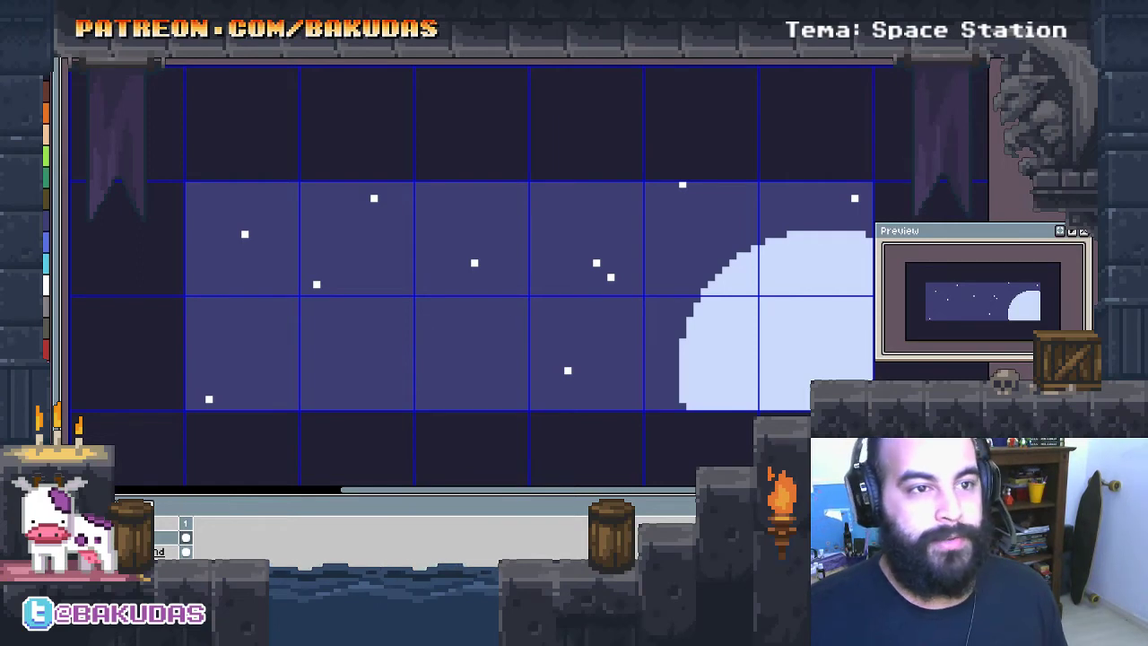
Show the timeline and rename the drawing layer to 'sketch' in Layer Properties
left_click_drag(386, 286, 419, 261)
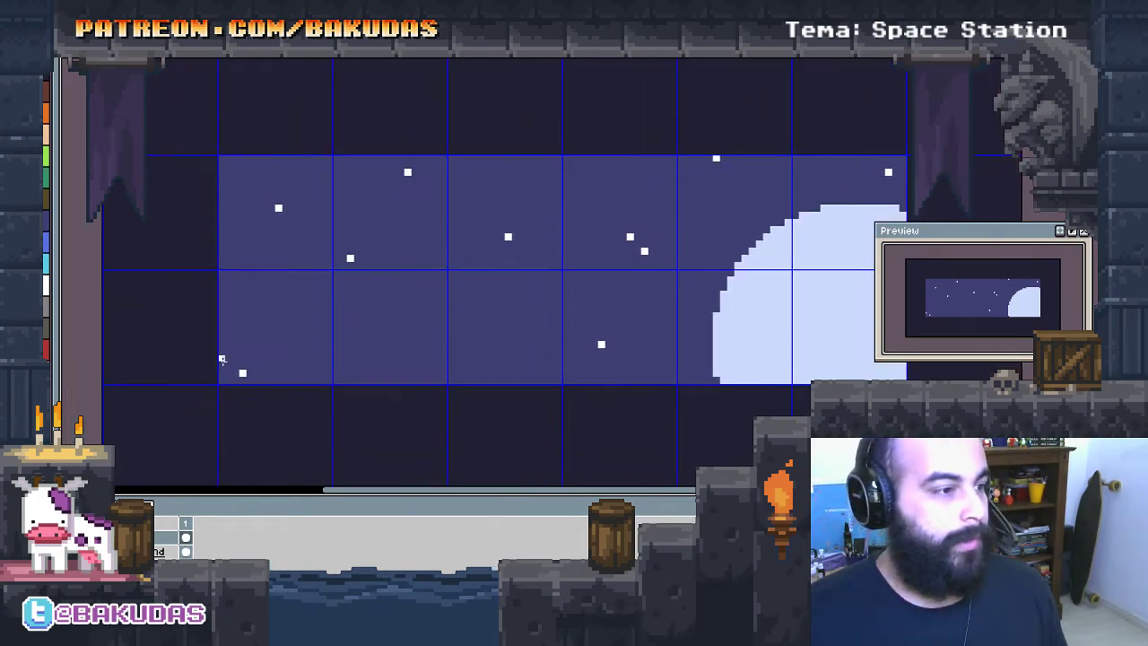
scroll(291, 305, "up", 1)
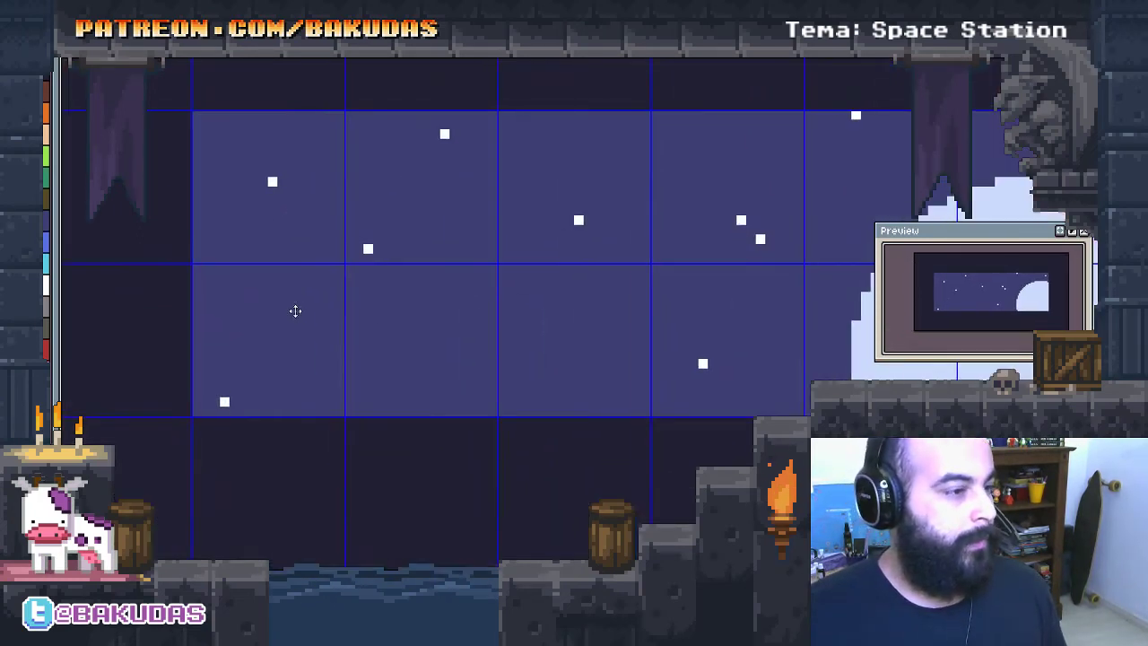
key("Tab")
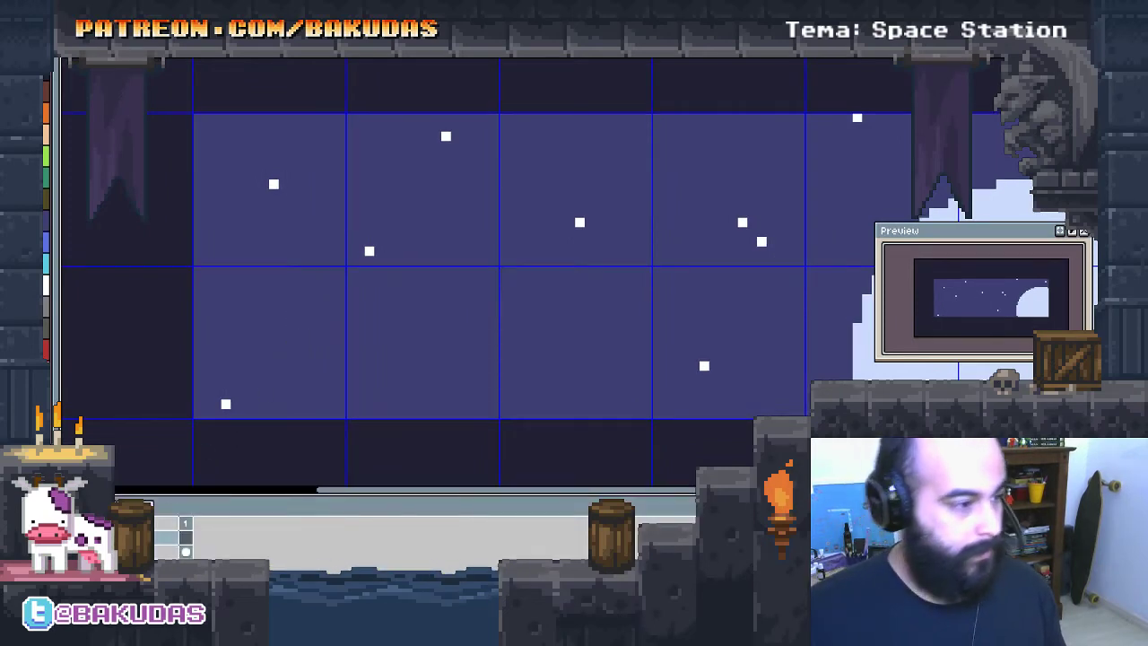
double_click(168, 536)
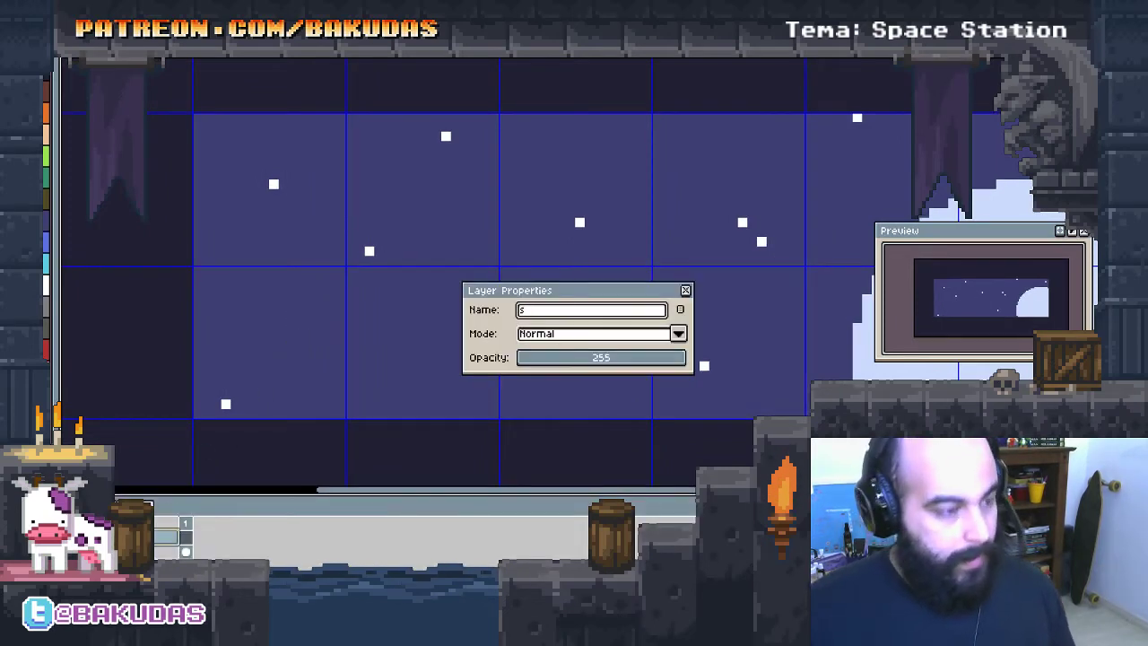
type("sketch")
key("Return")
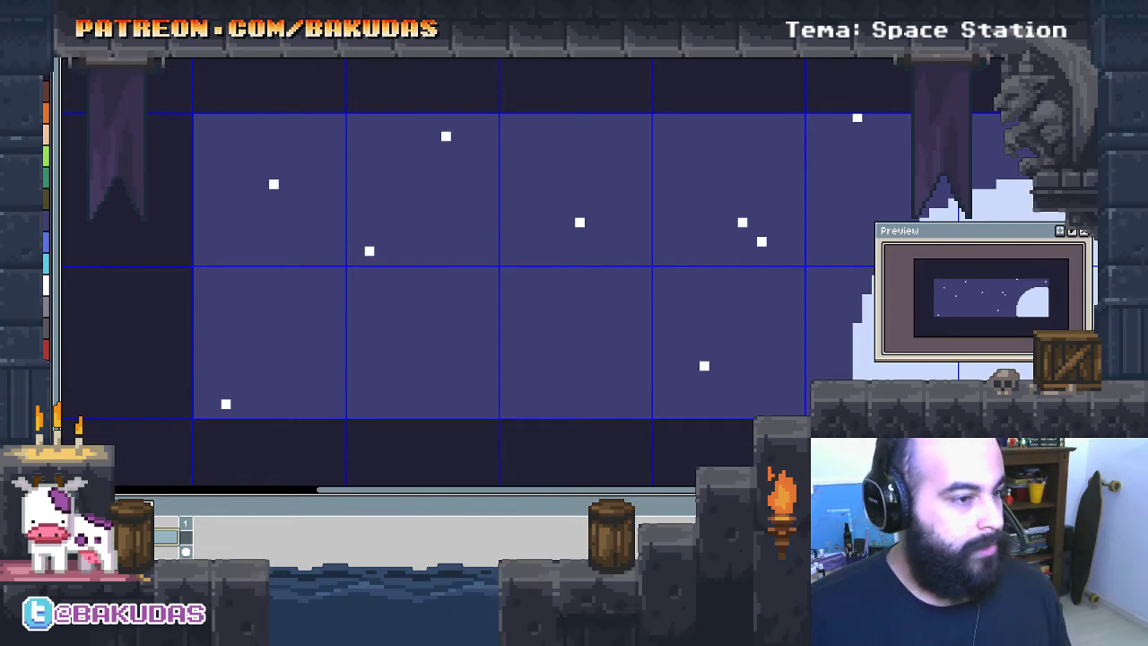
left_click_drag(248, 328, 287, 316)
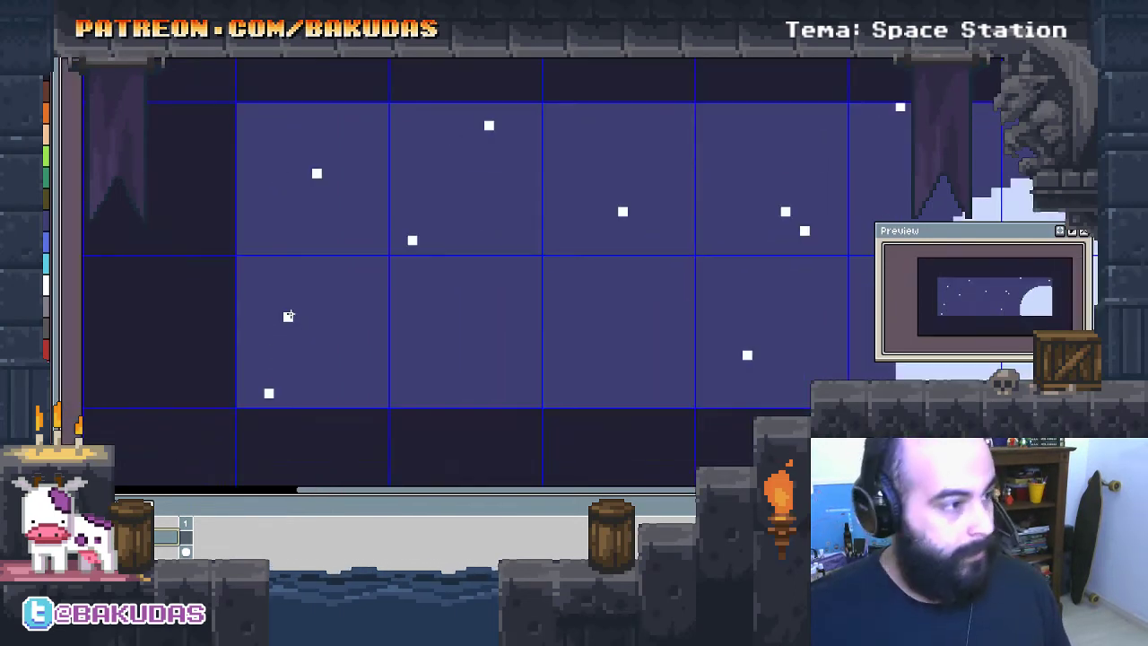
Zoom the starry canvas in and out, then hide the layers timeline
scroll(242, 289, "up", 1)
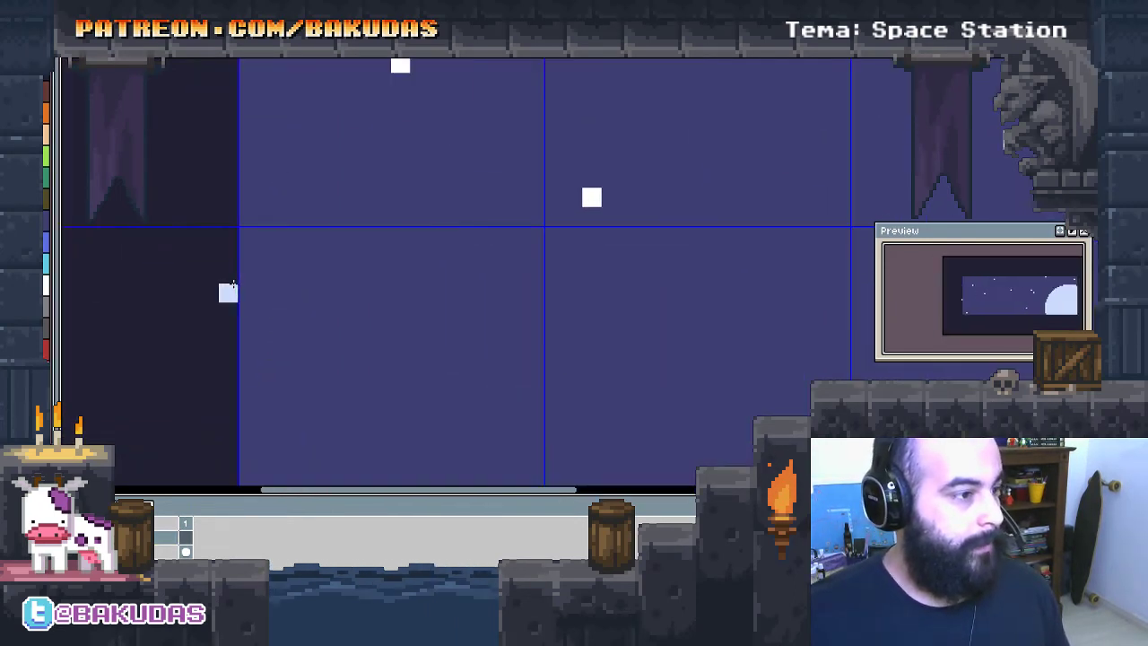
scroll(228, 292, "up", 1)
scroll(275, 289, "down", 1)
scroll(287, 282, "down", 1)
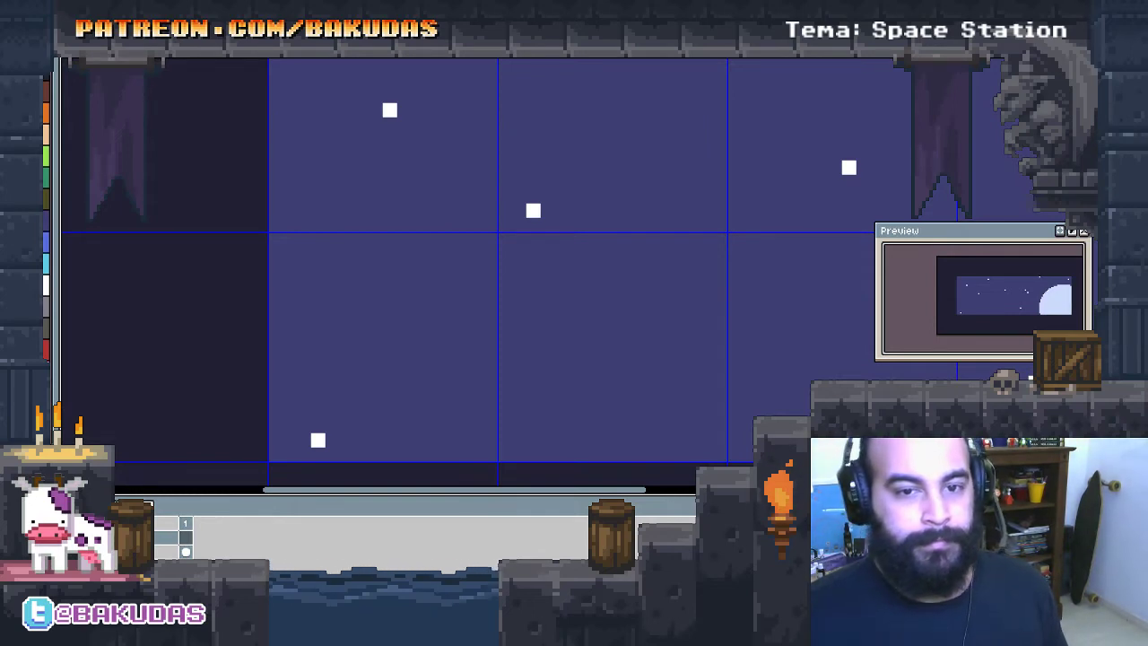
scroll(292, 297, "up", 1)
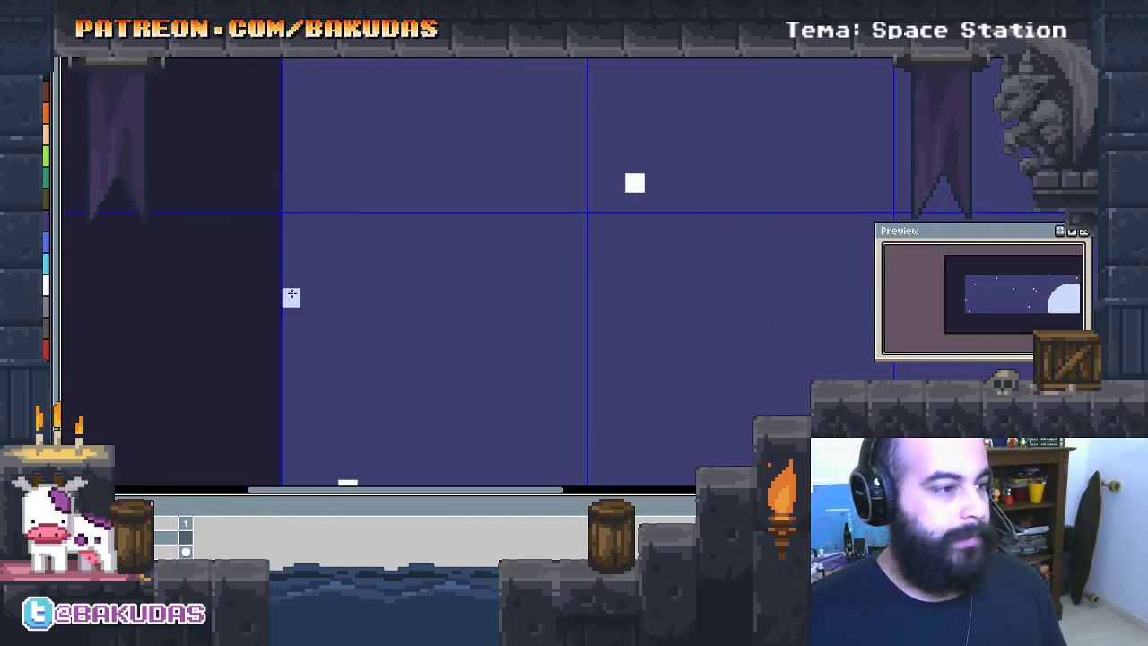
key("Tab")
Draw a thick pale-blue stair-step diagonal as the station's main body
left_click_drag(349, 266, 373, 305)
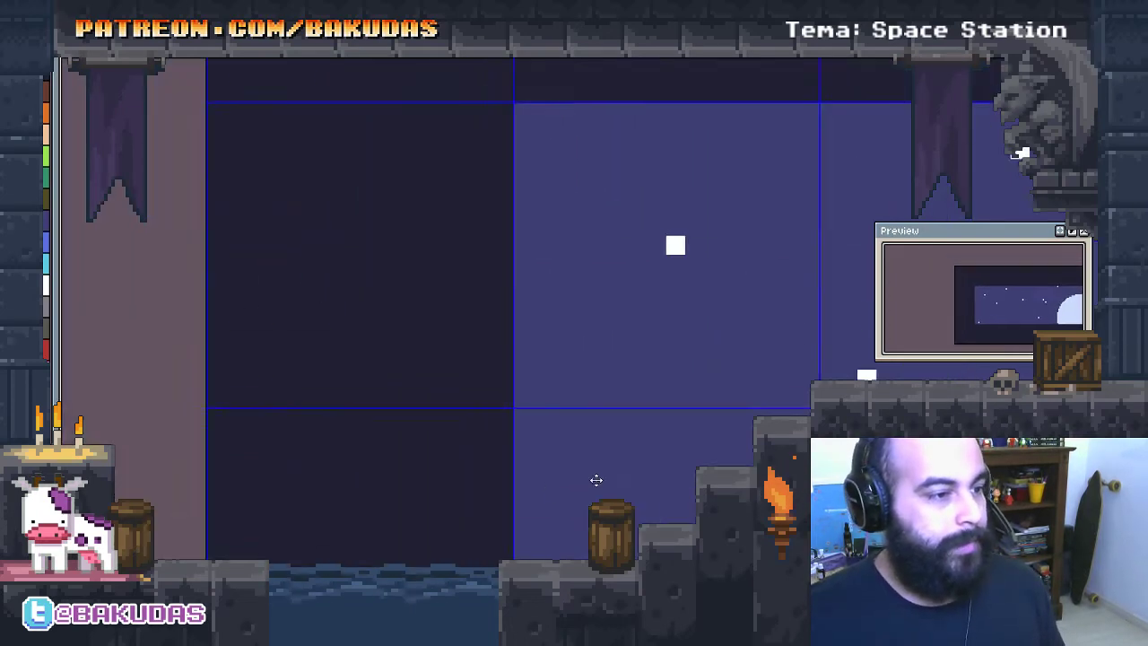
left_click_drag(353, 264, 392, 322)
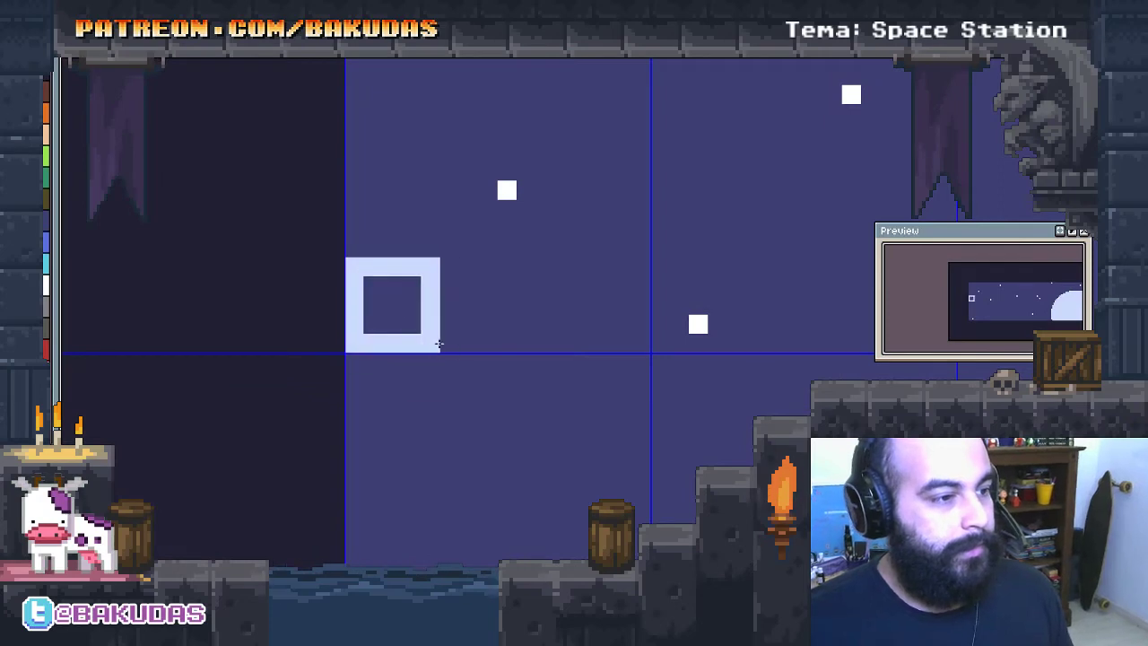
mouse_move(335, 267)
left_mouse_down()
mouse_move(411, 342)
mouse_move(336, 289)
mouse_move(374, 320)
left_mouse_up()
left_click(372, 287)
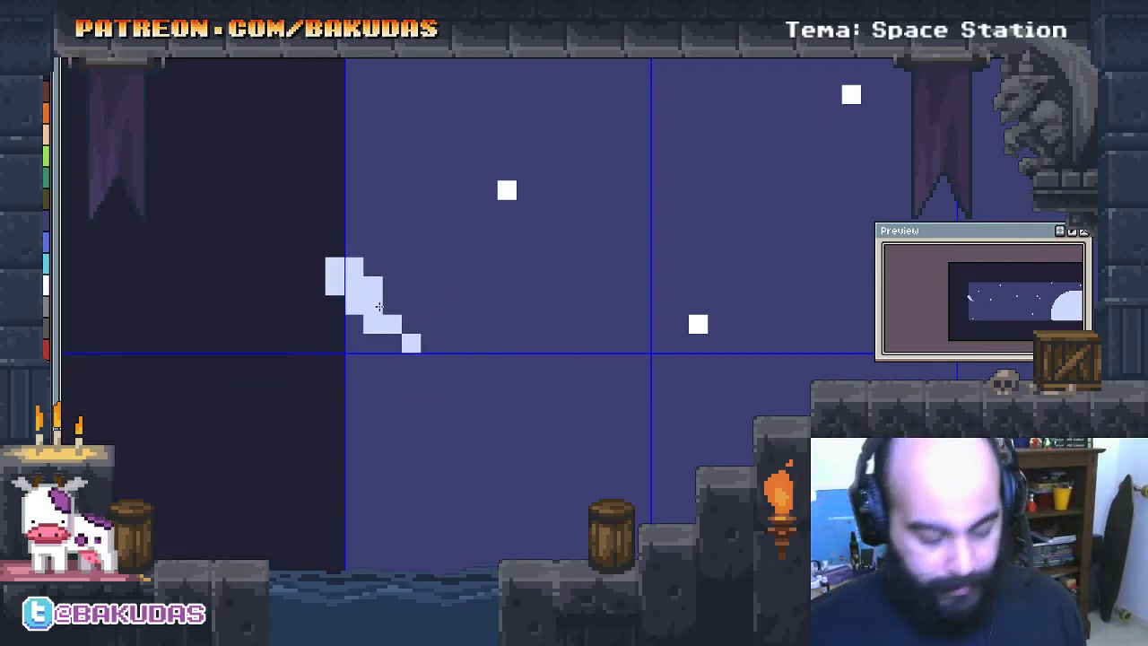
left_click(392, 306)
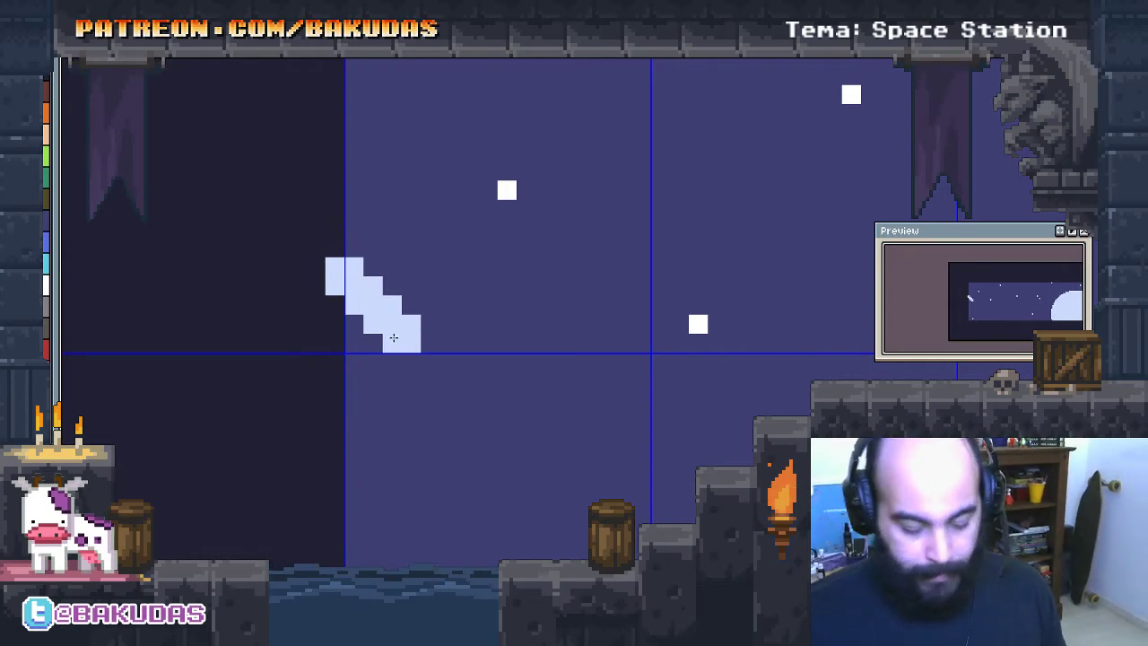
mouse_move(391, 343)
left_mouse_down()
mouse_move(411, 307)
mouse_move(430, 322)
left_mouse_up()
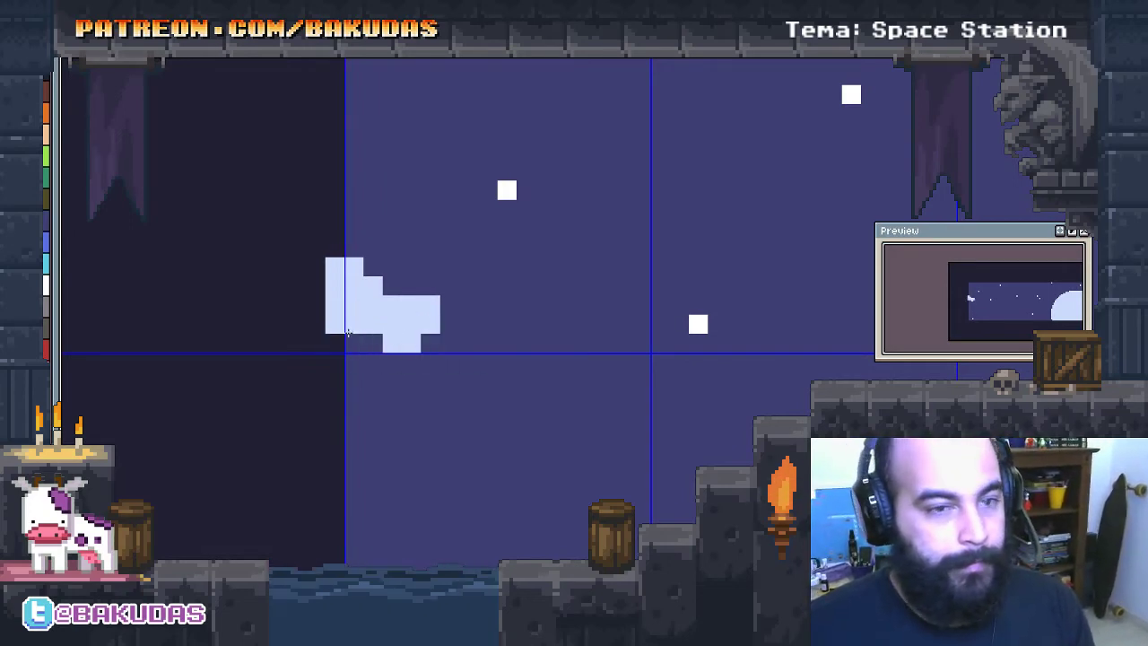
With a one-pixel brush, extend the silhouette up-left, left and down at the lower left
key("minus")
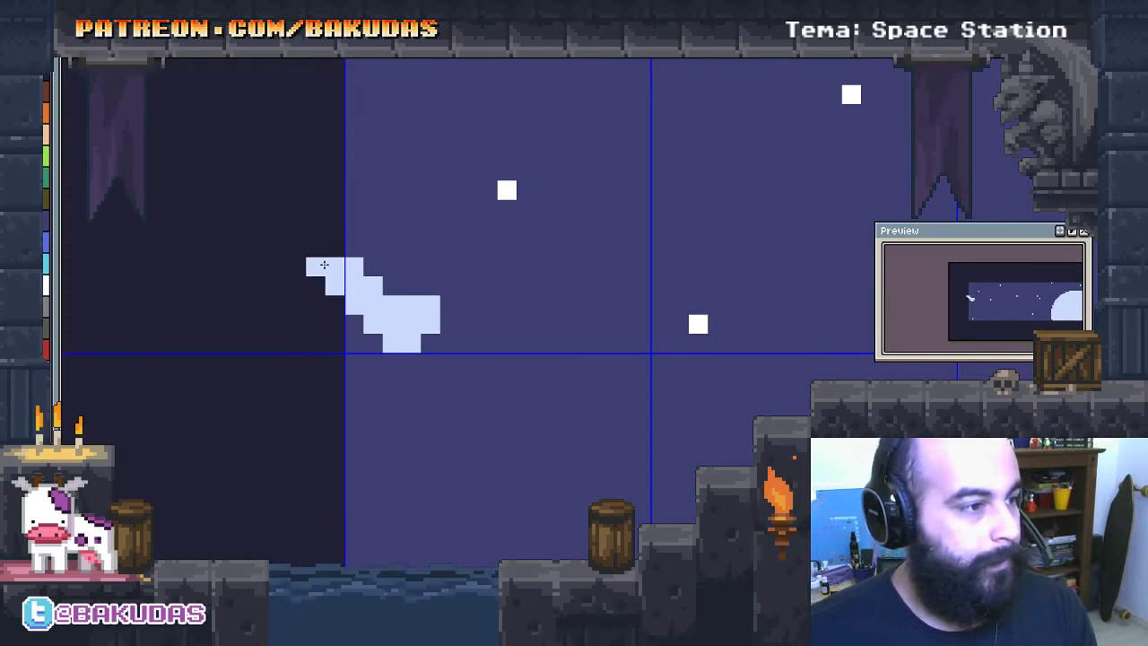
mouse_move(312, 260)
left_mouse_down()
mouse_move(288, 251)
mouse_move(278, 262)
left_mouse_up()
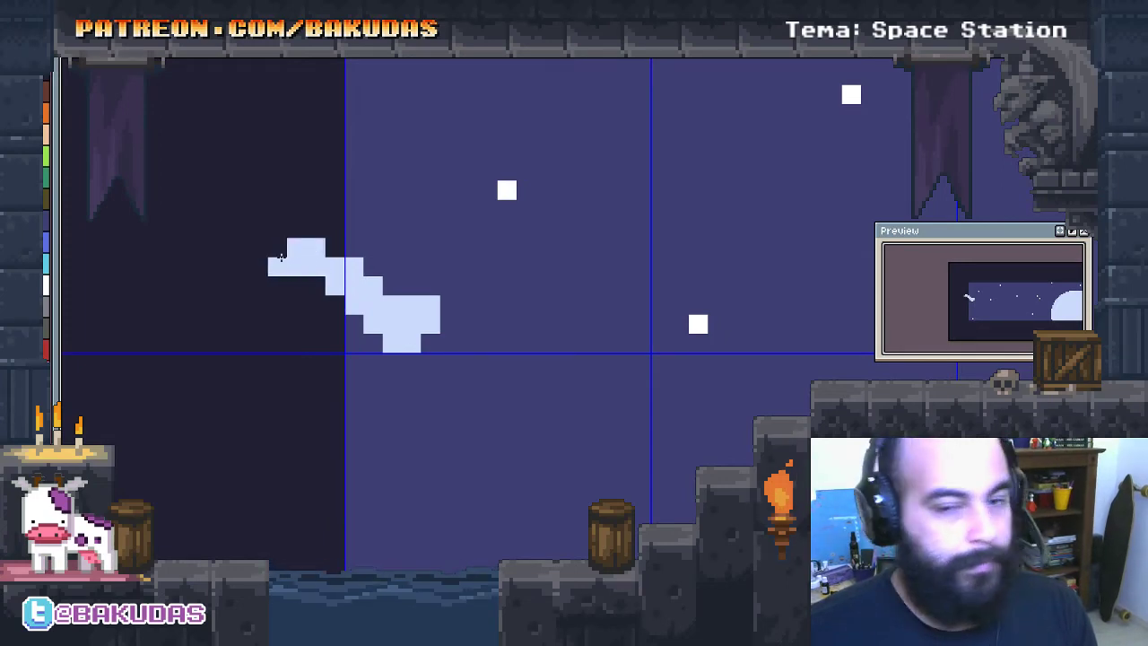
left_click(280, 256)
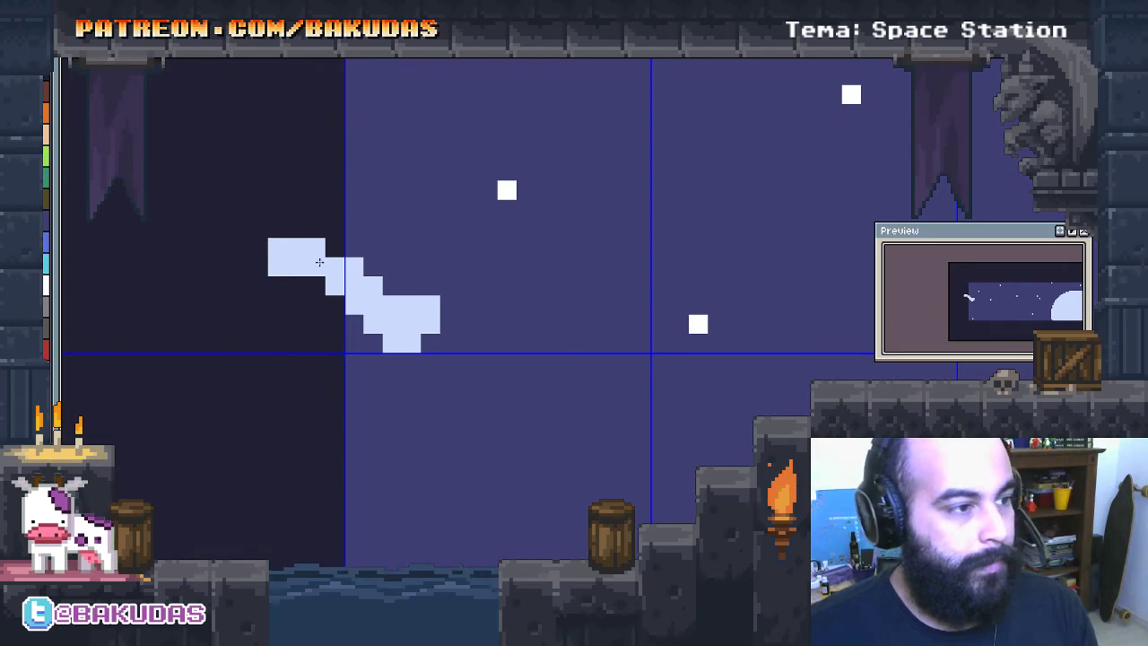
left_click_drag(319, 262, 373, 292)
left_click(312, 277)
left_click_drag(294, 277, 303, 260)
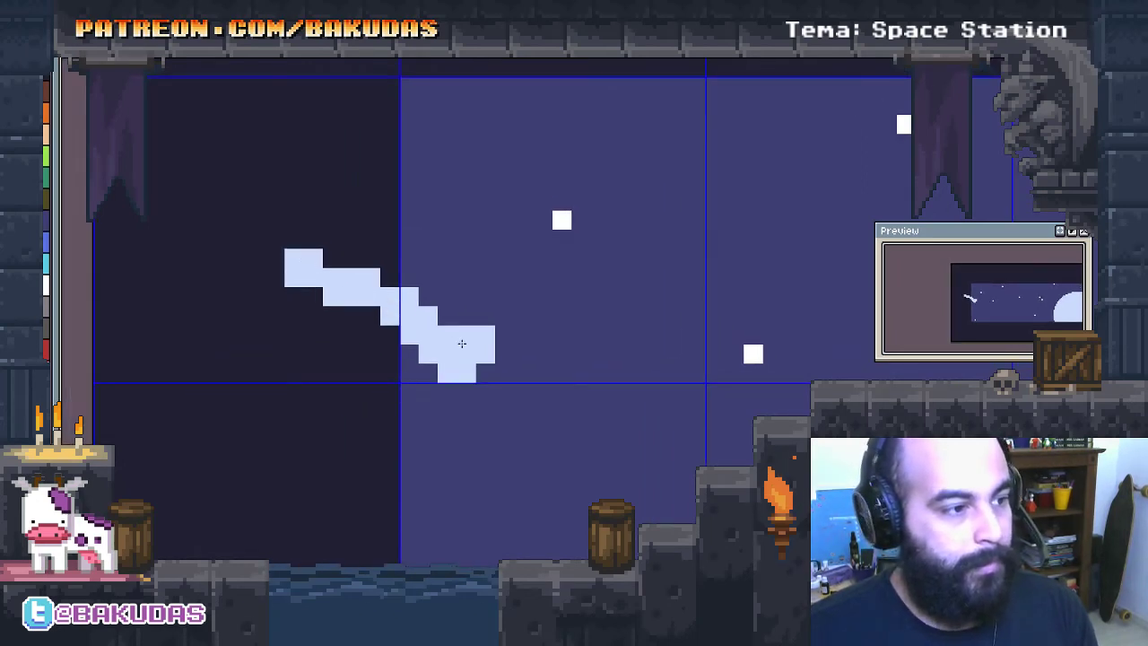
mouse_move(462, 344)
left_mouse_down()
mouse_move(469, 358)
mouse_move(448, 341)
left_mouse_up()
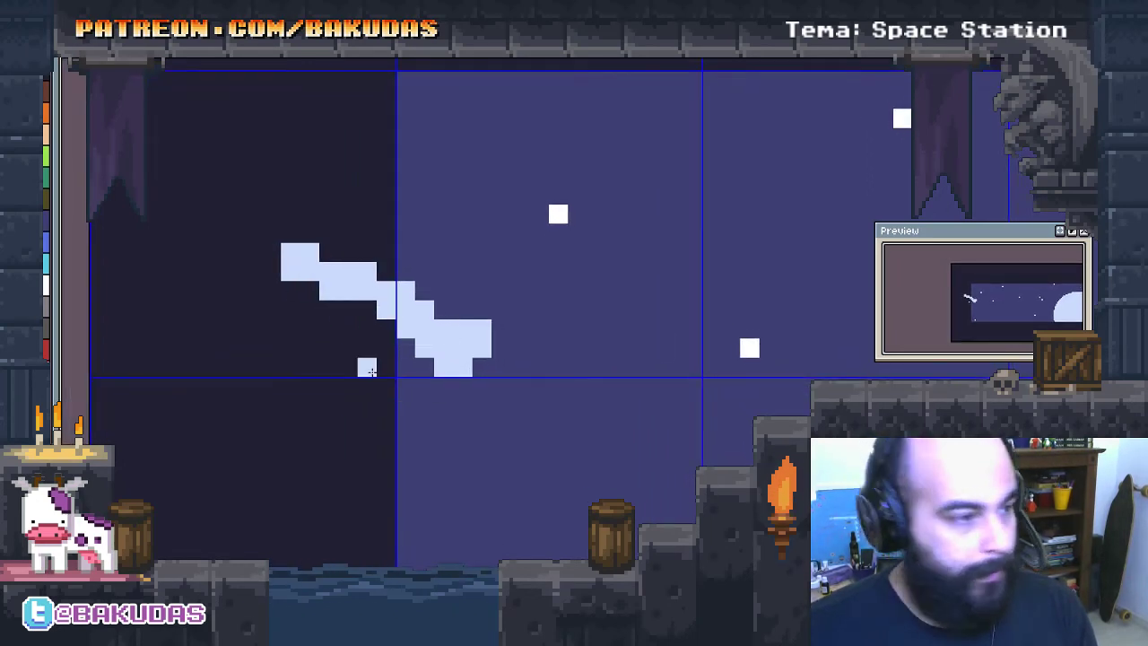
mouse_move(372, 371)
left_mouse_down()
mouse_move(400, 375)
mouse_move(355, 379)
mouse_move(366, 397)
left_mouse_up()
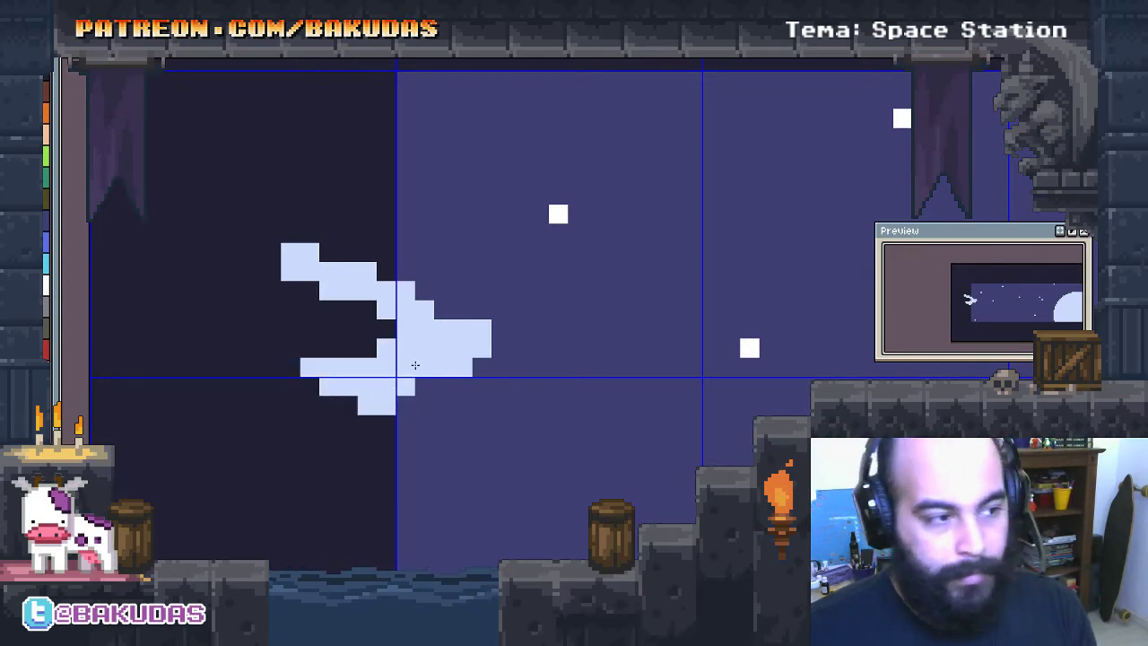
left_click(369, 350)
left_click_drag(440, 384, 421, 391)
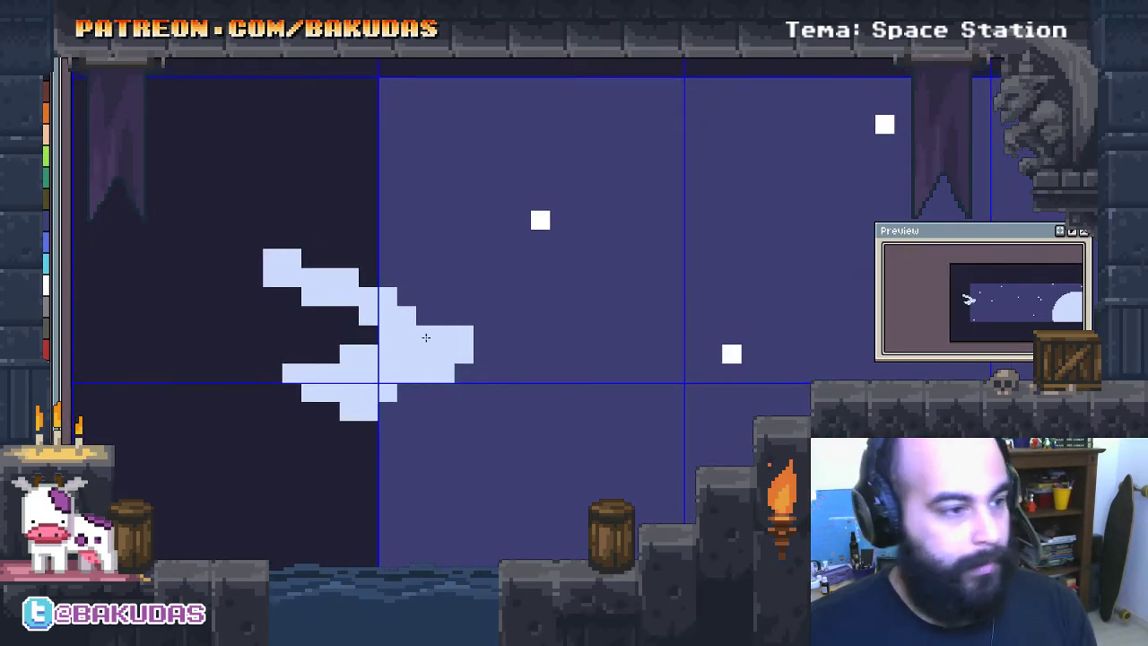
Extend the silhouette to the right, fill its inner notch, and fill out the lower body
left_click_drag(435, 323, 516, 334)
left_click(464, 315)
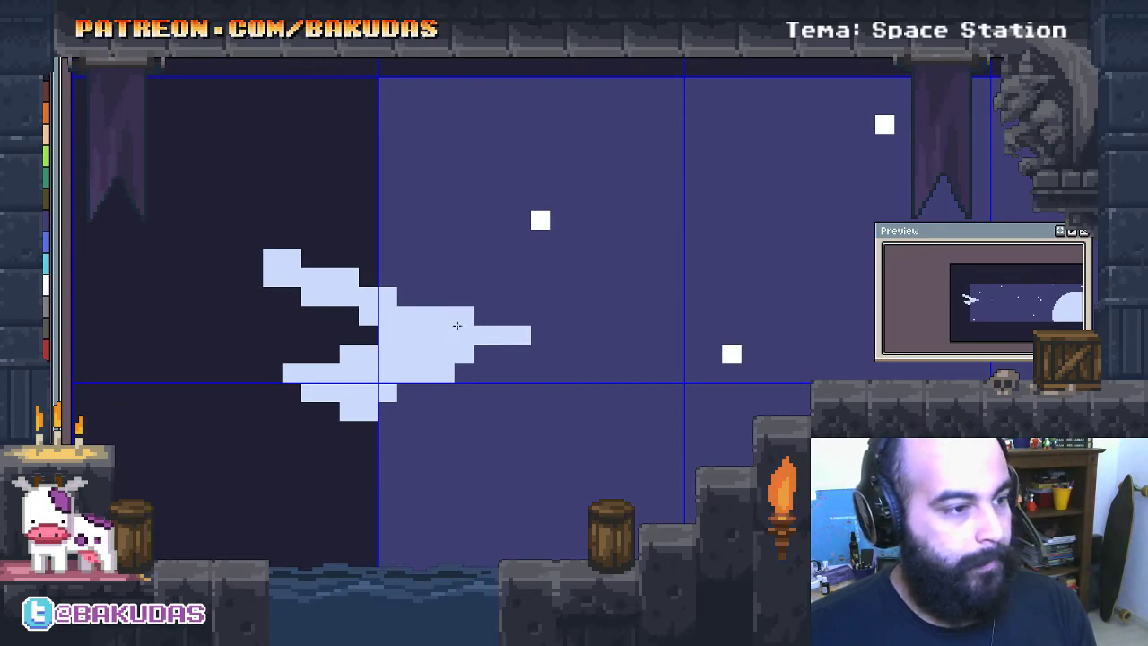
left_click(374, 330)
key("ctrl+z")
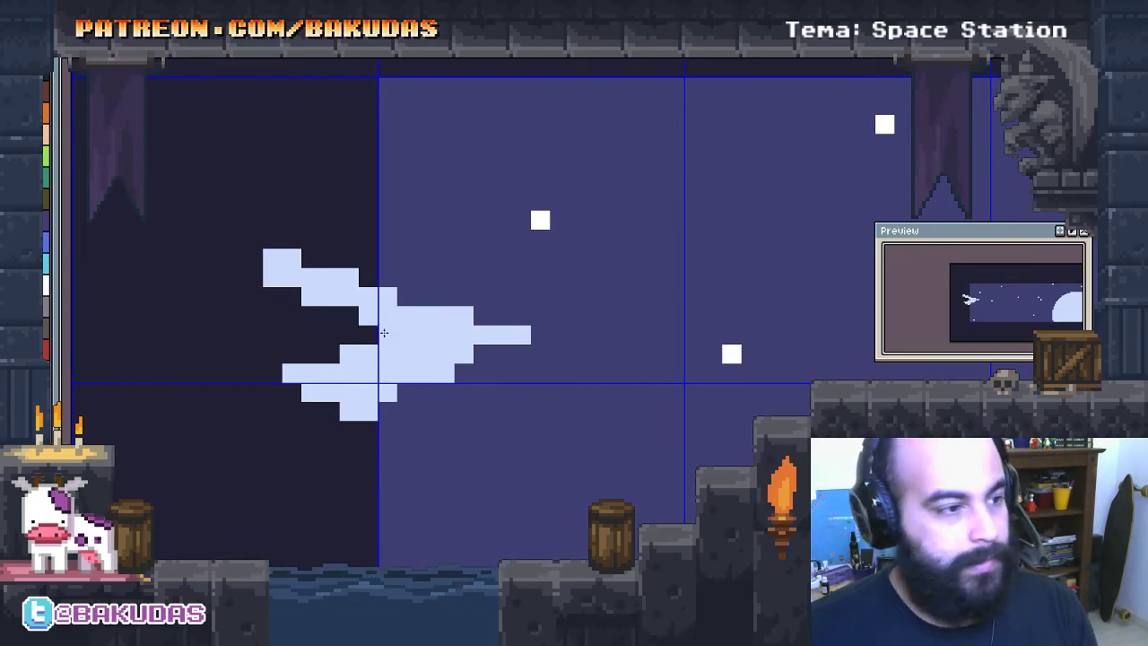
left_click(373, 332)
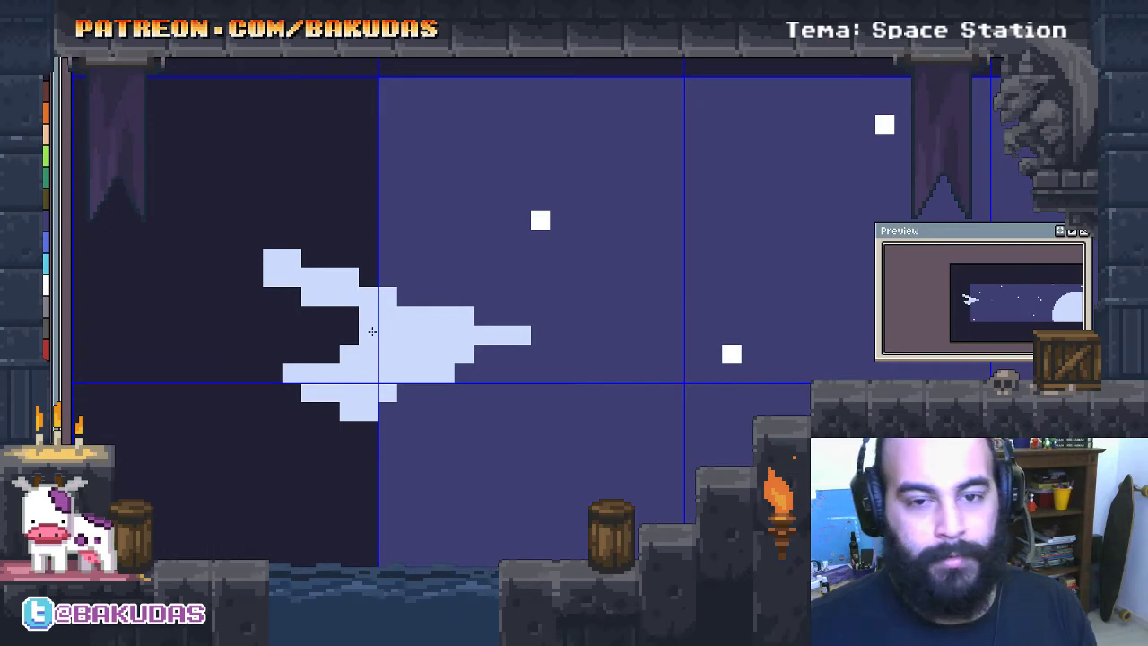
left_click(350, 316)
left_click(406, 391)
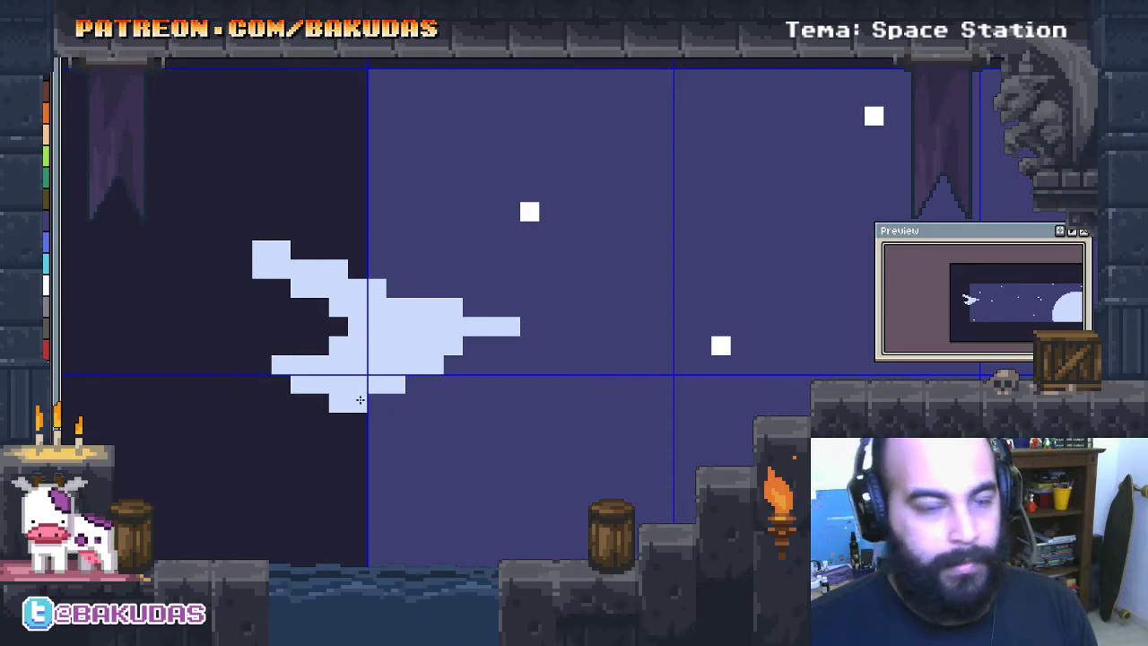
mouse_move(376, 403)
left_mouse_down()
mouse_move(481, 384)
mouse_move(463, 365)
mouse_move(467, 347)
mouse_move(523, 328)
mouse_move(527, 363)
left_mouse_up()
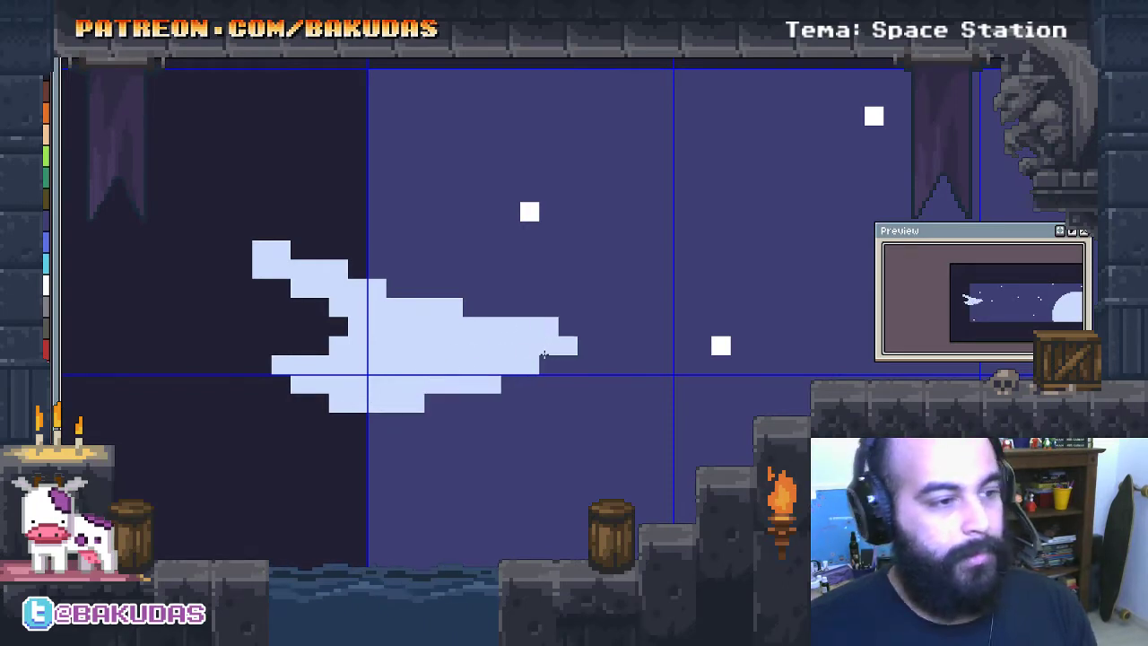
Zoom and pan across the finished station silhouette to review it
scroll(538, 357, "up", 2)
left_click_drag(398, 298, 438, 314)
left_click_drag(545, 332, 662, 351)
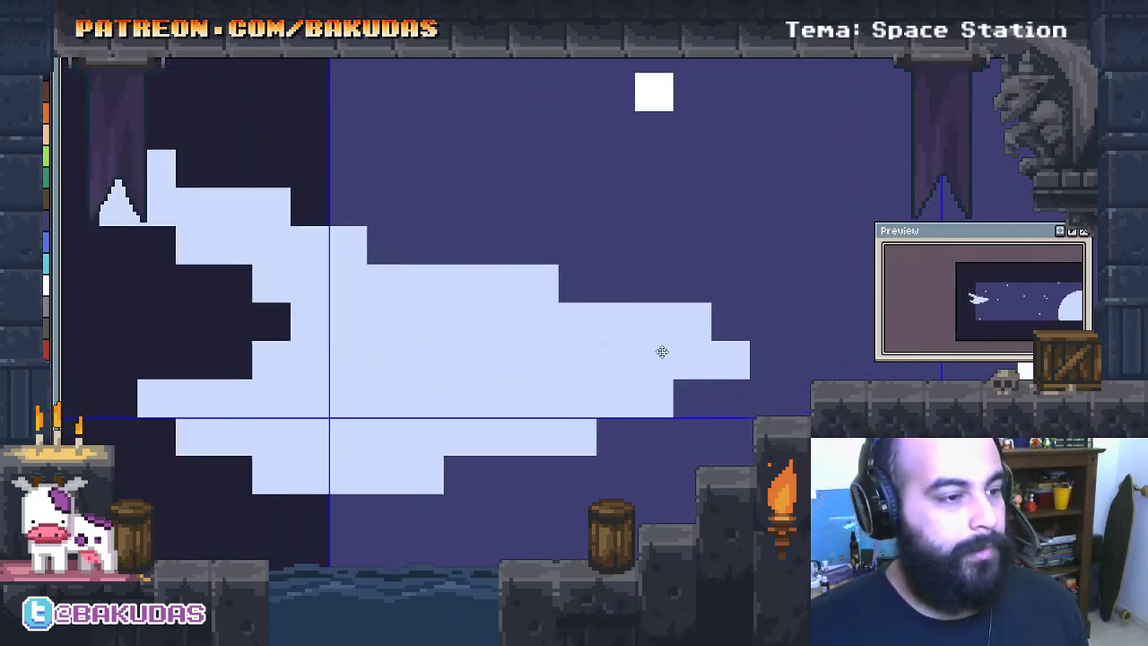
scroll(662, 351, "down", 1)
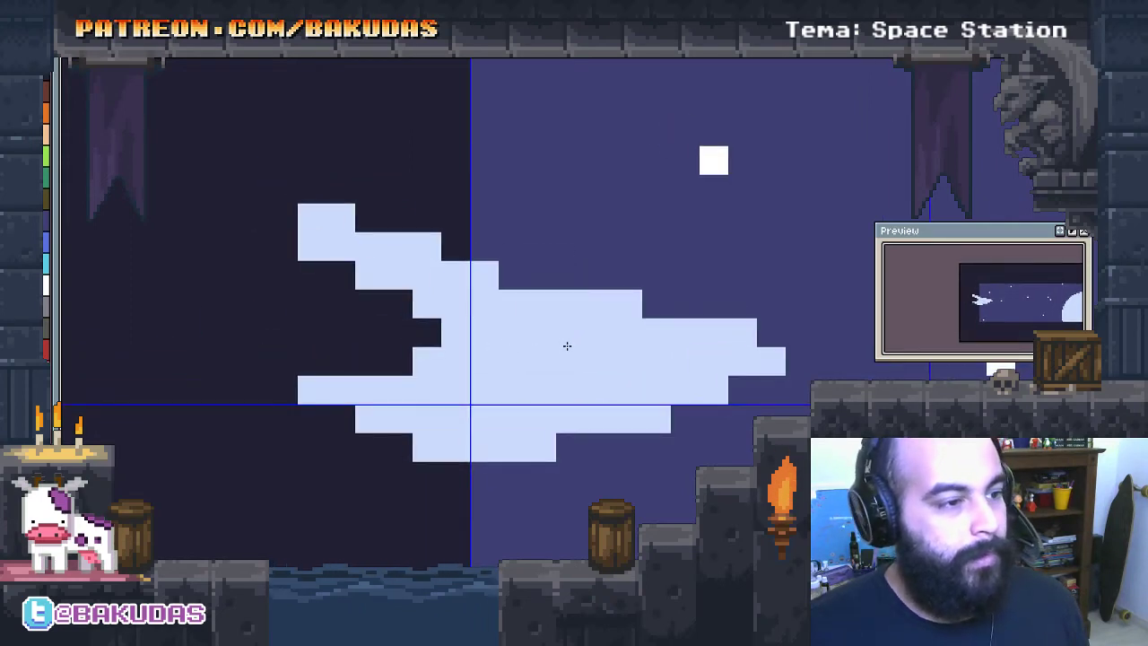
scroll(473, 356, "up", 1)
scroll(468, 307, "down", 1)
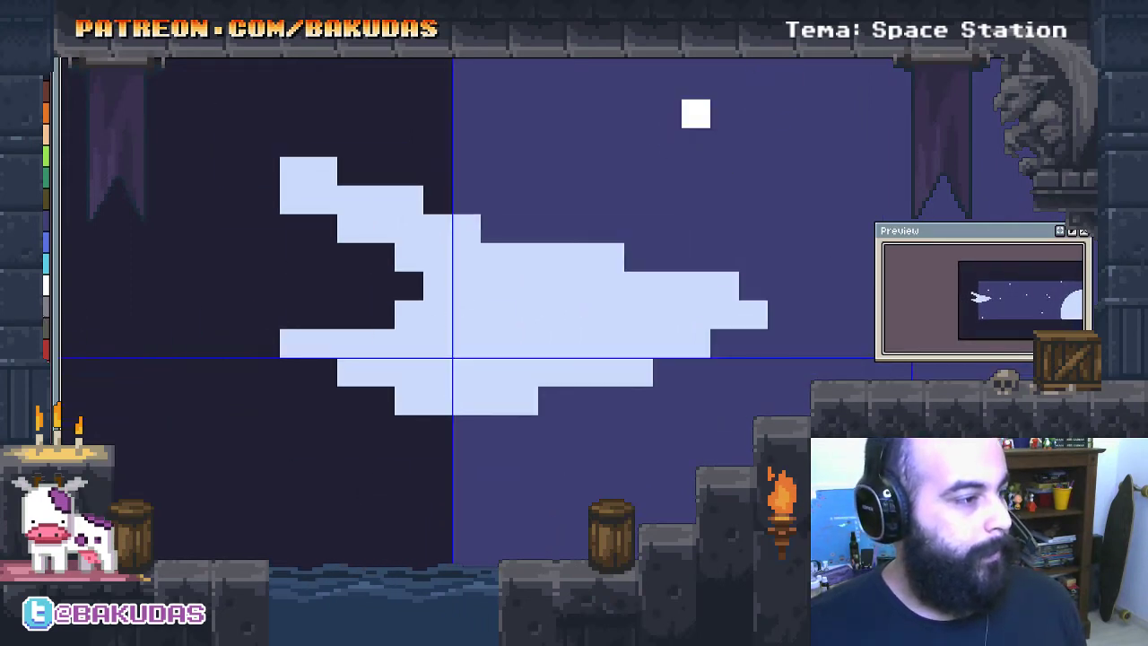
Fill the silhouette grey, darken its lower rows, and paint a bluish-grey middle band
left_click(532, 317)
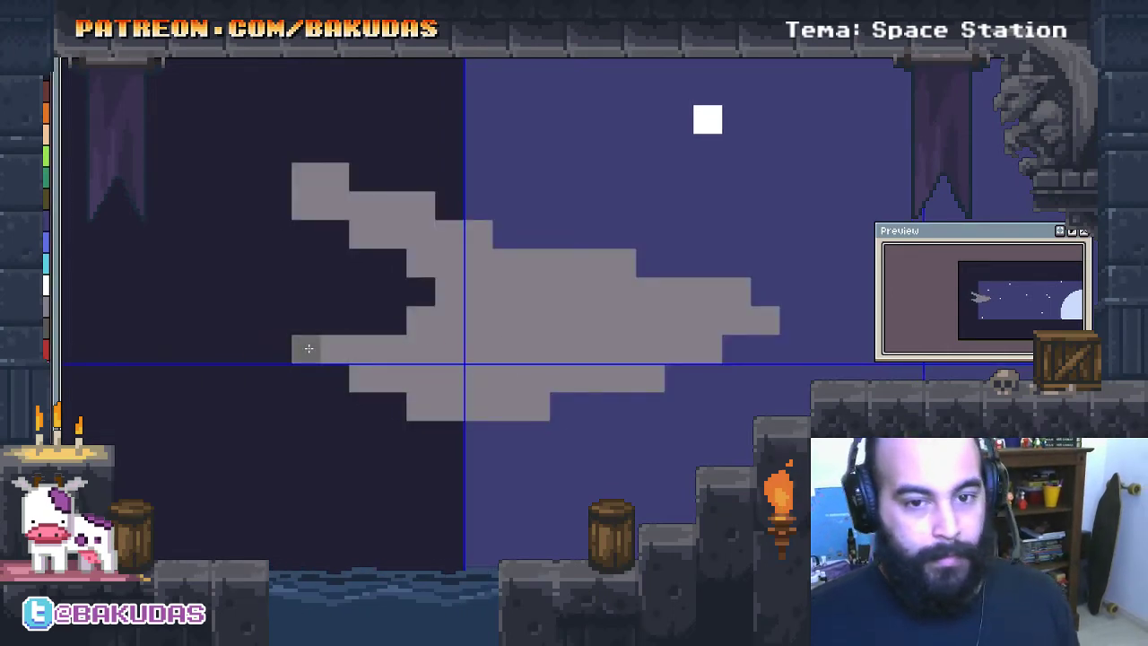
mouse_move(313, 348)
left_mouse_down()
mouse_move(397, 377)
mouse_move(364, 350)
mouse_move(475, 402)
mouse_move(523, 402)
left_mouse_up()
left_click_drag(418, 389, 439, 387)
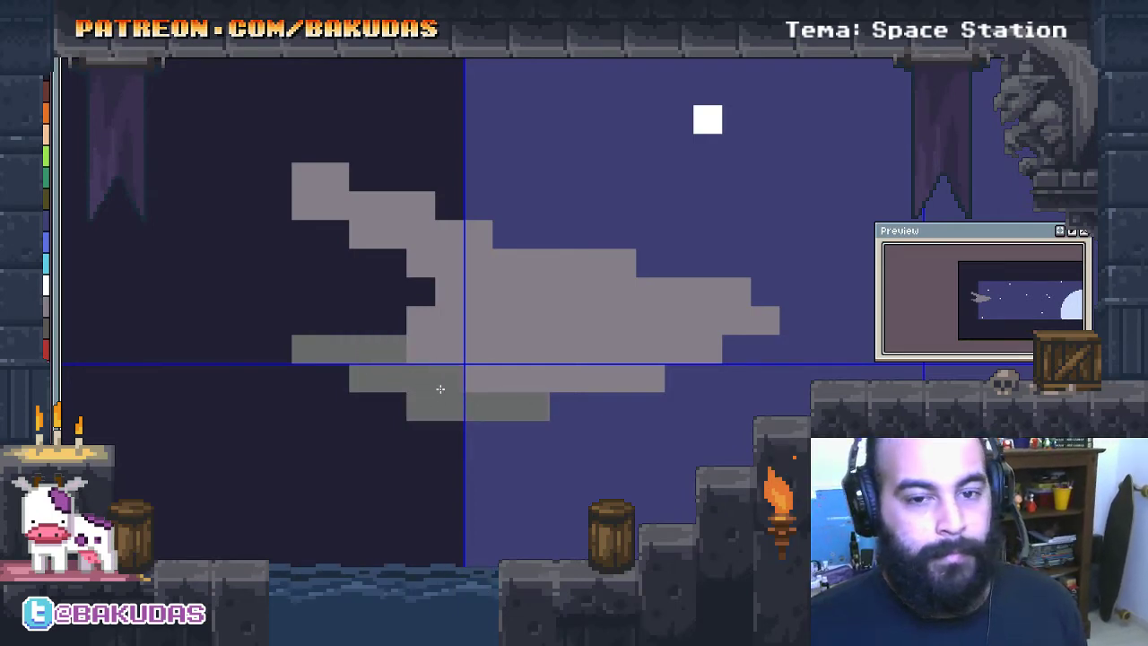
left_click_drag(564, 376, 705, 346)
mouse_move(448, 349)
left_mouse_down()
mouse_move(418, 346)
mouse_move(559, 346)
mouse_move(503, 333)
mouse_move(621, 320)
left_mouse_up()
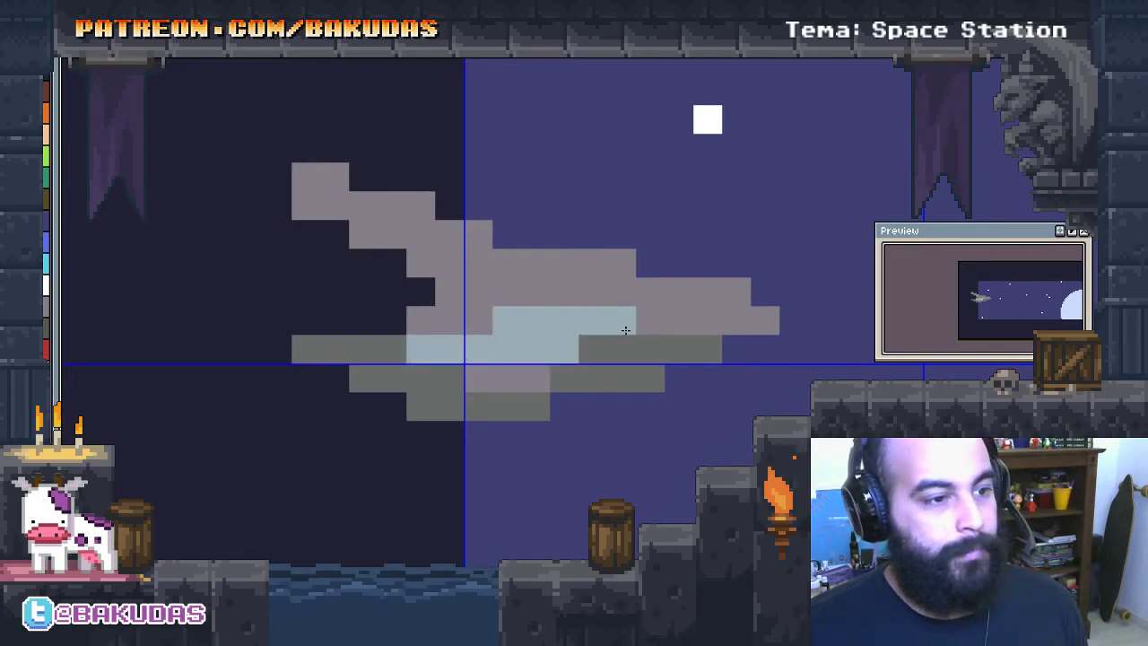
Extend the middle band and paint a light-blue diagonal highlight down the upper steps
scroll(679, 377, "up", 1)
left_click(601, 367)
scroll(607, 363, "up", 1)
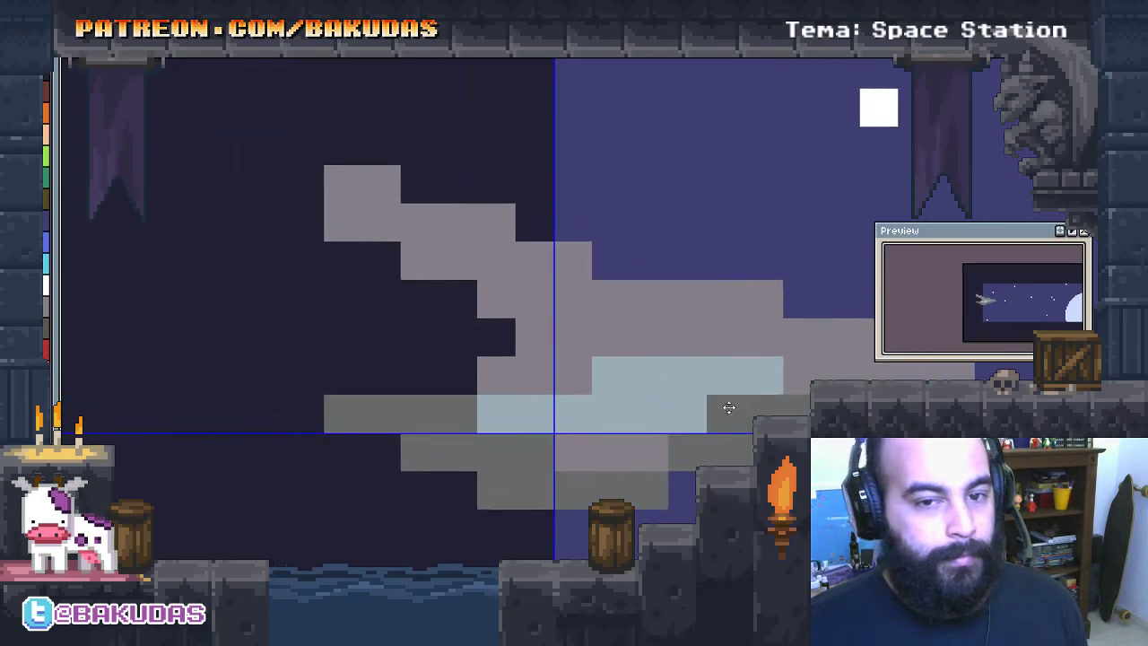
left_click_drag(360, 254, 583, 336)
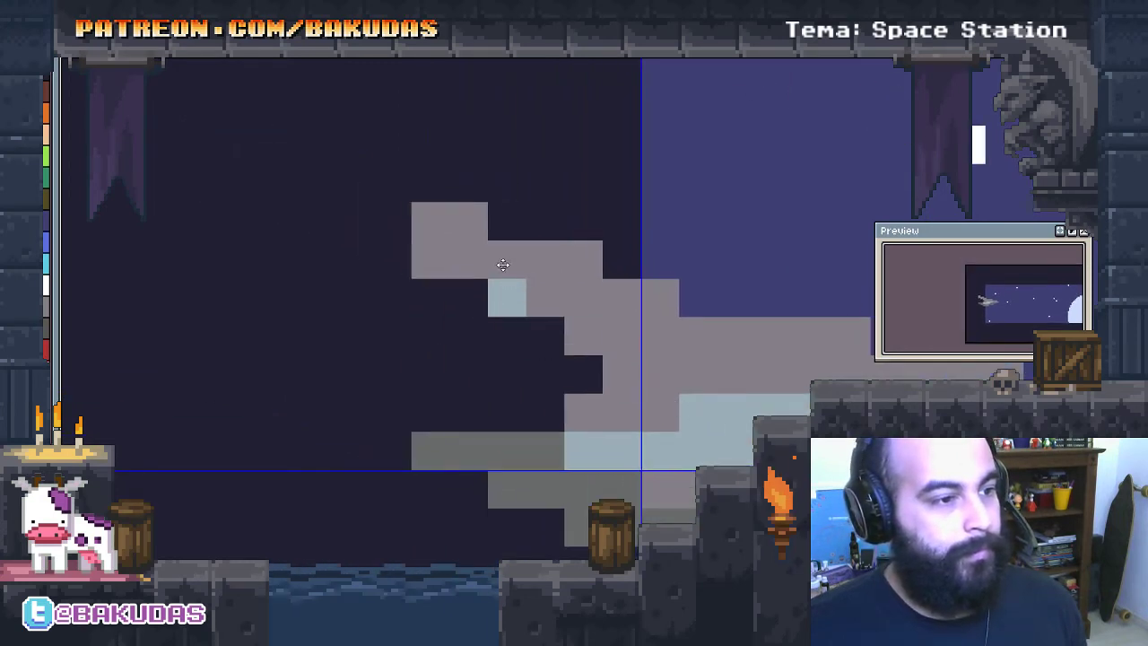
left_click_drag(499, 261, 468, 259)
mouse_move(429, 219)
left_mouse_down()
mouse_move(556, 260)
mouse_move(592, 295)
mouse_move(660, 304)
mouse_move(755, 356)
left_mouse_up()
scroll(755, 356, "right", 3)
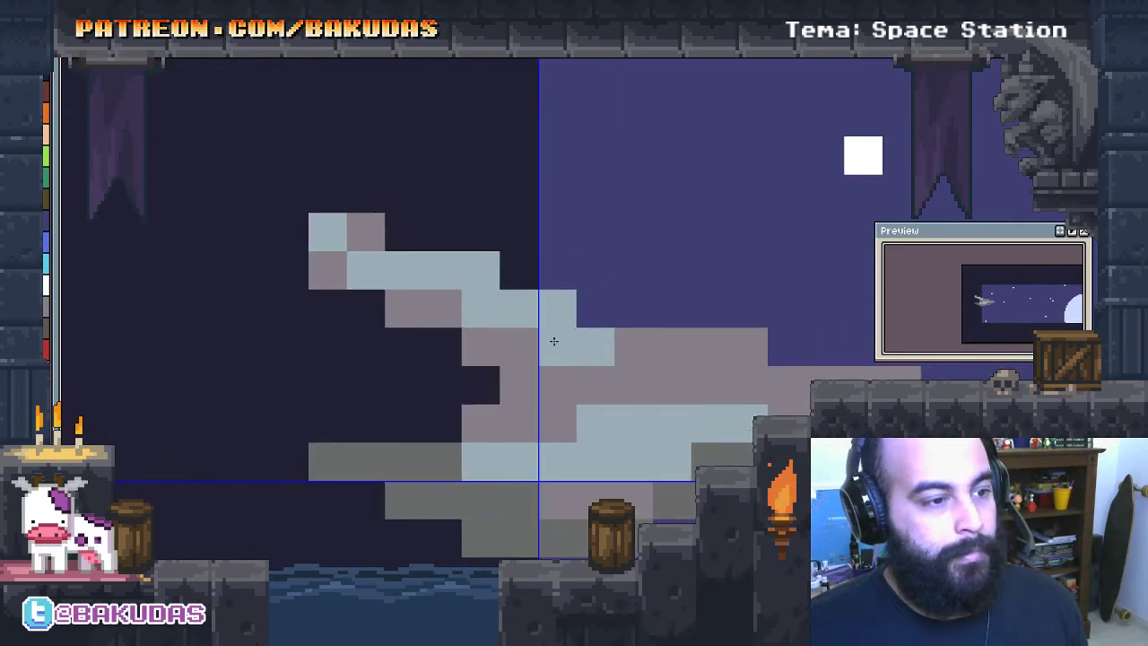
left_click(580, 384)
scroll(579, 384, "up", 2)
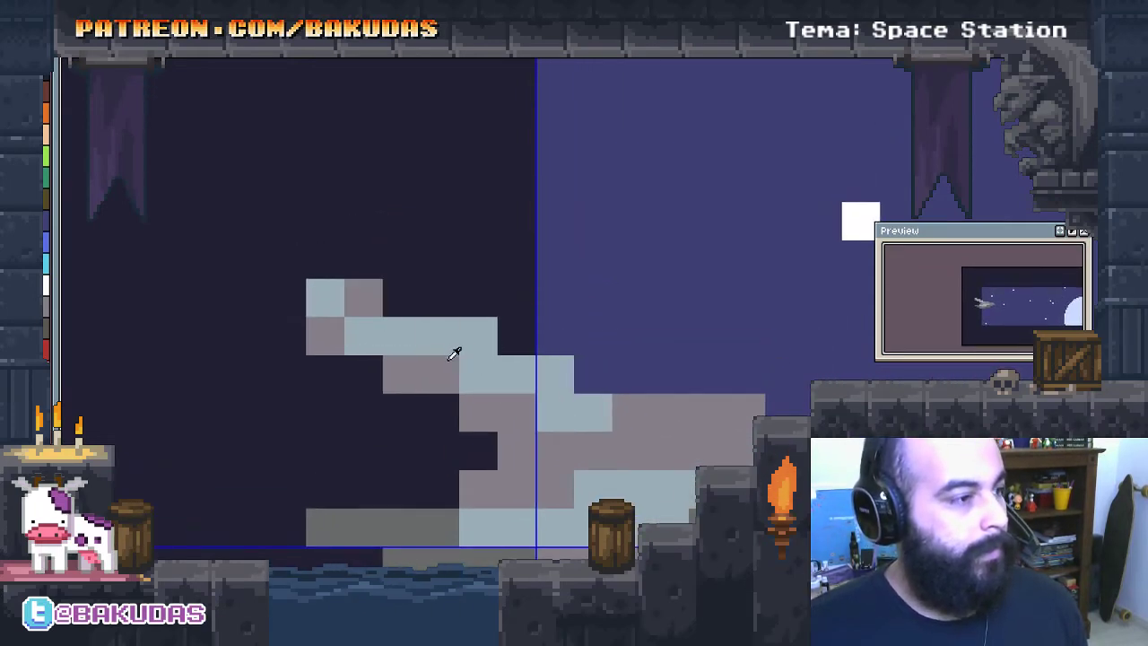
Brighten pale highlight cells along the station's upper edge
left_click(374, 309)
left_click(476, 334)
left_click(520, 367)
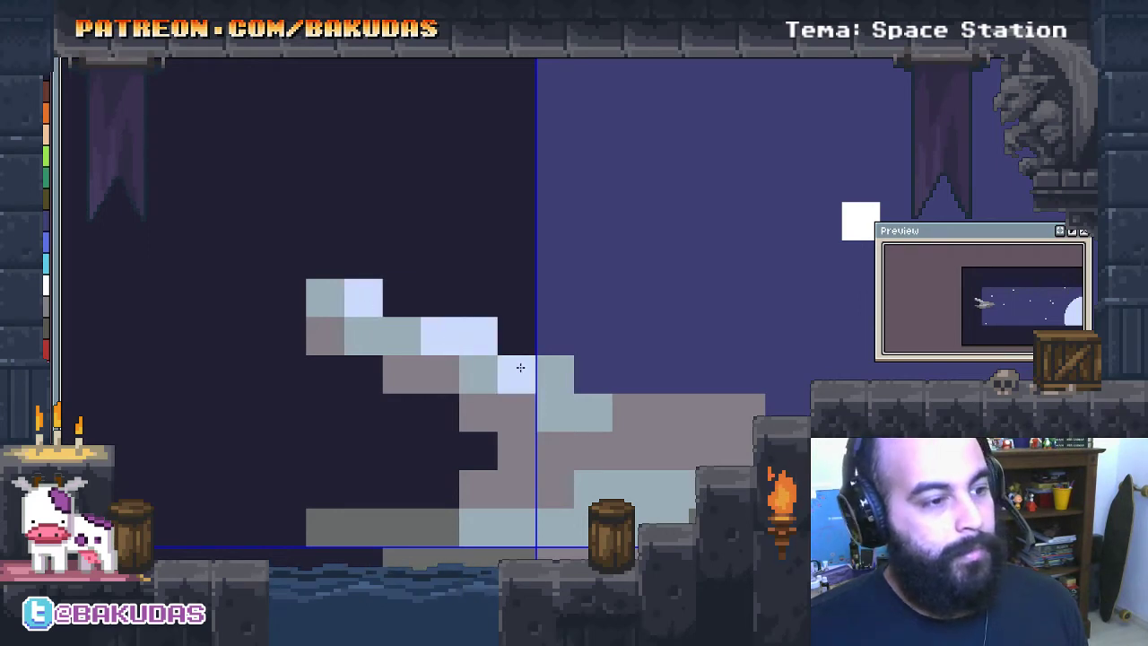
left_click(553, 374)
mouse_move(666, 412)
left_mouse_down()
mouse_move(546, 379)
mouse_move(512, 356)
left_mouse_up()
left_click(479, 364)
left_click_drag(538, 397, 461, 397)
left_click(592, 397)
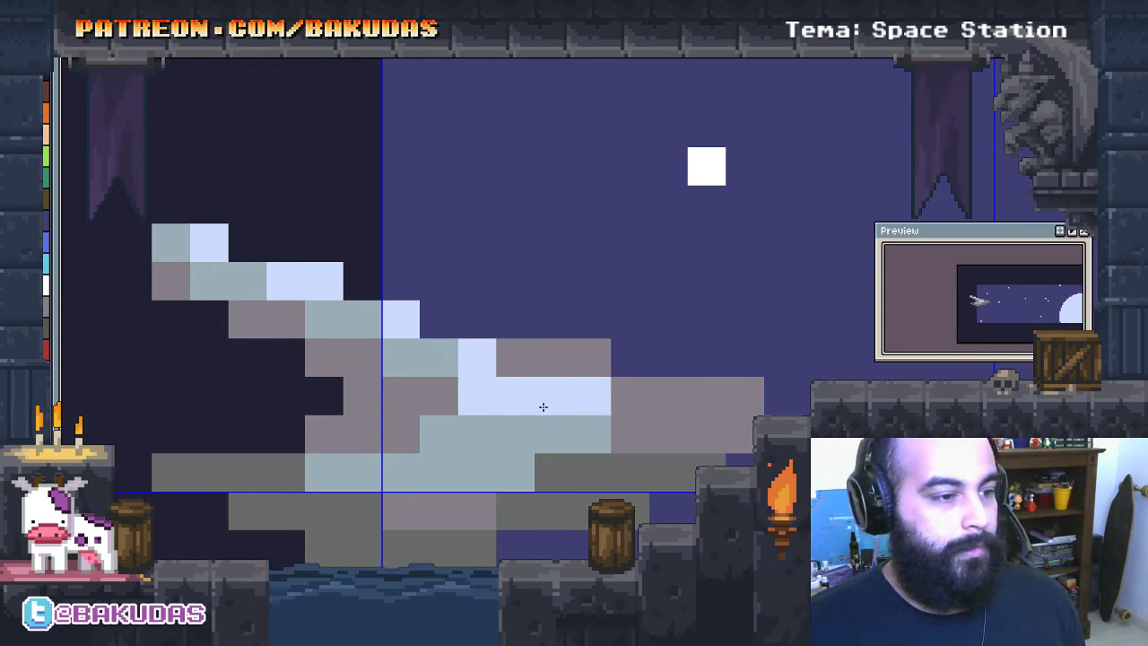
Lighten the middle row with light cells out to the right end
left_click_drag(542, 406, 410, 405)
left_click(405, 426)
left_click(611, 425)
left_click(677, 425)
left_click(614, 405)
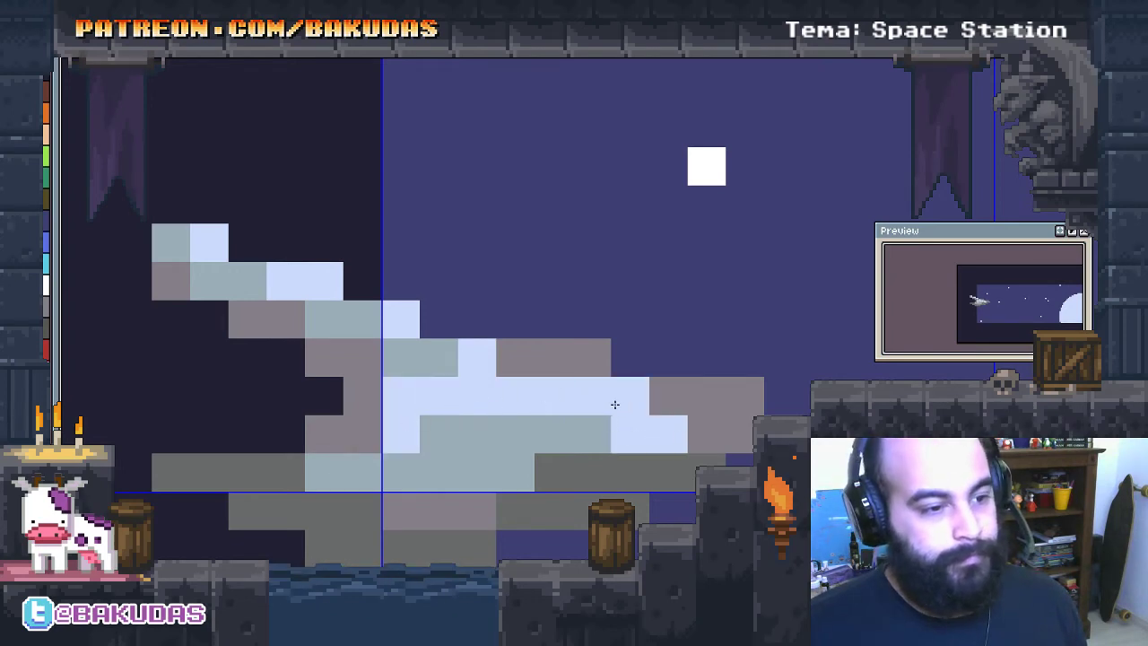
left_click(707, 434)
left_click_drag(649, 437, 739, 461)
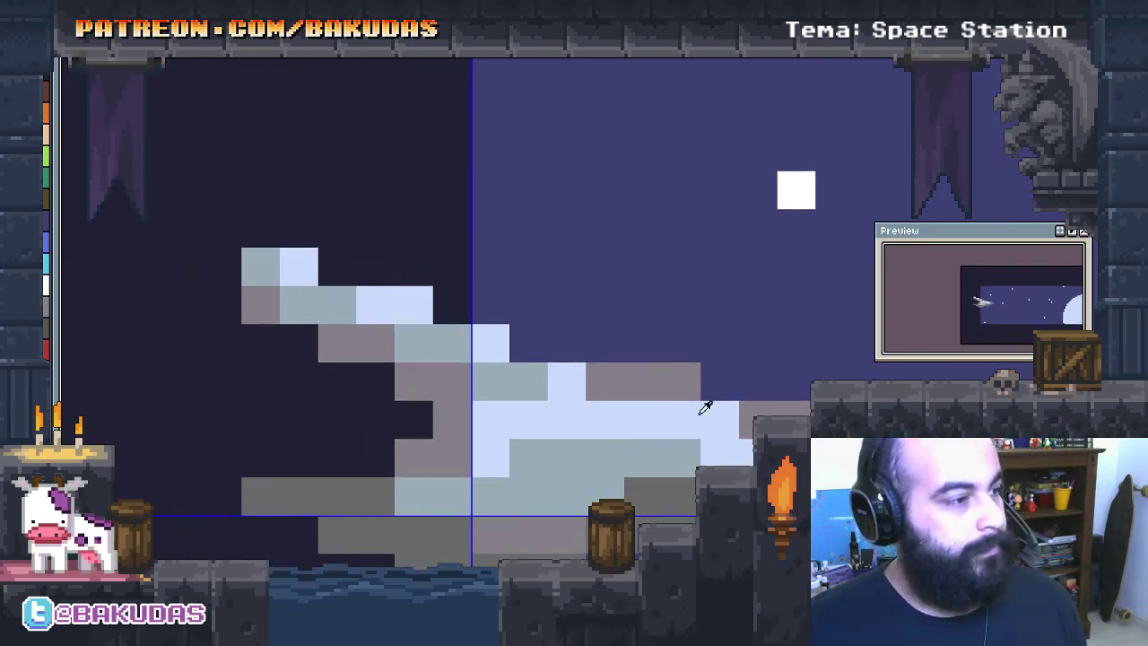
Paint a blue block on the station's right end, topped with cyan cells
left_click_drag(705, 408, 543, 360)
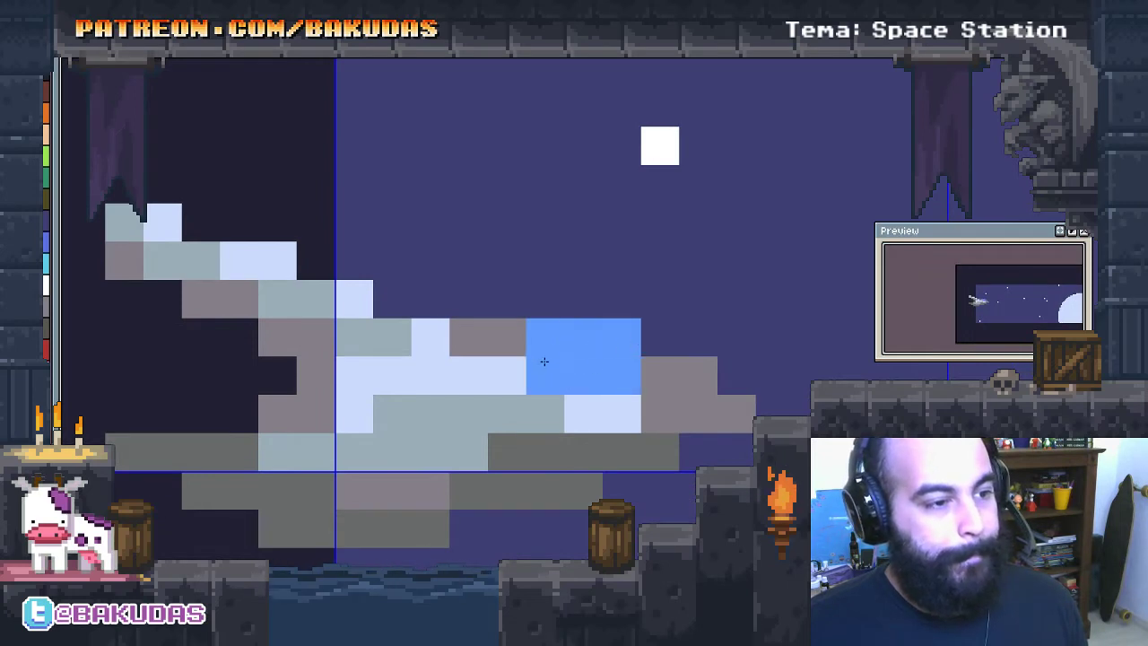
left_click(506, 337)
left_click_drag(660, 337, 660, 360)
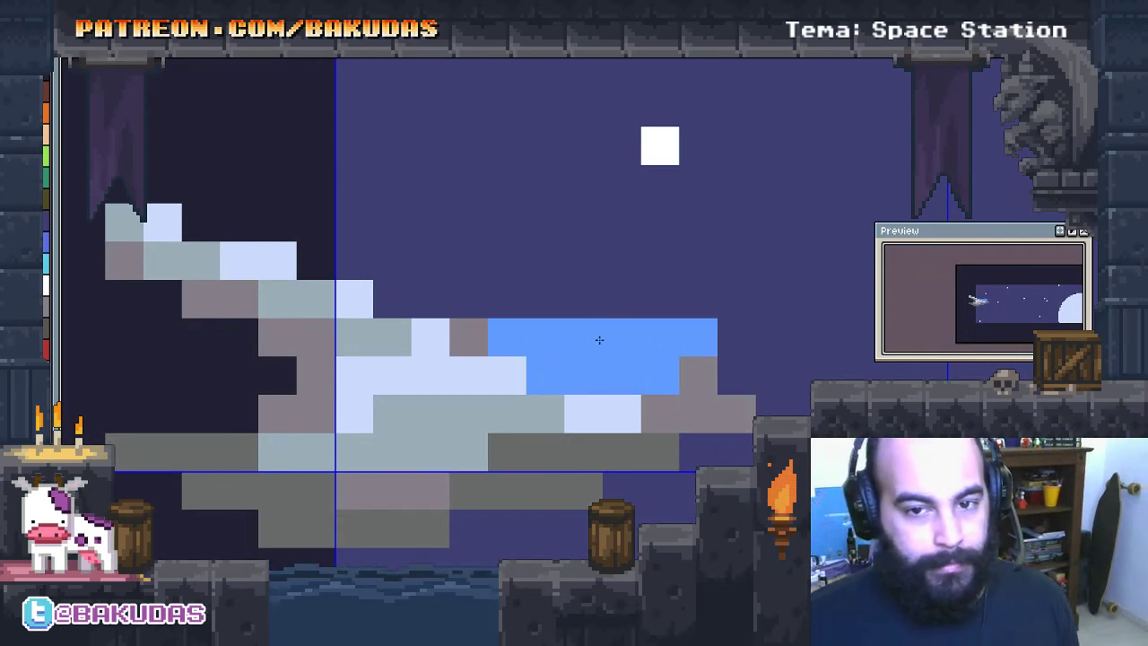
left_click(727, 372)
mouse_move(727, 372)
left_mouse_down()
mouse_move(724, 394)
mouse_move(699, 410)
mouse_move(666, 407)
mouse_move(689, 435)
left_mouse_up()
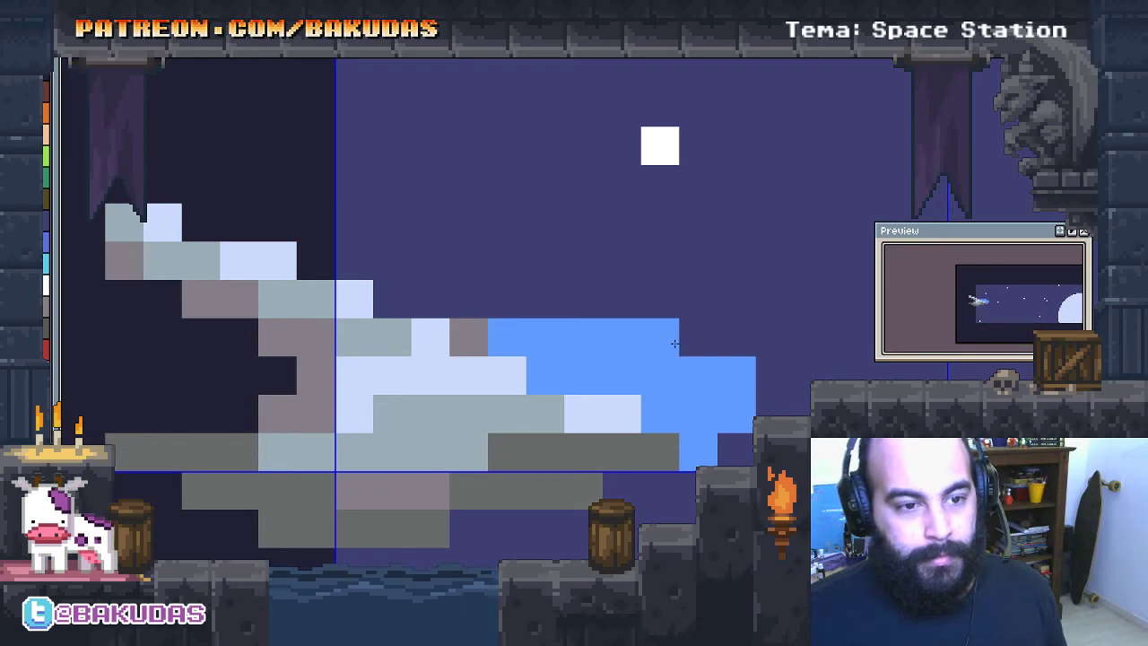
scroll(619, 381, "down", 1)
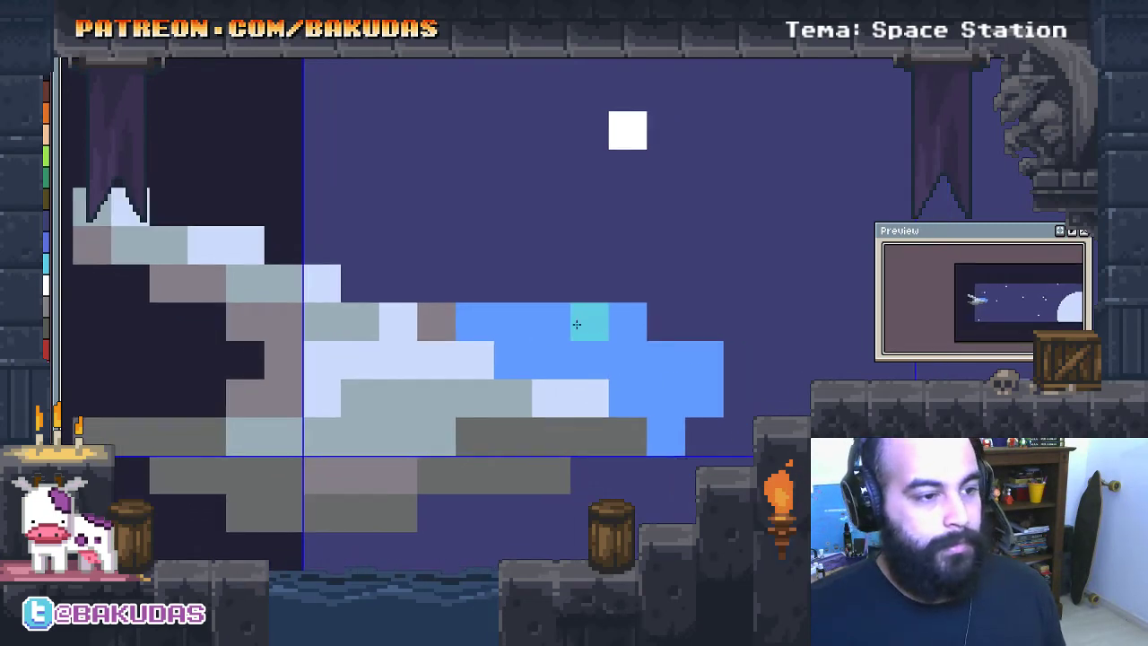
left_click_drag(589, 322, 600, 326)
left_click(705, 363)
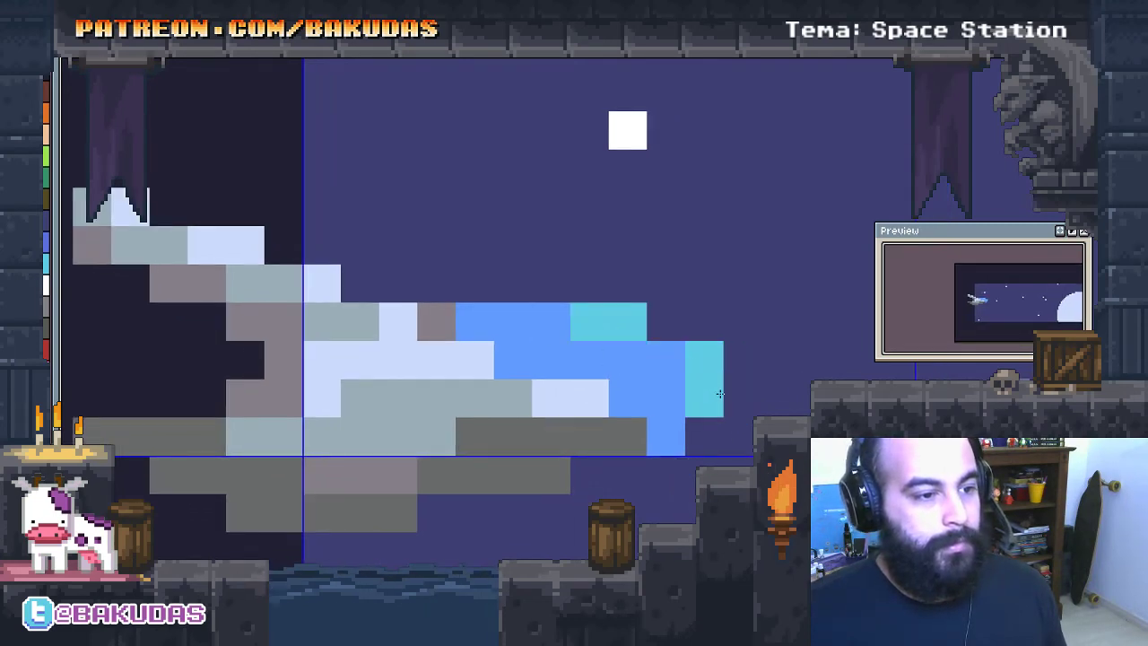
scroll(510, 316, "down", 1)
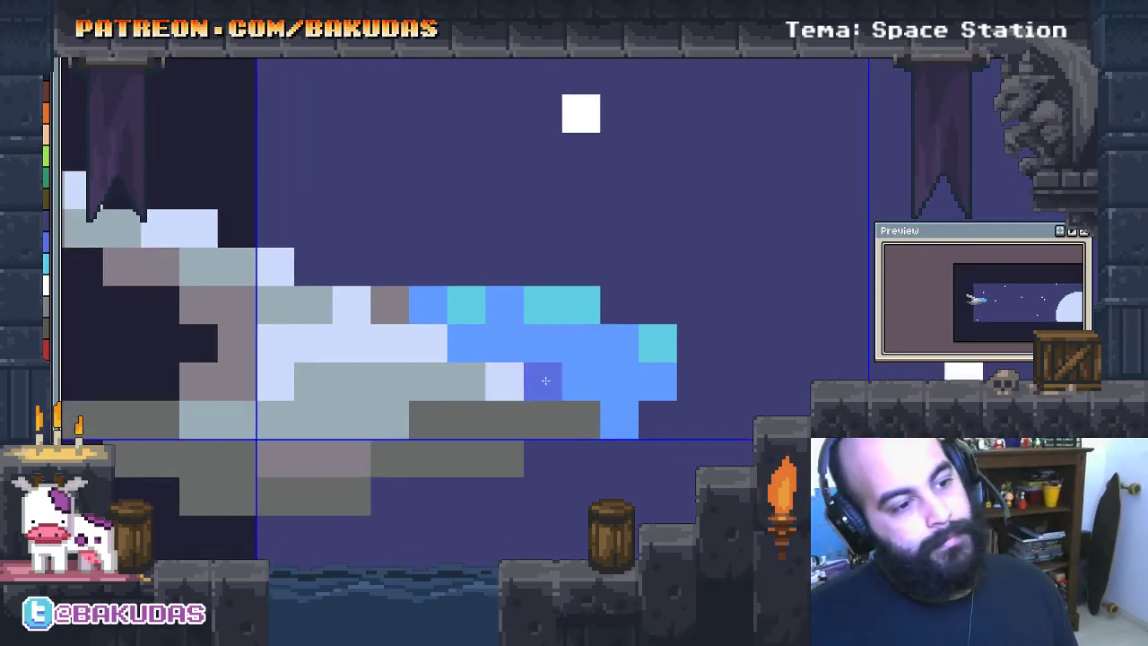
Shade the bottom of the blue section dark blue and fill a gap in the dark grey row
left_click(581, 381)
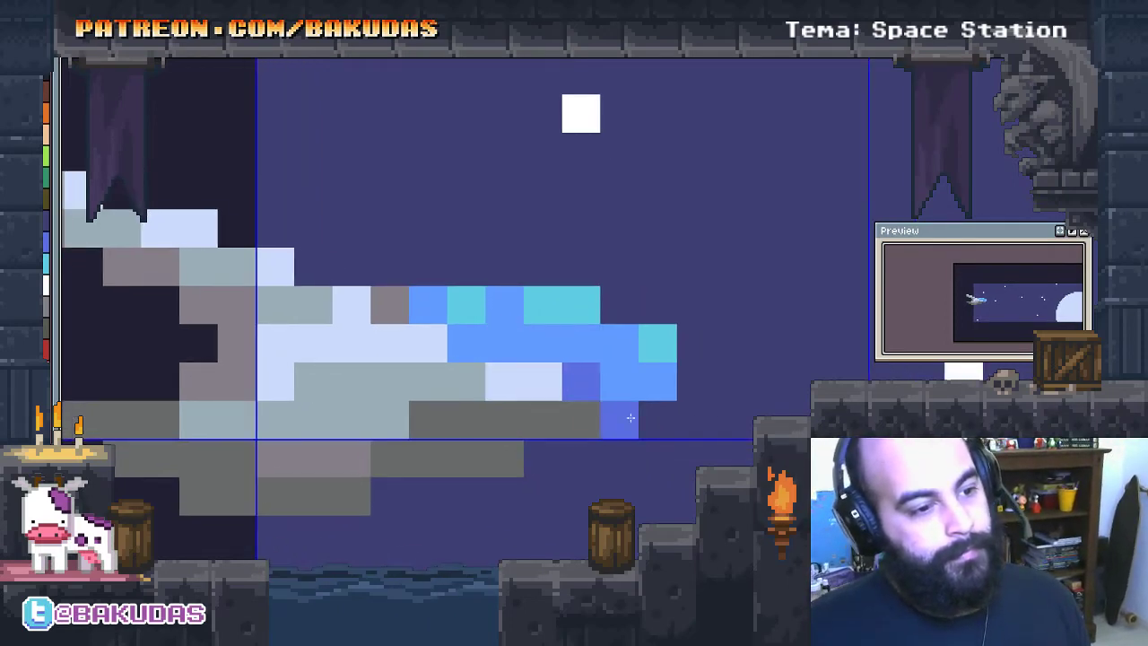
left_click_drag(606, 418, 655, 419)
mouse_move(614, 457)
left_mouse_down()
mouse_move(542, 457)
mouse_move(581, 421)
left_mouse_up()
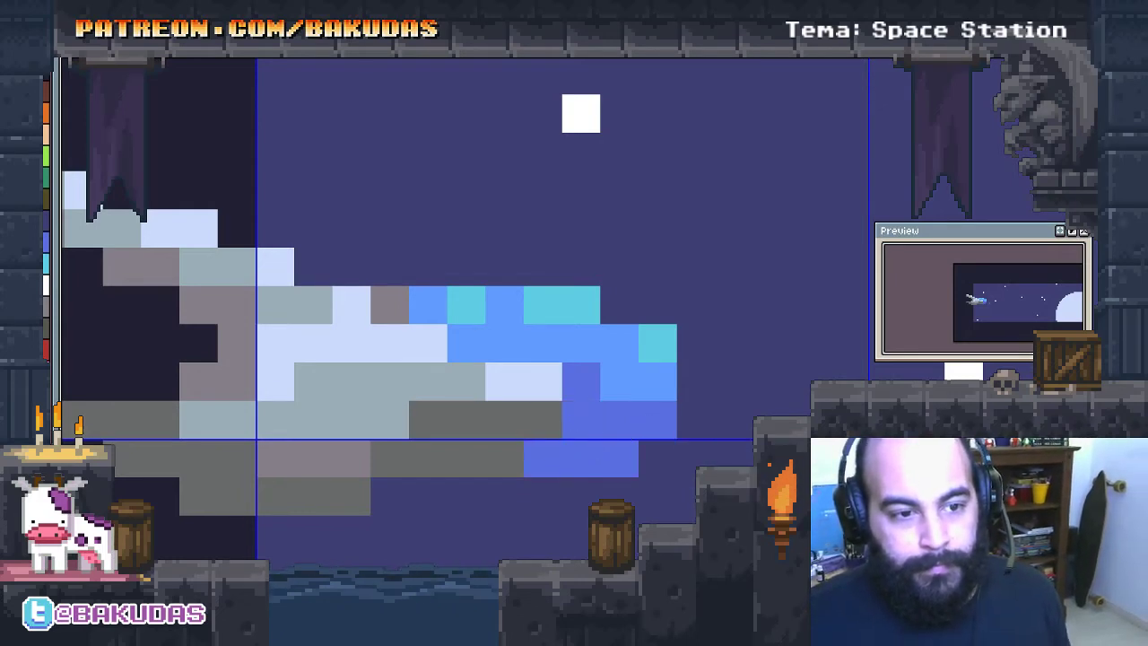
left_click(517, 479)
mouse_move(517, 478)
left_mouse_down()
mouse_move(562, 452)
mouse_move(538, 421)
left_mouse_up()
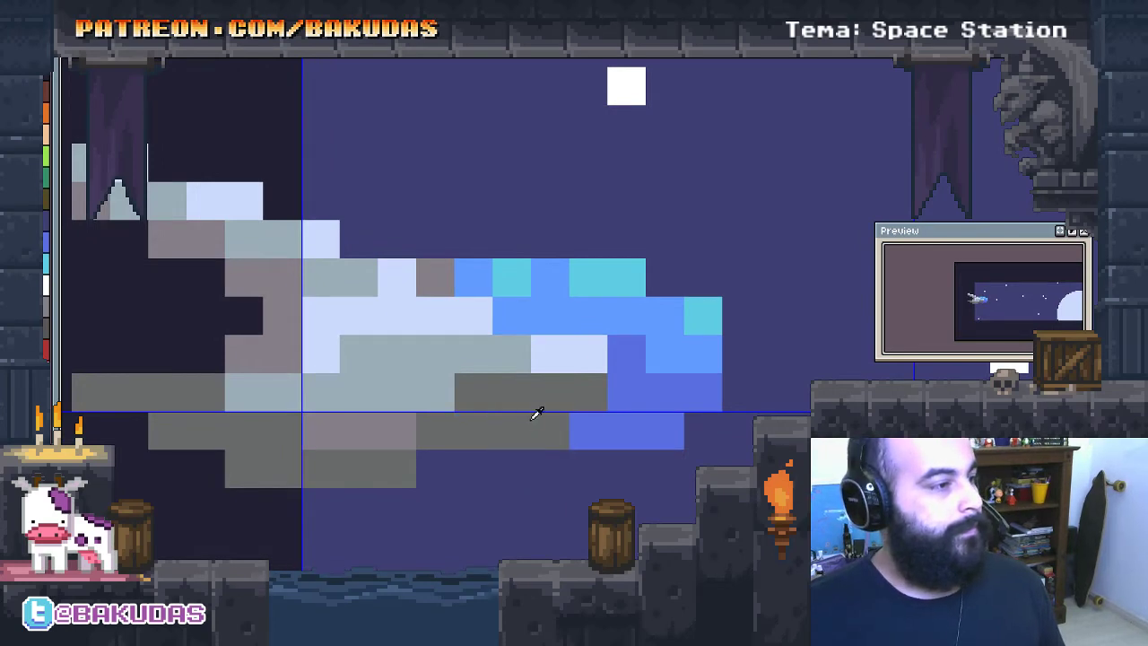
left_click(536, 426)
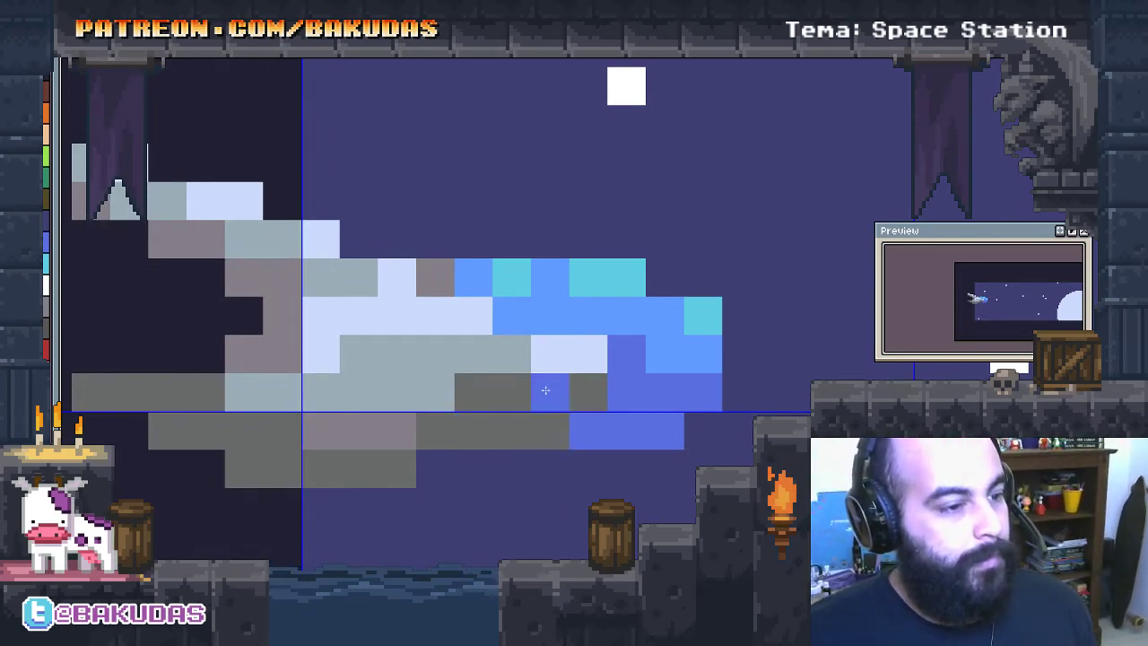
Repaint the station's lower row light blue
left_click(587, 395)
left_click_drag(551, 395, 507, 394)
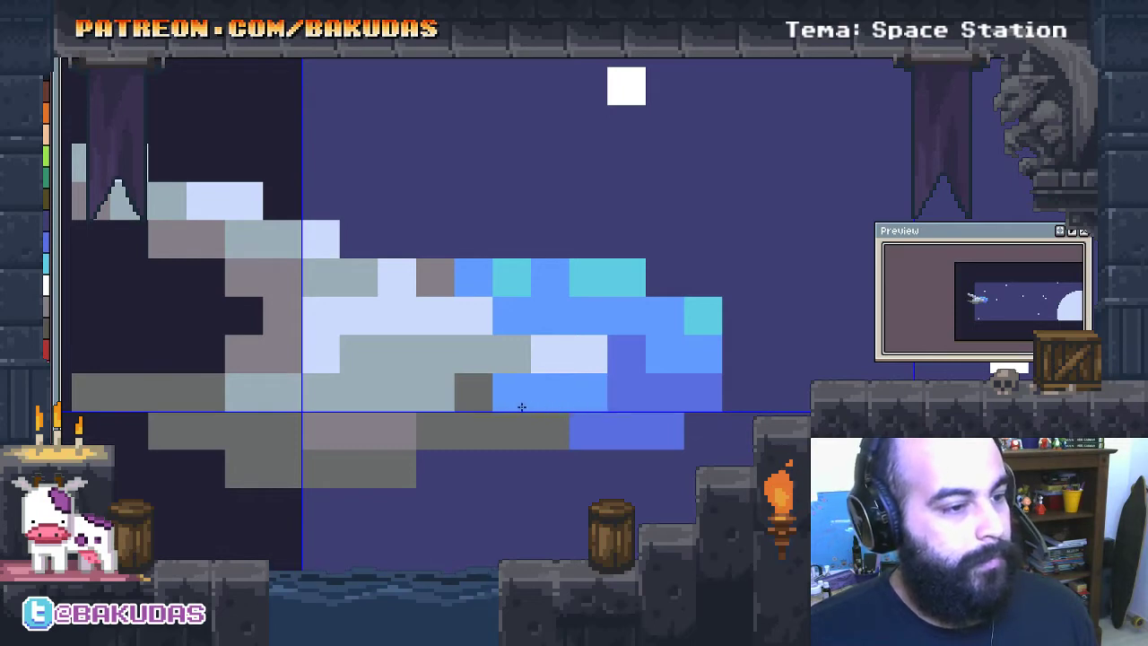
left_click(621, 396)
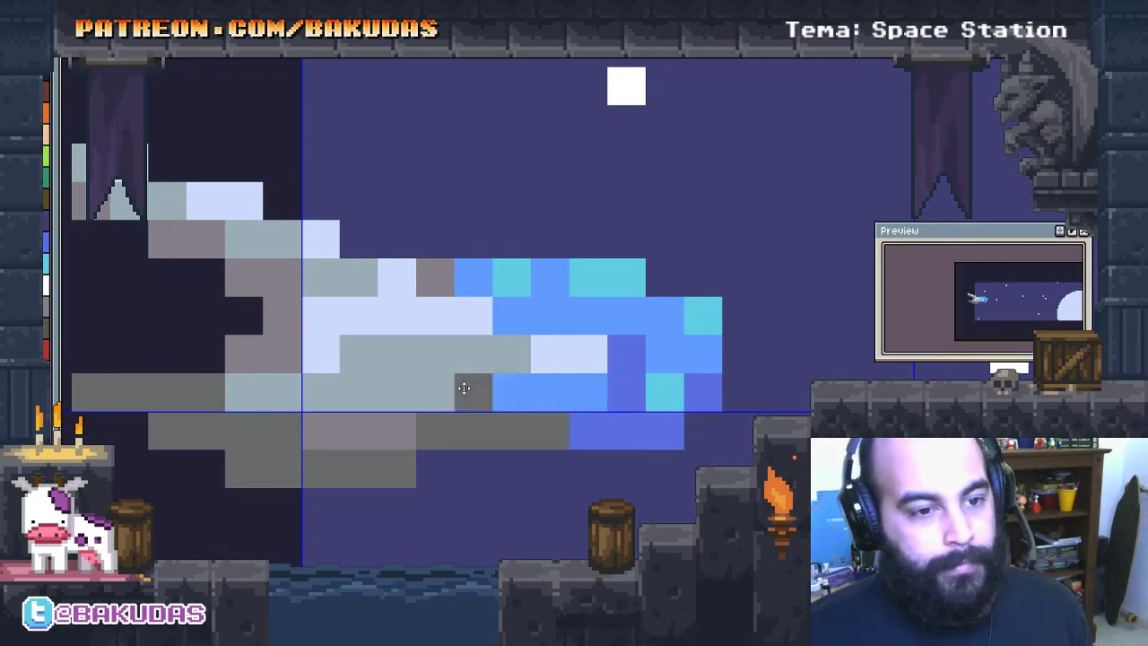
scroll(510, 285, "down", 1)
Sample the station's grey and paint grey shading on its left part and hull
key("alt")
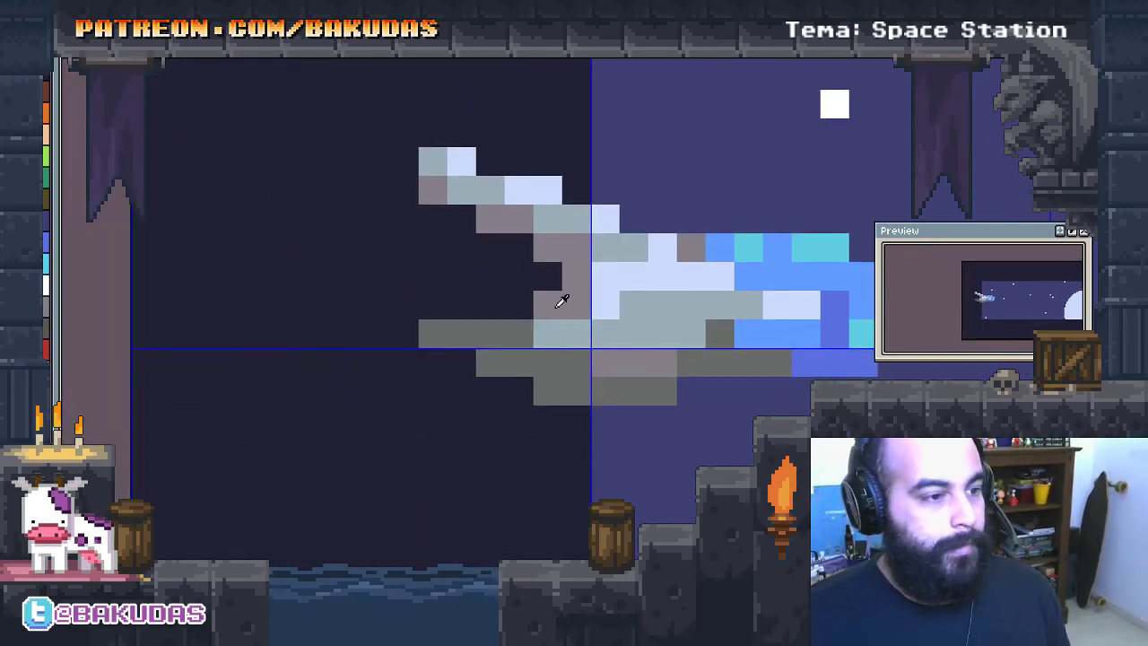
left_click(514, 309, "alt")
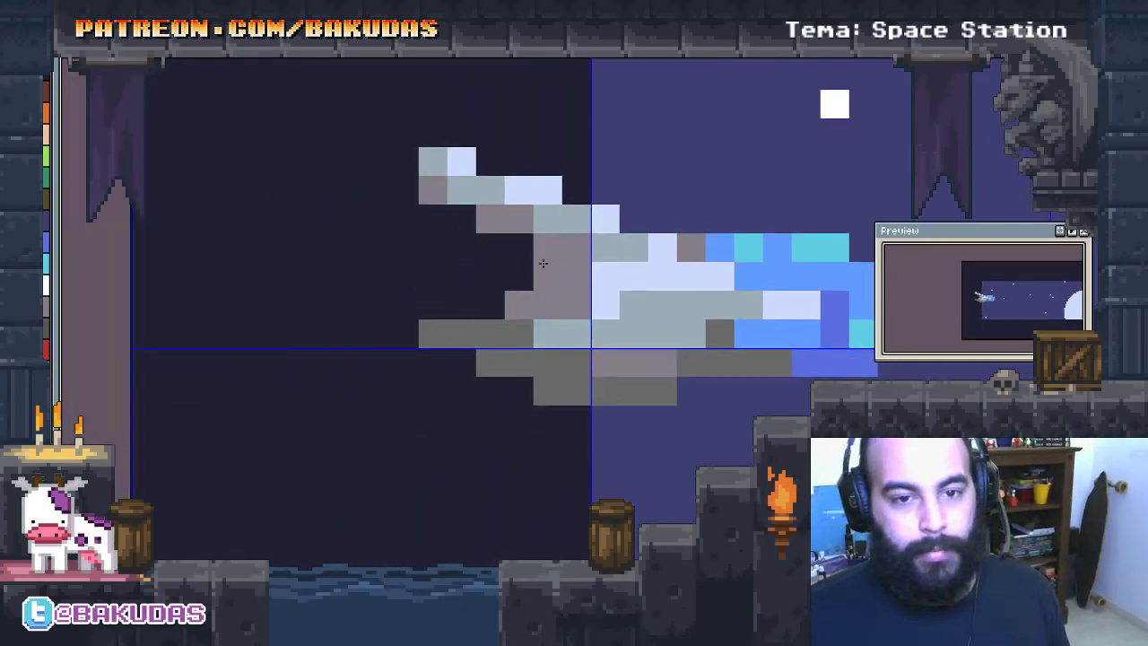
scroll(542, 262, "up", 1)
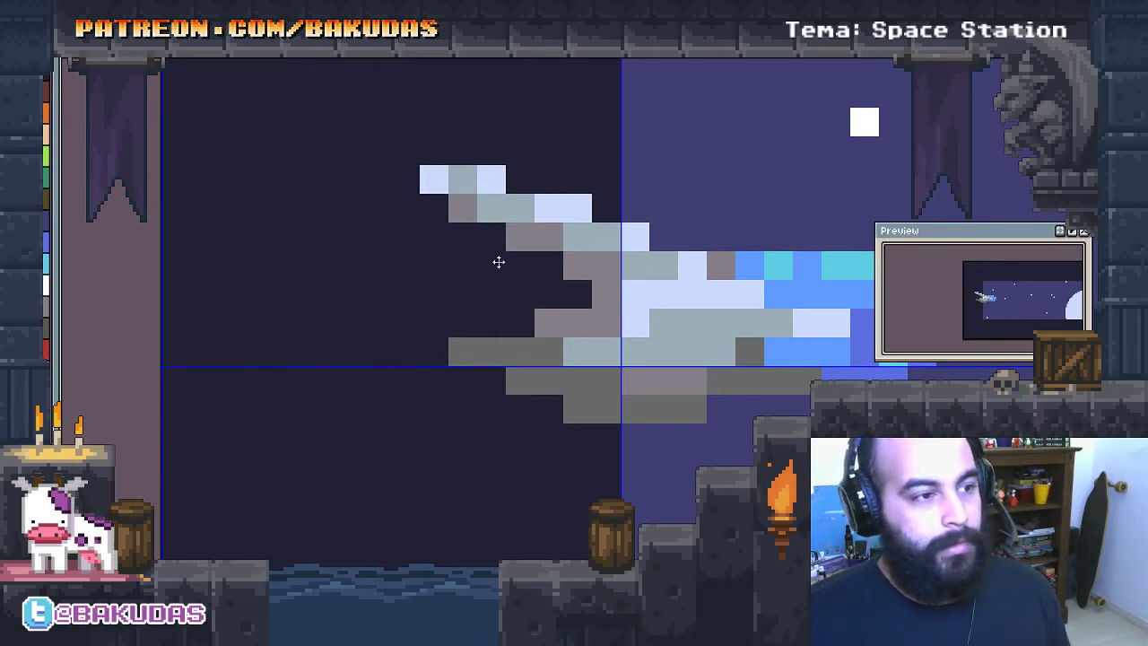
left_click_drag(498, 262, 489, 221)
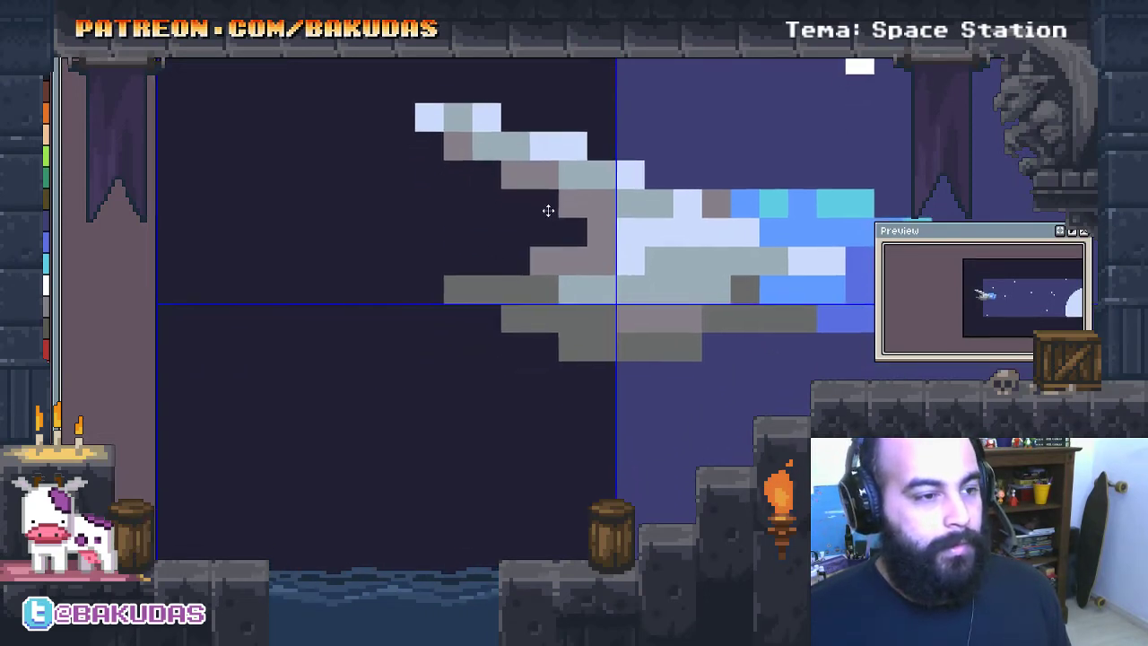
scroll(541, 240, "up", 1)
left_click(512, 260)
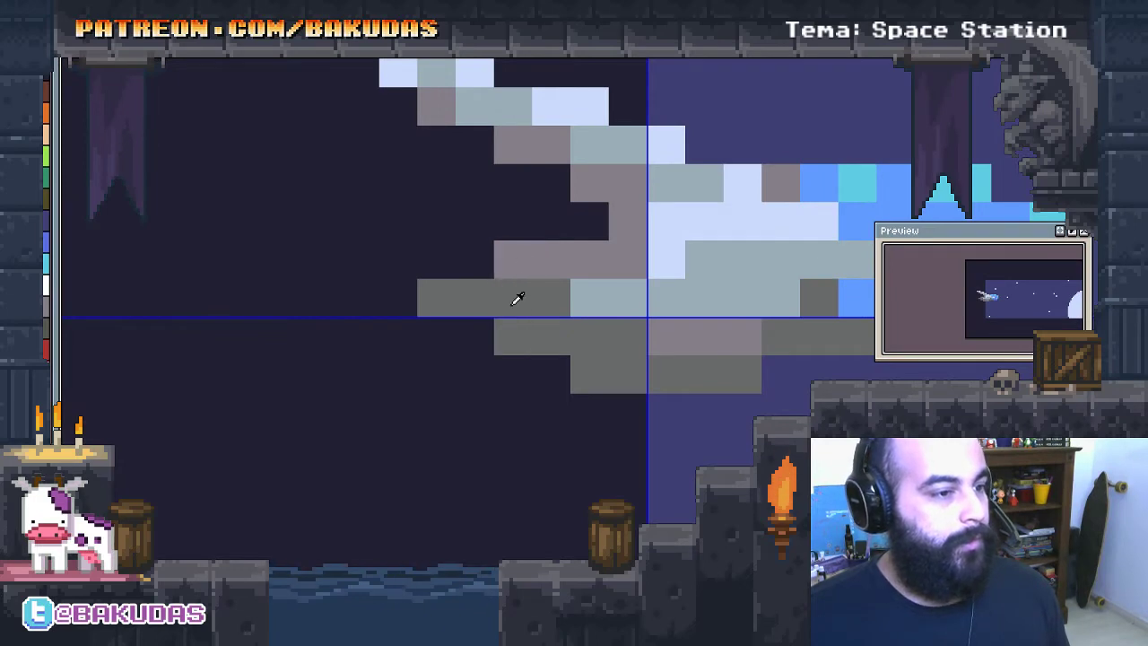
left_click(475, 336)
left_click_drag(512, 375, 551, 375)
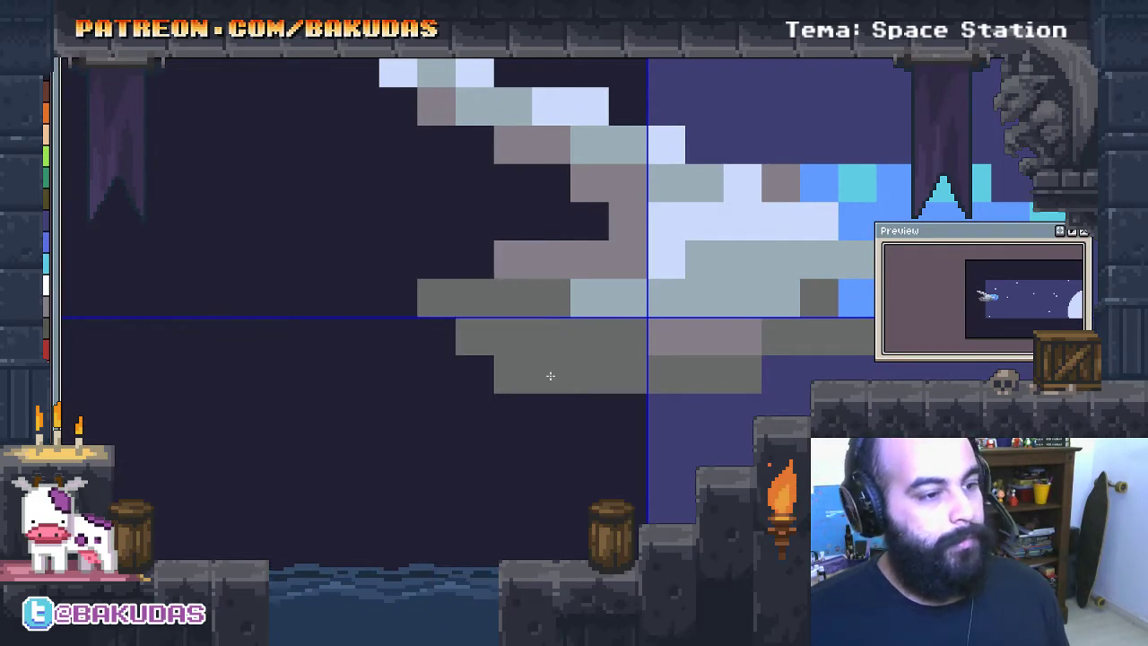
Recolour several grey hull pixels mauve
left_click_drag(689, 329, 655, 348)
left_click(746, 354)
left_click_drag(772, 331, 698, 335)
left_click(699, 334)
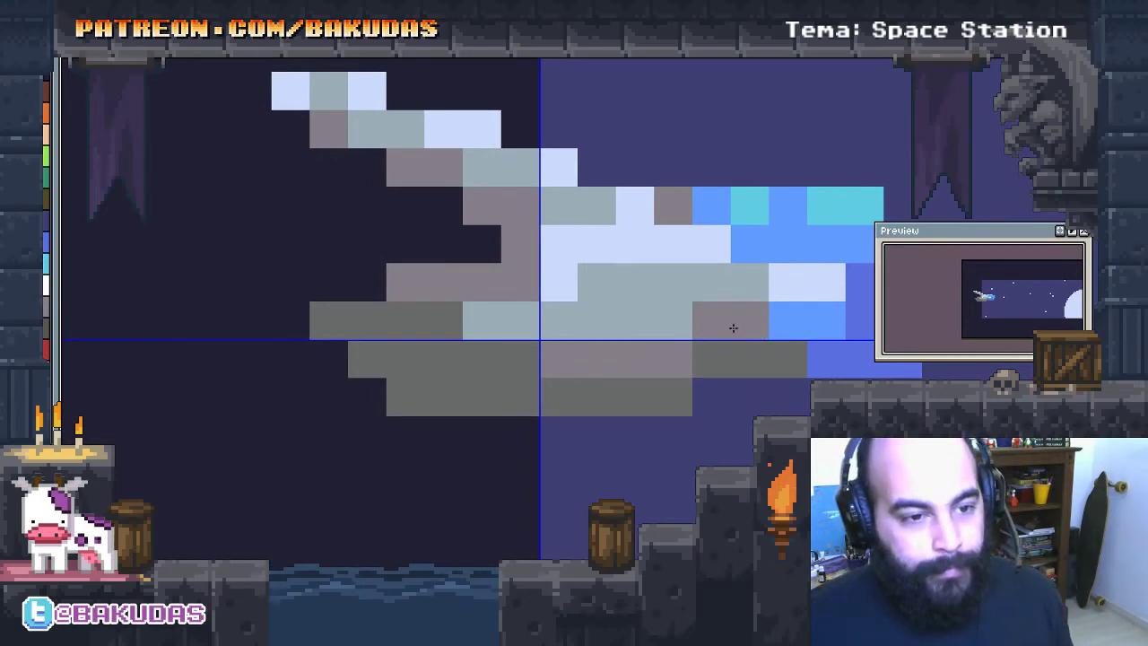
left_click_drag(548, 351, 563, 347)
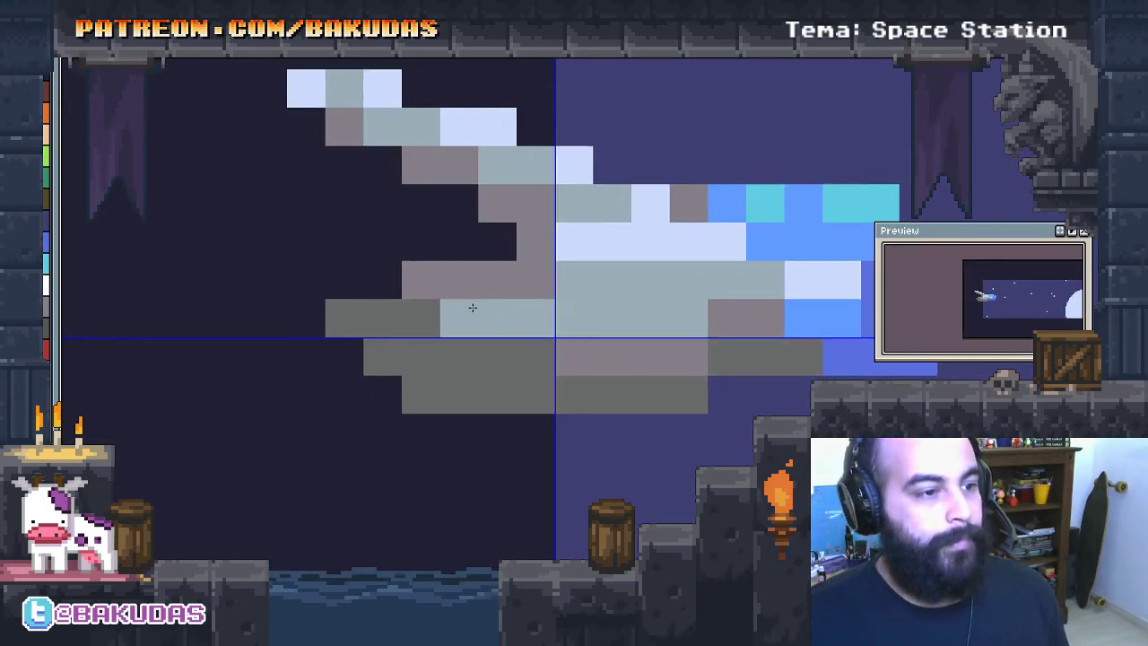
Pick light blue and paint highlight pixels along the hull and engine
left_click(661, 238)
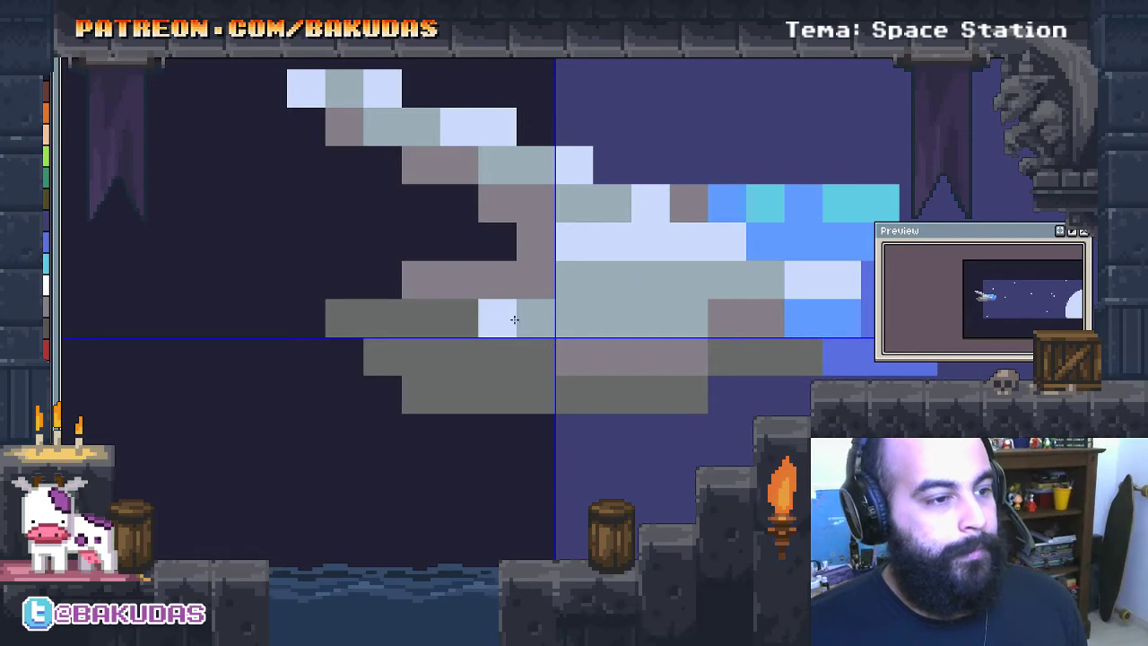
left_click_drag(537, 318, 459, 318)
left_click(612, 317)
left_click(649, 322)
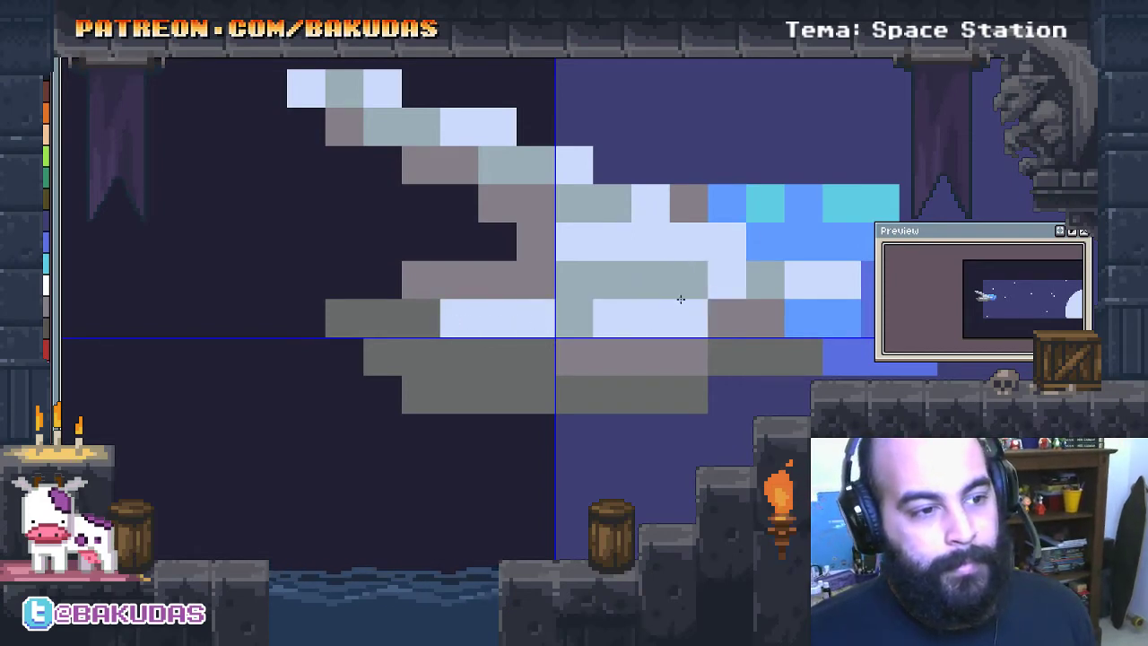
left_click(690, 290)
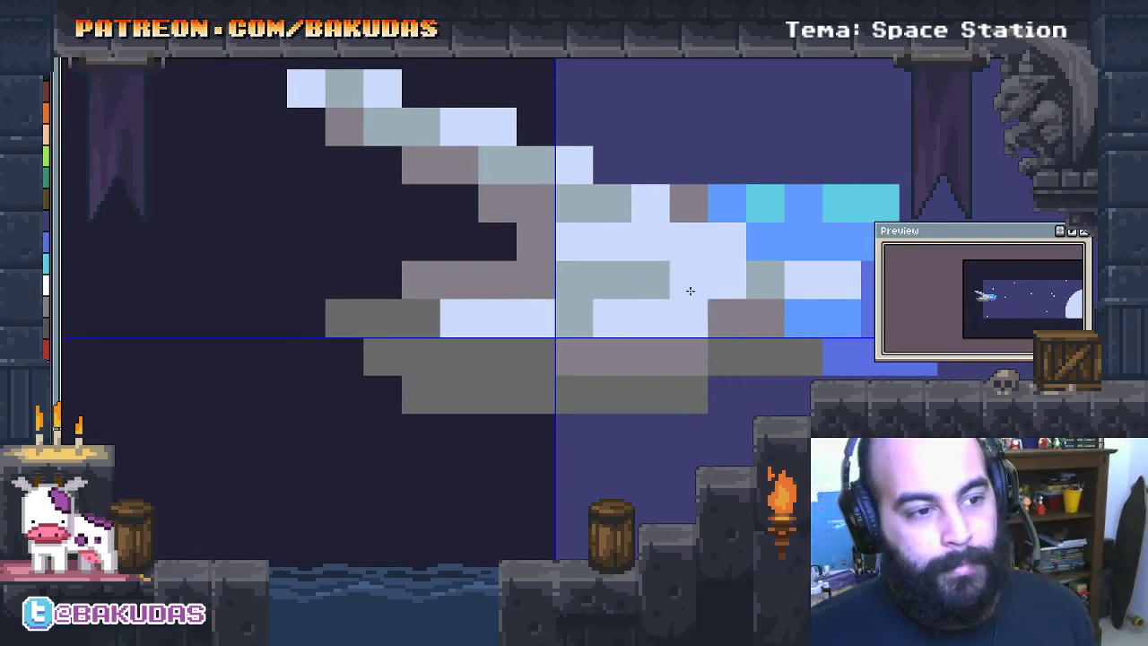
left_click(760, 244)
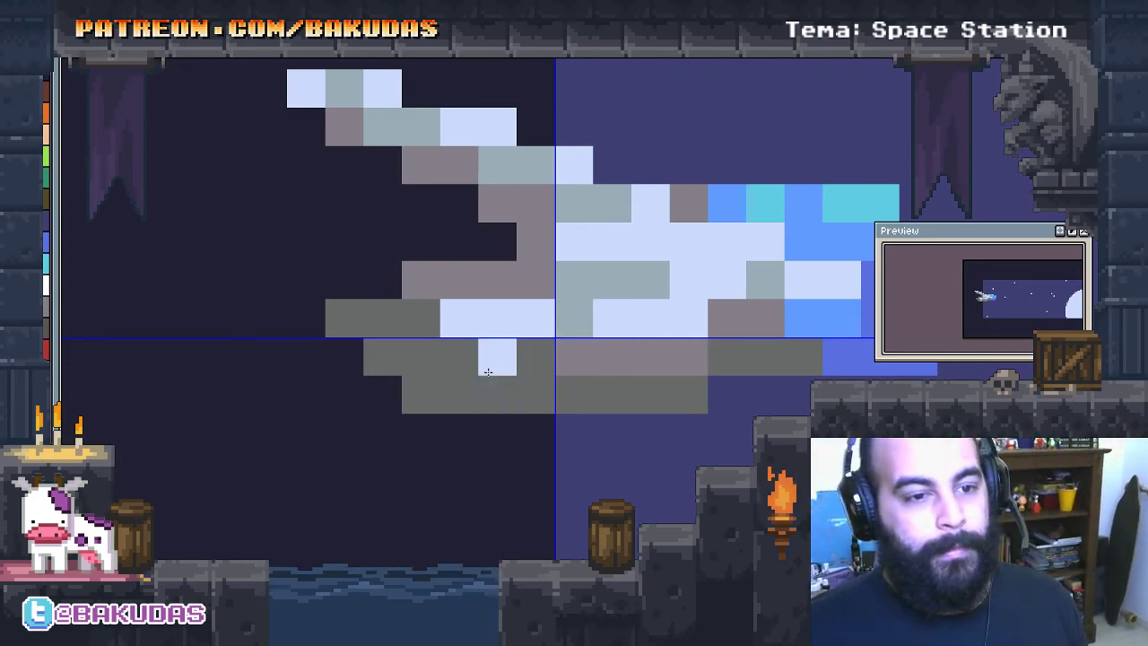
mouse_move(541, 275)
left_mouse_down()
mouse_move(663, 300)
mouse_move(633, 332)
mouse_move(550, 343)
left_mouse_up()
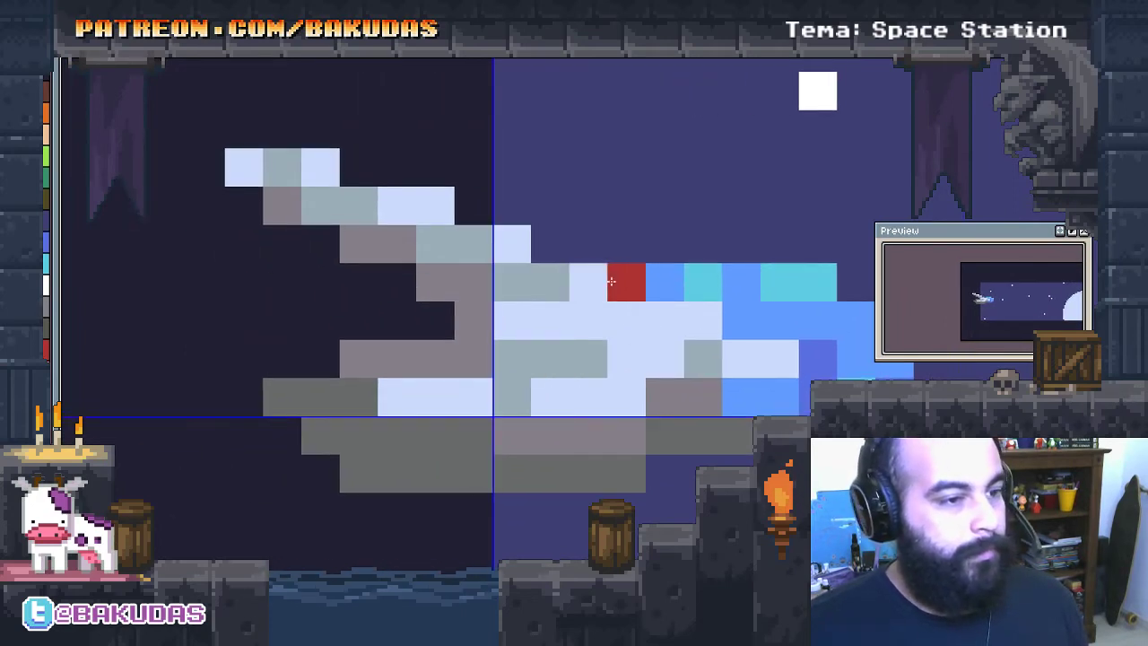
Paint red trim on the hull, fin and tail, then marquee-select the red tail pixels
left_click_drag(687, 386, 665, 395)
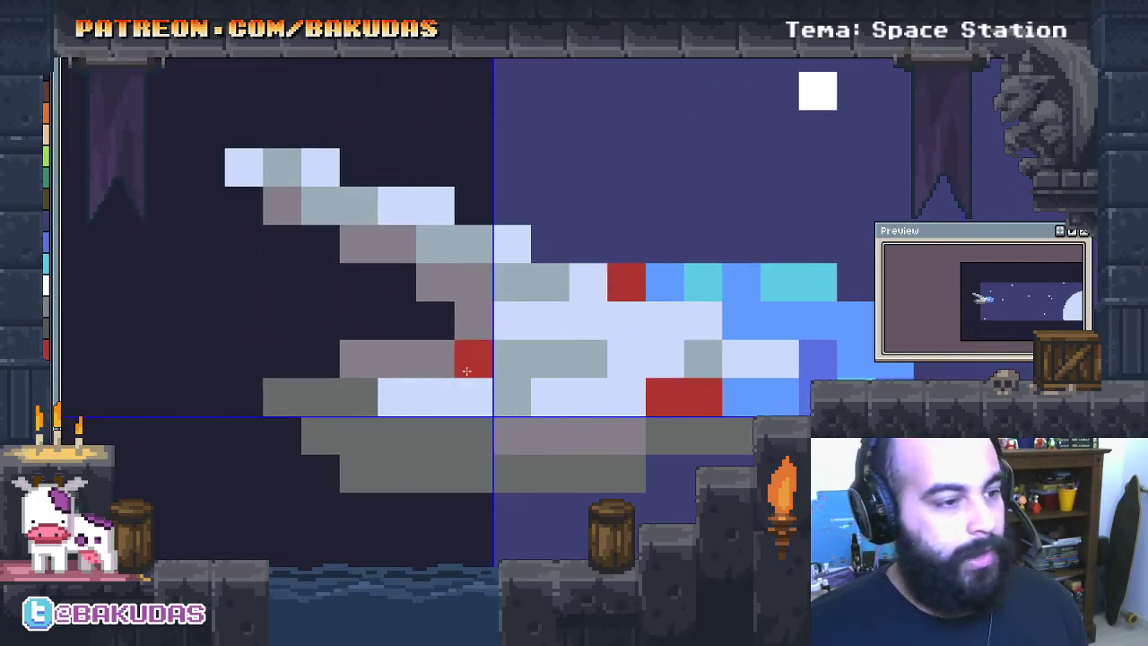
left_click_drag(466, 368, 435, 359)
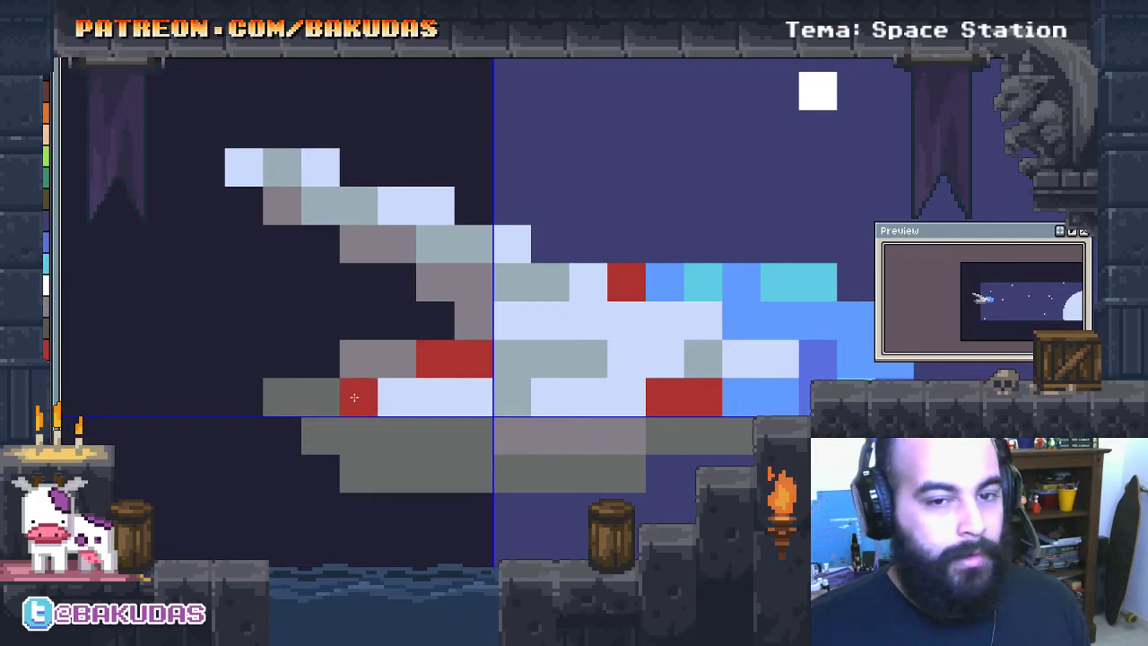
left_click_drag(356, 397, 584, 353)
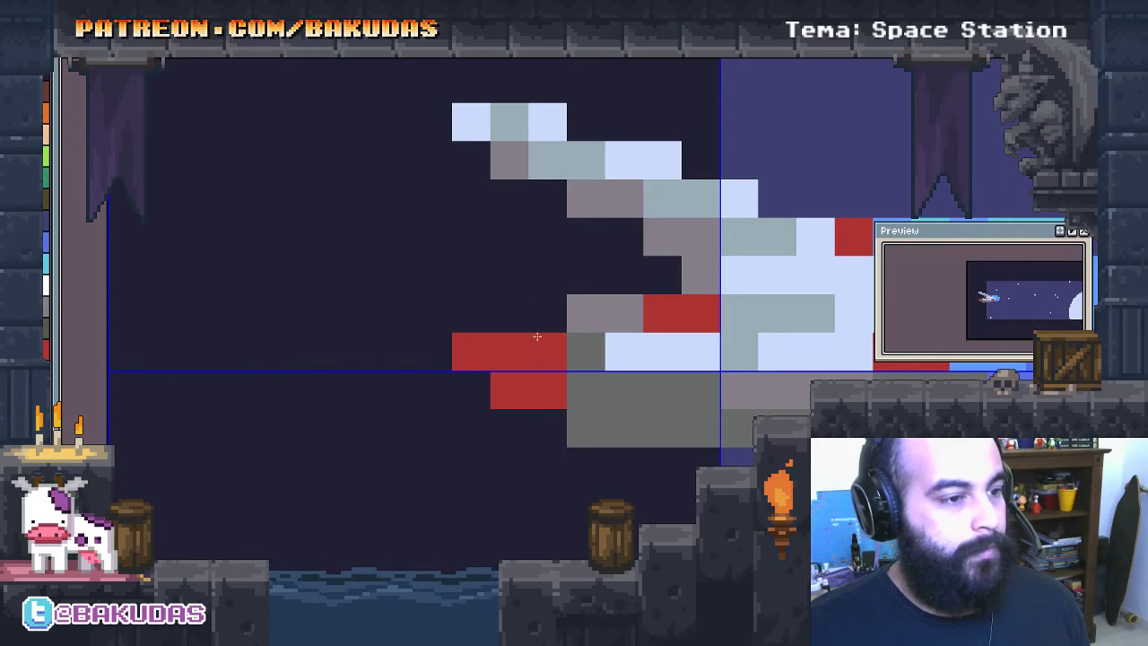
left_click(547, 313)
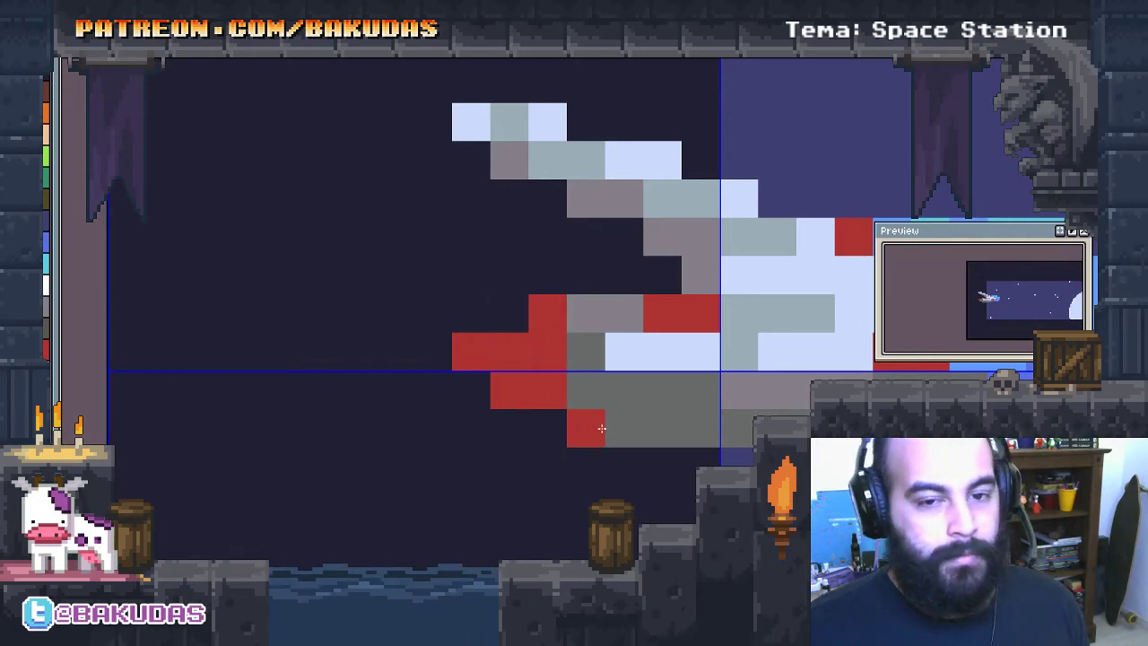
mouse_move(609, 447)
left_mouse_down()
mouse_move(392, 444)
mouse_move(502, 408)
left_mouse_up()
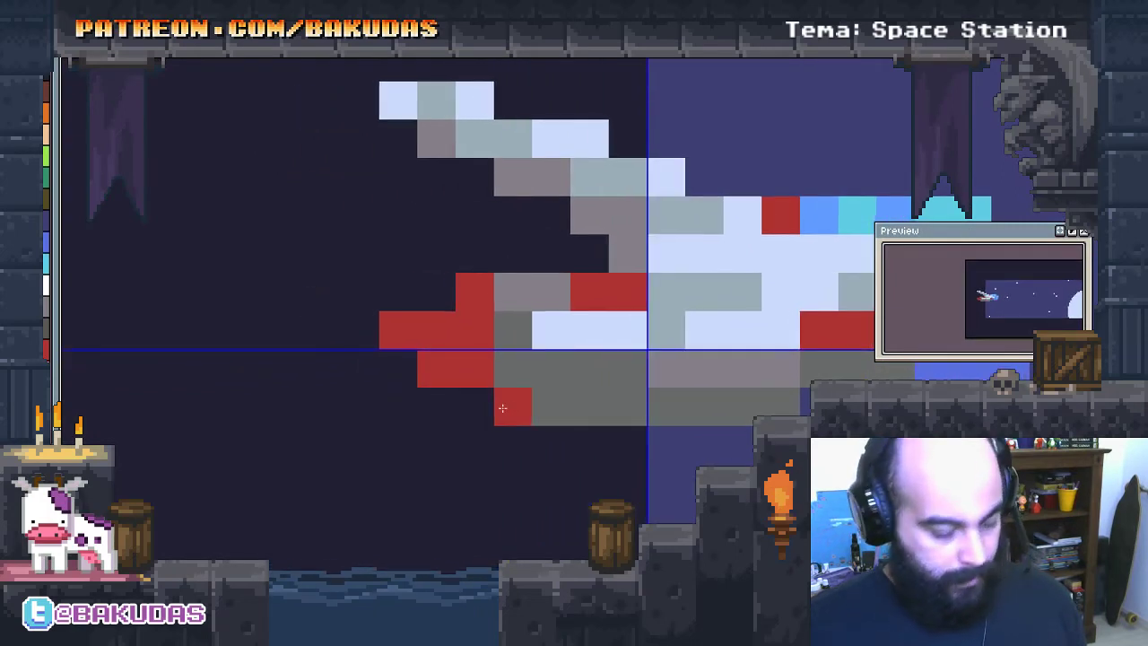
key("m")
left_click_drag(339, 232, 494, 426)
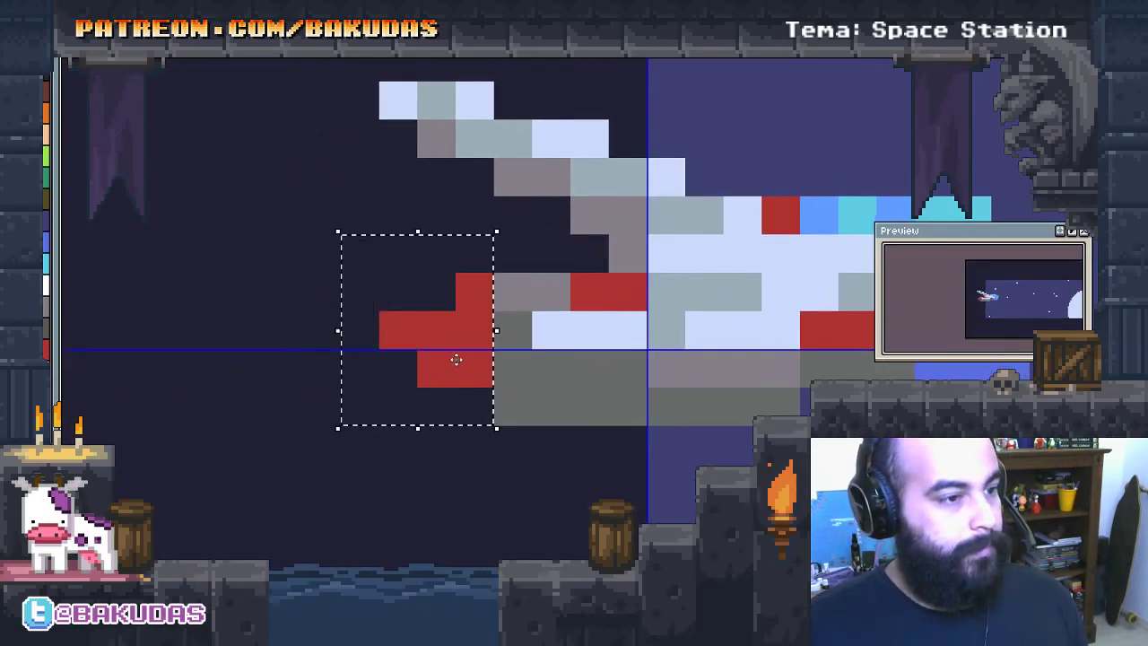
Shift the red tail pixels left and fill grey between the red fins and hull
mouse_move(461, 365)
left_mouse_down()
mouse_move(384, 365)
mouse_move(436, 379)
left_mouse_up()
scroll(436, 380, "up", 1)
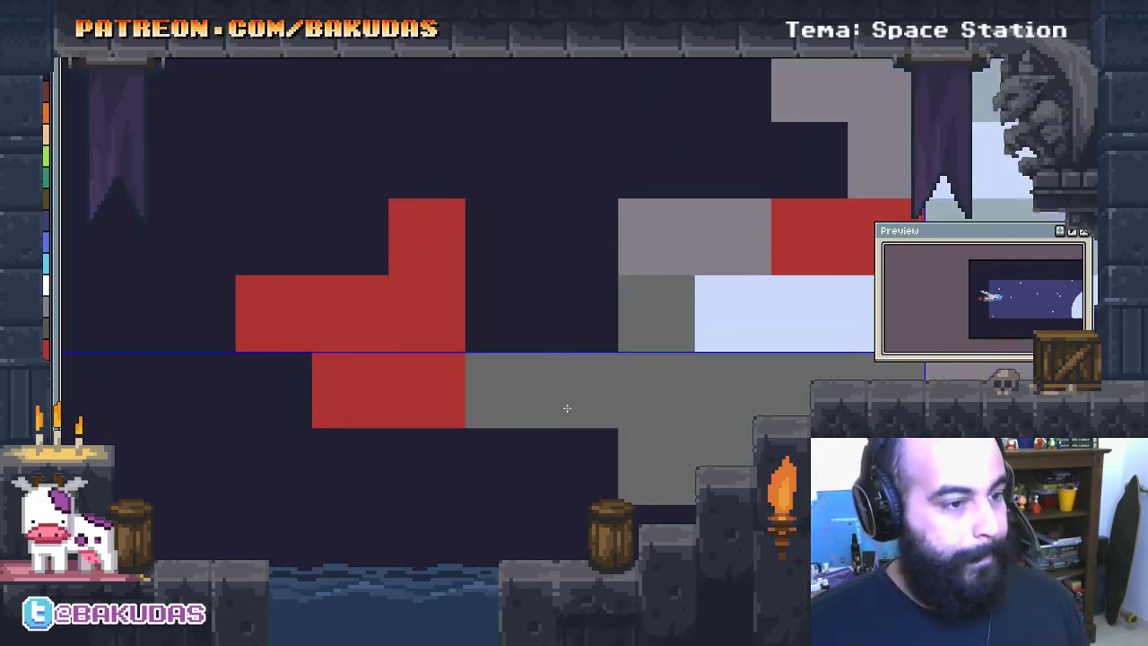
left_click_drag(580, 313, 503, 313)
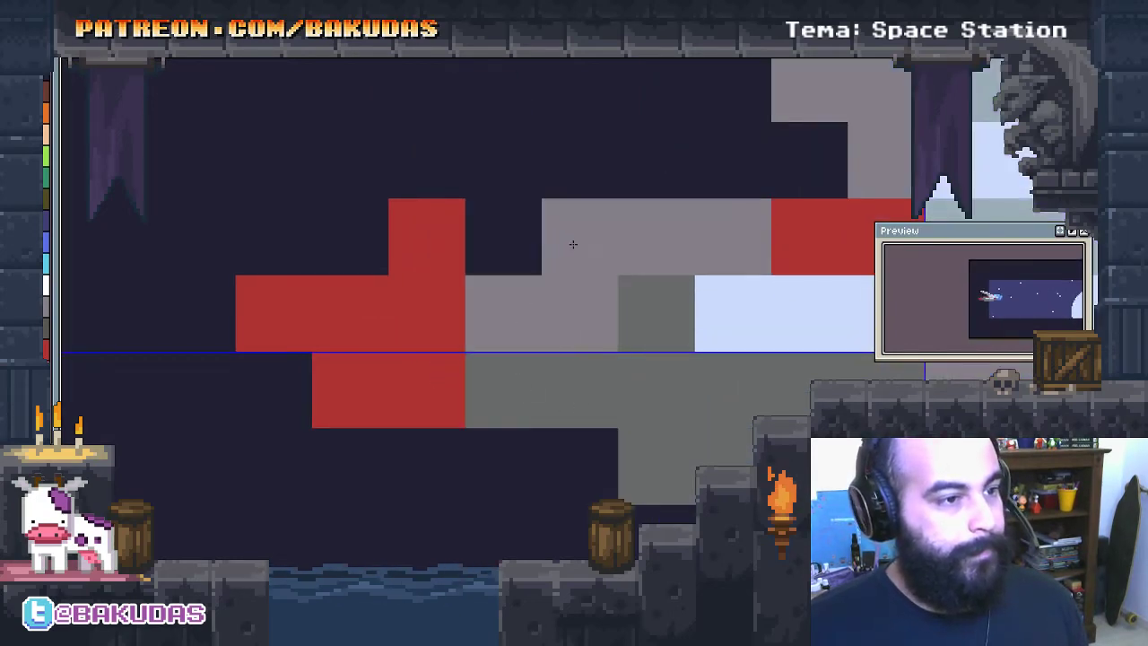
left_click(443, 227)
left_click(484, 234)
left_click_drag(550, 384, 553, 411)
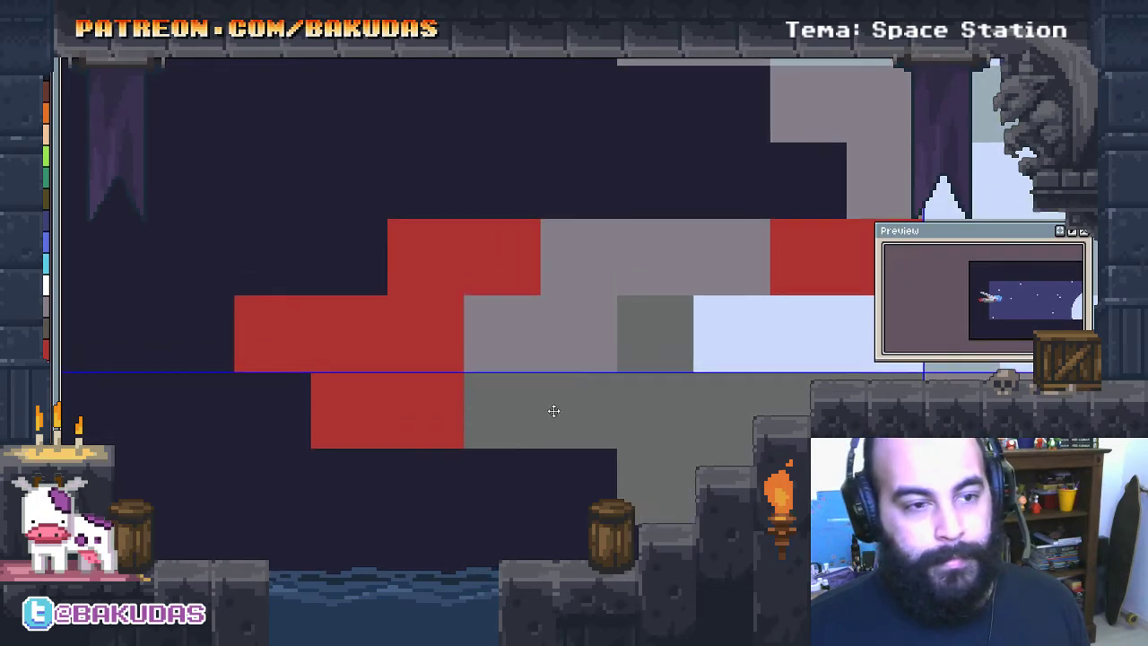
left_click_drag(622, 410, 302, 340)
scroll(488, 372, "down", 2)
Paint one grey hull cell red and turn dark hull cells light blue
left_click(365, 231)
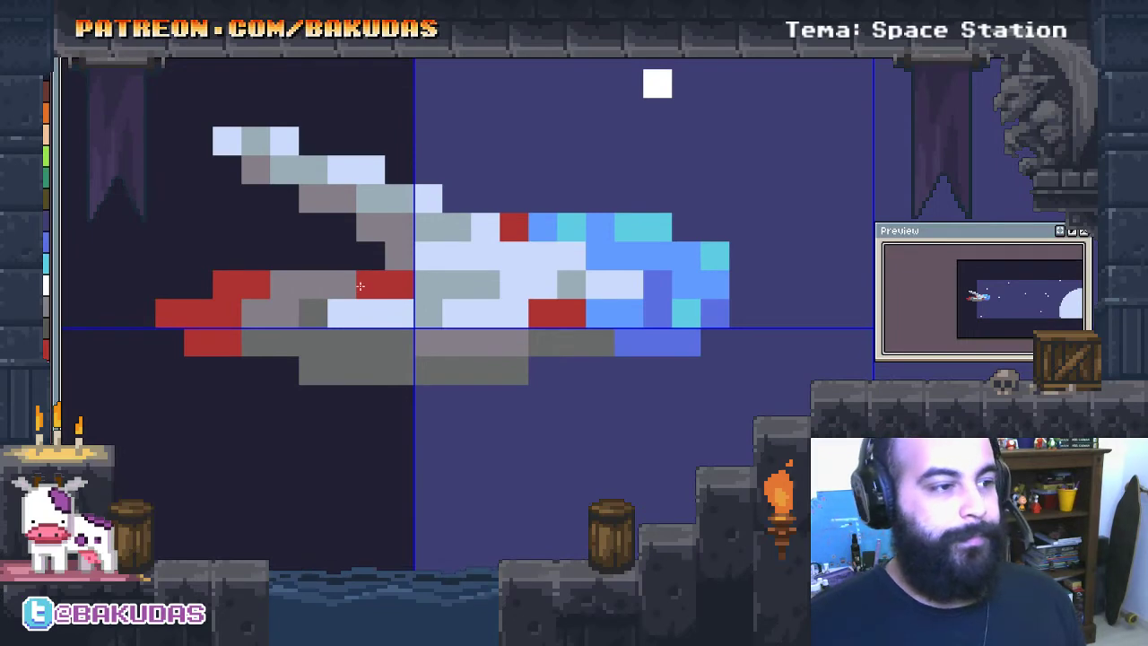
scroll(359, 285, "up", 1)
left_click(493, 240)
left_click(373, 246)
left_click_drag(308, 269, 307, 290)
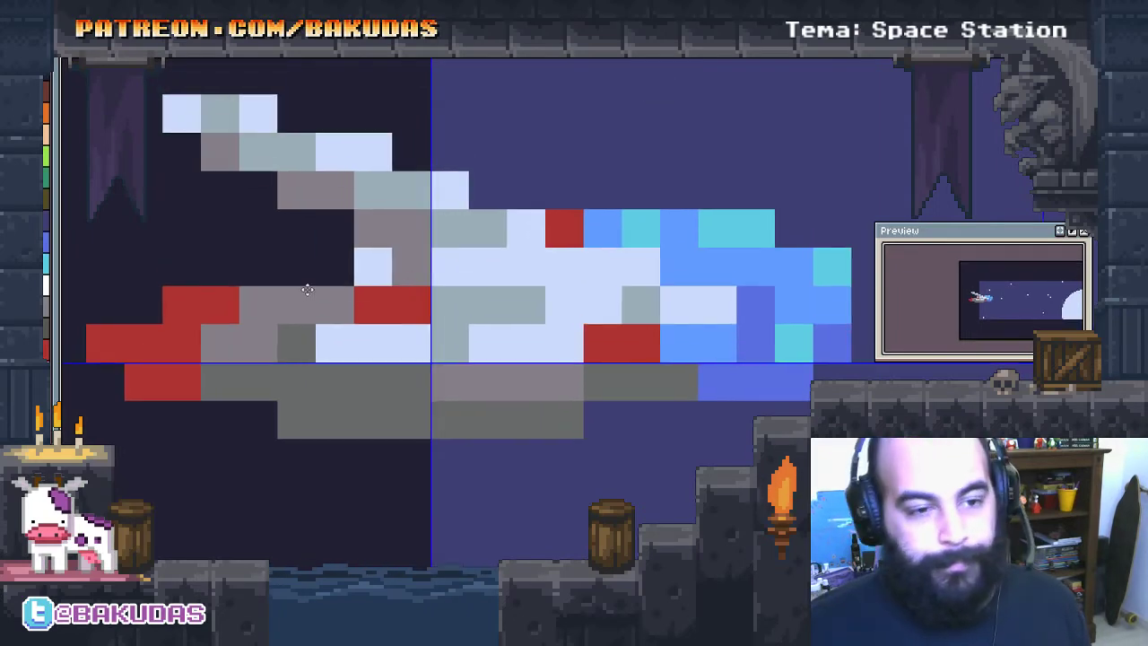
left_click(487, 458)
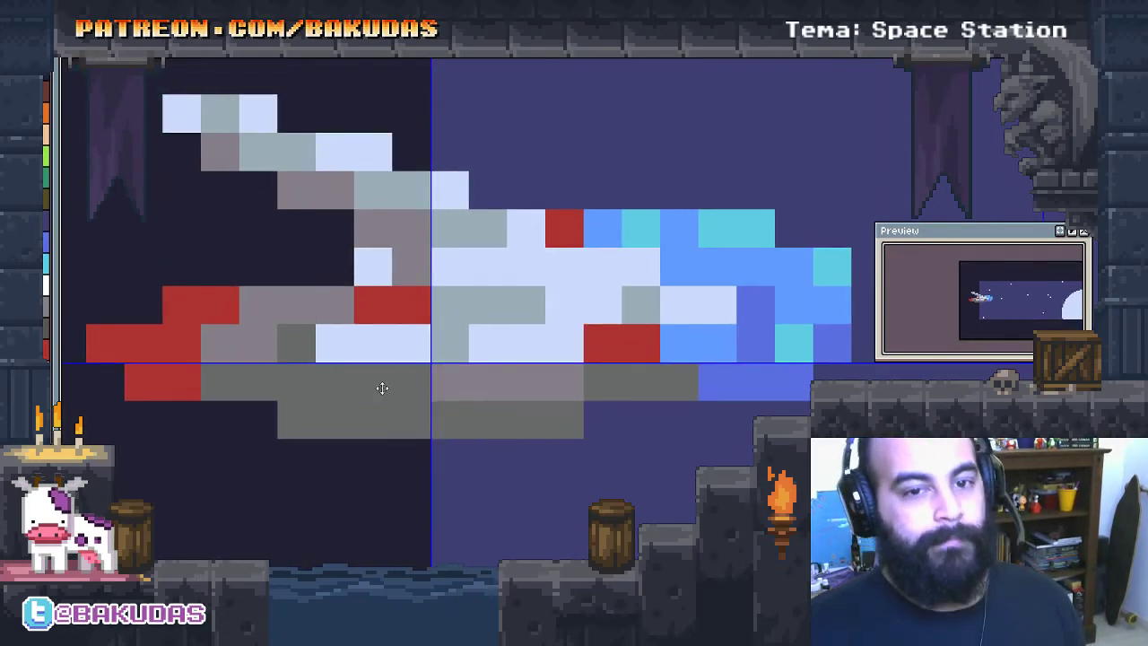
scroll(345, 292, "up", 1)
scroll(339, 277, "up", 1)
Erase the stray light-blue cell and repaint remaining dark and red hull cells grey-blue
right_click(336, 273)
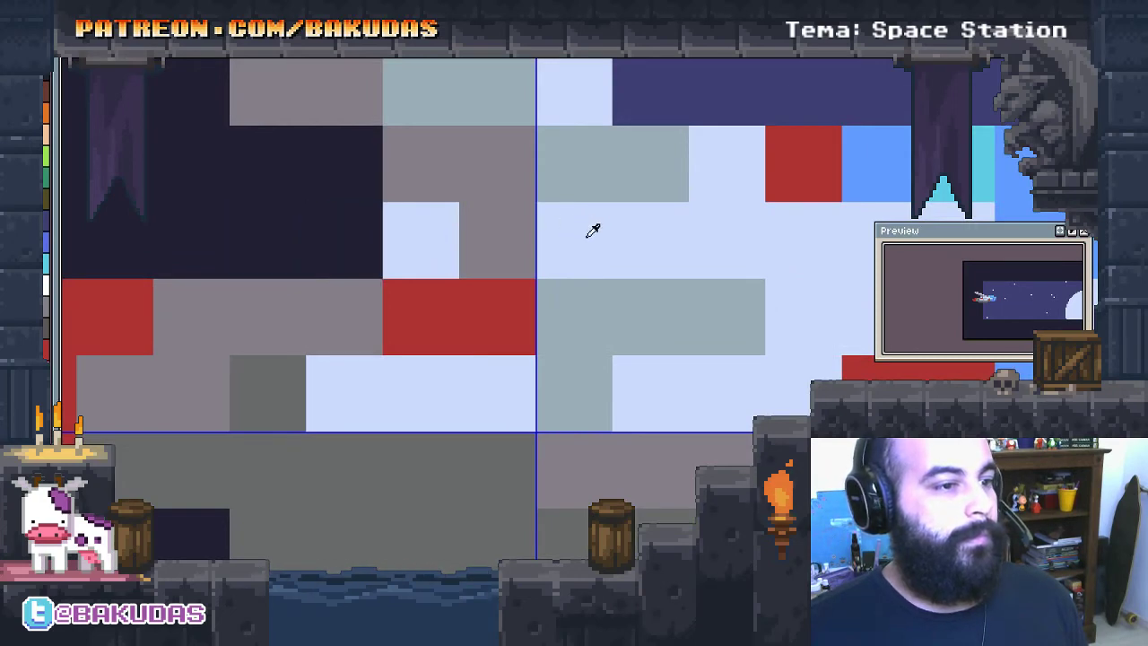
left_click(282, 252)
left_click(327, 185)
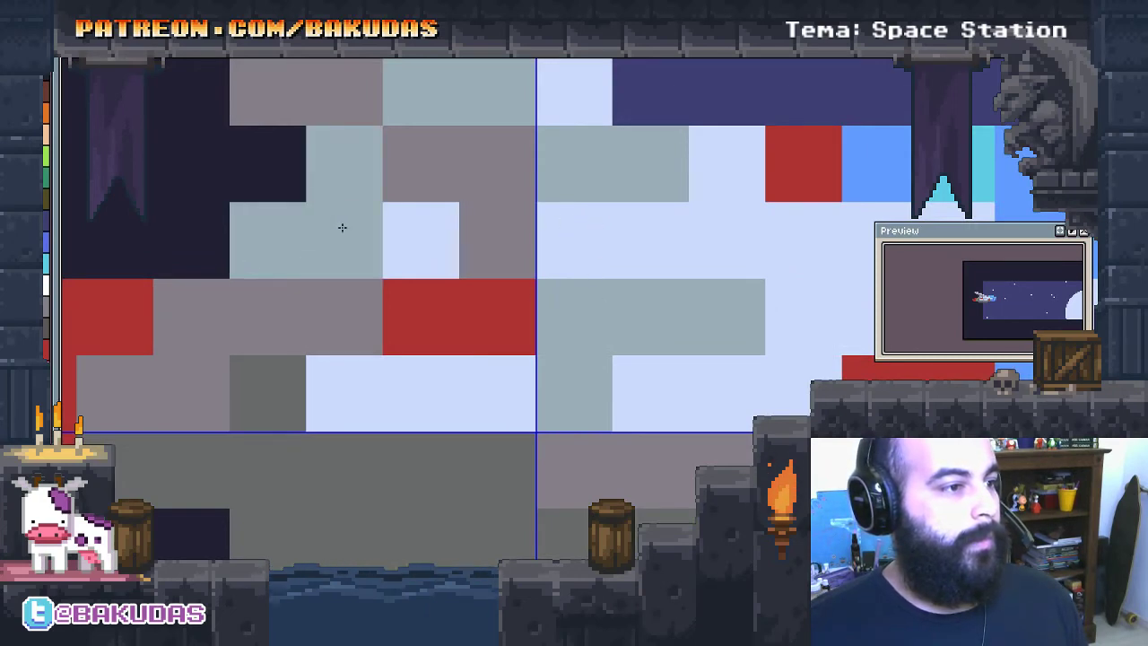
left_click_drag(392, 315, 597, 403)
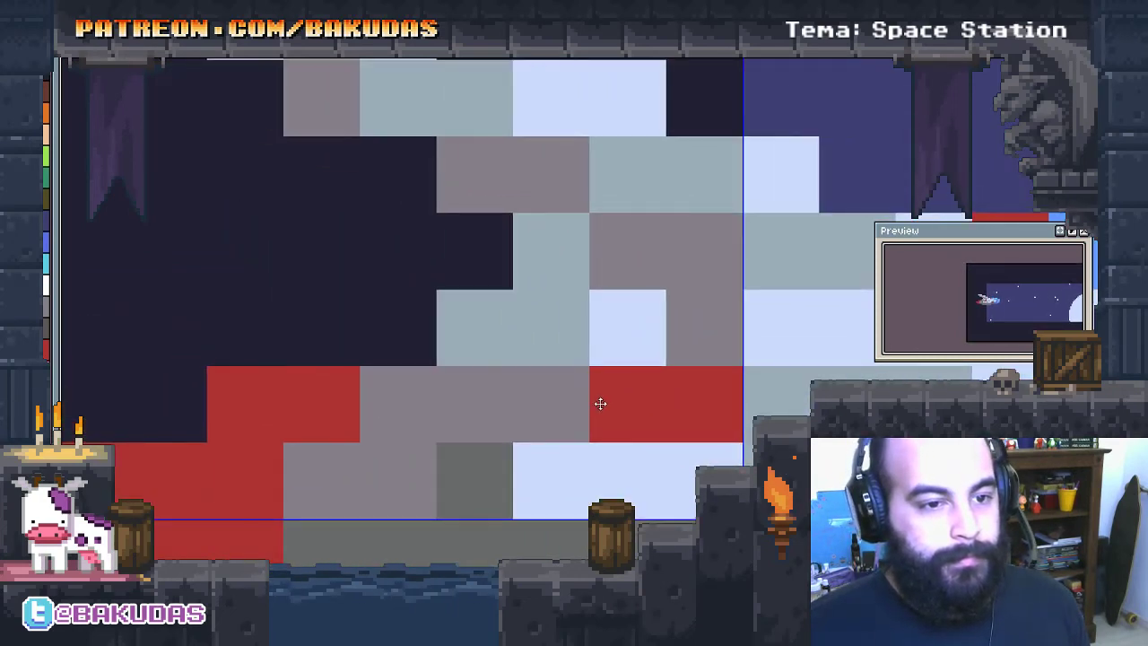
left_click(599, 403)
left_click_drag(603, 394, 504, 349)
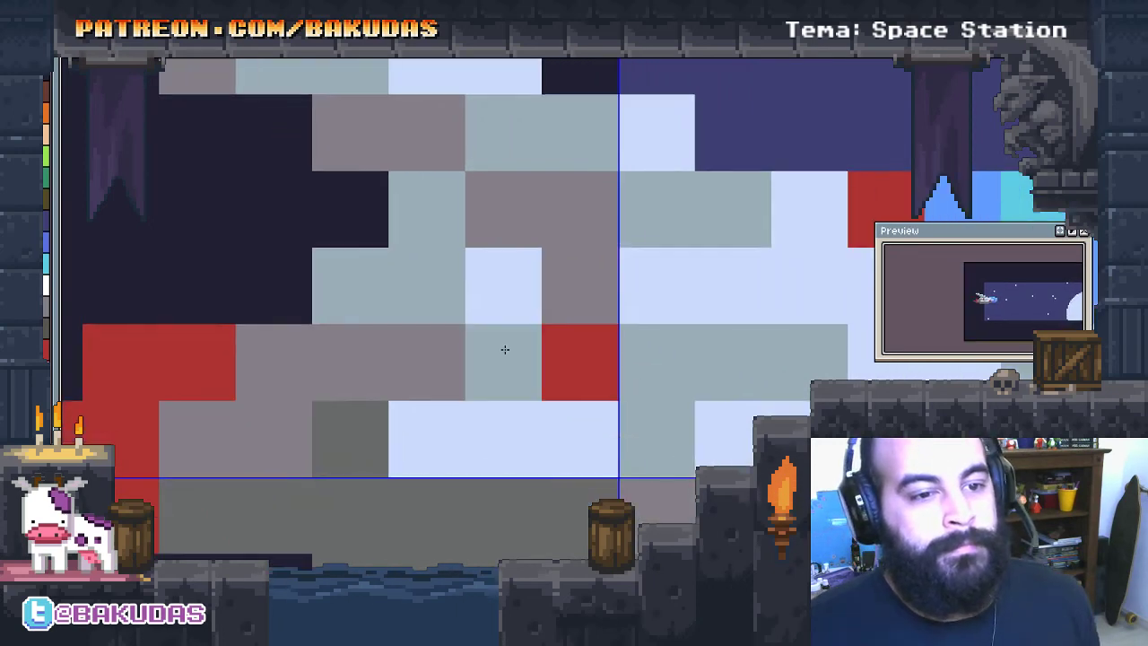
scroll(501, 344, "down", 3)
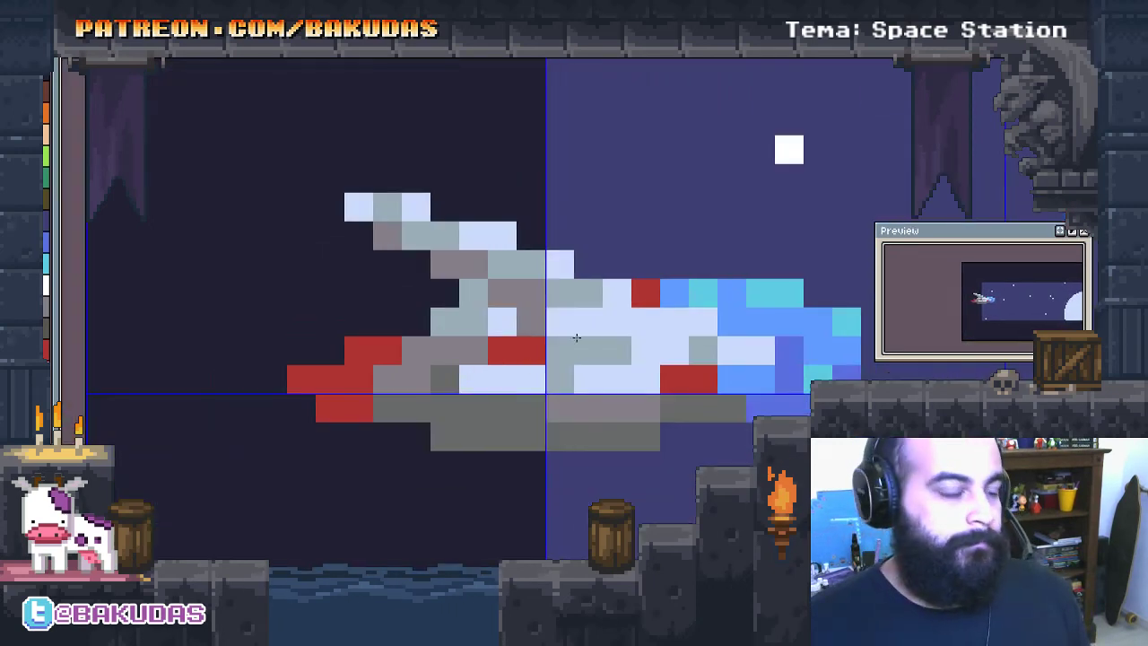
Bring the whole scene into view and drag the spaceship lower and right
scroll(576, 338, "down", 1)
scroll(502, 346, "down", 1)
mouse_move(507, 359)
left_mouse_down()
mouse_move(375, 305)
mouse_move(346, 320)
left_mouse_up()
scroll(374, 305, "down", 1)
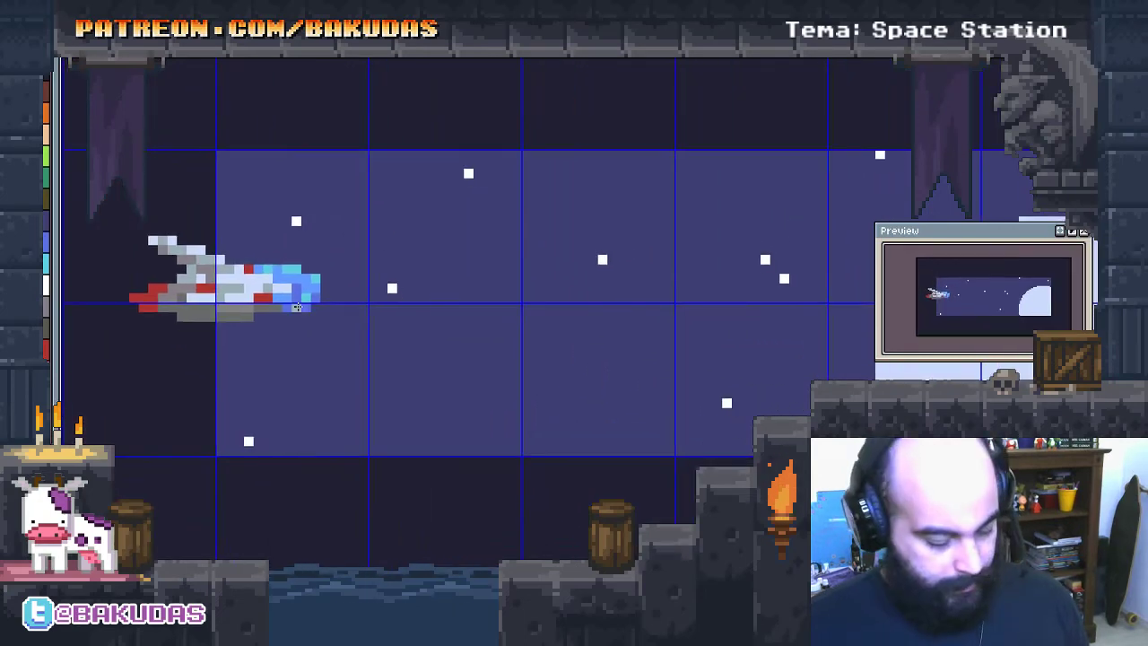
scroll(297, 307, "down", 2)
scroll(254, 289, "up", 1)
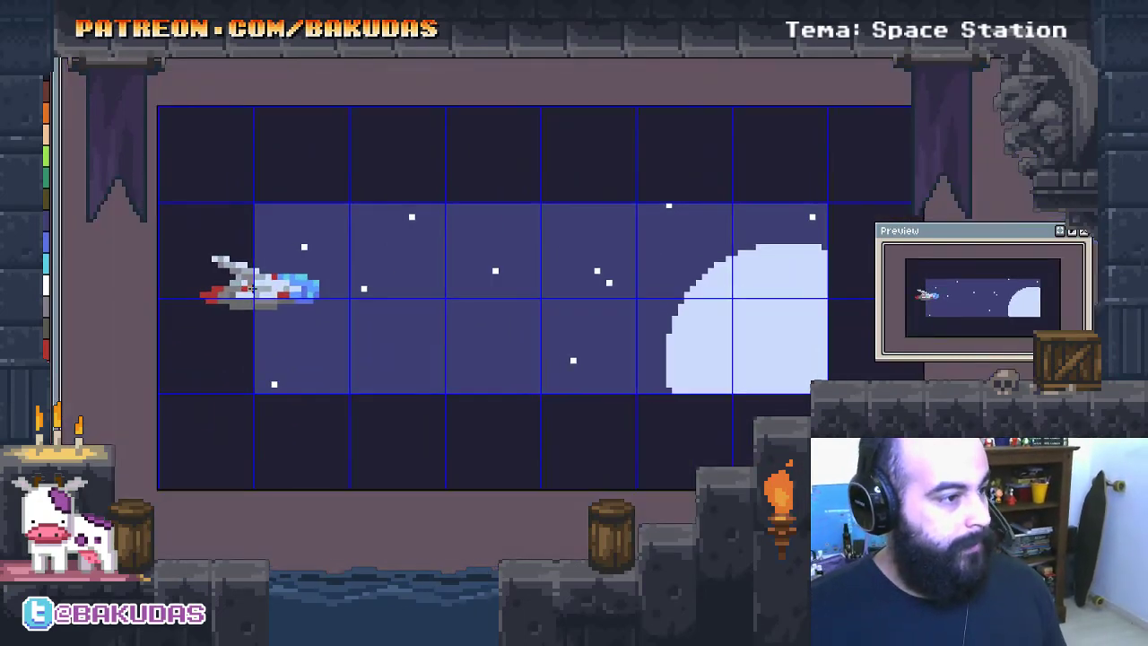
mouse_move(253, 289)
left_mouse_down()
mouse_move(288, 279)
mouse_move(287, 295)
mouse_move(290, 272)
left_mouse_up()
scroll(287, 295, "up", 1)
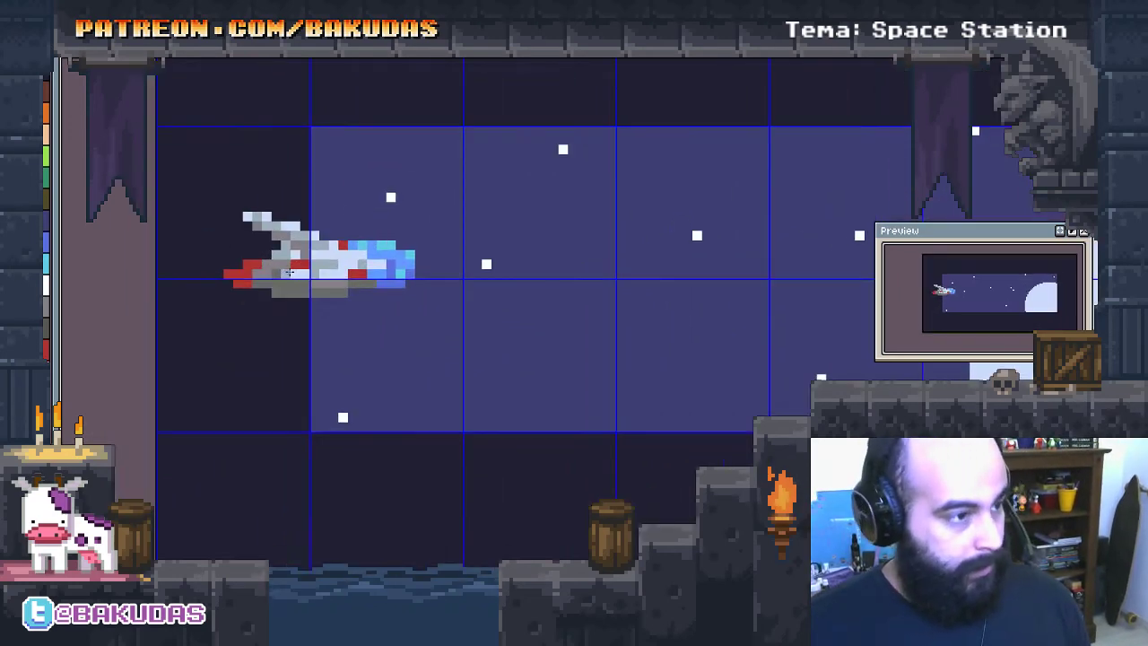
mouse_move(362, 301)
left_mouse_down()
mouse_move(382, 308)
mouse_move(224, 219)
left_mouse_up()
mouse_move(342, 275)
left_mouse_down()
mouse_move(419, 399)
mouse_move(429, 381)
left_mouse_up()
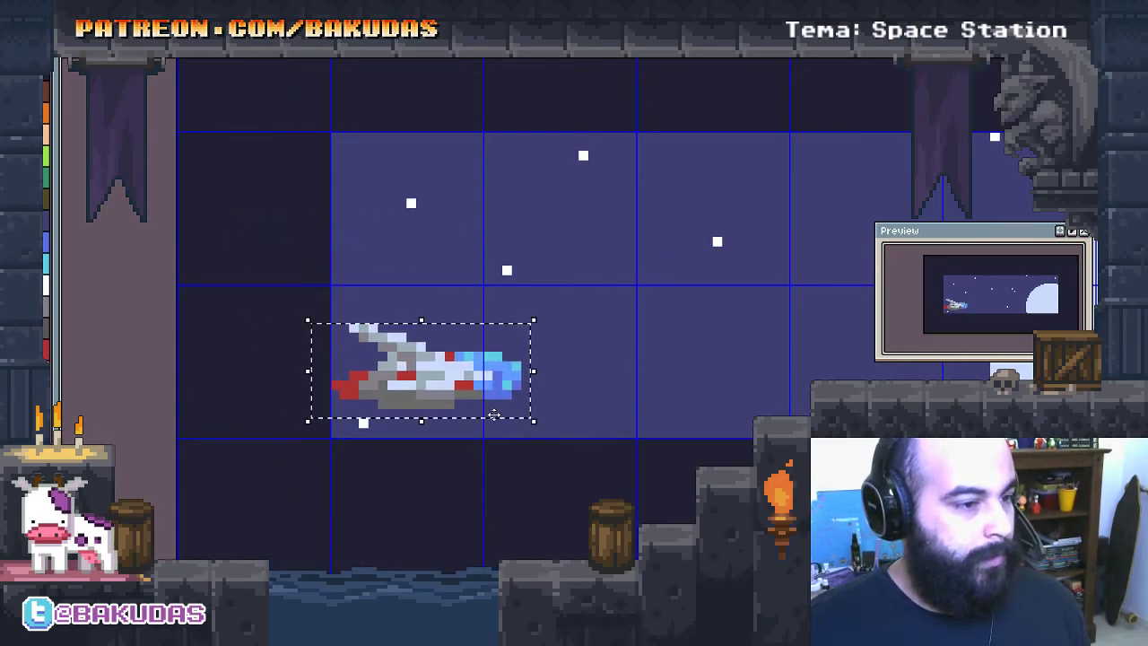
Fine-tune the spaceship's position with a slight nudge right, then deselect with Ctrl+D
scroll(504, 397, "up", 3)
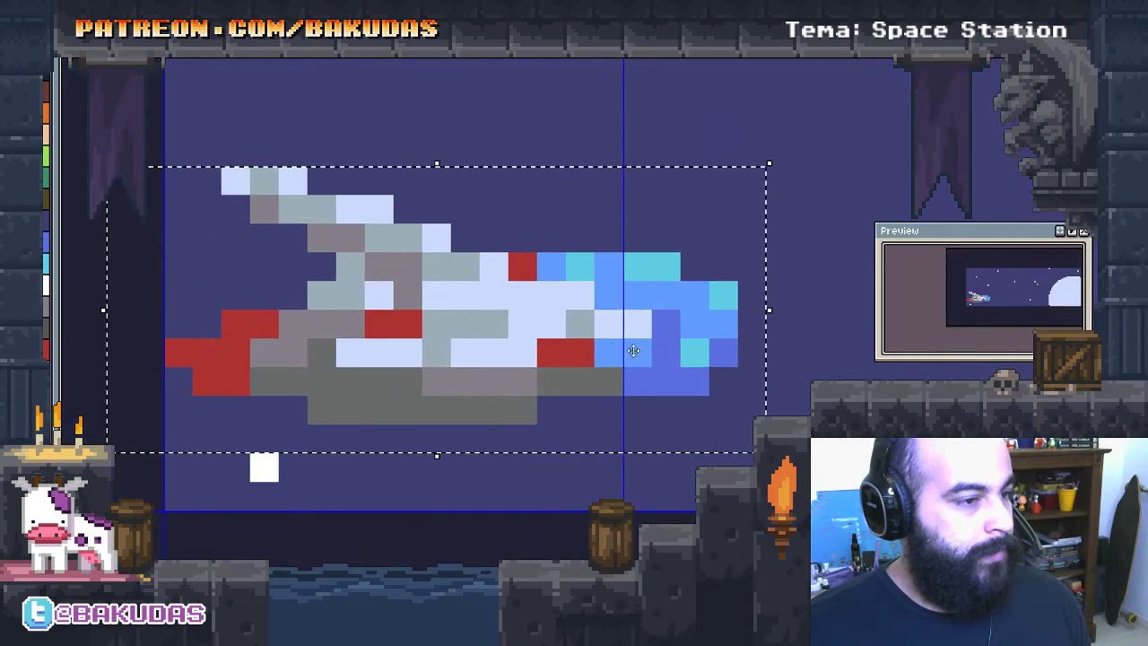
scroll(502, 355, "down", 1)
mouse_move(506, 359)
left_mouse_down()
mouse_move(586, 407)
mouse_move(453, 328)
mouse_move(423, 348)
left_mouse_up()
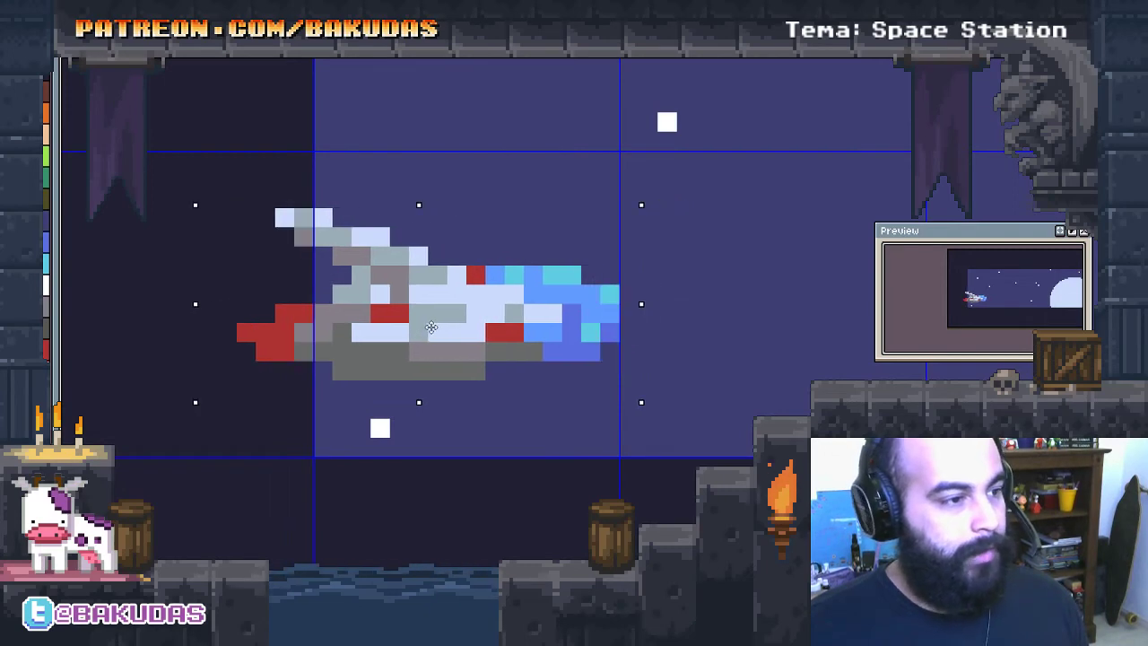
scroll(423, 348, "down", 1)
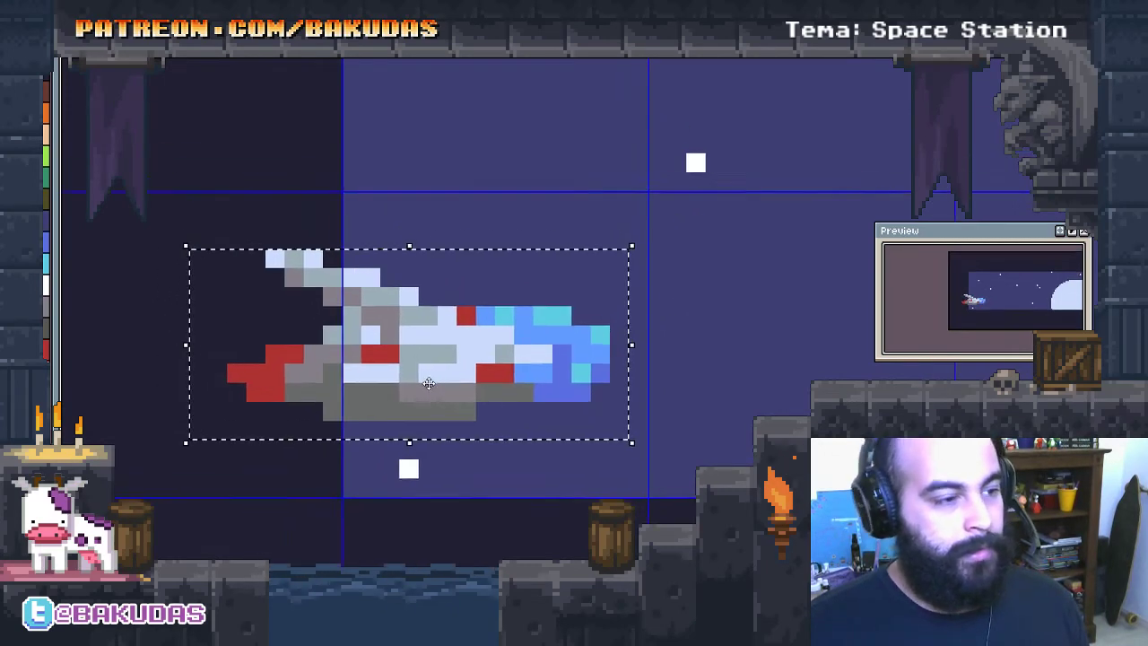
scroll(423, 347, "down", 1)
mouse_move(427, 347)
left_mouse_down()
mouse_move(443, 348)
mouse_move(430, 348)
left_mouse_up()
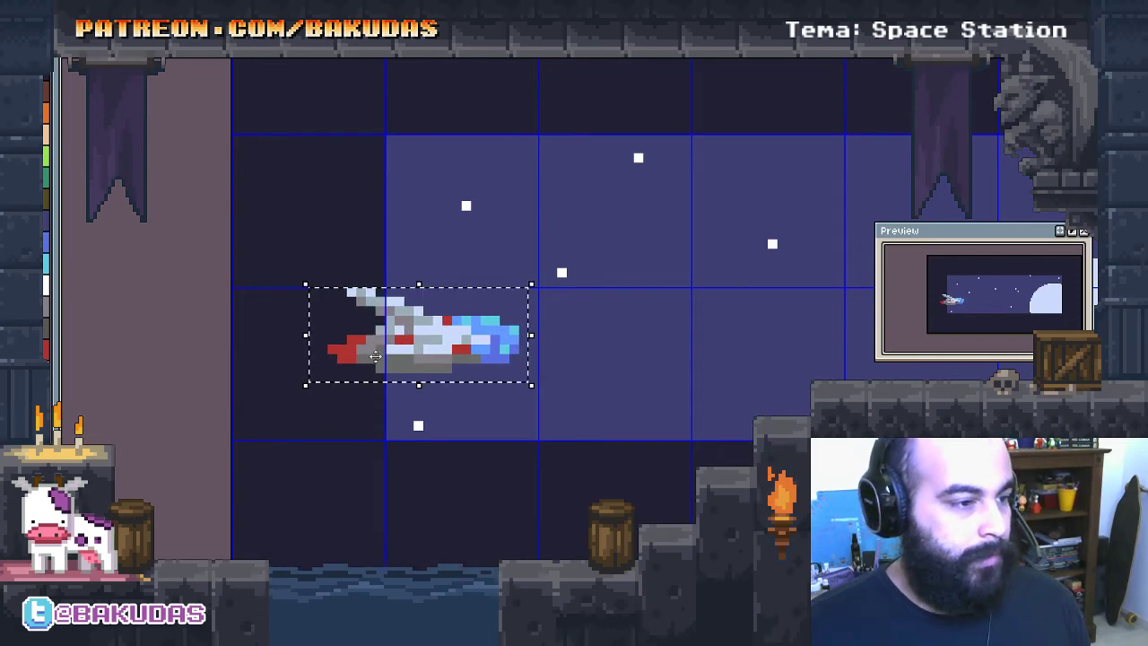
key("ctrl+d")
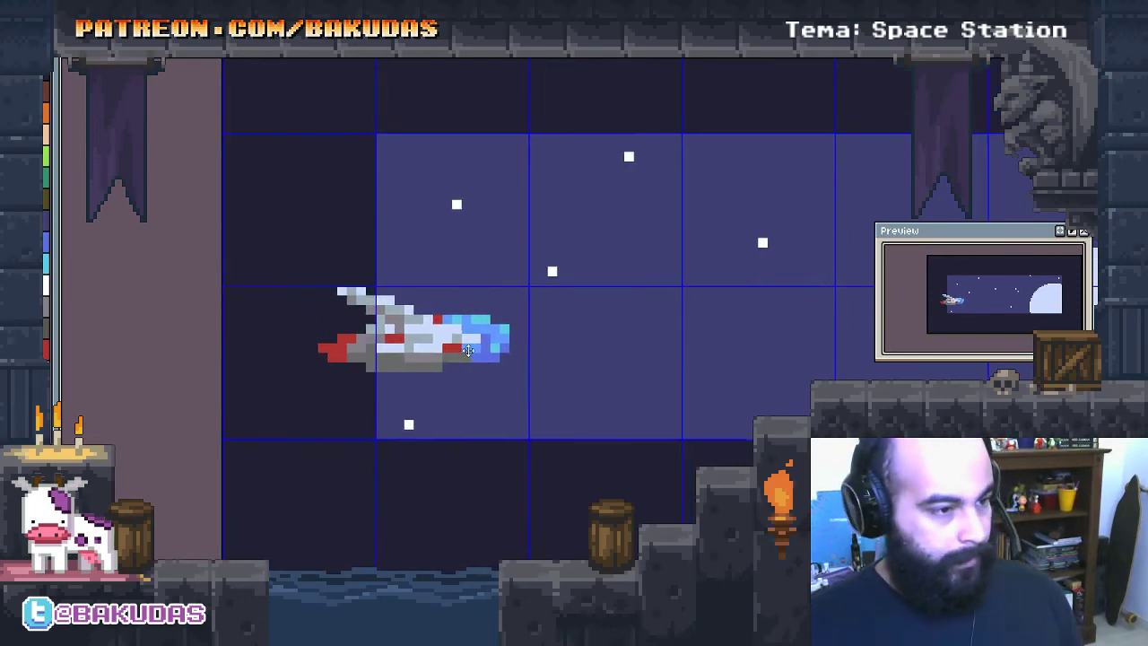
scroll(429, 363, "up", 2)
scroll(377, 363, "down", 2)
scroll(381, 372, "down", 1)
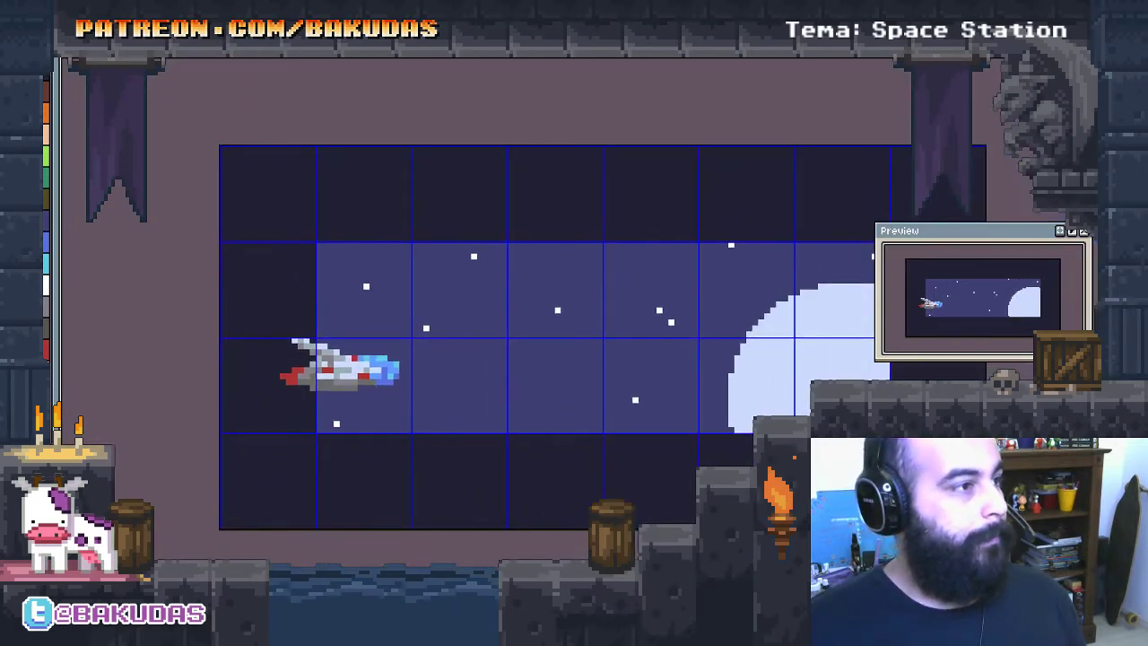
Resize the canvas to width 192 and height 96 in Sprite > Canvas Size
key("alt+s")
key("Return")
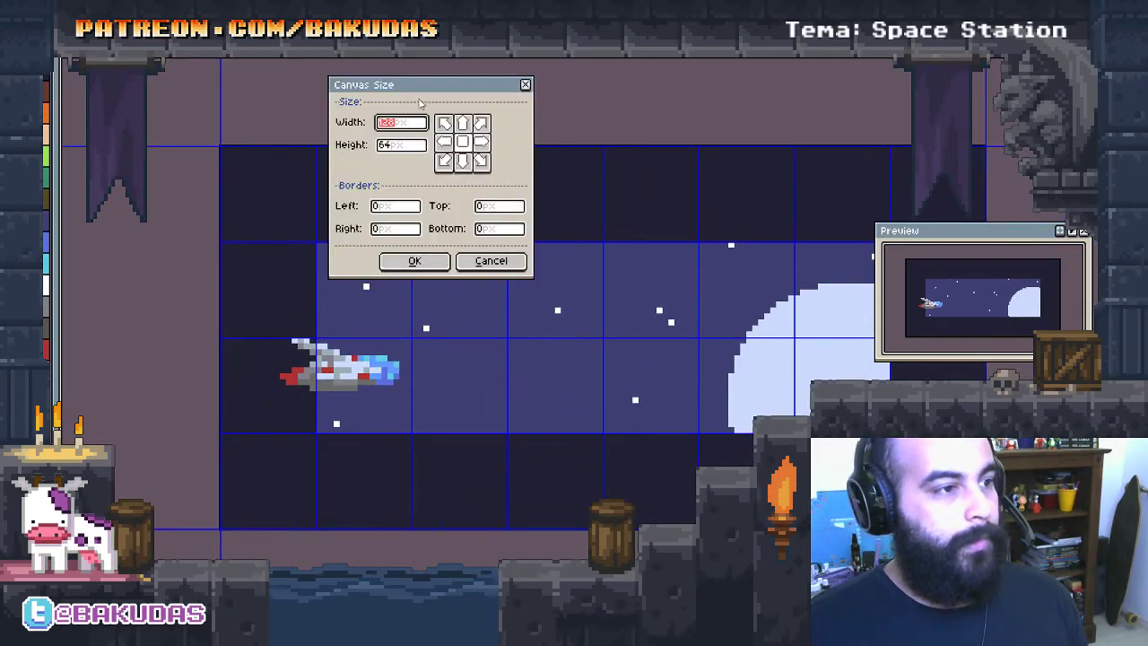
left_click_drag(414, 86, 562, 241)
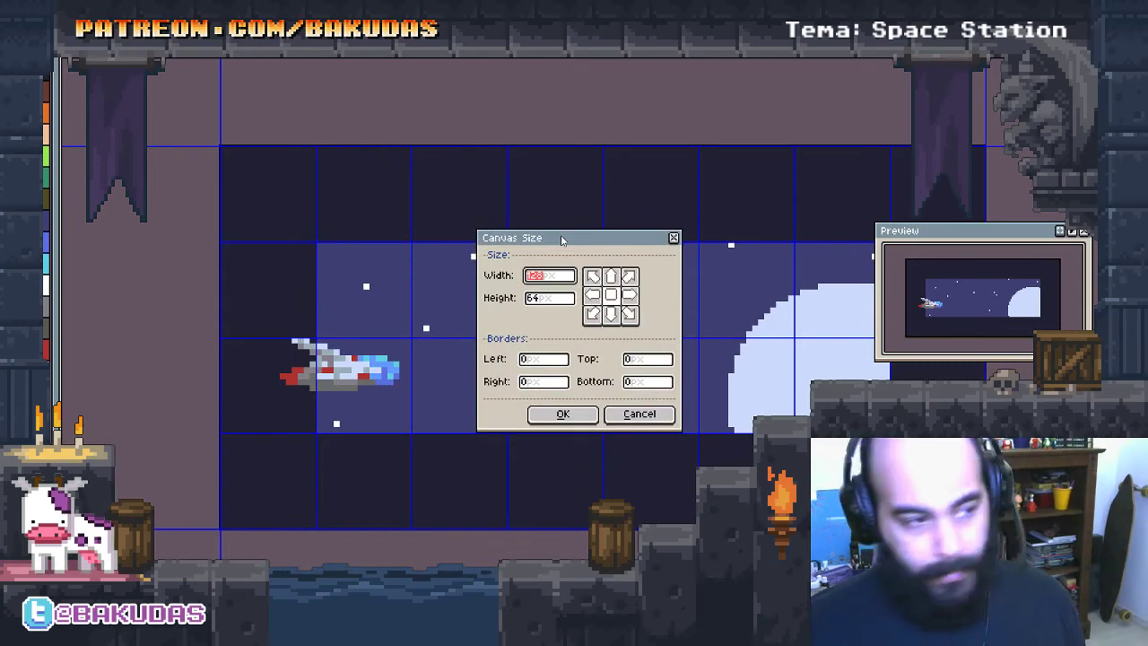
type("192")
key("Tab")
type("96")
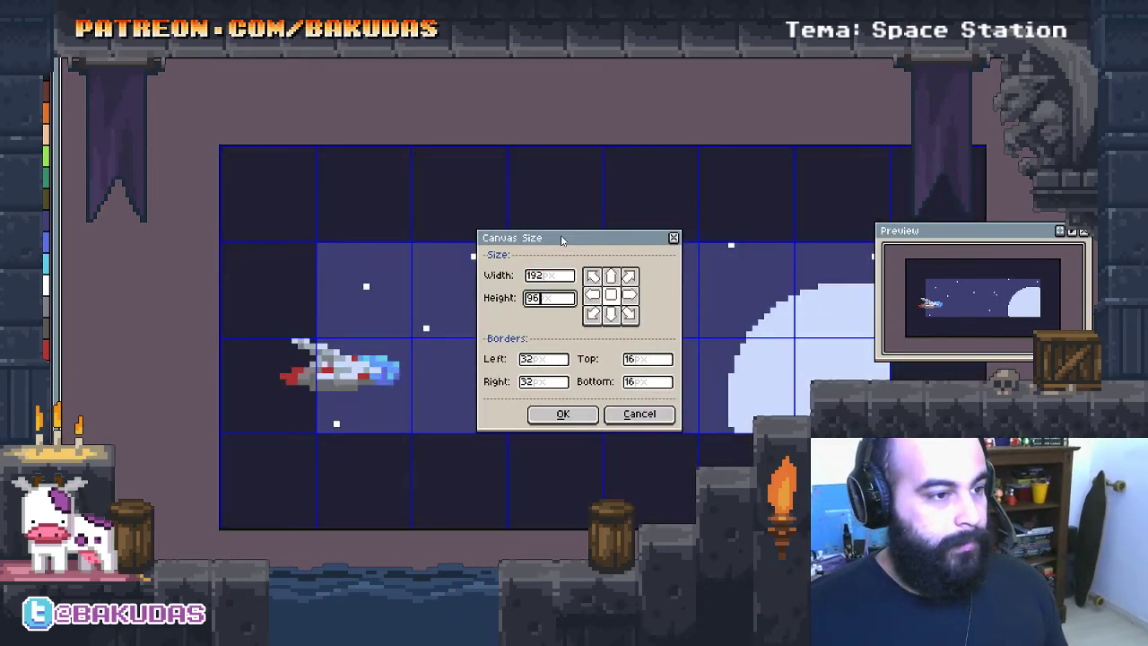
key("Return")
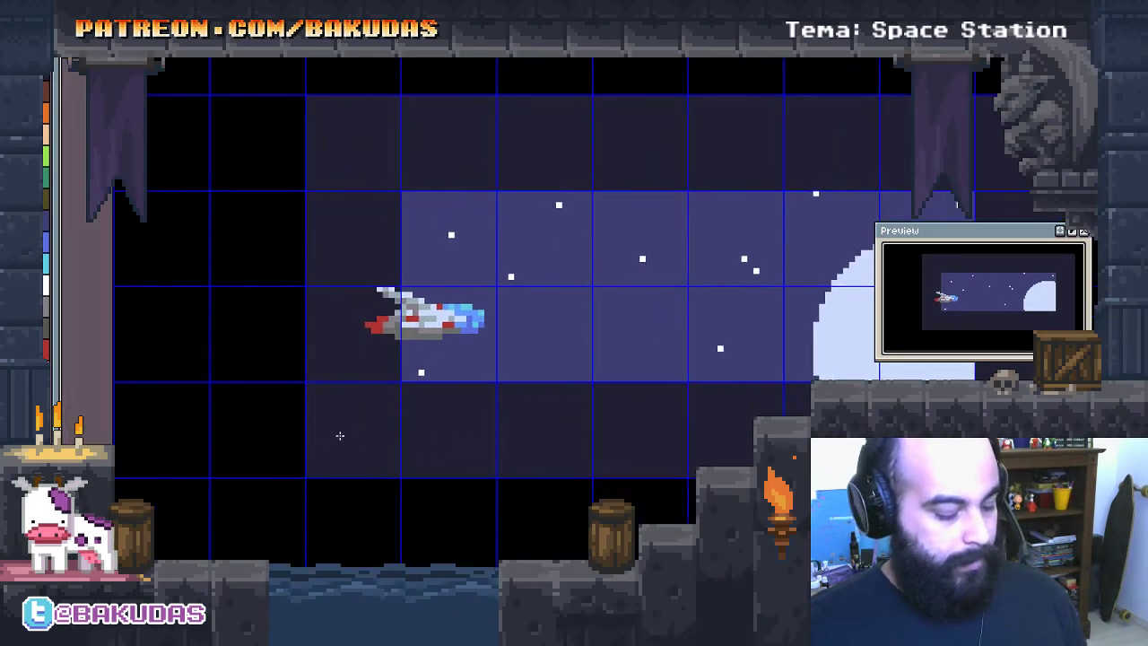
Drag the spaceship up and left until it sits on the starfield's left edge
scroll(251, 425, "down", 1)
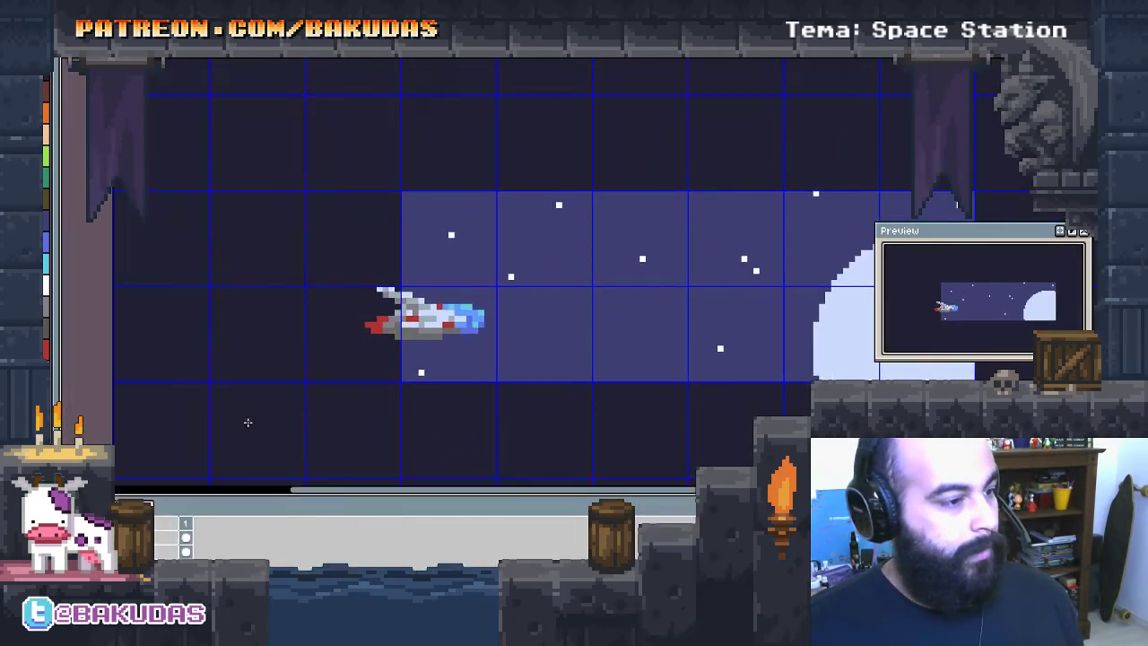
scroll(376, 402, "down", 1)
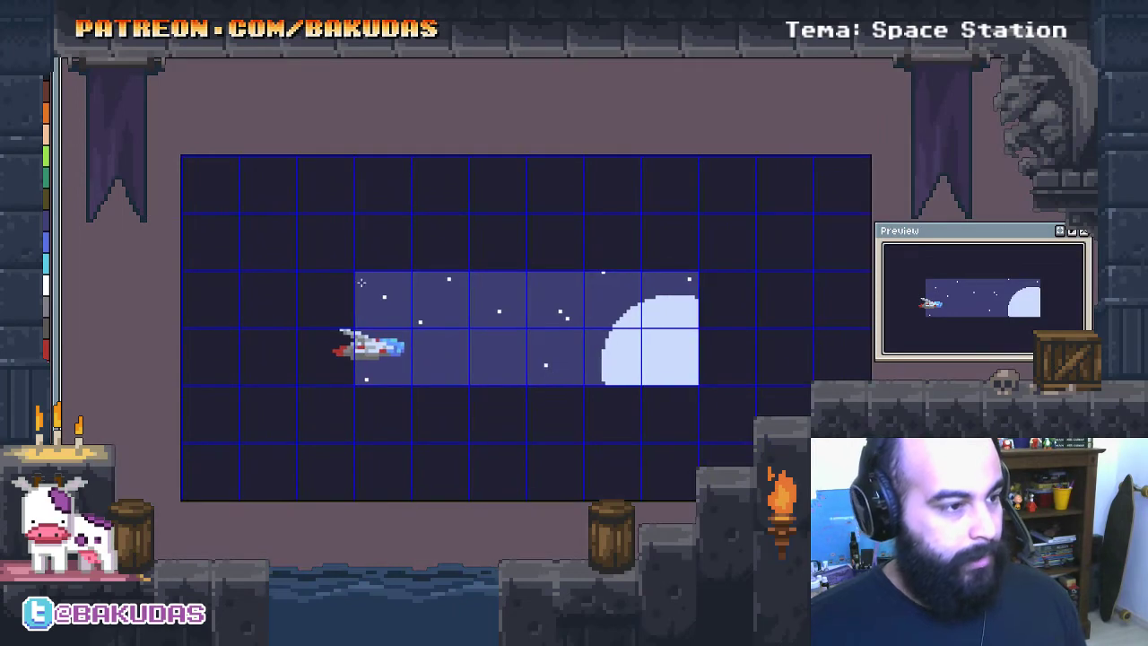
scroll(695, 403, "up", 2)
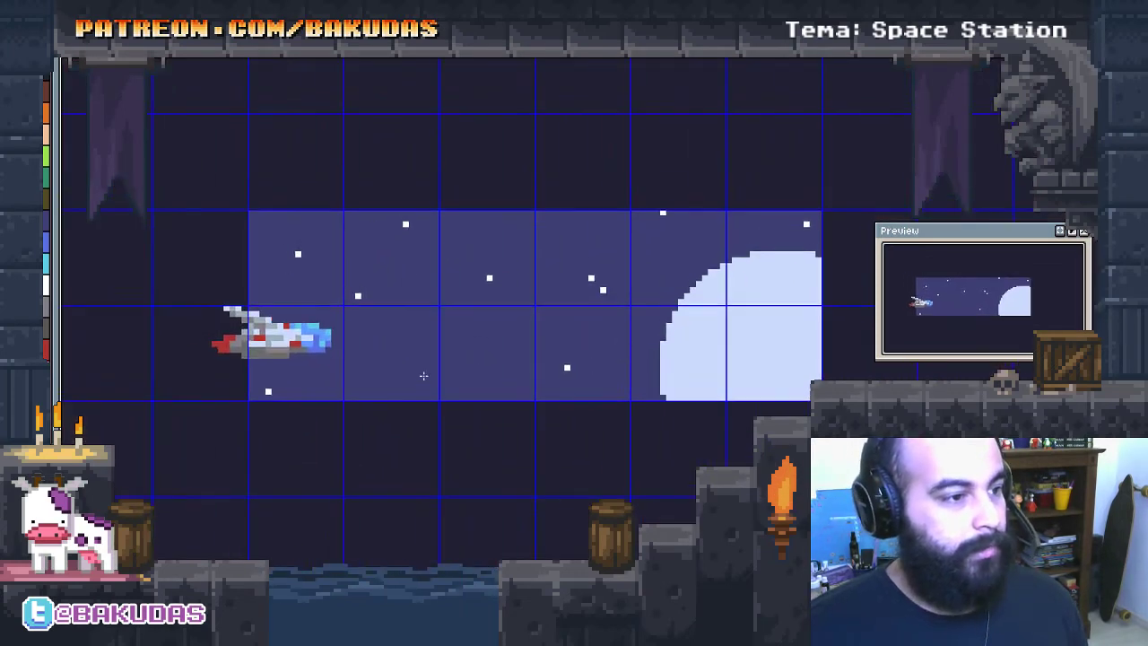
left_click_drag(342, 315, 427, 316)
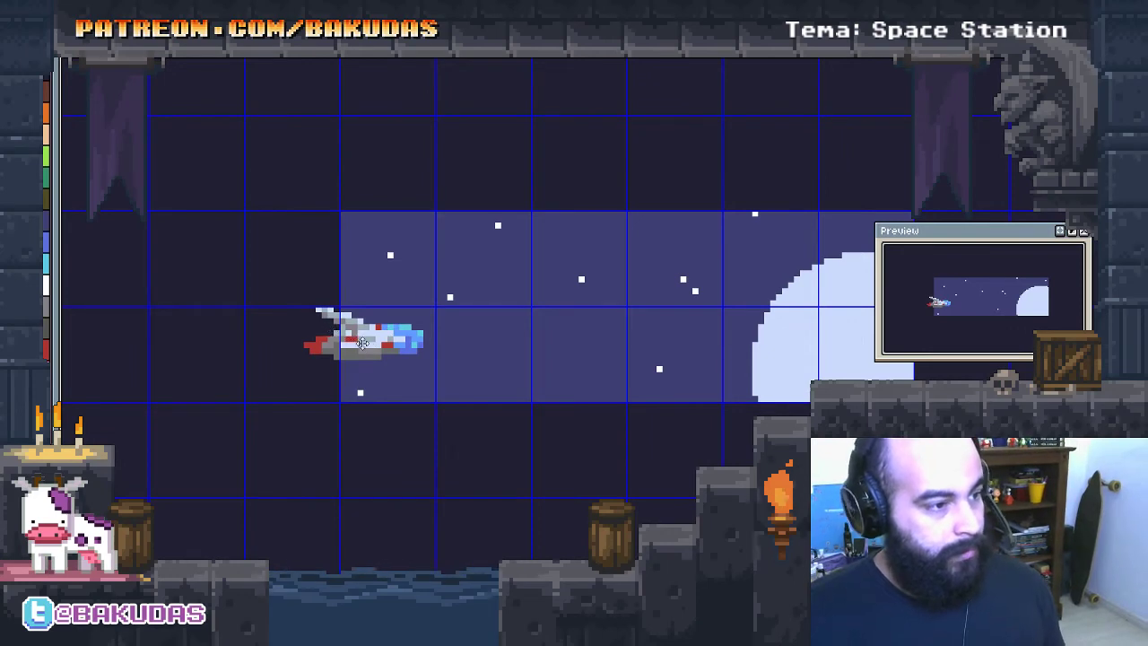
left_click_drag(361, 343, 331, 316)
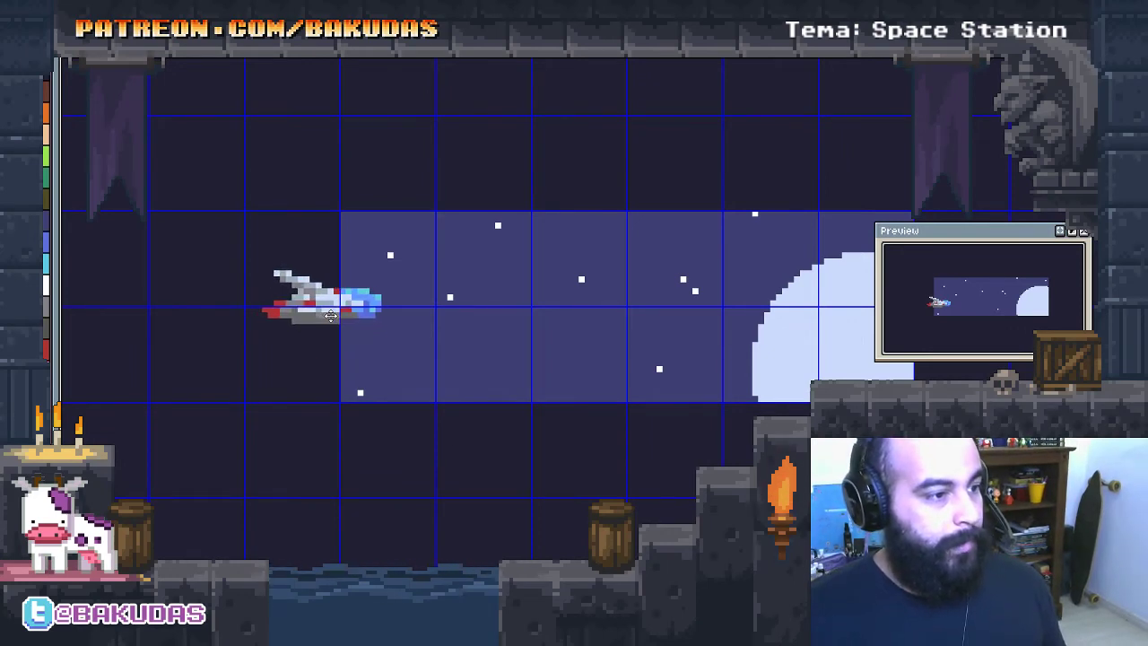
scroll(397, 408, "up", 2)
scroll(398, 408, "right", 2)
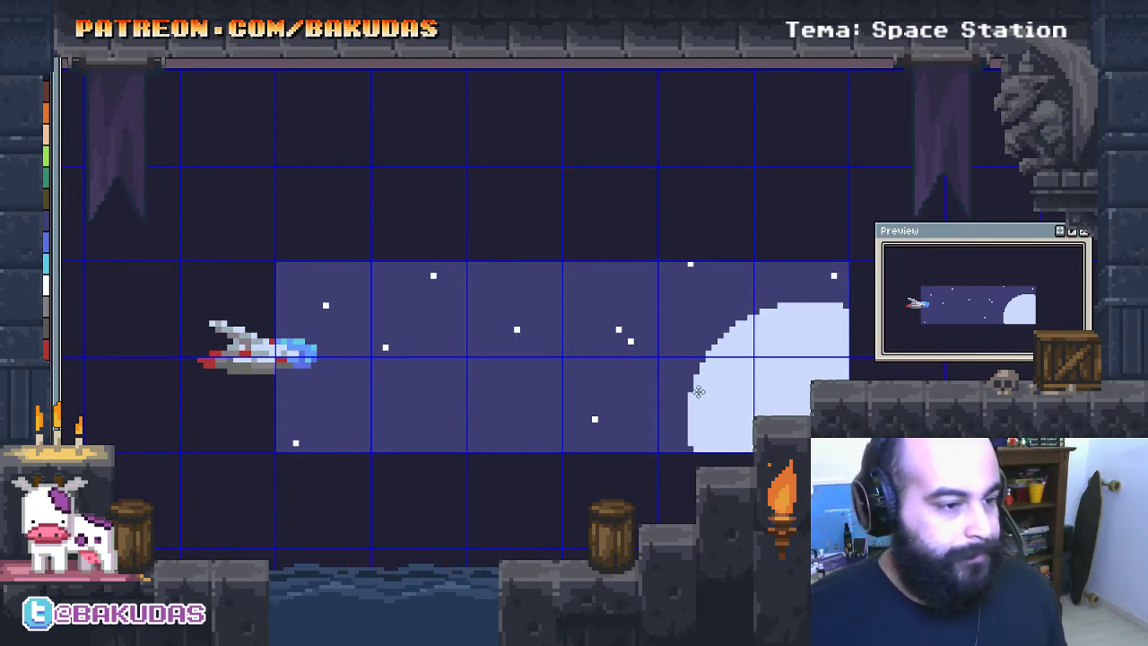
left_click_drag(698, 391, 643, 368)
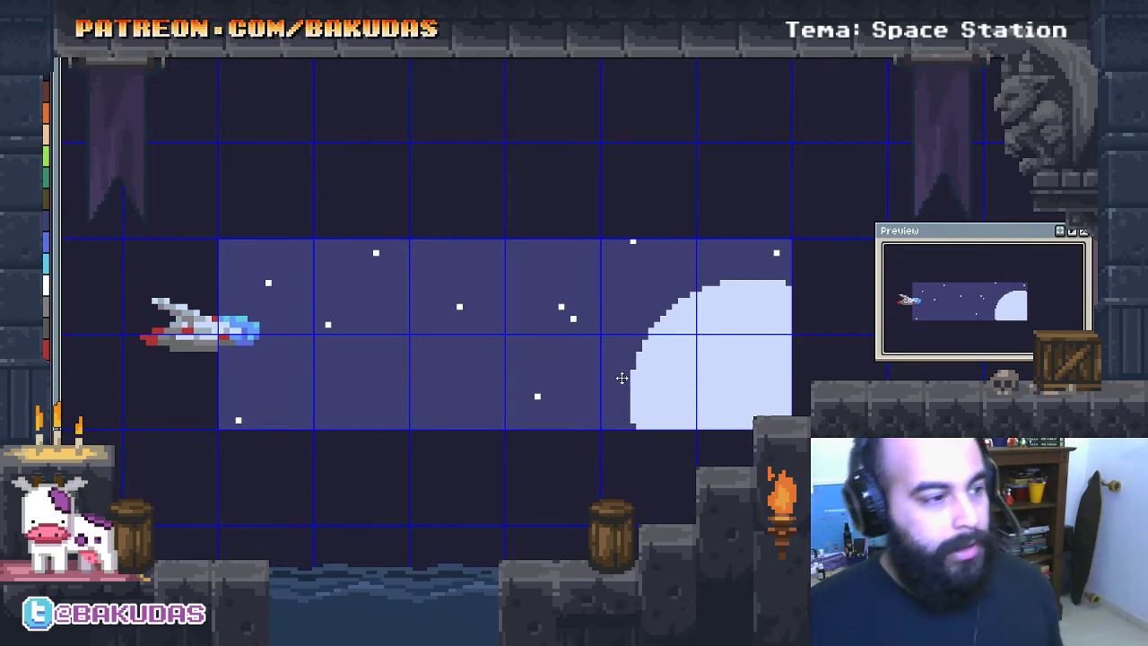
scroll(382, 344, "up", 1)
left_click_drag(320, 393, 357, 384)
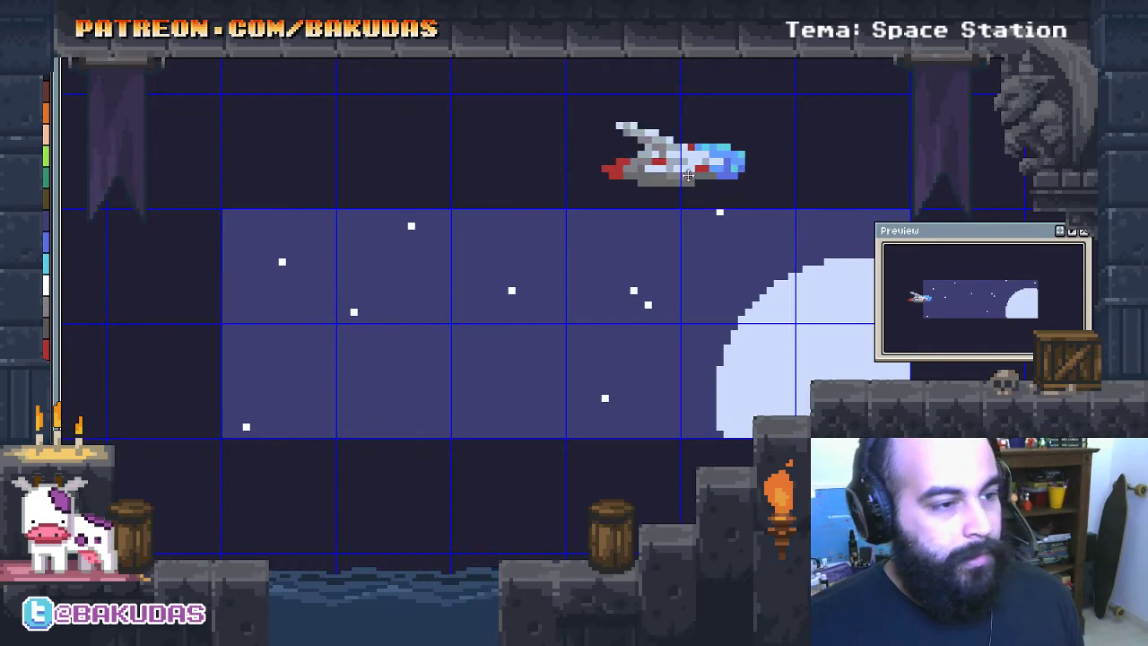
mouse_move(222, 334)
left_mouse_down()
mouse_move(213, 374)
mouse_move(219, 362)
left_mouse_up()
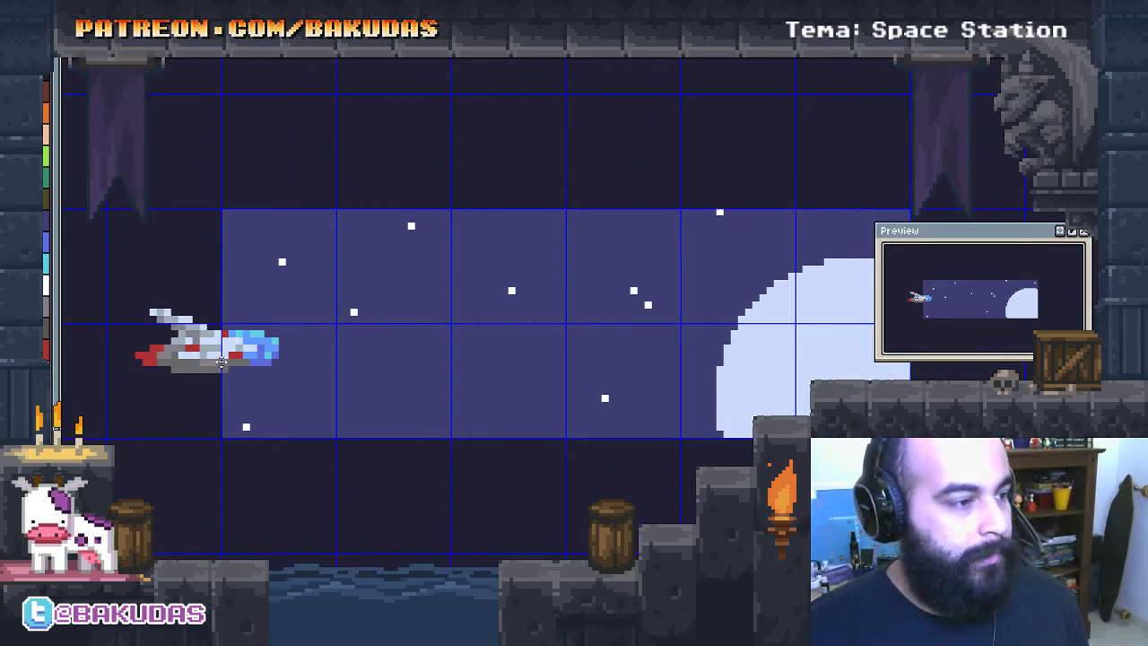
Pan and zoom around the enlarged canvas to bring the moon into close view
left_click_drag(520, 193, 536, 208)
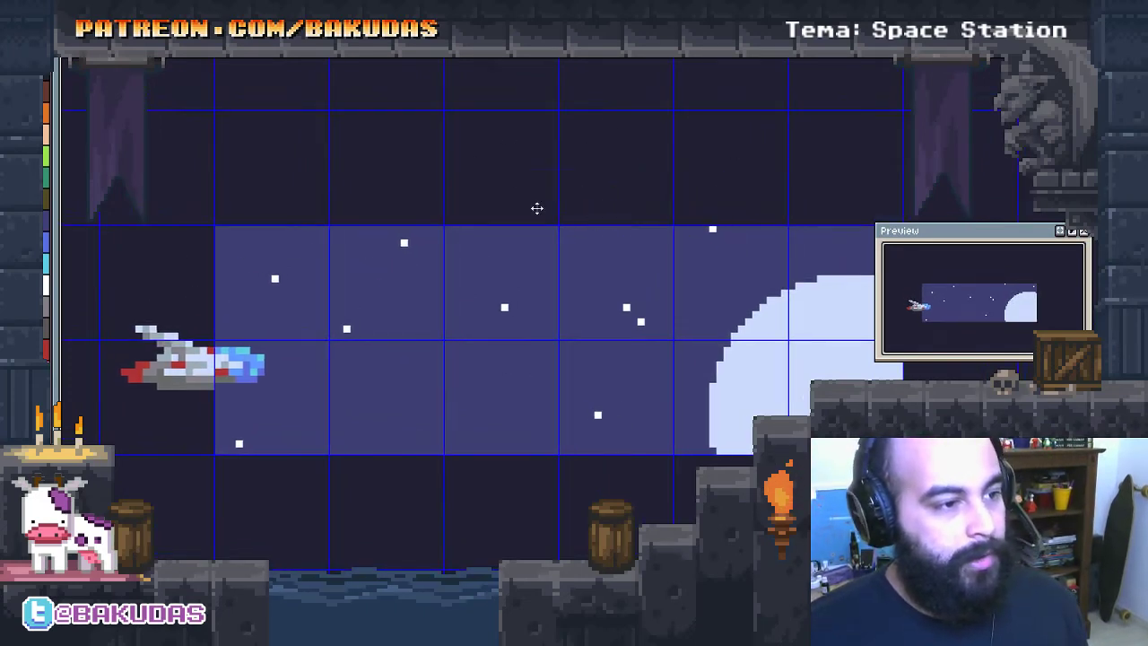
mouse_move(615, 362)
left_mouse_down()
mouse_move(635, 357)
mouse_move(552, 347)
left_mouse_up()
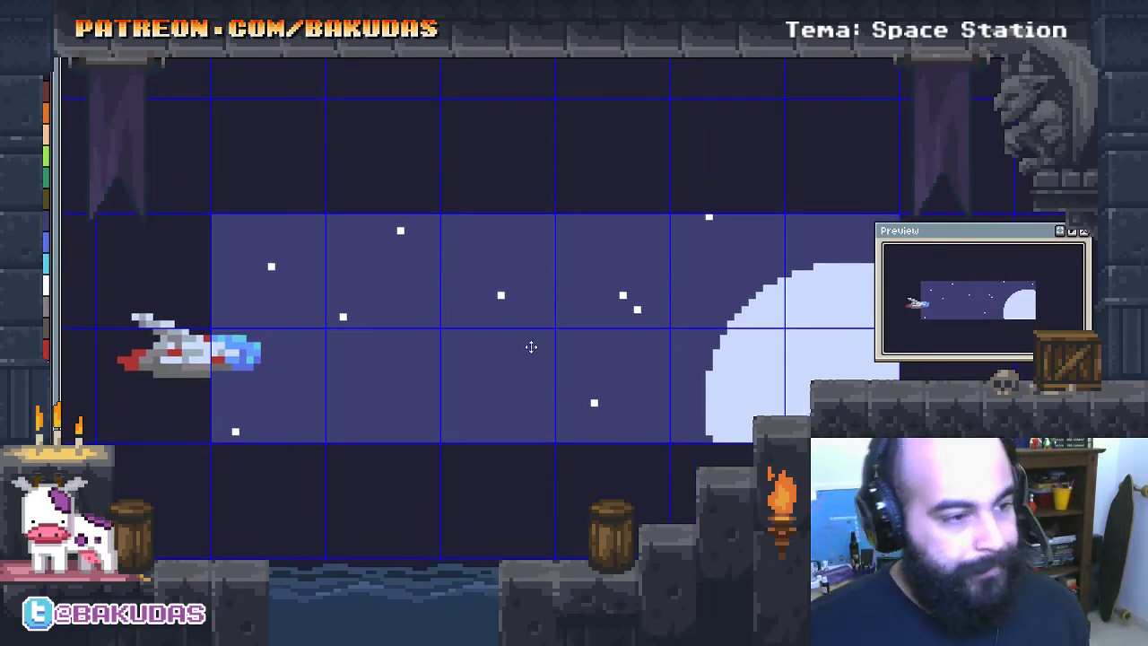
scroll(522, 335, "up", 1)
mouse_move(562, 349)
left_mouse_down()
mouse_move(566, 359)
mouse_move(530, 364)
left_mouse_up()
scroll(567, 358, "down", 1)
scroll(745, 335, "up", 1)
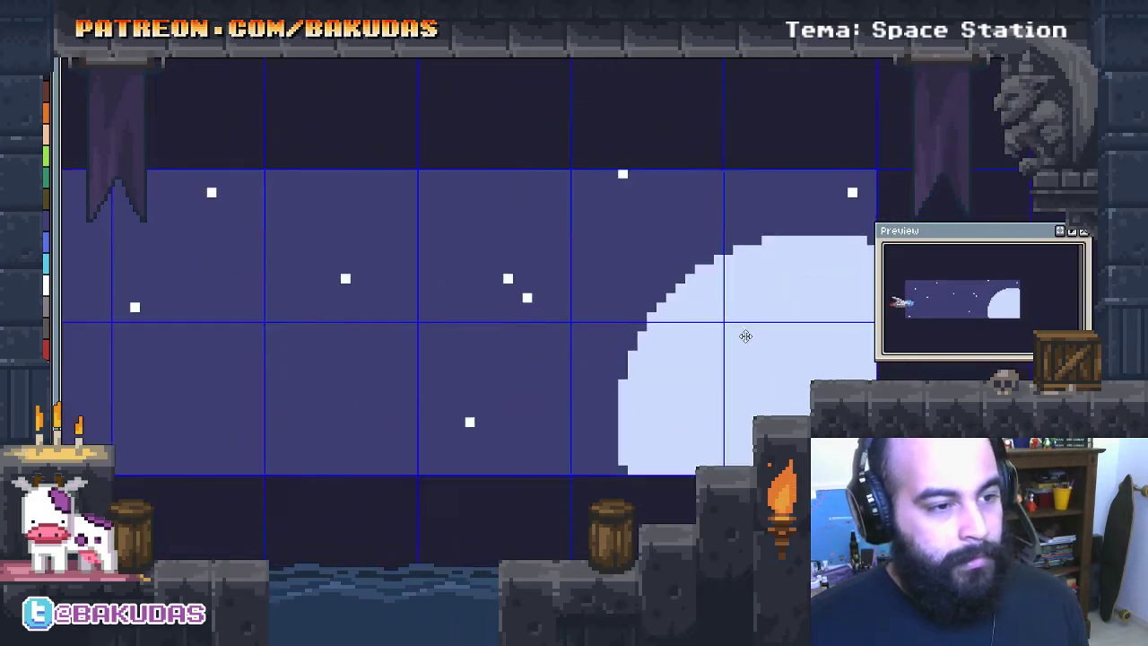
scroll(745, 335, "up", 1)
left_click_drag(661, 364, 584, 305)
scroll(628, 366, "down", 2)
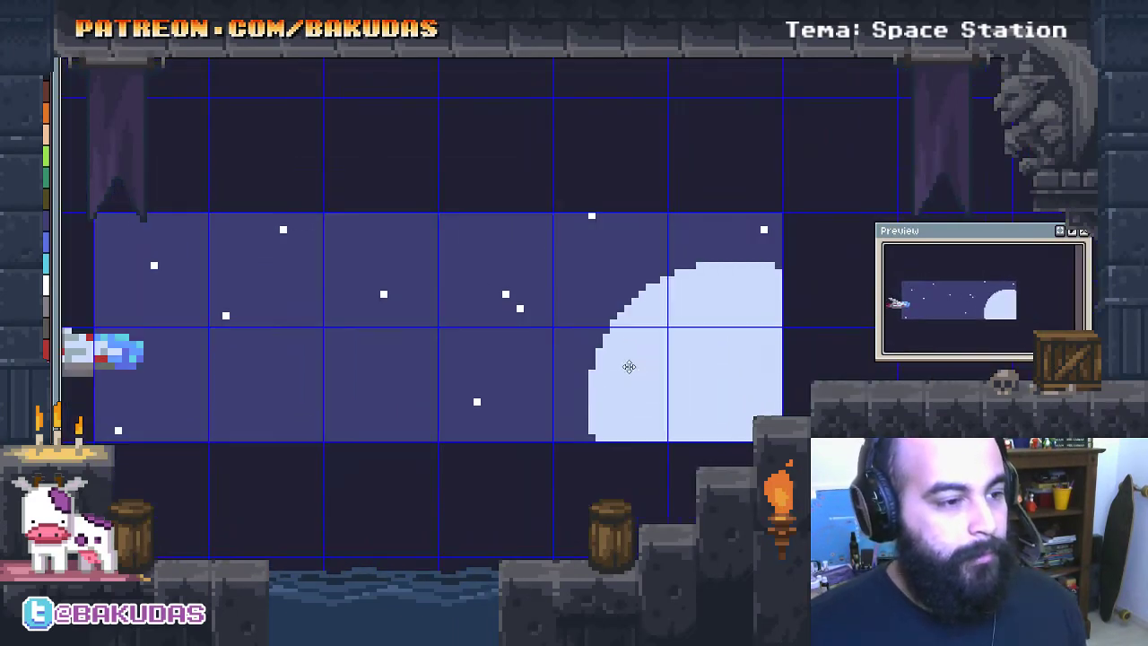
mouse_move(603, 370)
left_mouse_down()
mouse_move(636, 340)
mouse_move(697, 349)
mouse_move(653, 374)
left_mouse_up()
scroll(636, 341, "up", 2)
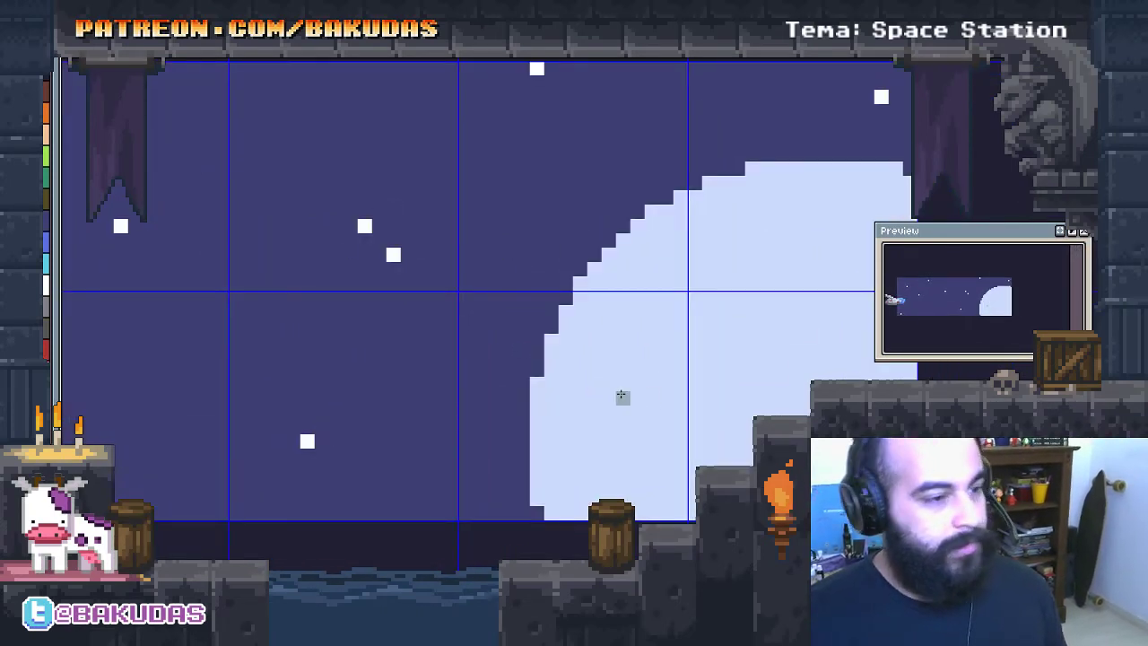
Select the light-blue moon with the Magic Wand and fill it grey-blue
left_click_drag(619, 397, 538, 336)
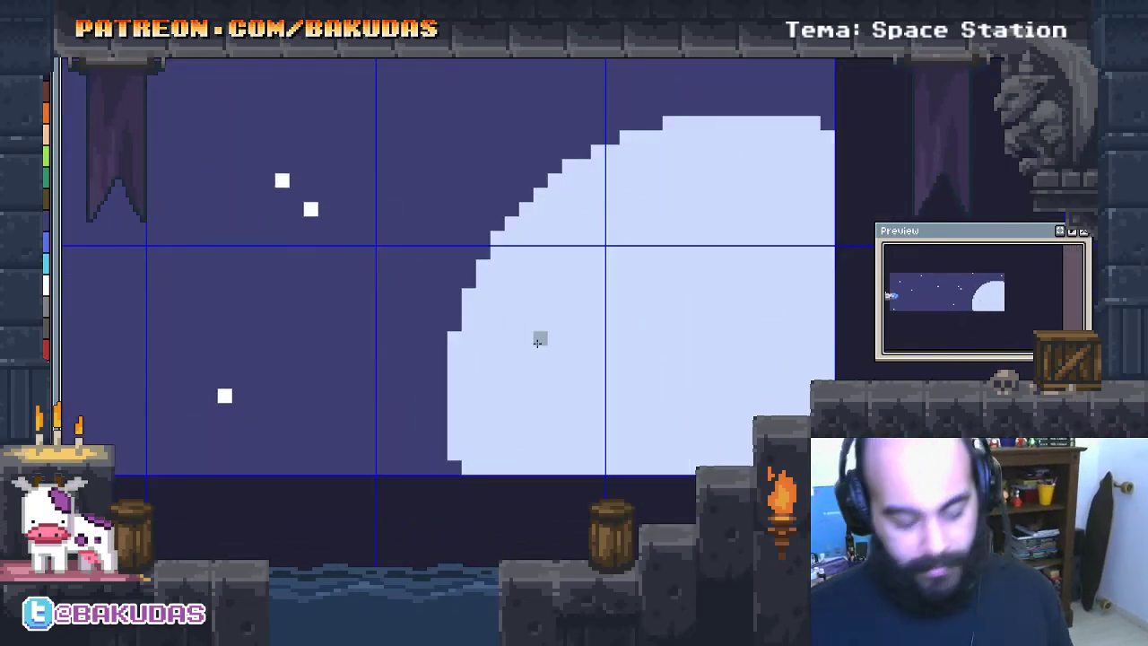
key("w")
left_click(538, 423)
left_click_drag(538, 422, 536, 392)
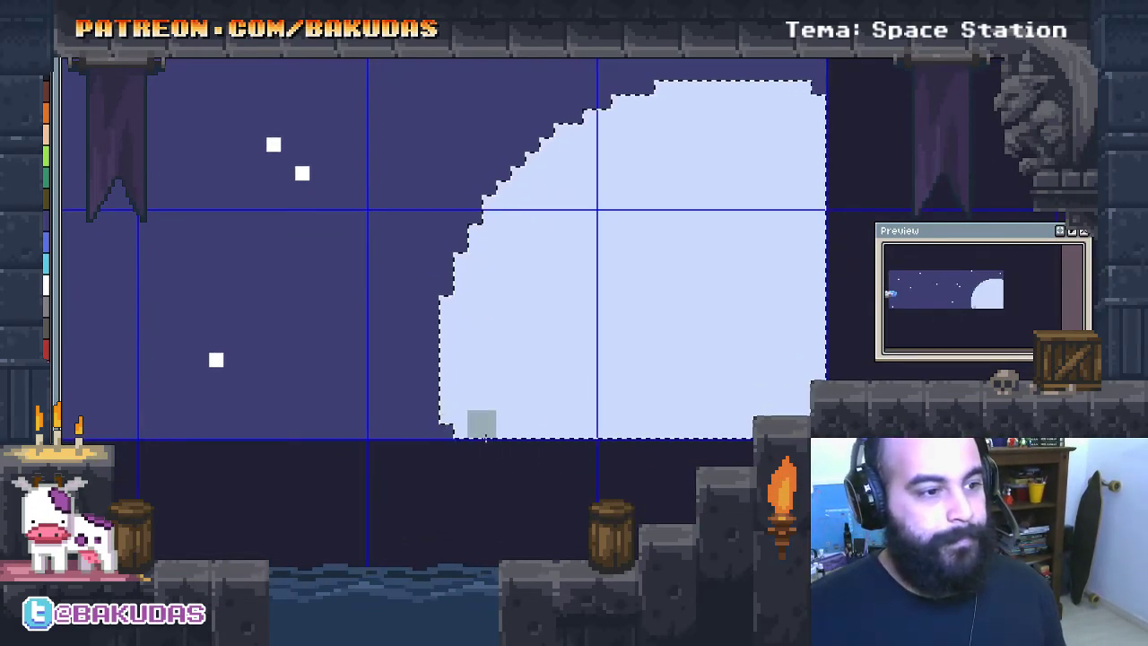
left_click_drag(453, 424, 441, 455)
scroll(441, 455, "down", 1)
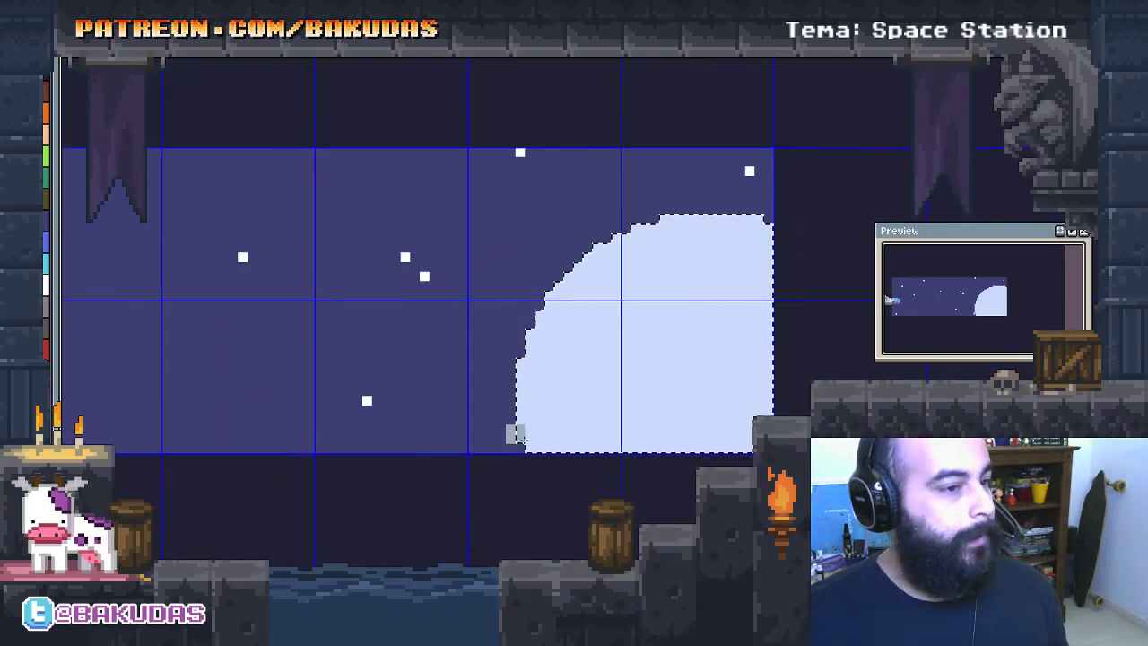
left_click_drag(511, 436, 538, 436)
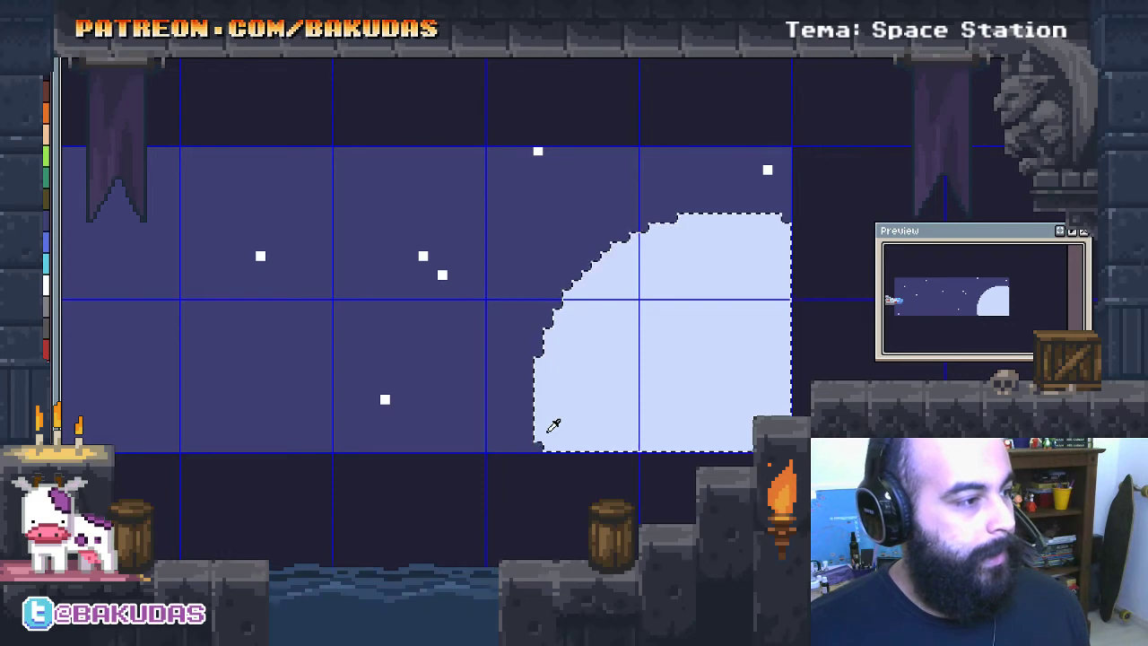
left_click_drag(546, 425, 525, 422)
left_click(557, 394)
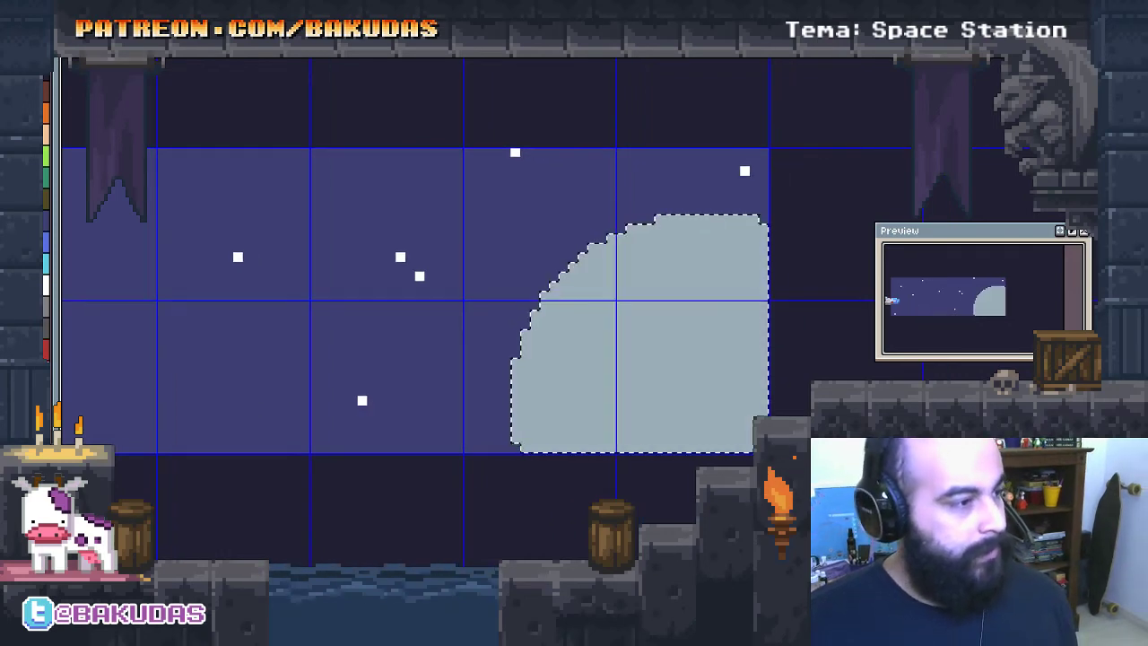
Paint a broad light-blue highlight along the moon's left and upper edges, including its top bump
left_click_drag(451, 405, 502, 403)
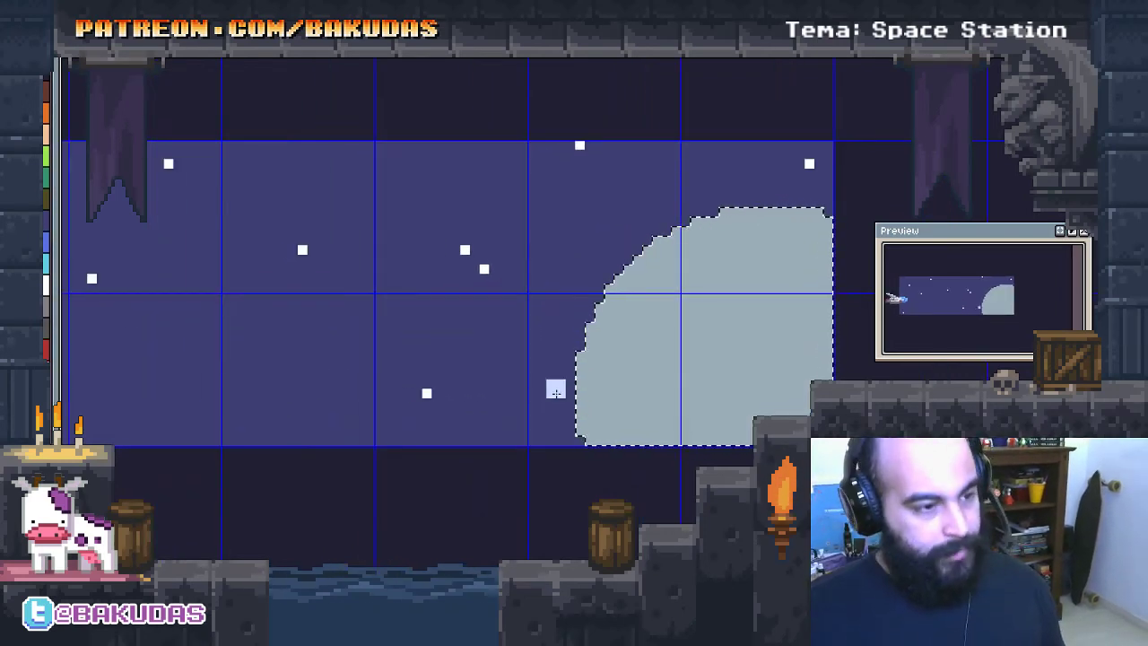
scroll(553, 387, "up", 1)
mouse_move(584, 404)
left_mouse_down()
mouse_move(486, 455)
mouse_move(466, 518)
mouse_move(466, 480)
mouse_move(579, 212)
left_mouse_up()
mouse_move(503, 403)
left_mouse_down()
mouse_move(619, 217)
mouse_move(709, 175)
left_mouse_up()
mouse_move(654, 224)
left_mouse_down()
mouse_move(538, 303)
mouse_move(498, 401)
left_mouse_up()
mouse_move(699, 179)
left_mouse_down()
mouse_move(769, 184)
mouse_move(830, 211)
mouse_move(745, 186)
left_mouse_up()
left_click(734, 197)
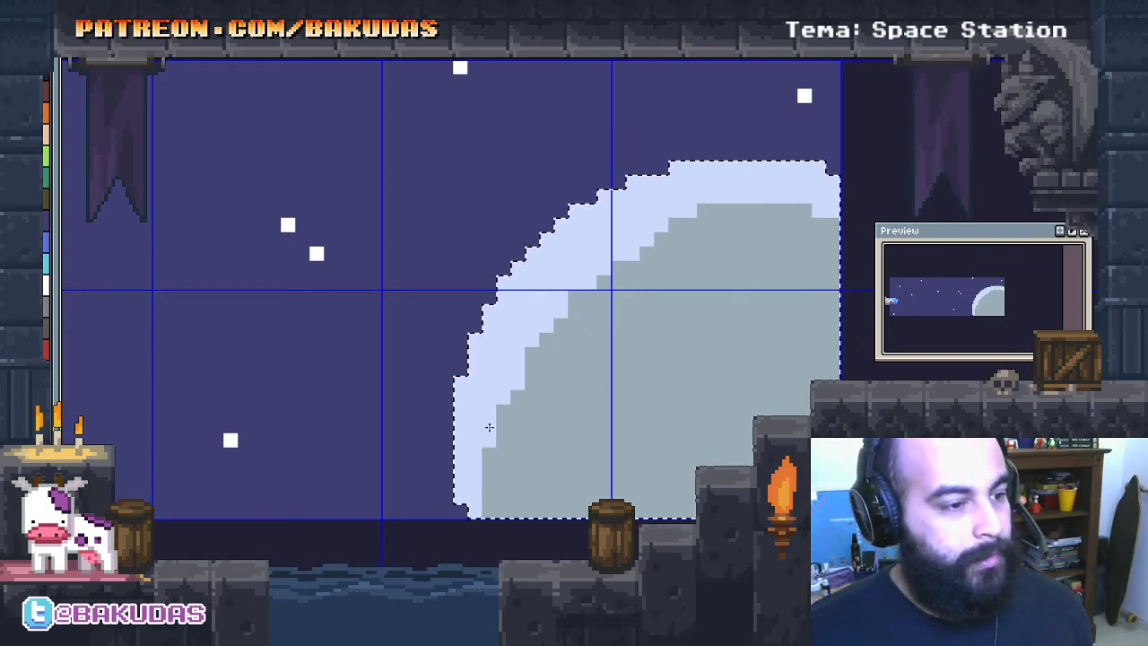
scroll(529, 404, "up", 1)
scroll(529, 404, "up", 1)
scroll(677, 256, "up", 3)
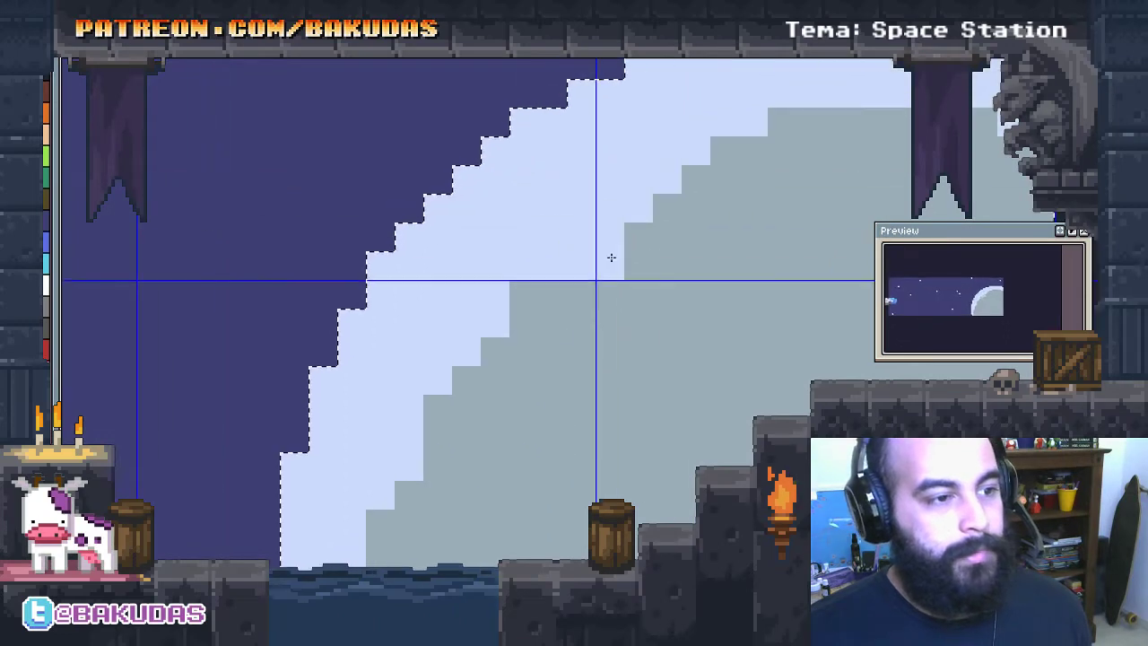
scroll(548, 290, "left", 3)
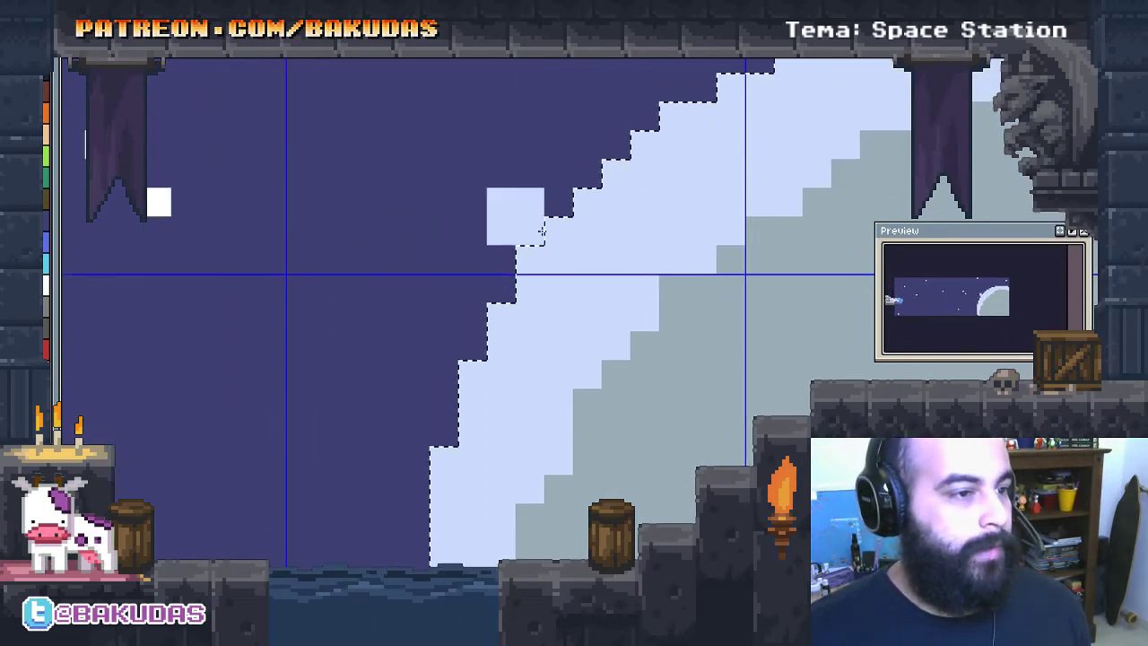
scroll(548, 289, "right", 2)
scroll(548, 290, "up", 1)
scroll(589, 279, "down", 1)
scroll(589, 279, "up", 1)
scroll(589, 279, "left", 1)
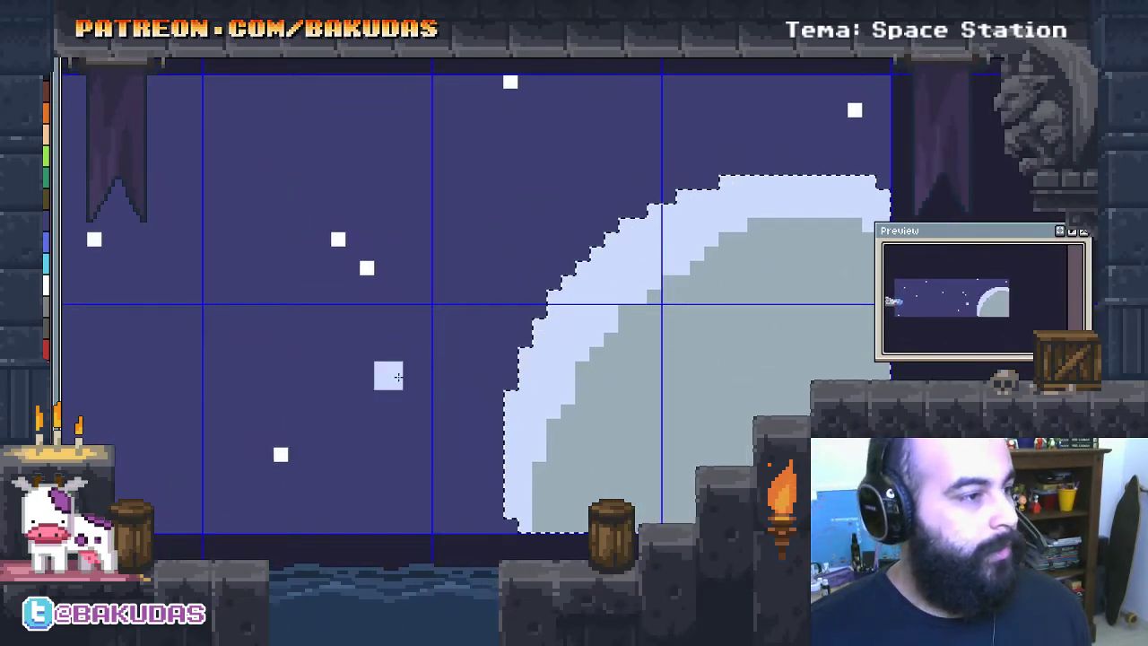
key("Tab")
scroll(460, 233, "left", 2)
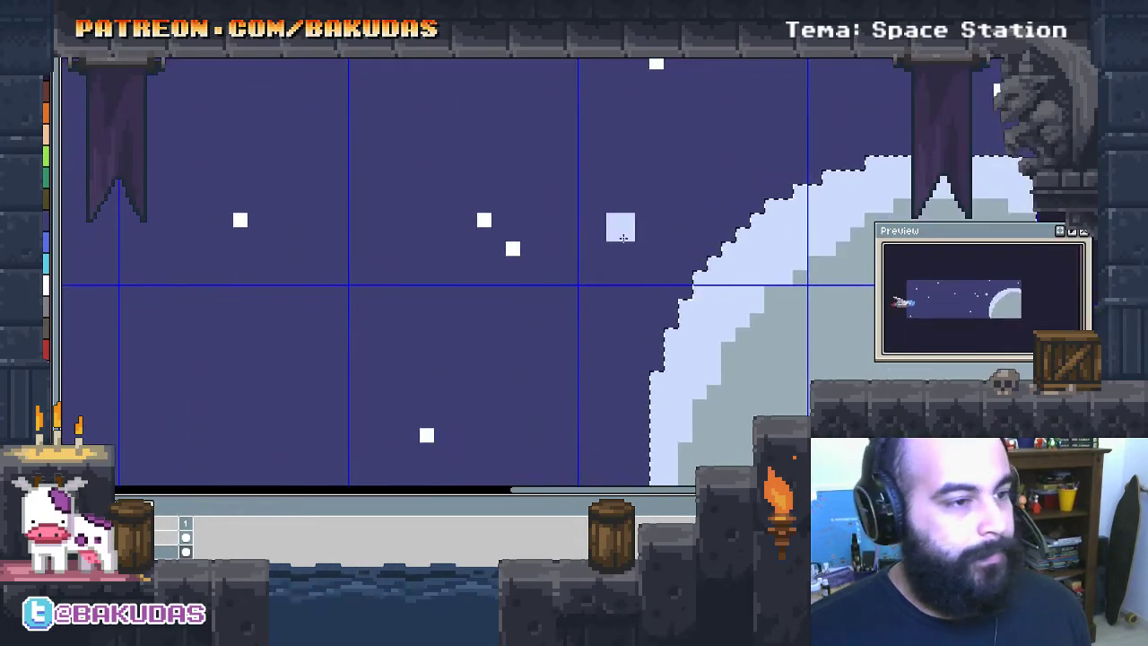
scroll(618, 225, "down", 1)
scroll(607, 238, "left", 2)
scroll(449, 251, "up", 1)
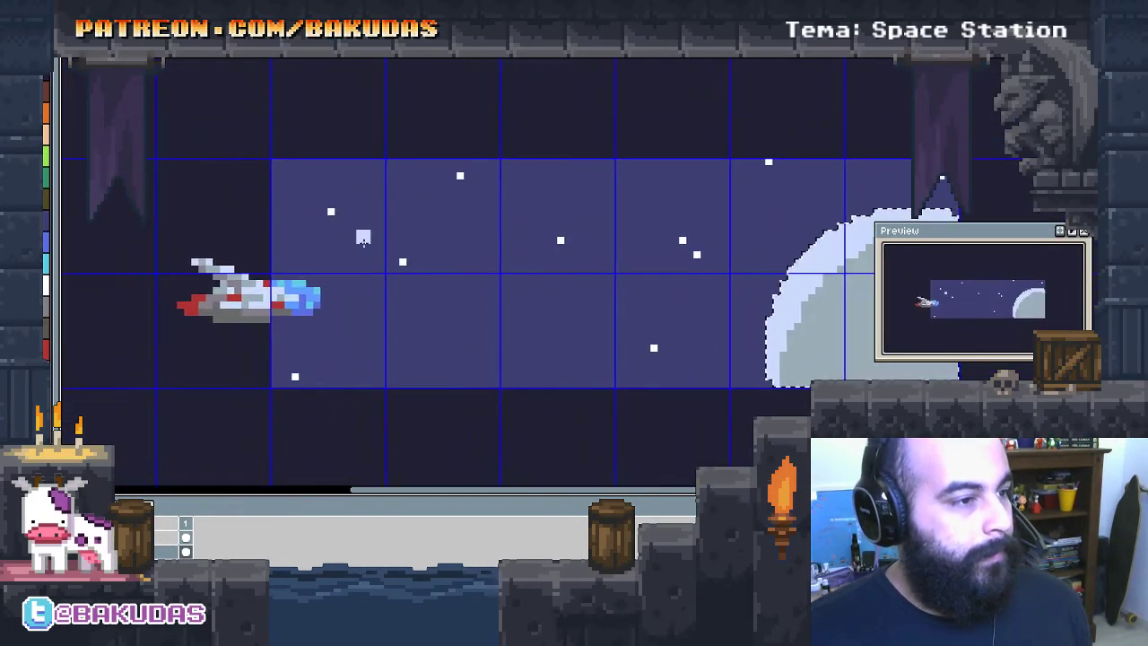
scroll(363, 238, "right", 1)
scroll(489, 249, "right", 2)
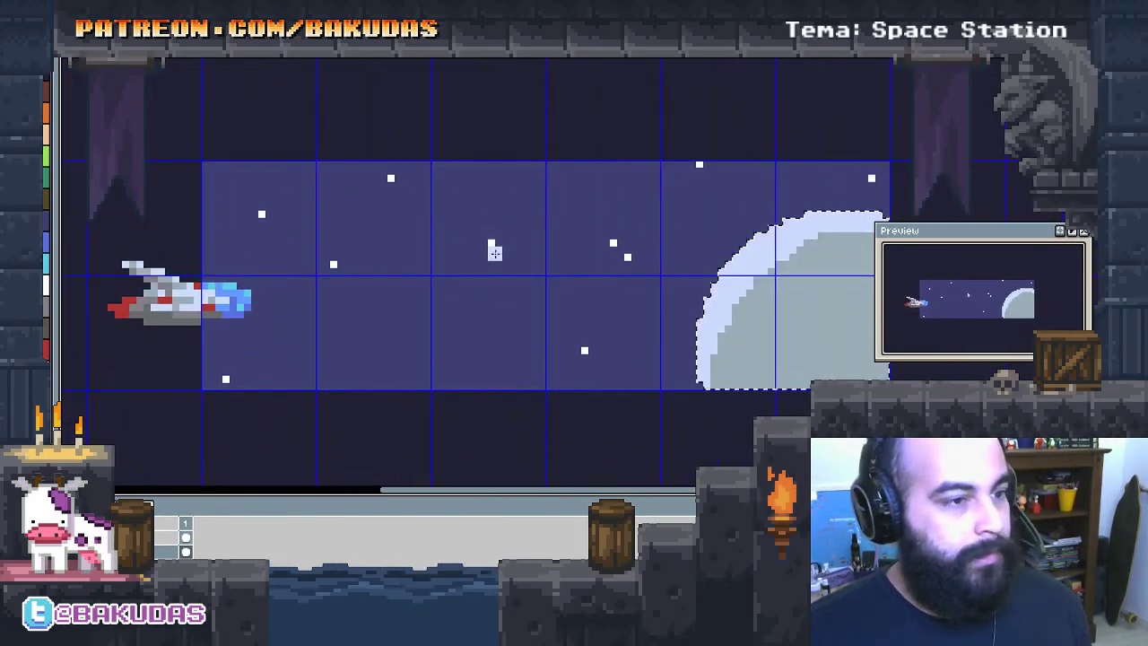
scroll(341, 215, "right", 2)
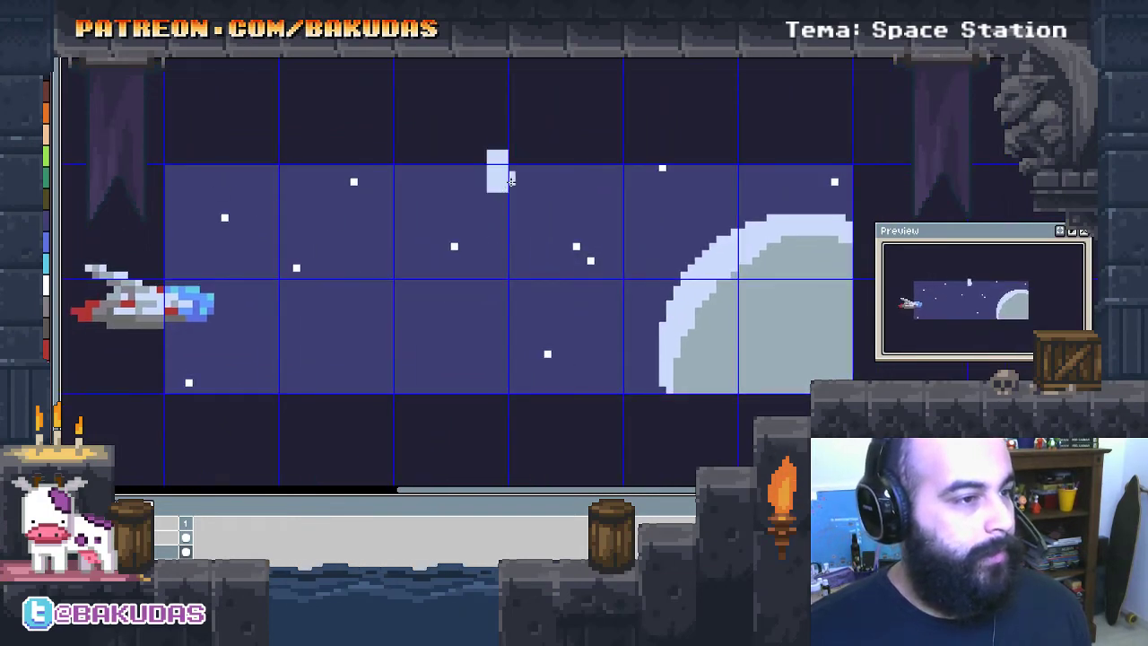
scroll(456, 190, "up", 1)
left_click(457, 193)
key("ctrl+d")
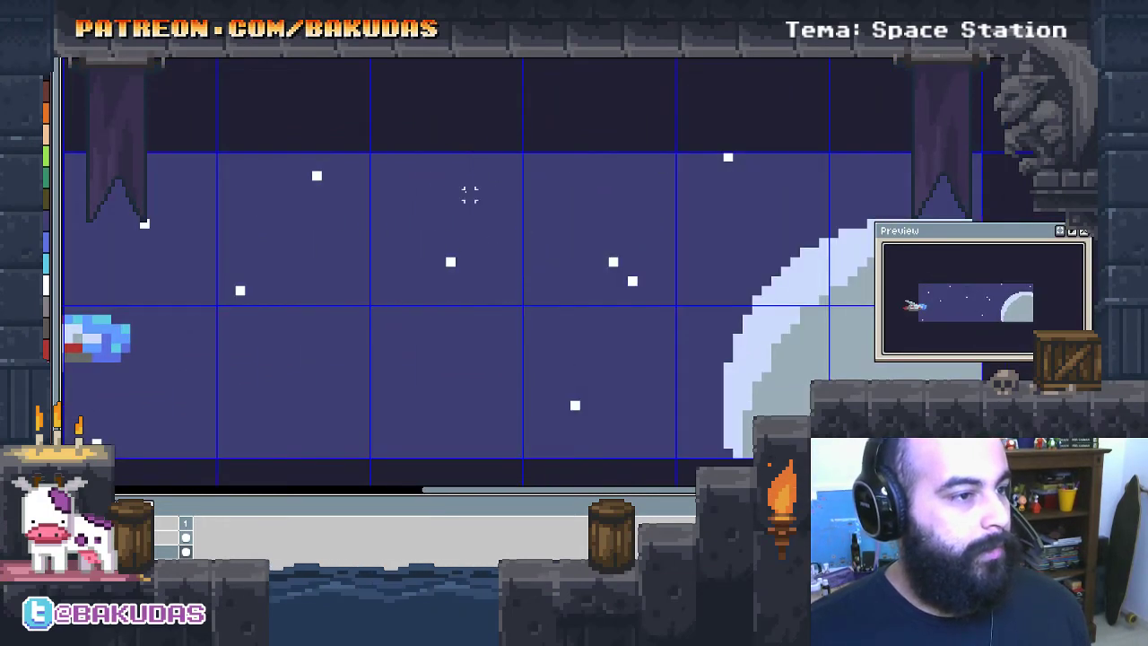
key("ctrl+a")
scroll(538, 189, "left", 2)
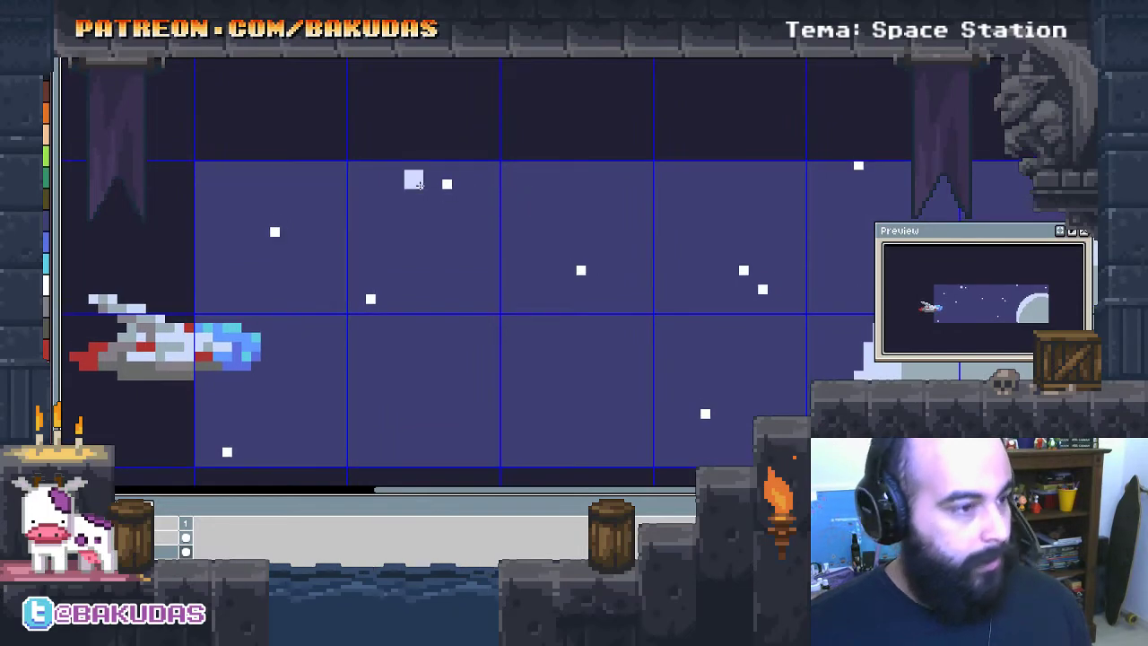
left_click(170, 45)
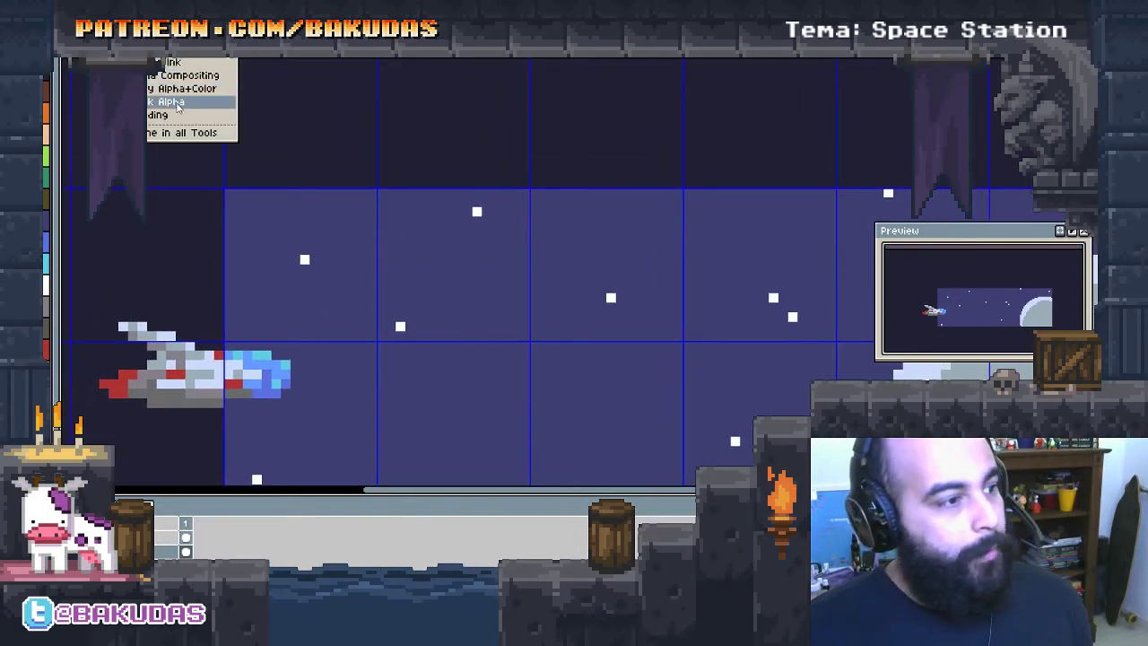
left_click(177, 104)
scroll(613, 237, "right", 2)
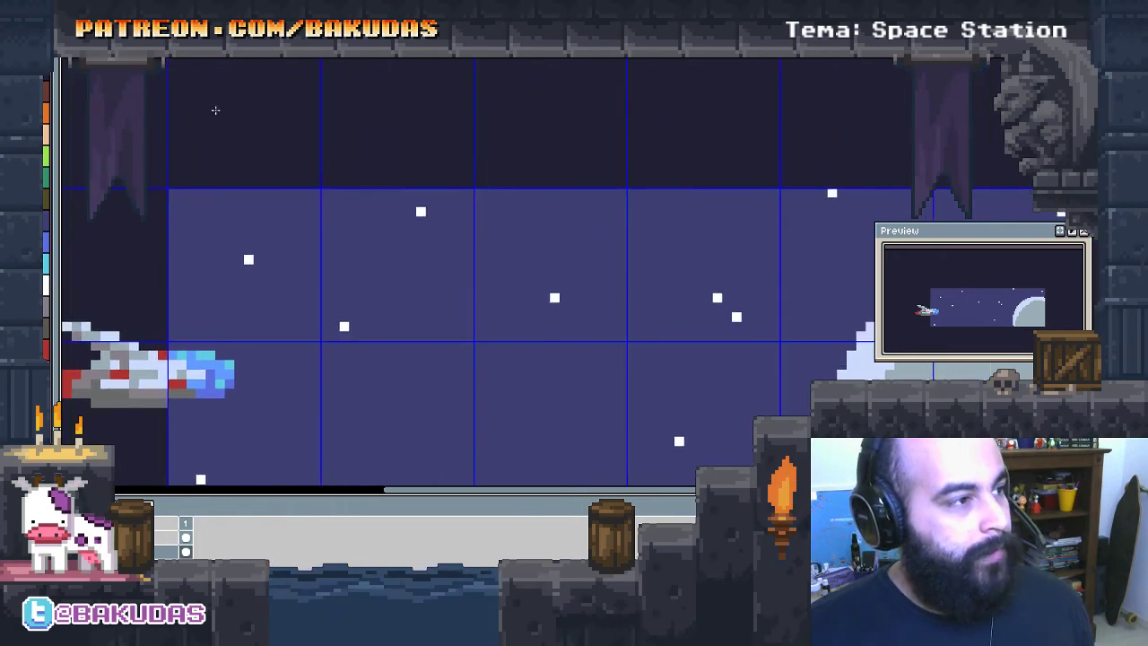
scroll(588, 215, "up", 1)
mouse_move(686, 183)
left_mouse_down()
mouse_move(543, 183)
mouse_move(583, 192)
mouse_move(595, 141)
mouse_move(610, 197)
mouse_move(658, 197)
mouse_move(525, 184)
mouse_move(400, 206)
mouse_move(513, 188)
left_mouse_up()
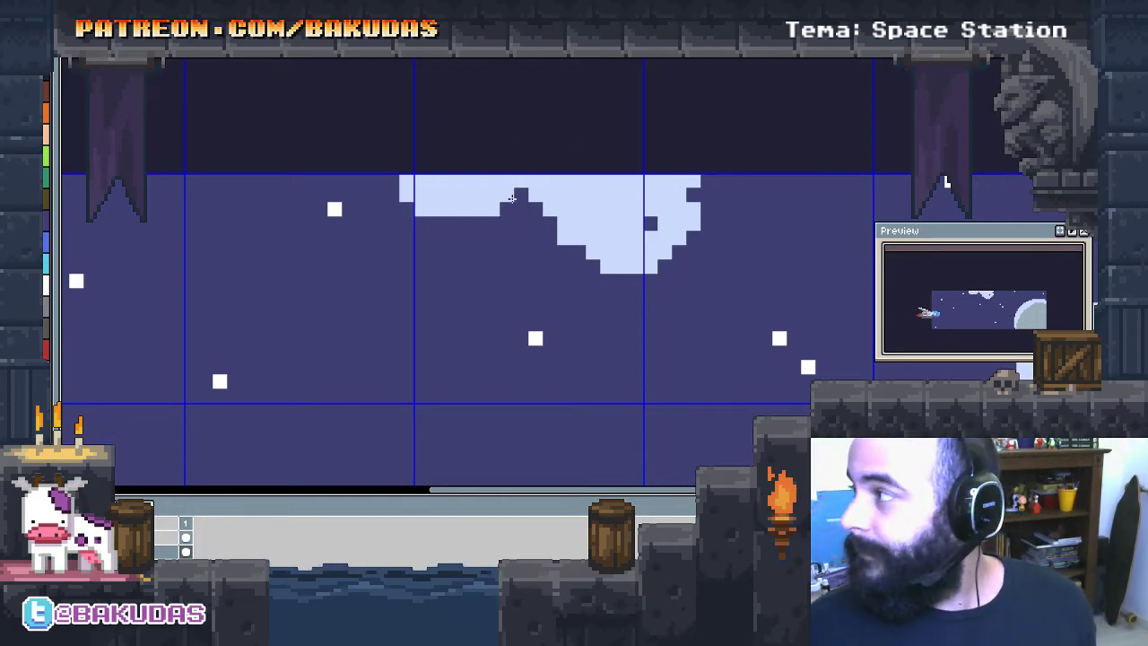
scroll(605, 286, "right", 1)
left_click_drag(592, 272, 605, 286)
key("ctrl+z")
key("ctrl+z")
key("ctrl+z")
key("ctrl+z")
key("ctrl+z")
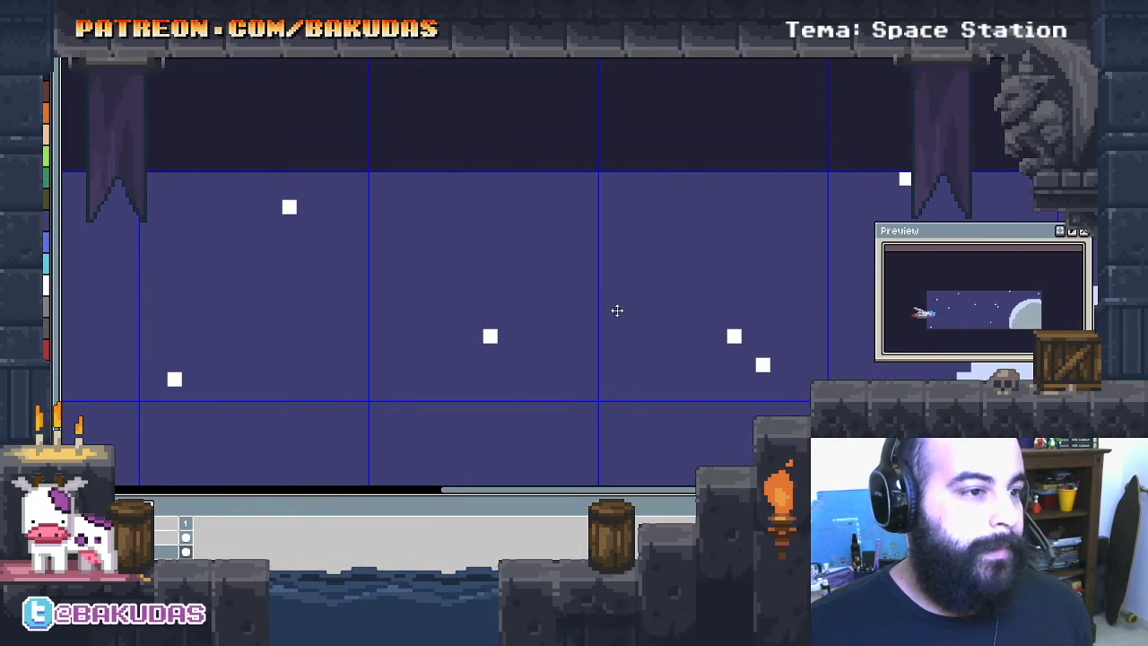
left_click_drag(448, 254, 520, 202)
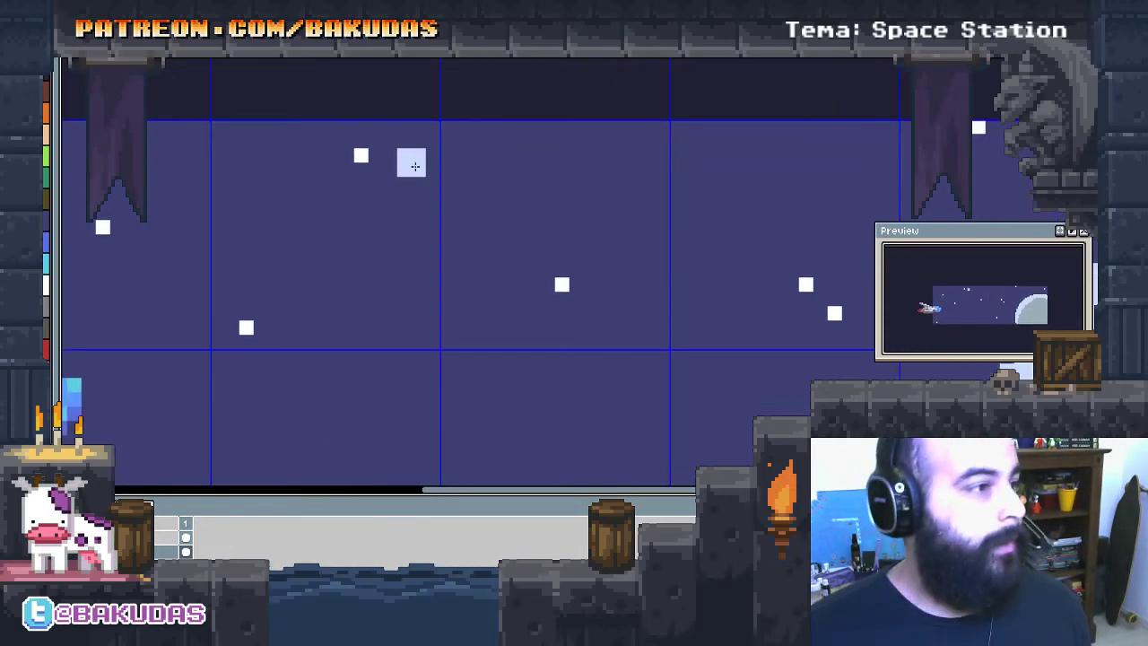
left_click(170, 46)
Switch to a different ink mode and zoom in on the moon's rim
left_click(188, 75)
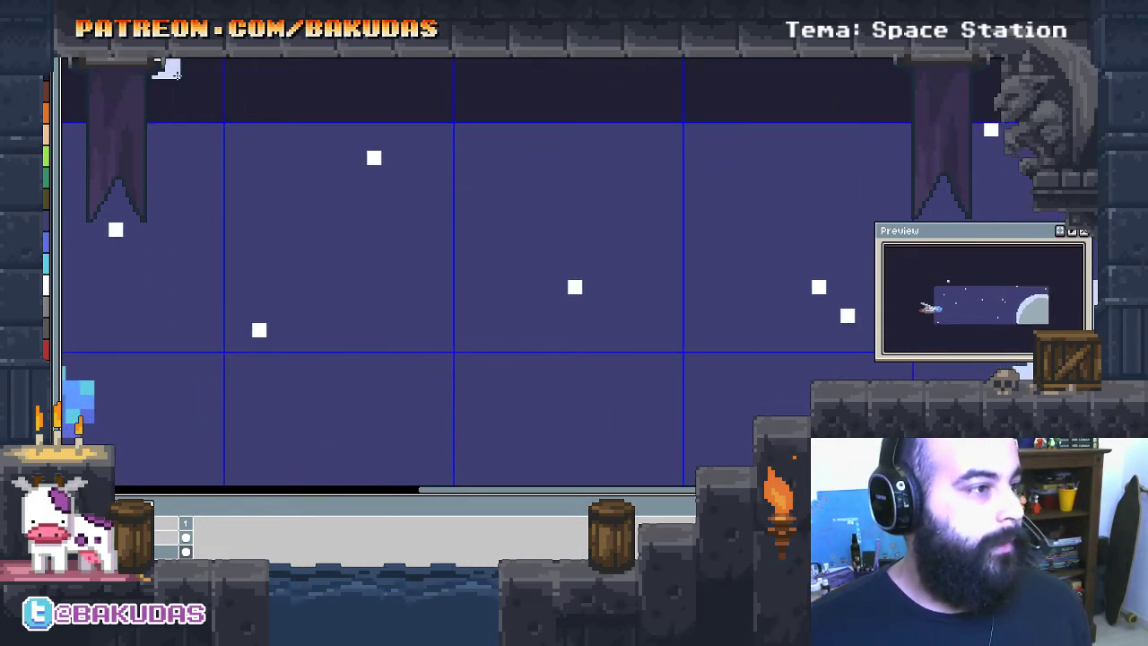
scroll(537, 287, "down", 1)
scroll(591, 322, "up", 2)
left_click_drag(591, 322, 548, 321)
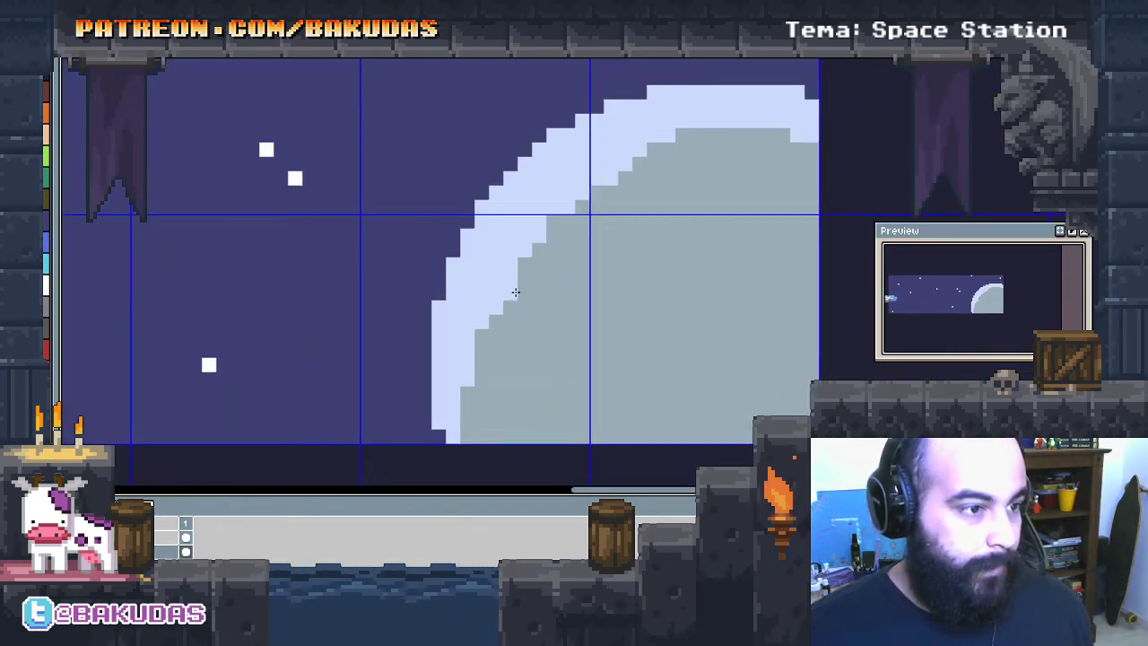
scroll(553, 278, "up", 1)
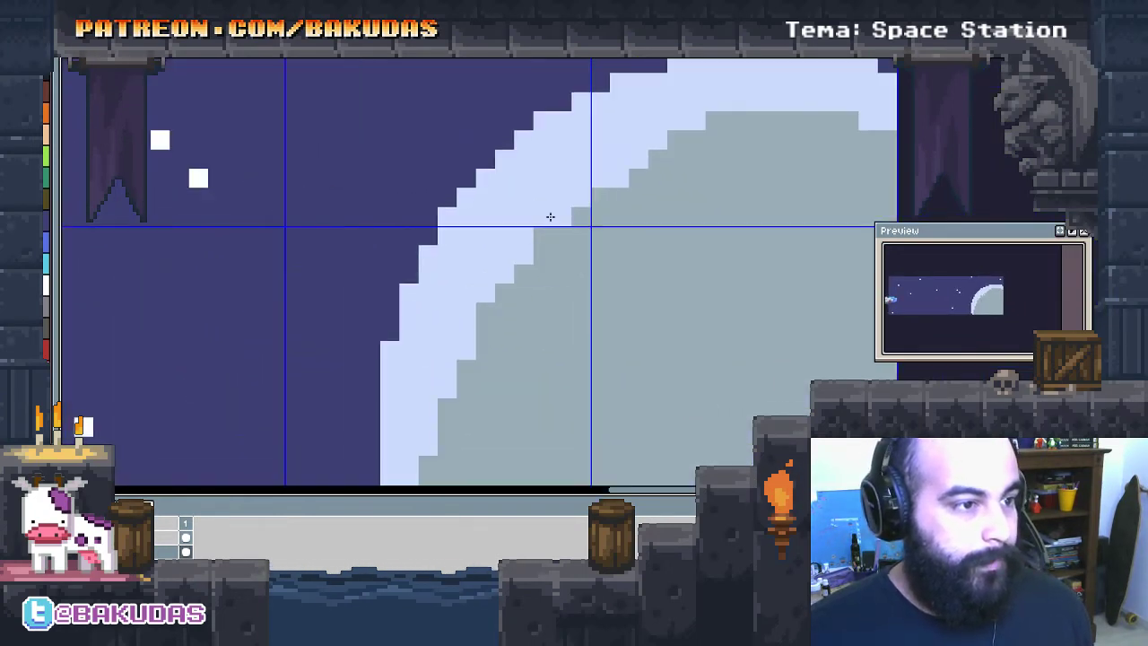
scroll(615, 223, "right", 1)
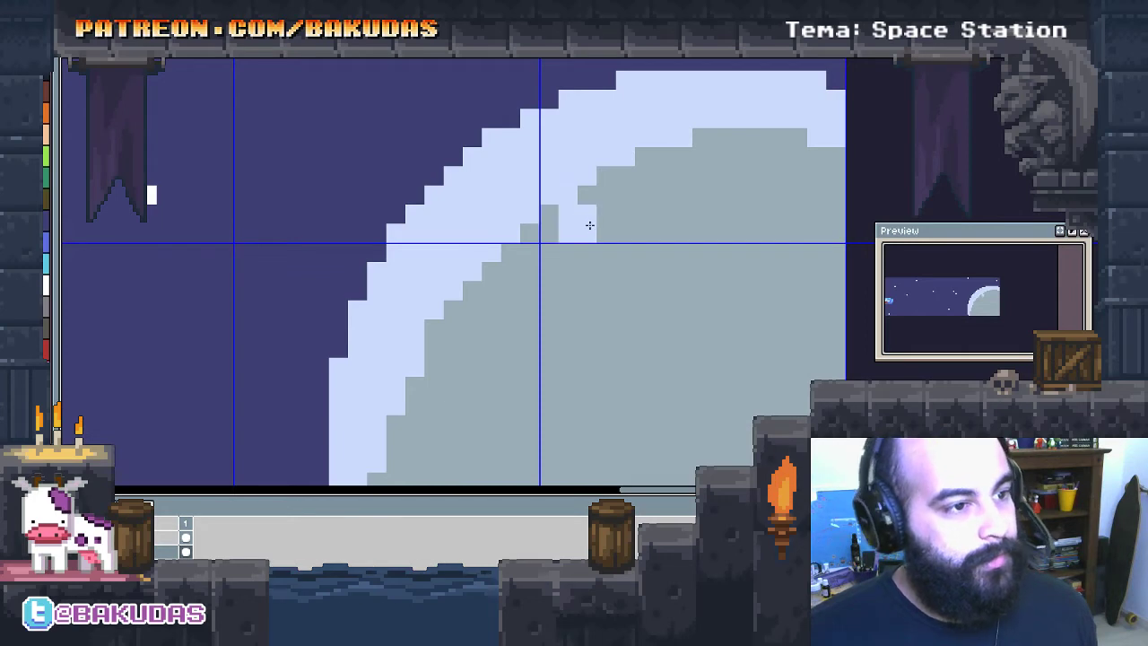
scroll(589, 250, "up", 1)
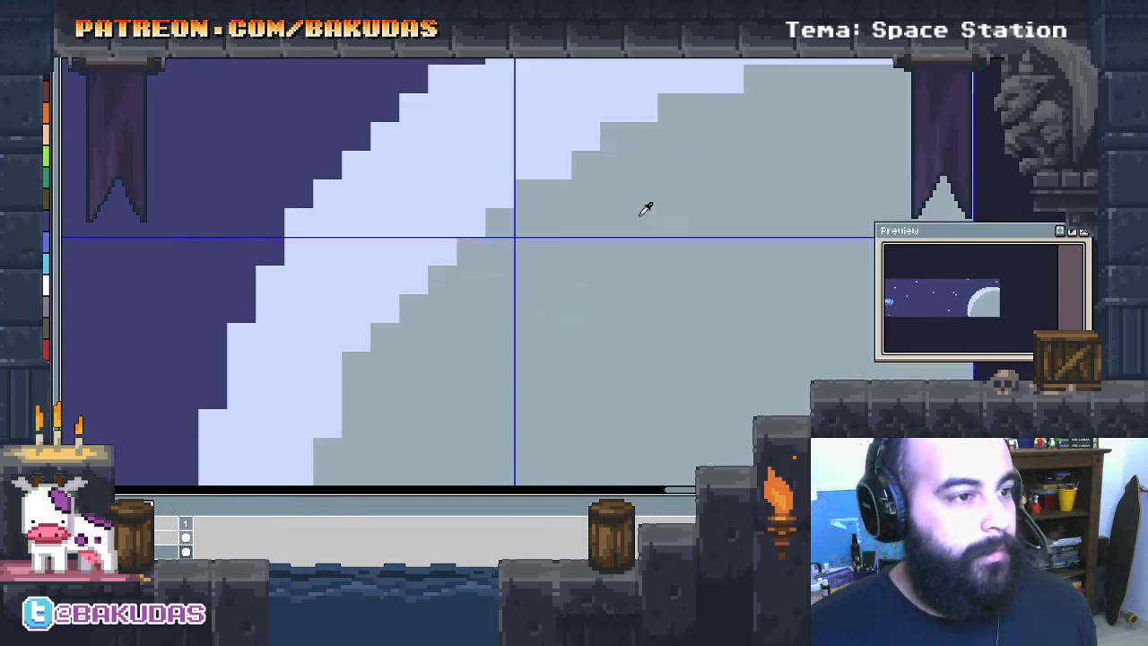
scroll(579, 200, "up", 1)
scroll(685, 227, "up", 1)
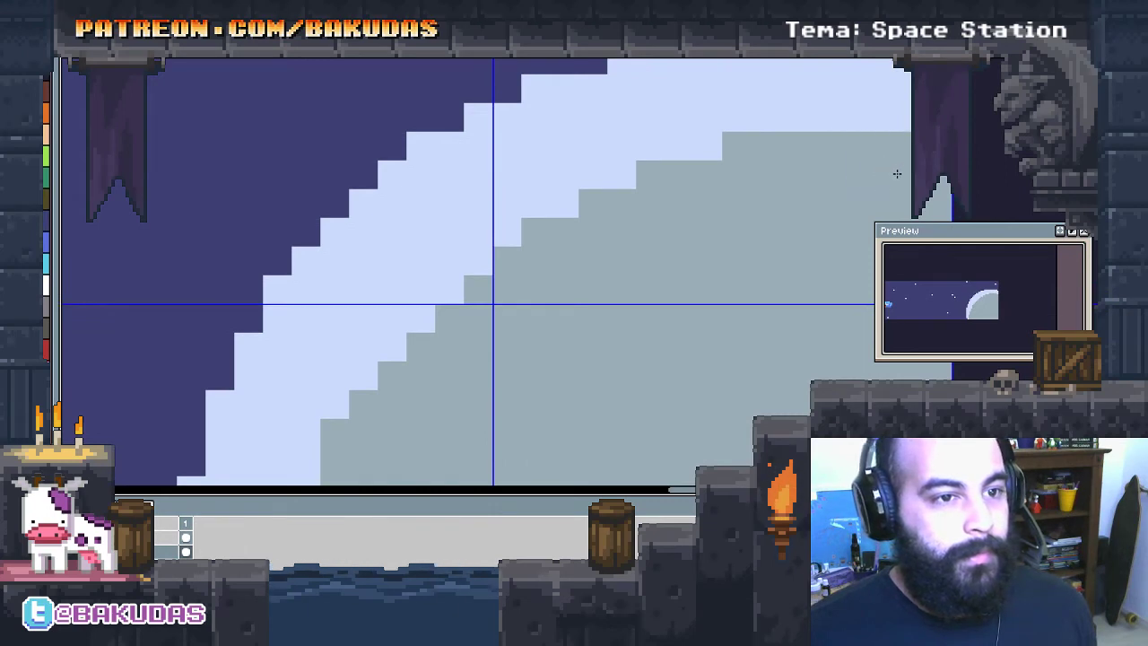
scroll(809, 218, "down", 1)
scroll(664, 240, "down", 3)
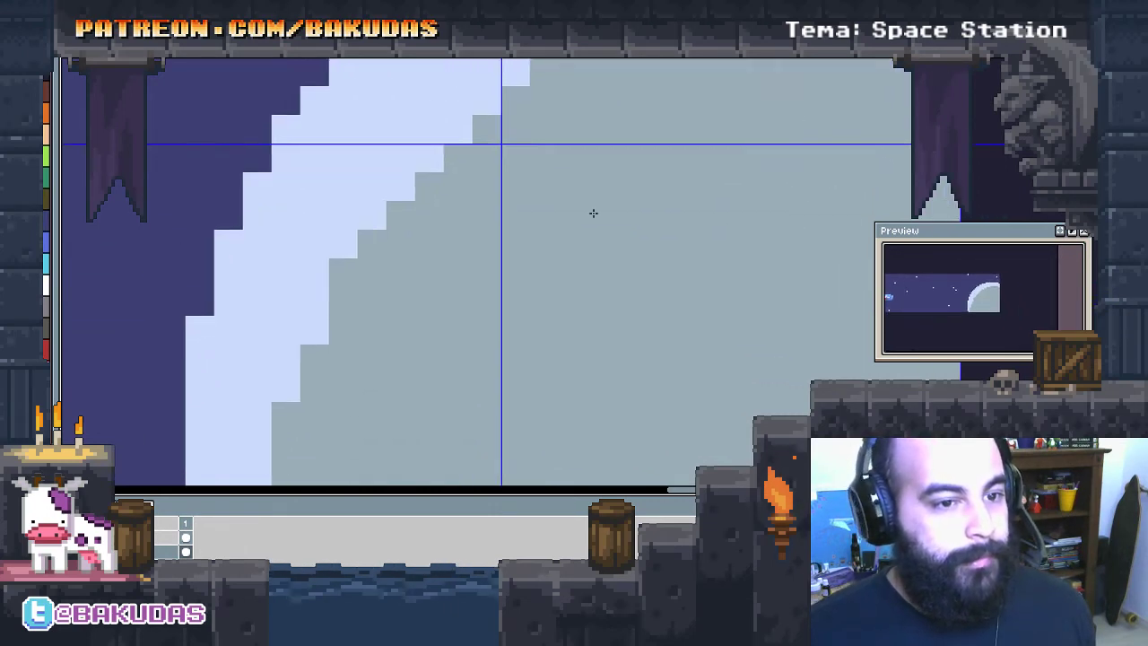
scroll(567, 241, "down", 1)
scroll(533, 264, "down", 3)
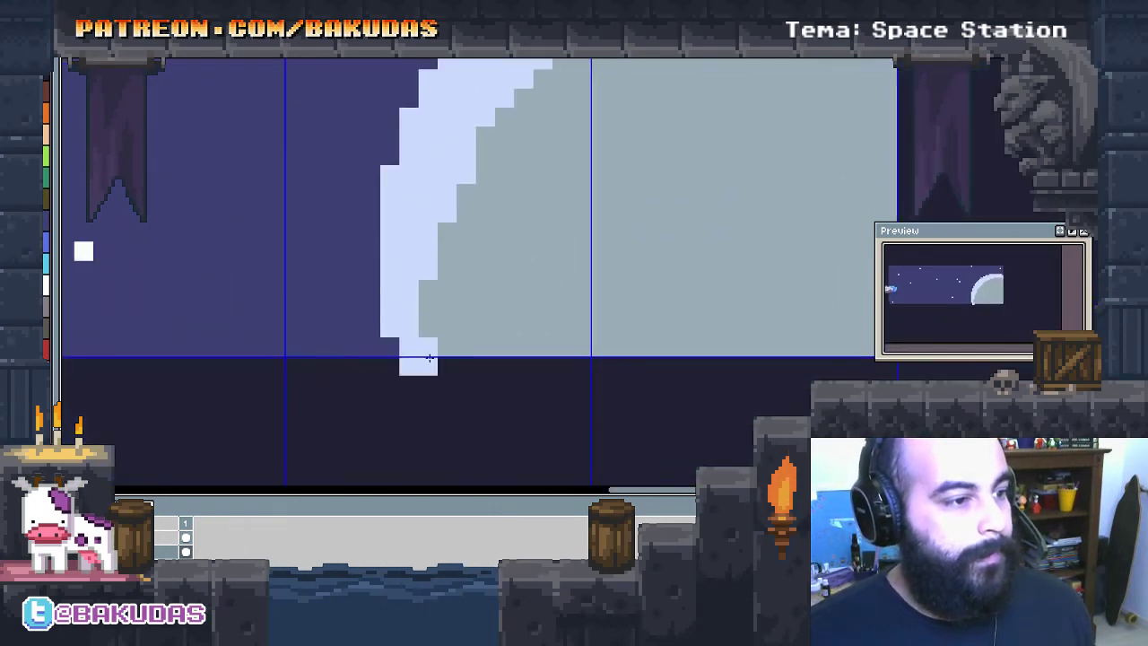
Extend the light-blue rim down the moon's left side to its bottom edge
mouse_move(428, 290)
left_mouse_down()
mouse_move(431, 351)
mouse_move(448, 347)
mouse_move(438, 367)
mouse_move(464, 390)
left_mouse_up()
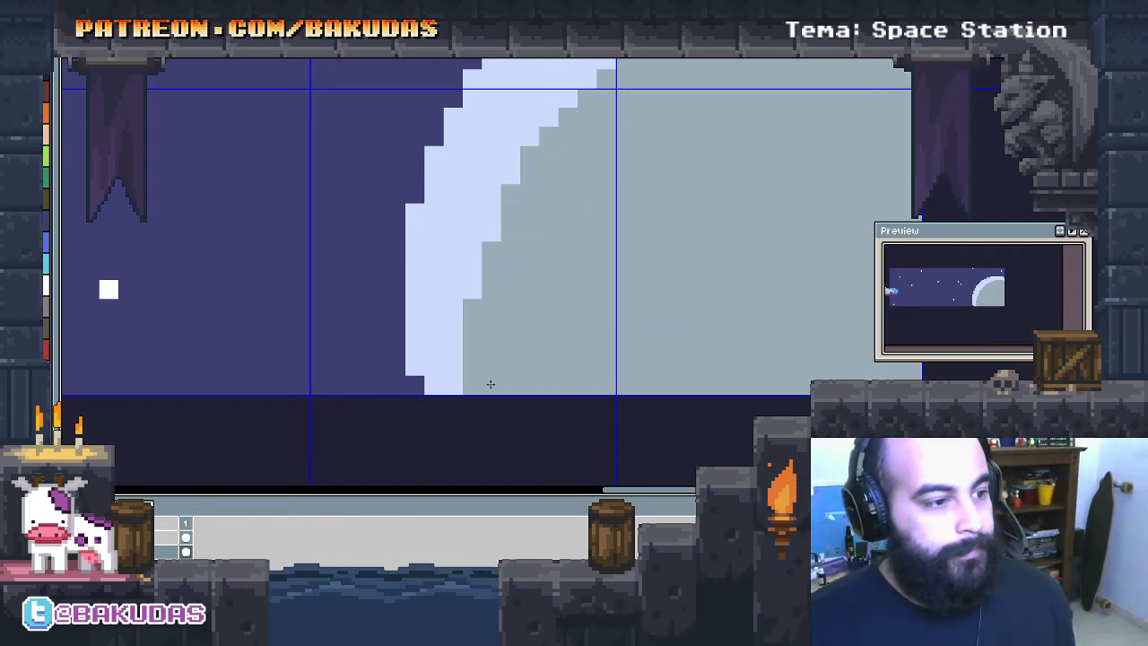
left_click_drag(564, 300, 505, 351)
scroll(547, 303, "down", 1)
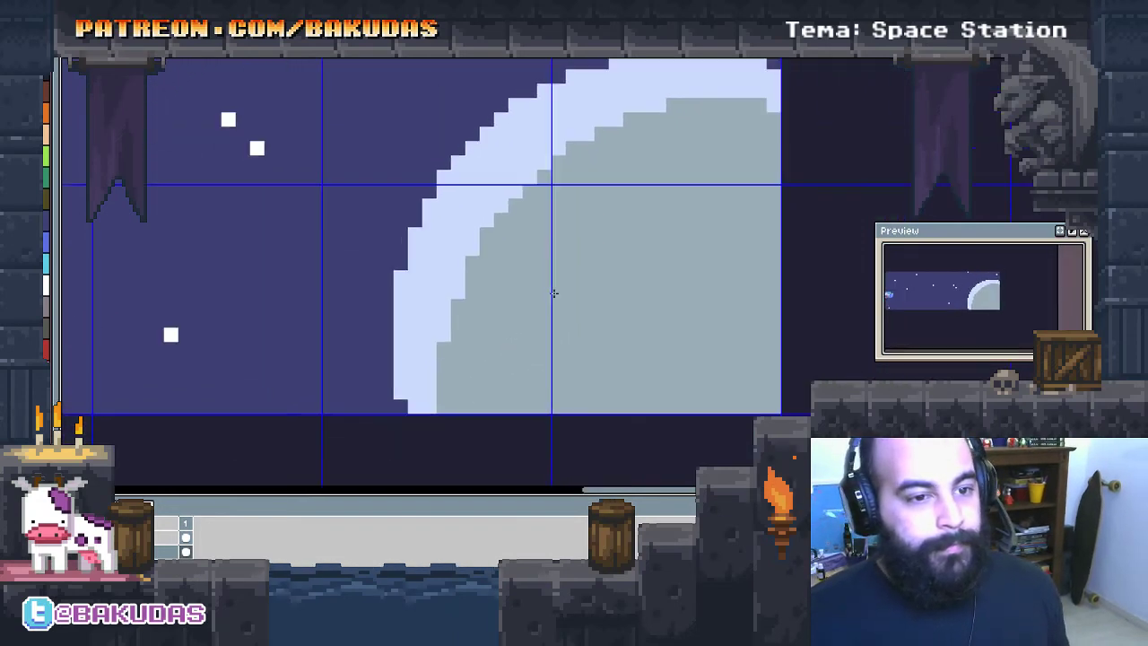
scroll(553, 265, "down", 1)
Select and delete the moon, then cover the emptied area with a sky-coloured rectangle
scroll(533, 290, "down", 1)
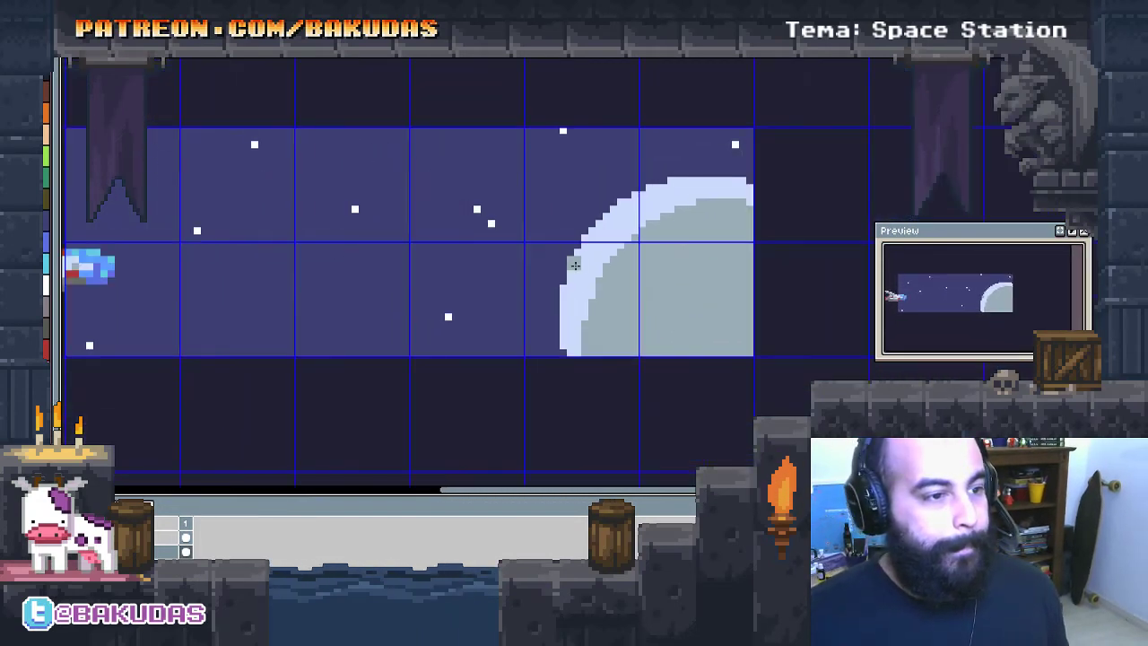
left_click_drag(532, 290, 635, 272)
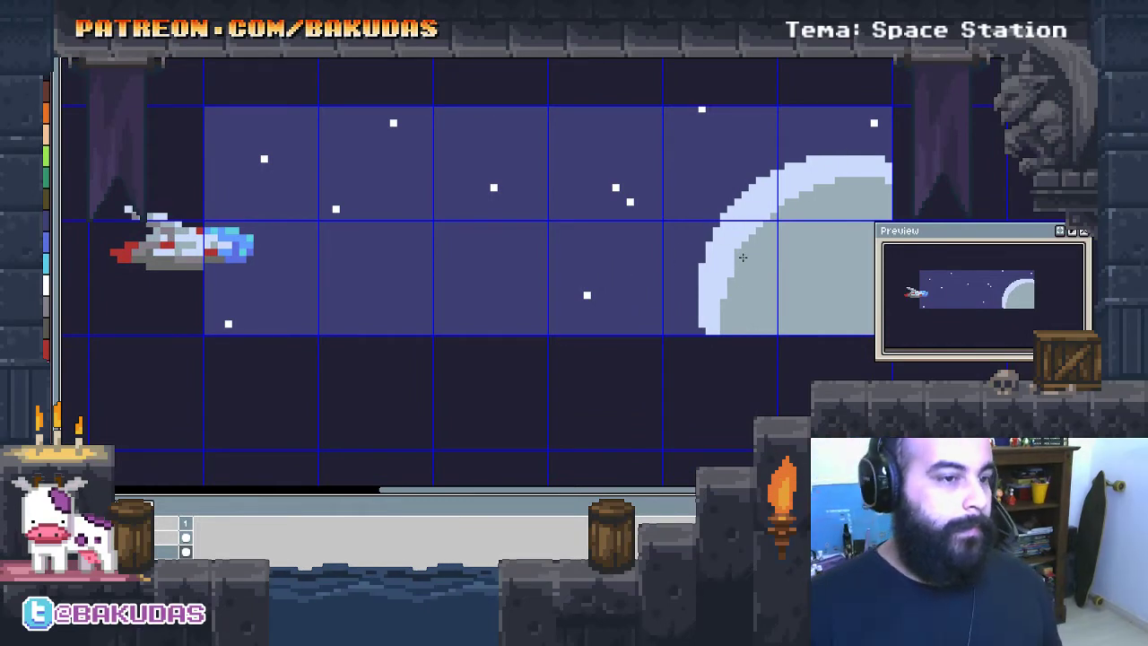
scroll(779, 245, "up", 1)
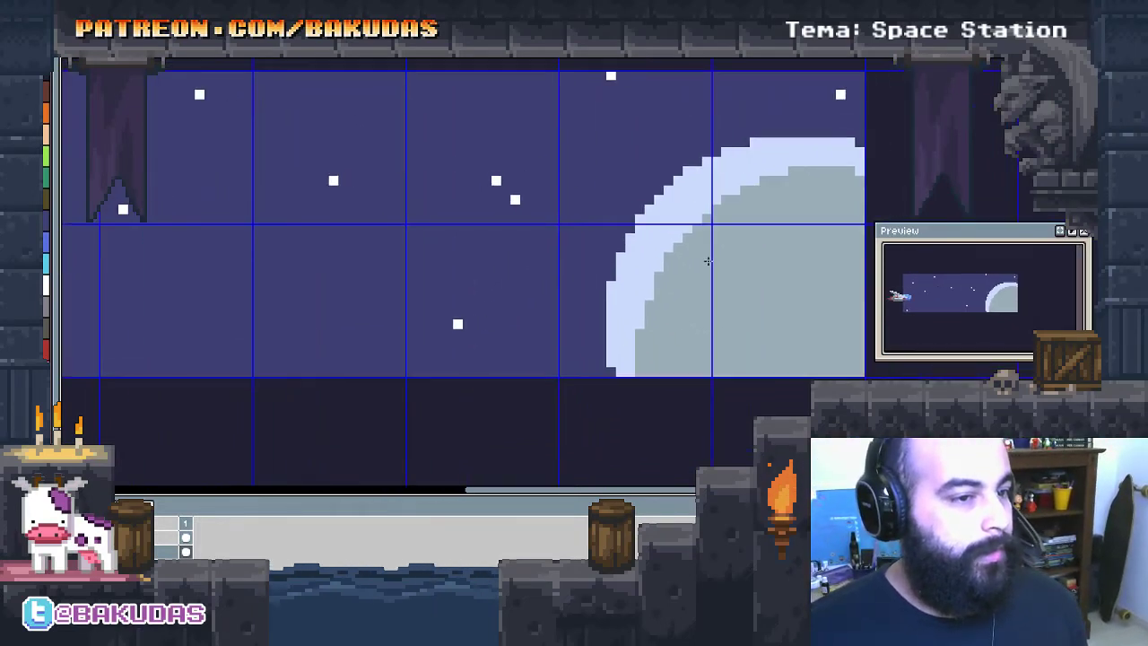
scroll(707, 257, "up", 1)
left_click(663, 278)
key("Delete")
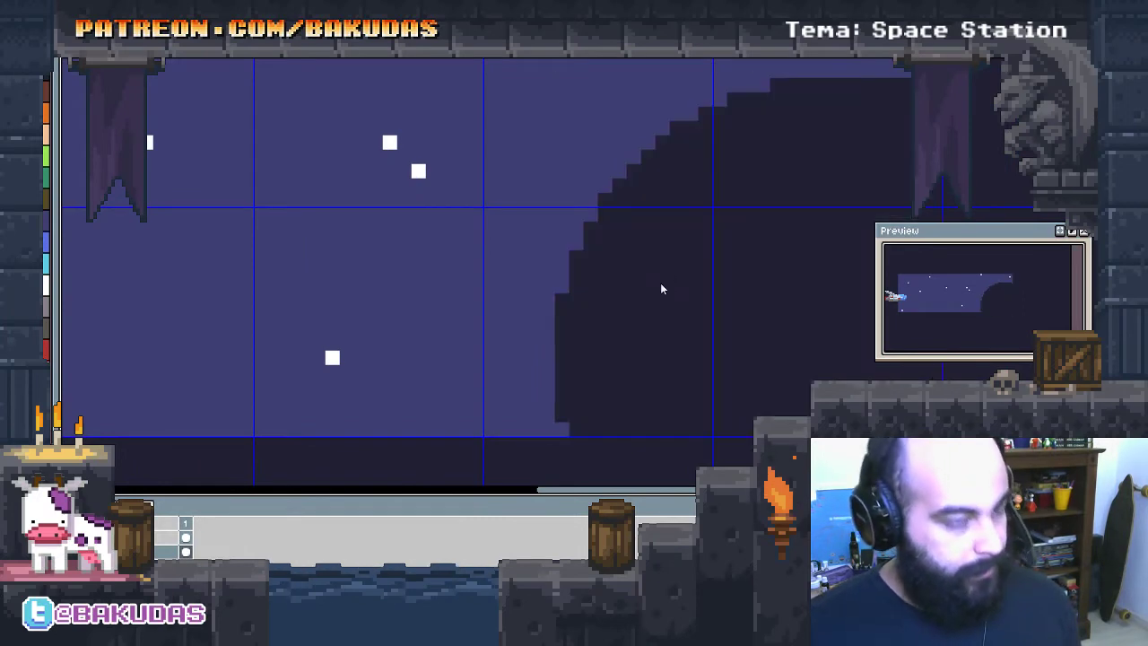
scroll(610, 352, "down", 1)
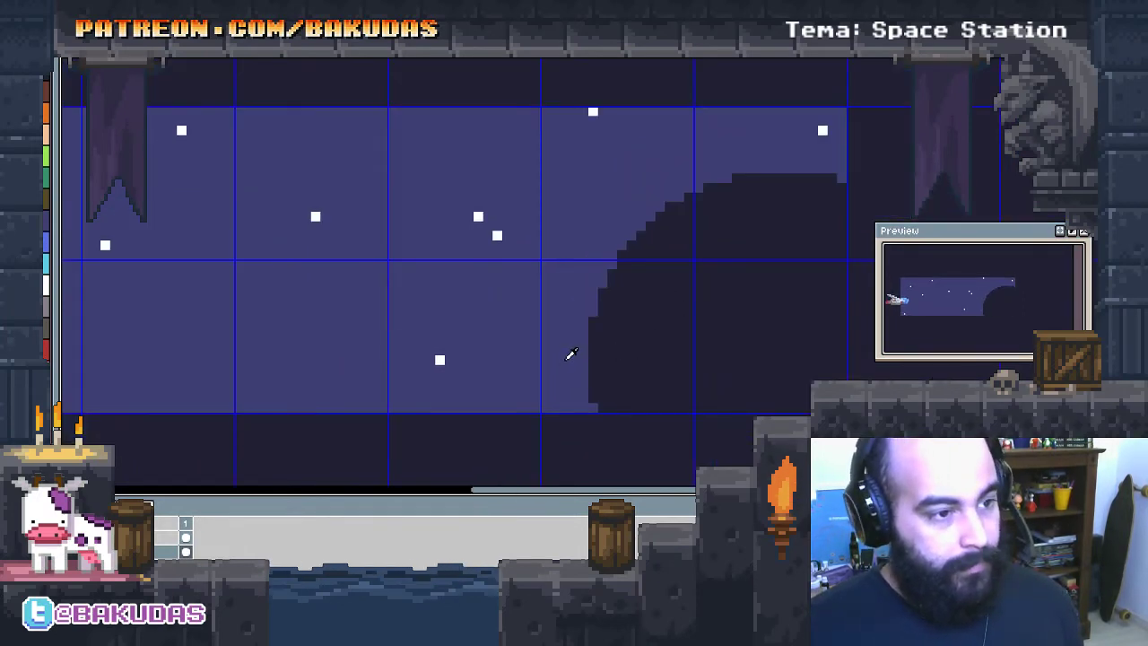
mouse_move(837, 178)
left_mouse_down()
mouse_move(581, 406)
mouse_move(659, 370)
left_mouse_up()
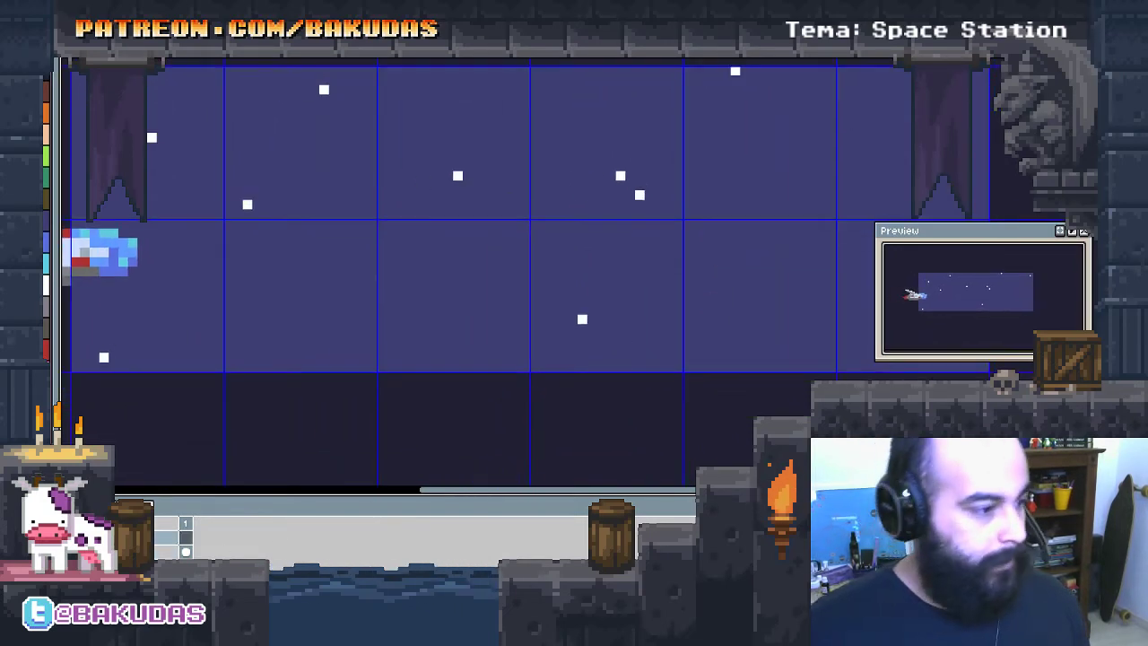
Rename the background layer to fg
double_click(166, 537)
type("fg")
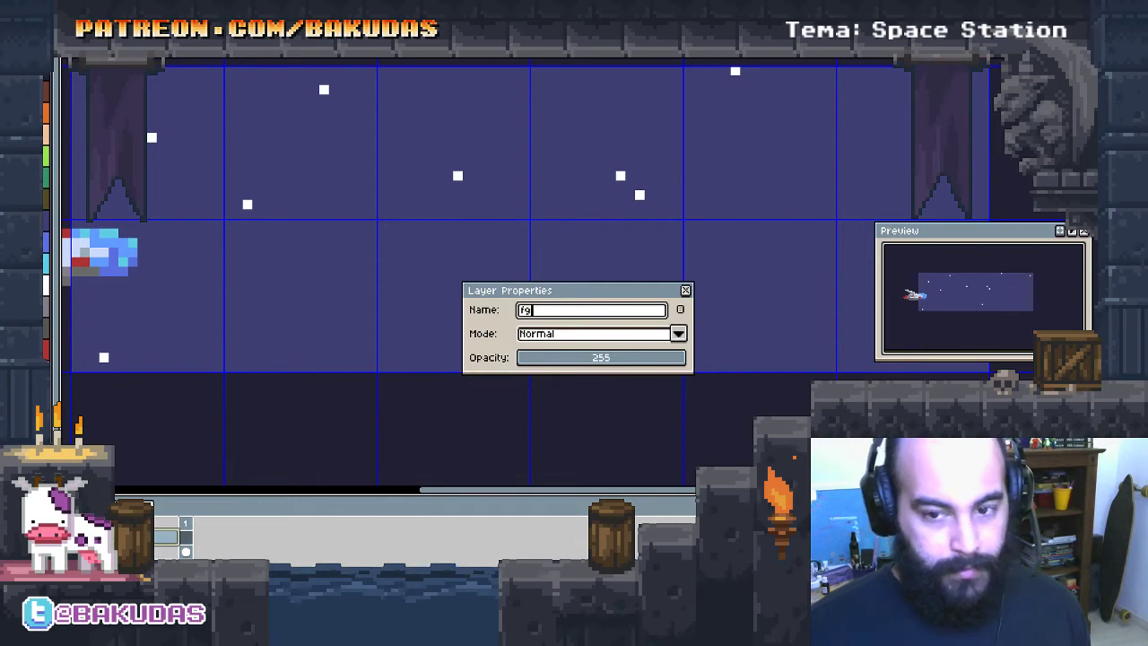
key("Return")
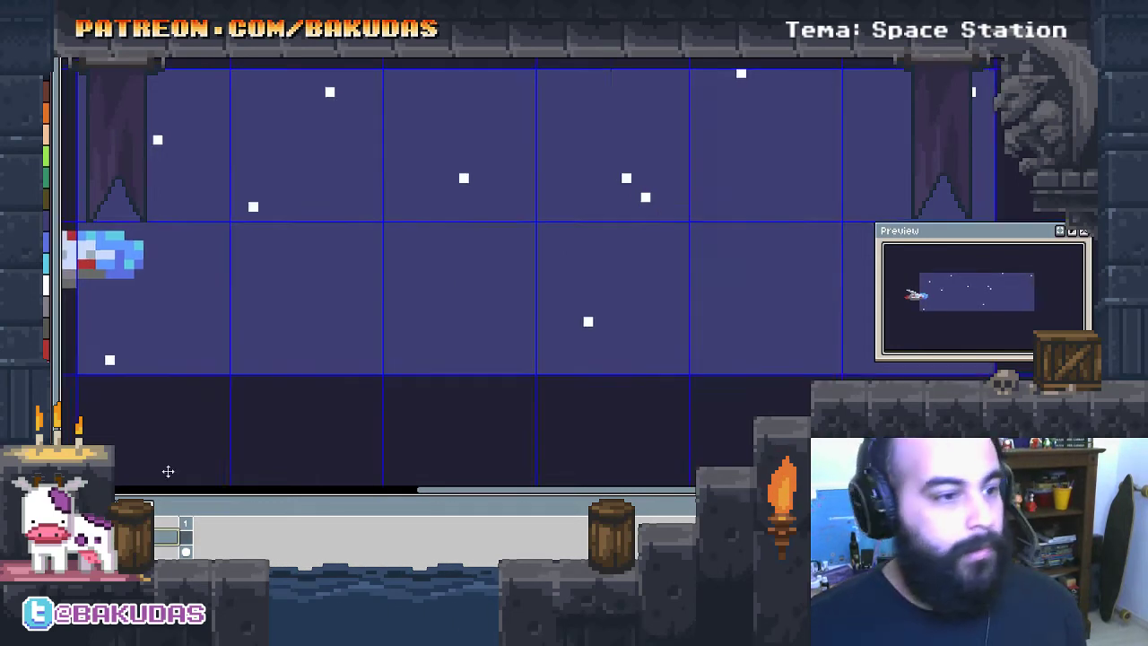
Paste the pale planet back into the scene at the right edge
scroll(392, 393, "down", 1)
key("ctrl+v")
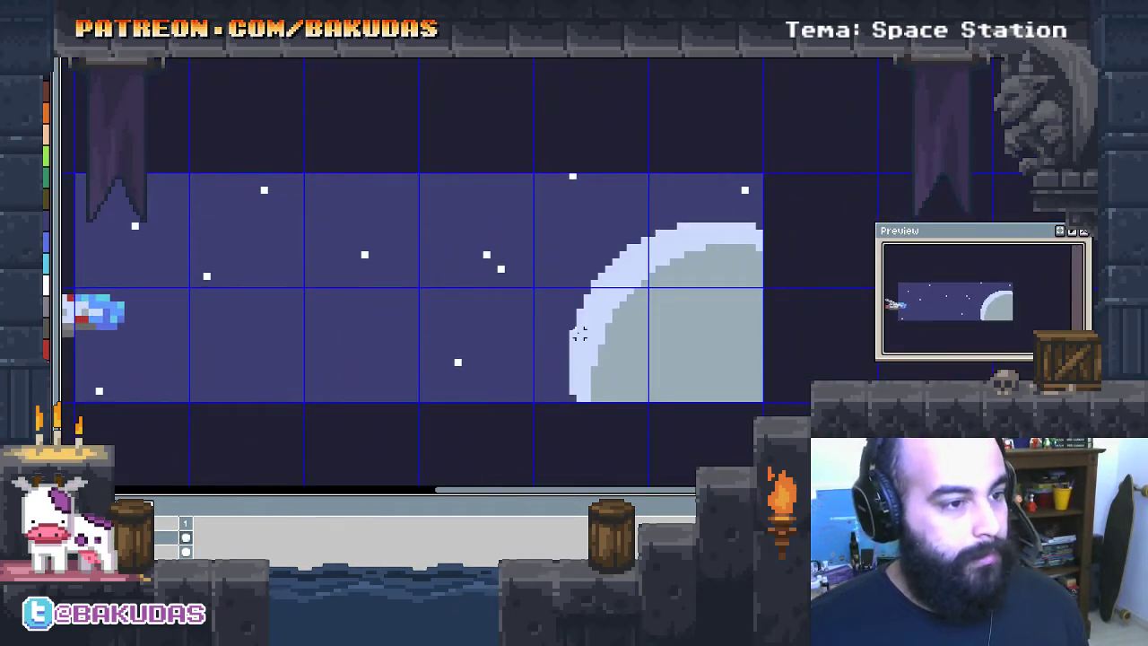
scroll(595, 242, "left", 2)
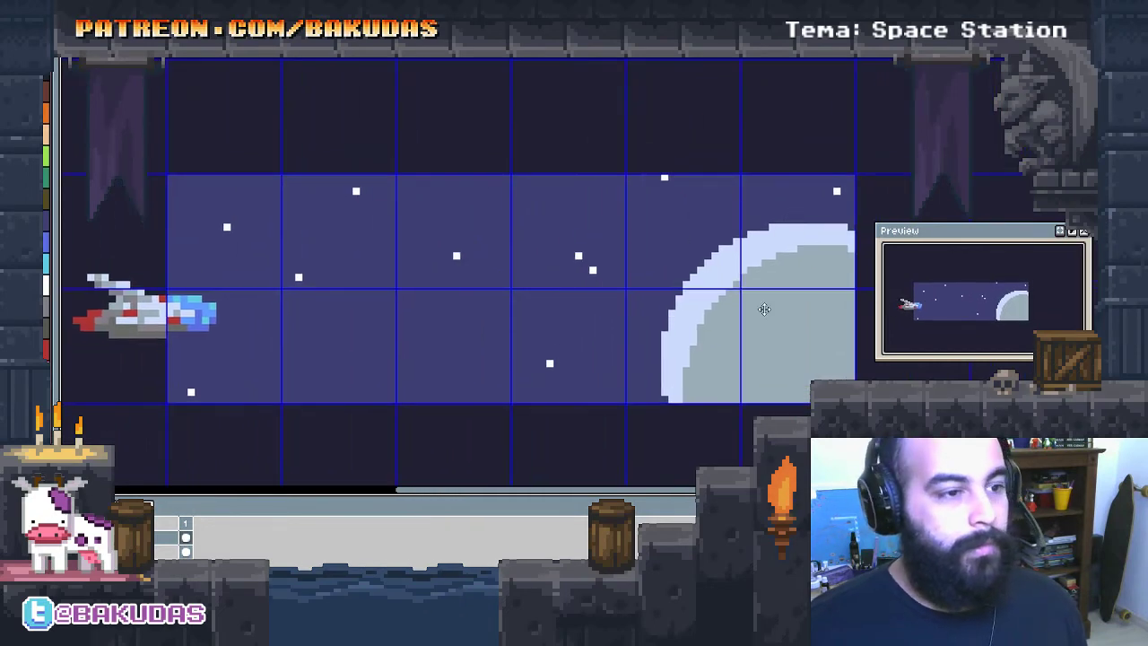
scroll(348, 353, "left", 1)
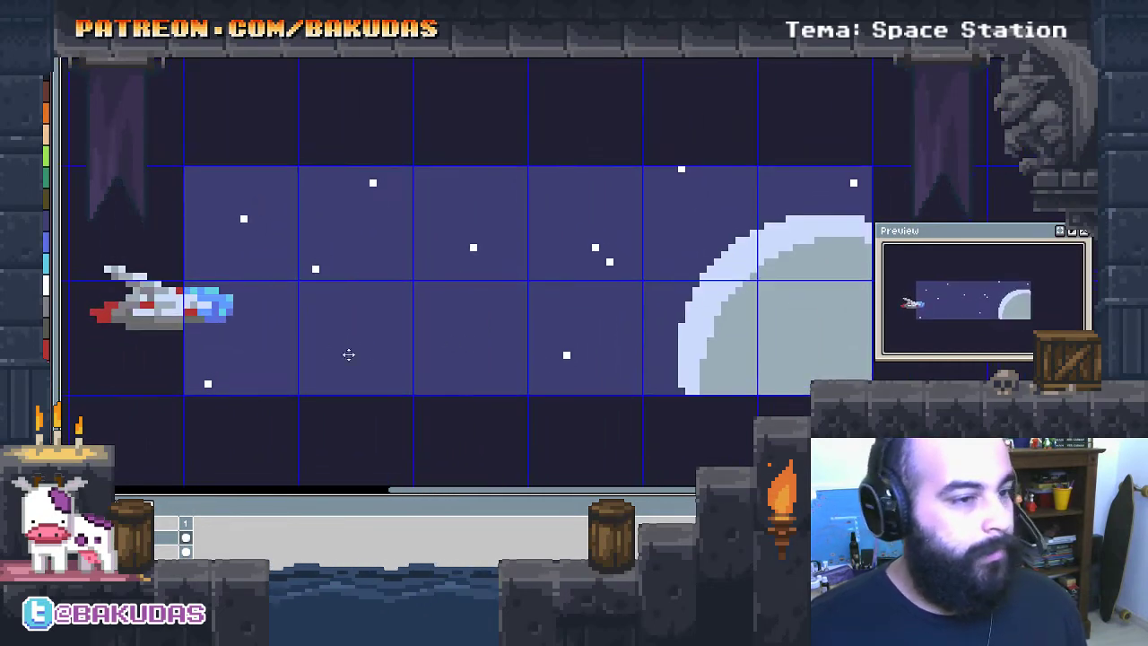
scroll(680, 384, "left", 1)
Rename the sketch layer to navinha and move the spaceship up slightly
double_click(167, 537)
type("navinha")
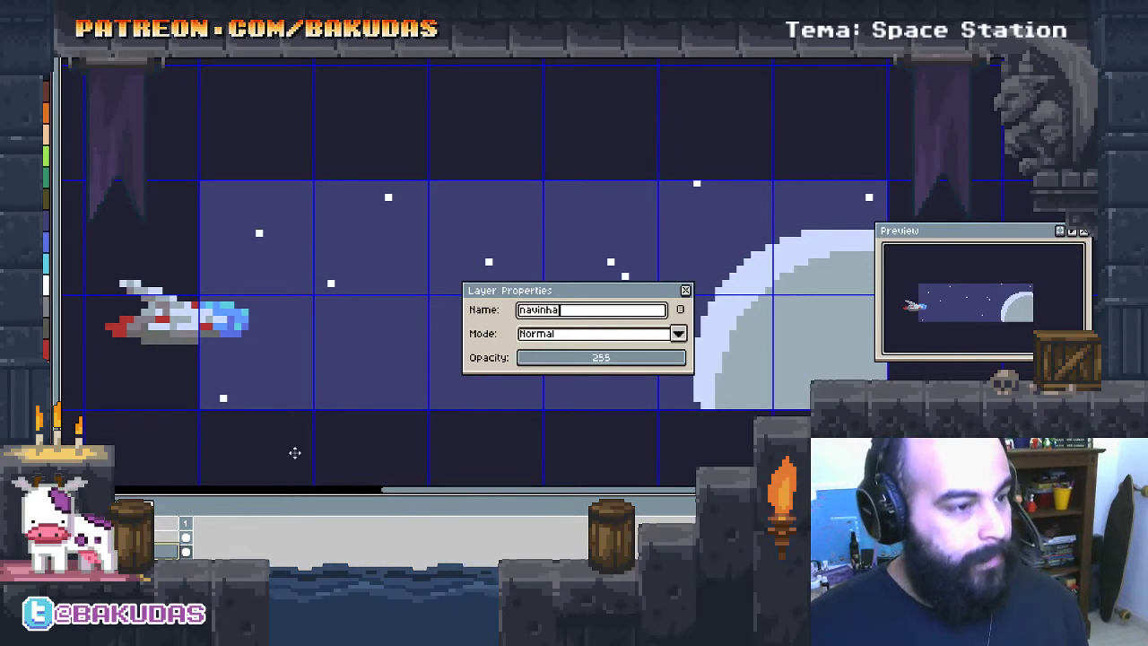
key("Return")
left_click_drag(233, 357, 202, 328)
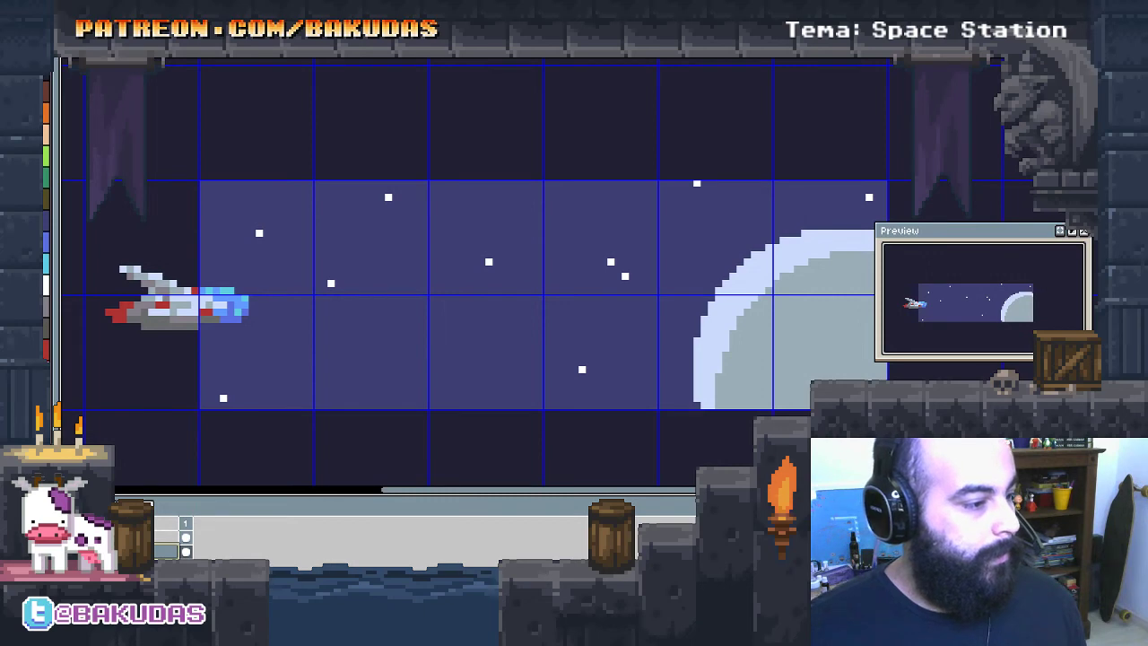
Draw a filled orange circle as the sun in the upper-left sky
left_click_drag(354, 330, 389, 307)
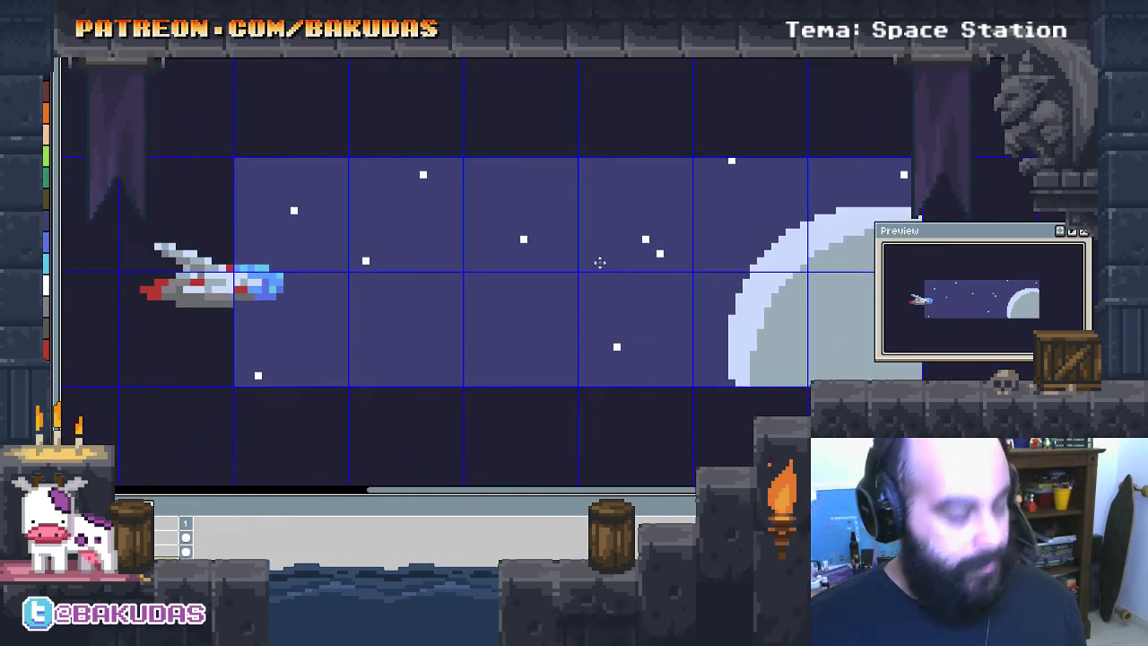
scroll(601, 273, "up", 1)
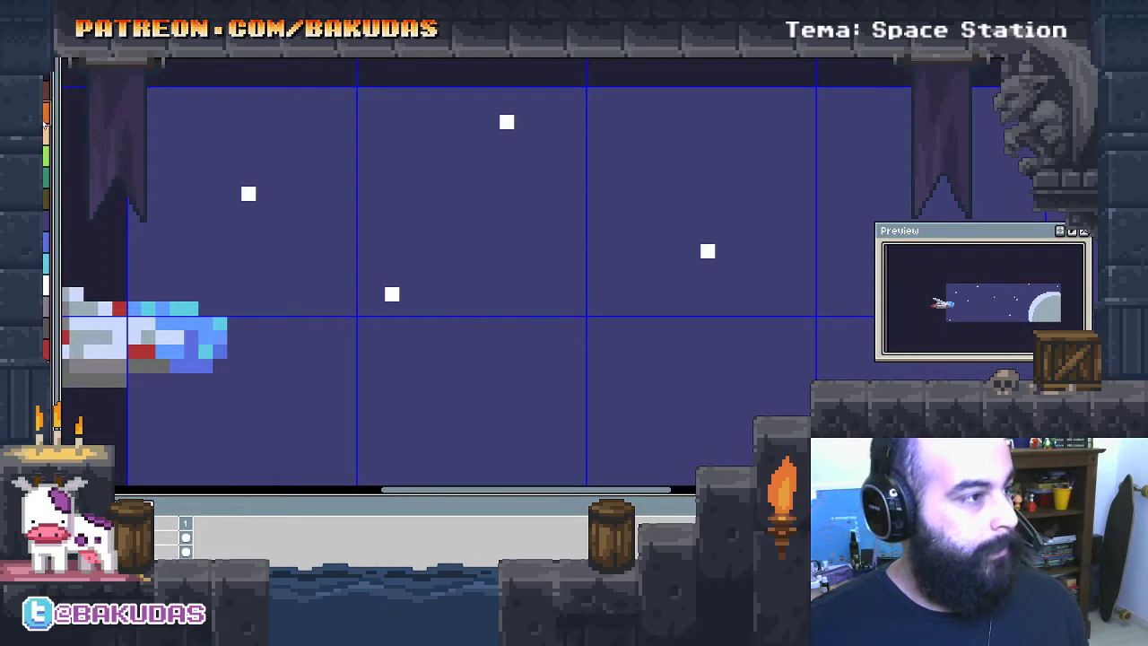
left_click_drag(671, 171, 708, 200)
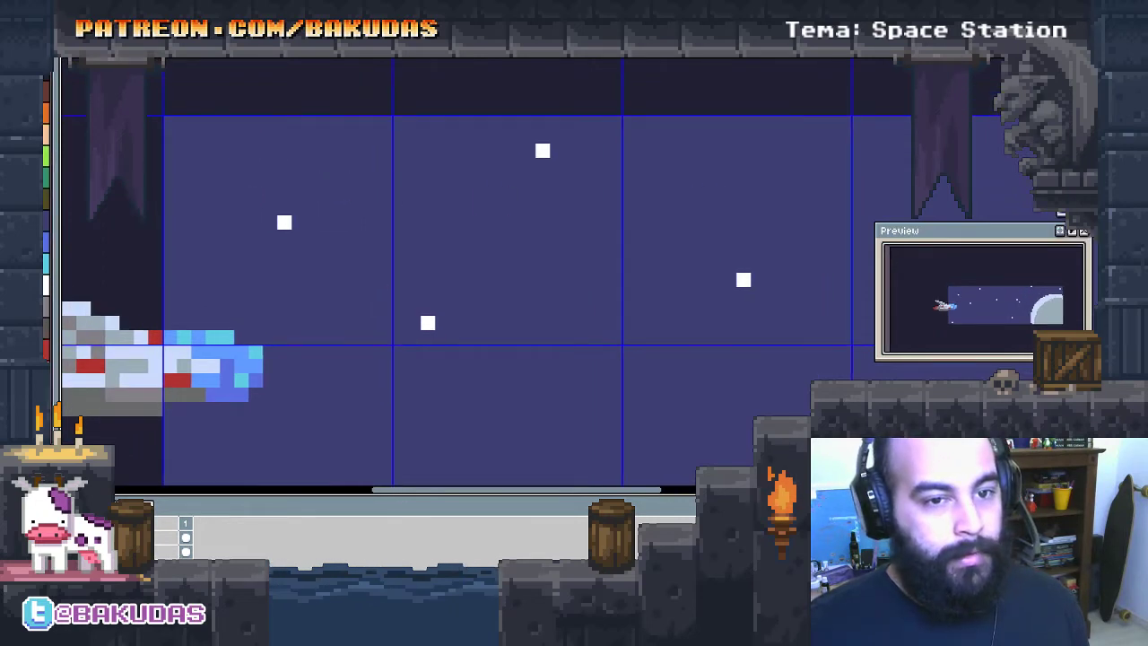
mouse_move(497, 190)
left_mouse_down()
mouse_move(578, 271)
mouse_move(469, 281)
left_mouse_up()
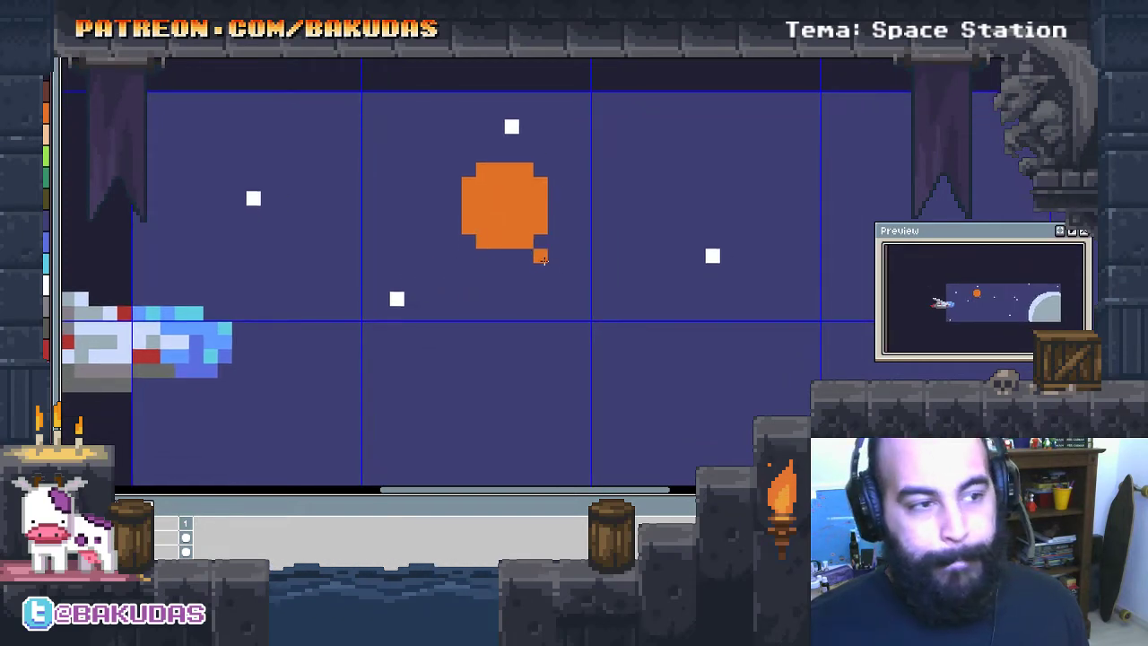
Scatter small orange squares around the sun
left_click_drag(538, 254, 482, 259)
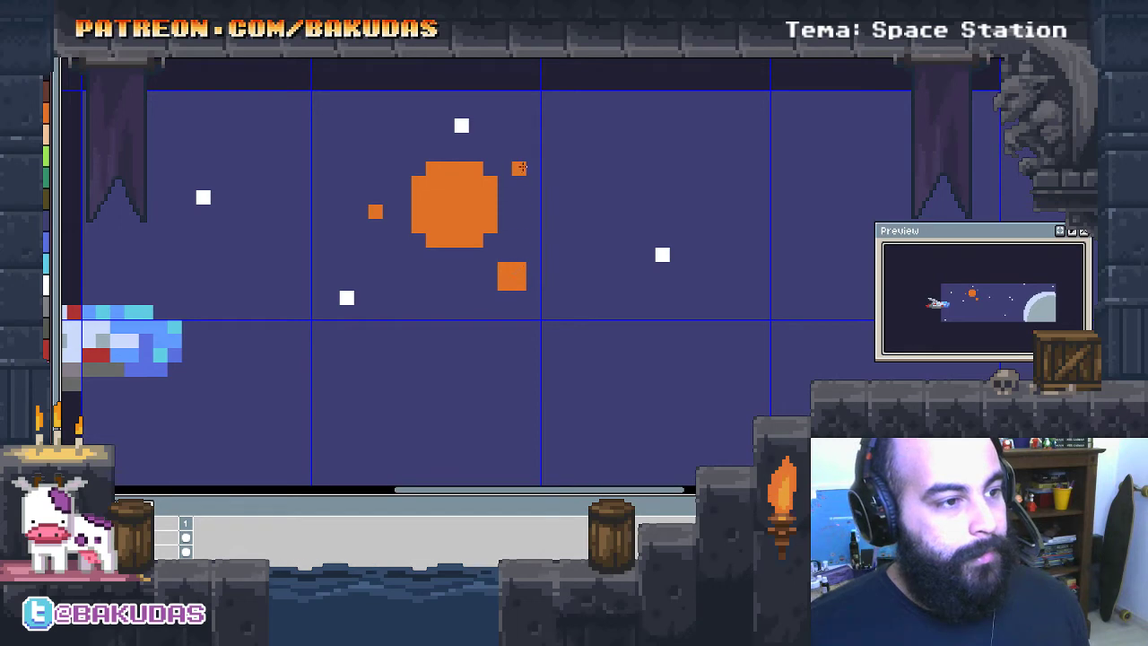
left_click(704, 241)
left_click_drag(705, 241, 429, 276)
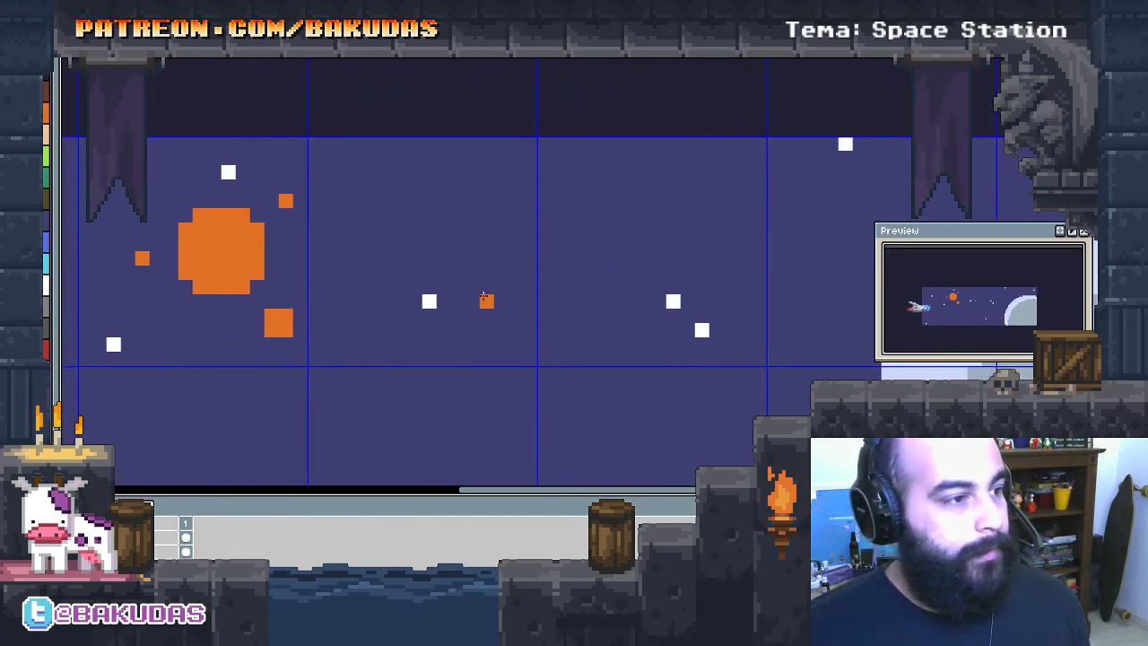
Draw a new circle in the upper sky and fill it with solid cyan
left_click_drag(599, 227, 627, 275)
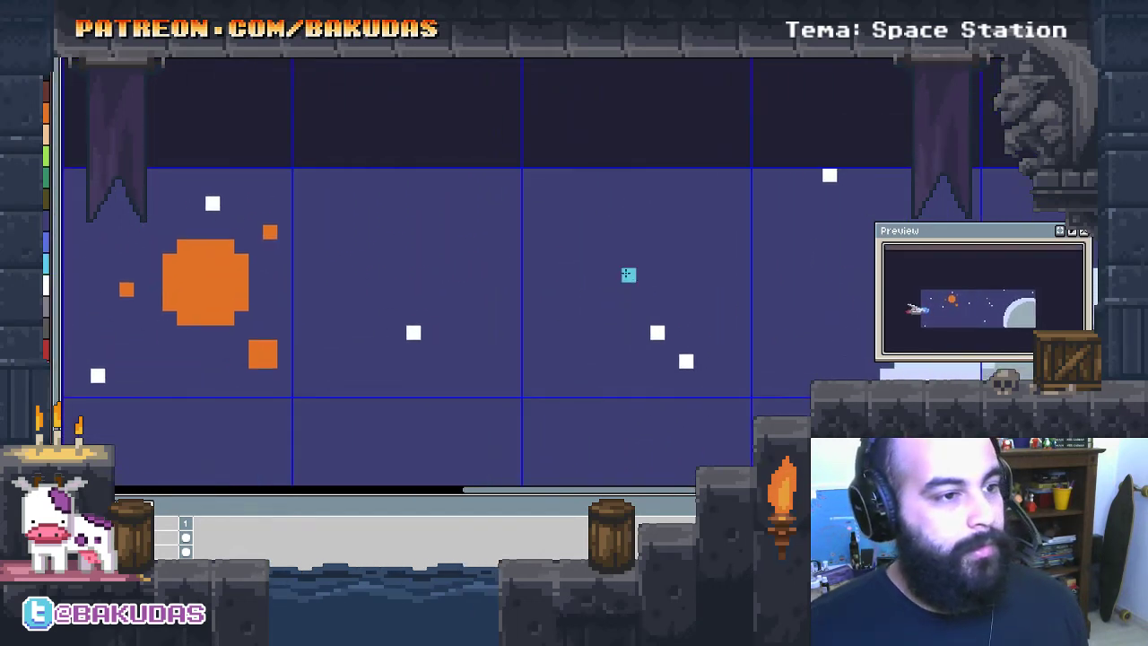
left_click_drag(529, 131, 661, 260)
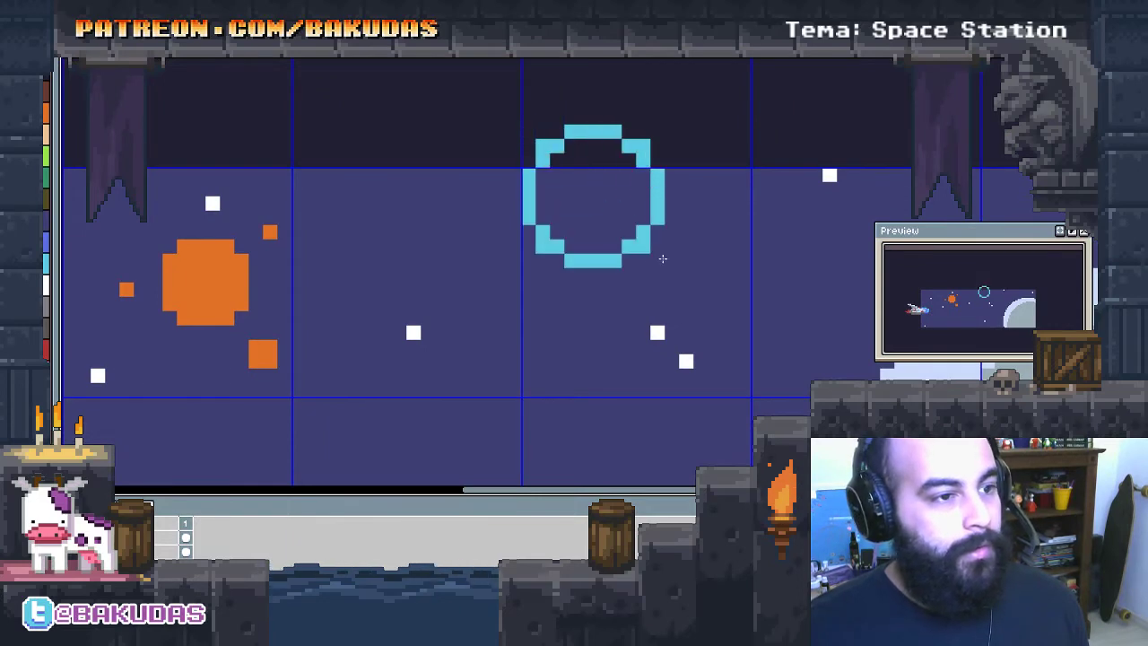
left_click(645, 249)
Add a wide white elliptical ring across the cyan planet and touch up its left edge
left_click_drag(600, 218, 550, 202)
scroll(551, 203, "up", 1)
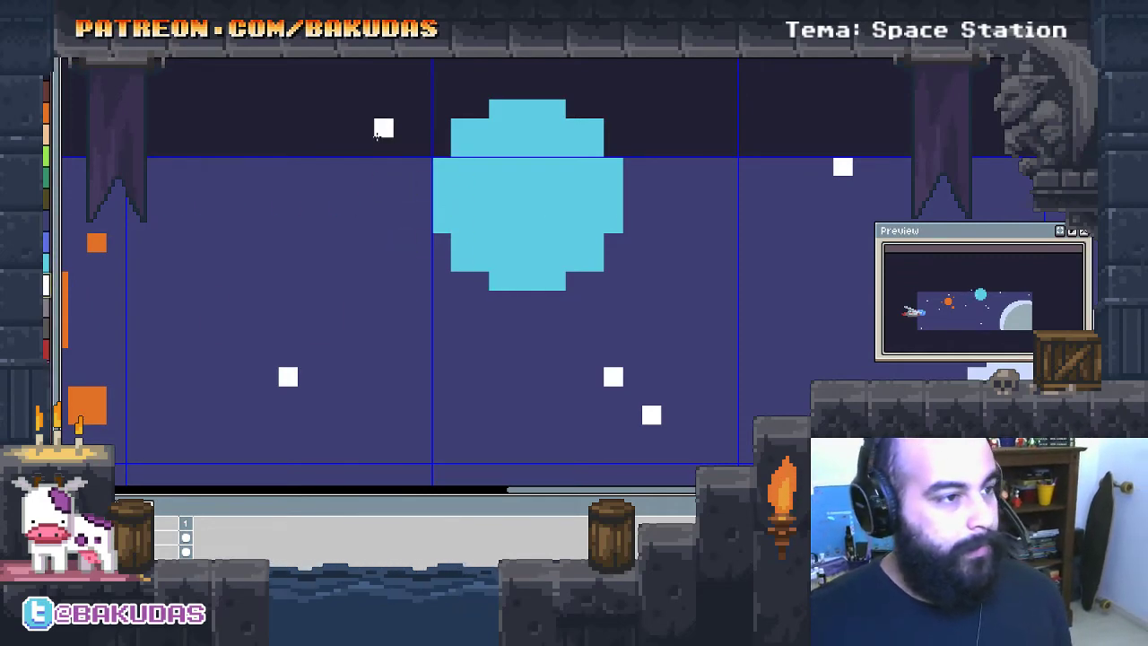
mouse_move(382, 126)
left_mouse_down()
mouse_move(702, 266)
mouse_move(668, 278)
left_mouse_up()
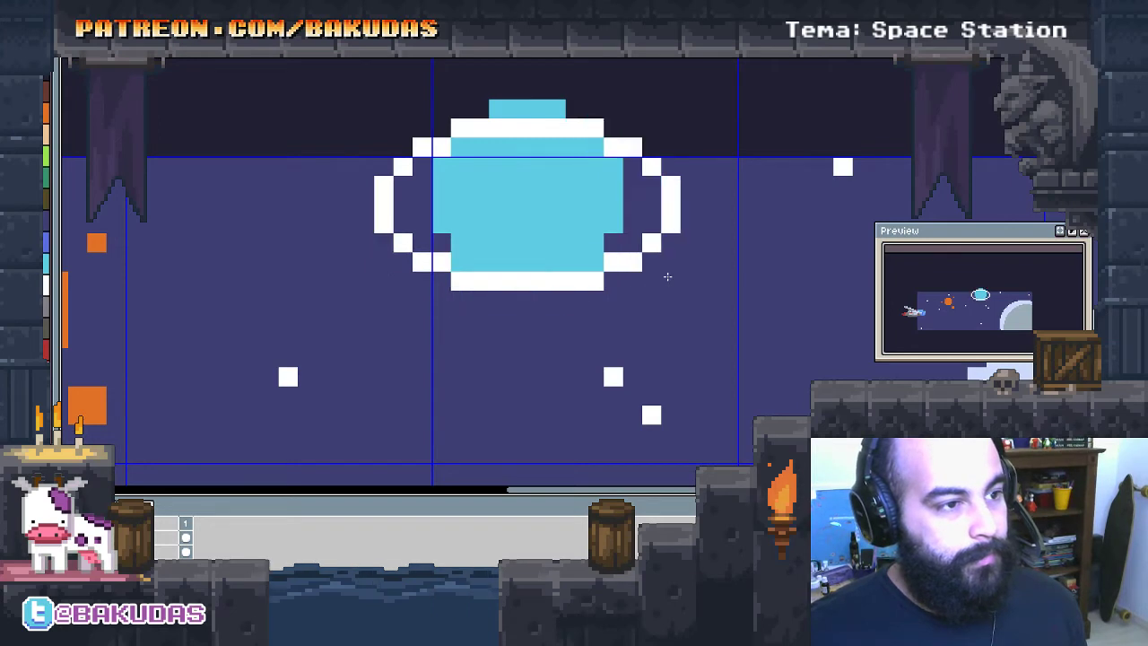
key("ctrl+z")
mouse_move(421, 166)
left_mouse_down()
mouse_move(621, 253)
mouse_move(657, 242)
left_mouse_up()
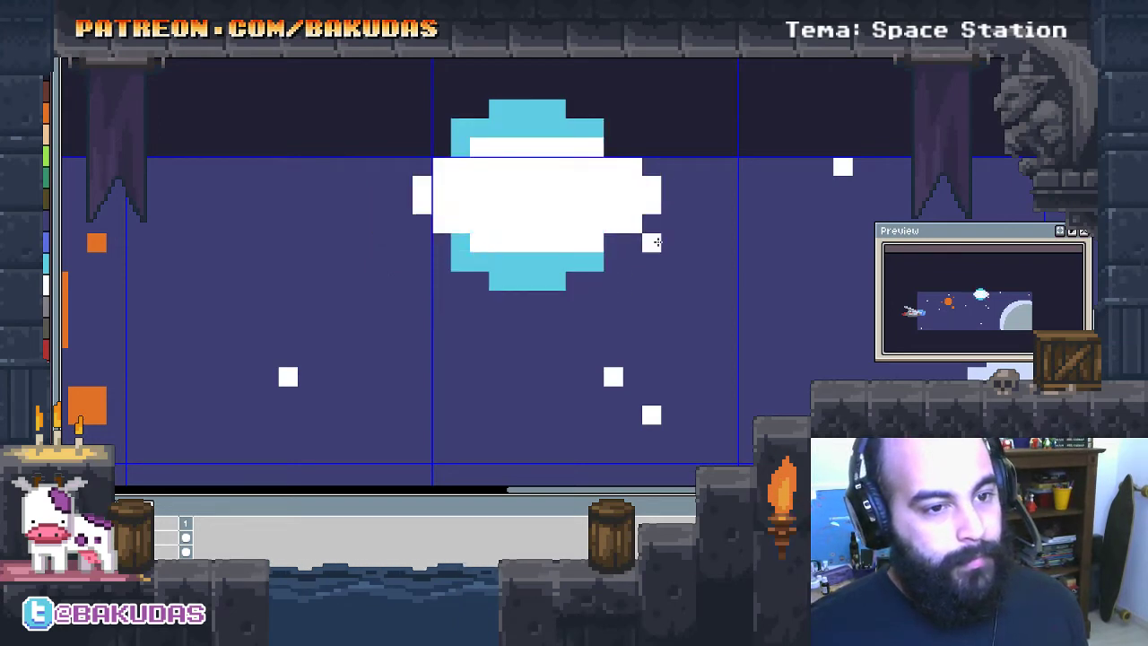
key("ctrl+z")
left_click_drag(397, 162, 661, 234)
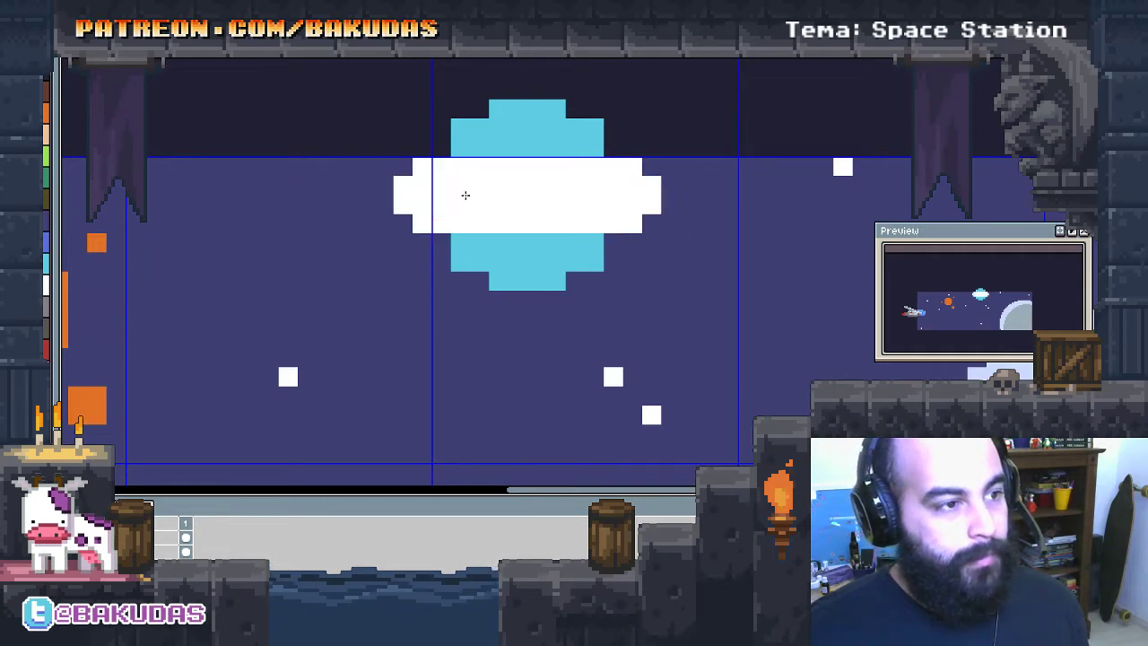
left_click(437, 199)
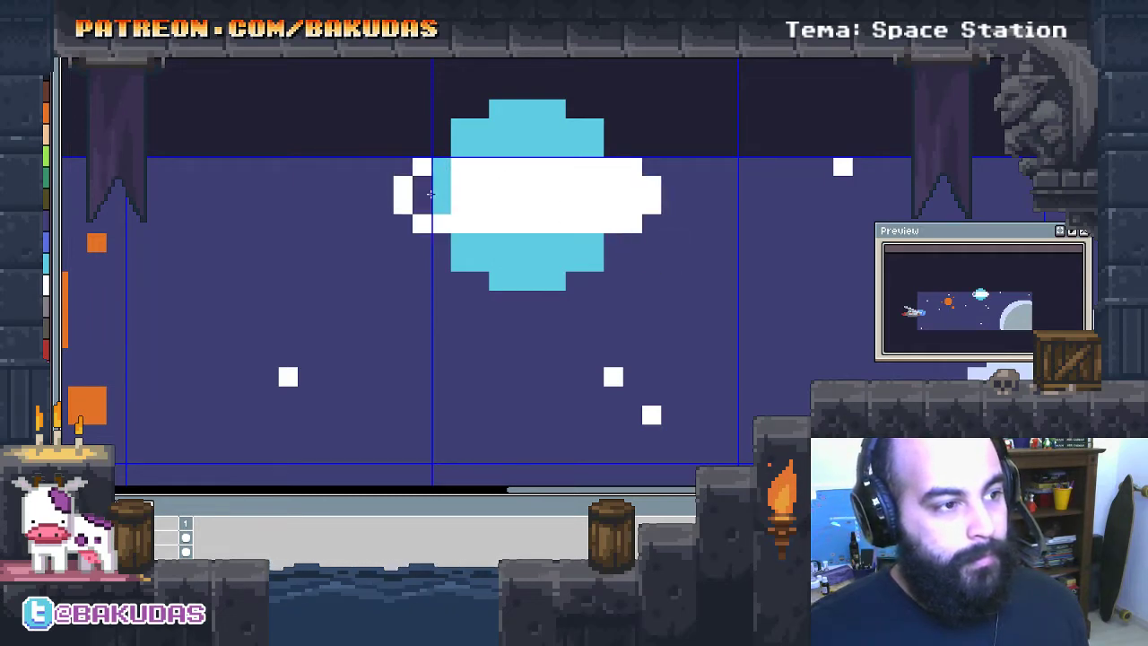
mouse_move(437, 198)
left_mouse_down()
mouse_move(427, 205)
mouse_move(633, 146)
left_mouse_up()
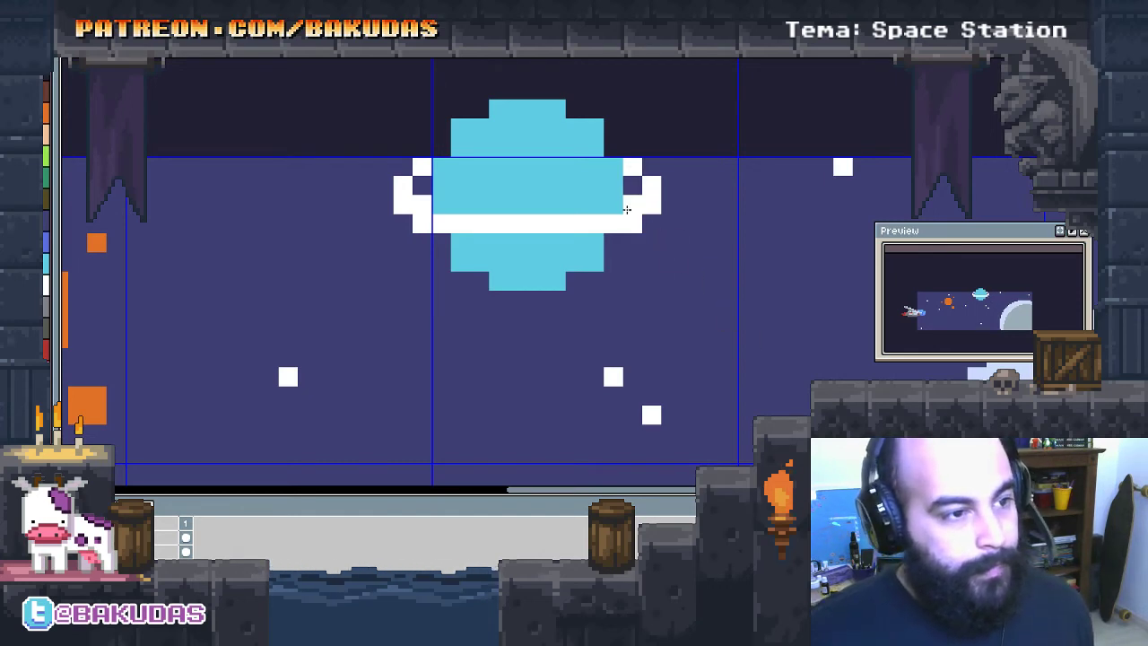
Touch up the ring's right and top edges with white pixels, removing a stray one
left_click_drag(632, 204, 632, 185)
left_click(632, 204)
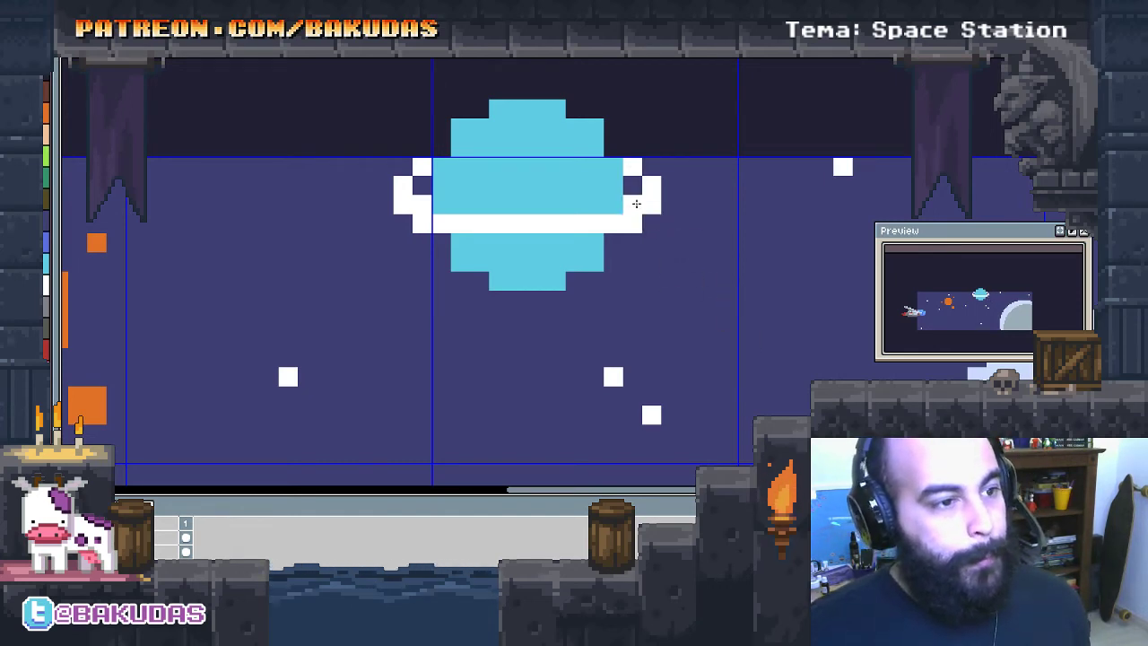
left_click(651, 168)
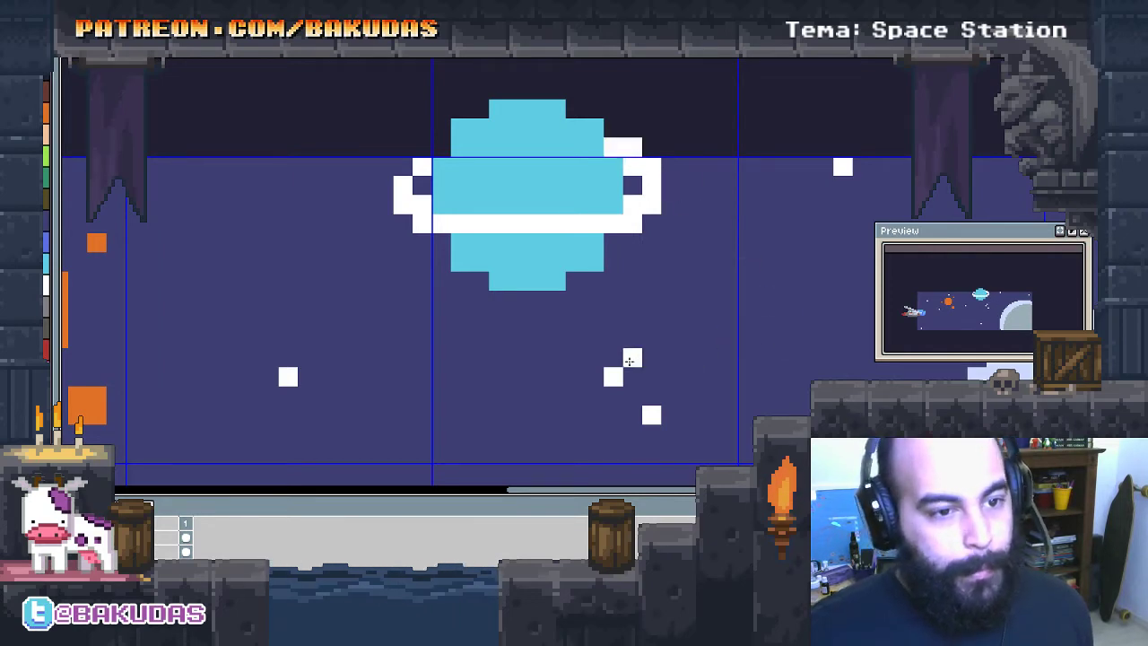
left_click_drag(625, 348, 677, 365)
left_click(474, 165)
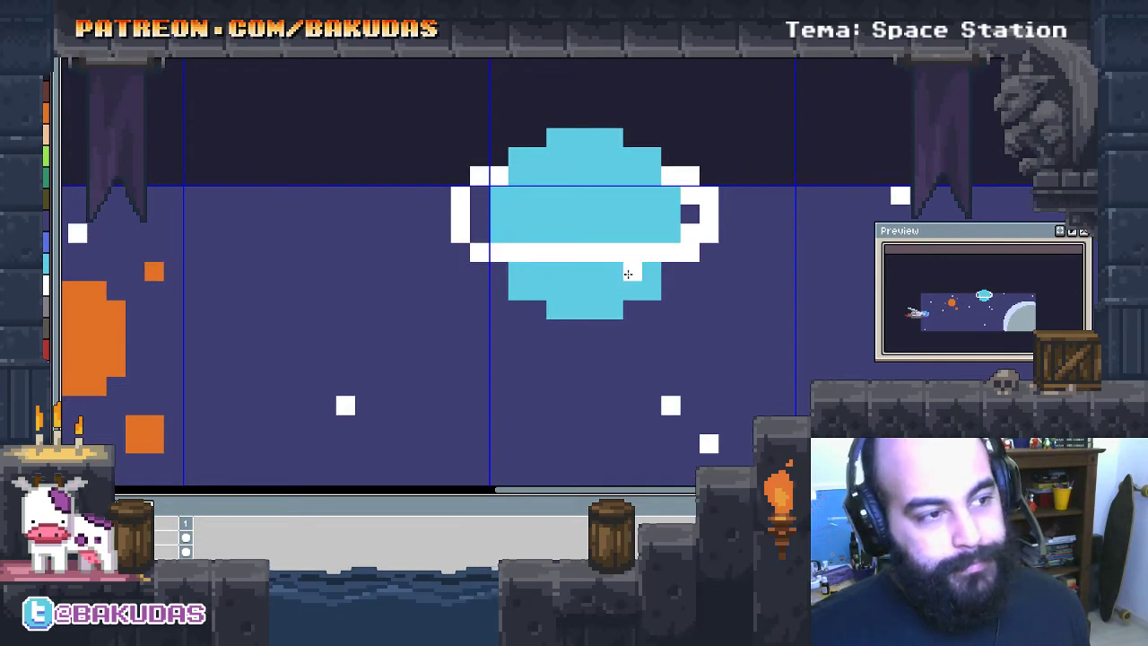
mouse_move(677, 304)
left_mouse_down()
mouse_move(633, 306)
mouse_move(648, 319)
left_mouse_up()
left_click(737, 305)
key("ctrl+z")
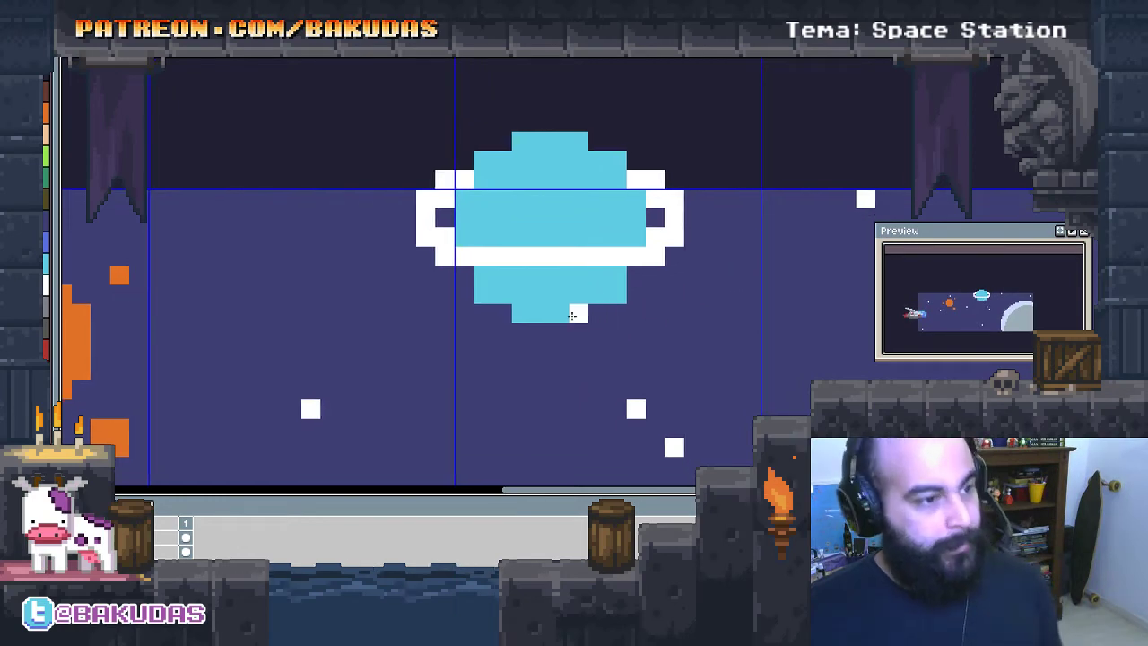
Shade the ringed planet's lower half darker blue, undoing the strokes across its cyan band
mouse_move(549, 287)
left_mouse_down()
mouse_move(566, 295)
mouse_move(511, 287)
mouse_move(566, 309)
mouse_move(628, 291)
mouse_move(617, 300)
left_mouse_up()
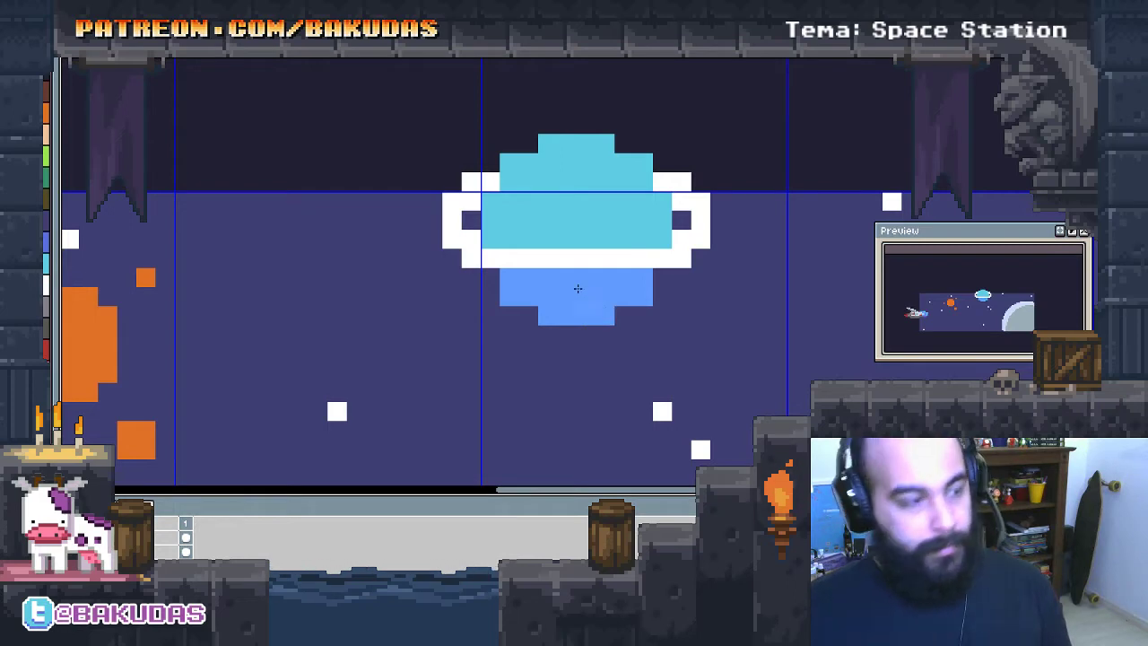
mouse_move(511, 239)
left_mouse_down()
mouse_move(484, 239)
mouse_move(596, 244)
left_mouse_up()
left_click(659, 239)
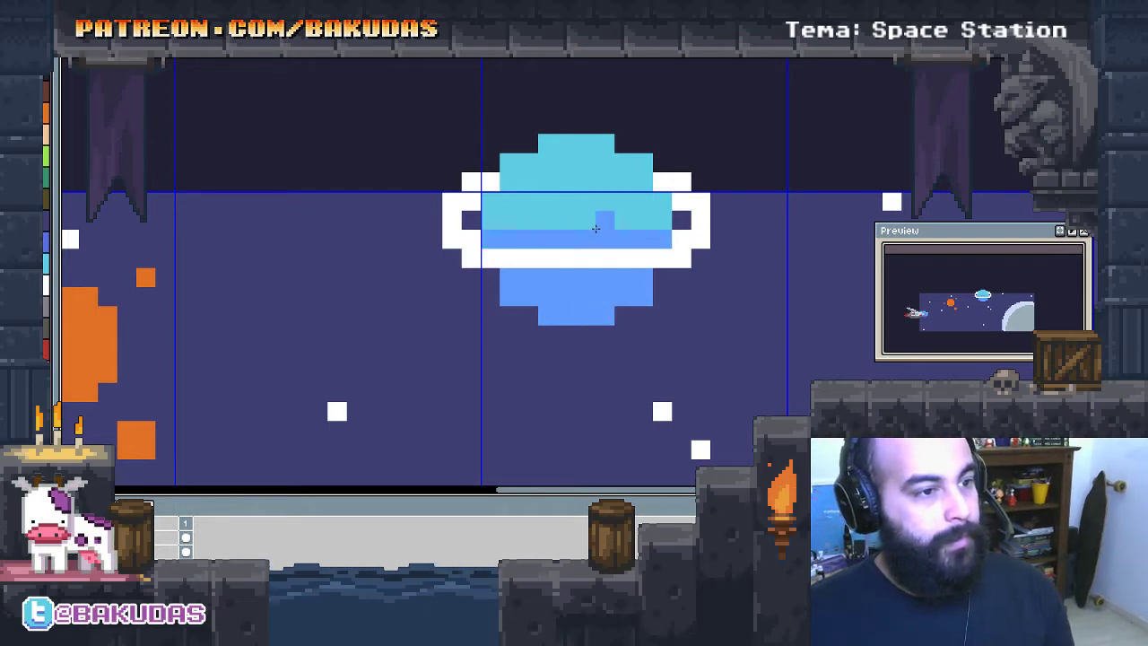
left_click_drag(574, 219, 651, 220)
left_click(660, 219)
left_click(644, 202)
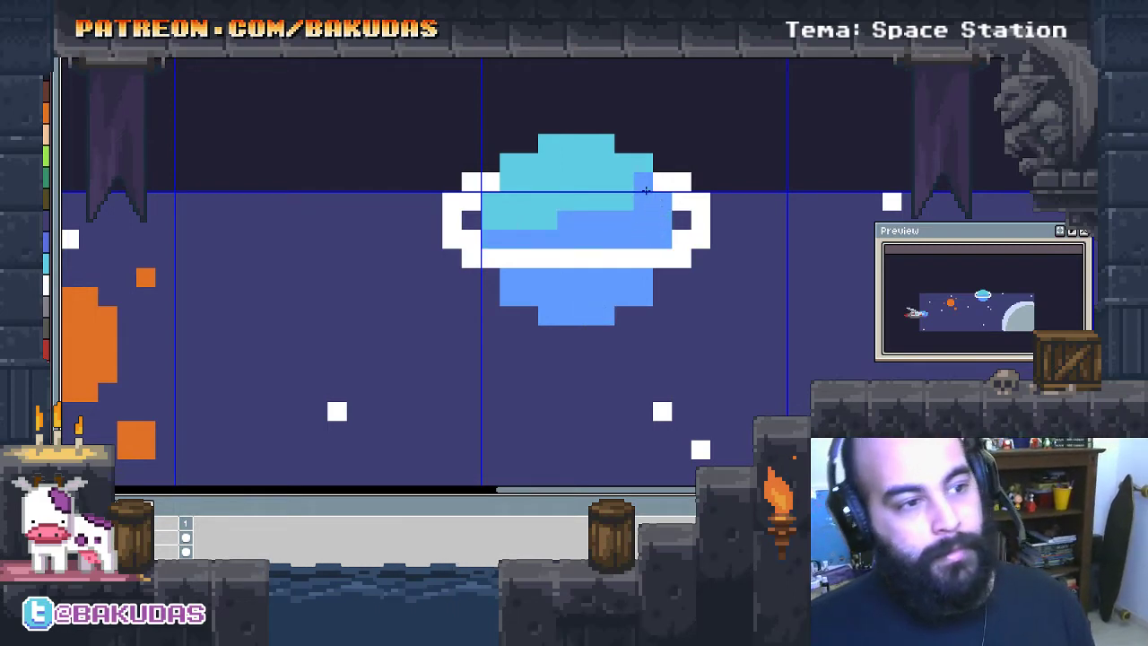
left_click(625, 202)
key("ctrl+z")
key("ctrl+z")
key("ctrl+z")
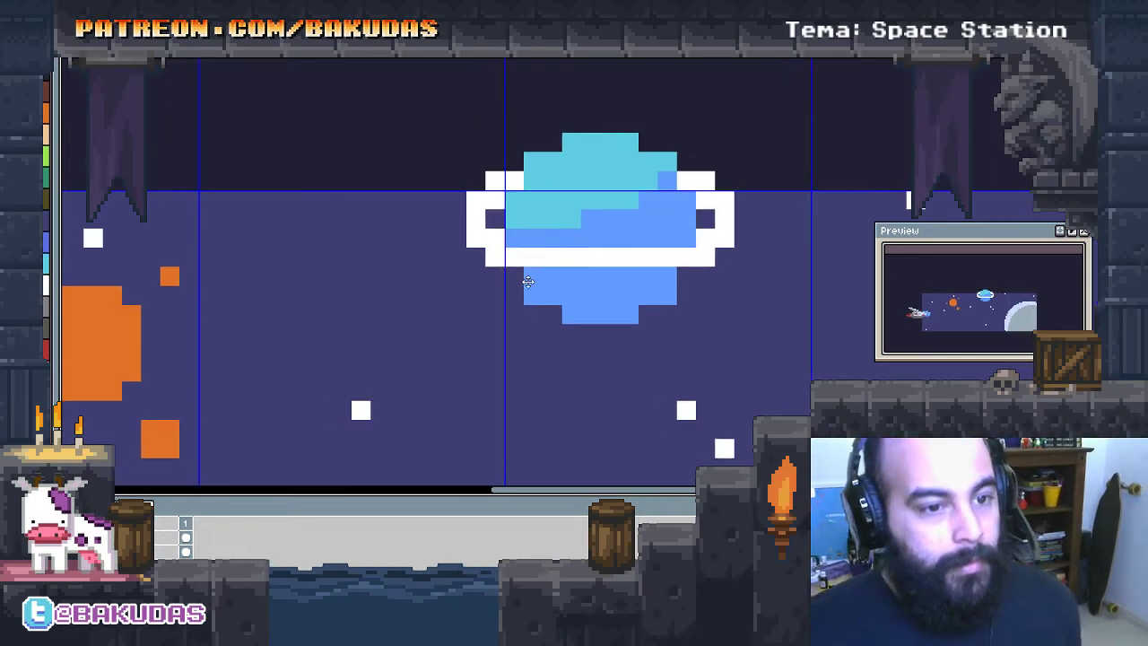
key("ctrl+z")
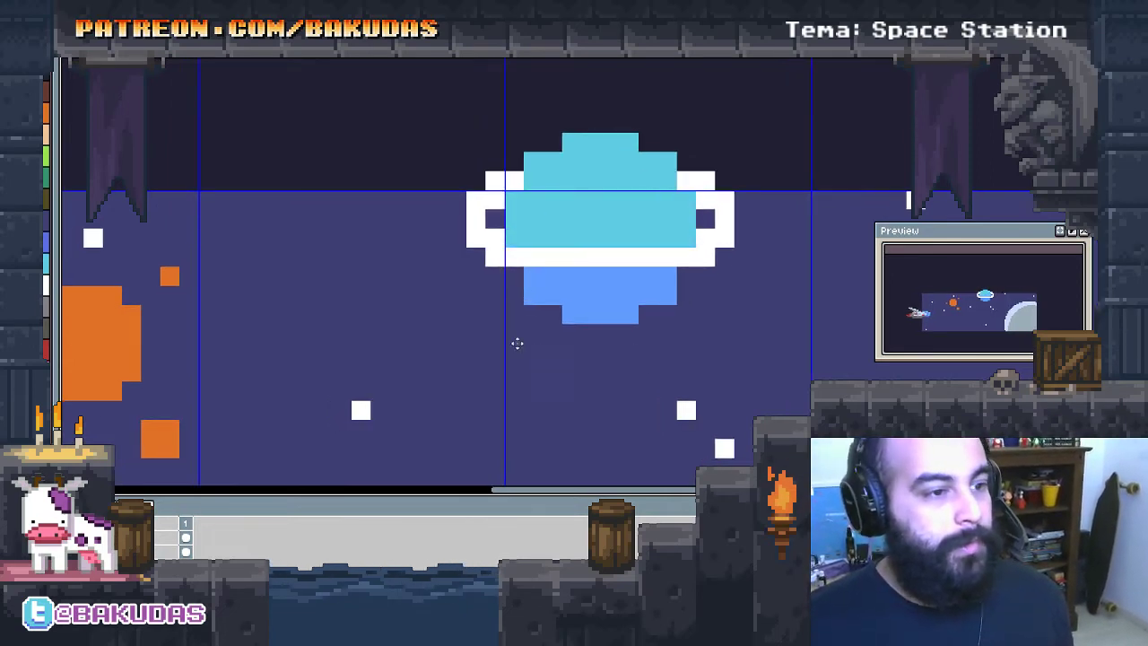
Paint darker orange shading on the orange planet's lower-left
left_click_drag(515, 341, 744, 296)
left_click_drag(452, 326, 514, 311)
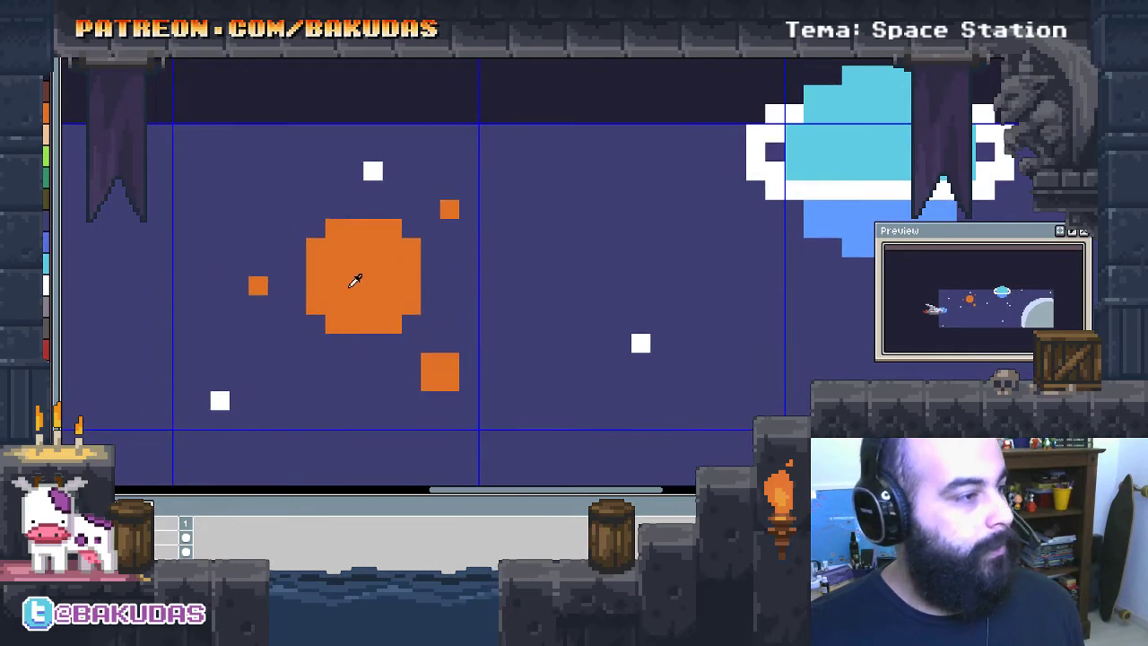
mouse_move(328, 287)
left_mouse_down()
mouse_move(391, 319)
mouse_move(369, 305)
mouse_move(435, 319)
left_mouse_up()
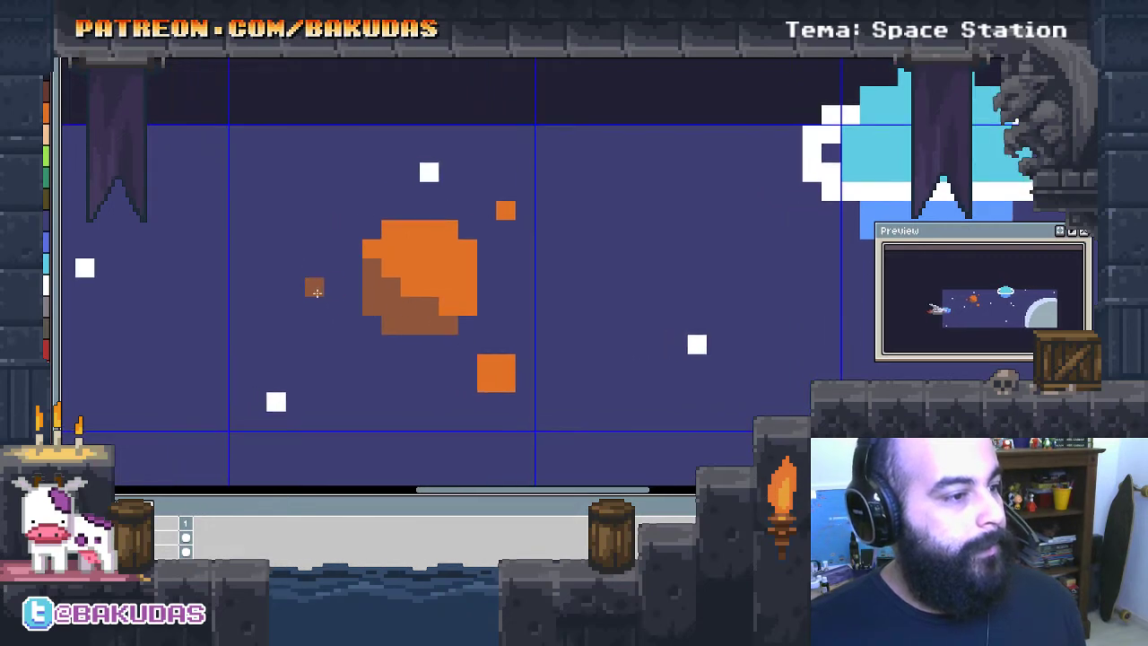
Zoom out and re-centre the view on the whole space scene
left_click_drag(662, 273, 594, 312)
scroll(593, 312, "down", 1)
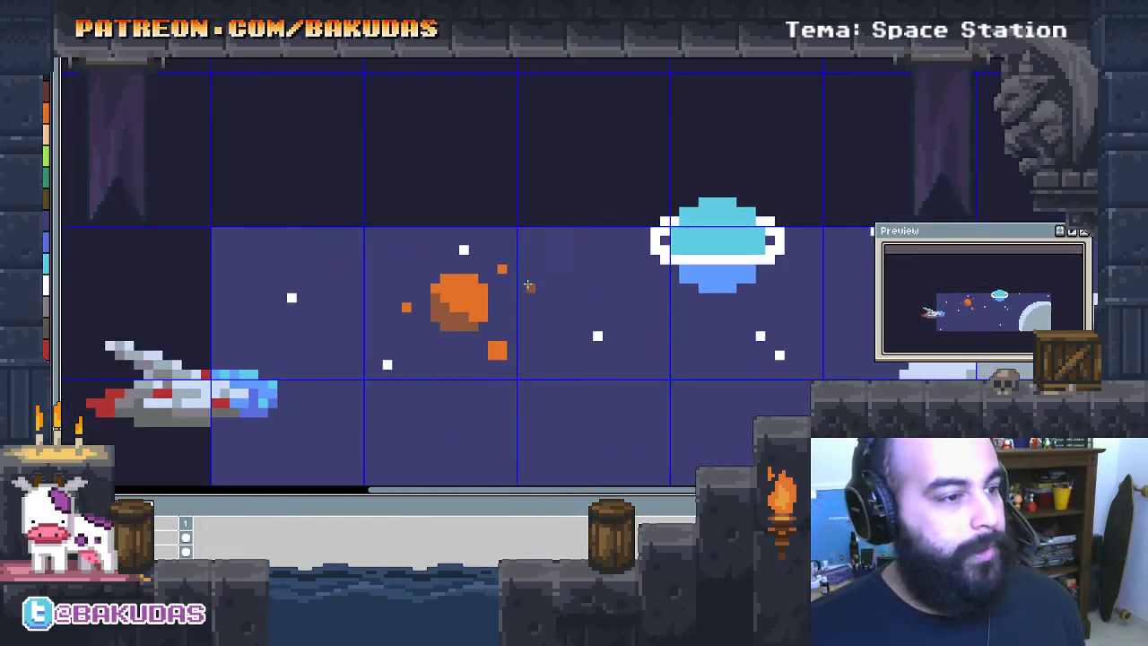
mouse_move(563, 266)
left_mouse_down()
mouse_move(443, 215)
mouse_move(495, 235)
mouse_move(600, 233)
left_mouse_up()
scroll(599, 234, "down", 1)
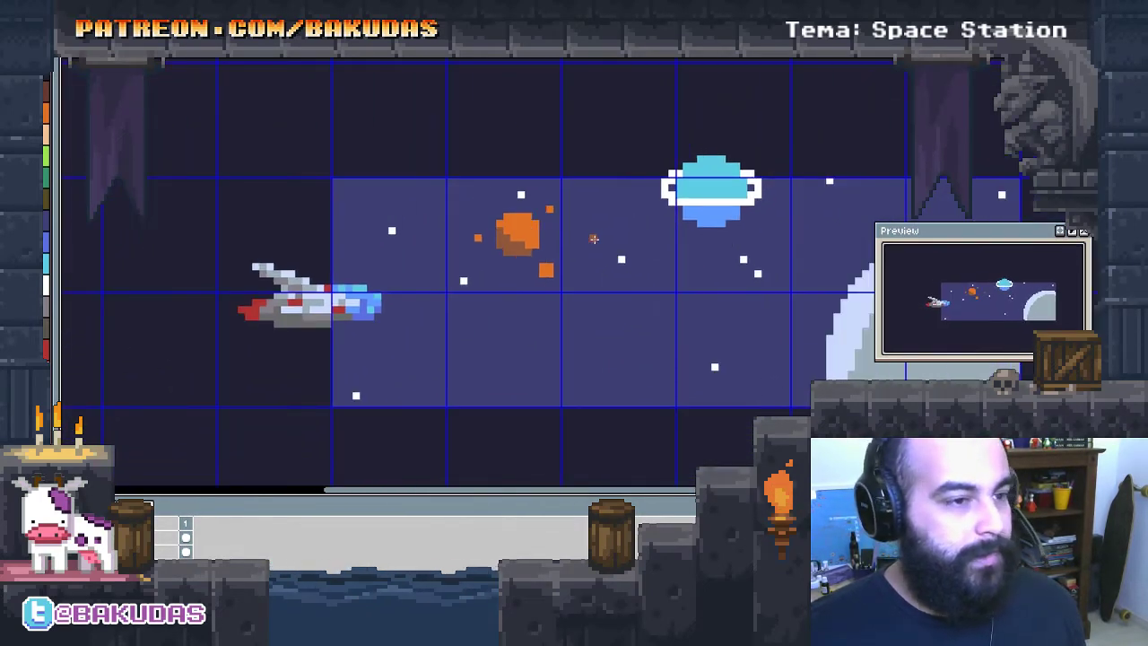
mouse_move(676, 207)
left_mouse_down()
mouse_move(653, 240)
mouse_move(517, 273)
left_mouse_up()
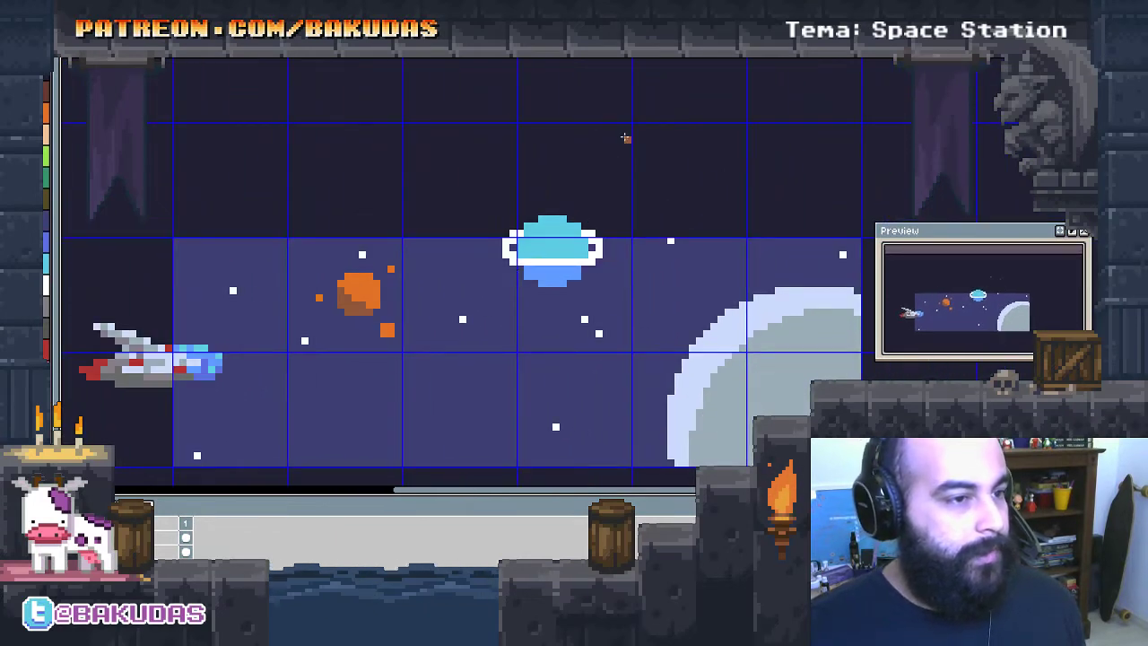
Sketch brown strokes above the ringed planet, then undo them
left_click_drag(620, 95, 604, 185)
left_click_drag(590, 138, 596, 192)
left_click_drag(650, 162, 607, 191)
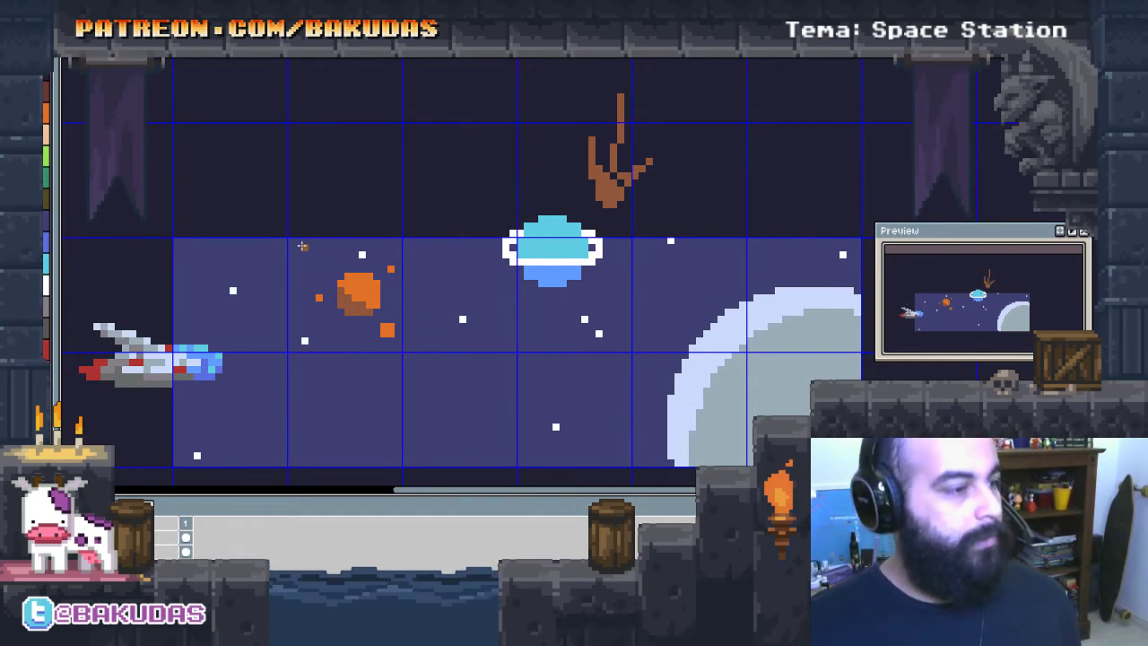
key("ctrl+z")
key("ctrl+z")
key("ctrl+z")
scroll(569, 320, "down", 2)
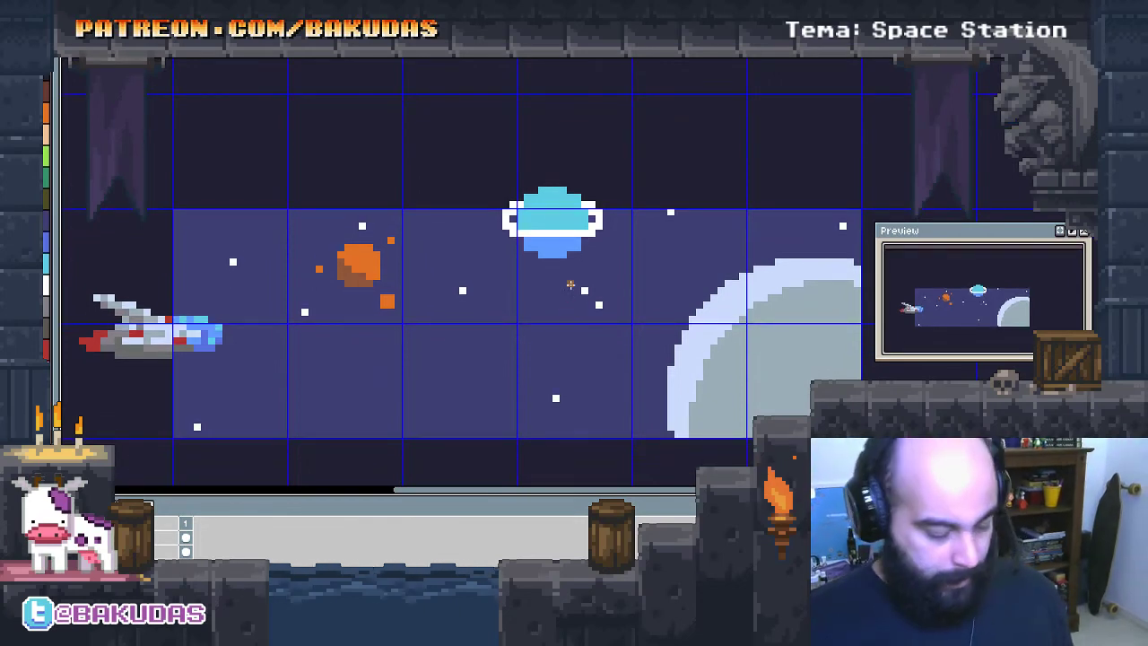
right_click(158, 490)
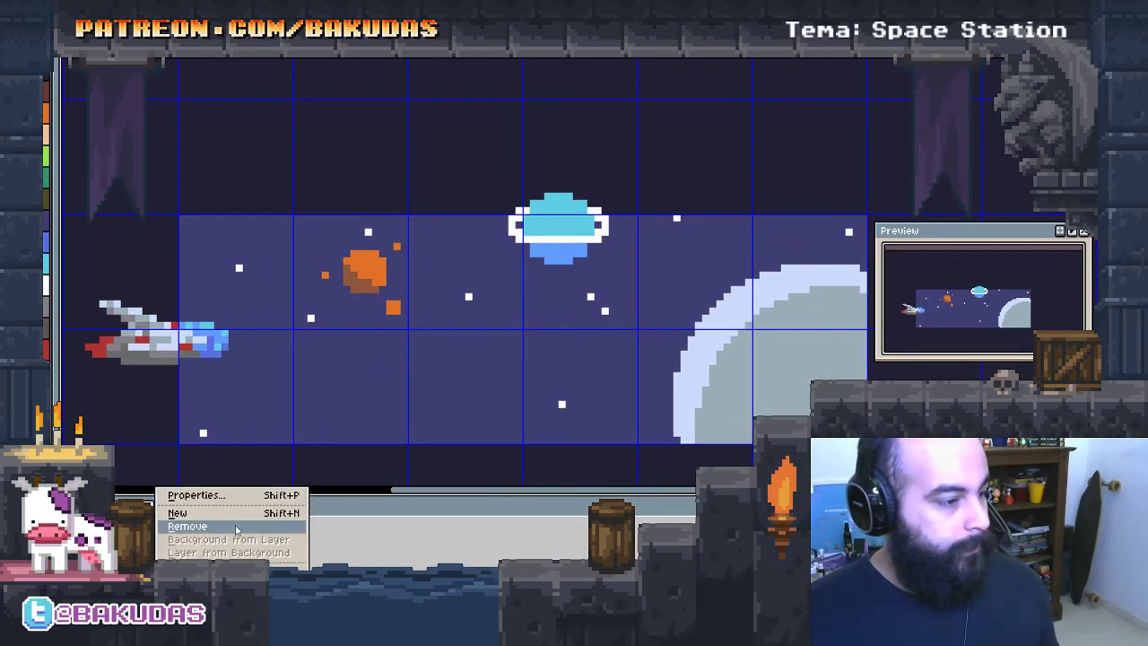
key("Escape")
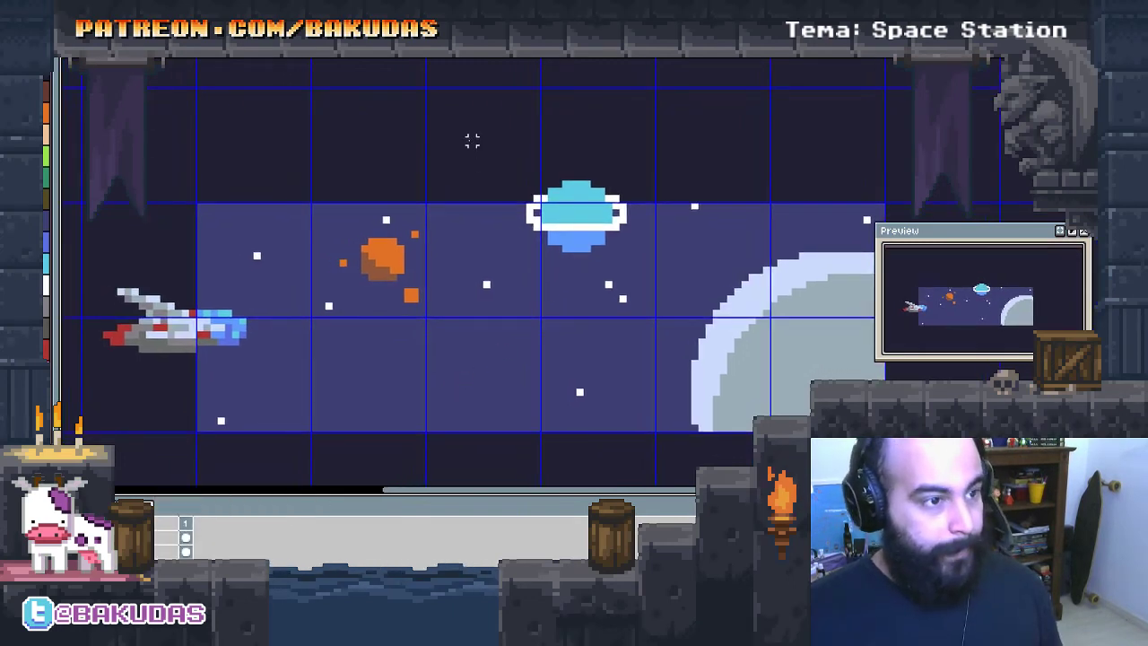
mouse_move(484, 140)
left_mouse_down()
mouse_move(645, 258)
mouse_move(565, 191)
left_mouse_up()
left_click(579, 269)
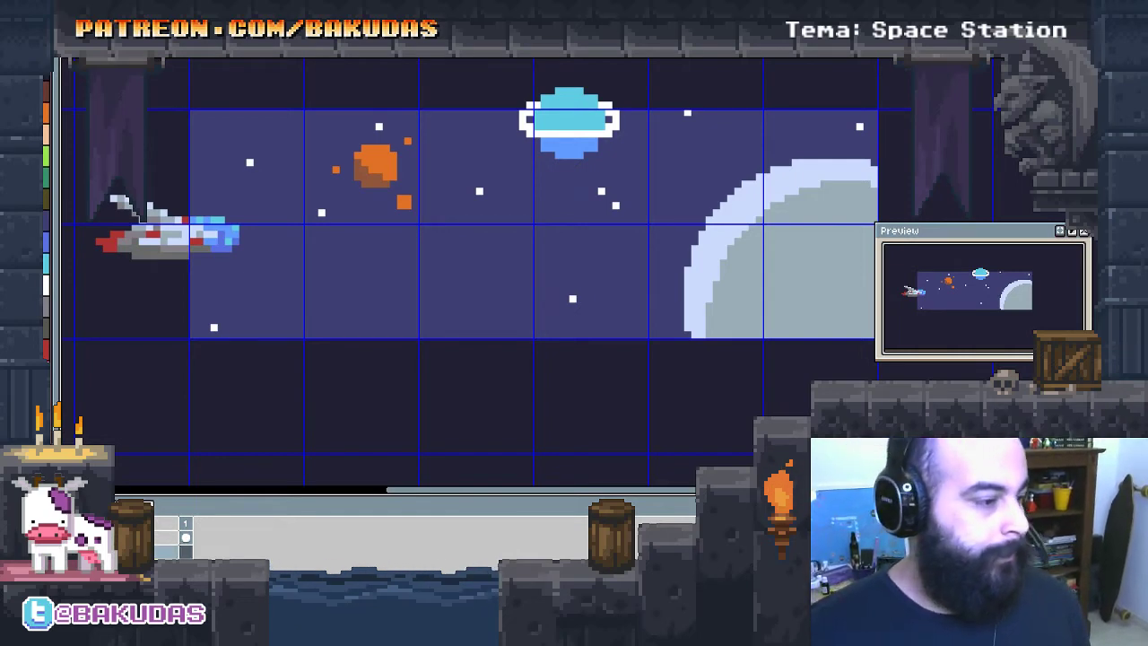
Rename the two layers to 'Fondo' and 'skaech'
double_click(166, 551)
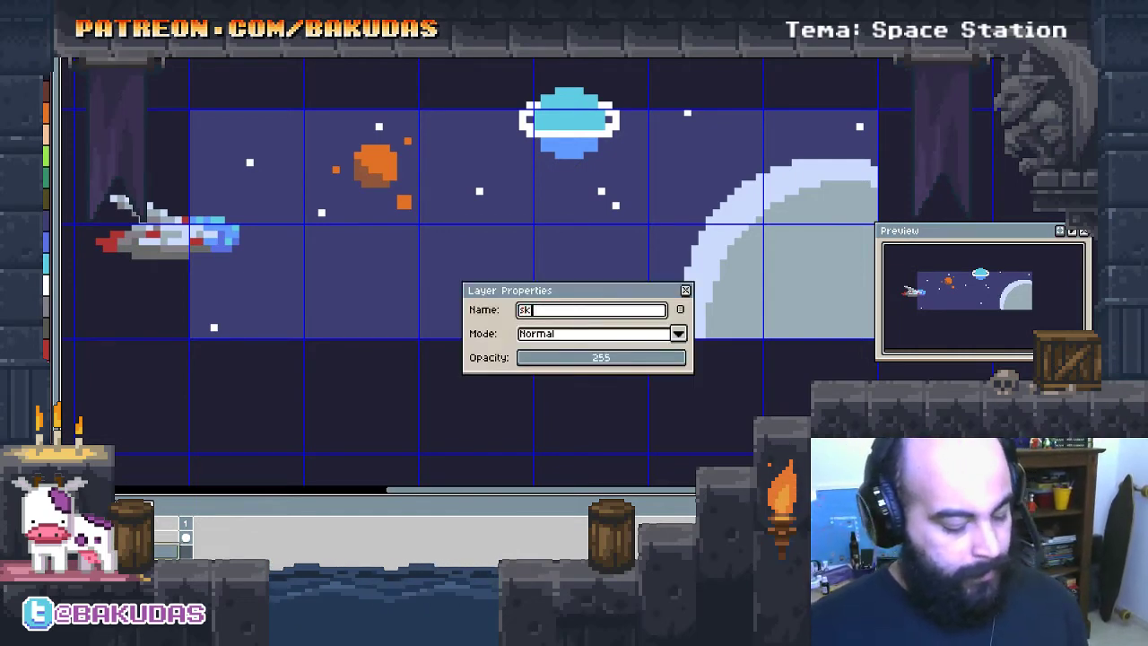
type("Fondo")
key("Return")
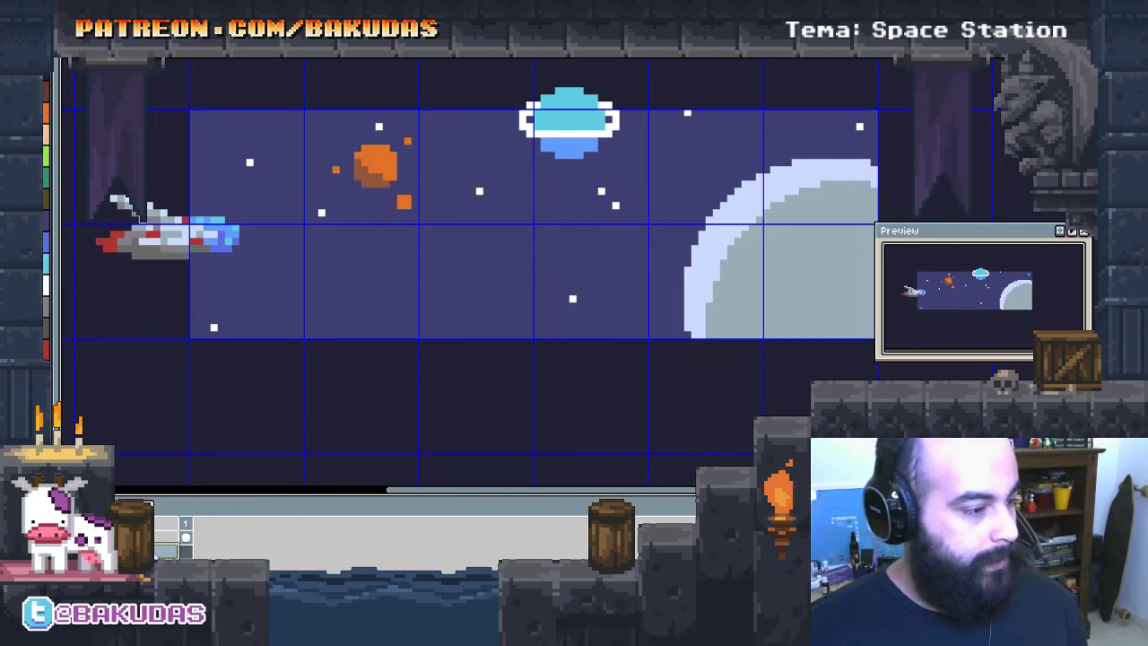
double_click(167, 550)
type("skae")
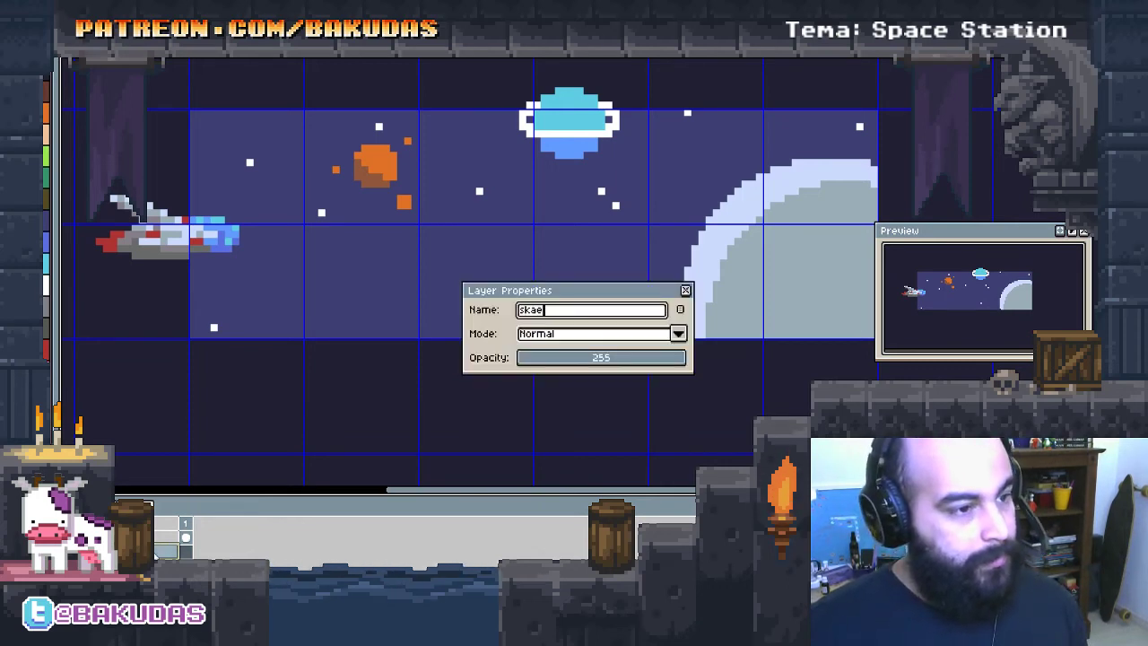
type("ch")
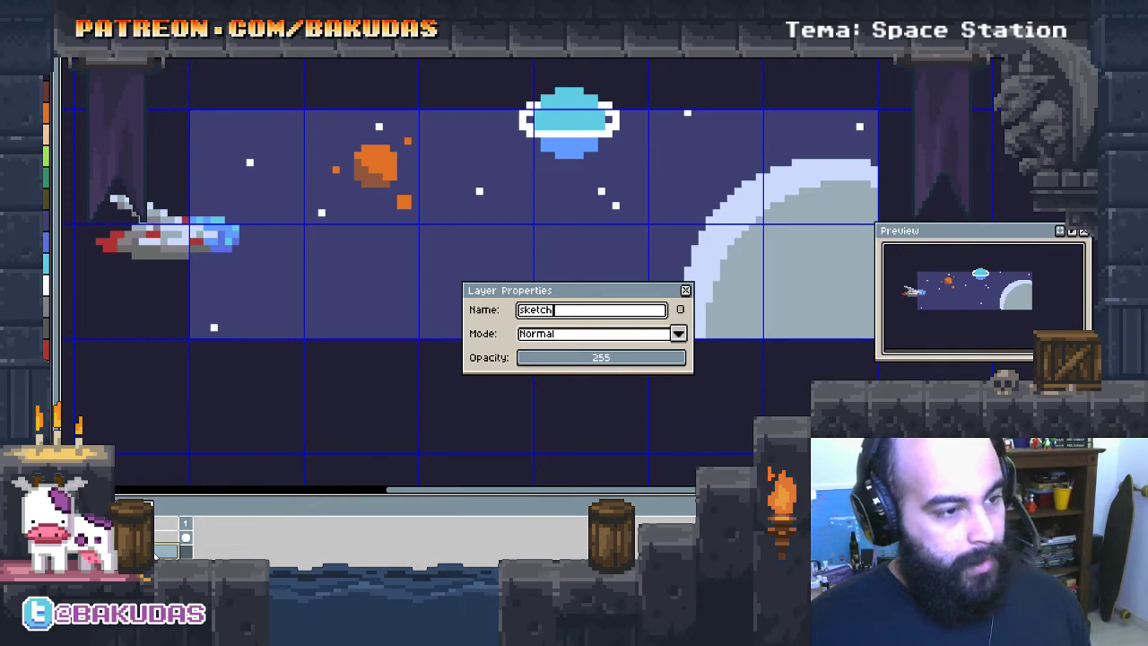
key("Return")
left_click_drag(472, 278, 579, 340)
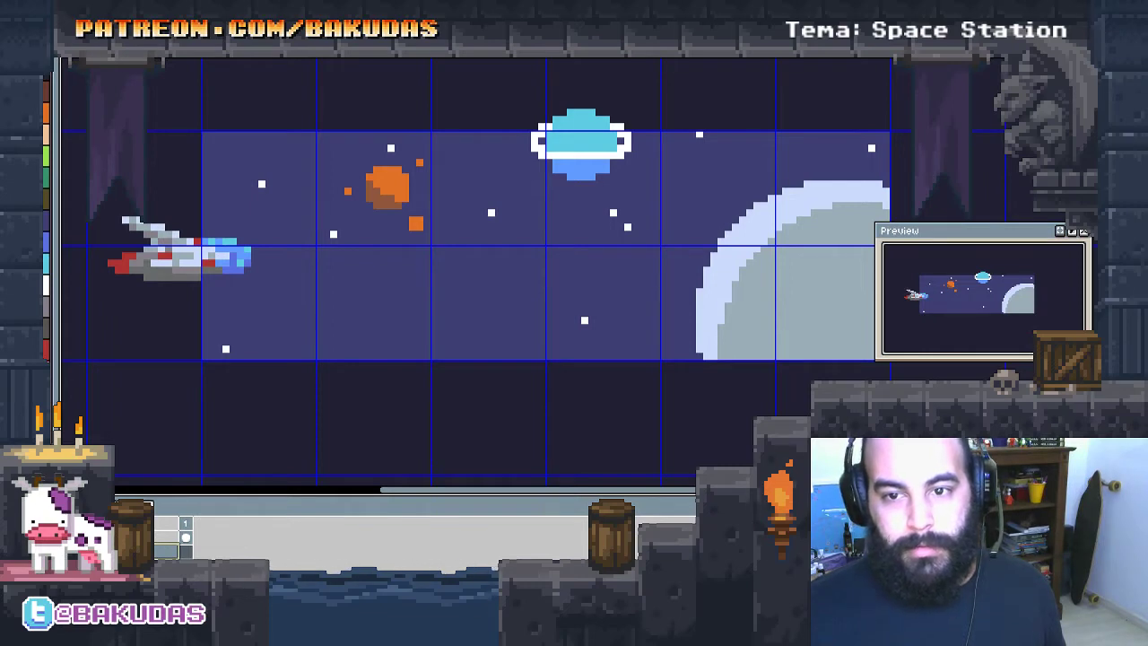
Hide the timeline and pan the zoomed view over toward the moon
scroll(423, 395, "up", 1)
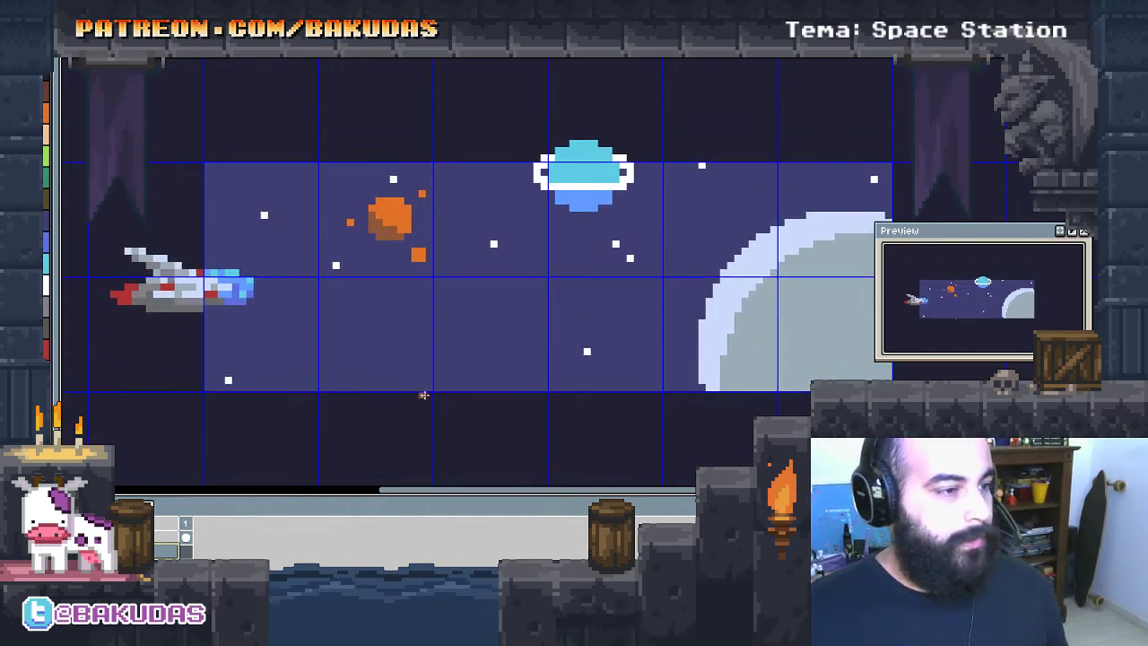
key("Tab")
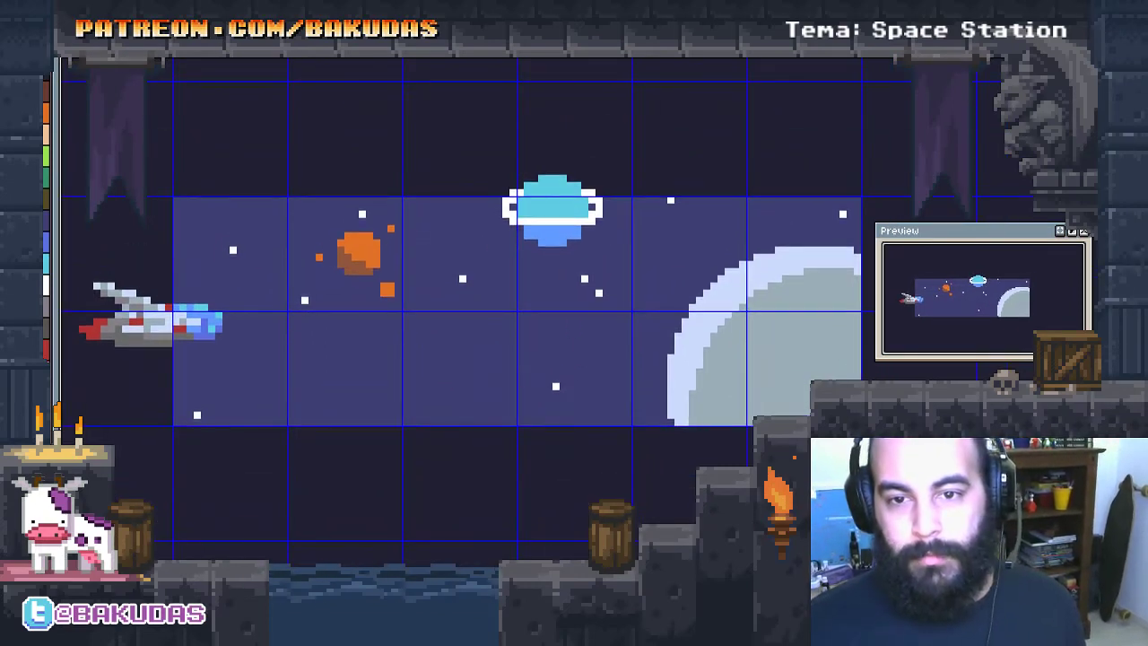
left_click_drag(438, 305, 459, 296)
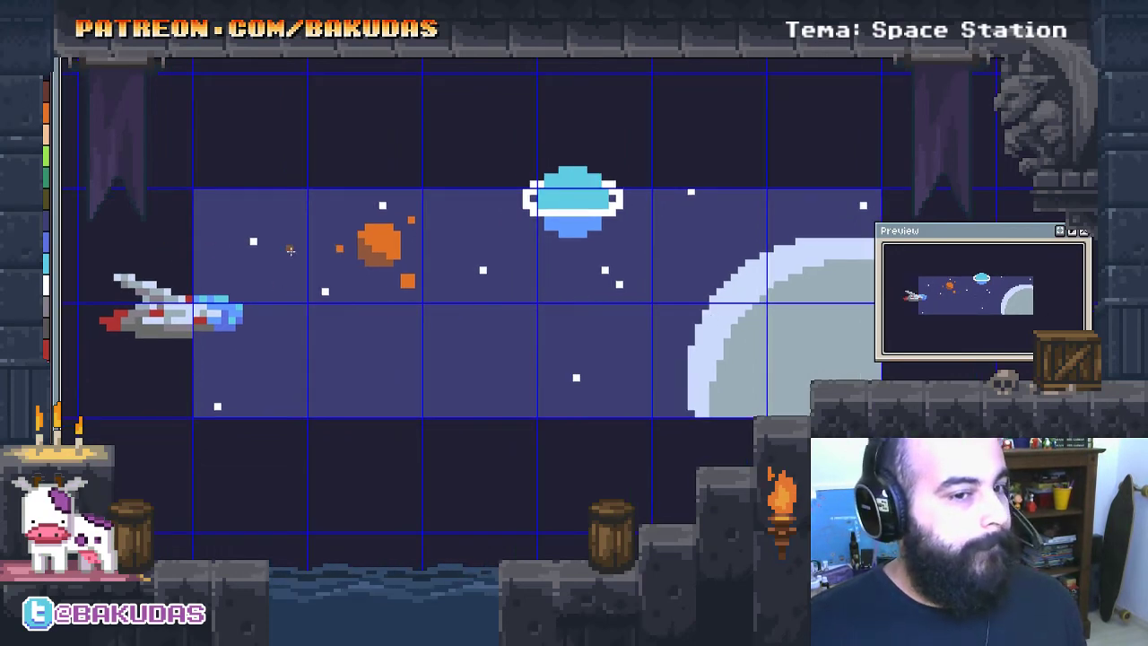
left_click_drag(289, 250, 335, 249)
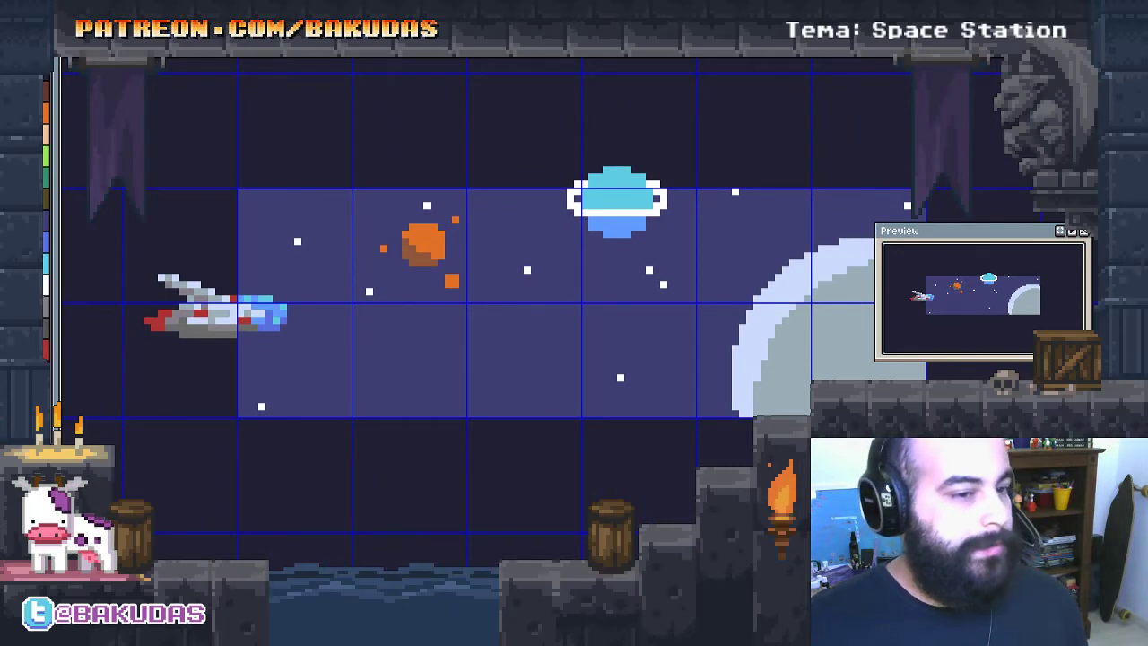
scroll(630, 304, "up", 1)
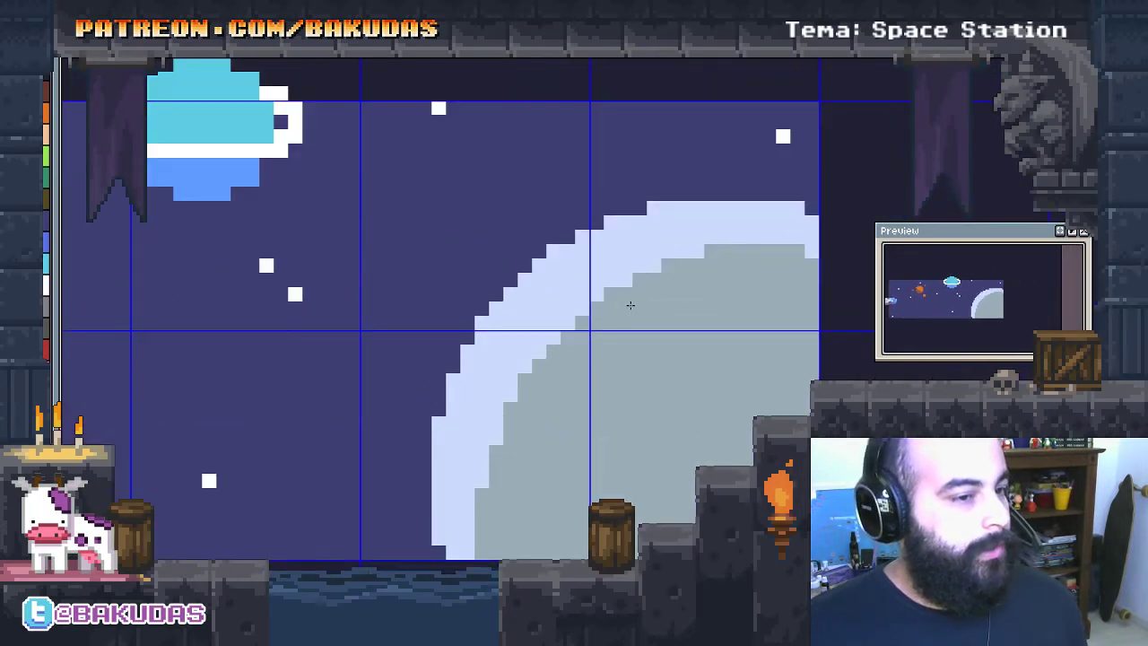
left_click_drag(524, 323, 571, 317)
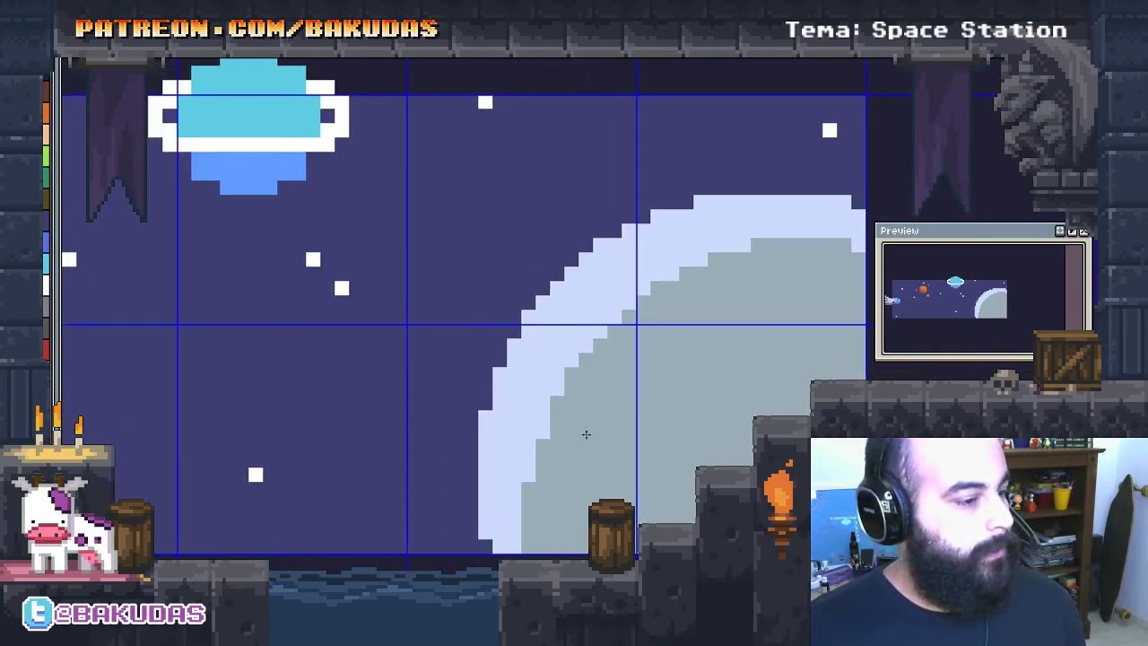
key("Tab")
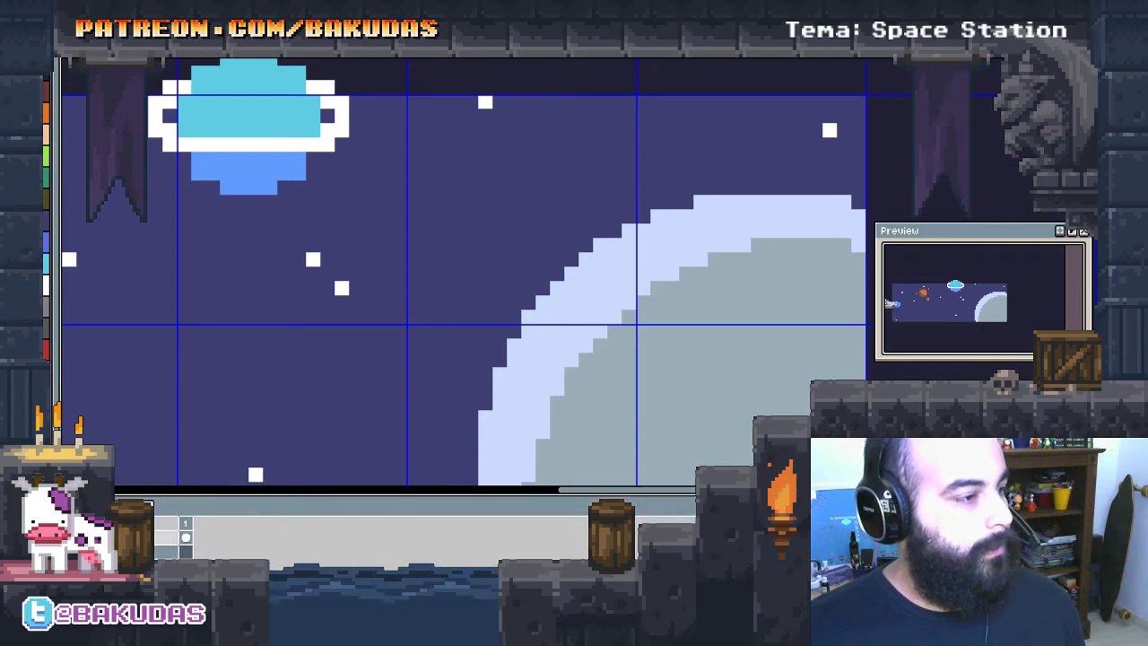
key("Tab")
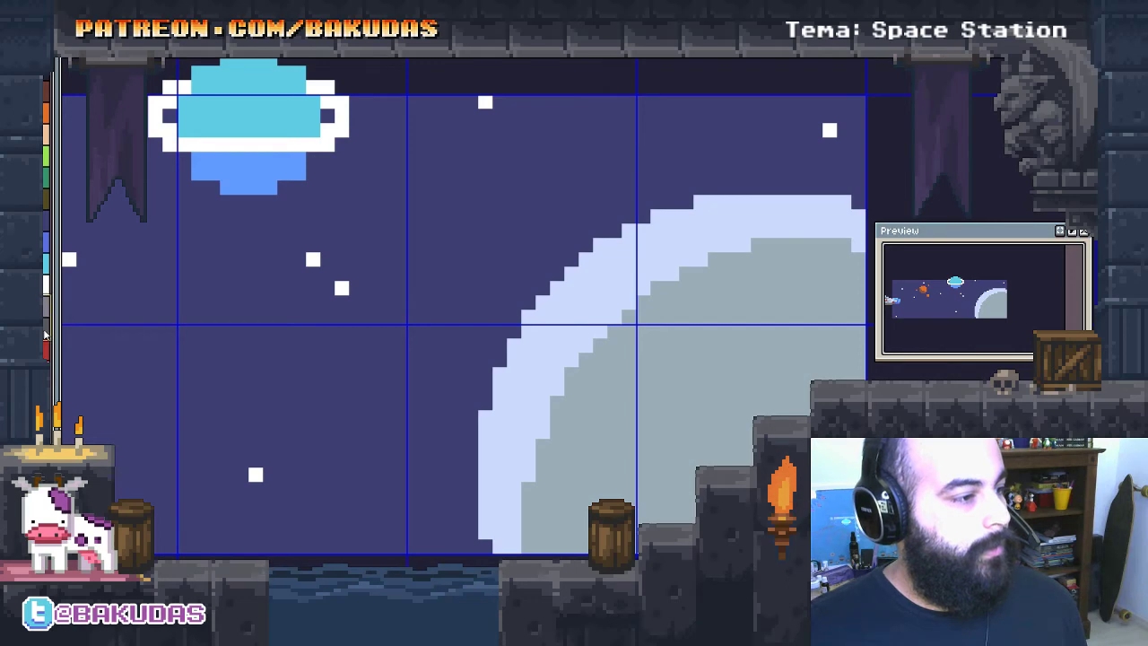
Zoom out and centre the full scene, spaceship at left included
left_click_drag(189, 346, 388, 332)
scroll(388, 332, "down", 2)
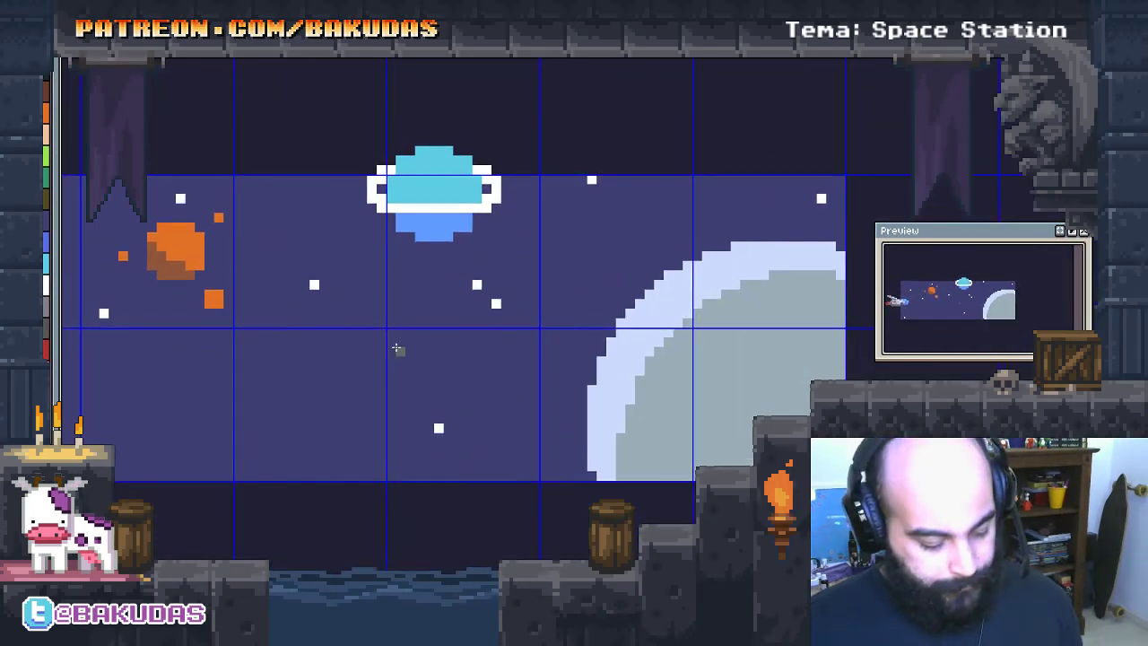
left_click_drag(470, 309, 475, 329)
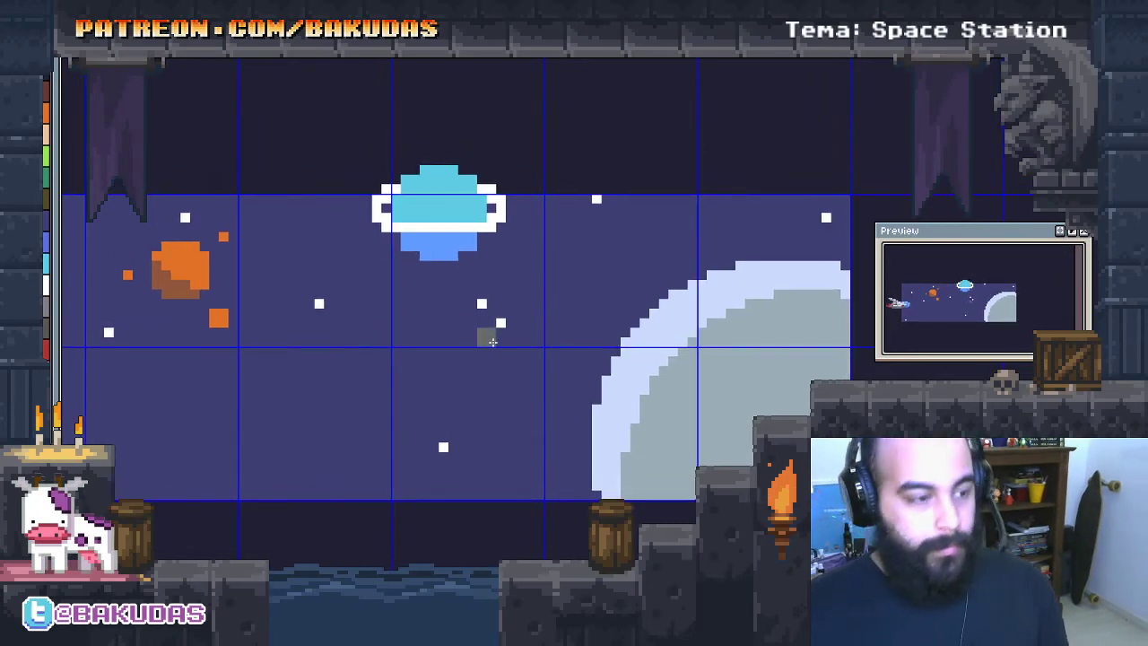
left_click_drag(582, 343, 567, 360)
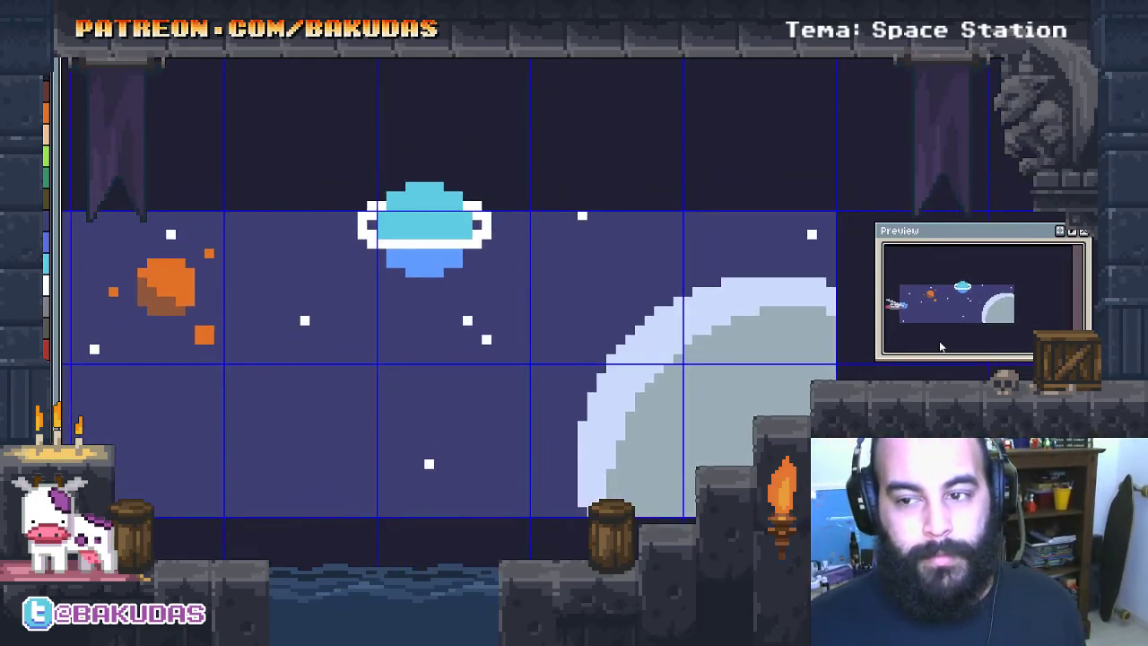
scroll(510, 334, "down", 2)
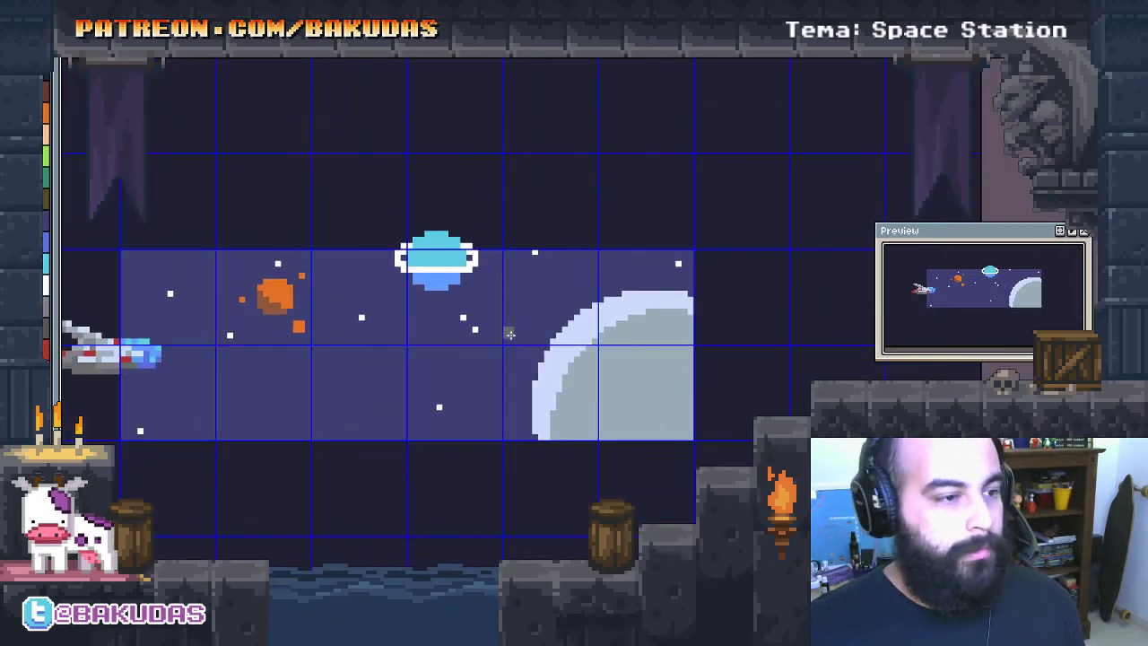
left_click_drag(510, 334, 532, 329)
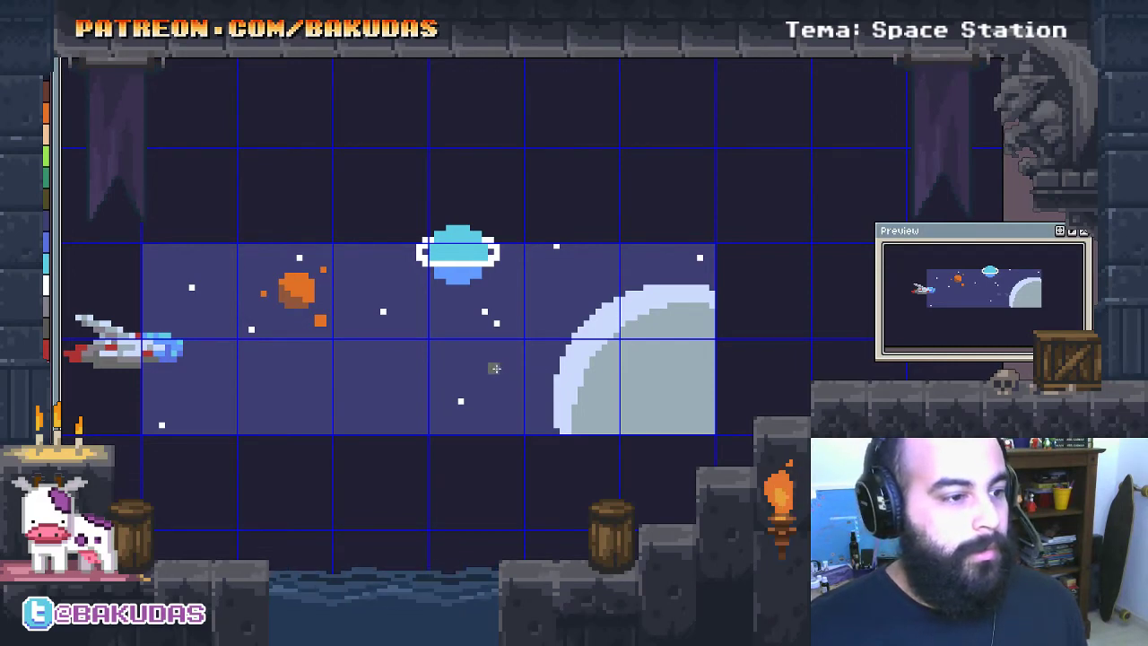
Draw a long grey diagonal line rising up-right and thicken it into a wide beam
left_click_drag(507, 359, 642, 225)
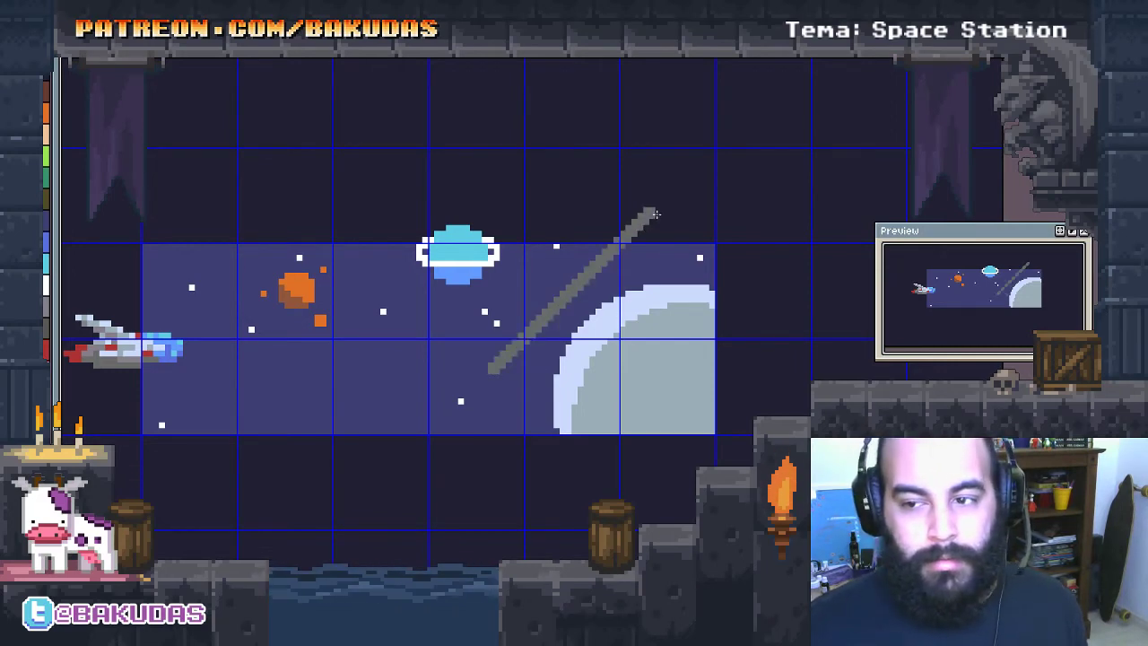
scroll(547, 305, "up", 1)
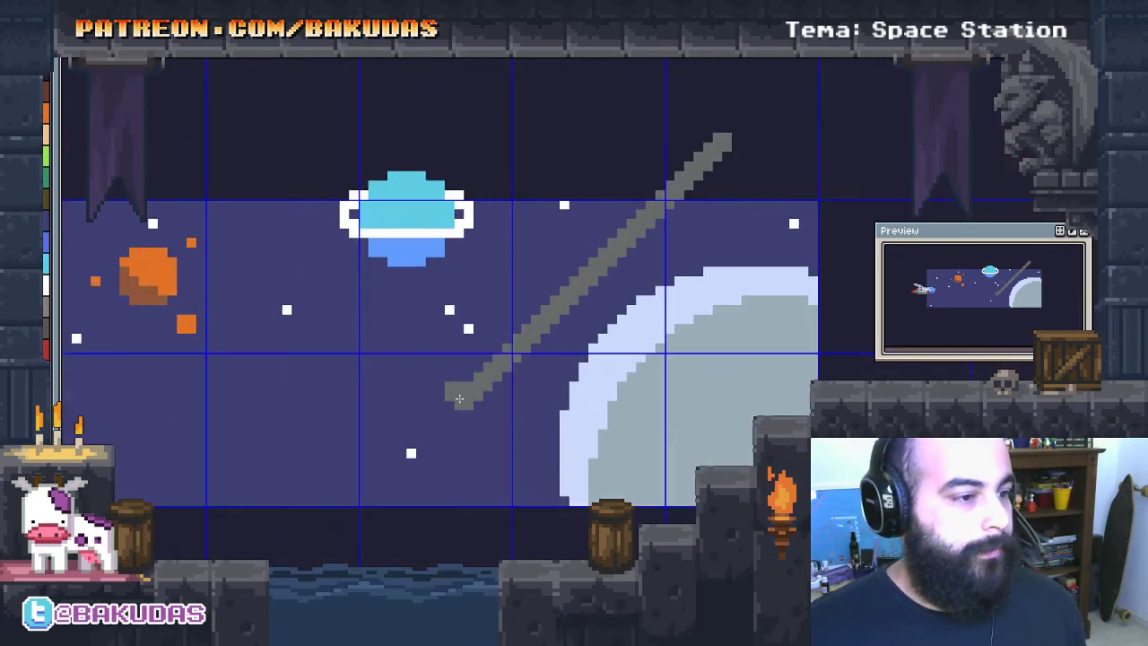
left_click_drag(463, 390, 607, 231)
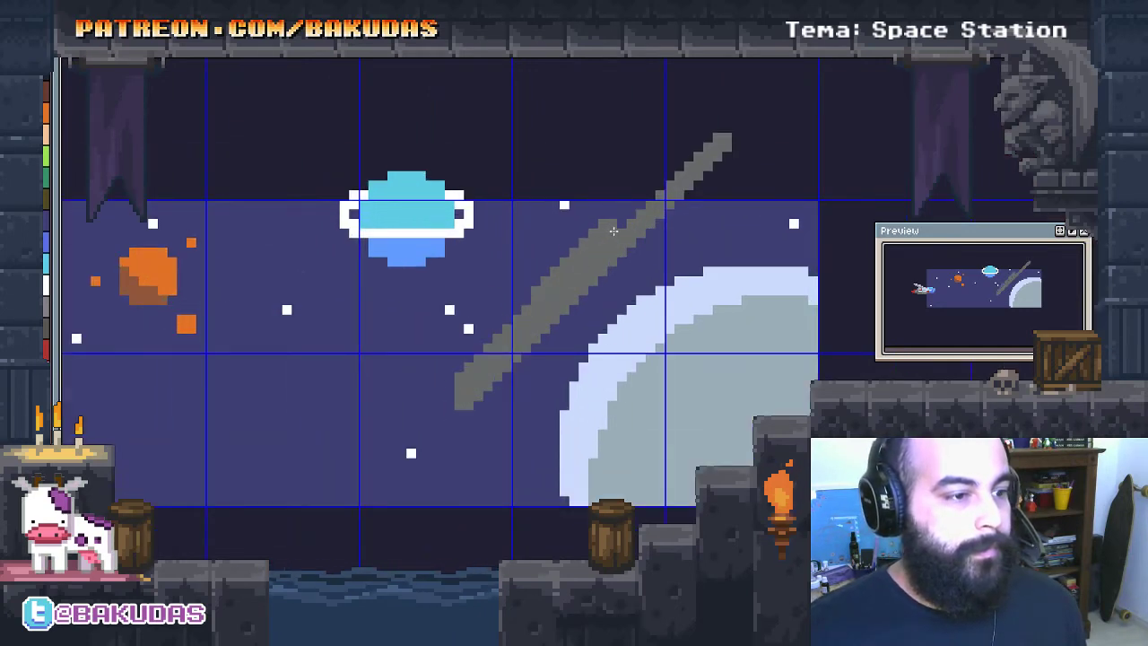
left_click_drag(468, 405, 638, 258)
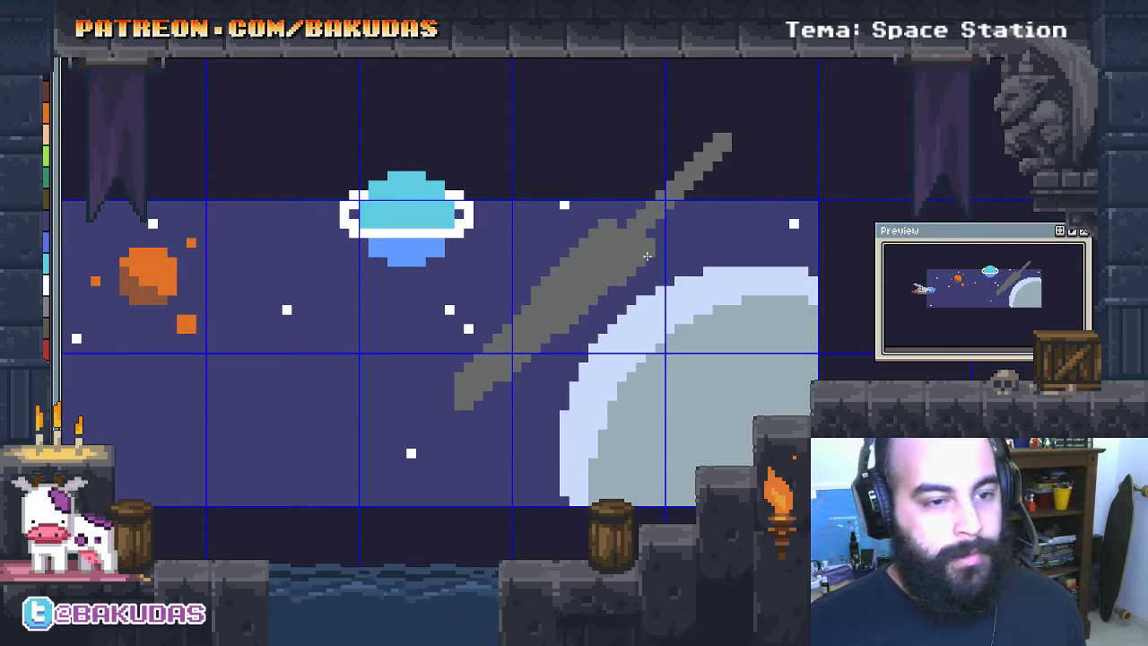
mouse_move(644, 256)
left_mouse_down()
mouse_move(617, 287)
mouse_move(650, 194)
mouse_move(681, 170)
left_mouse_up()
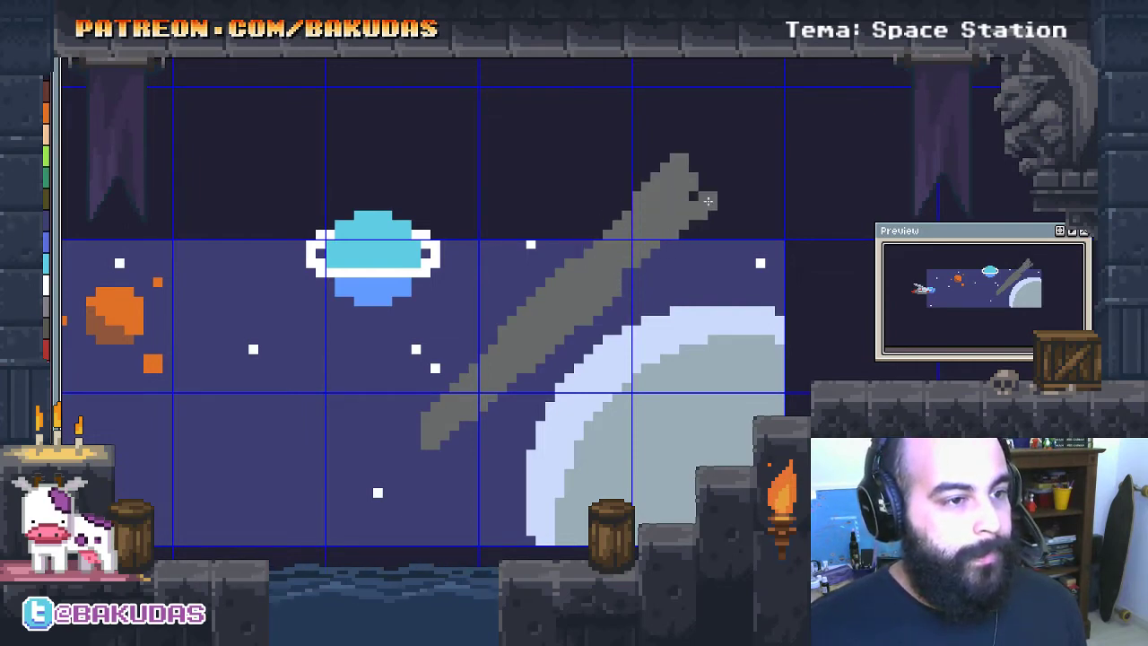
left_click_drag(616, 281, 705, 176)
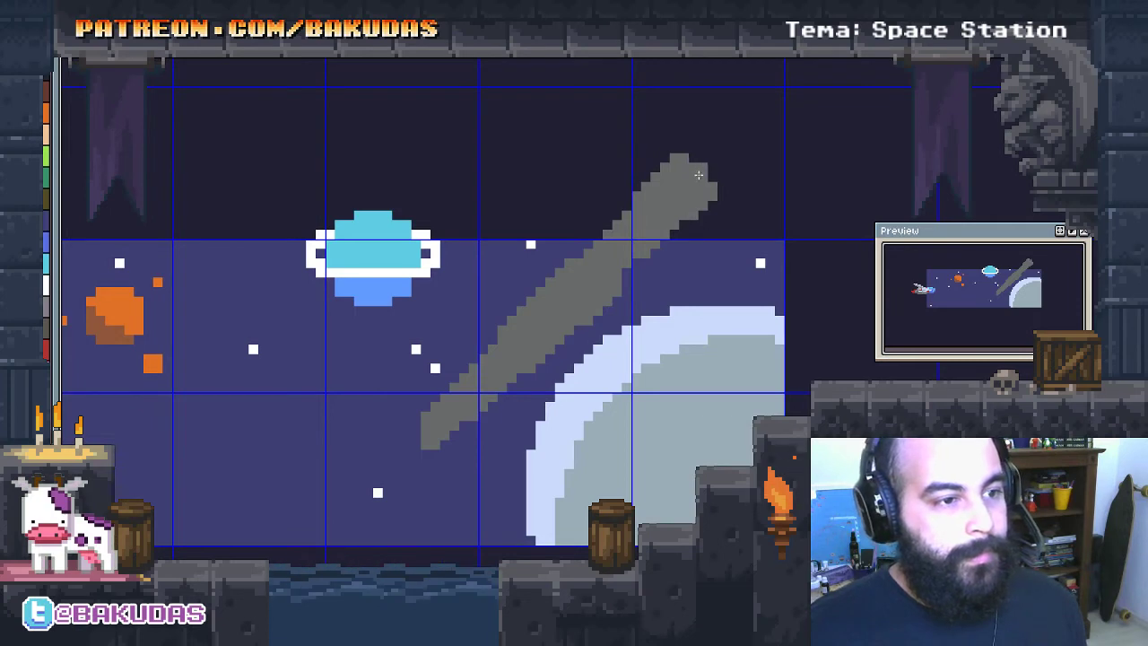
left_click_drag(538, 363, 546, 372)
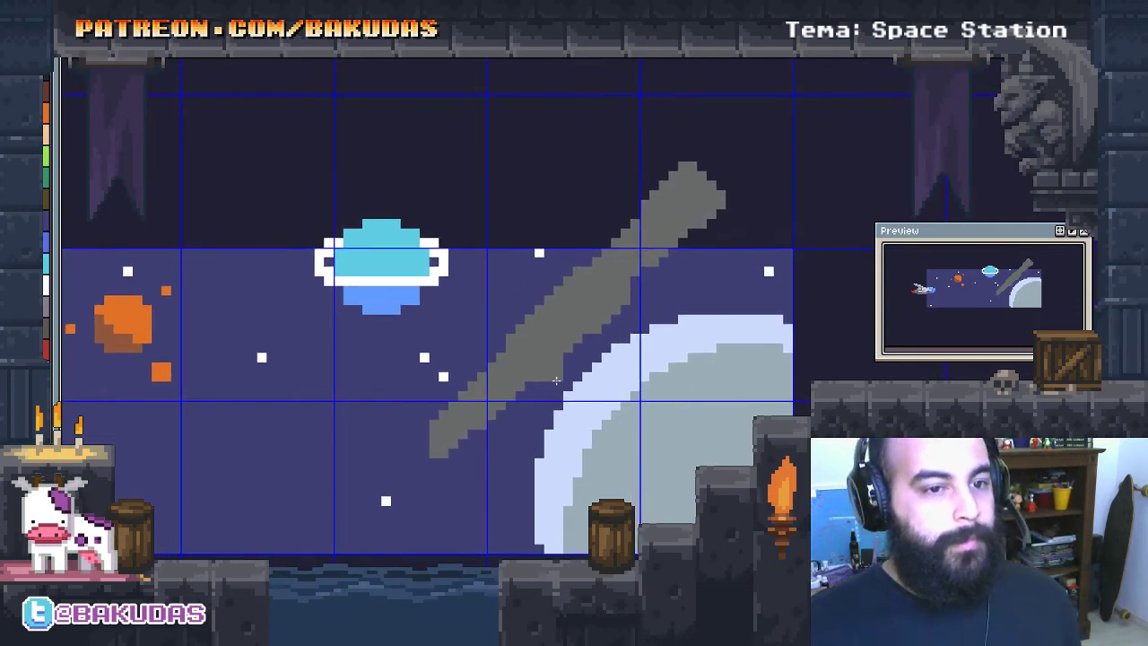
scroll(586, 275, "up", 1)
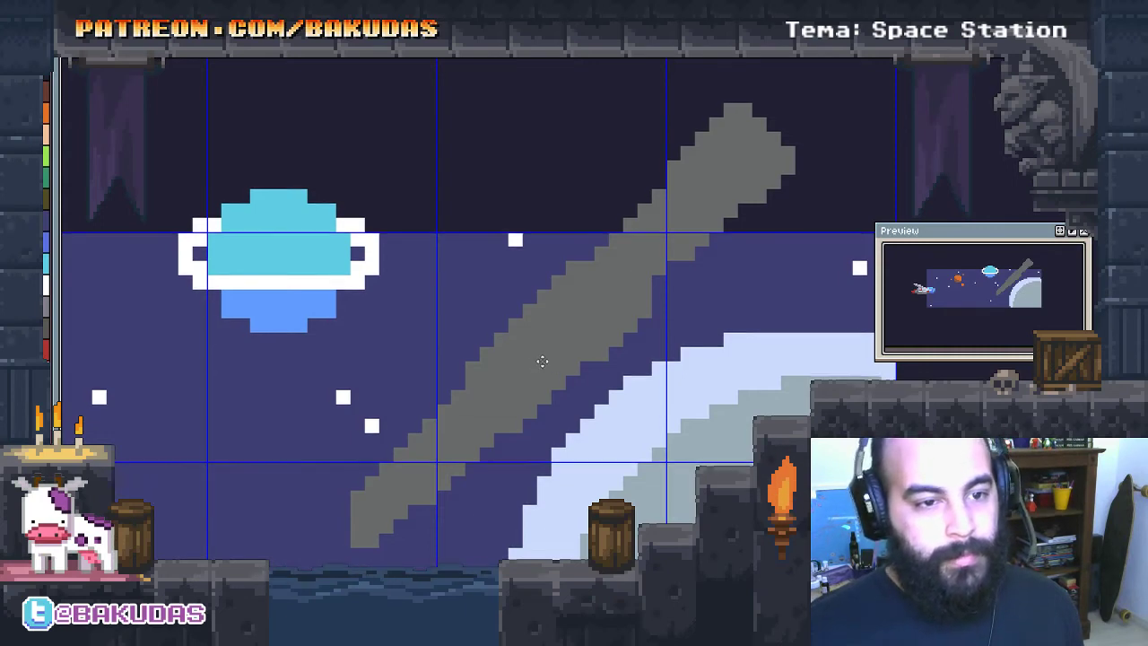
scroll(627, 296, "down", 2)
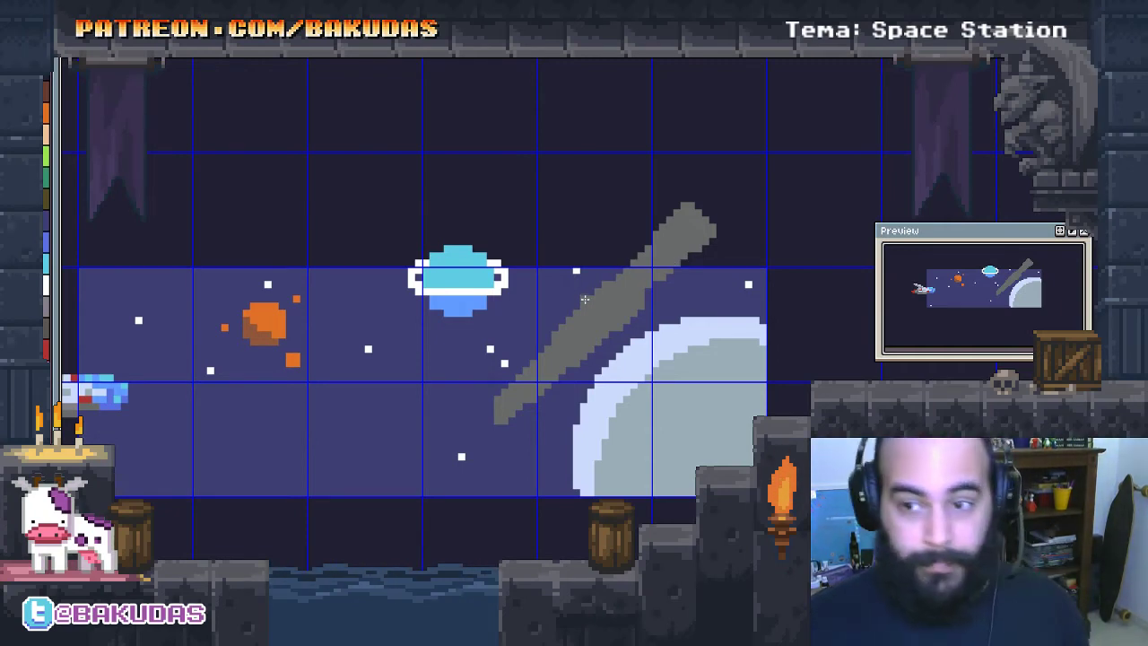
Discard two trial grey arch sketches and draw a grey oval outline at top right
left_click_drag(547, 260, 616, 260)
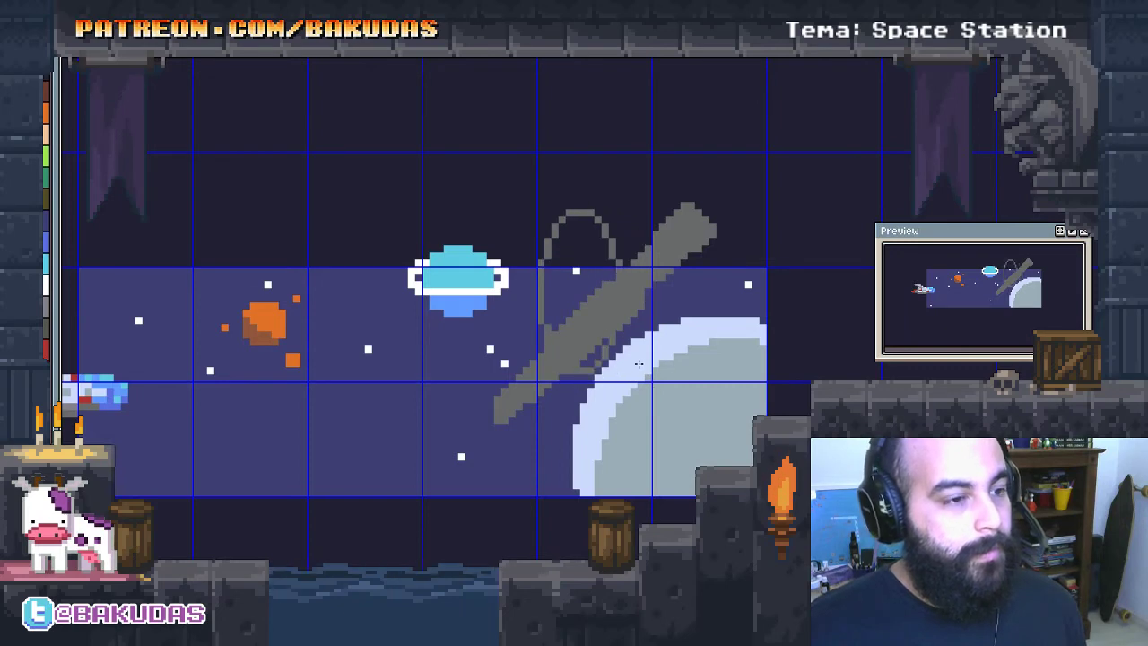
key("ctrl+z")
left_click_drag(556, 323, 633, 260)
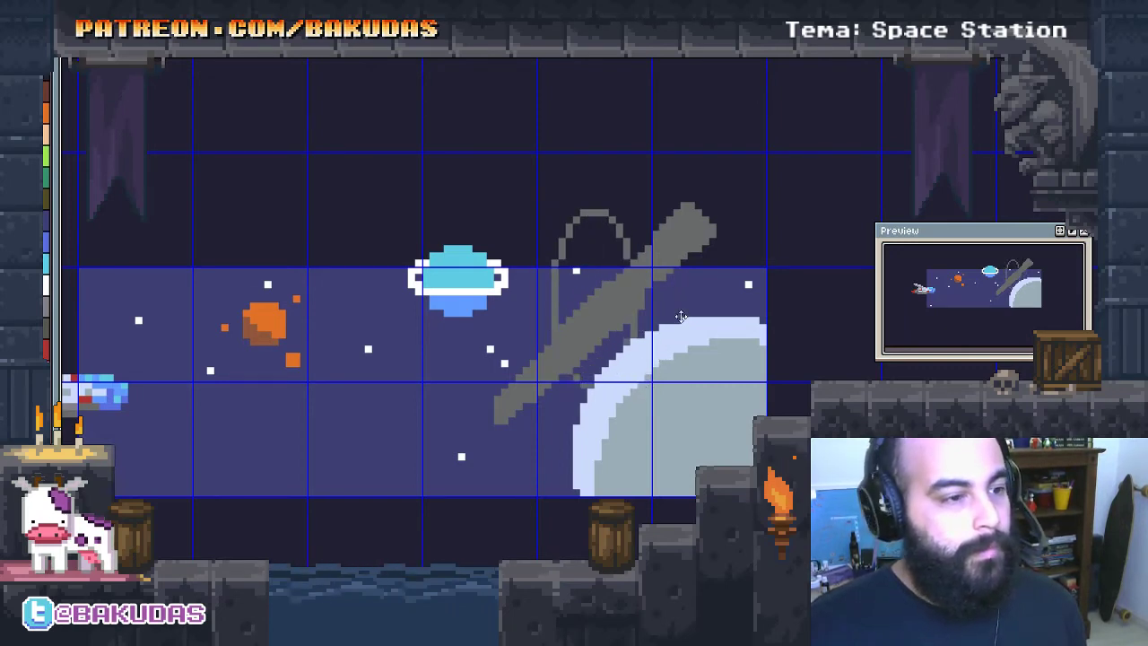
key("ctrl+z")
mouse_move(741, 111)
left_mouse_down()
mouse_move(888, 239)
mouse_move(788, 285)
left_mouse_up()
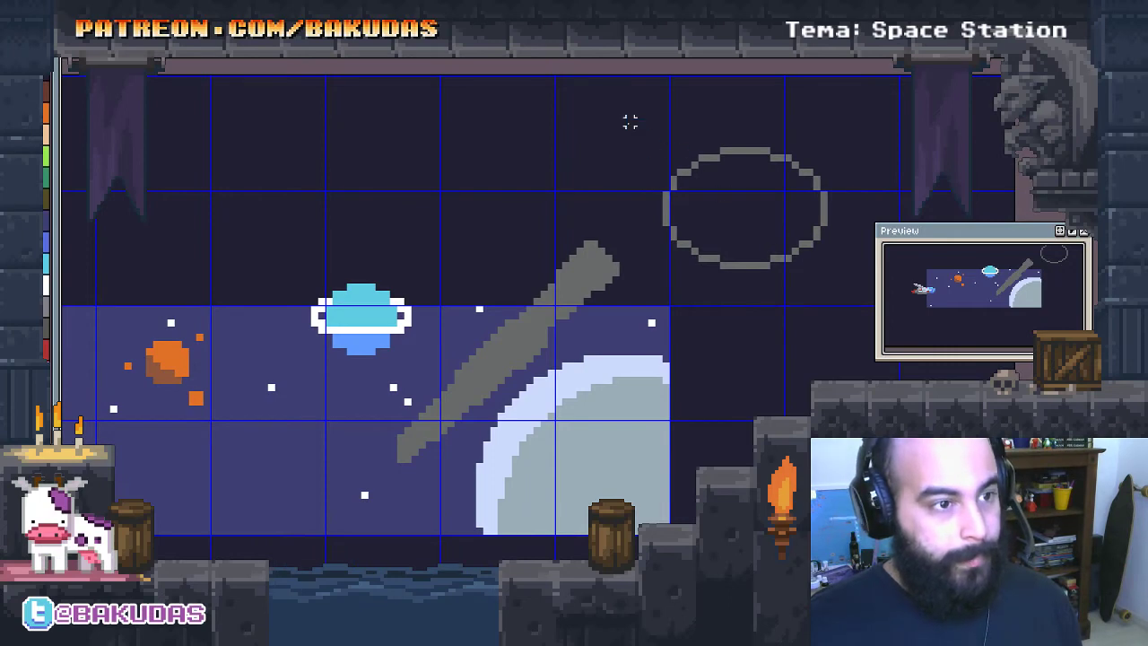
Rotate and squash the grey oval, then place it across the beam's upper section
left_click_drag(630, 121, 837, 277)
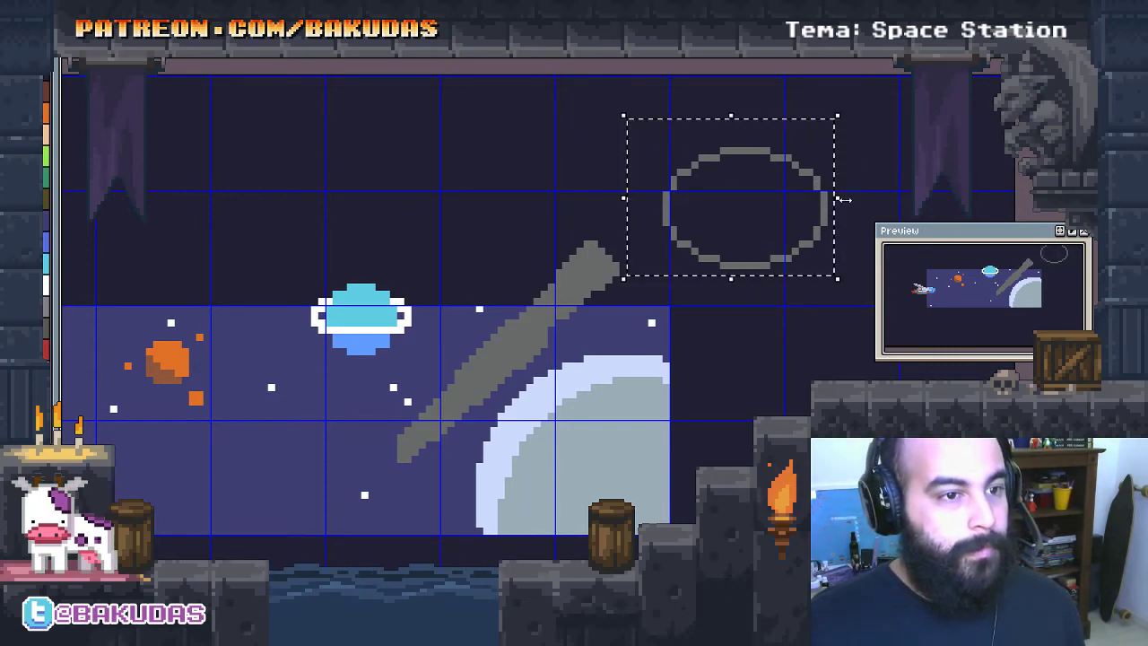
mouse_move(843, 199)
left_mouse_down()
mouse_move(829, 275)
mouse_move(813, 287)
left_mouse_up()
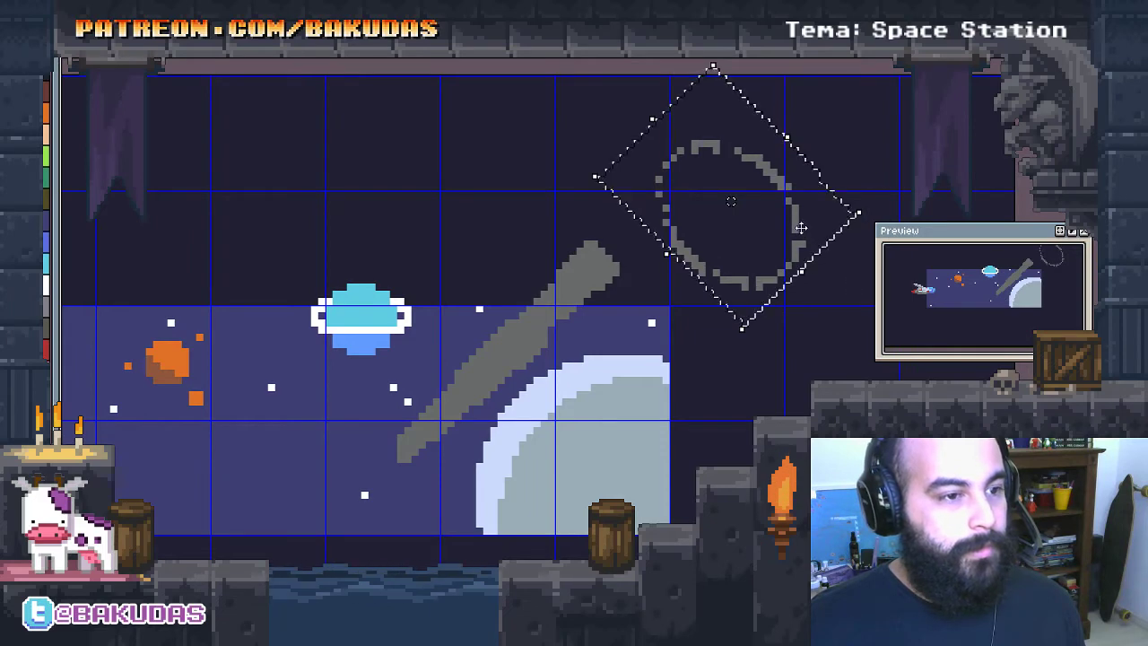
left_click_drag(801, 228, 583, 363)
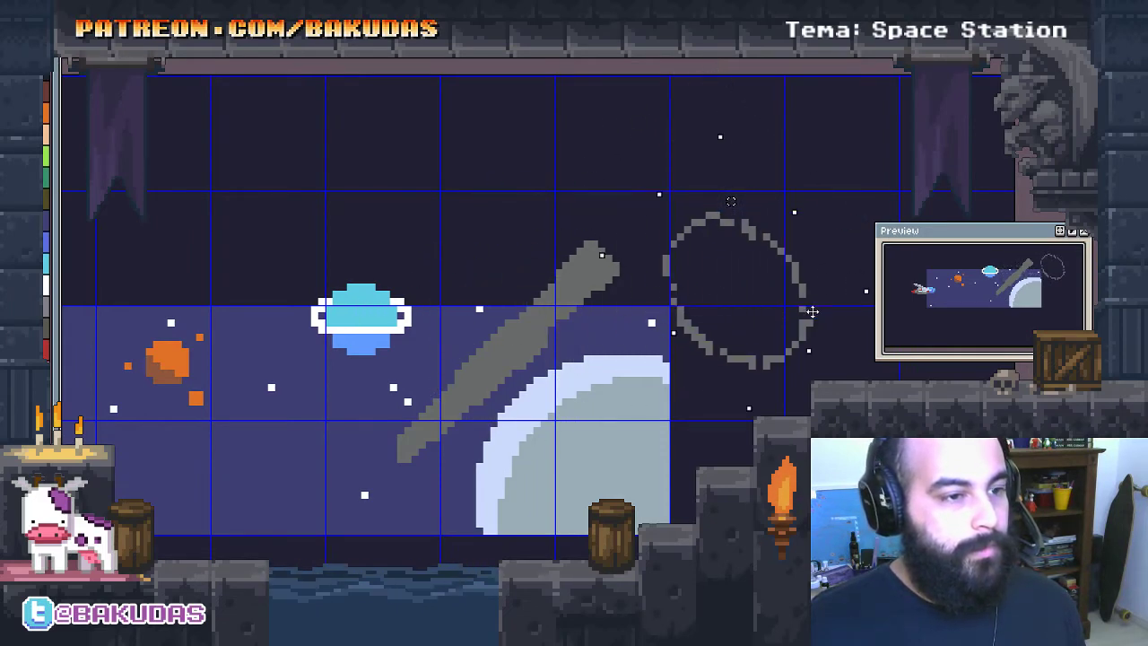
left_click_drag(577, 364, 821, 314)
left_click_drag(804, 233, 775, 256)
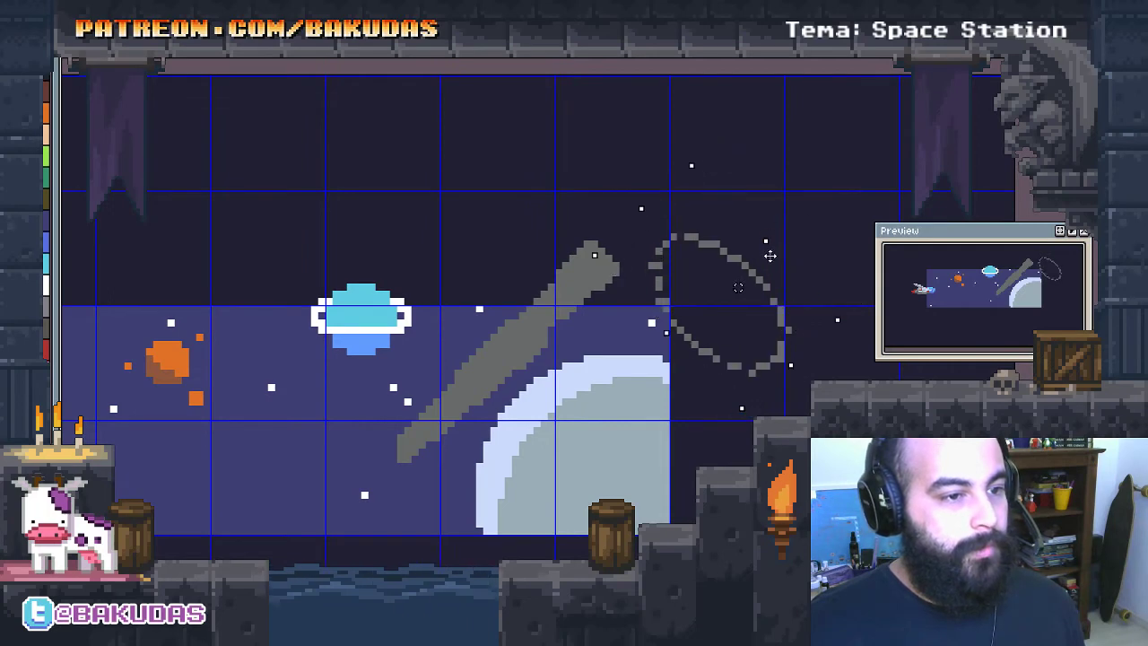
left_click_drag(769, 354, 559, 393)
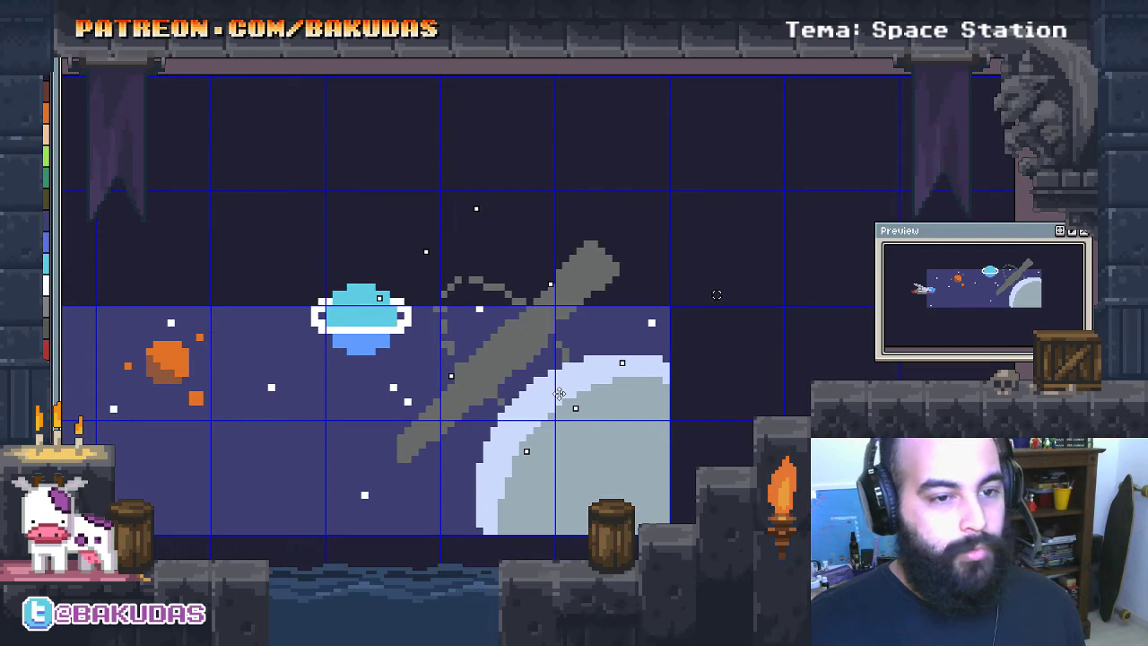
scroll(495, 369, "up", 1)
scroll(495, 370, "up", 2)
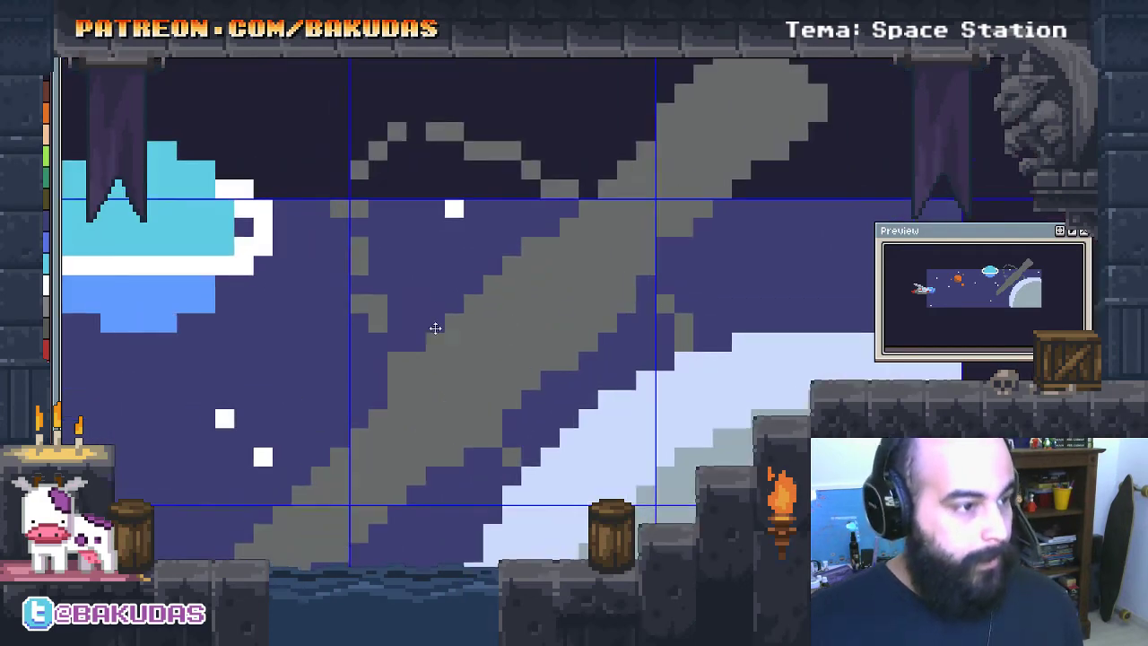
mouse_move(435, 328)
left_mouse_down()
mouse_move(440, 378)
mouse_move(403, 323)
mouse_move(419, 208)
mouse_move(451, 177)
mouse_move(484, 172)
mouse_move(466, 188)
left_mouse_up()
mouse_move(507, 153)
left_mouse_down()
mouse_move(546, 169)
mouse_move(610, 226)
left_mouse_up()
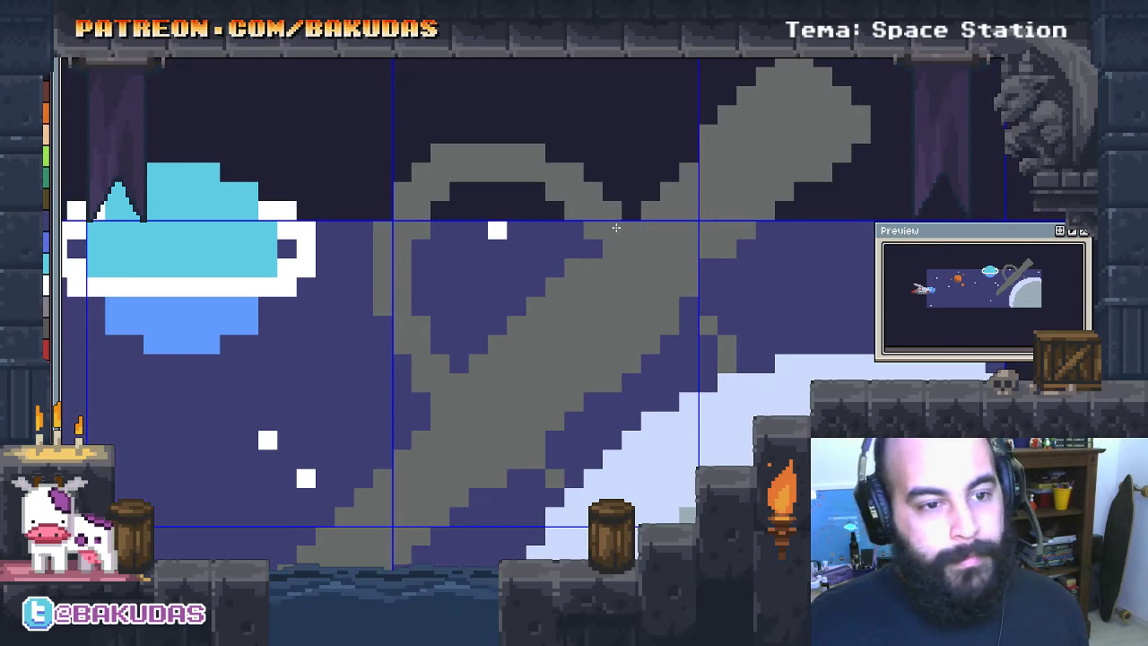
scroll(616, 228, "down", 3)
scroll(616, 228, "right", 3)
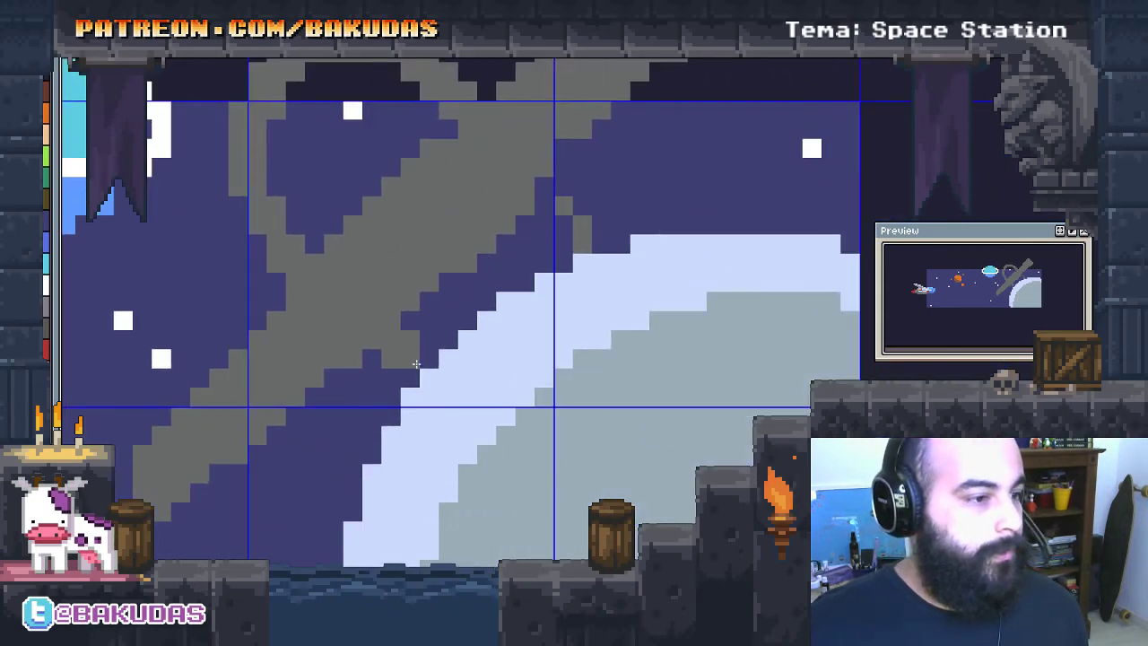
left_click(563, 186)
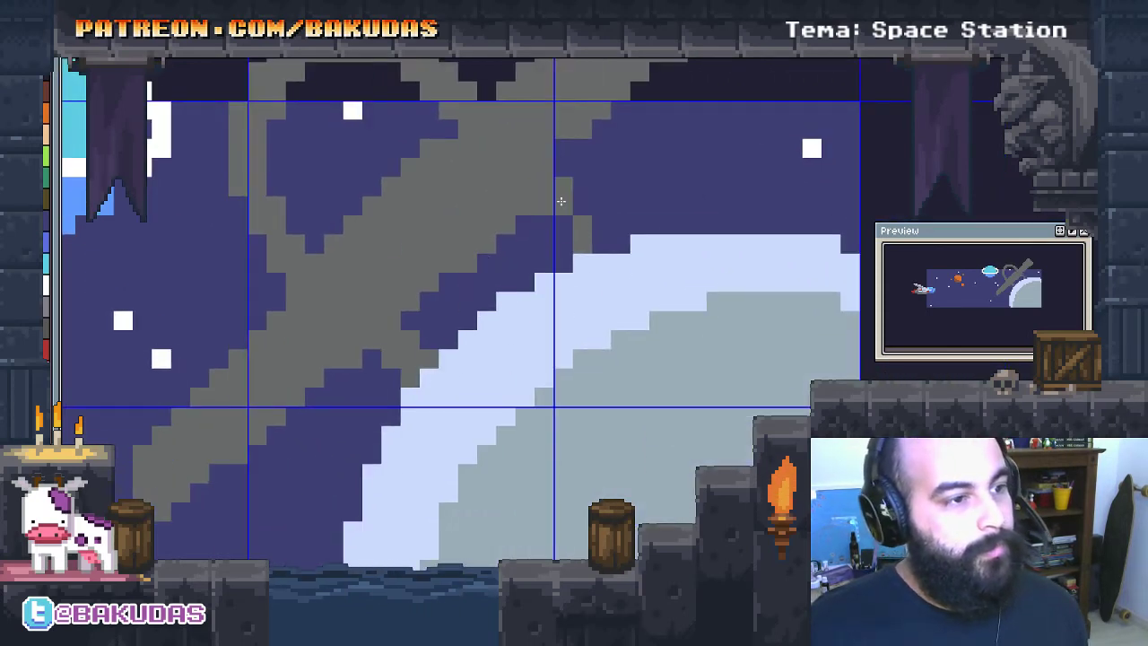
left_click(583, 206)
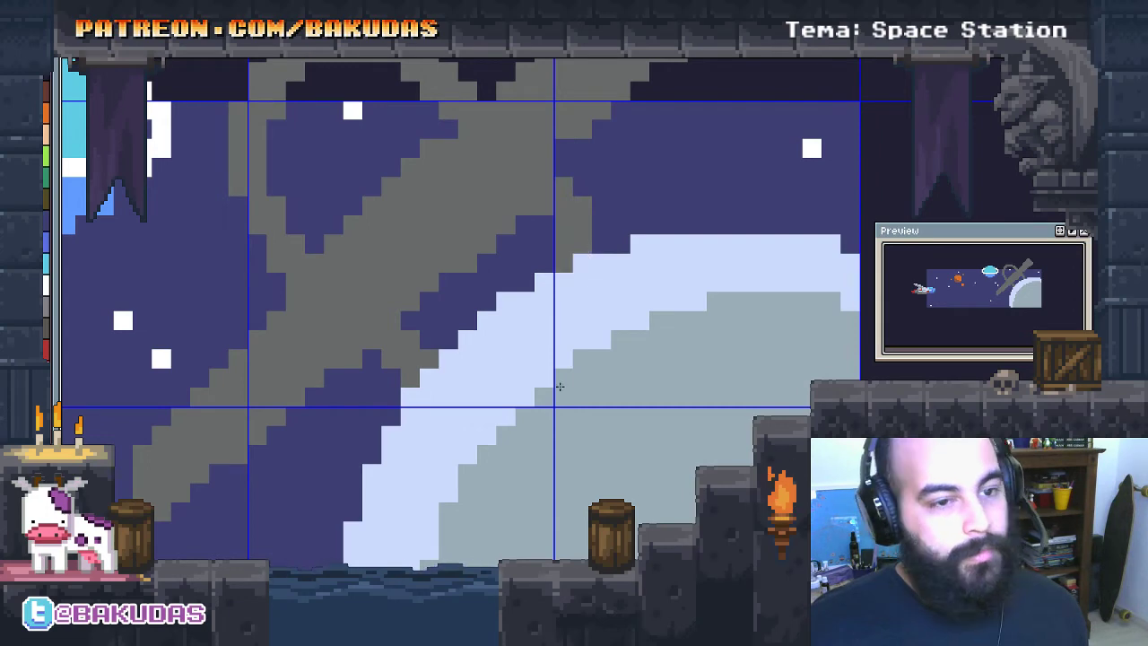
scroll(524, 411, "up", 1)
scroll(524, 411, "left", 1)
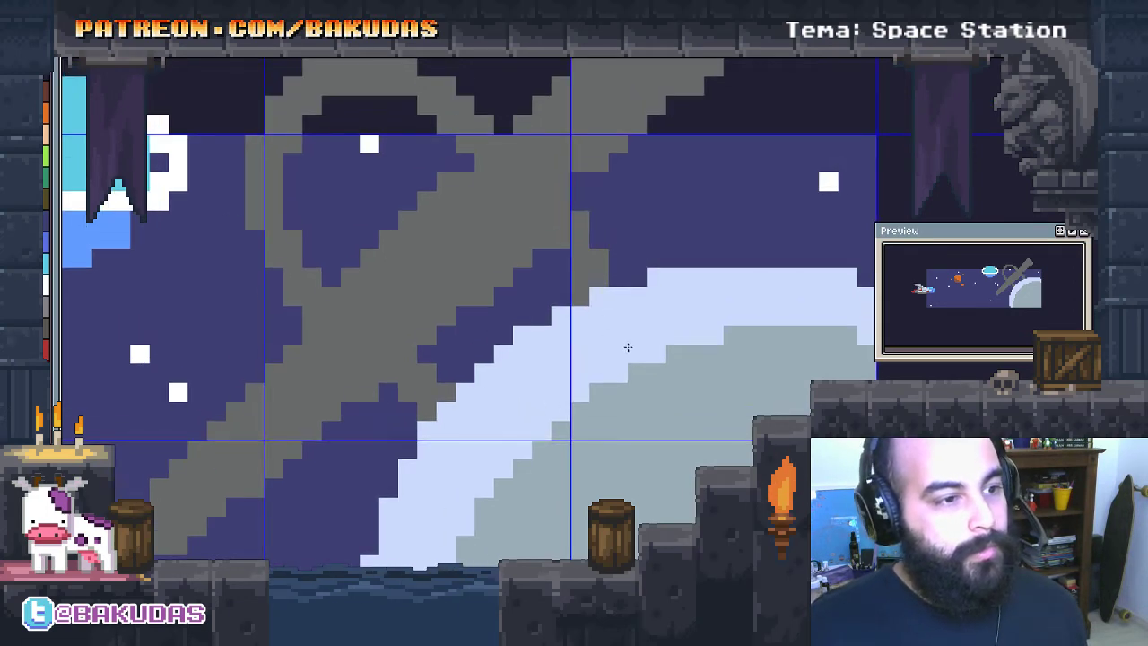
left_click_drag(628, 339, 660, 386)
scroll(592, 368, "up", 2)
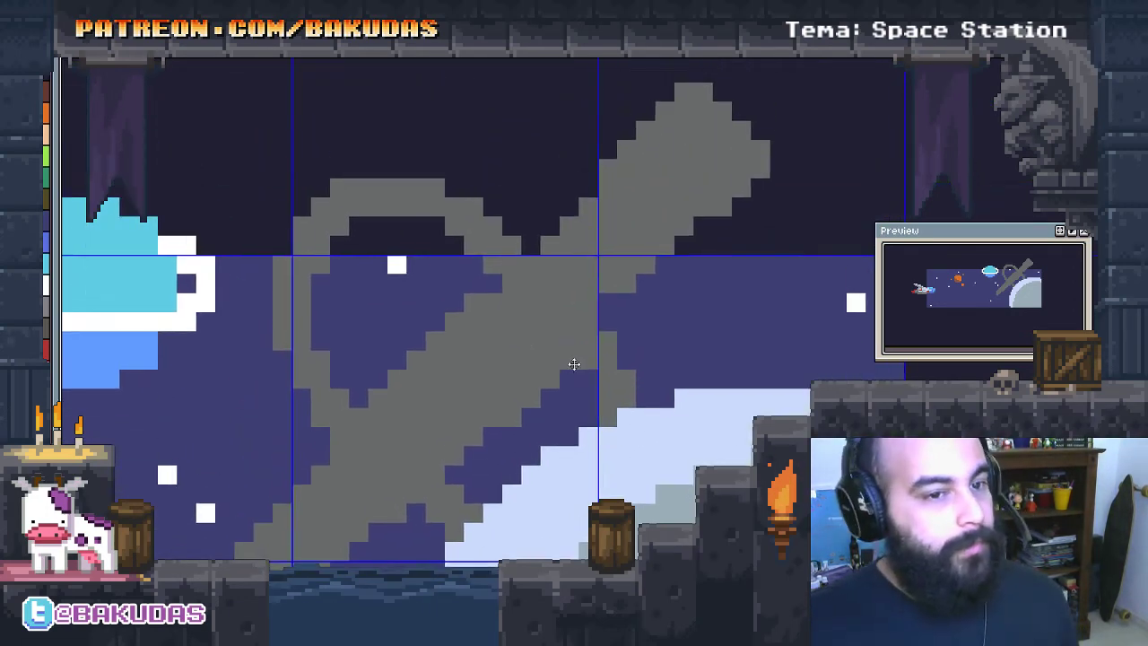
scroll(455, 385, "up", 1)
scroll(456, 385, "down", 1)
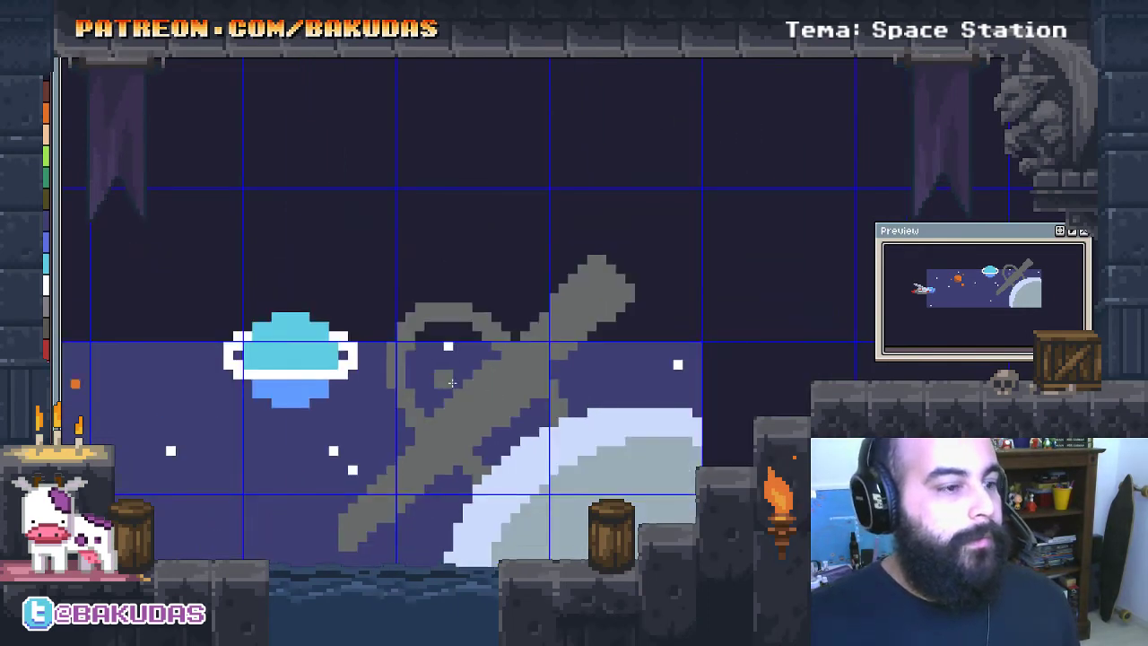
scroll(431, 421, "down", 2)
scroll(430, 421, "left", 2)
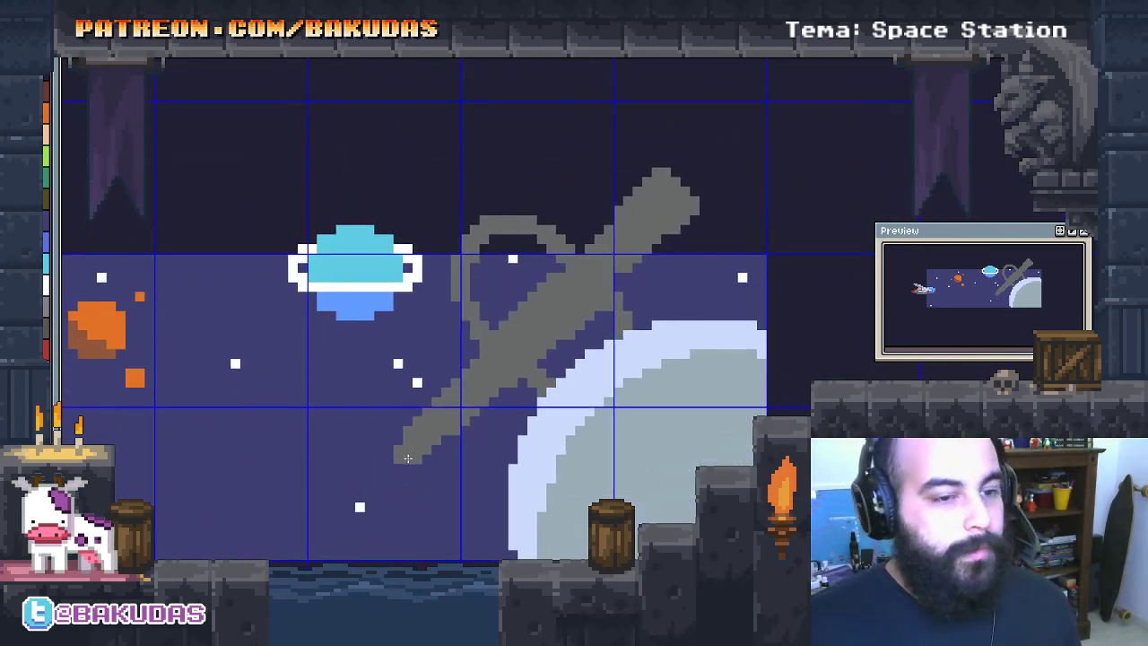
scroll(619, 351, "right", 2)
scroll(619, 351, "up", 1)
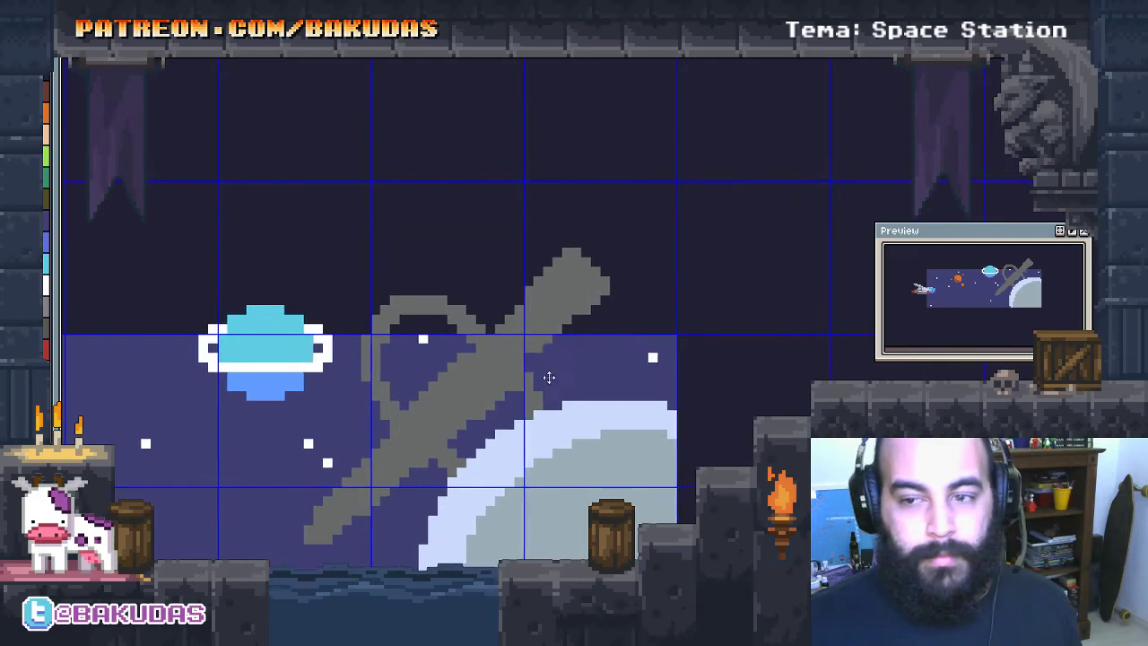
scroll(545, 377, "up", 1)
scroll(522, 355, "down", 1)
scroll(522, 355, "right", 1)
scroll(521, 355, "down", 1)
scroll(522, 355, "left", 1)
scroll(615, 328, "down", 1)
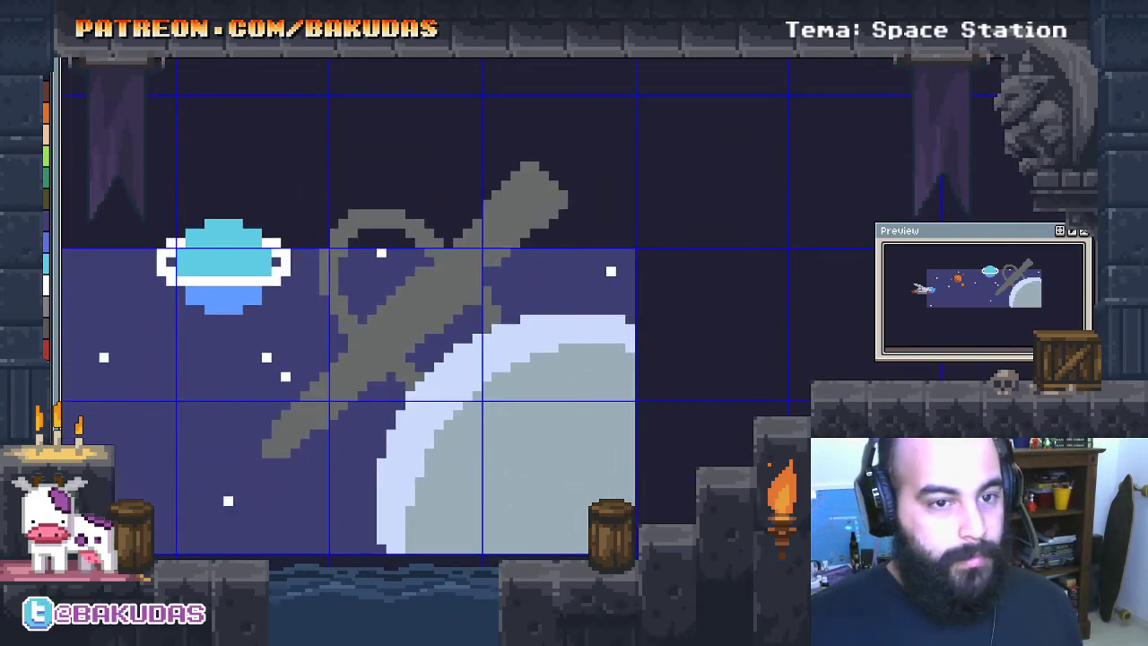
scroll(724, 310, "down", 1)
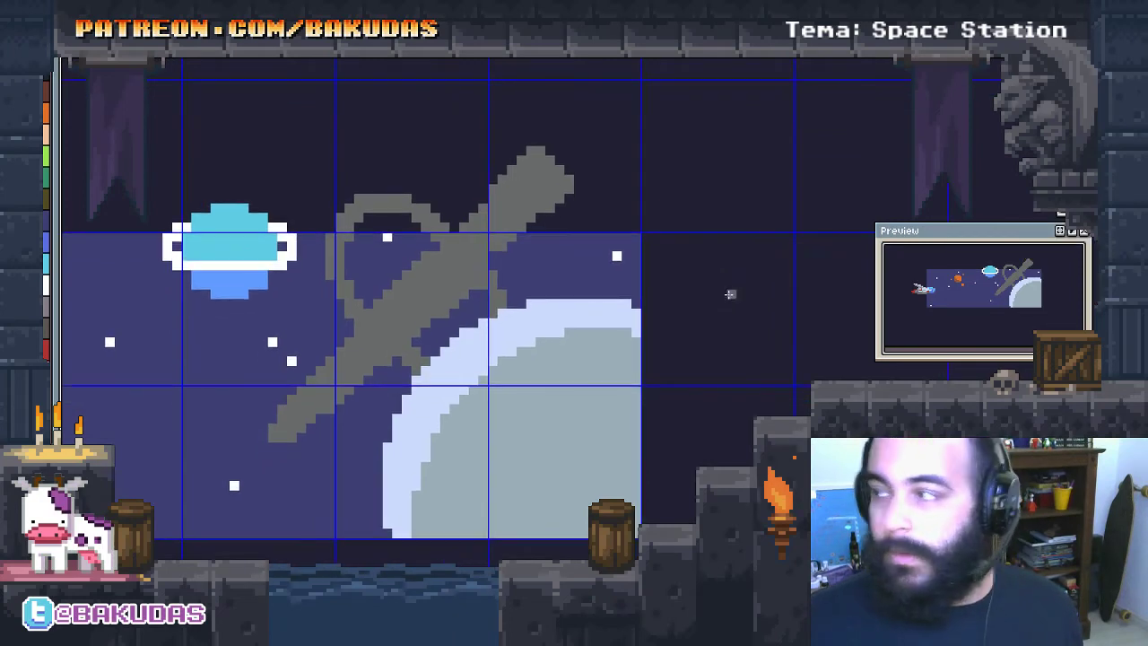
scroll(702, 287, "right", 1)
scroll(702, 287, "down", 1)
scroll(448, 321, "left", 1)
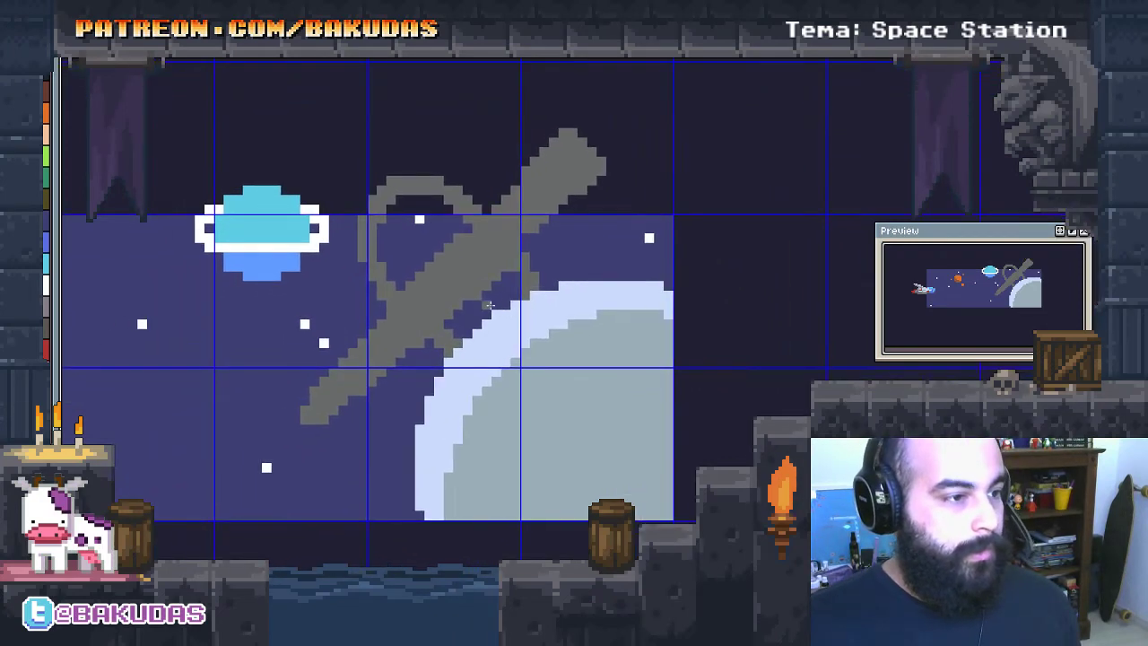
scroll(475, 298, "up", 1)
scroll(475, 298, "down", 1)
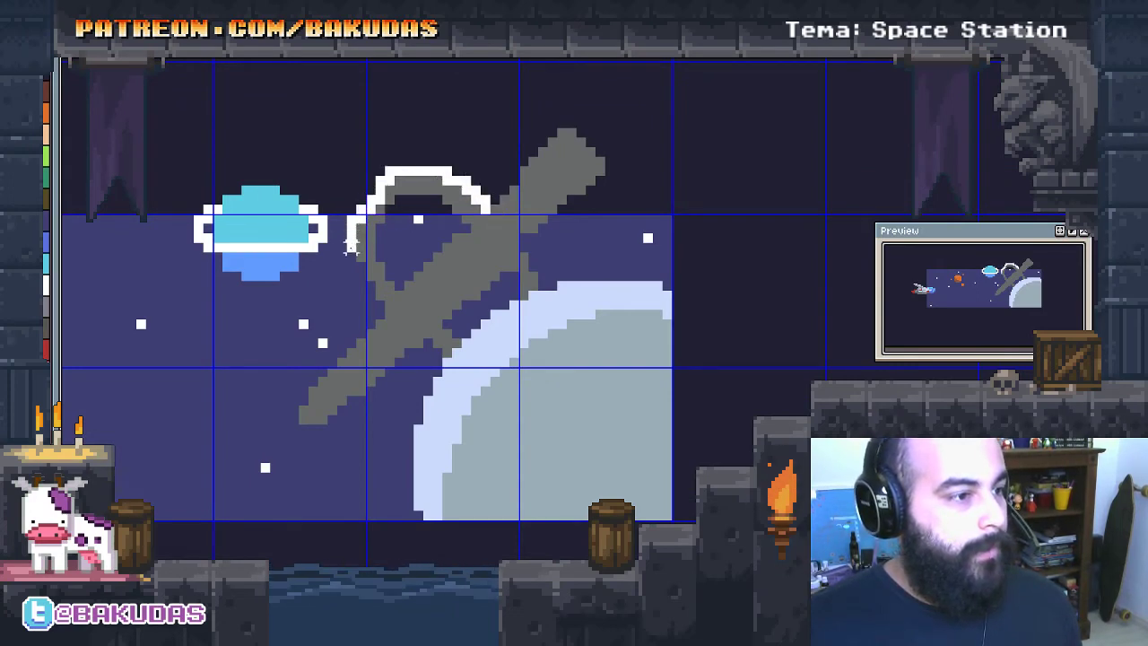
Lasso the ring arm, lift a copy upward, rotate it and shift it into place
mouse_move(427, 349)
left_mouse_down()
mouse_move(504, 389)
mouse_move(560, 285)
left_mouse_up()
left_click_drag(488, 220, 489, 219)
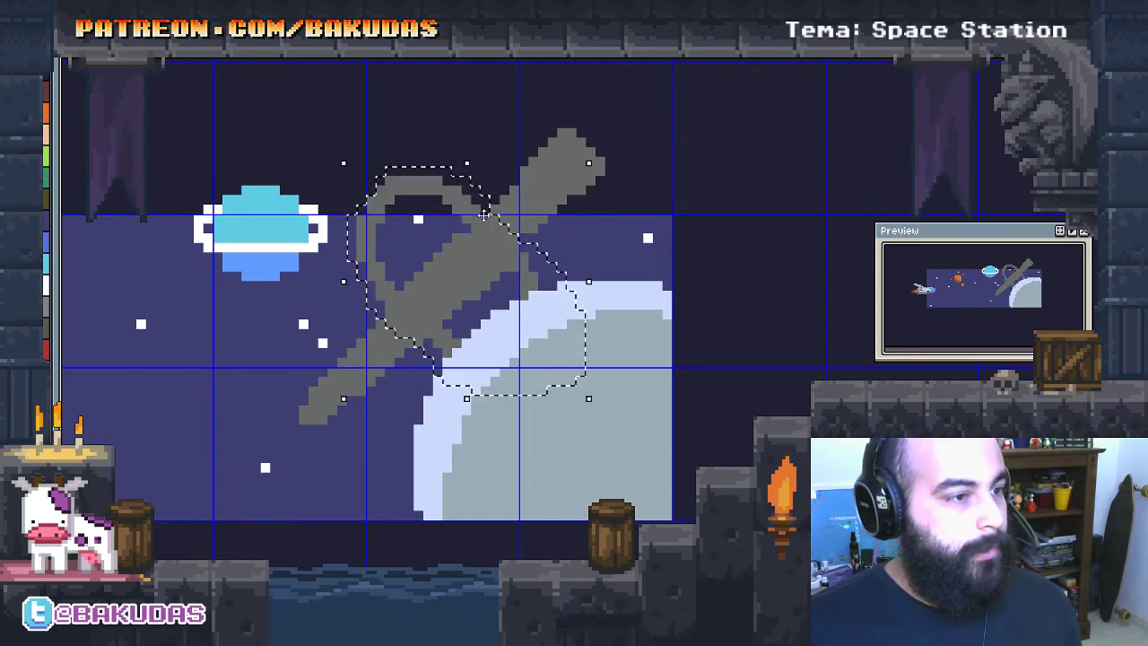
mouse_move(471, 289)
left_mouse_down()
mouse_move(576, 157)
mouse_move(591, 192)
left_mouse_up()
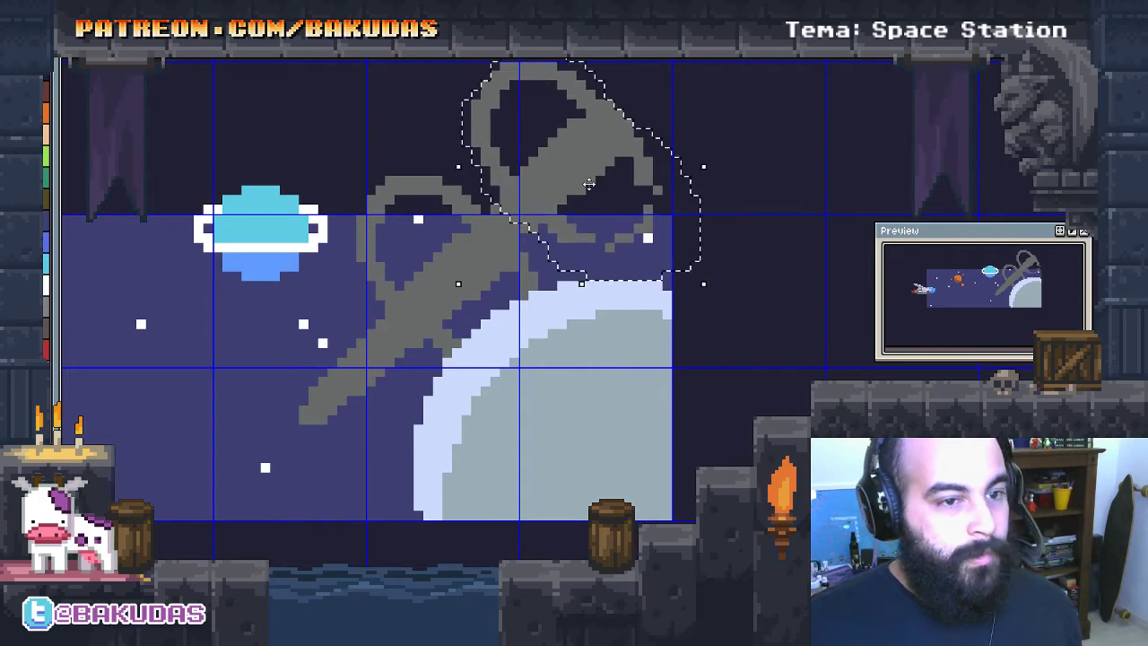
scroll(628, 269, "up", 1)
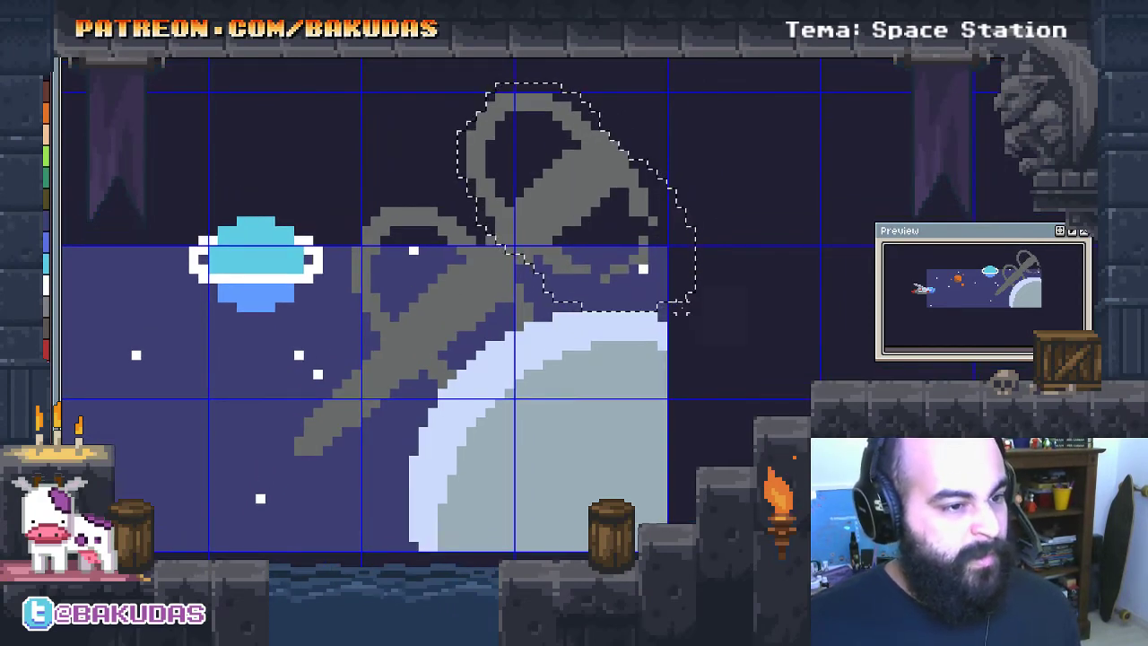
mouse_move(695, 320)
left_mouse_down()
mouse_move(720, 388)
mouse_move(748, 419)
left_mouse_up()
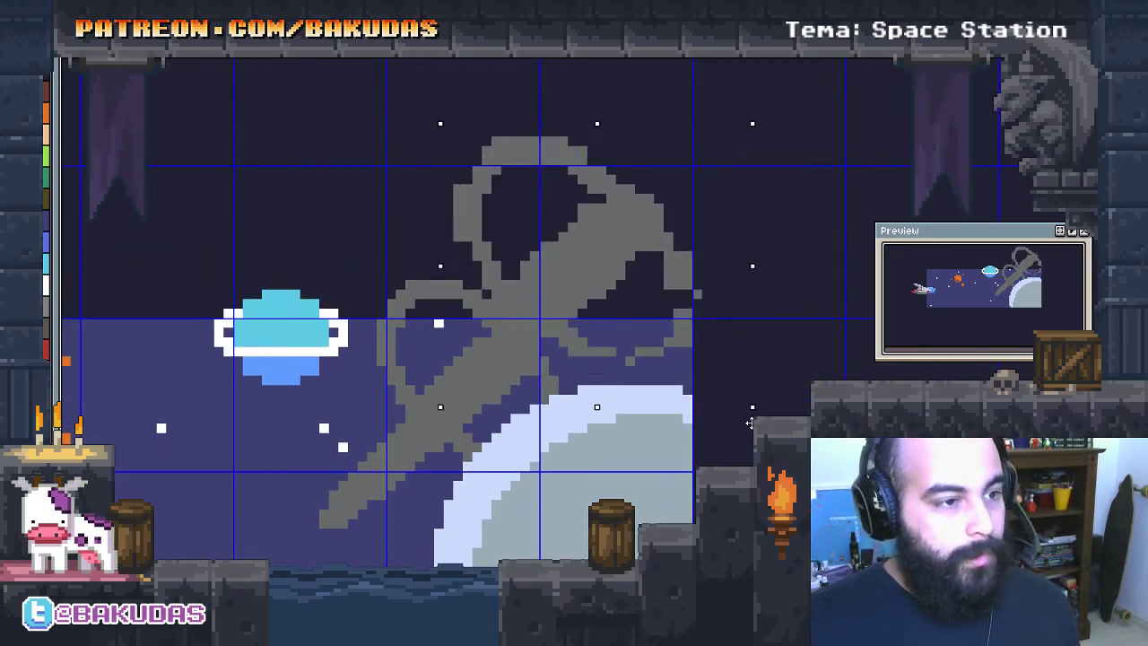
left_click_drag(749, 422, 751, 425)
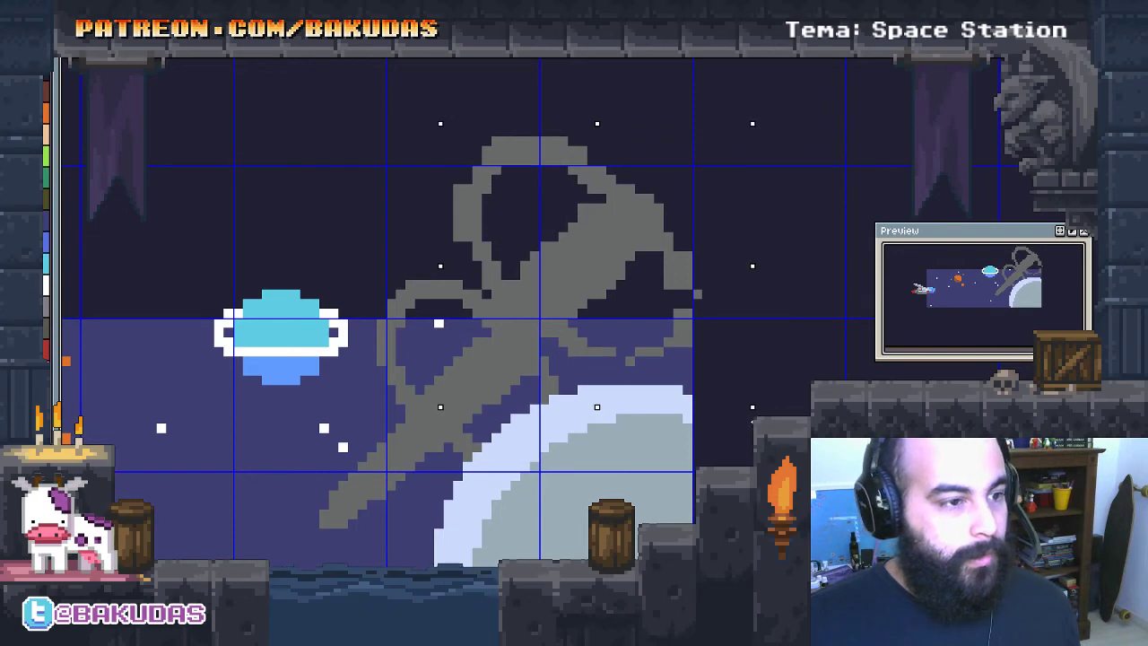
mouse_move(573, 255)
left_mouse_down()
mouse_move(621, 263)
mouse_move(598, 267)
left_mouse_up()
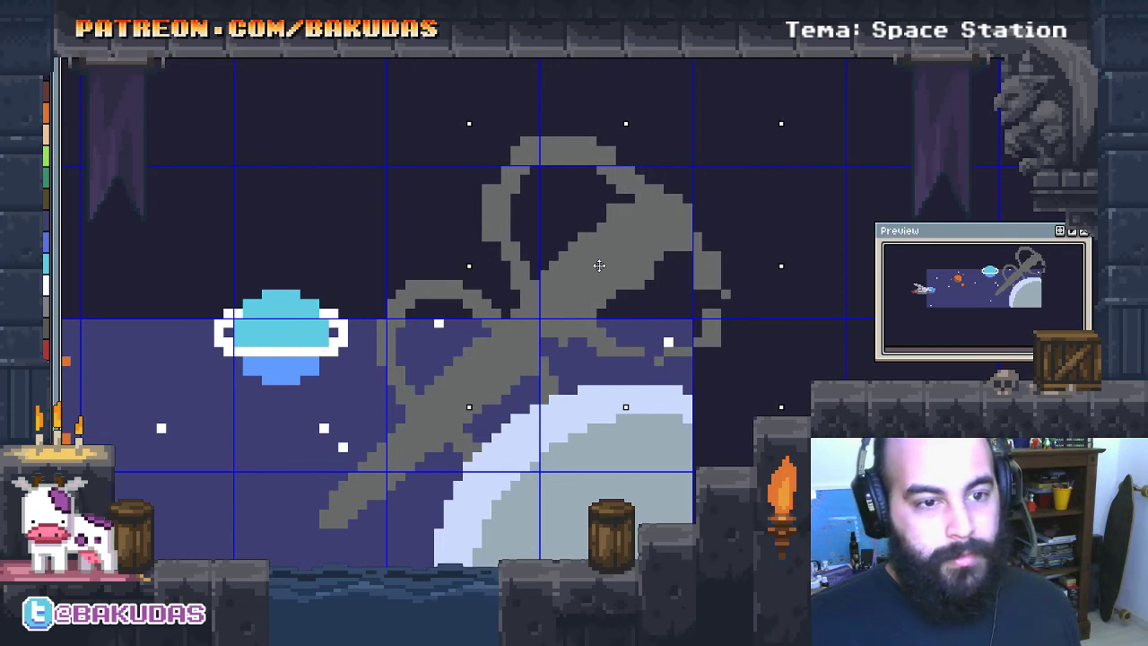
Apply the transformed copy, deselect, and zoom in on the upper ring
key("Return")
key("ctrl+d")
scroll(546, 202, "up", 1)
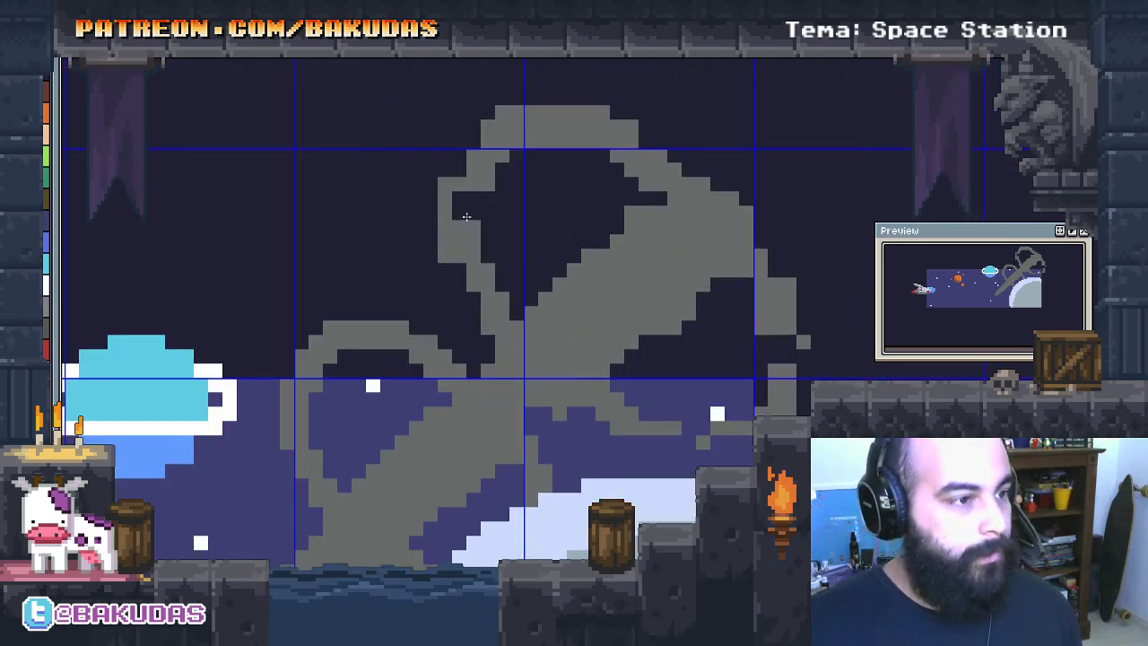
left_click_drag(466, 216, 436, 251)
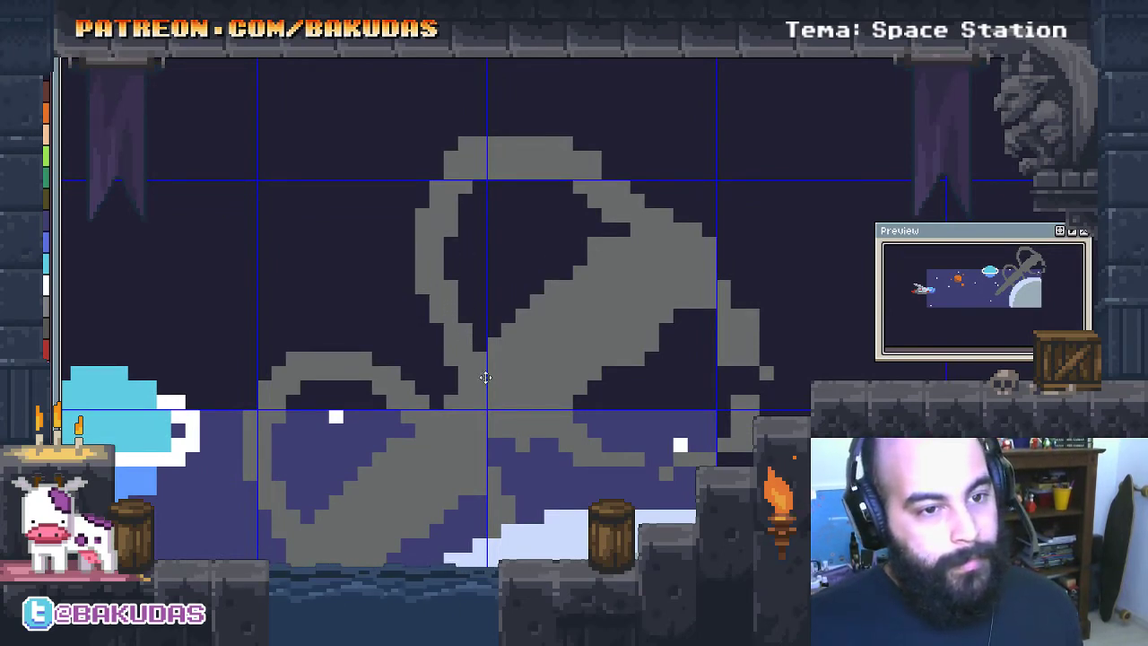
left_click_drag(502, 253, 500, 276)
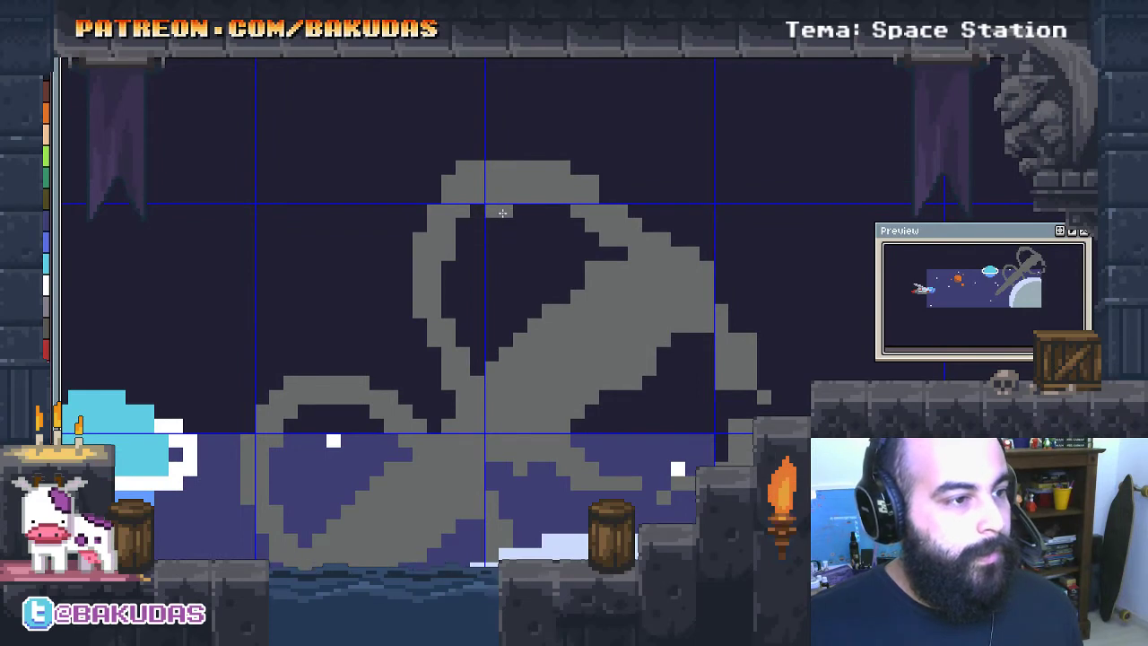
Repaint jagged pixels along the upper ring's top, inner edge and arm end
mouse_move(492, 192)
left_mouse_down()
mouse_move(491, 215)
mouse_move(607, 183)
mouse_move(657, 303)
left_mouse_up()
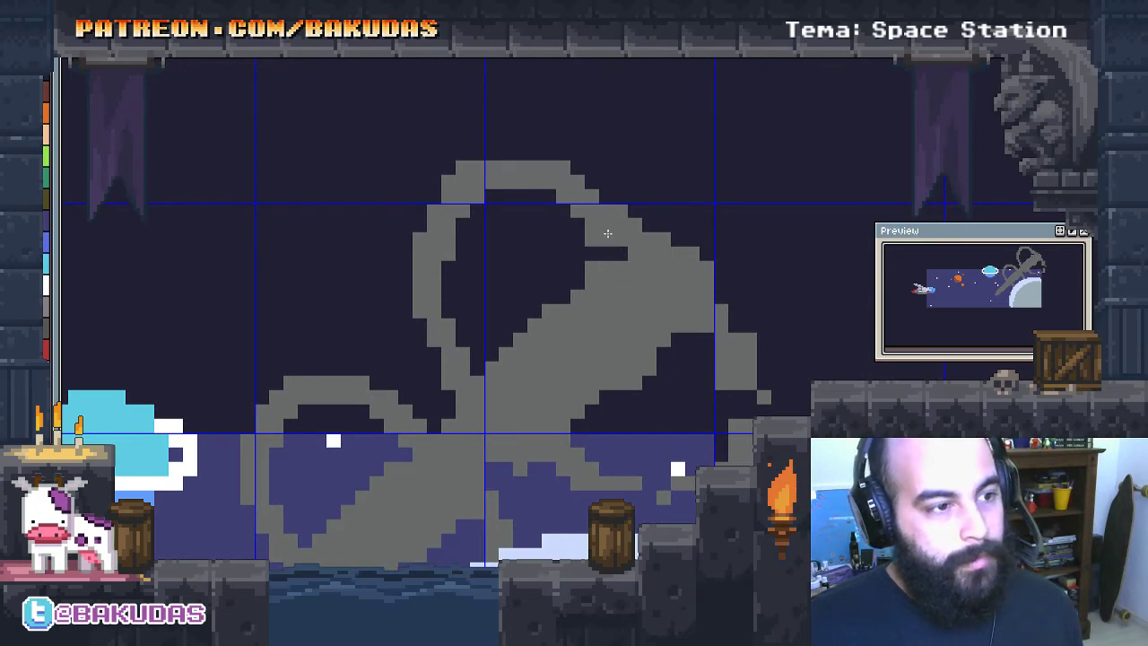
left_click_drag(607, 214, 580, 219)
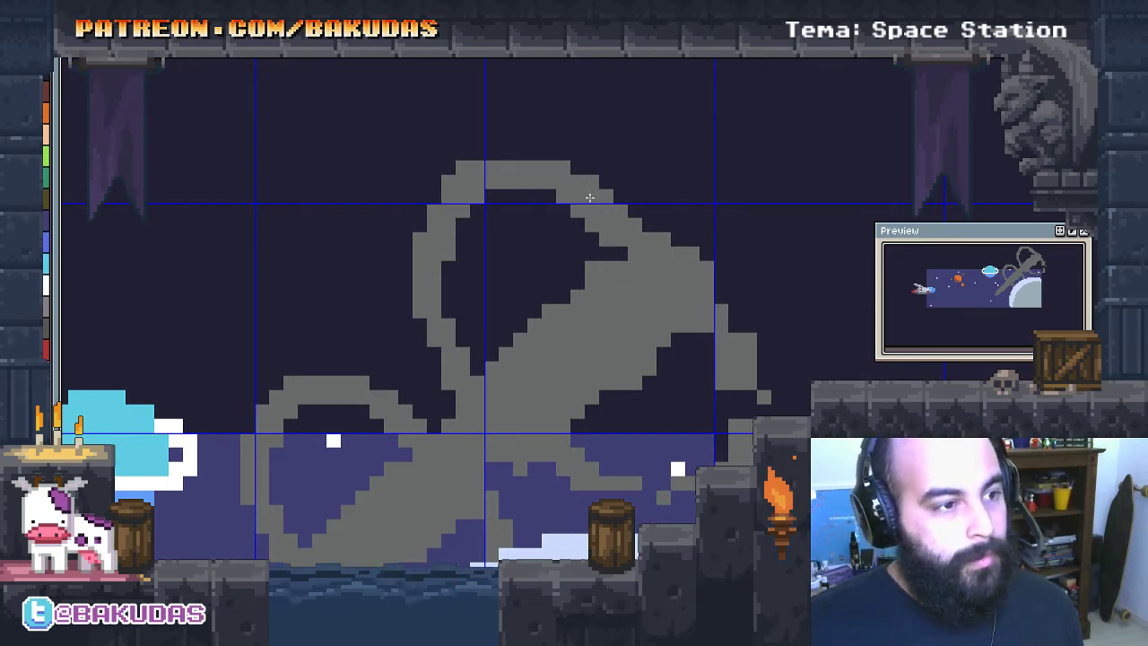
mouse_move(589, 196)
left_mouse_down()
mouse_move(583, 245)
mouse_move(628, 255)
left_mouse_up()
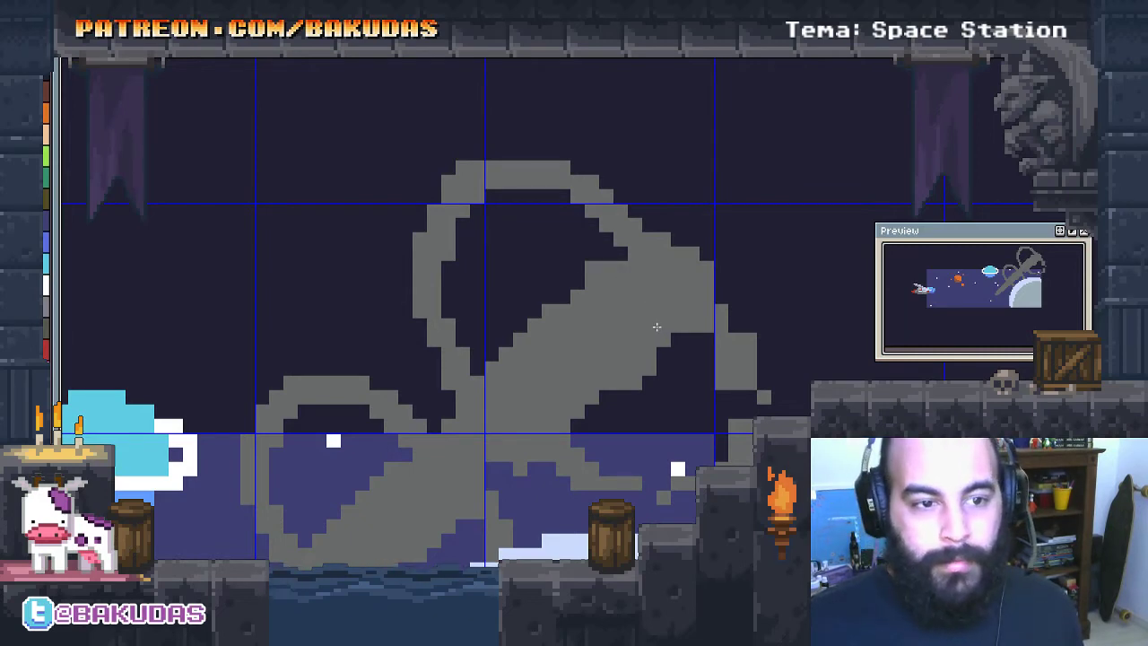
scroll(615, 351, "down", 1)
scroll(620, 328, "up", 1)
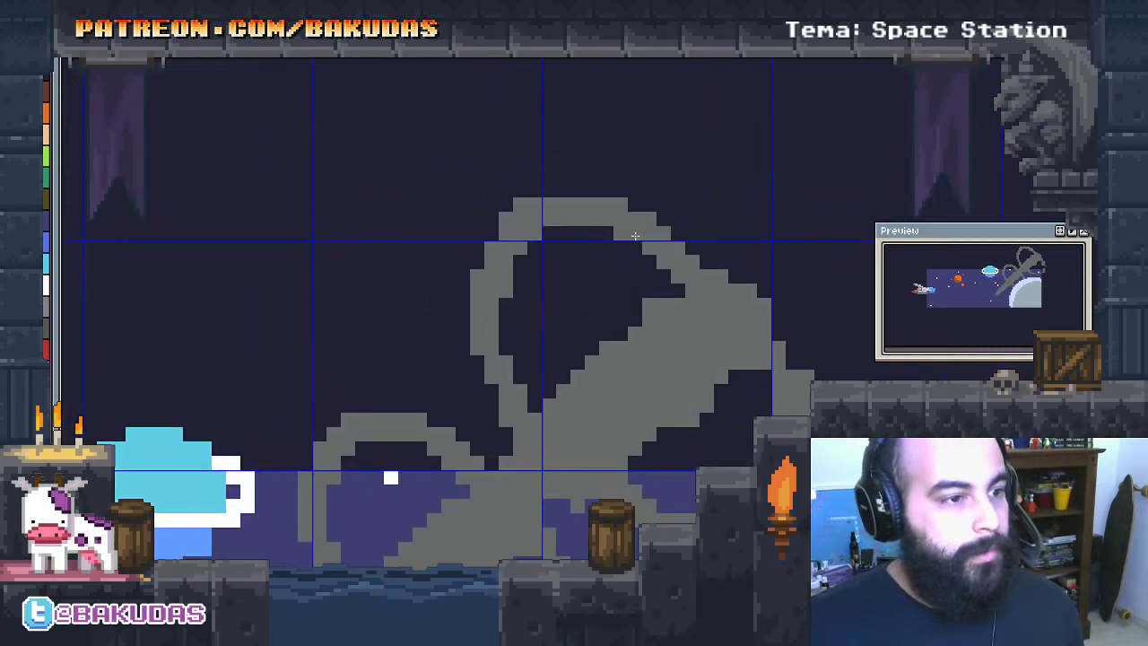
left_click(520, 205)
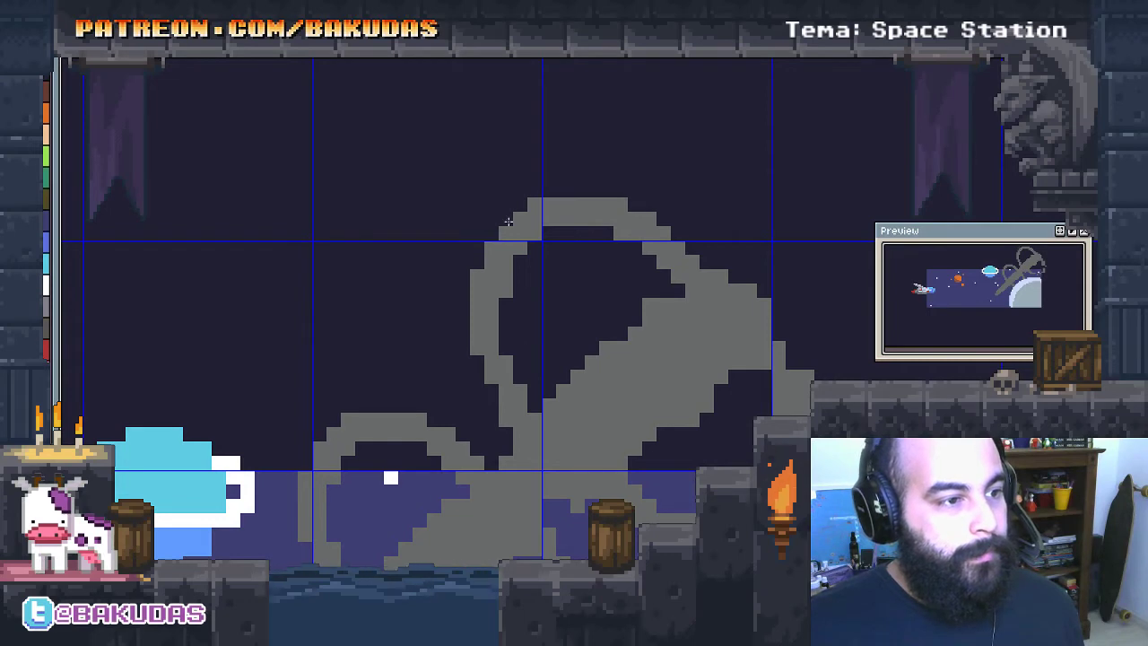
left_click(534, 205)
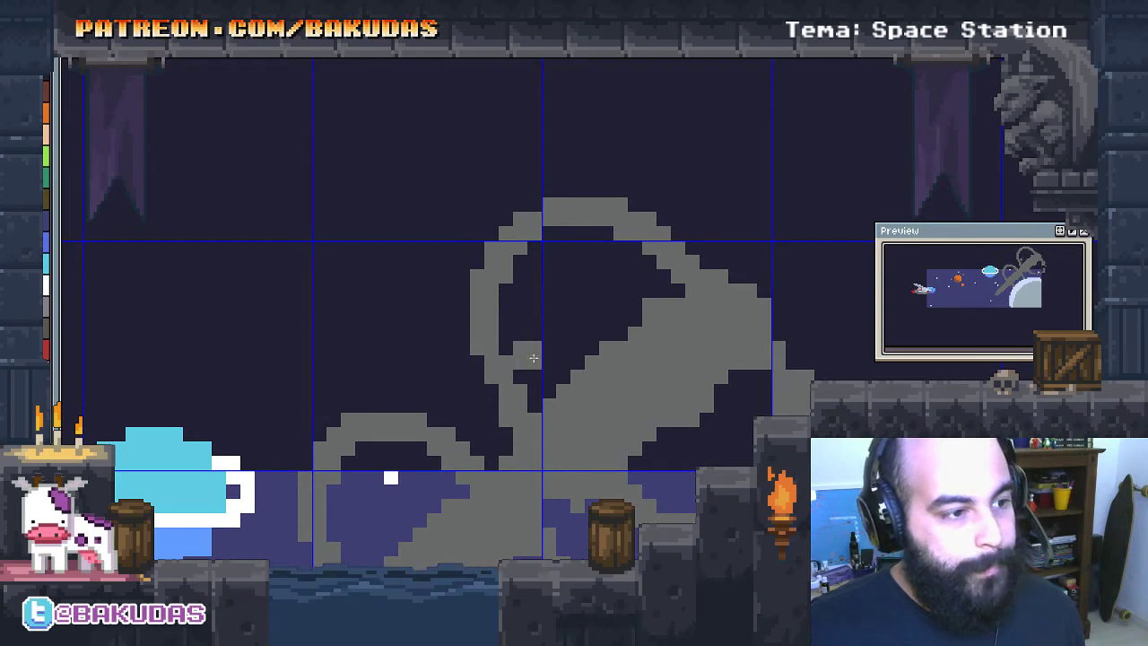
left_click_drag(635, 402, 627, 313)
mouse_move(730, 300)
left_mouse_down()
mouse_move(762, 327)
mouse_move(758, 278)
mouse_move(750, 348)
mouse_move(735, 285)
left_mouse_up()
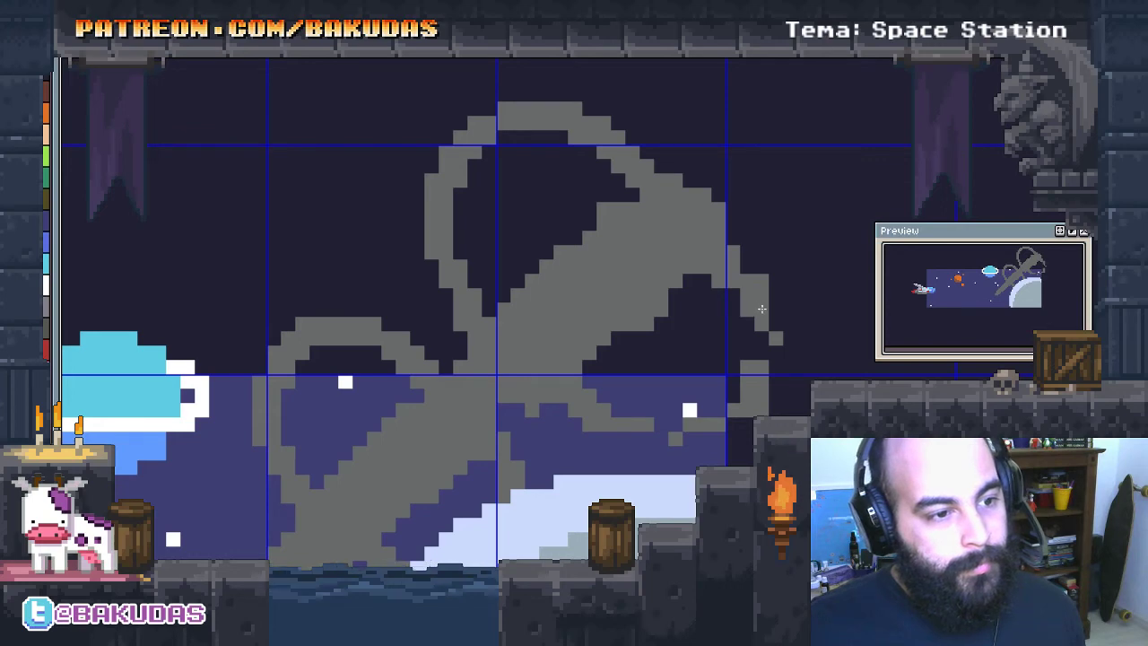
Thicken the outline right of the arm's end and shorten its grey column
mouse_move(751, 295)
left_mouse_down()
mouse_move(761, 399)
mouse_move(756, 372)
mouse_move(731, 415)
mouse_move(701, 409)
mouse_move(693, 429)
mouse_move(653, 418)
mouse_move(636, 428)
mouse_move(717, 444)
mouse_move(747, 410)
left_mouse_up()
left_click(747, 323)
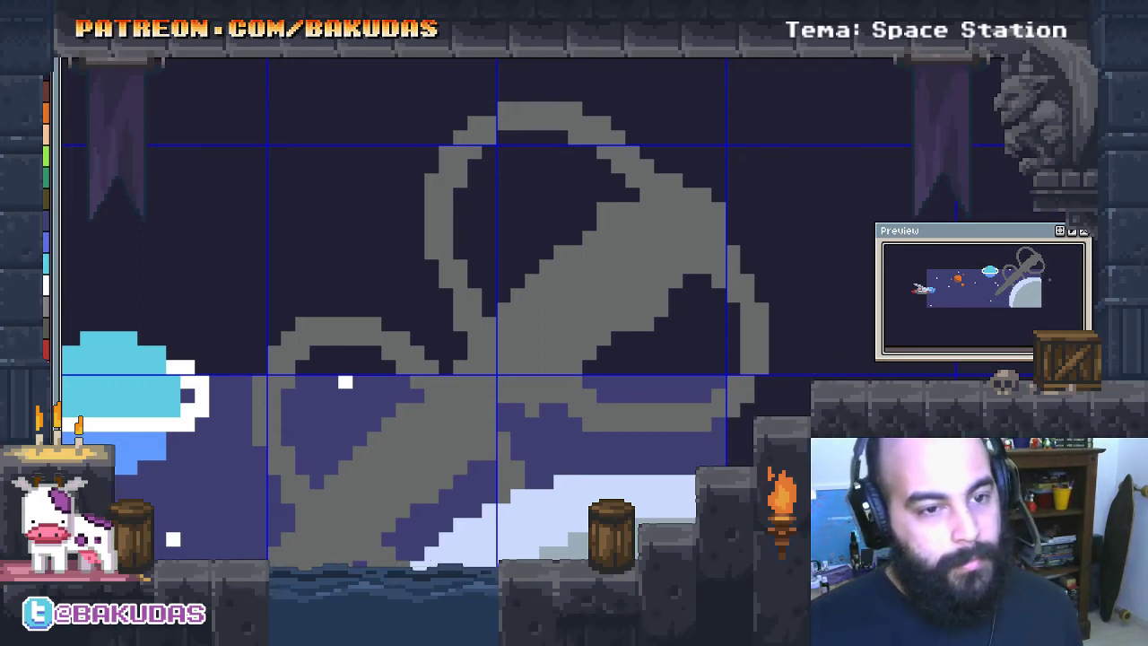
left_click_drag(345, 382, 341, 411)
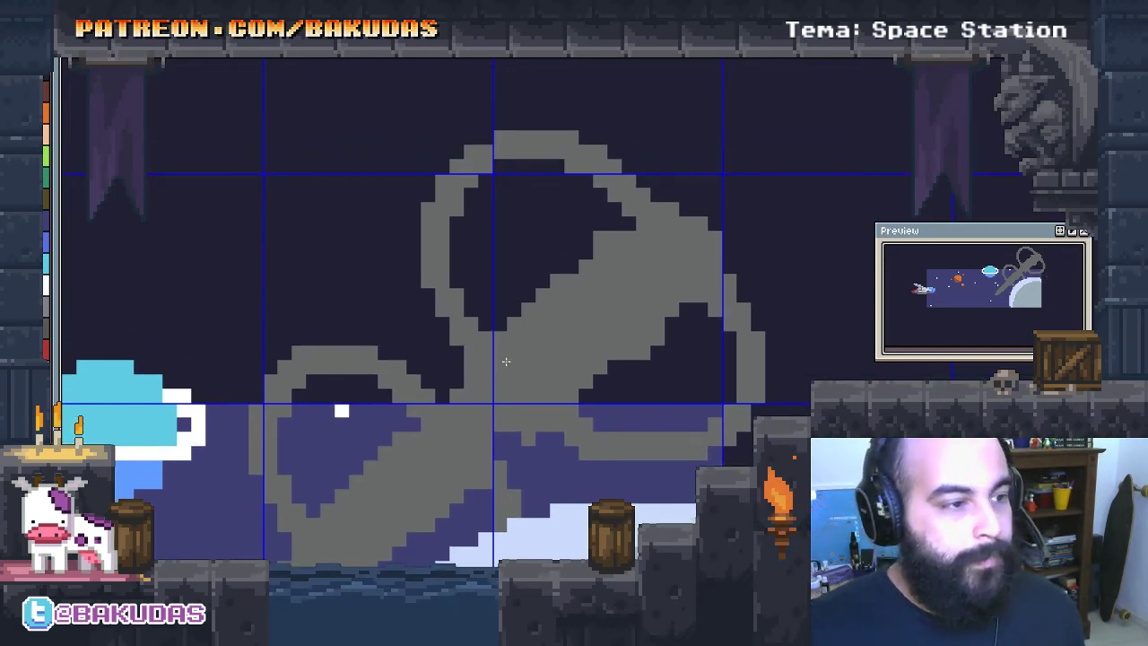
left_click_drag(622, 394, 622, 398)
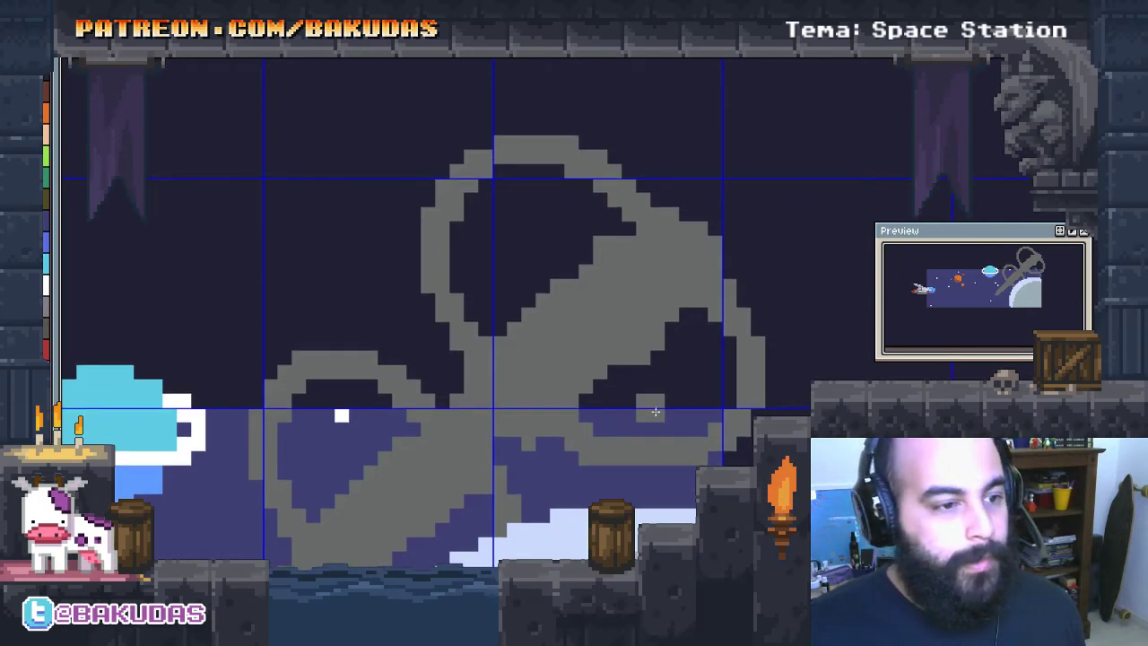
left_click_drag(649, 448, 649, 474)
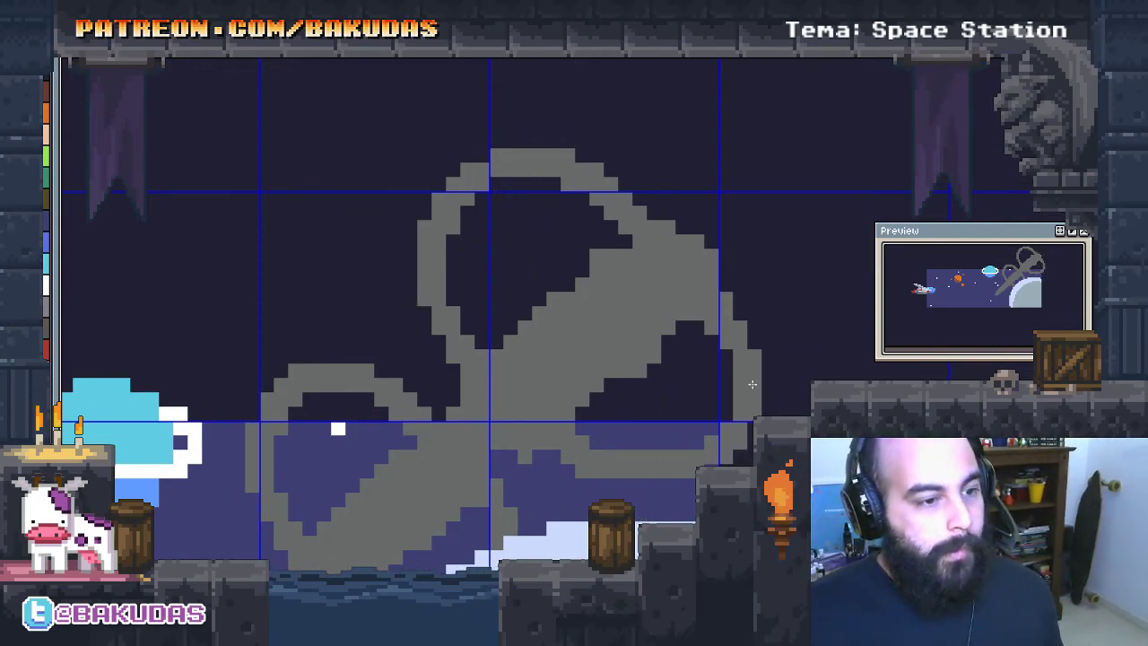
Erase the stray outer grey column and excess pixels, then repaint grey along the lower join
left_click_drag(753, 376, 739, 417)
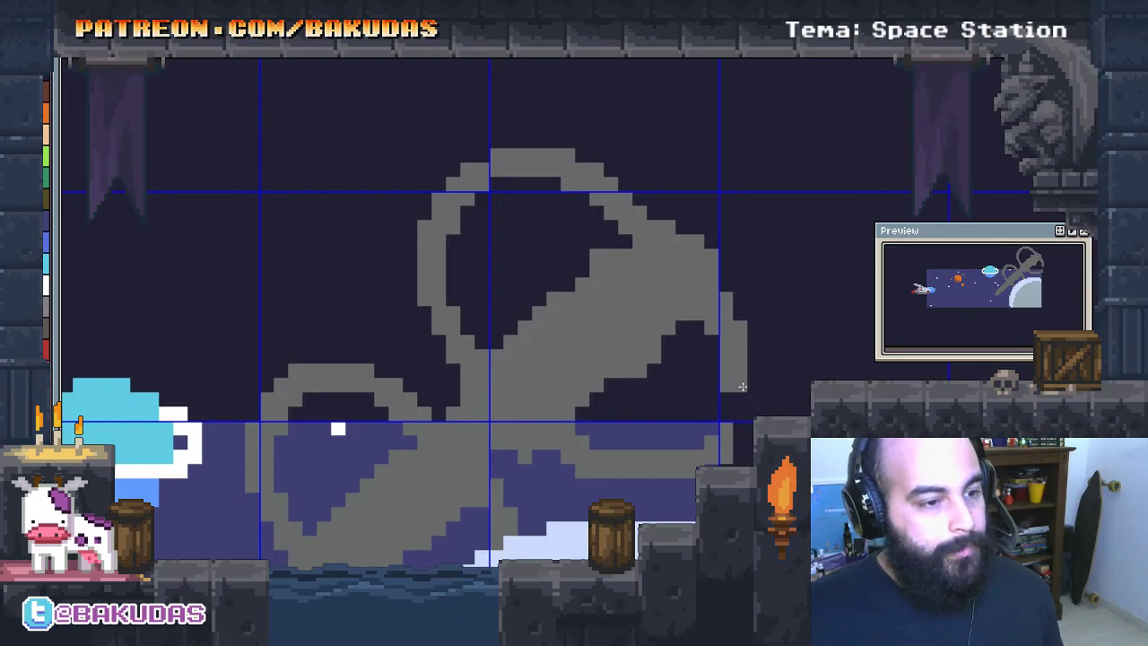
mouse_move(692, 470)
left_mouse_down()
mouse_move(645, 465)
mouse_move(722, 445)
left_mouse_up()
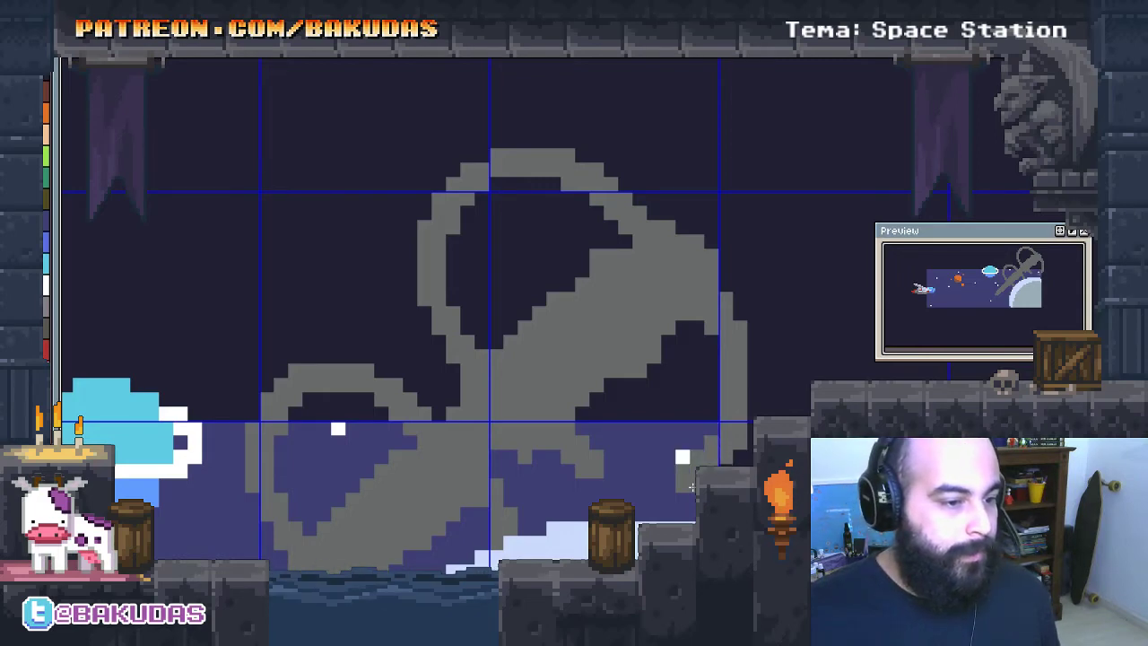
left_click_drag(691, 487, 617, 485)
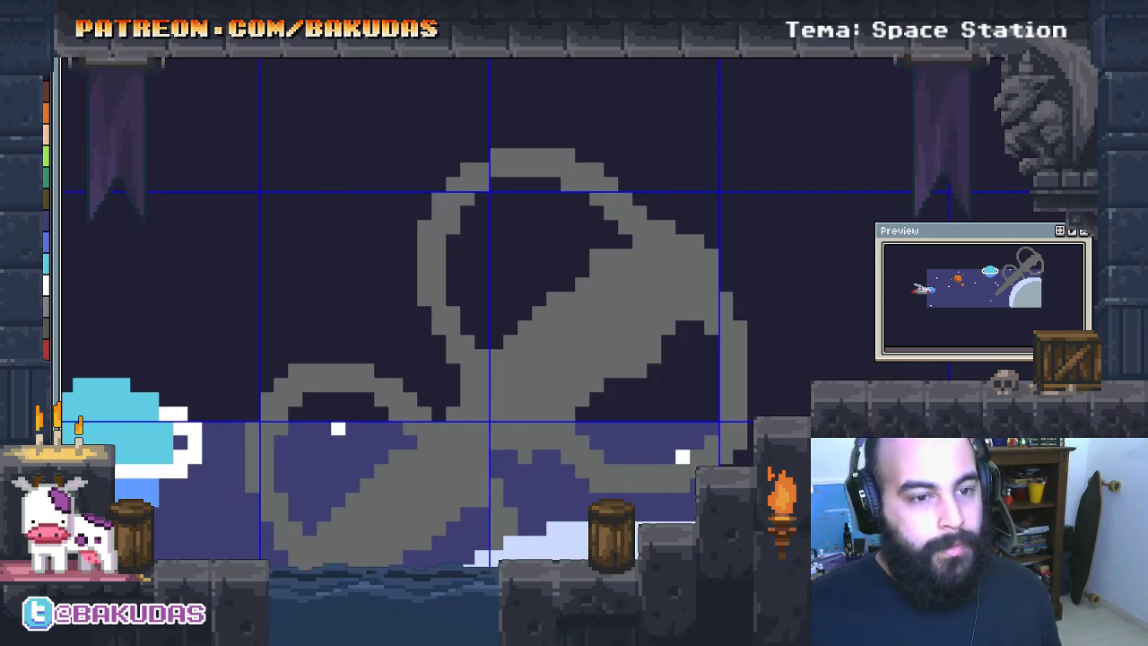
scroll(412, 350, "left", 1)
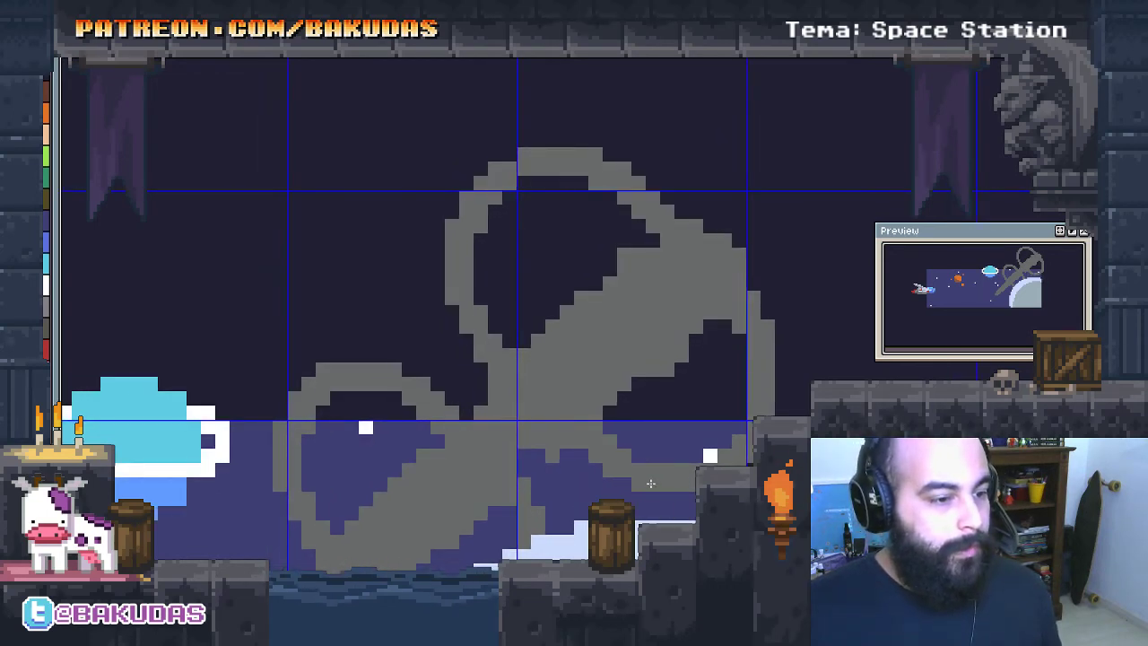
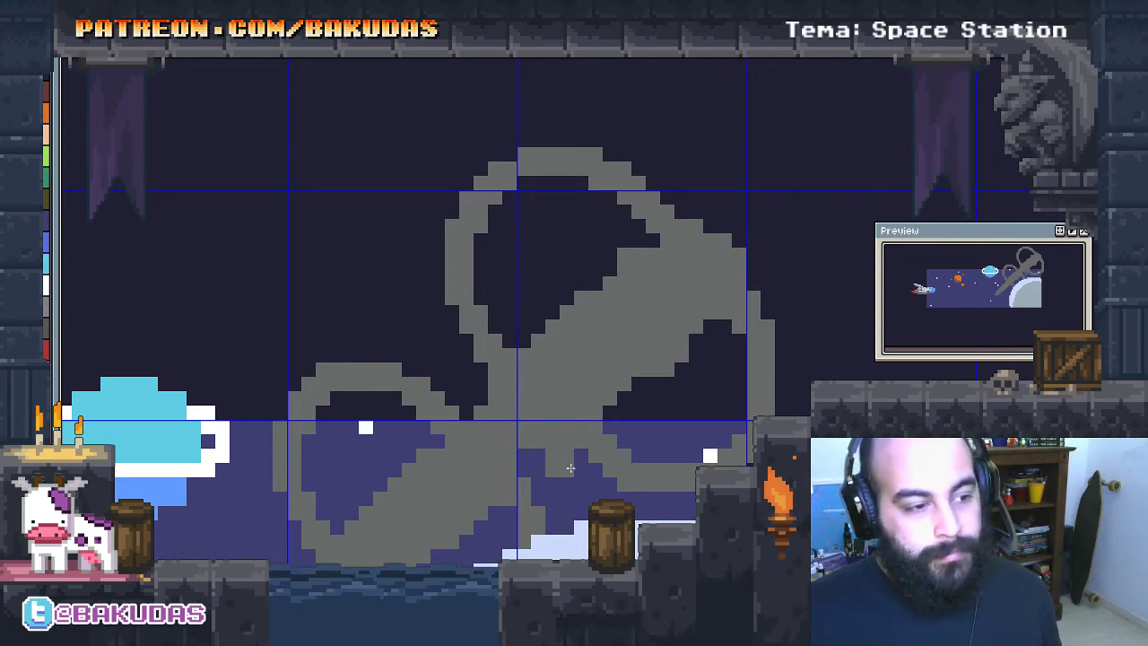
Clear stray grey pixels beside the station and extend its diagonal edges with grey blocks
left_click_drag(569, 476, 570, 464)
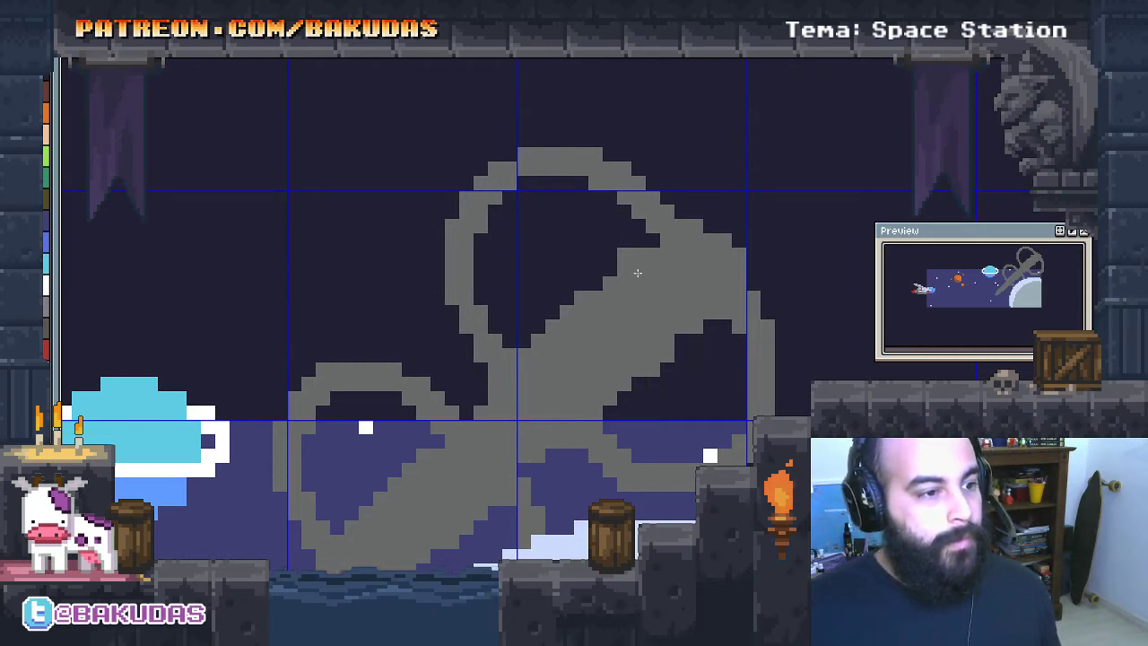
left_click(613, 253)
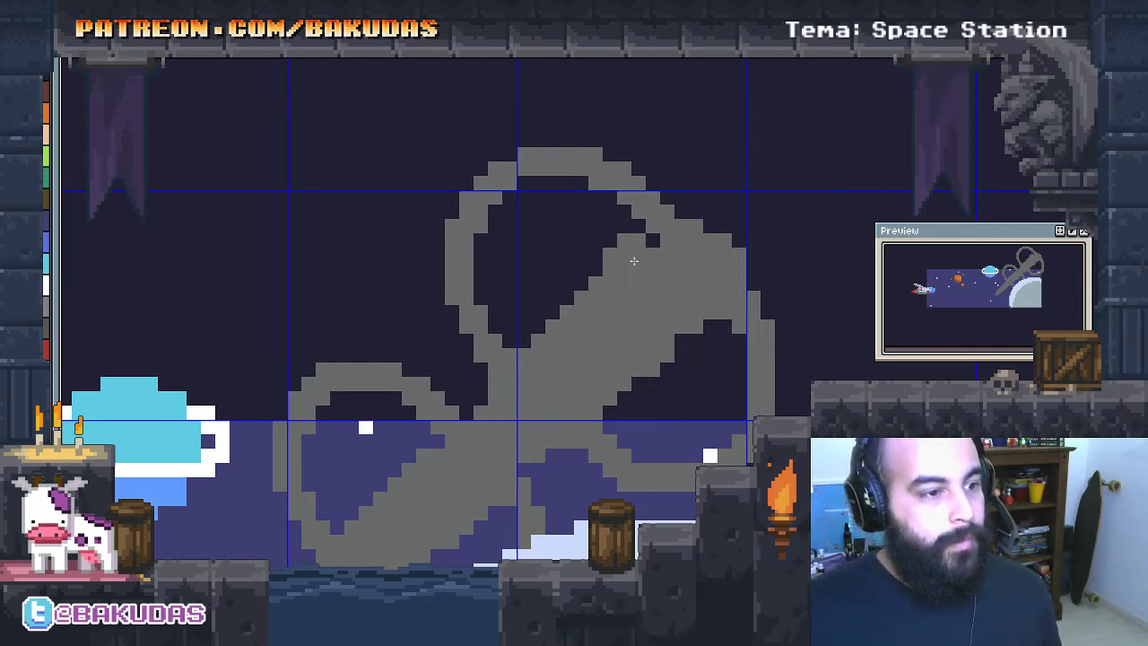
left_click(697, 337)
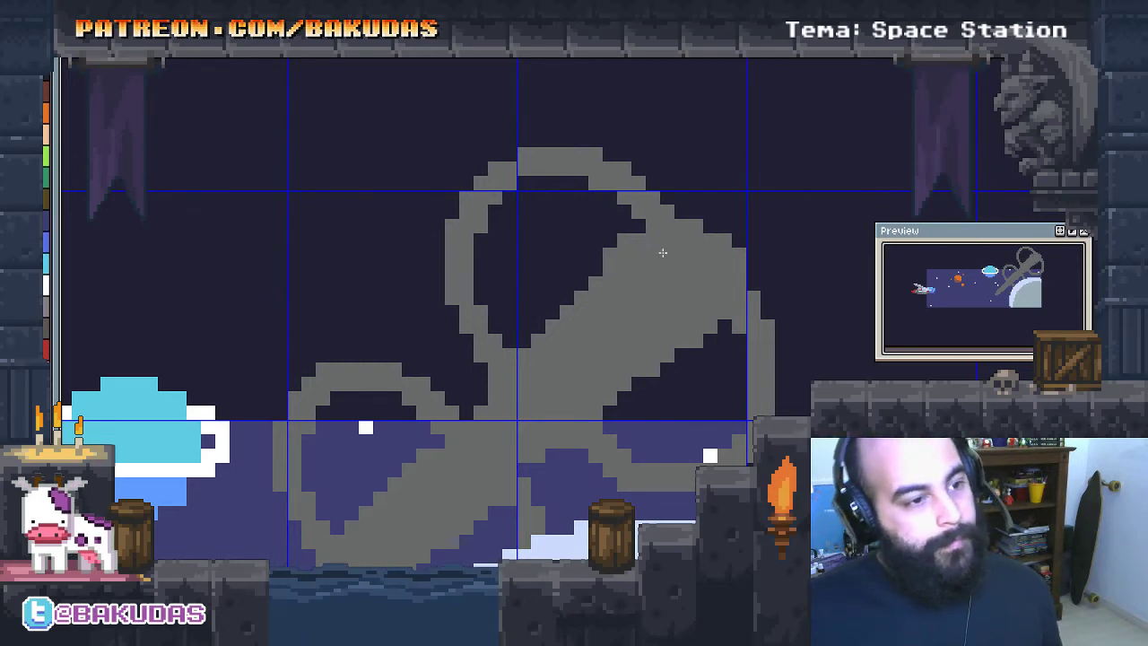
scroll(661, 252, "down", 3)
scroll(690, 340, "left", 4)
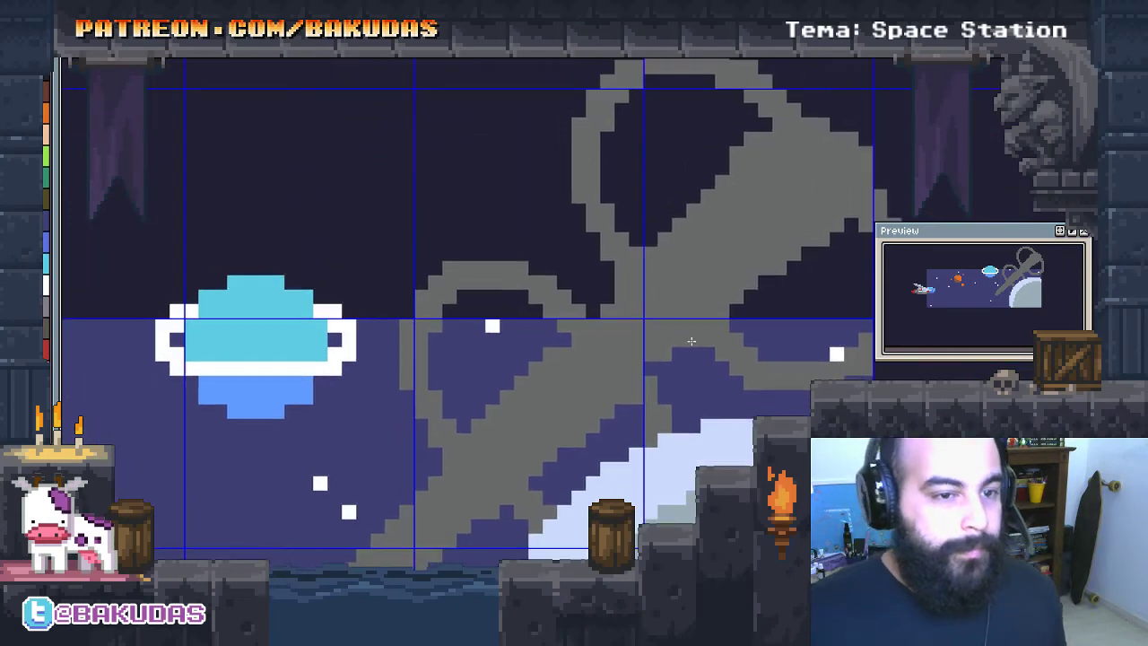
scroll(691, 341, "down", 3)
scroll(613, 314, "down", 2)
scroll(613, 313, "right", 2)
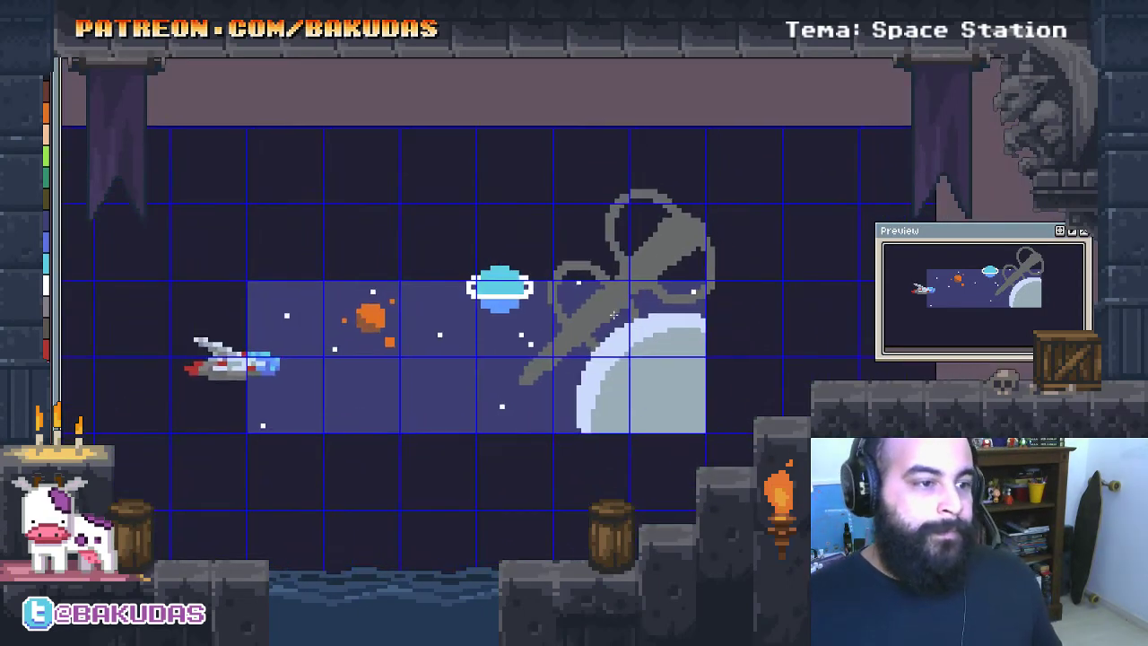
scroll(613, 314, "up", 1)
scroll(619, 309, "up", 1)
scroll(636, 297, "up", 1)
scroll(682, 275, "up", 1)
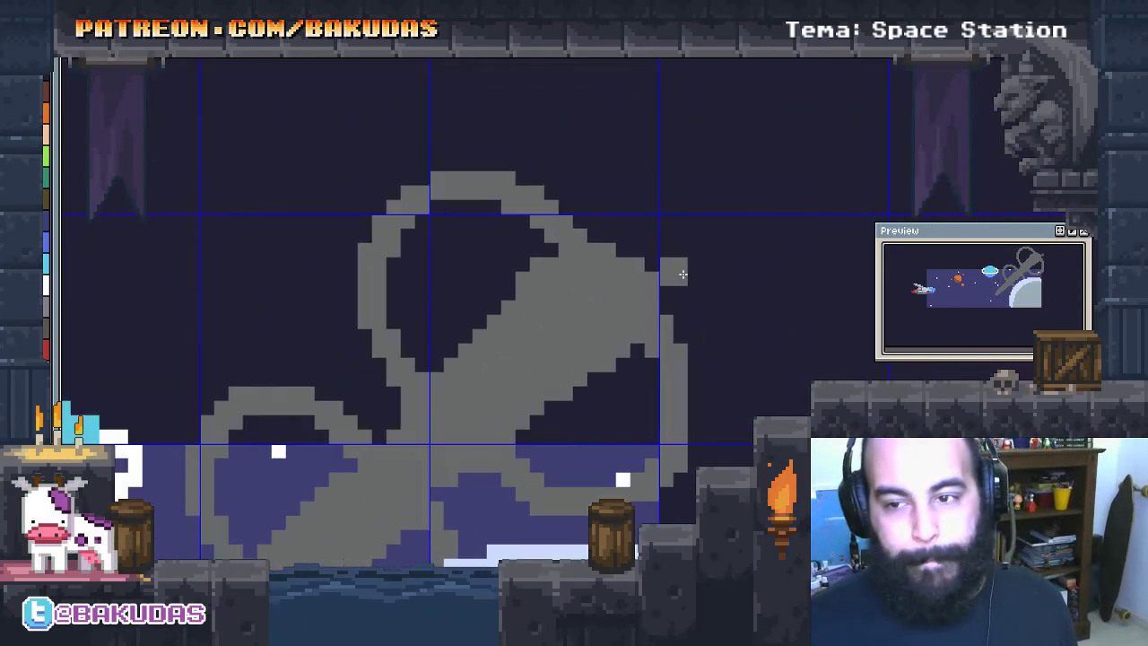
scroll(687, 259, "up", 2)
scroll(645, 278, "right", 1)
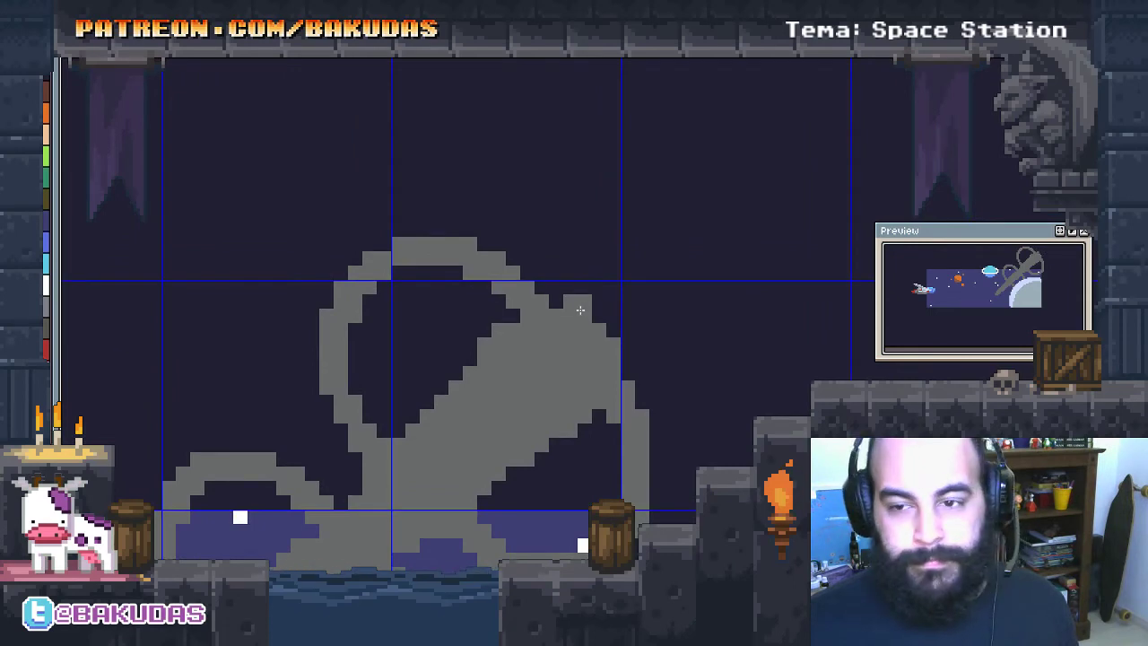
Fill the station's upper right and its top-edge notch with grey pixels
left_click_drag(585, 309, 635, 345)
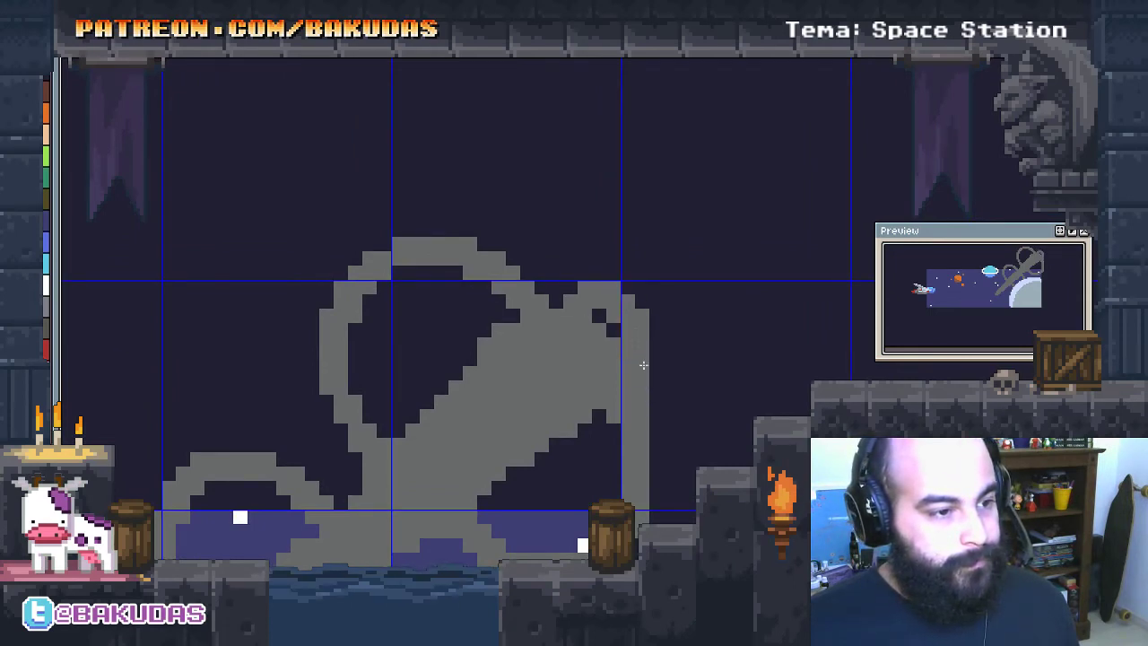
left_click_drag(589, 309, 556, 298)
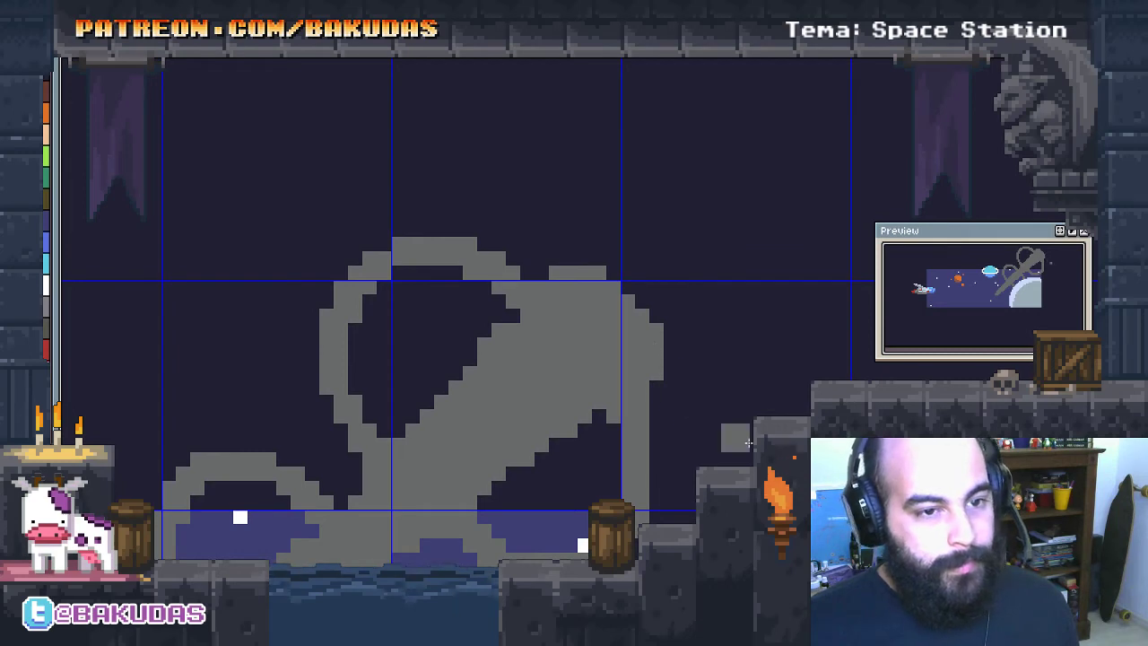
left_click_drag(613, 430, 661, 406)
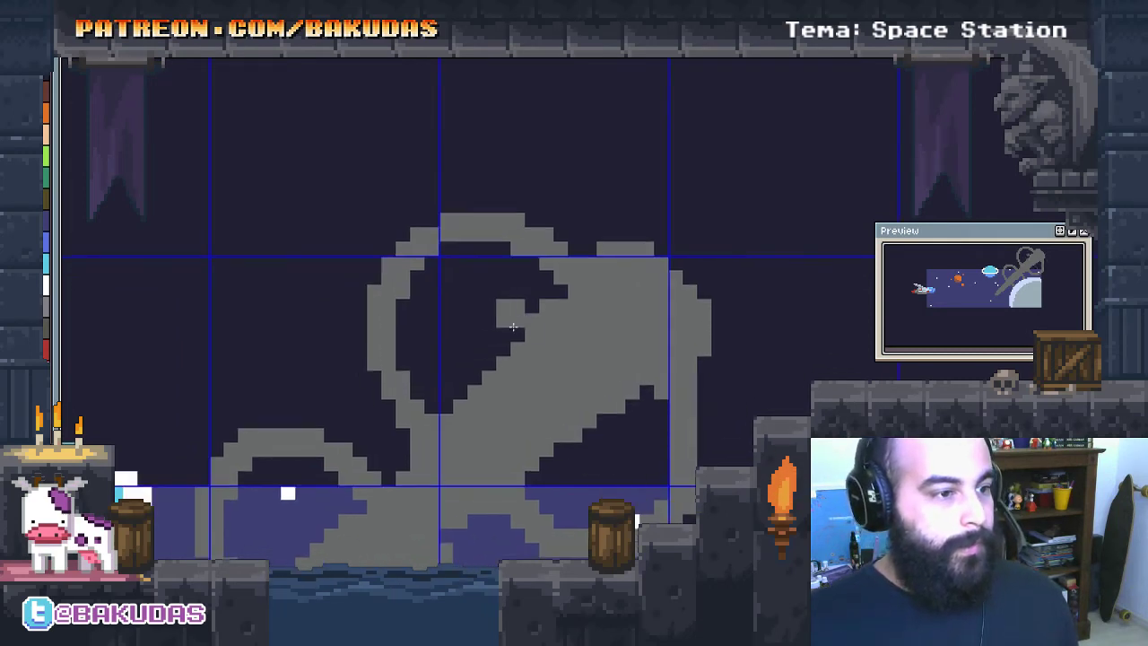
left_click(561, 307)
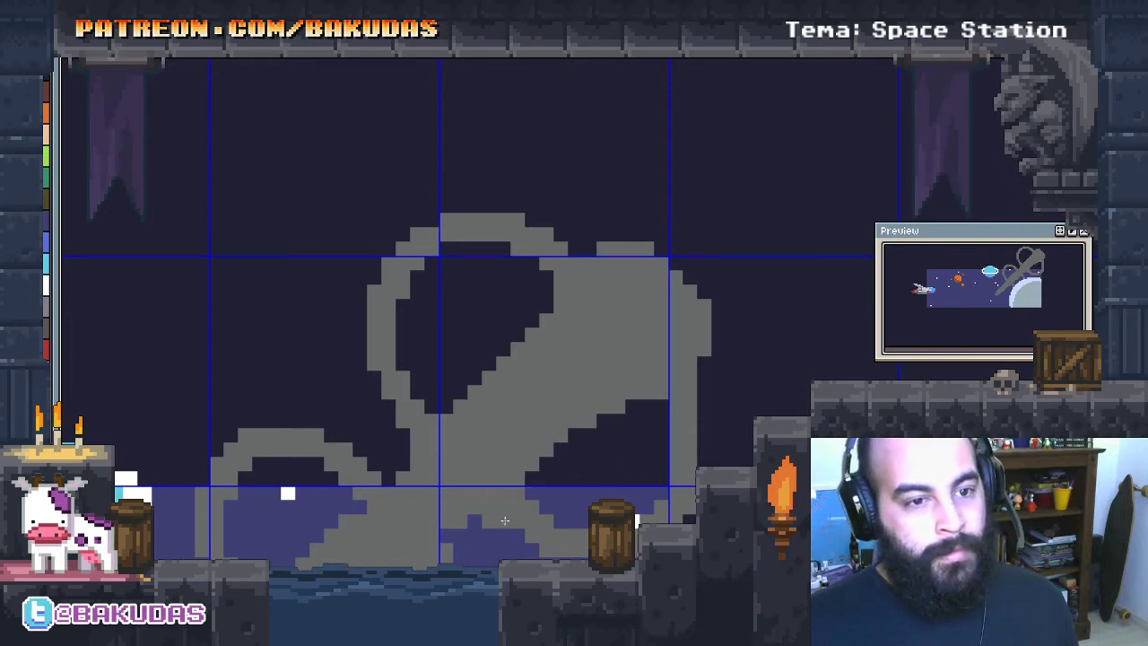
left_click_drag(472, 441, 495, 359)
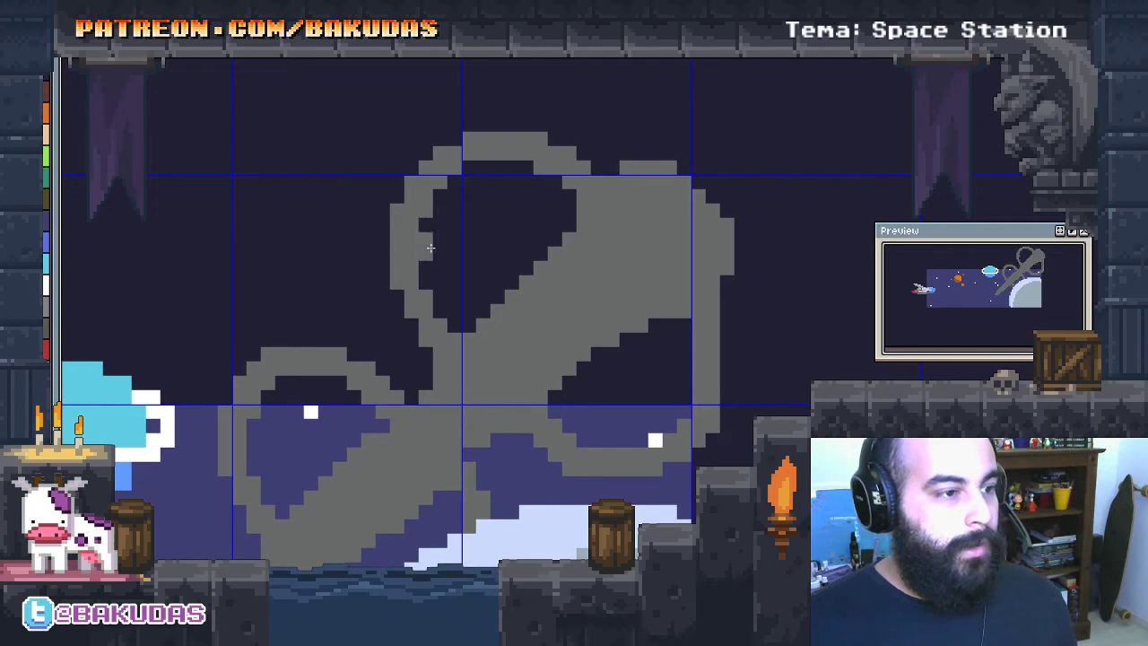
Widen the left loop's interior and step the top loop's inner edge
left_click_drag(426, 240, 452, 309)
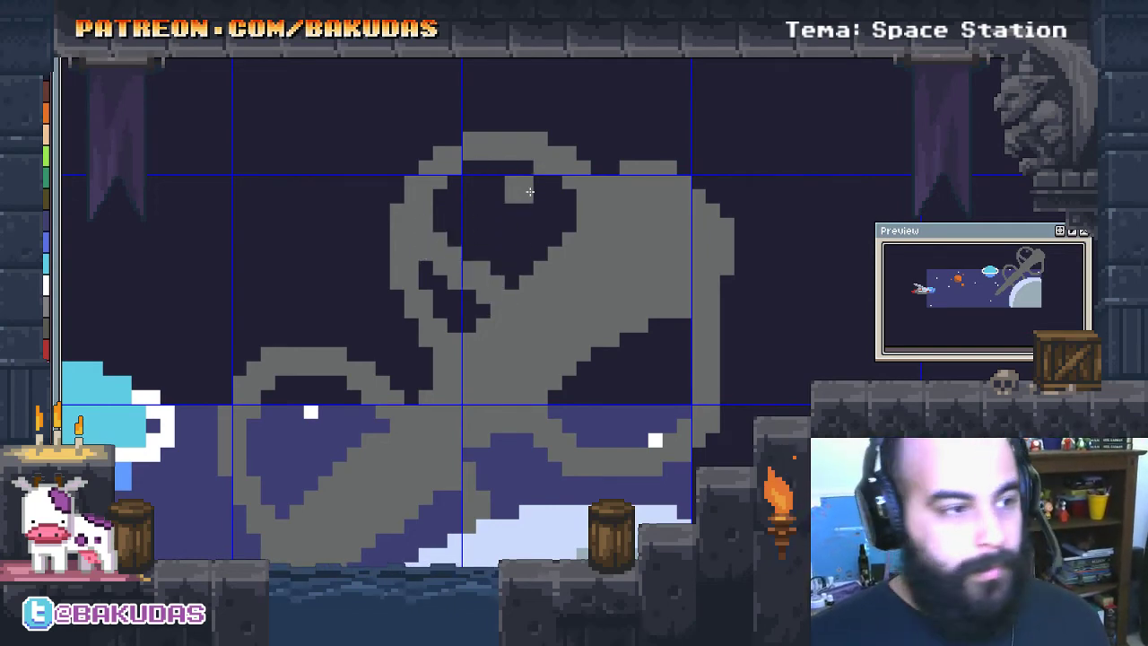
mouse_move(529, 191)
left_mouse_down()
mouse_move(561, 274)
mouse_move(512, 287)
mouse_move(442, 229)
left_mouse_up()
key("ctrl+z")
key("ctrl+z")
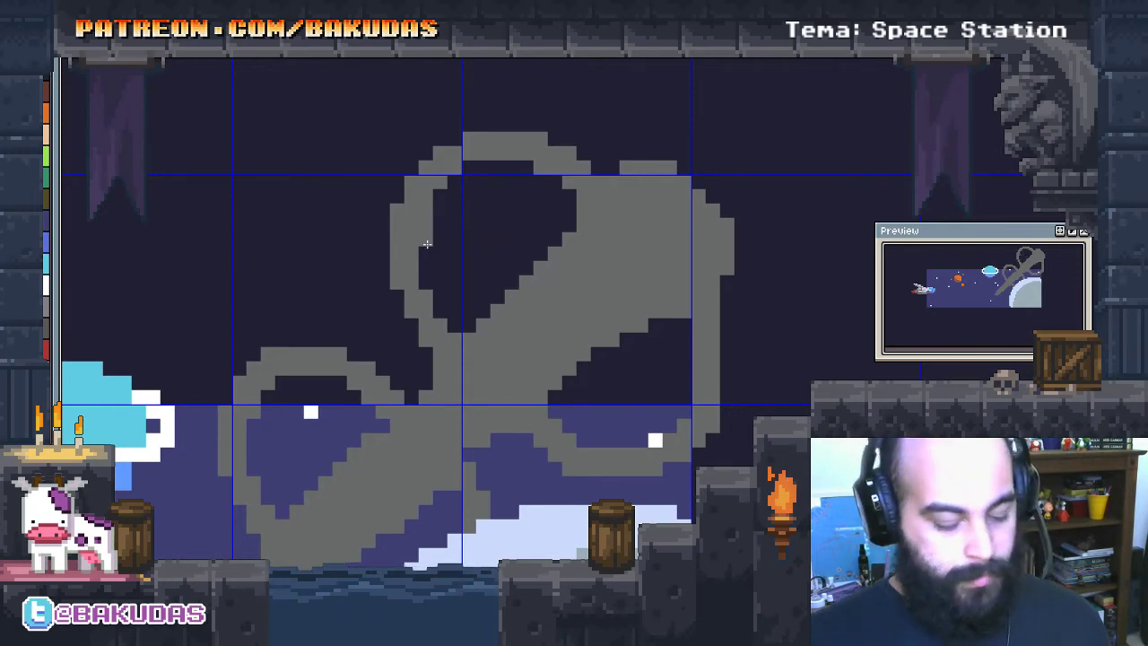
key("ctrl+y")
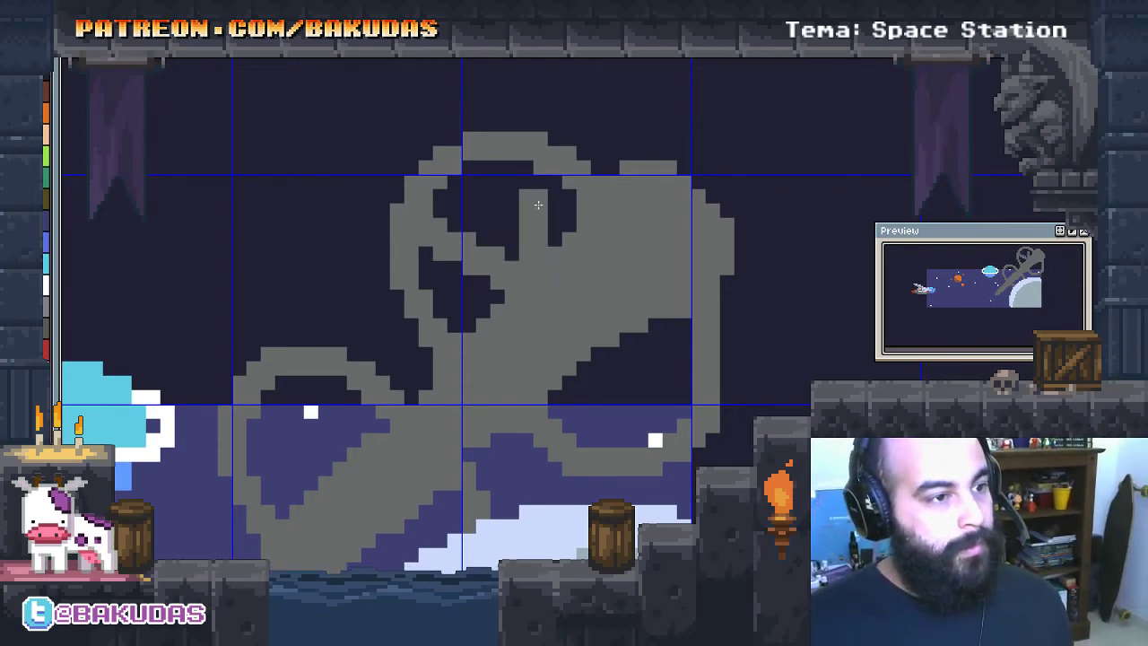
left_click(541, 184)
Try grey fills right of the loop, comparing and reverting them with undo/redo
left_click_drag(582, 361, 683, 445)
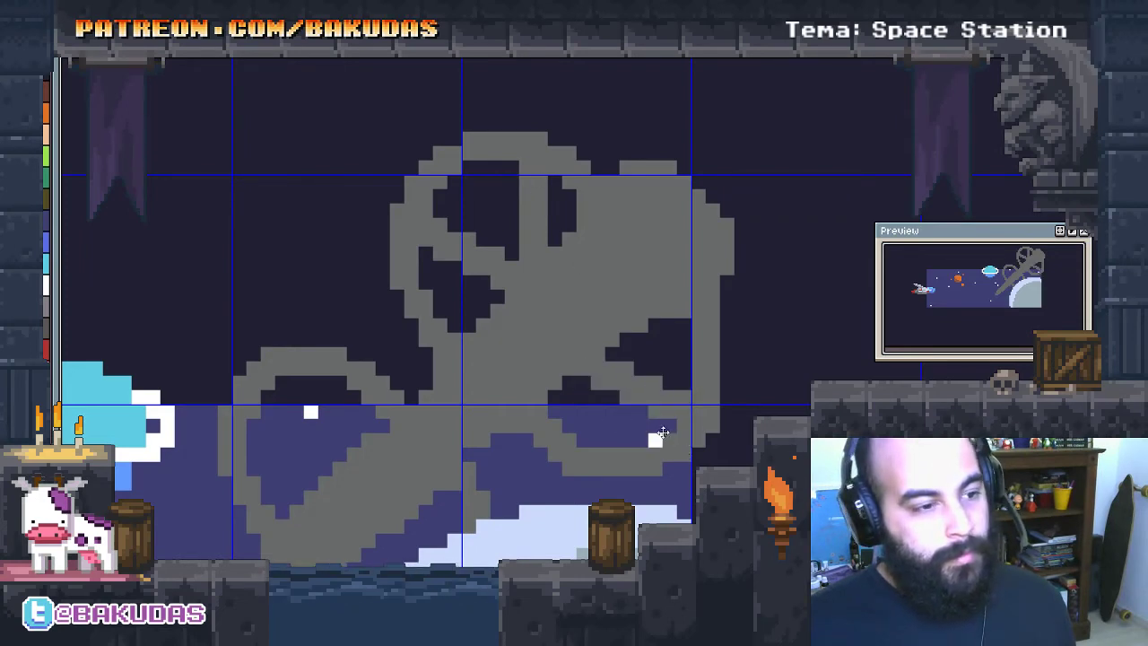
key("ctrl+z")
key("ctrl+z")
key("ctrl+y")
key("ctrl+z")
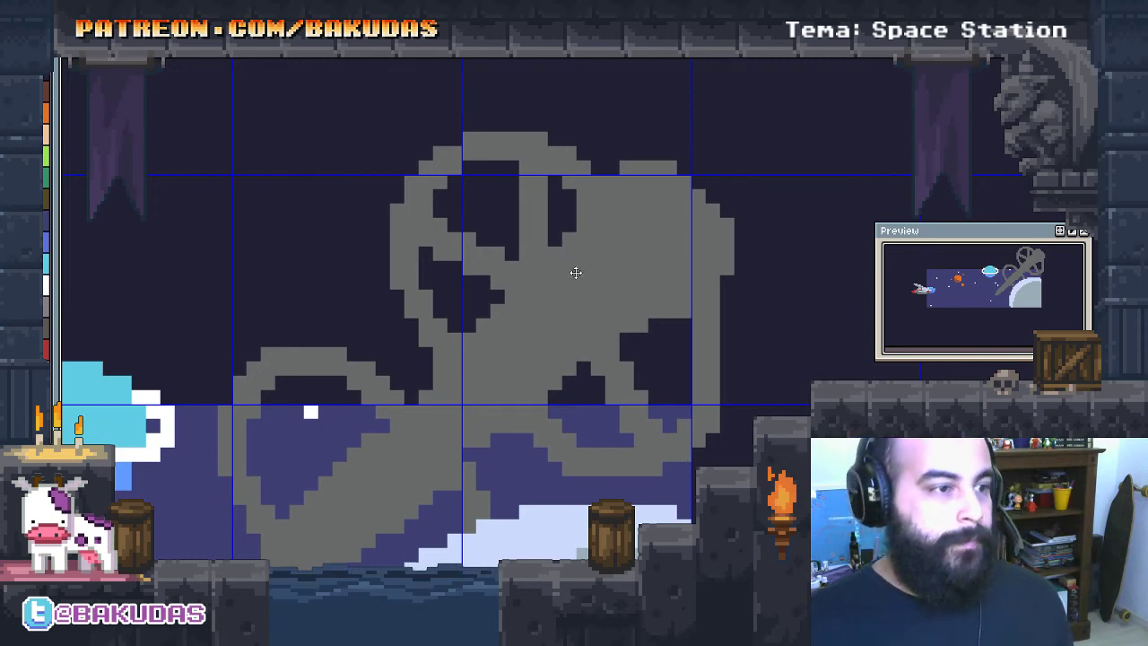
key("ctrl+z")
key("ctrl+z")
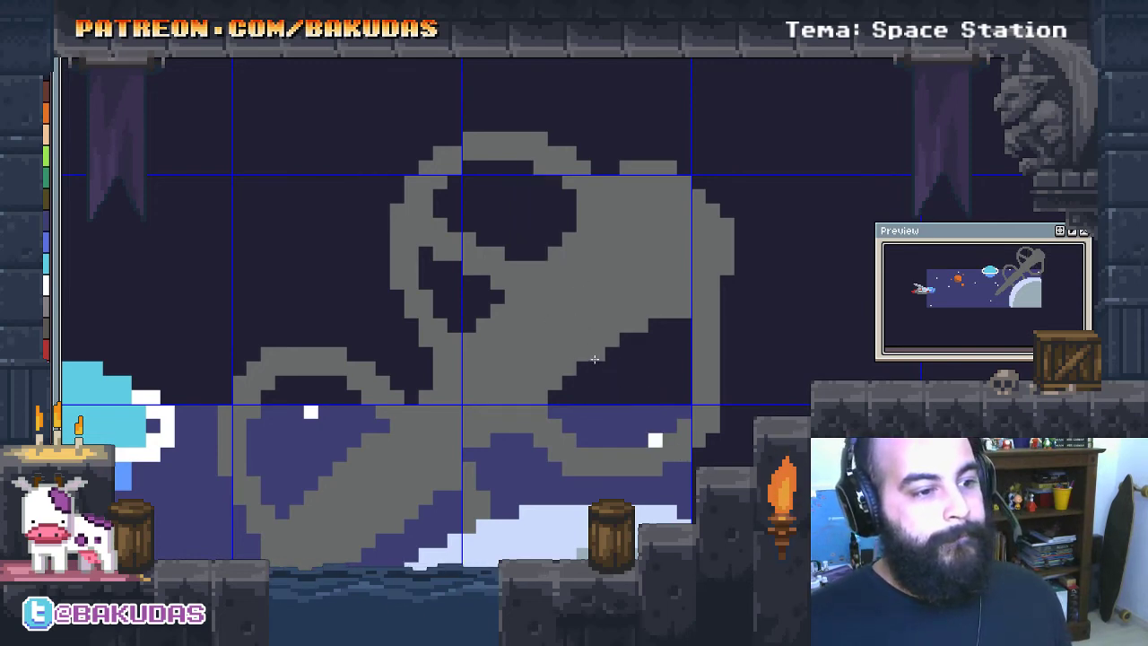
left_click_drag(591, 358, 668, 419)
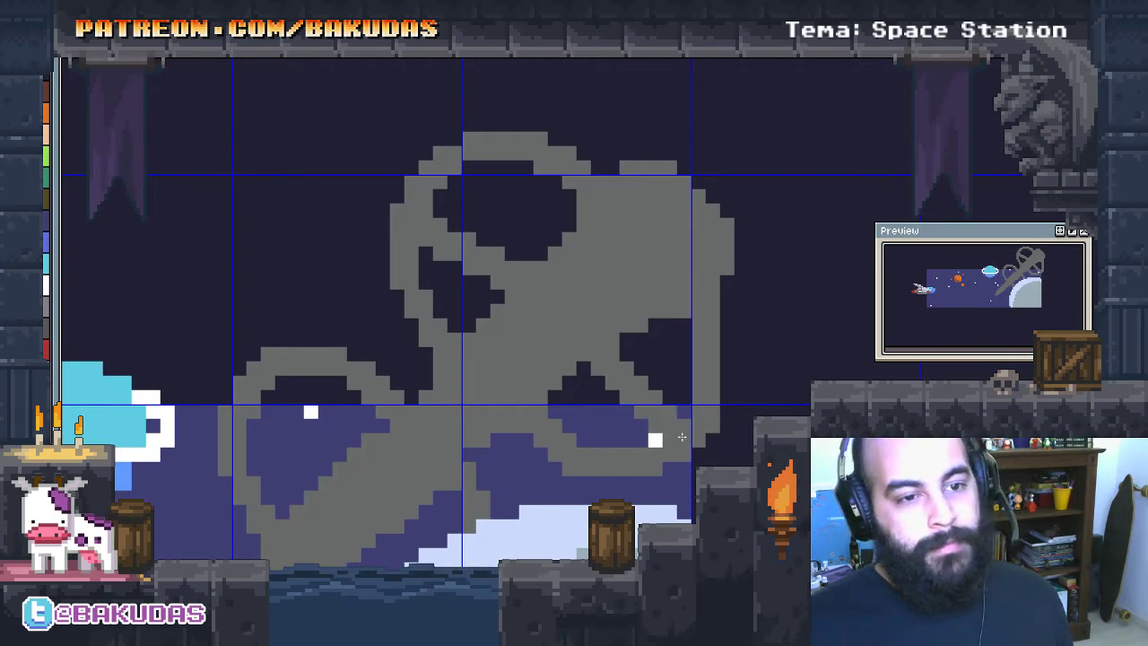
key("ctrl+z")
key("ctrl+z")
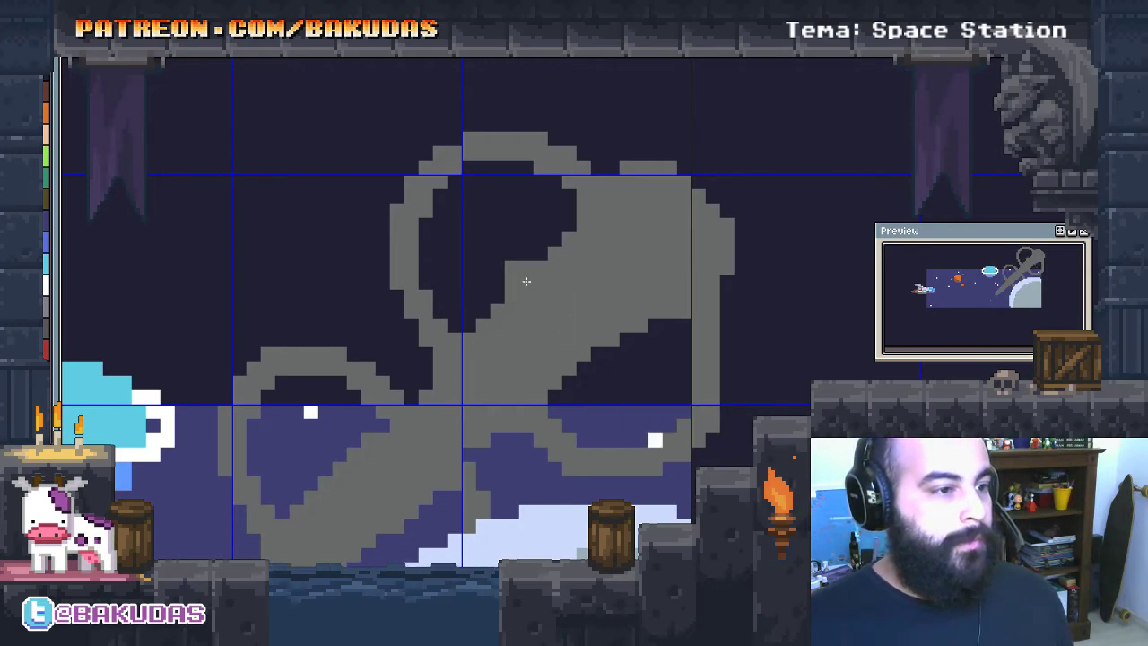
Paint grey diagonal struts across the top hole and right of the loop
left_click_drag(525, 277, 470, 222)
left_click_drag(607, 350, 671, 414)
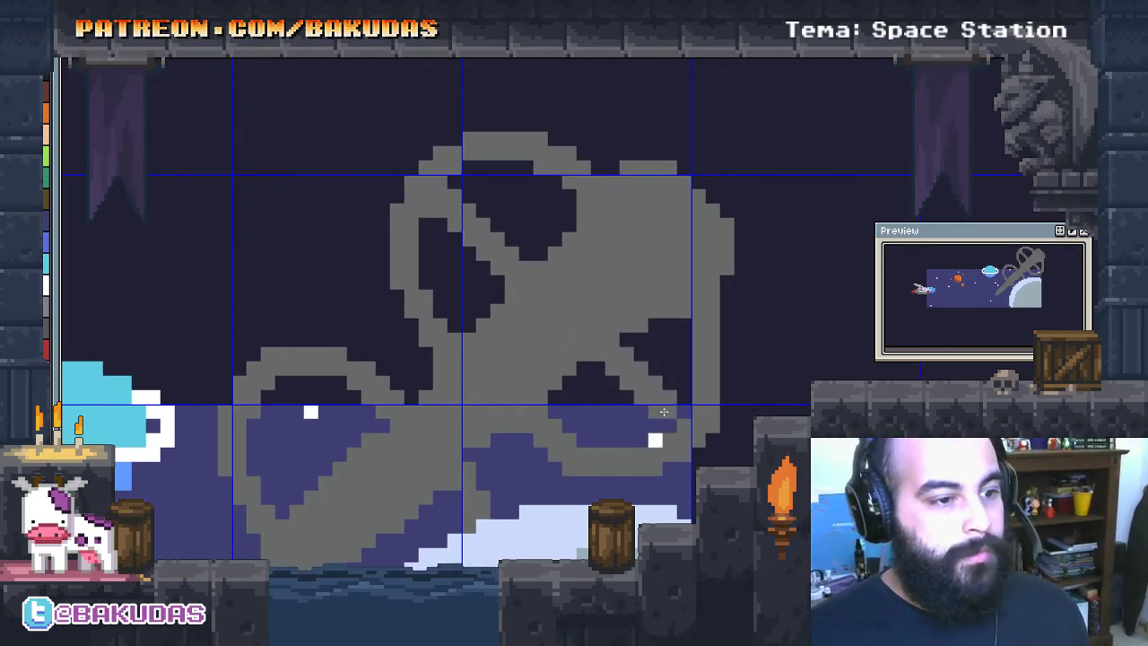
mouse_move(264, 421)
left_mouse_down()
mouse_move(391, 208)
mouse_move(385, 190)
left_mouse_up()
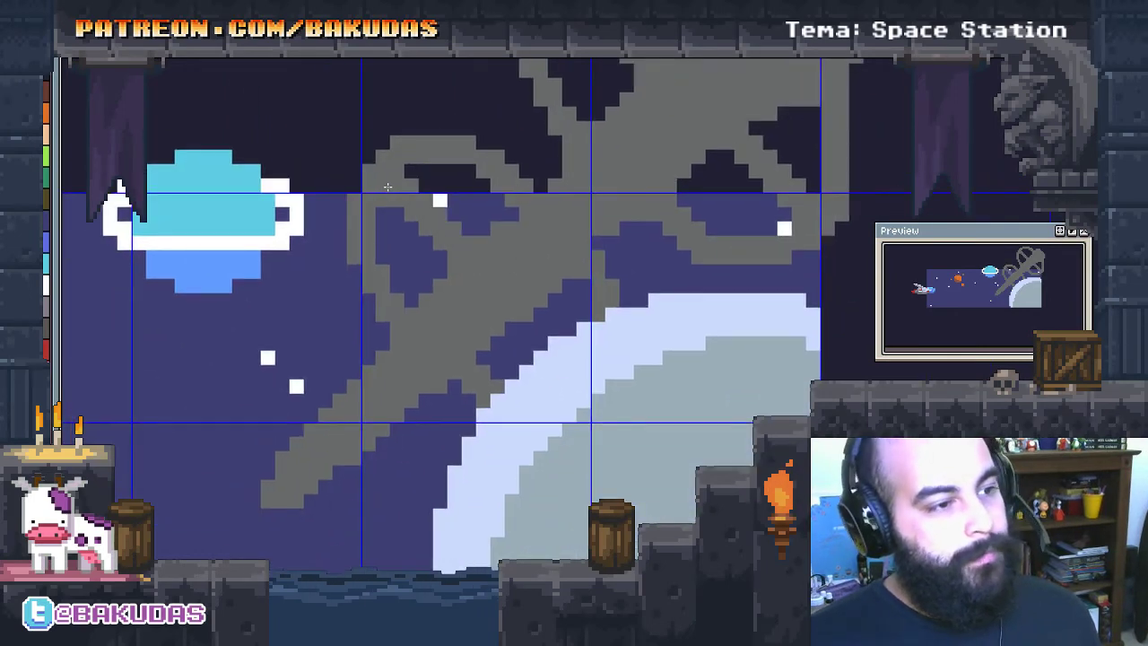
left_click_drag(629, 338, 636, 401)
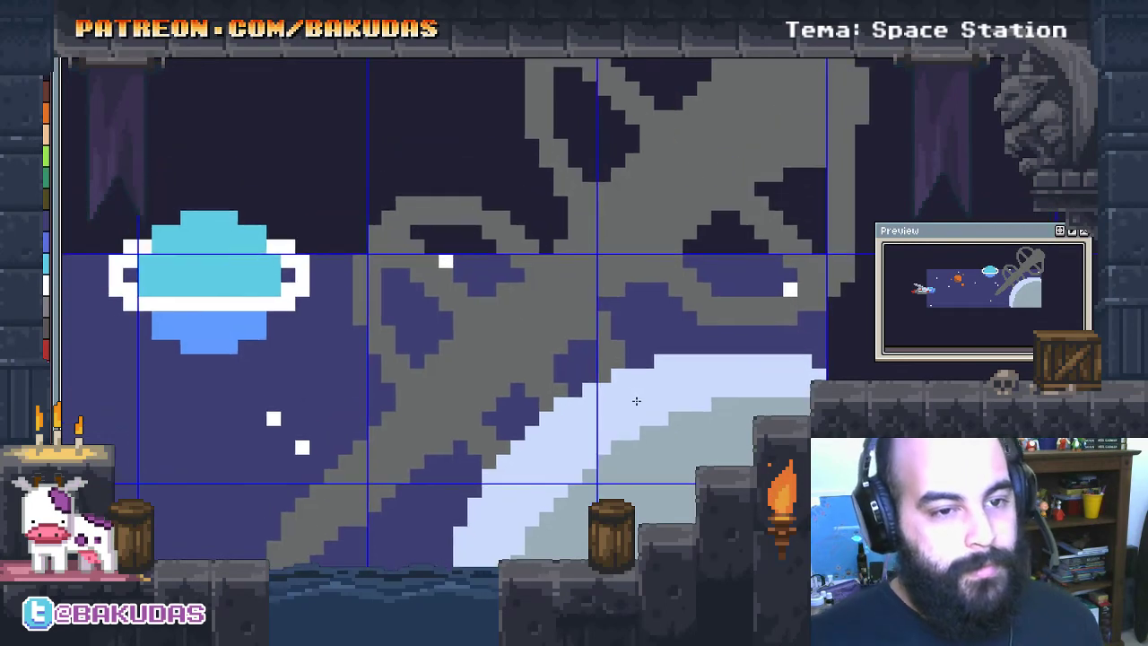
mouse_move(628, 345)
left_mouse_down()
mouse_move(645, 323)
mouse_move(610, 404)
left_mouse_up()
Paint a grey band and repaint pixel columns across the wheel's dark purple area
scroll(573, 309, "up", 2)
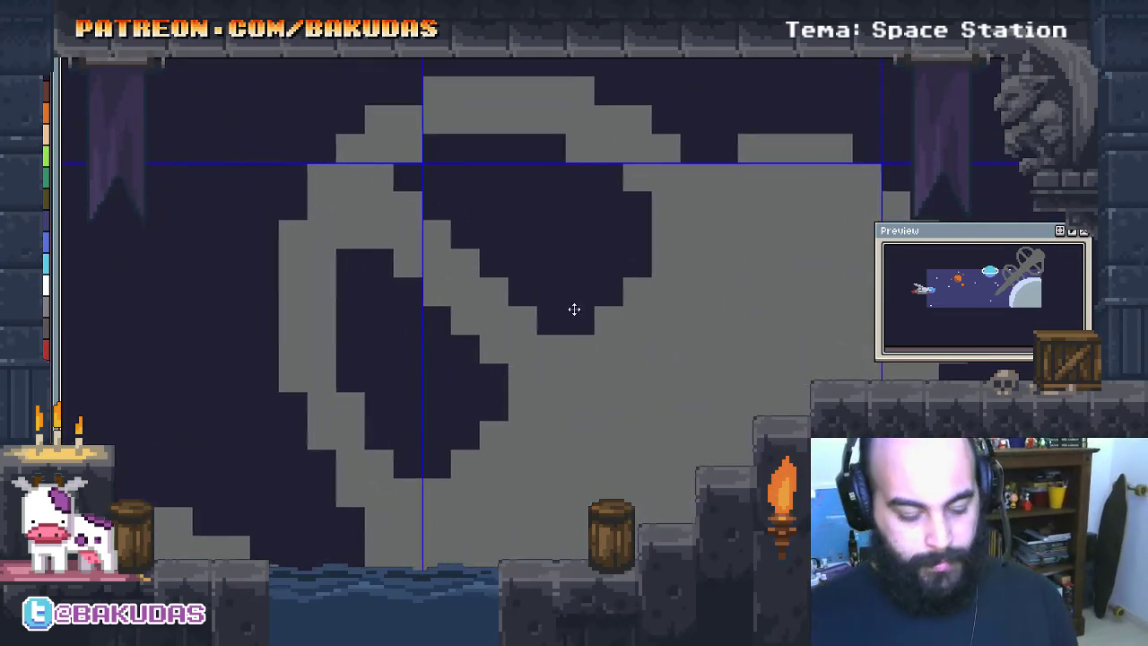
mouse_move(574, 309)
left_mouse_down()
mouse_move(576, 320)
mouse_move(569, 164)
left_mouse_up()
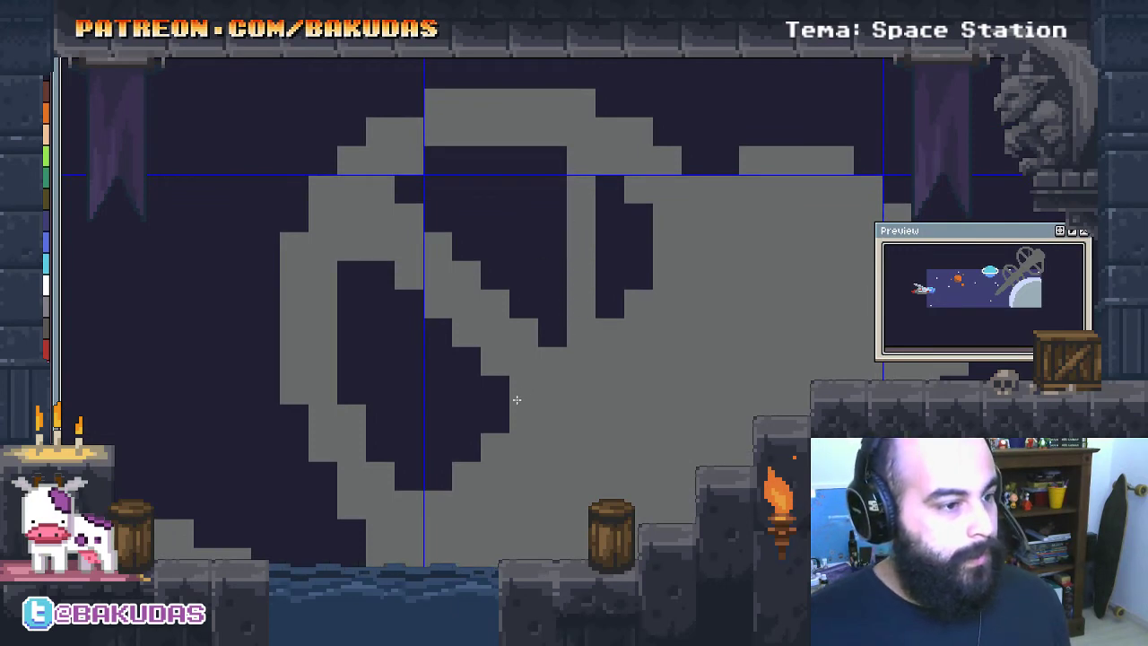
left_click_drag(516, 399, 355, 385)
left_click_drag(577, 420, 409, 174)
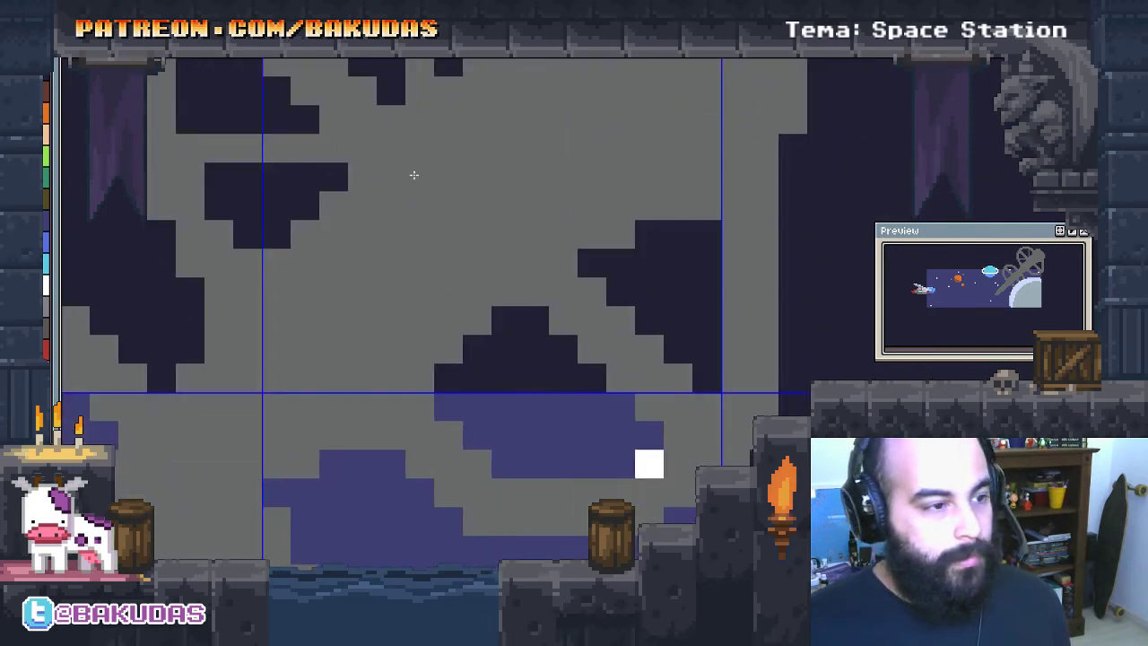
left_click_drag(526, 312, 533, 448)
left_click_drag(535, 314, 529, 480)
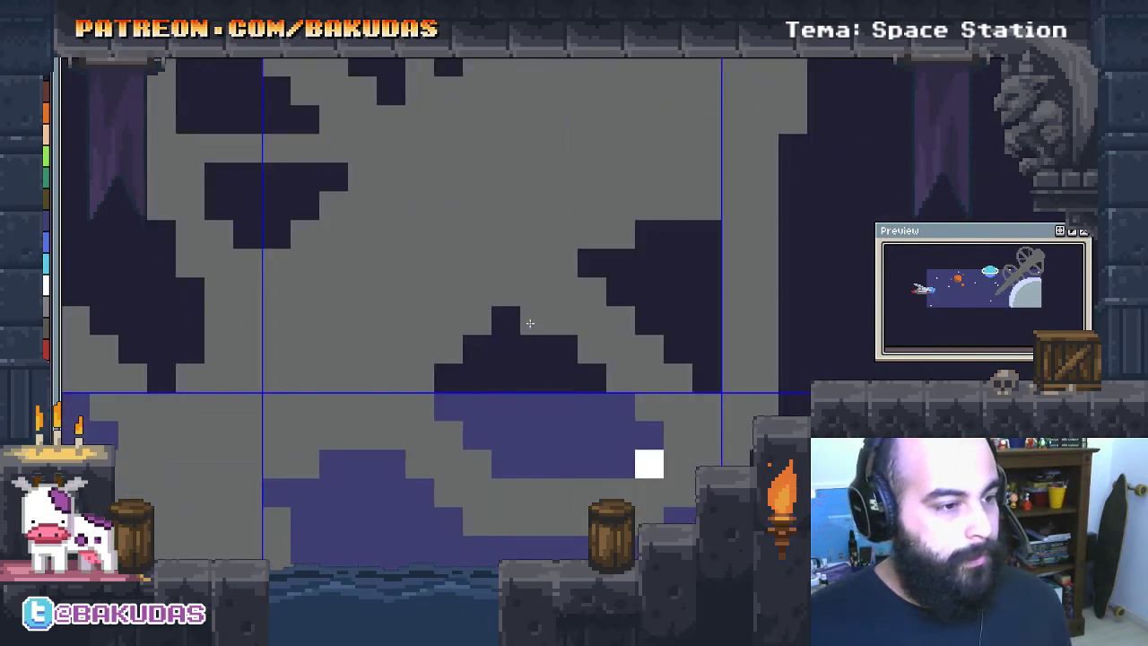
left_click_drag(583, 263, 718, 283)
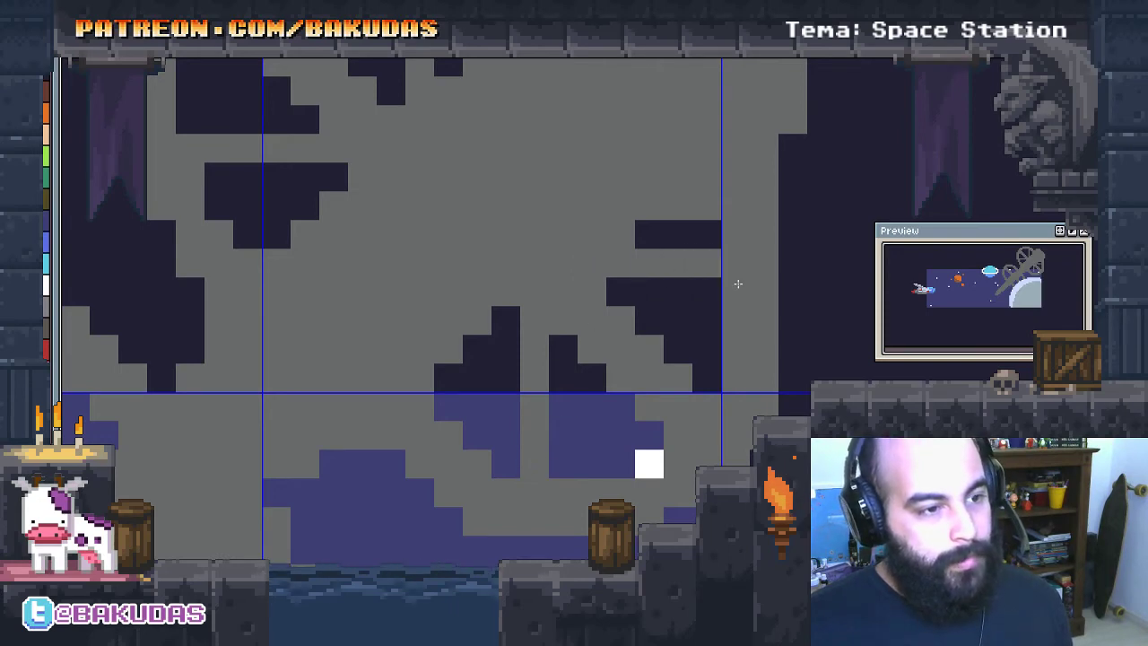
Carve dark pixels into the station shape and extend them upward one block
mouse_move(557, 329)
left_mouse_down()
mouse_move(608, 320)
mouse_move(498, 405)
left_mouse_up()
left_click_drag(581, 305, 640, 285)
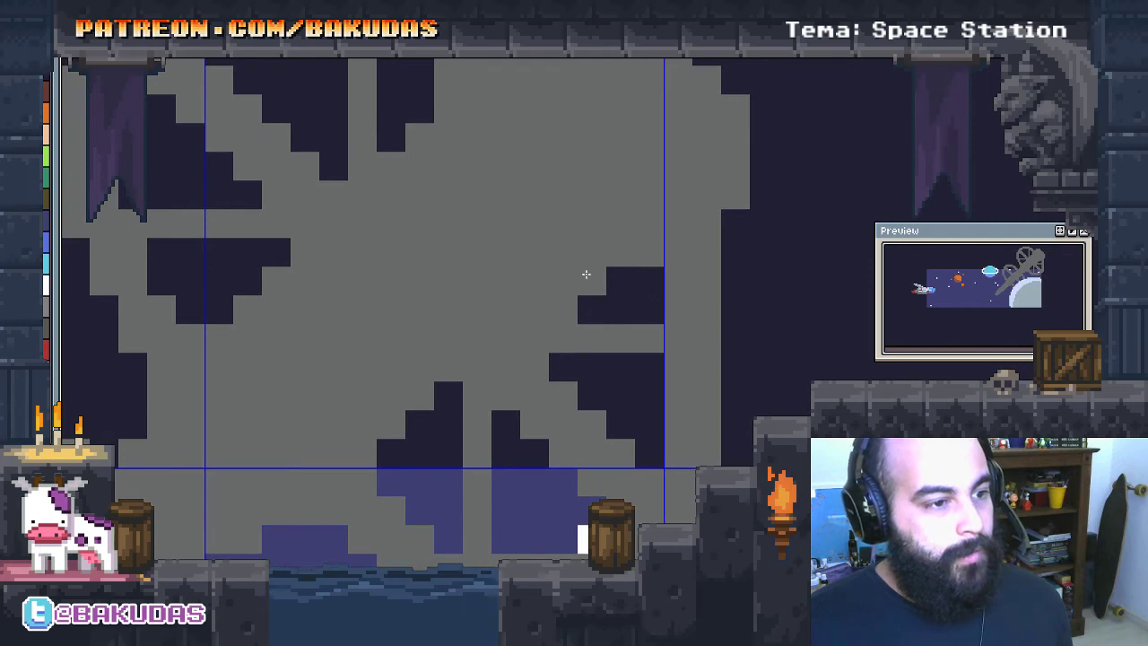
left_click(648, 253)
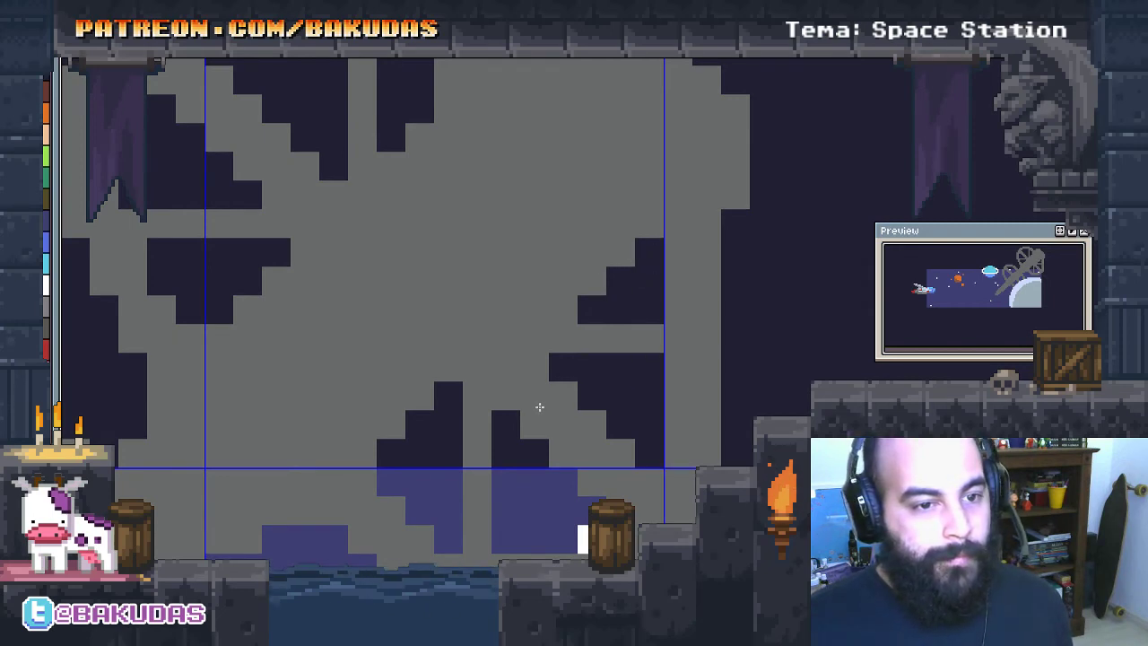
Paint grey rows and columns extending the station arm upward, cleaning edges with dark blue
scroll(558, 418, "down", 1)
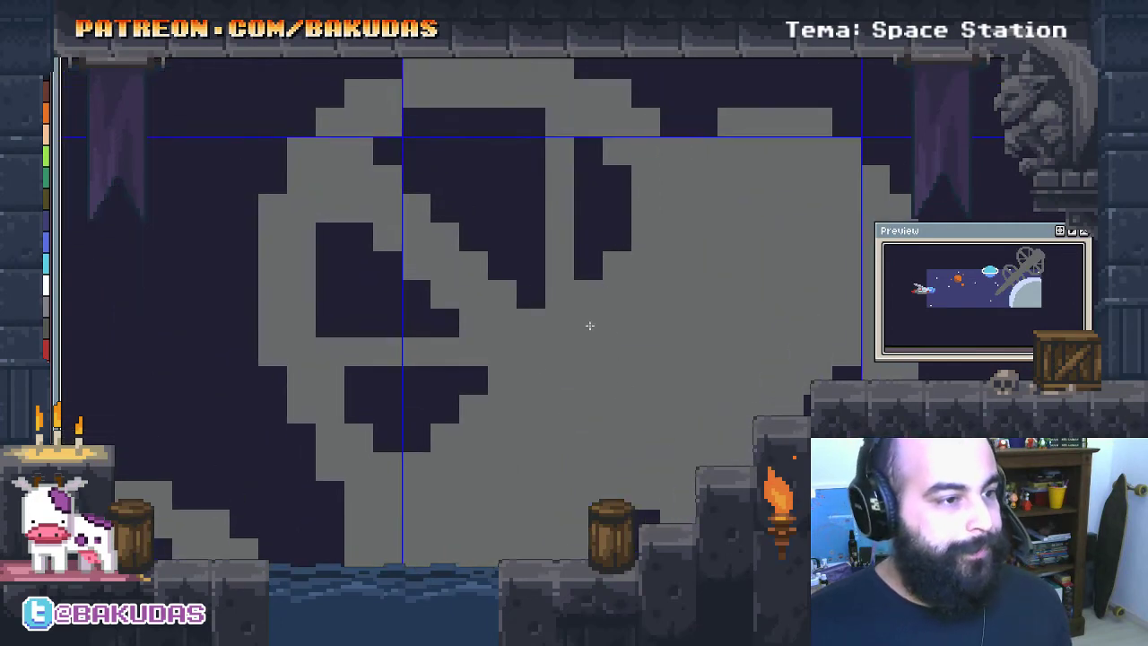
scroll(551, 351, "down", 1)
scroll(490, 289, "up", 1)
scroll(490, 289, "up", 1)
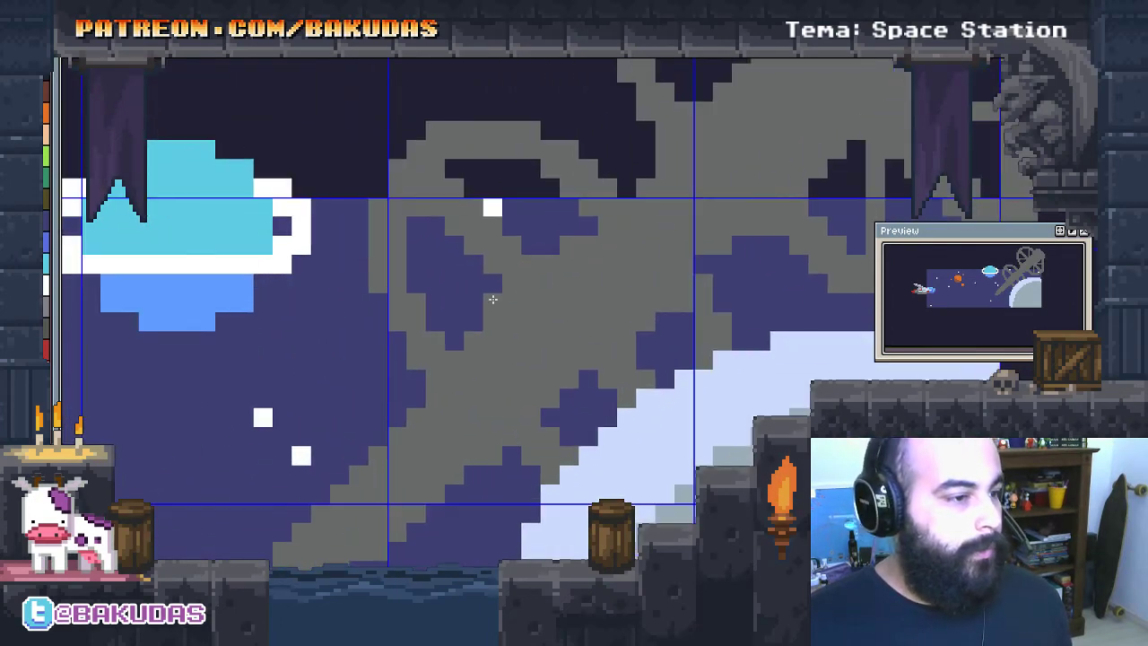
left_click_drag(491, 288, 407, 287)
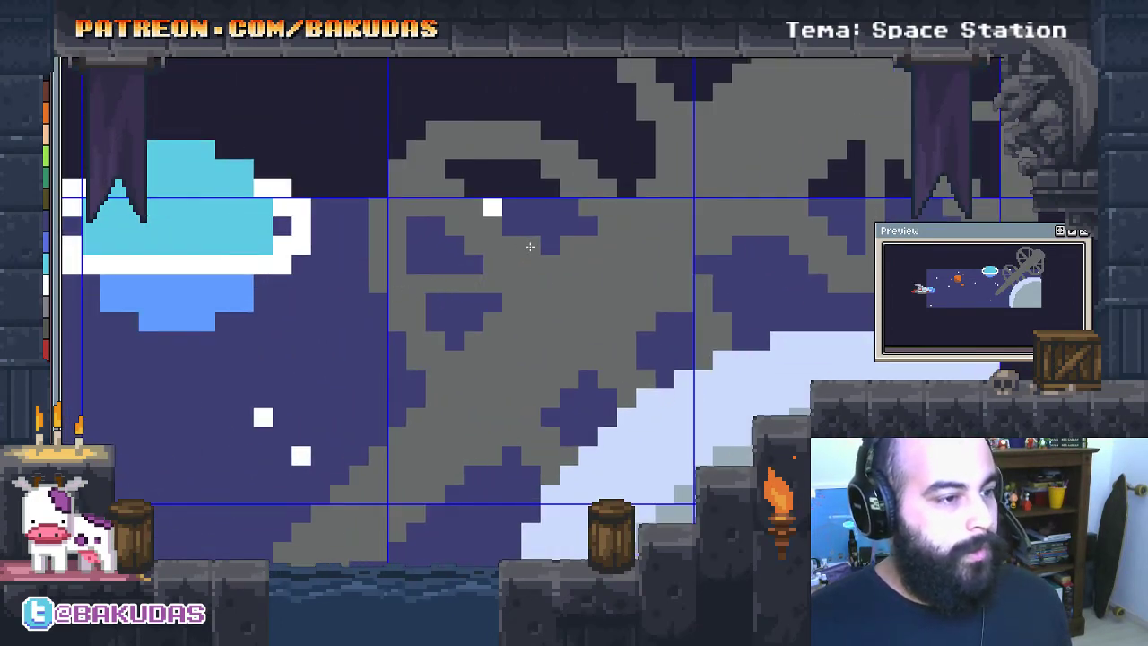
left_click_drag(530, 245, 531, 162)
left_click_drag(588, 369, 539, 124)
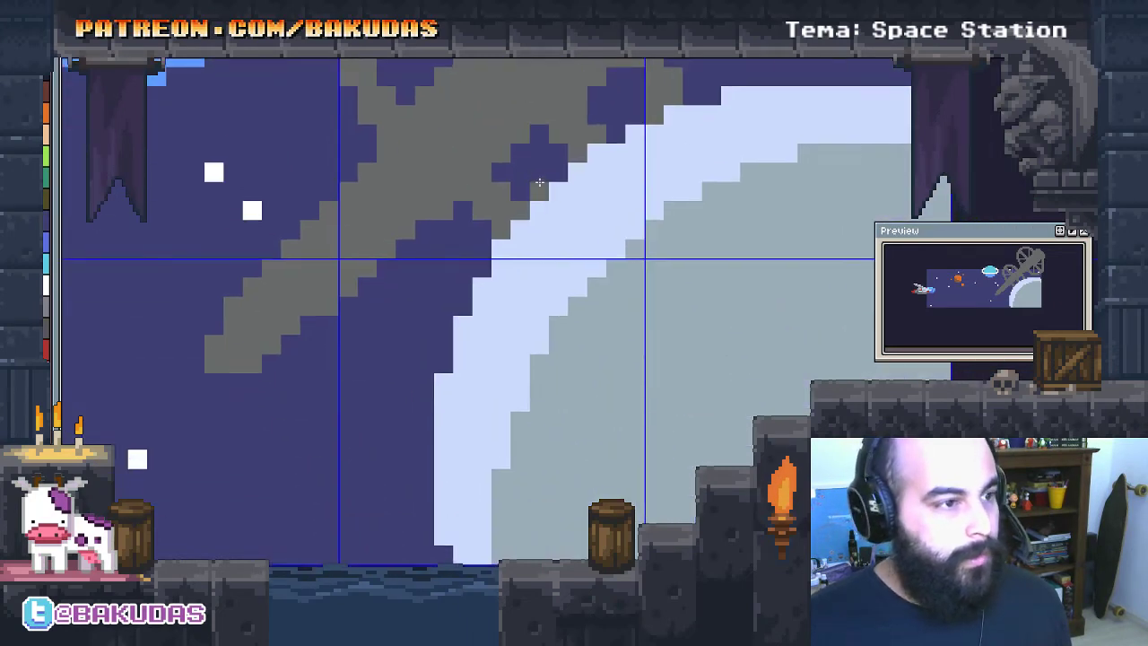
left_click_drag(539, 192, 538, 142)
mouse_move(588, 109)
left_mouse_down()
mouse_move(632, 114)
mouse_move(593, 131)
left_mouse_up()
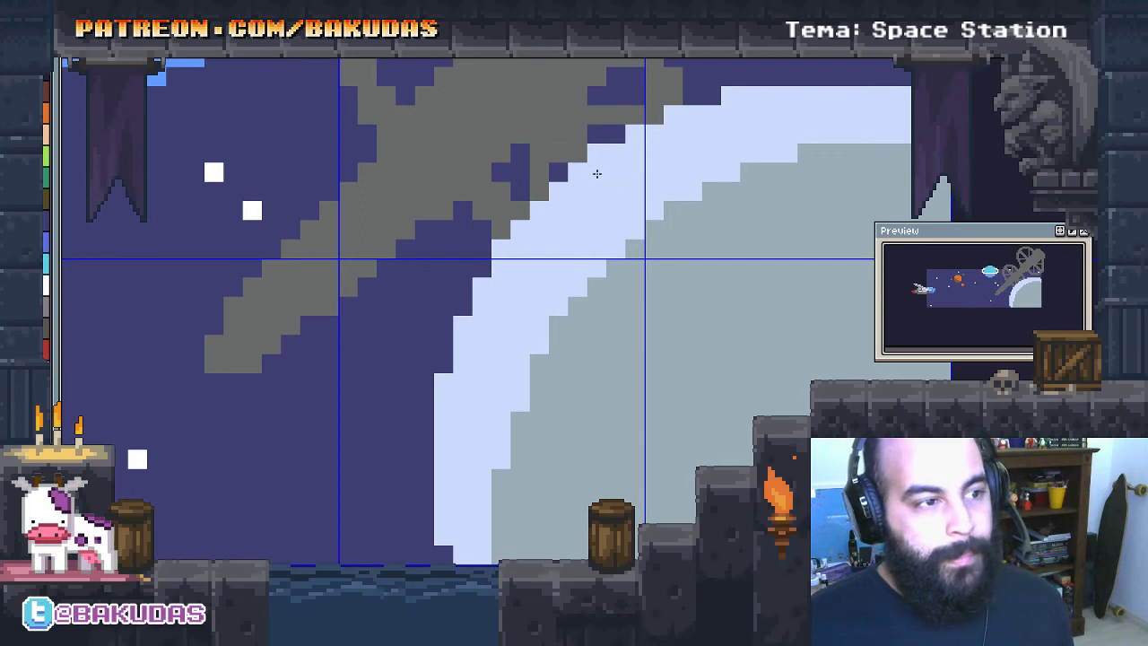
Pan and zoom to bring the station's upper part and wheel area into view
left_click_drag(597, 173, 621, 400)
scroll(541, 304, "down", 2)
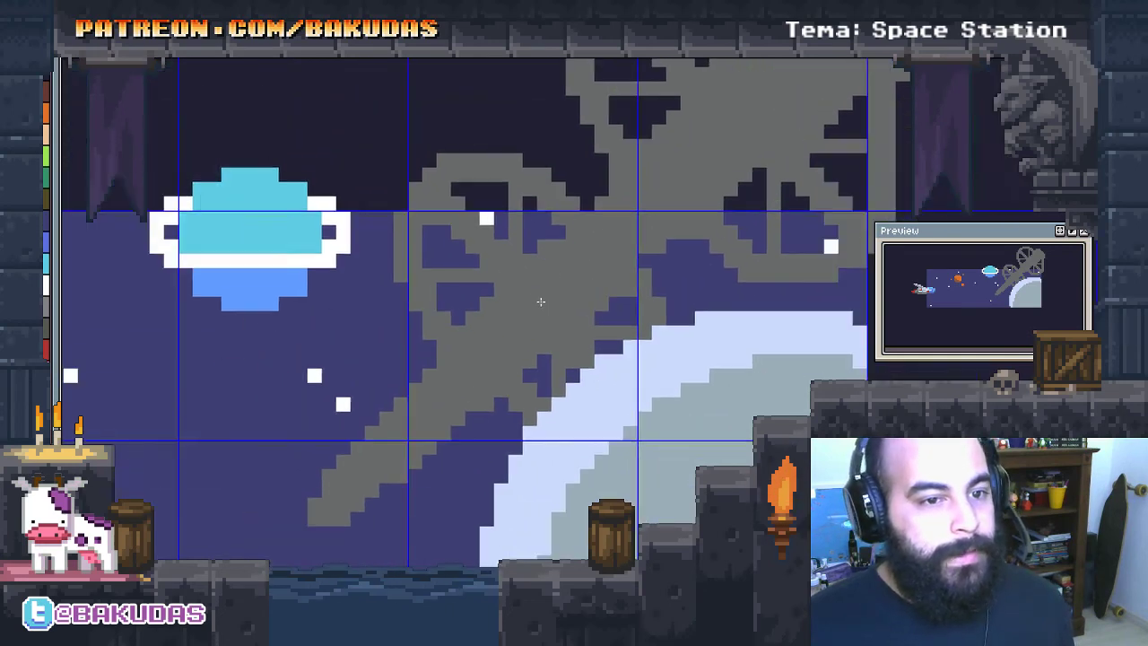
scroll(410, 341, "up", 2)
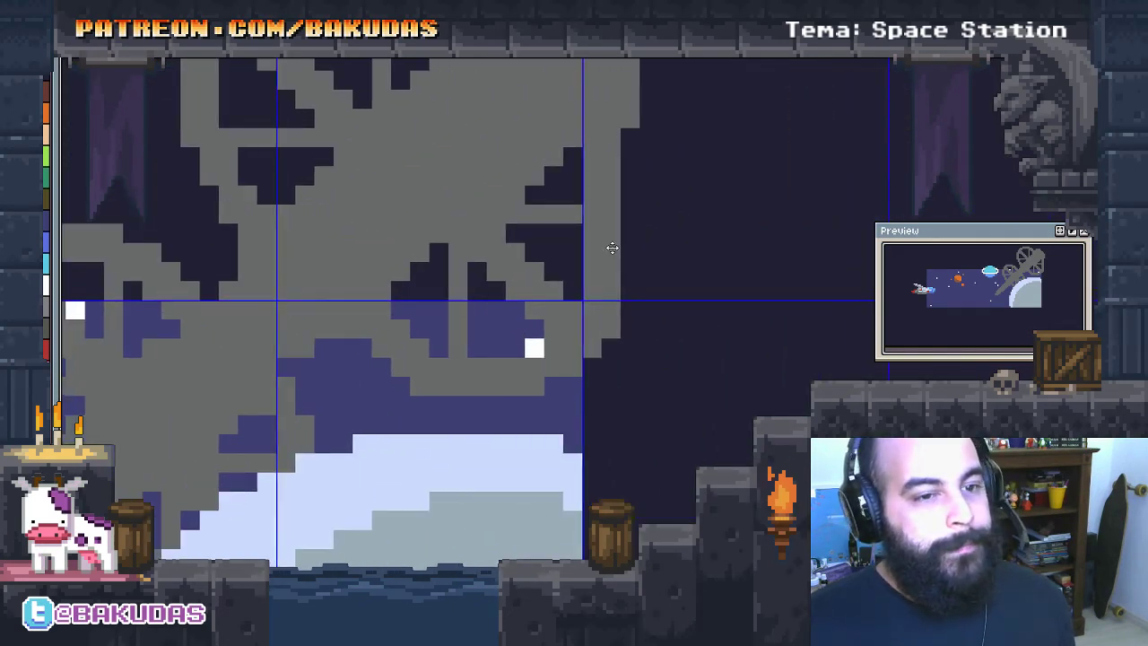
left_click_drag(608, 244, 648, 286)
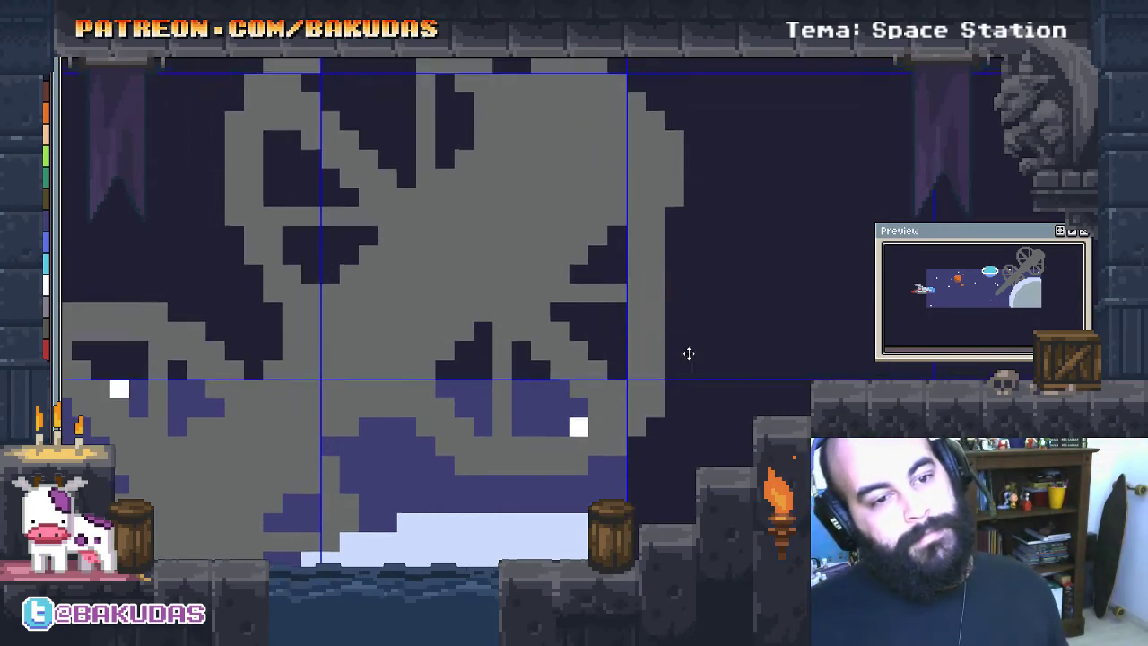
scroll(687, 354, "up", 2)
scroll(687, 353, "right", 1)
scroll(605, 358, "up", 1)
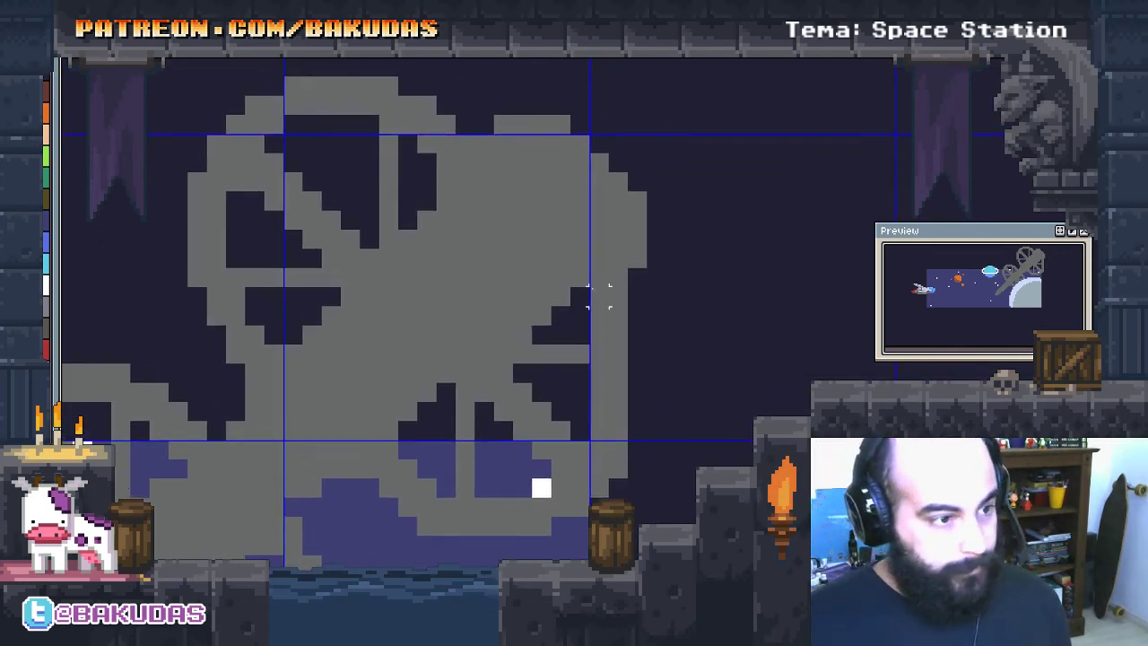
Select the thin grey strip at the station's edge and shift it one pixel right
mouse_move(599, 278)
left_mouse_down()
mouse_move(615, 374)
mouse_move(602, 372)
mouse_move(630, 481)
left_mouse_up()
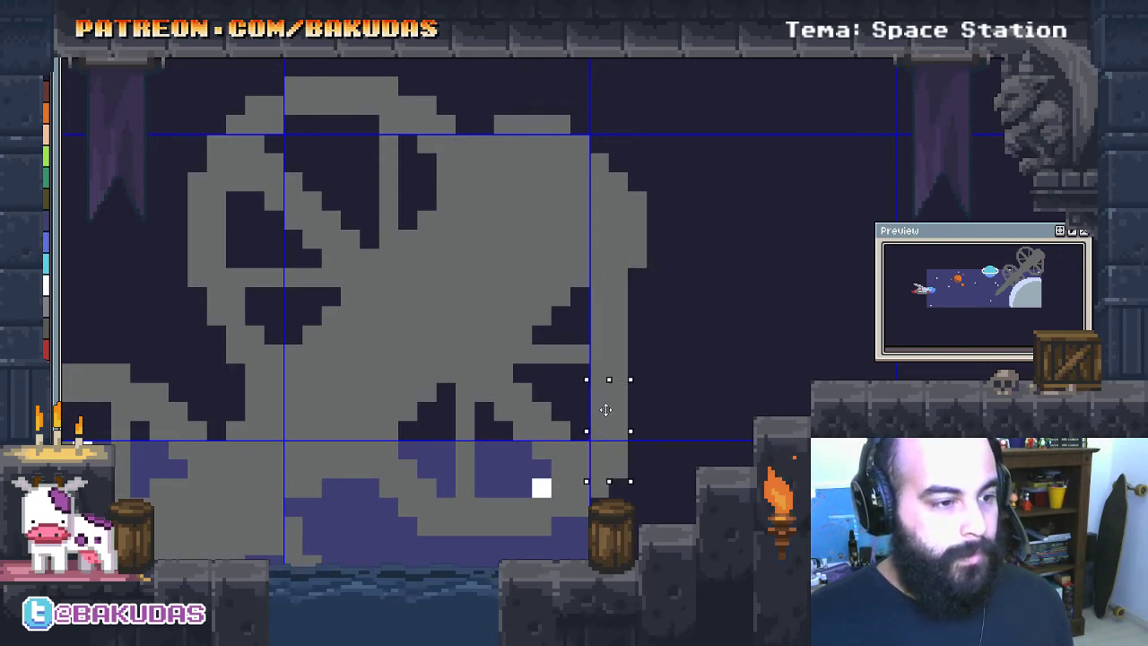
left_click_drag(606, 408, 611, 408)
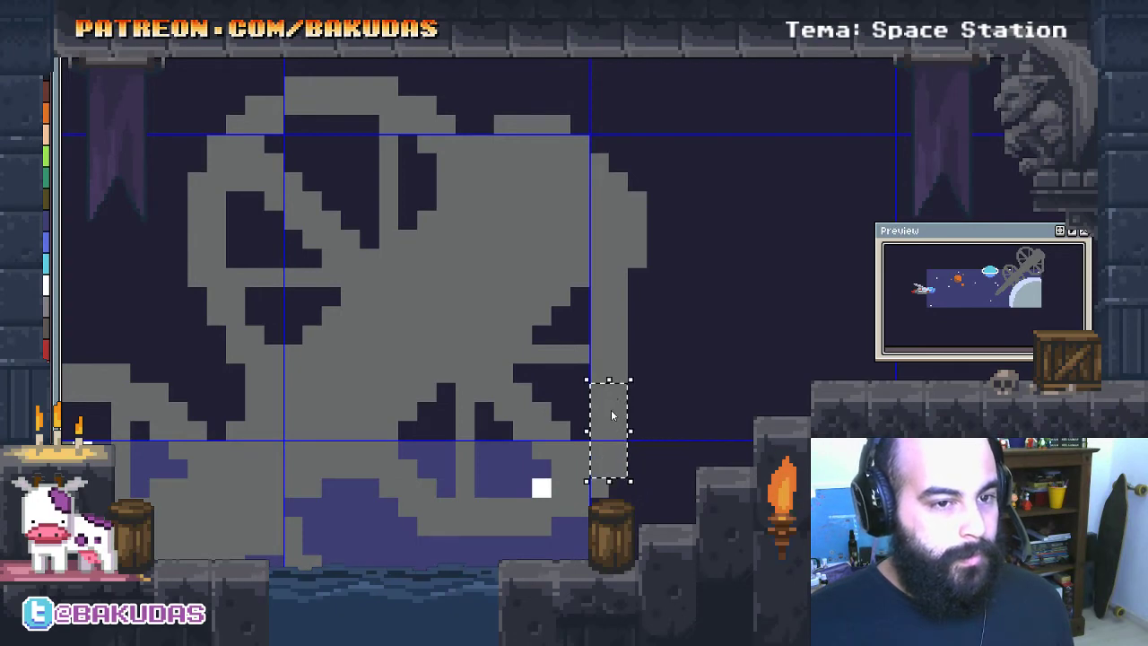
key("ctrl+d")
key("b")
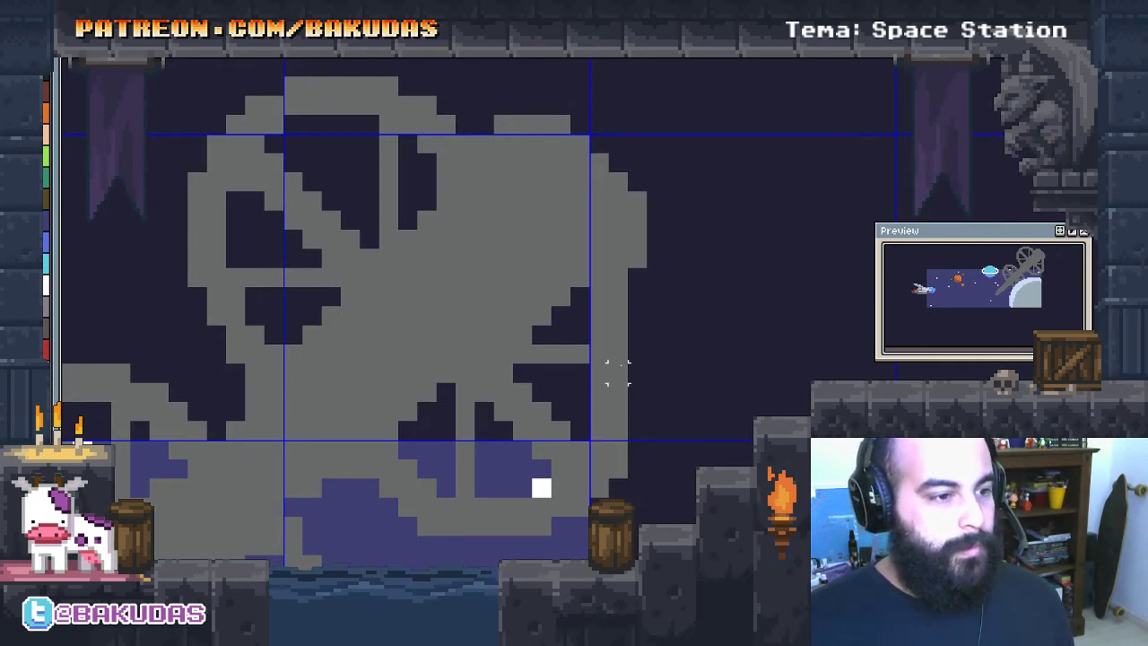
Shift the grey strip right of the guide one pixel left
left_click_drag(628, 386, 606, 265)
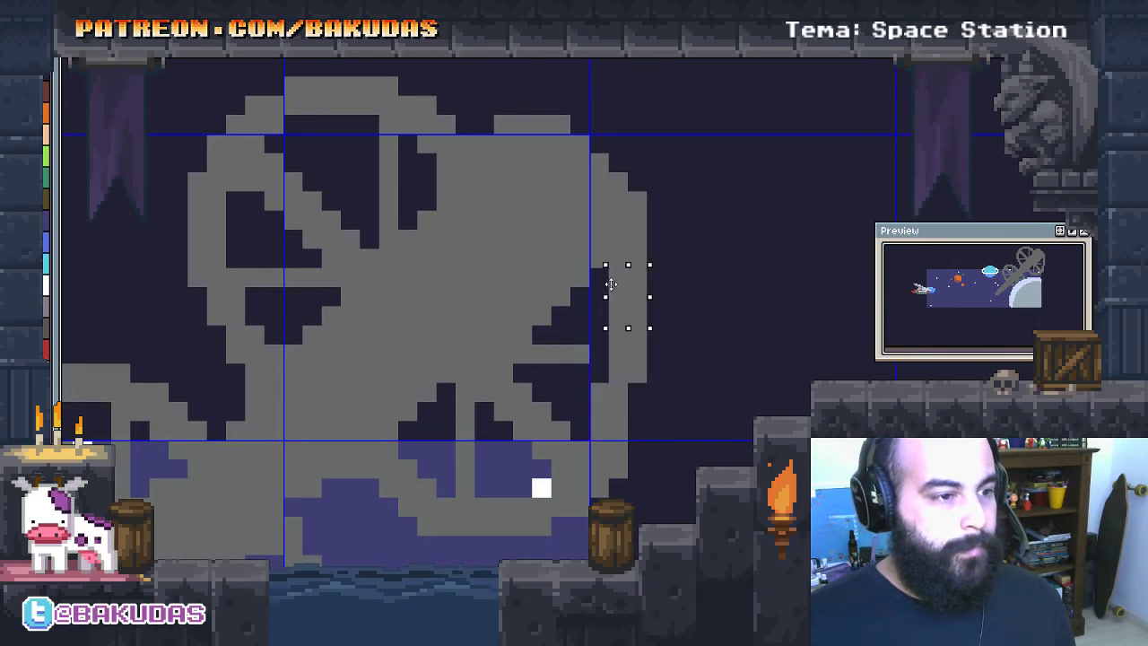
left_click_drag(628, 296, 609, 296)
mouse_move(631, 443)
left_mouse_down()
mouse_move(587, 361)
mouse_move(617, 397)
left_mouse_up()
Commit the moved strip, clear the small grey block beside it, and zoom out to check
key("ctrl+d")
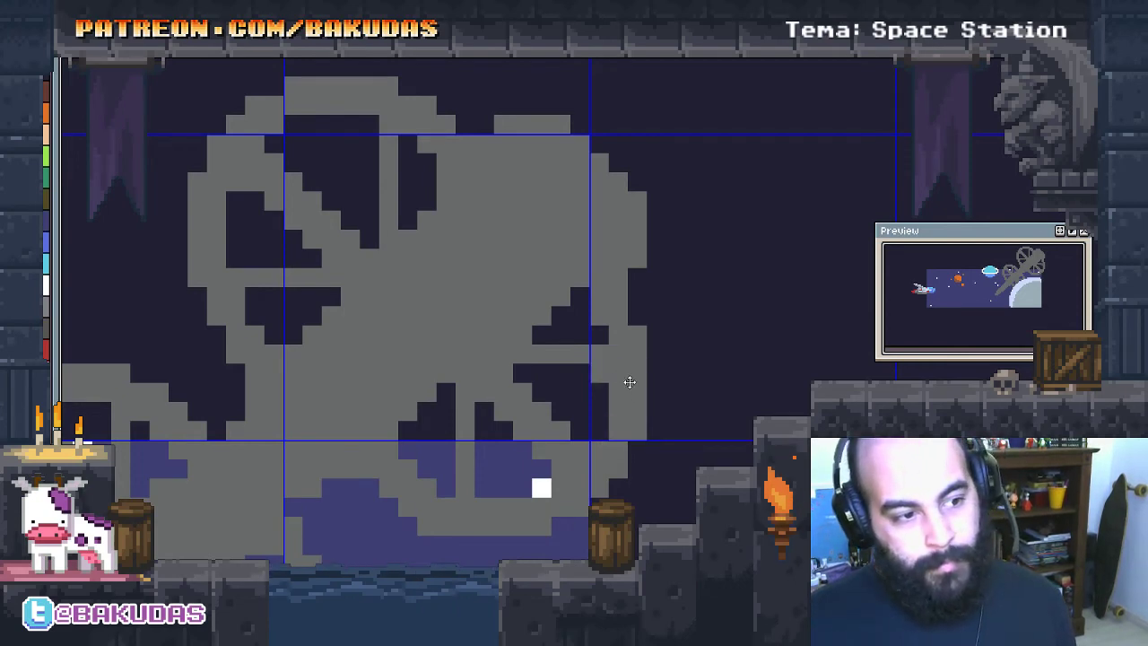
key("ctrl+z")
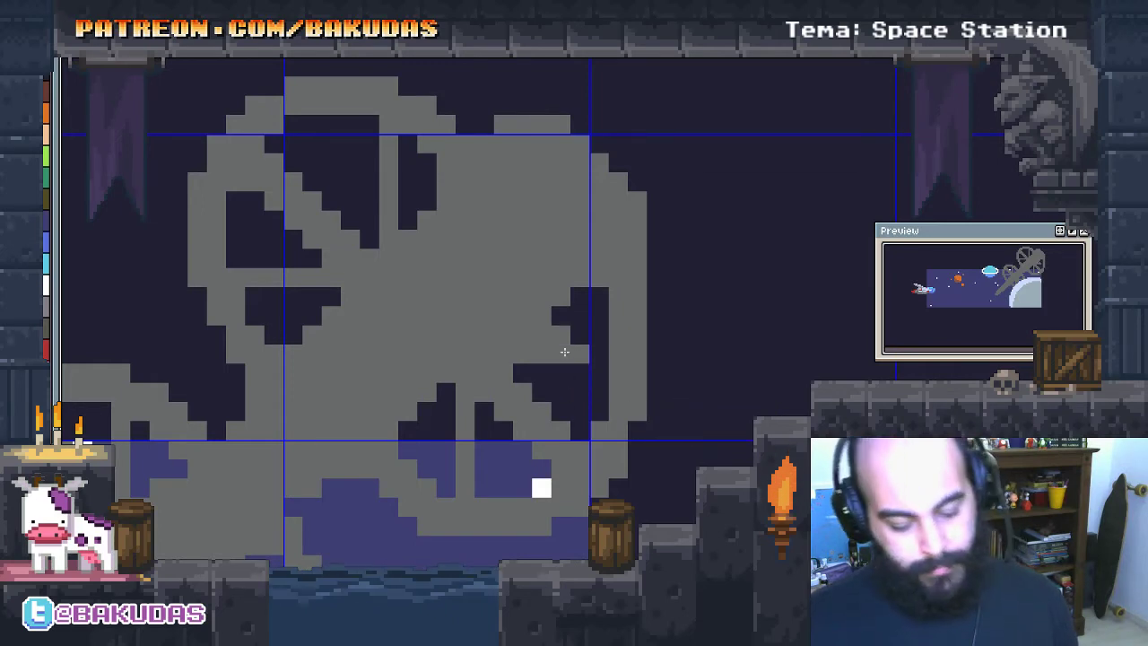
scroll(583, 341, "down", 1)
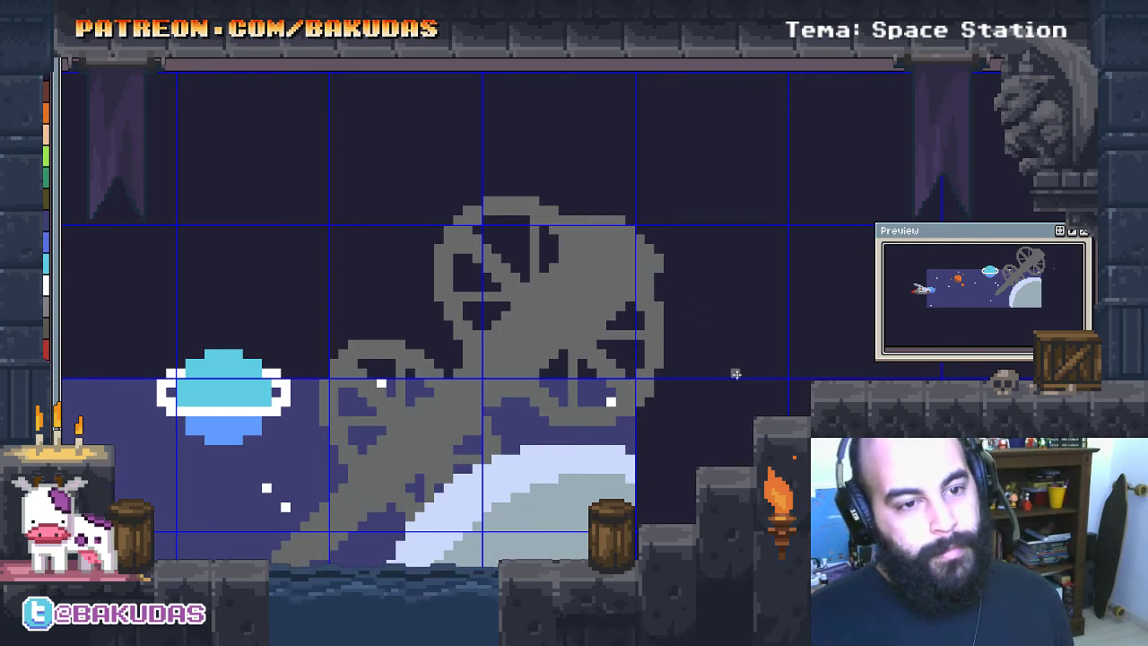
scroll(676, 314, "up", 2)
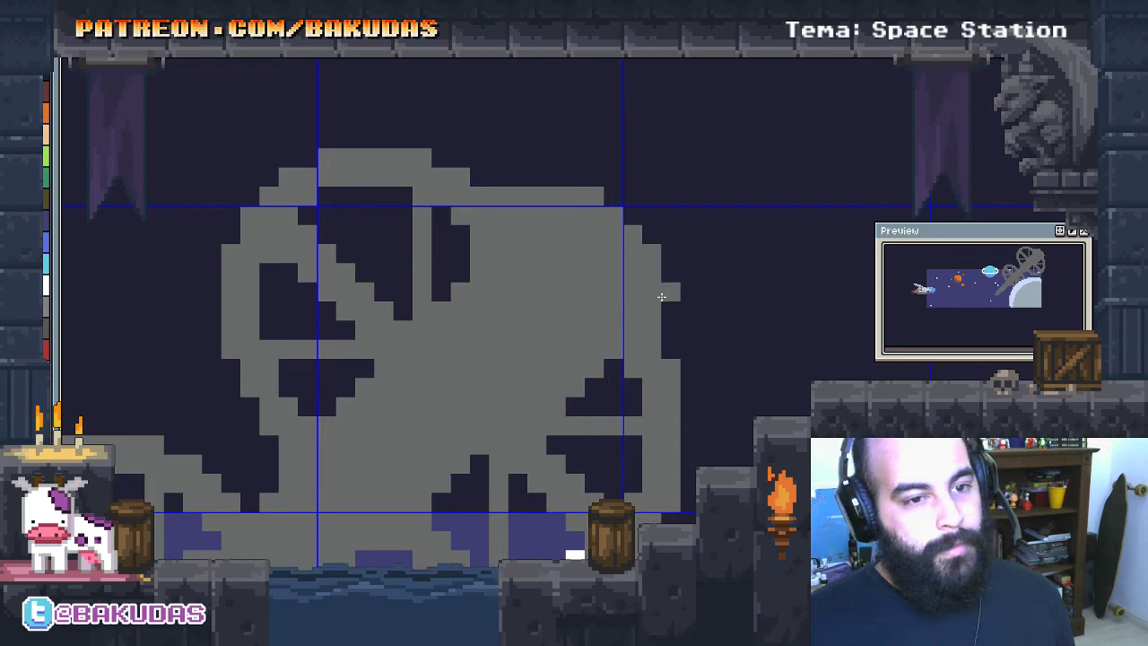
scroll(729, 343, "down", 1)
scroll(667, 261, "down", 1)
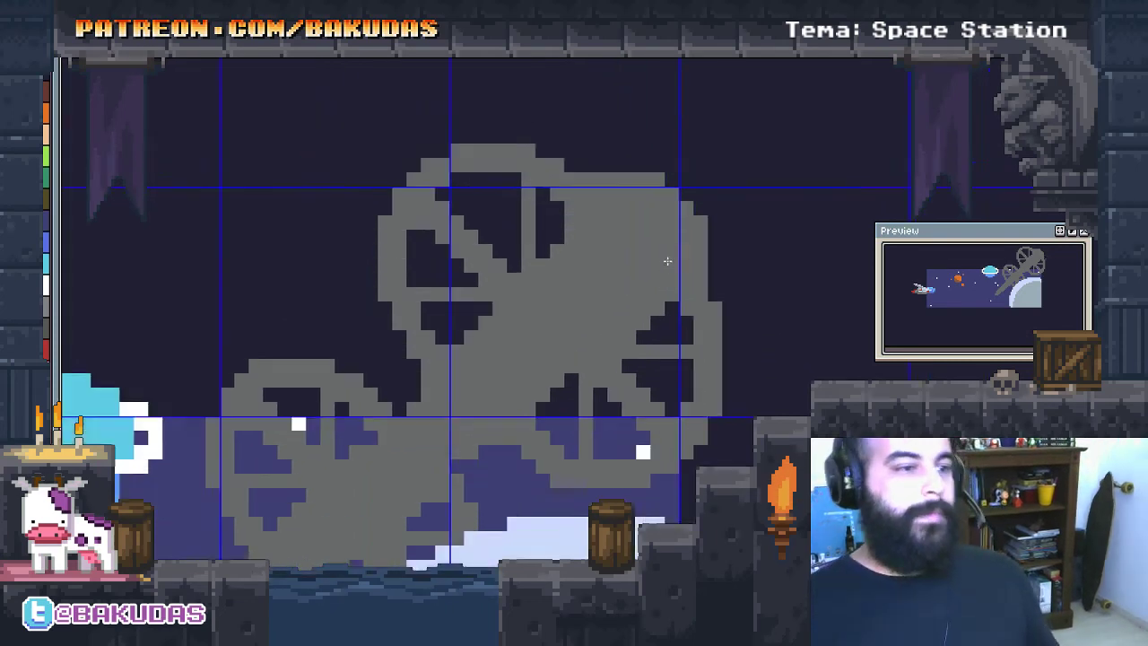
scroll(667, 260, "down", 1)
scroll(545, 385, "up", 2)
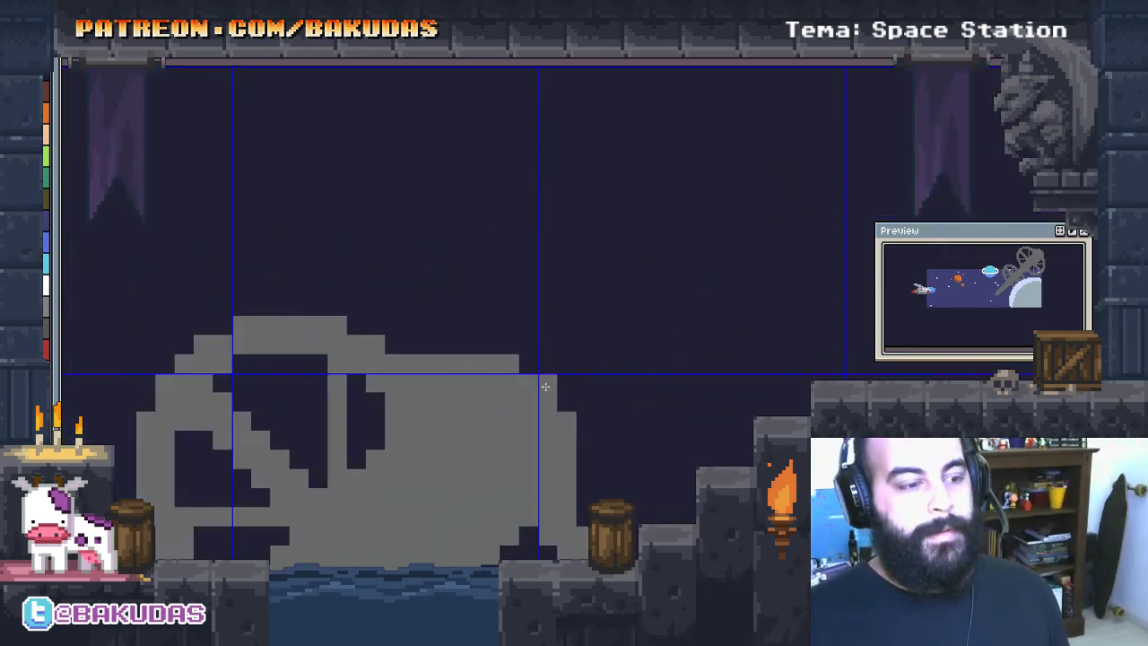
Draw a diagonal antenna mast topped with a triangular grey dish and one extra pixel
left_click_drag(550, 385, 731, 207)
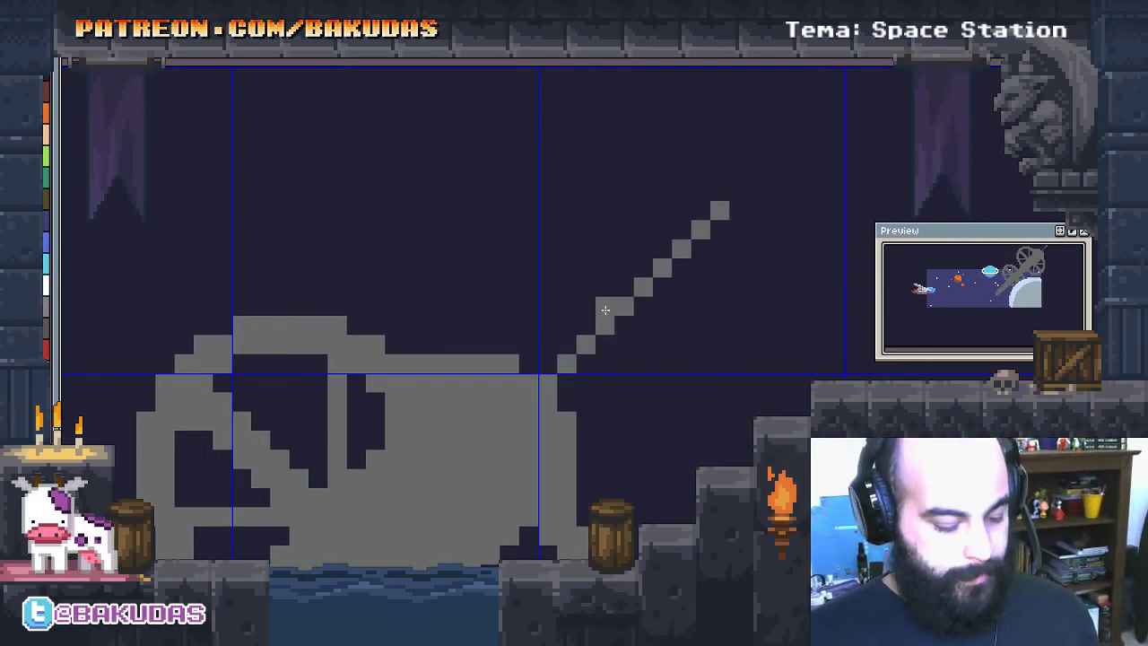
mouse_move(605, 310)
left_mouse_down()
mouse_move(650, 267)
mouse_move(615, 272)
mouse_move(657, 324)
mouse_move(677, 305)
mouse_move(649, 323)
left_mouse_up()
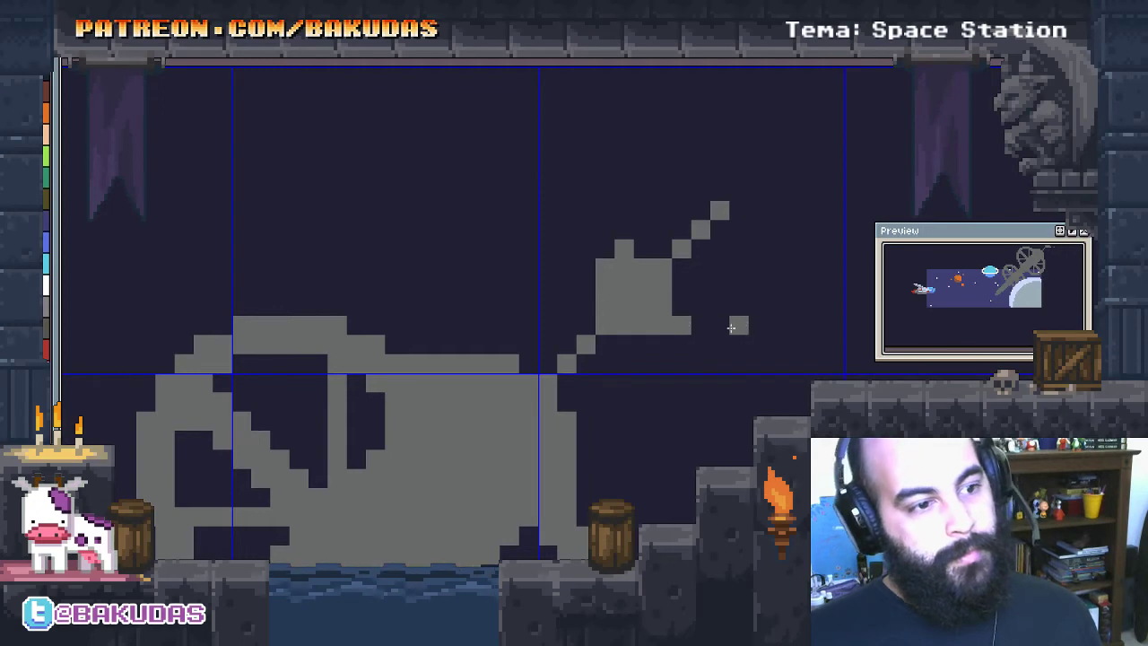
scroll(738, 383, "down", 3)
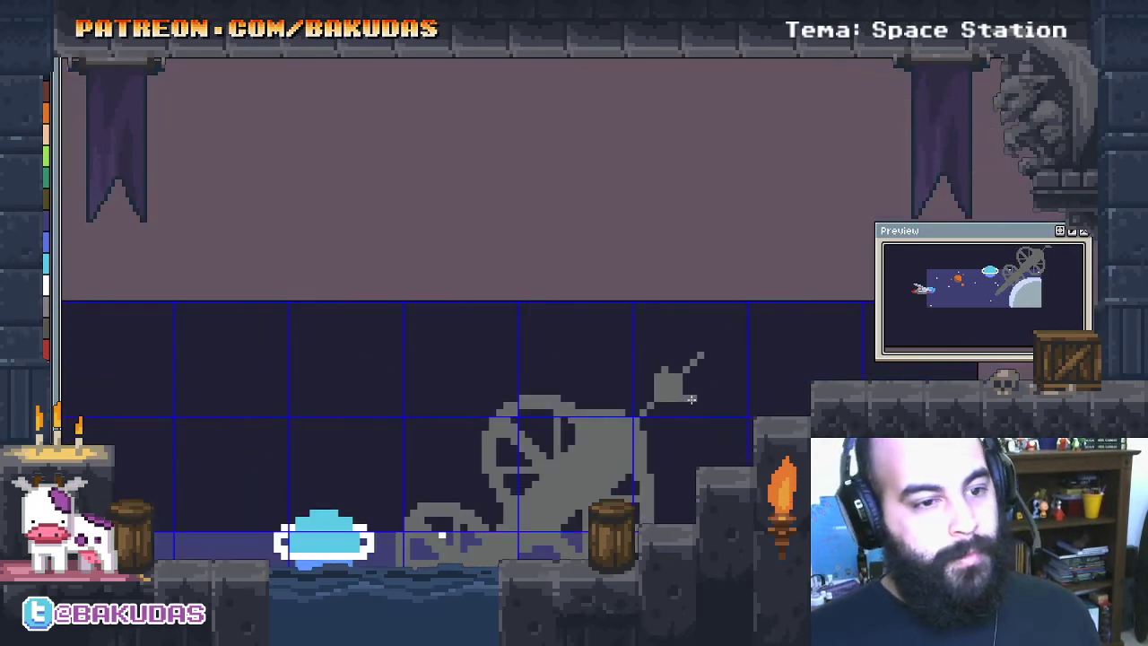
scroll(435, 328, "up", 2)
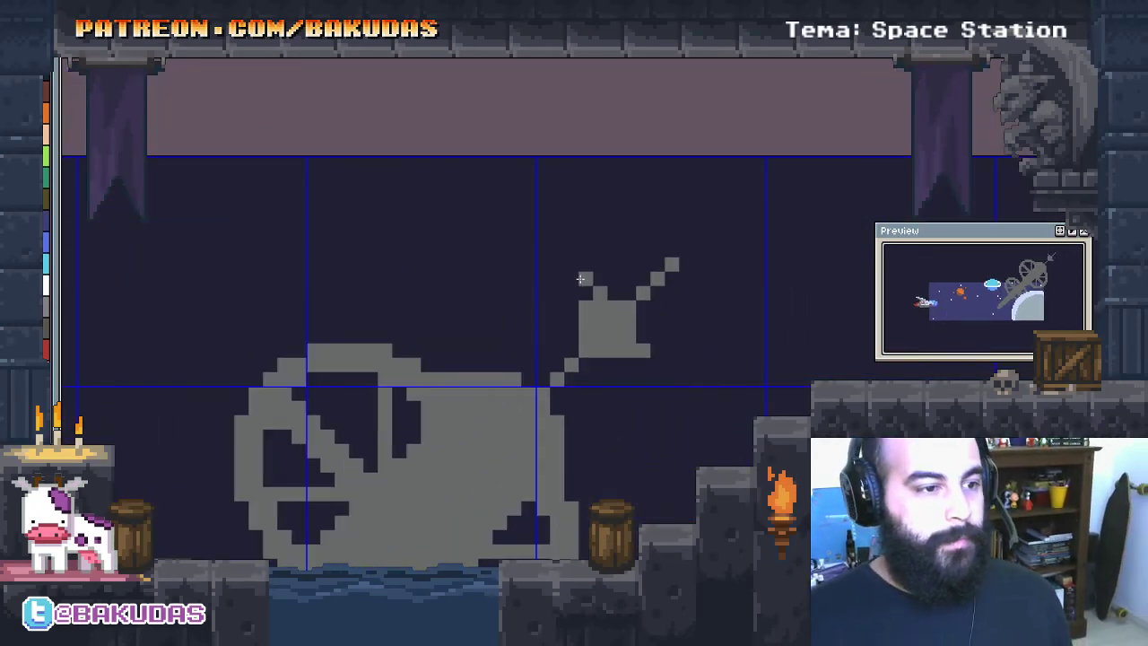
left_click_drag(583, 292, 651, 346)
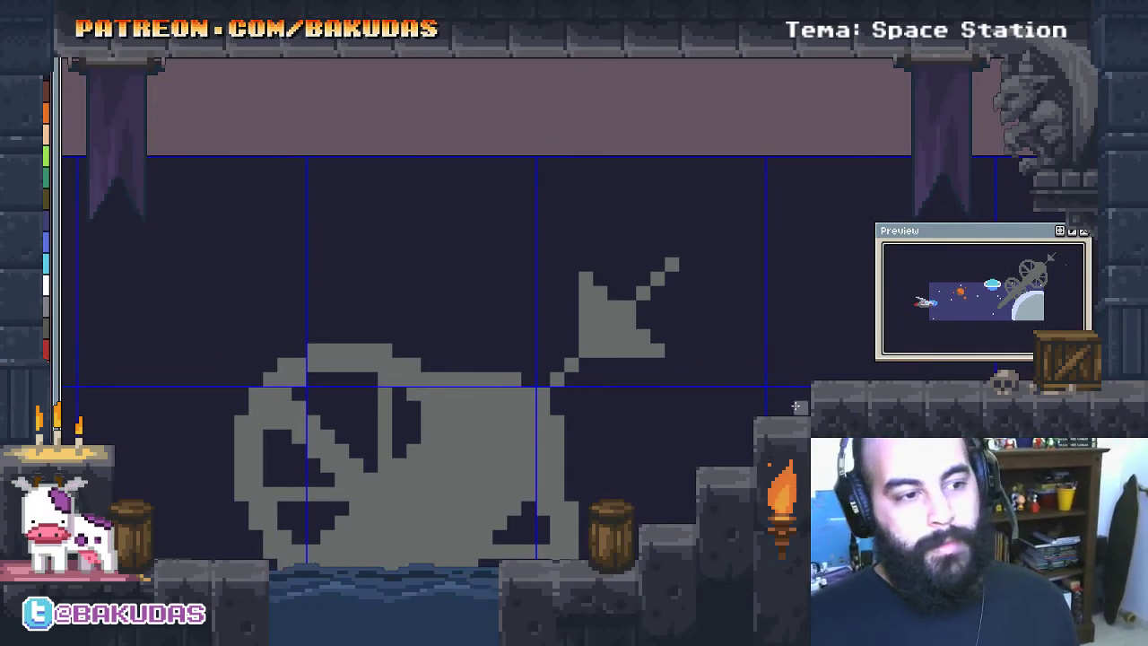
mouse_move(604, 390)
left_mouse_down()
mouse_move(561, 432)
mouse_move(522, 400)
left_mouse_up()
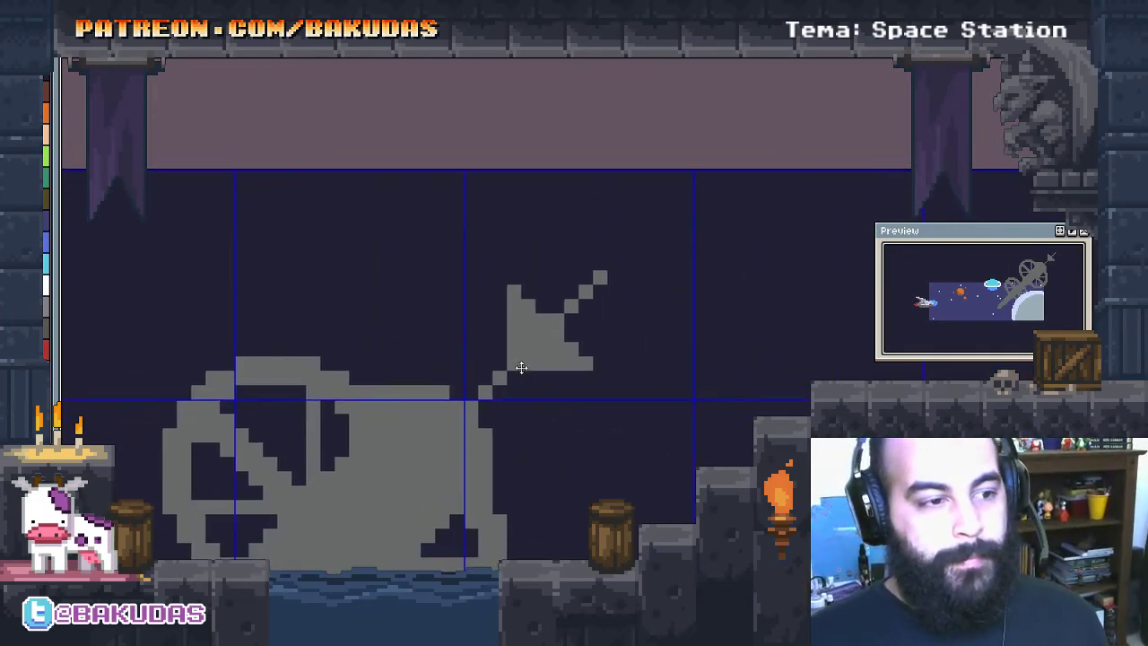
left_click(631, 335)
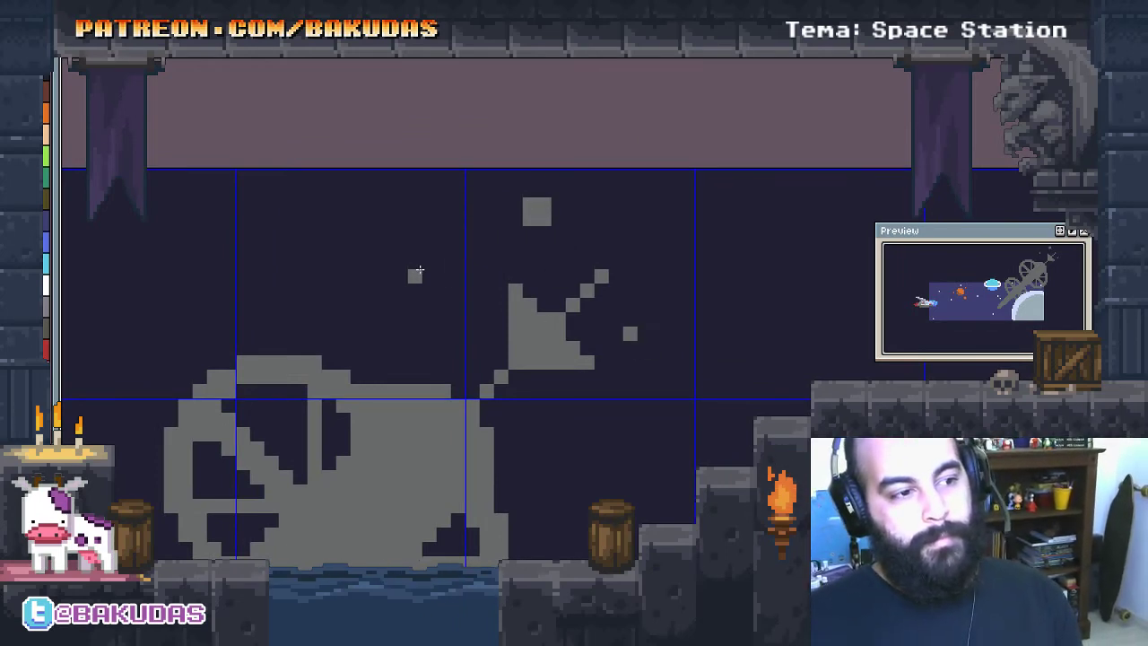
Zoom and pan around the scene to view the station and the planet below
scroll(602, 393, "down", 1)
scroll(625, 263, "down", 2)
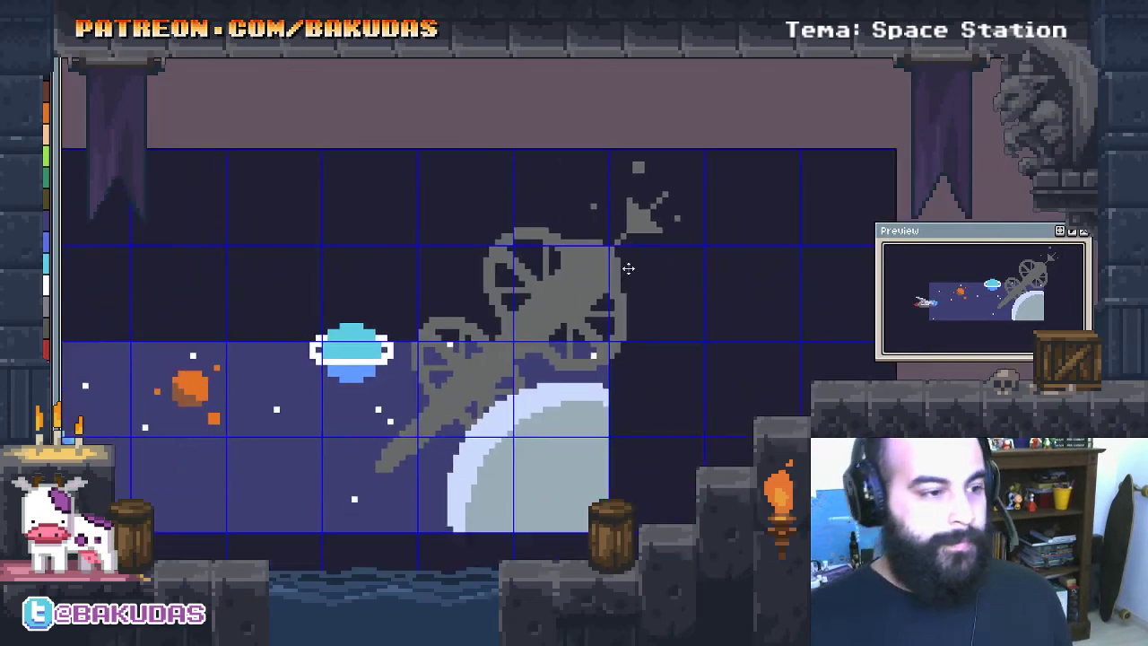
scroll(625, 264, "up", 1)
scroll(520, 269, "up", 1)
scroll(520, 269, "up", 2)
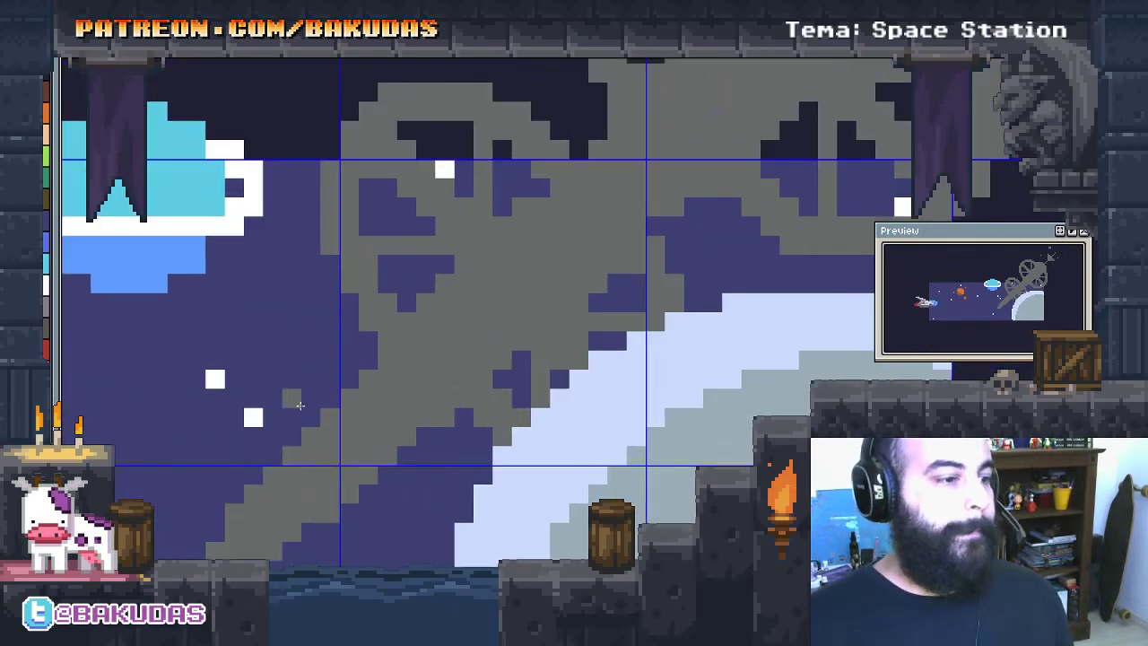
scroll(299, 405, "down", 2)
left_click_drag(319, 391, 550, 392)
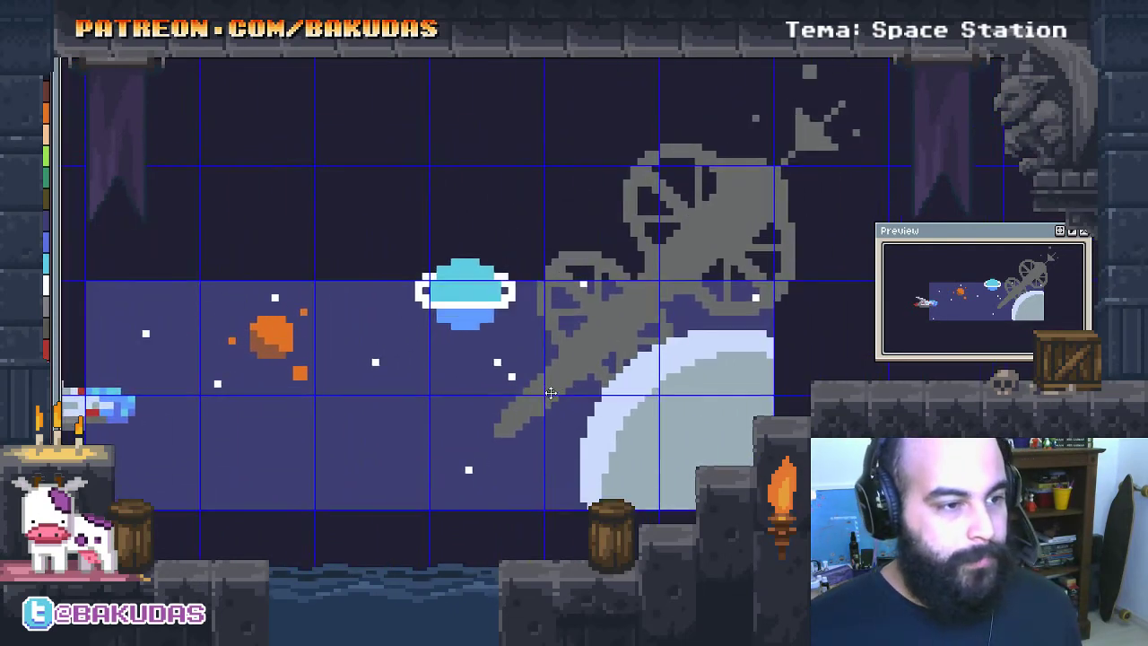
scroll(626, 331, "up", 2)
scroll(635, 336, "up", 1)
left_click_drag(591, 306, 601, 294)
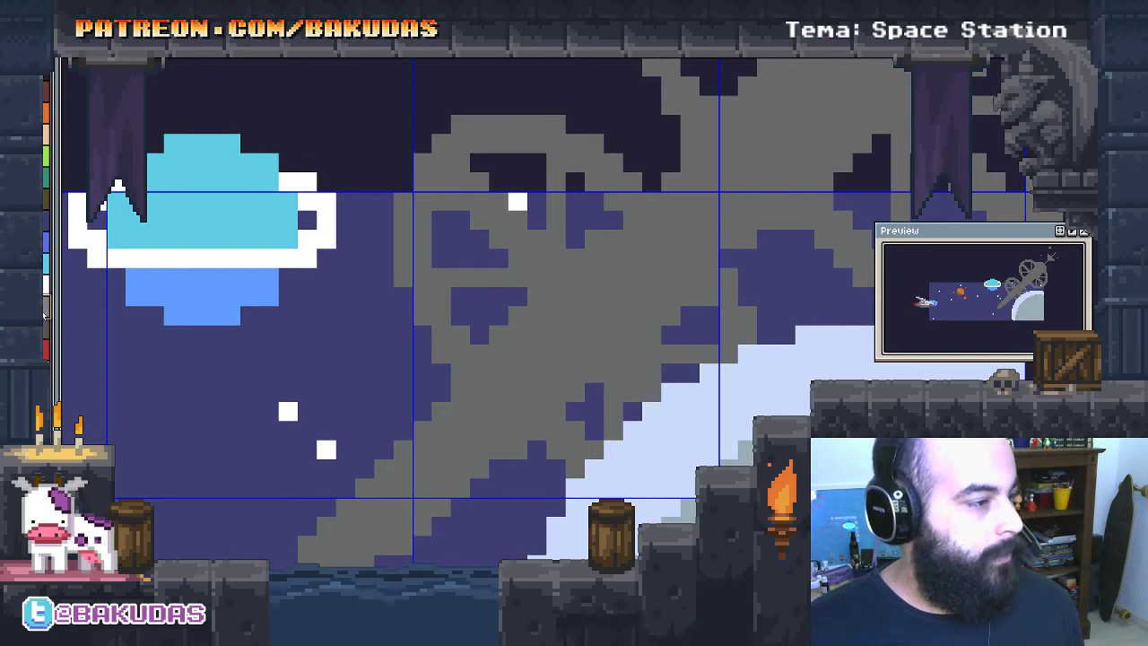
scroll(207, 411, "down", 3)
scroll(530, 399, "up", 1)
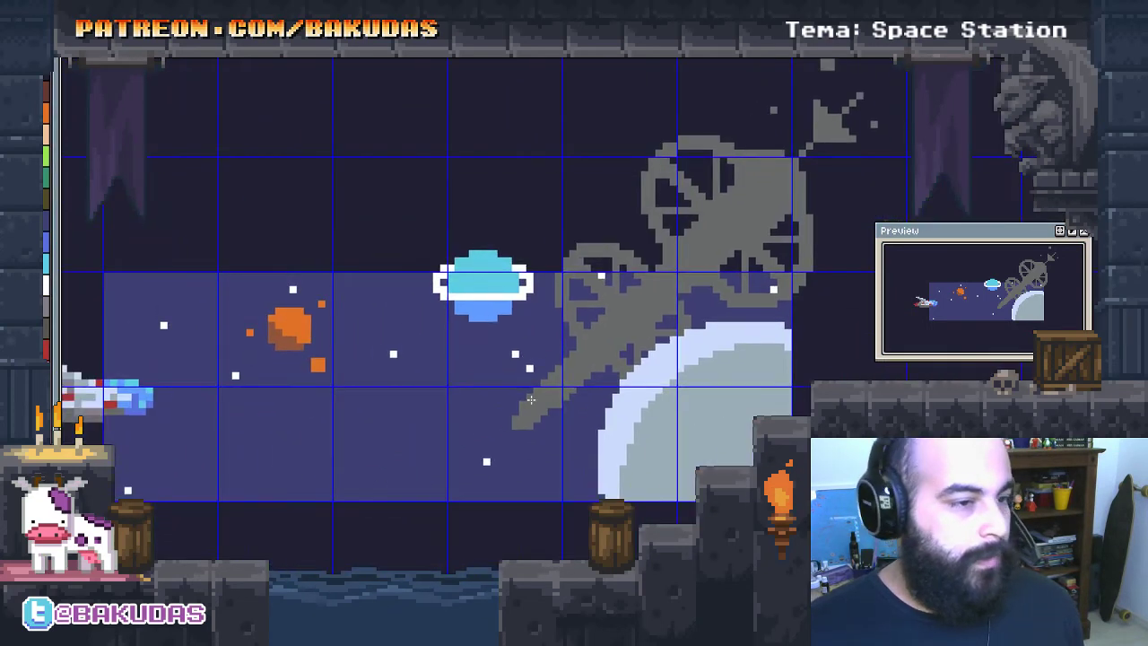
mouse_move(366, 402)
left_mouse_down()
mouse_move(441, 377)
mouse_move(444, 387)
left_mouse_up()
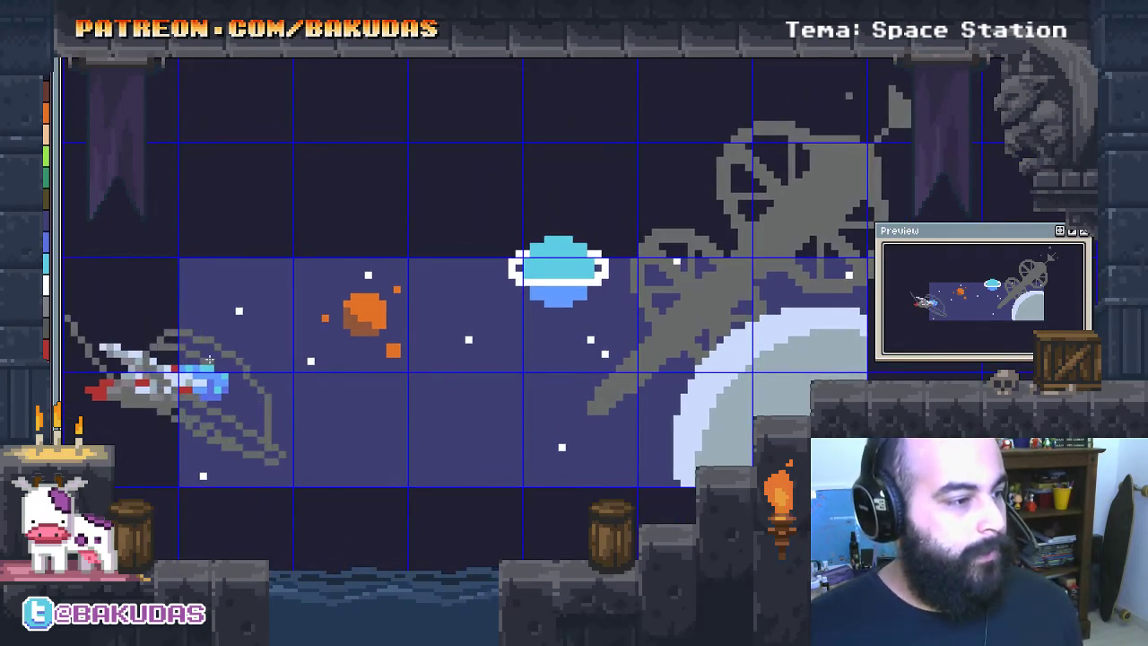
scroll(433, 342, "right", 2)
scroll(434, 342, "up", 2)
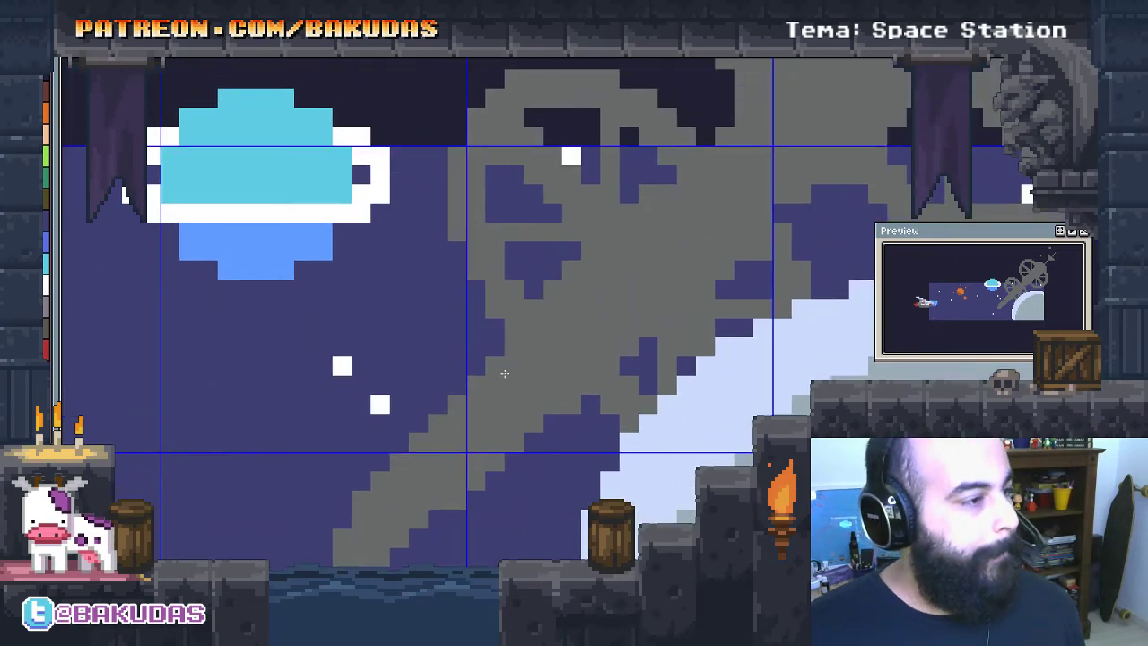
scroll(456, 270, "up", 1)
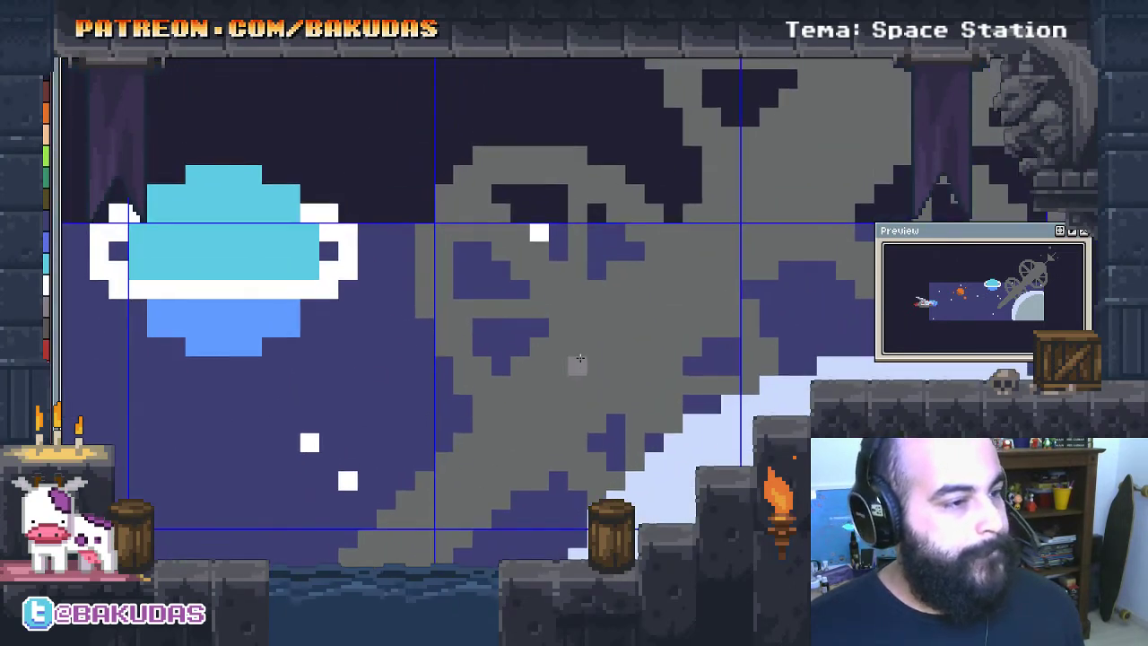
scroll(628, 179, "down", 3)
scroll(667, 303, "up", 1)
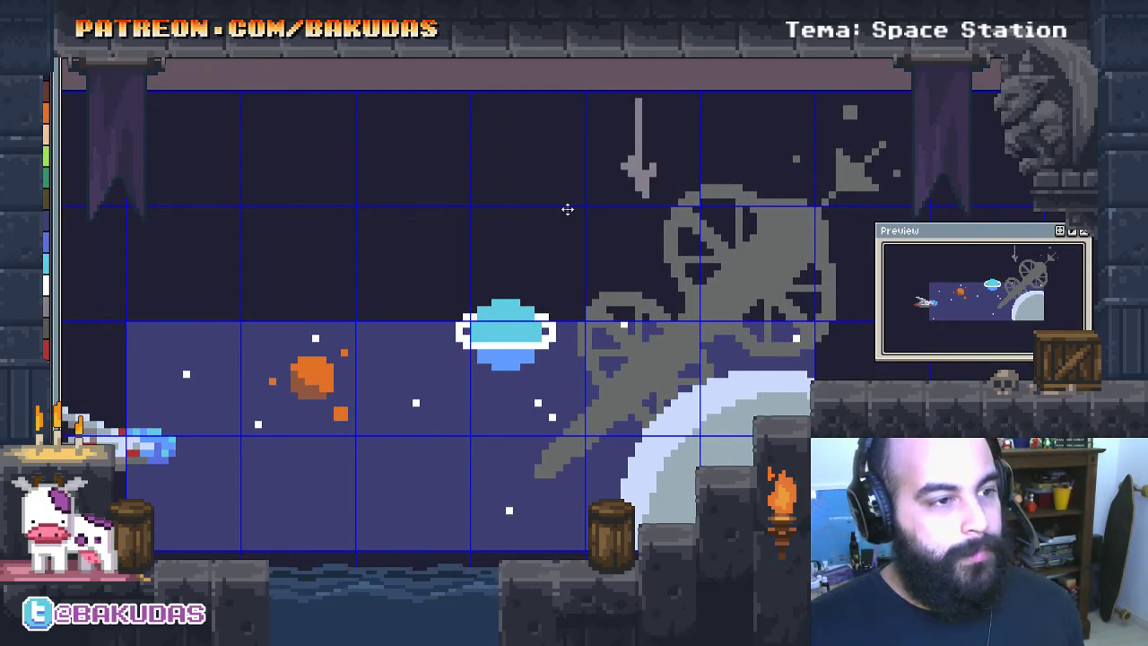
Remove the grey arrow sketch and select the whole grey station with the Magic Wand
key("ctrl+z")
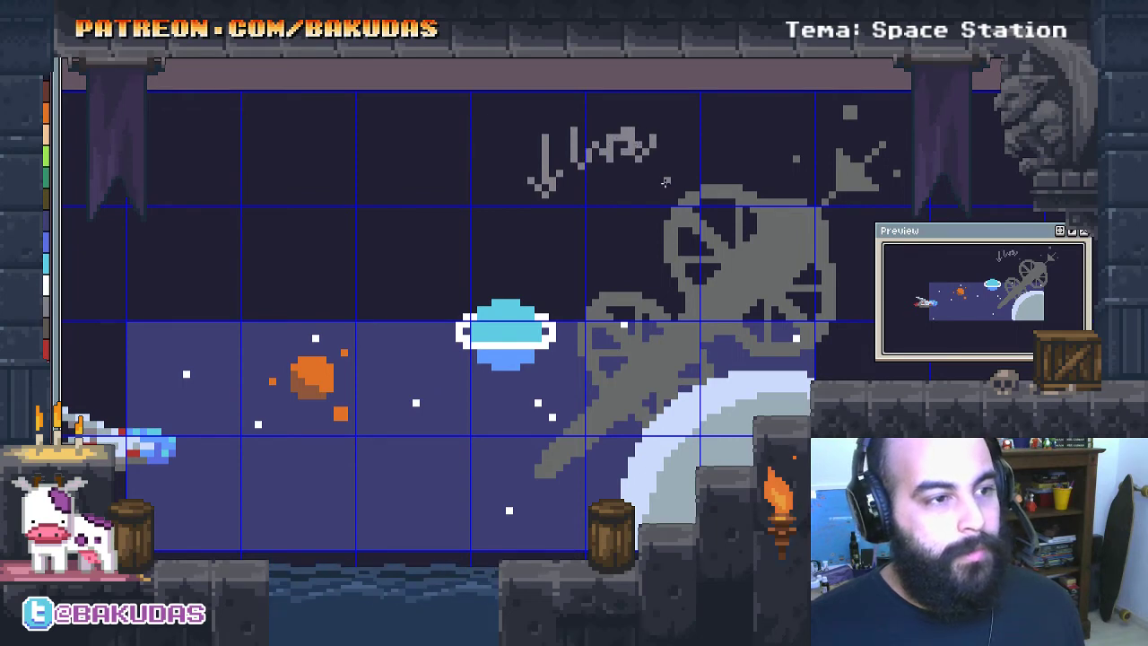
scroll(664, 182, "right", 1)
scroll(584, 307, "up", 1)
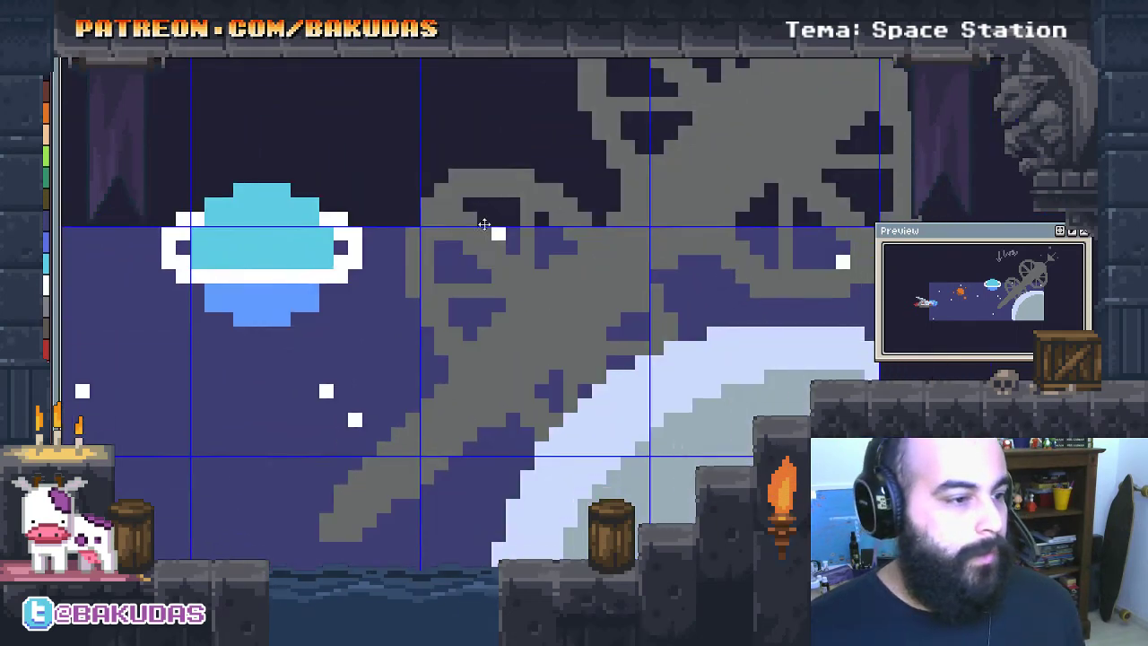
scroll(484, 223, "up", 1)
scroll(516, 296, "down", 1)
scroll(524, 341, "down", 1)
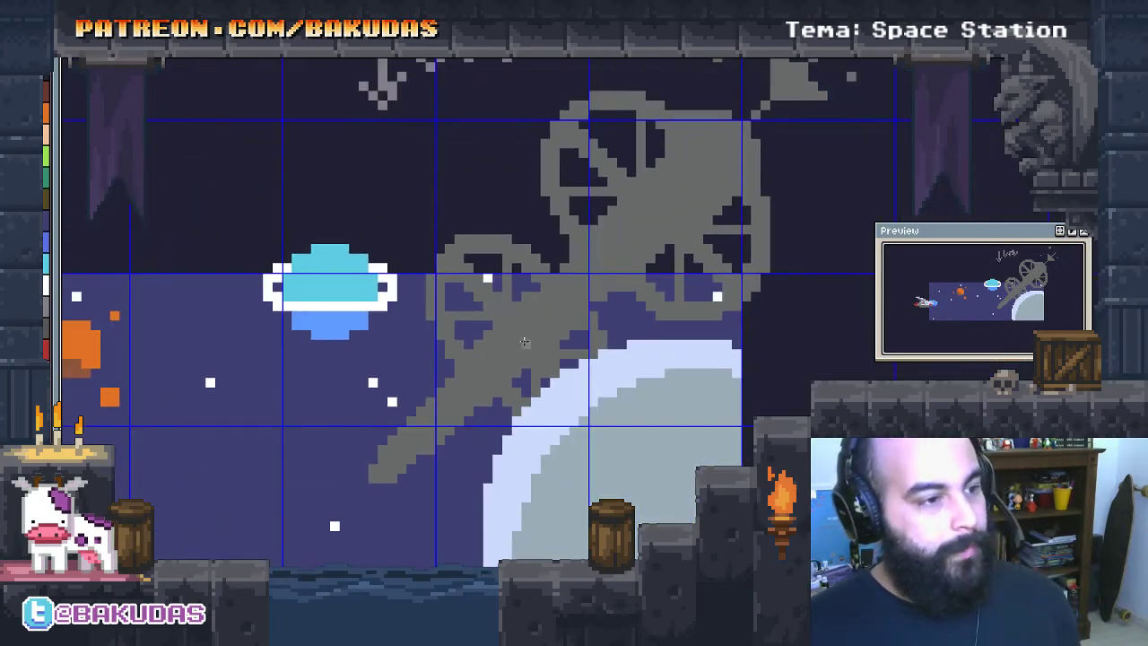
scroll(525, 342, "up", 1)
left_click(538, 320)
scroll(538, 320, "down", 1)
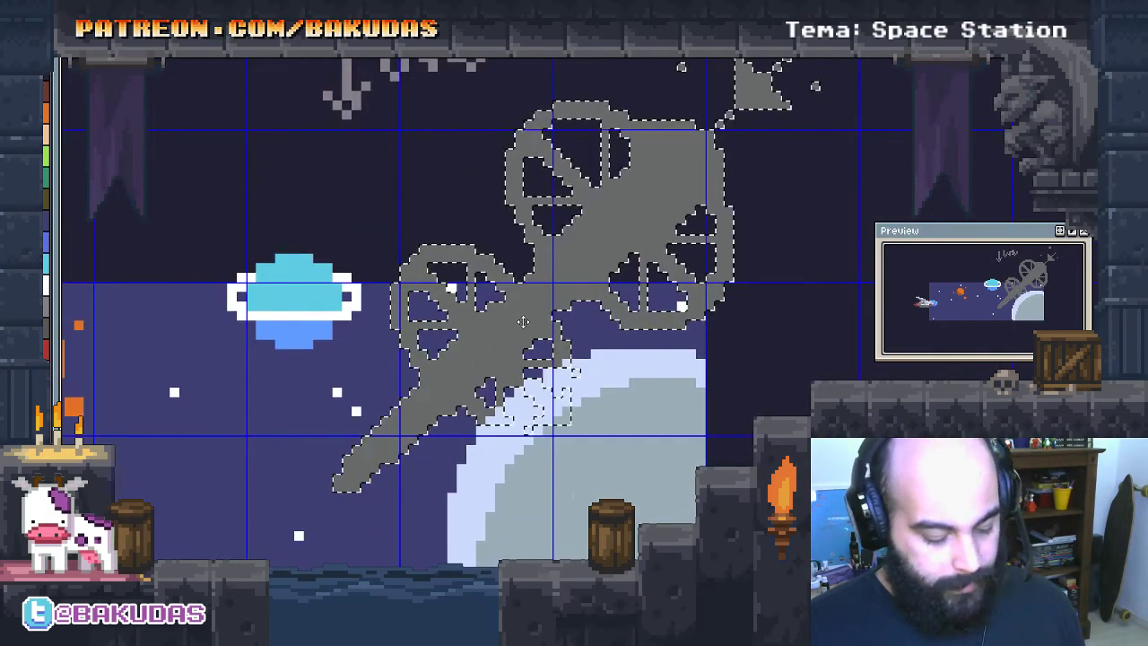
Shade the station's top and left edges light grey and fill the dark-blue notch
scroll(438, 238, "up", 1)
mouse_move(410, 234)
left_mouse_down()
mouse_move(520, 285)
mouse_move(597, 302)
mouse_move(675, 414)
left_mouse_up()
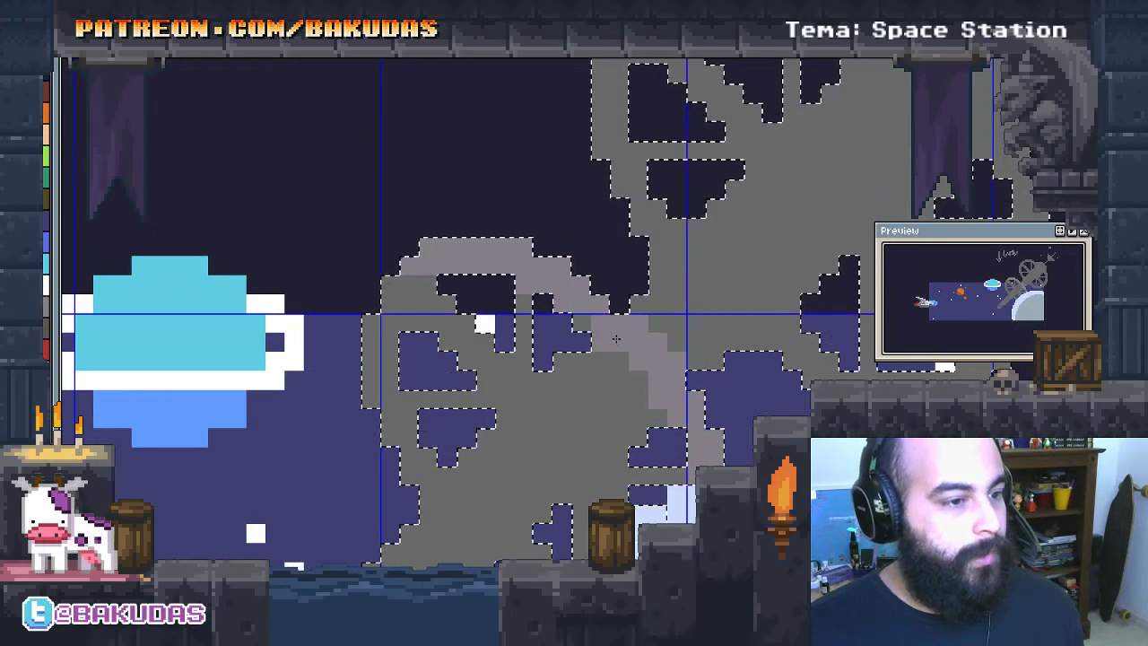
left_click_drag(380, 360, 429, 388)
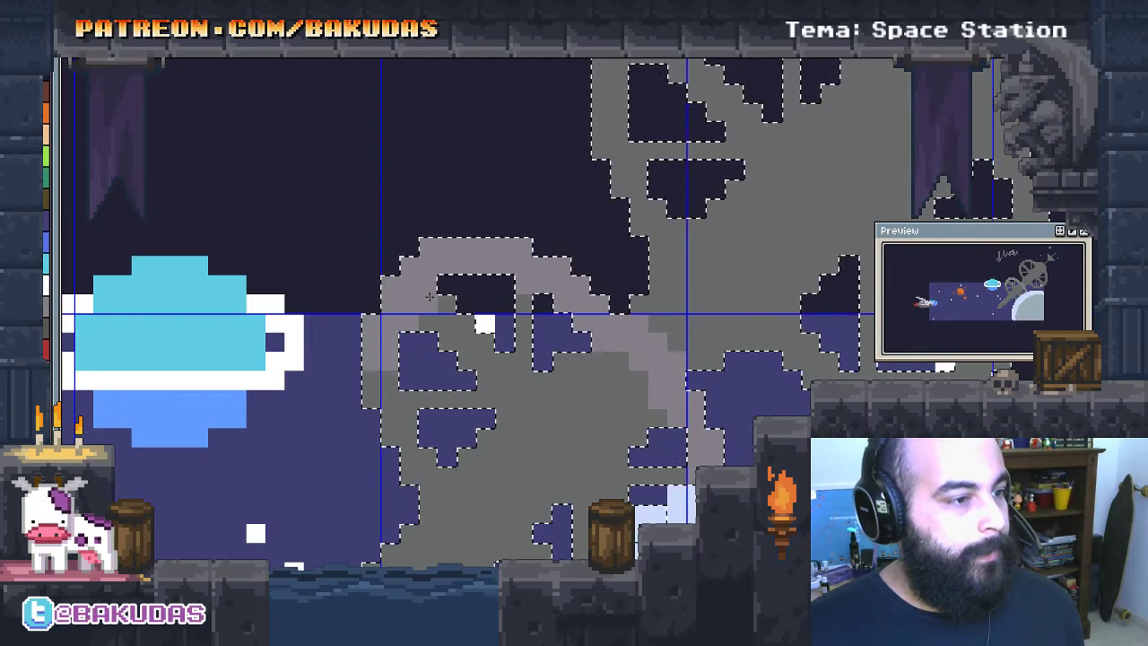
key("Return")
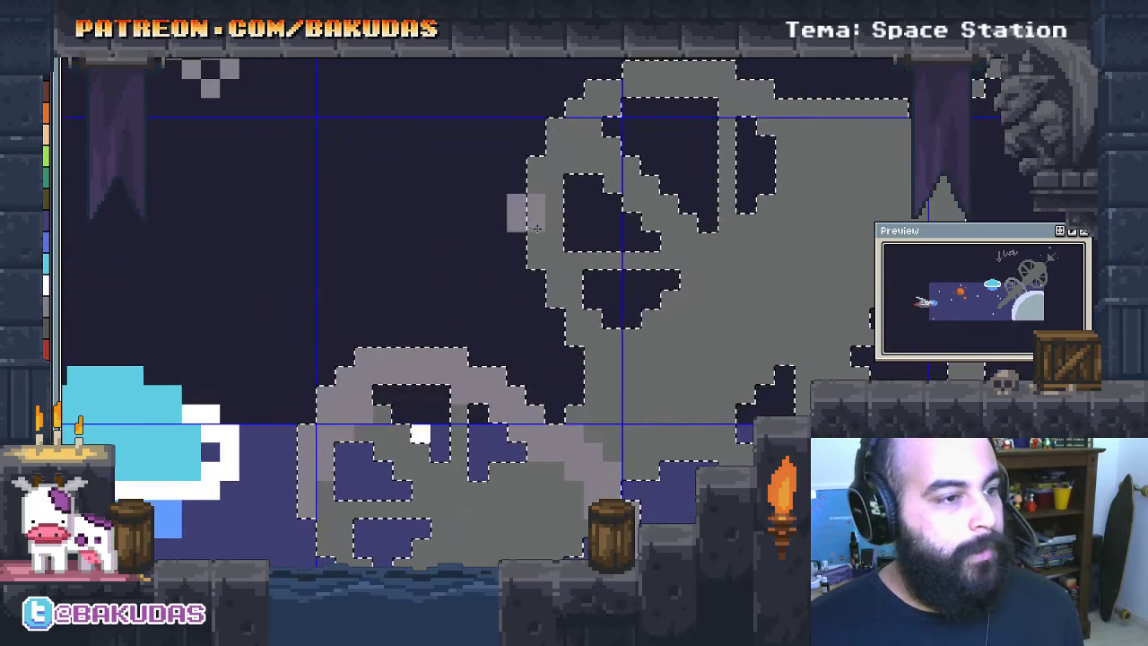
mouse_move(359, 336)
left_mouse_down()
mouse_move(419, 269)
mouse_move(422, 300)
mouse_move(561, 273)
mouse_move(592, 285)
left_mouse_up()
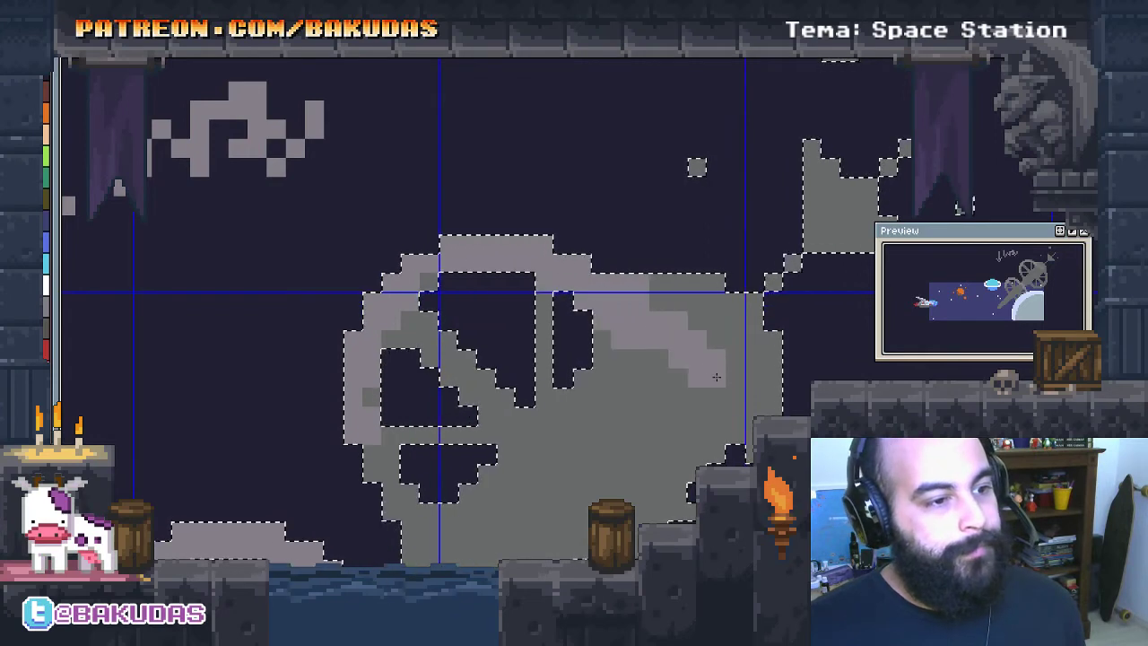
key("Return")
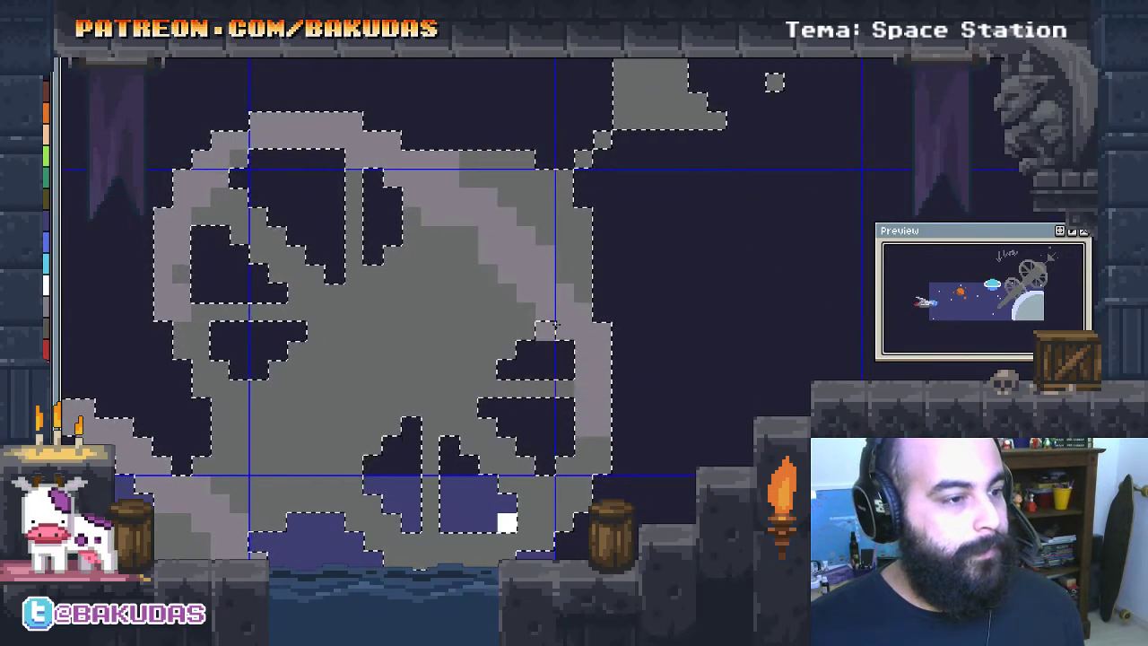
Attach the loose grey block to the station and highlight its lower-left edge in light grey
left_click_drag(514, 194, 508, 423)
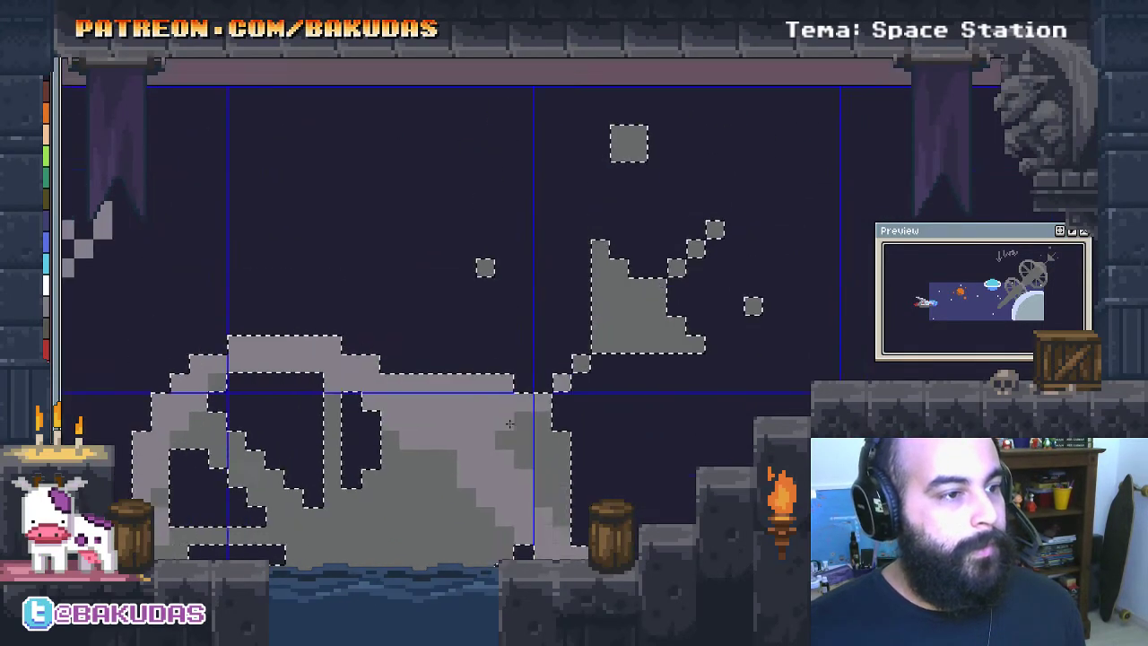
left_click_drag(633, 171, 484, 266)
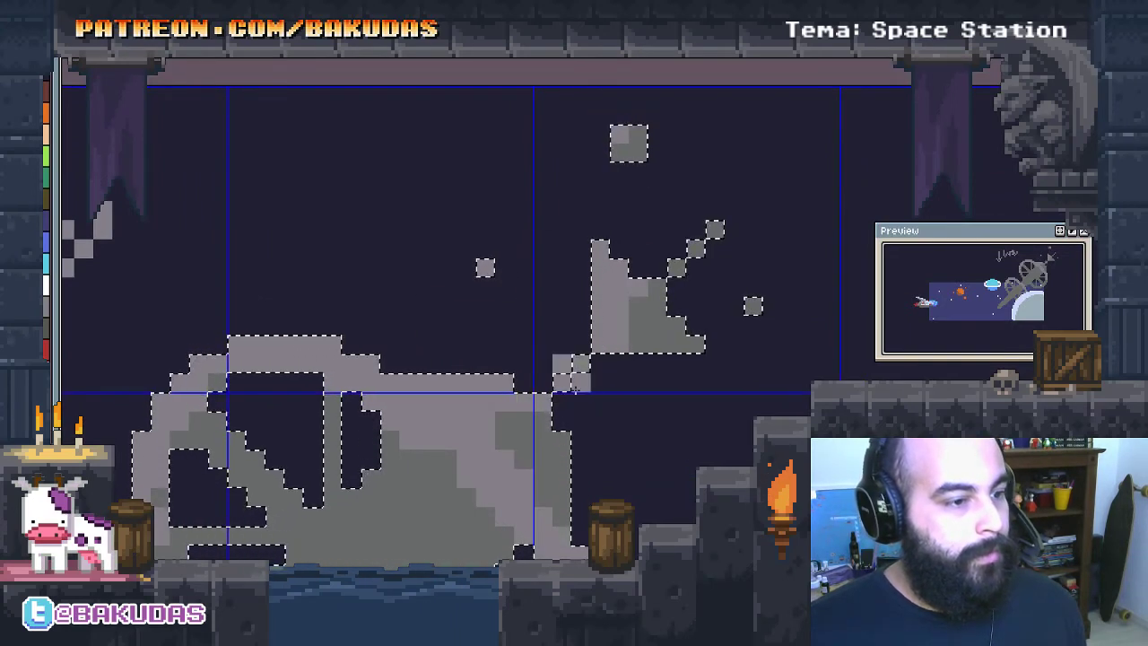
left_click_drag(482, 352, 764, 253)
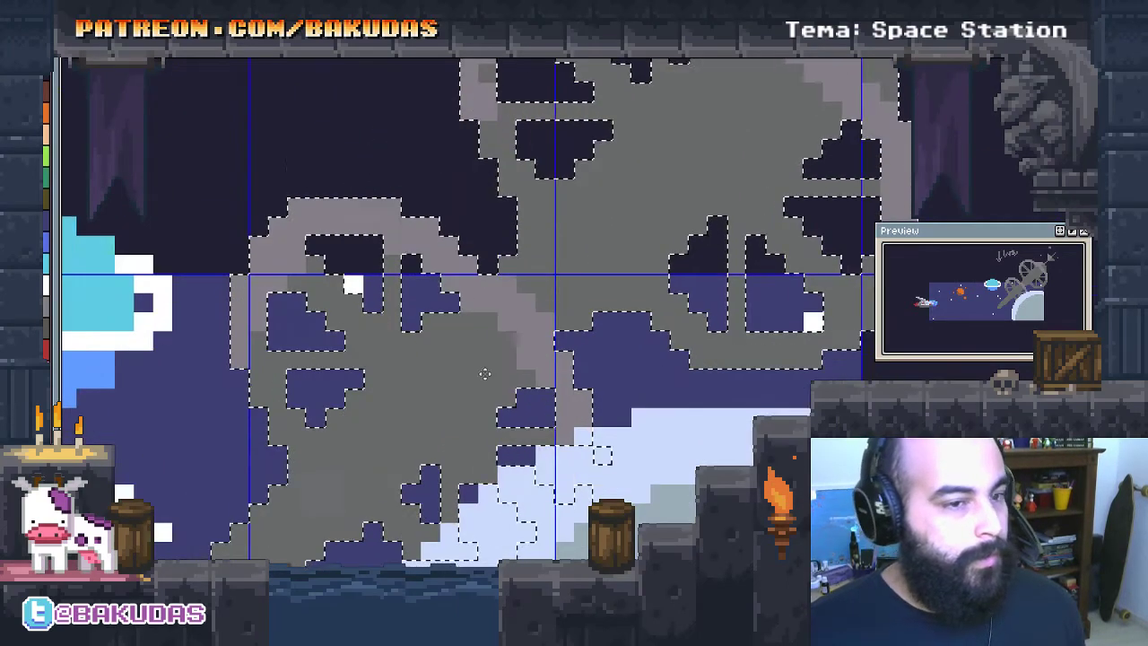
scroll(484, 373, "down", 4)
scroll(387, 406, "left", 3)
mouse_move(226, 507)
left_mouse_down()
mouse_move(377, 356)
mouse_move(250, 521)
left_mouse_up()
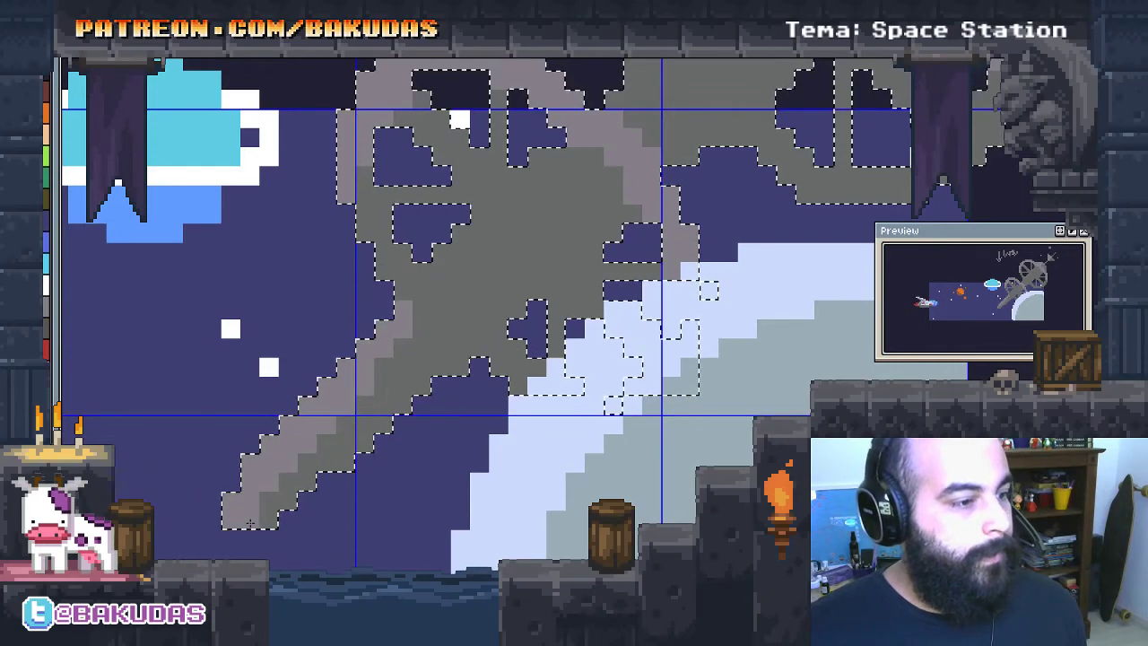
Recolour several station edge cells, painting light grey over dark cells on the right side
scroll(250, 523, "up", 3)
scroll(250, 524, "right", 2)
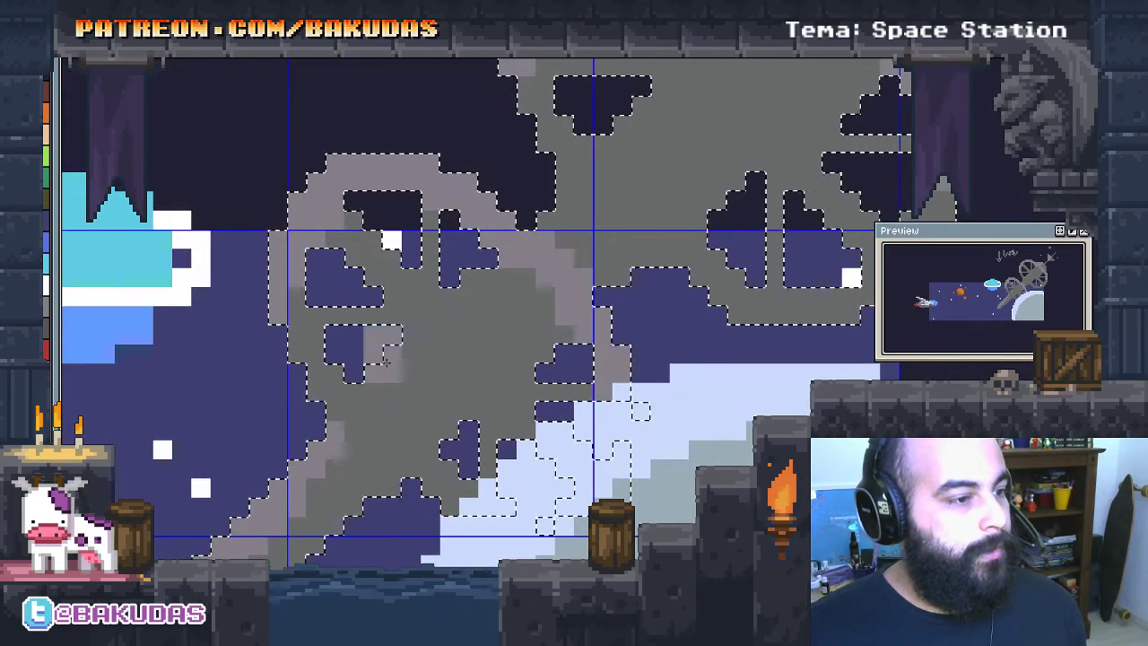
scroll(524, 310, "up", 2)
scroll(524, 310, "right", 1)
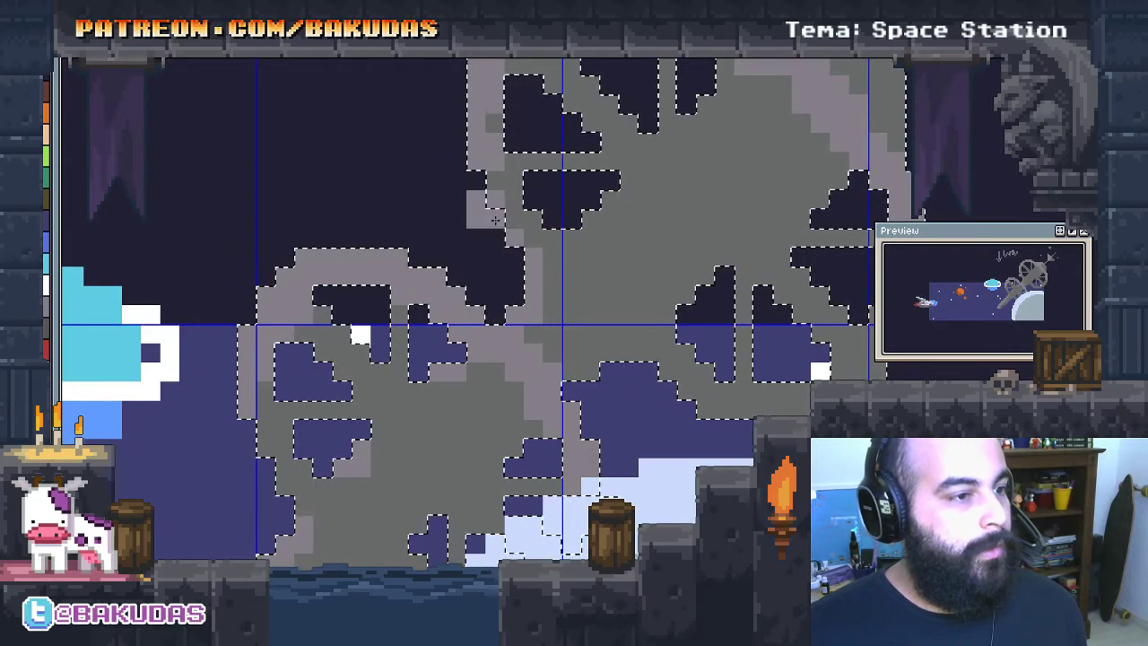
scroll(491, 198, "up", 2)
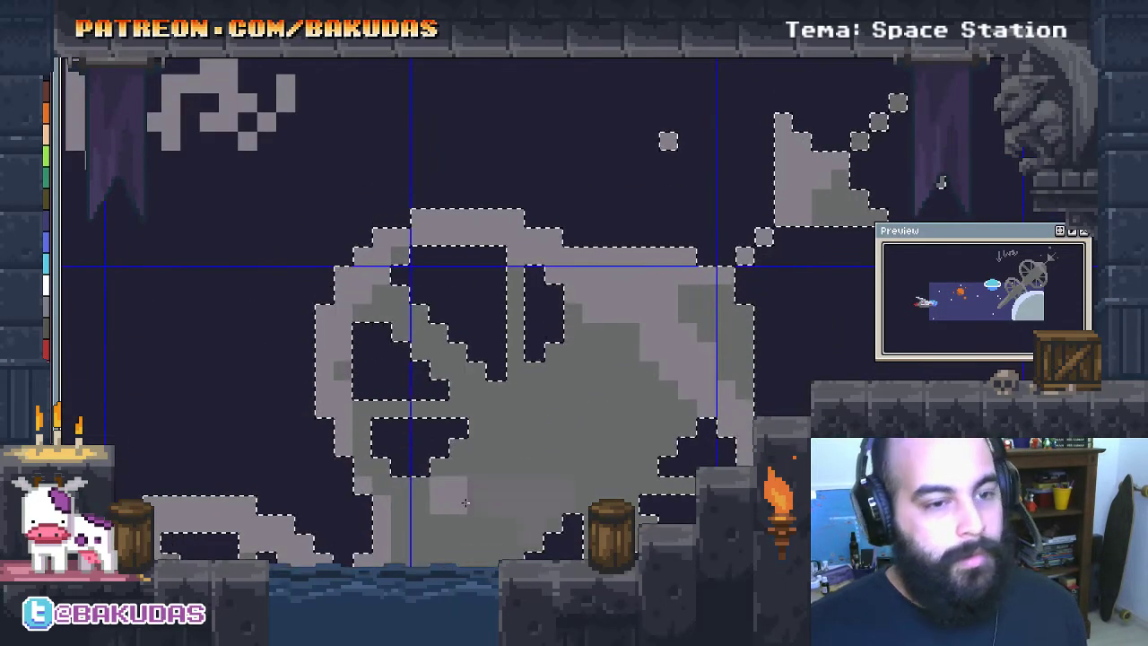
scroll(497, 372, "up", 1)
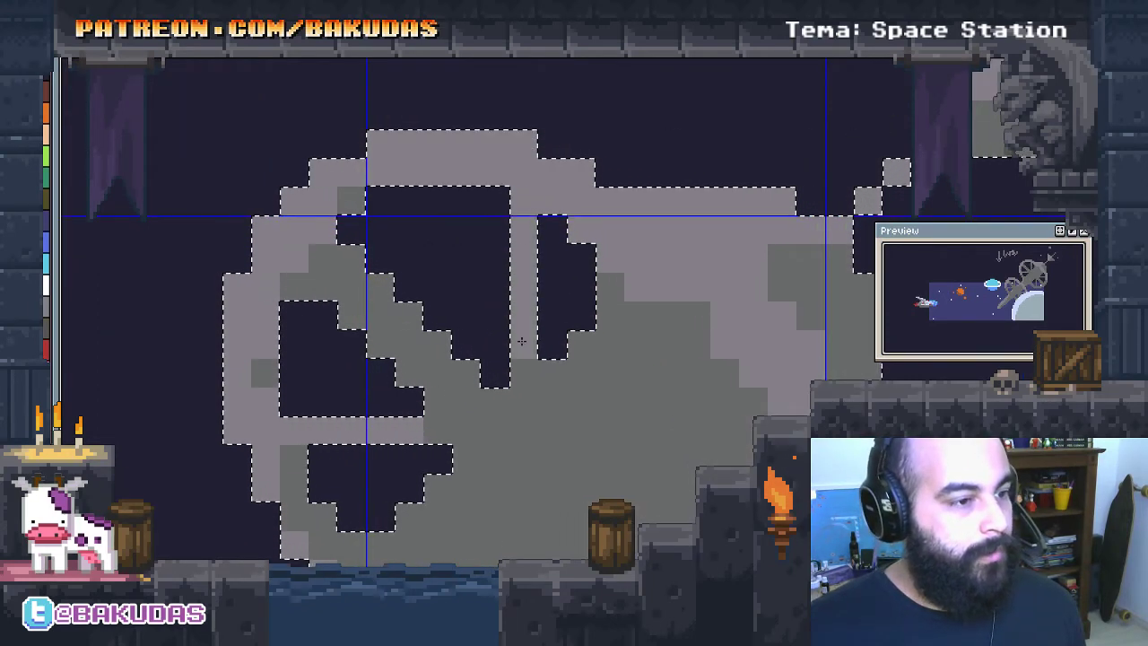
scroll(465, 313, "up", 1)
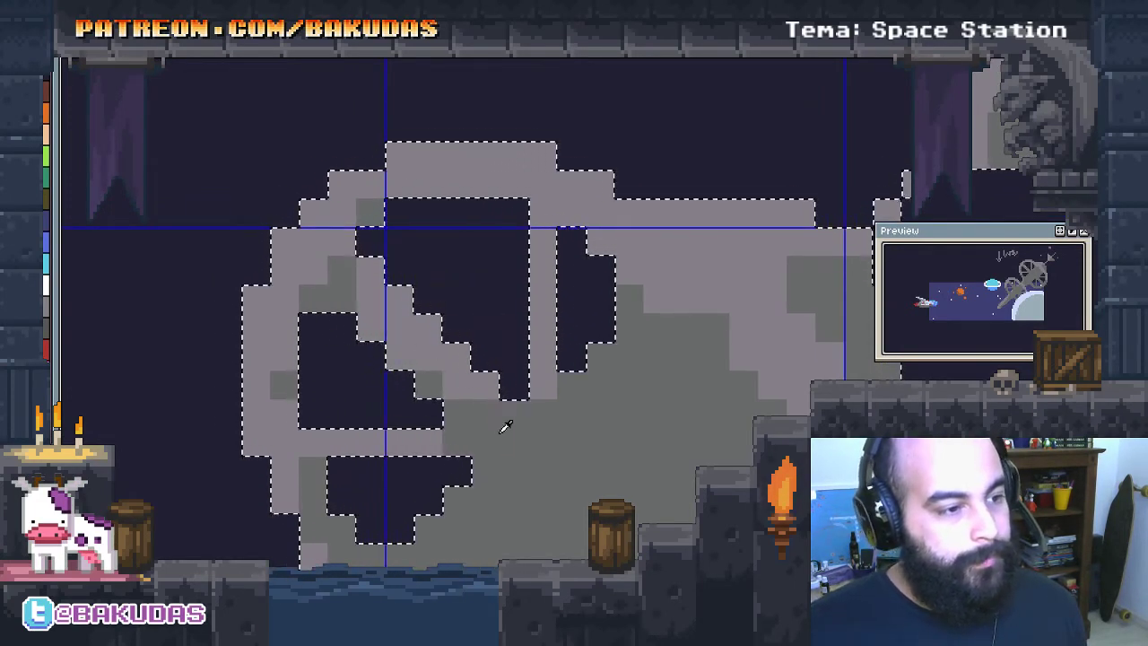
mouse_move(485, 385)
left_mouse_down()
mouse_move(458, 357)
mouse_move(480, 450)
mouse_move(440, 296)
left_mouse_up()
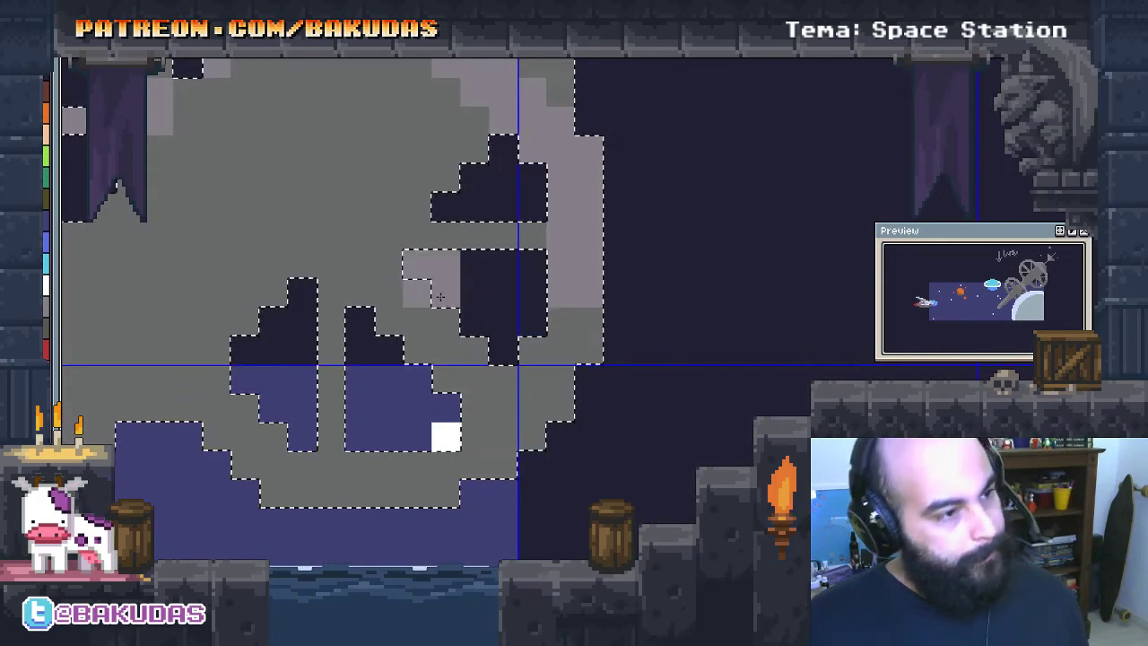
left_click(502, 352)
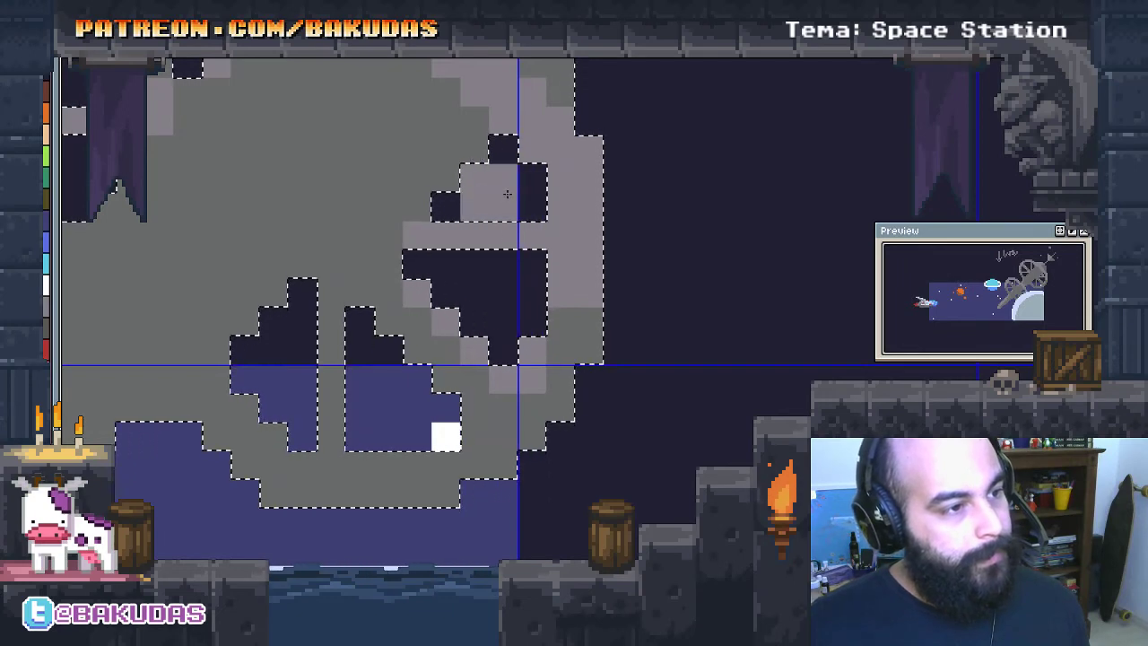
left_click_drag(502, 322, 527, 344)
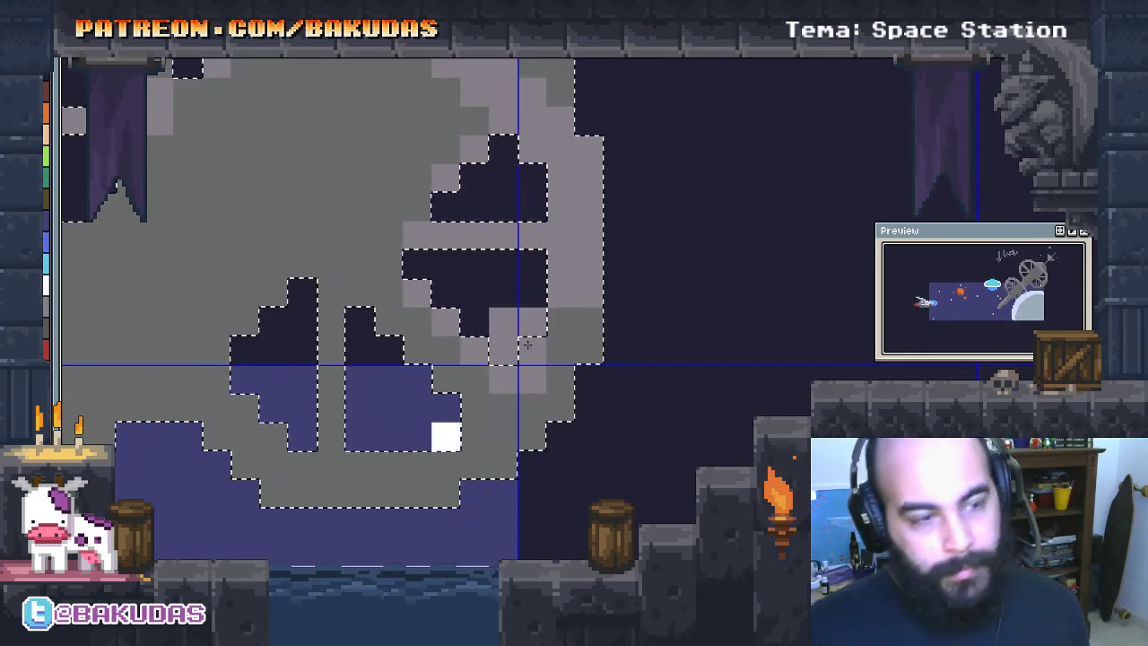
Paint light-grey cells on the station's upper left, undoing one stray stroke
left_click(425, 419)
scroll(425, 418, "down", 3)
left_click(413, 253)
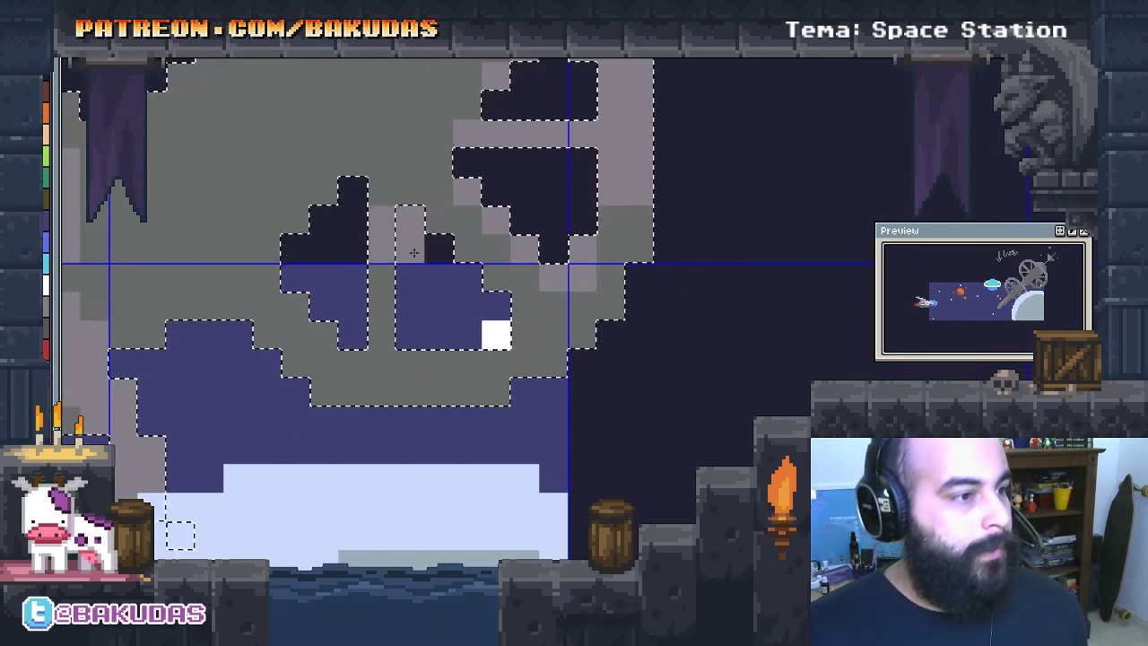
left_click(314, 278)
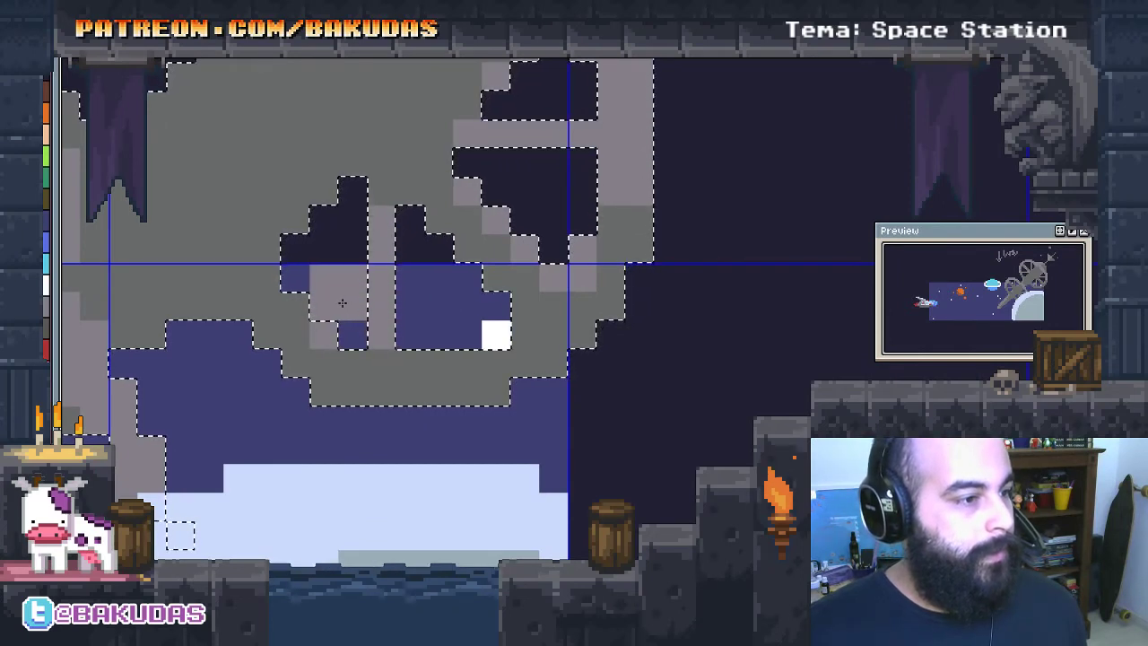
mouse_move(296, 278)
left_mouse_down()
mouse_move(331, 300)
mouse_move(330, 272)
left_mouse_up()
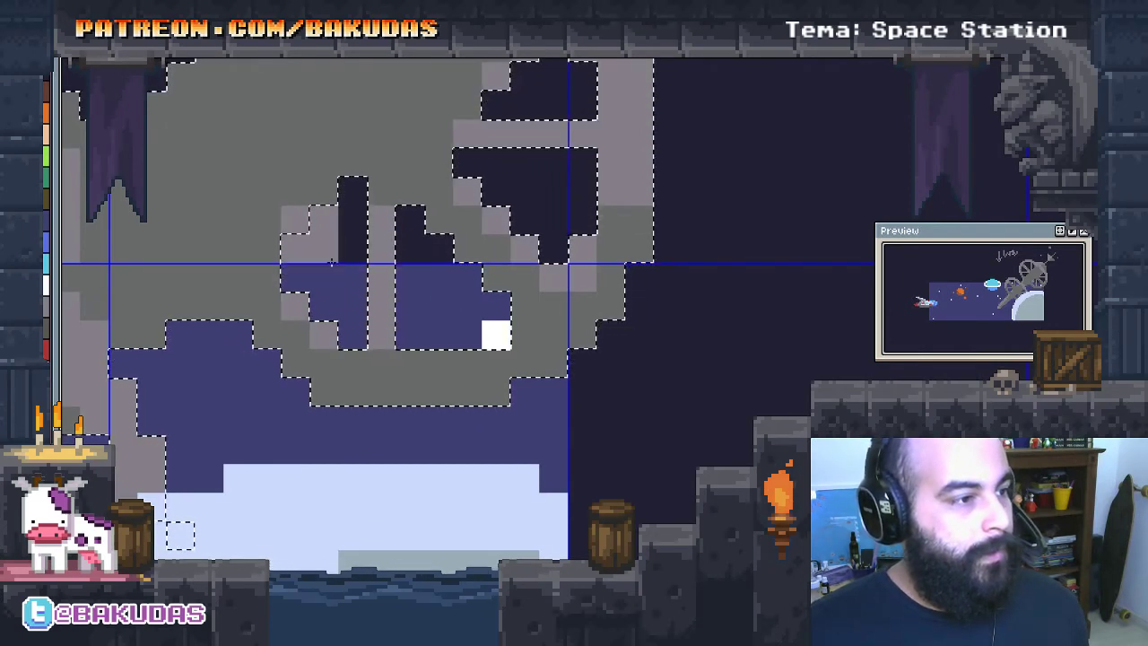
key("ctrl+z")
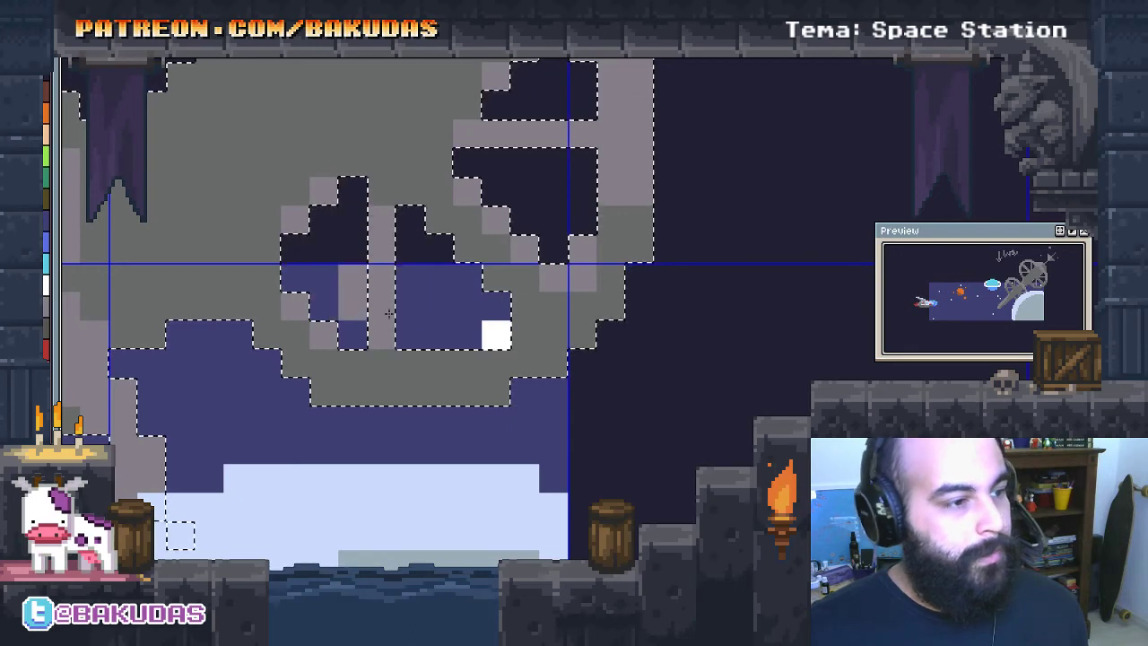
Run a light-grey highlight along the station's lower edge and bottom row
left_click_drag(388, 313, 456, 355)
left_click_drag(390, 406, 574, 406)
mouse_move(651, 222)
left_mouse_down()
mouse_move(669, 274)
mouse_move(573, 455)
left_mouse_up()
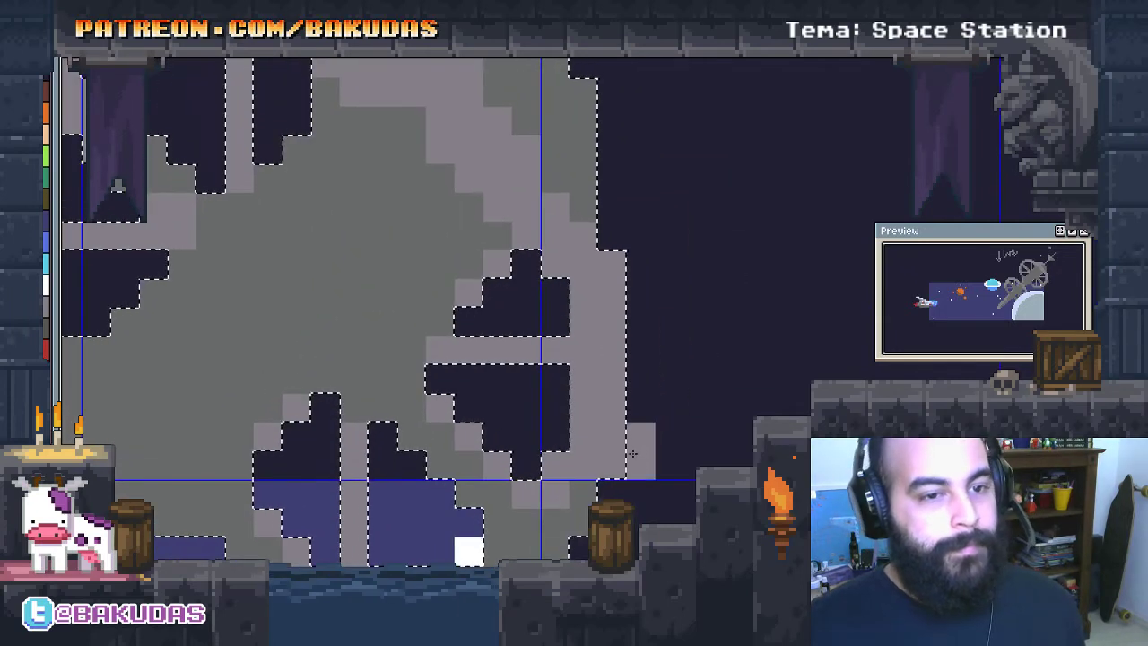
left_click_drag(477, 592, 573, 303)
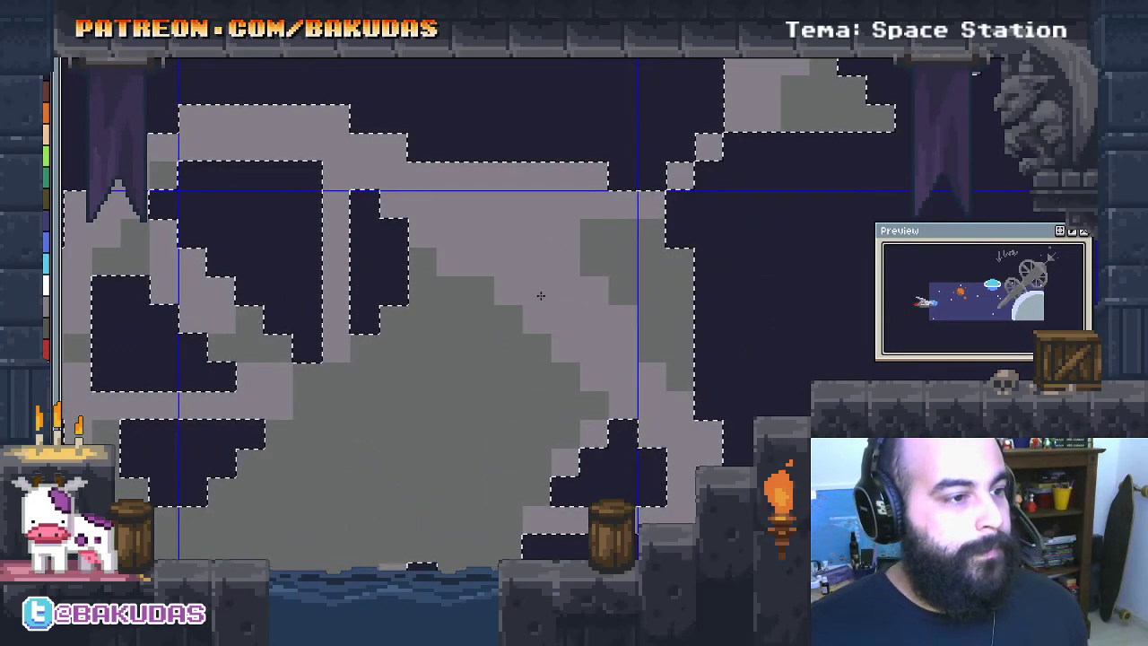
Lighten more dark-grey blocks to light grey, darken one patch, and pan to review
left_click(541, 346)
left_click(606, 401)
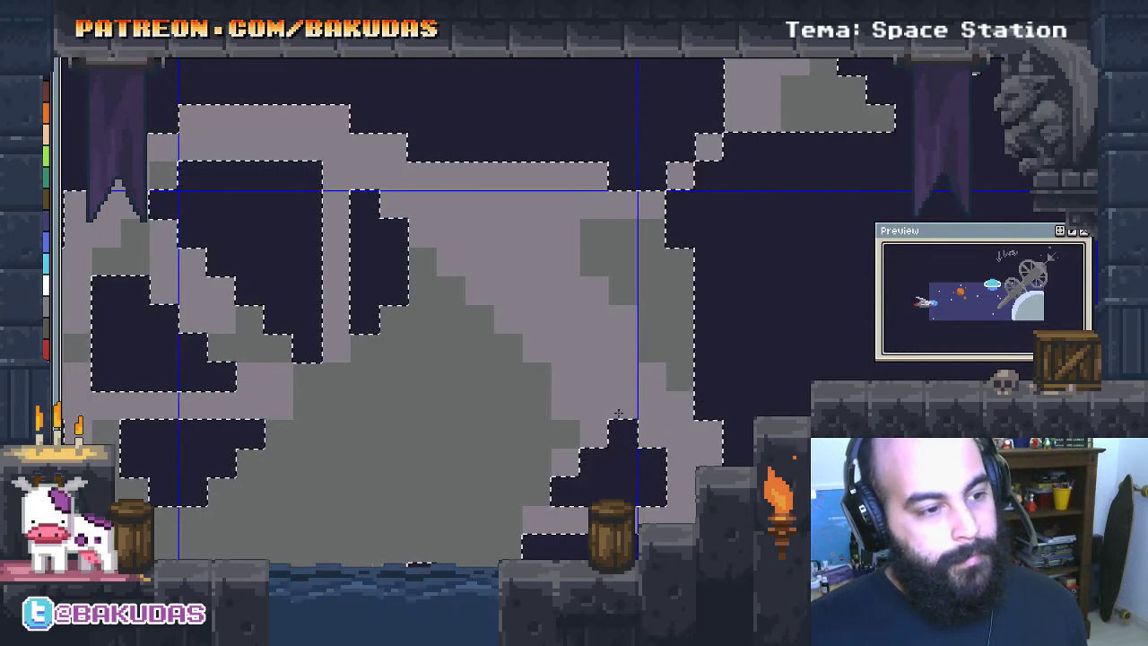
scroll(564, 403, "up", 2)
left_click(553, 370)
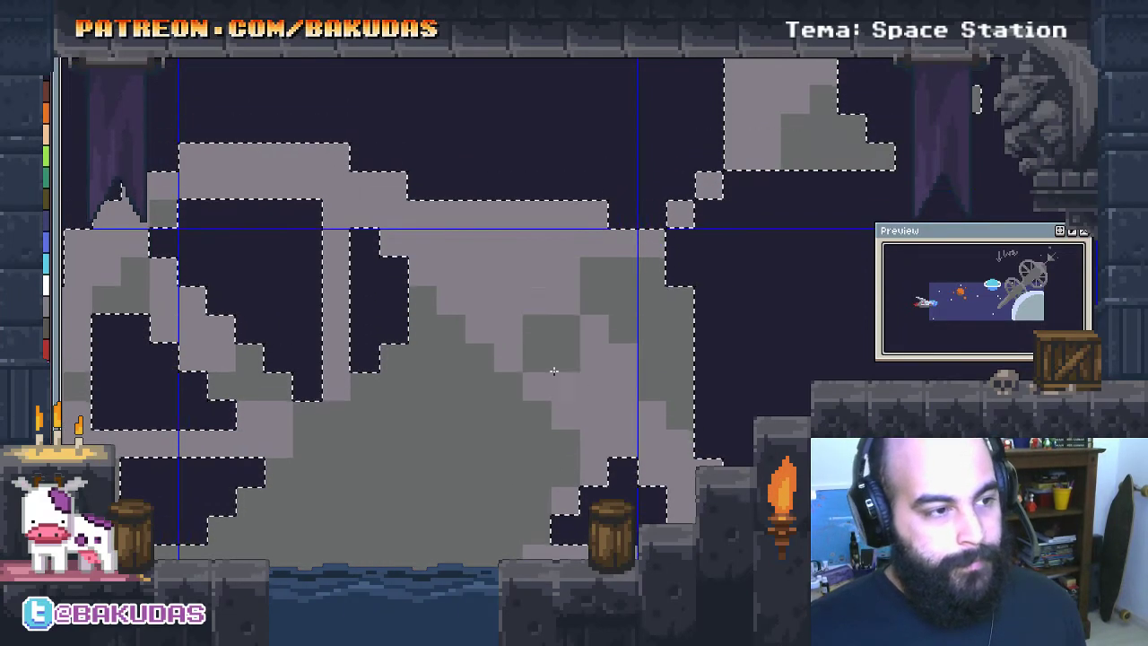
scroll(529, 349, "up", 3)
scroll(569, 308, "left", 2)
scroll(538, 314, "up", 4)
scroll(409, 333, "left", 3)
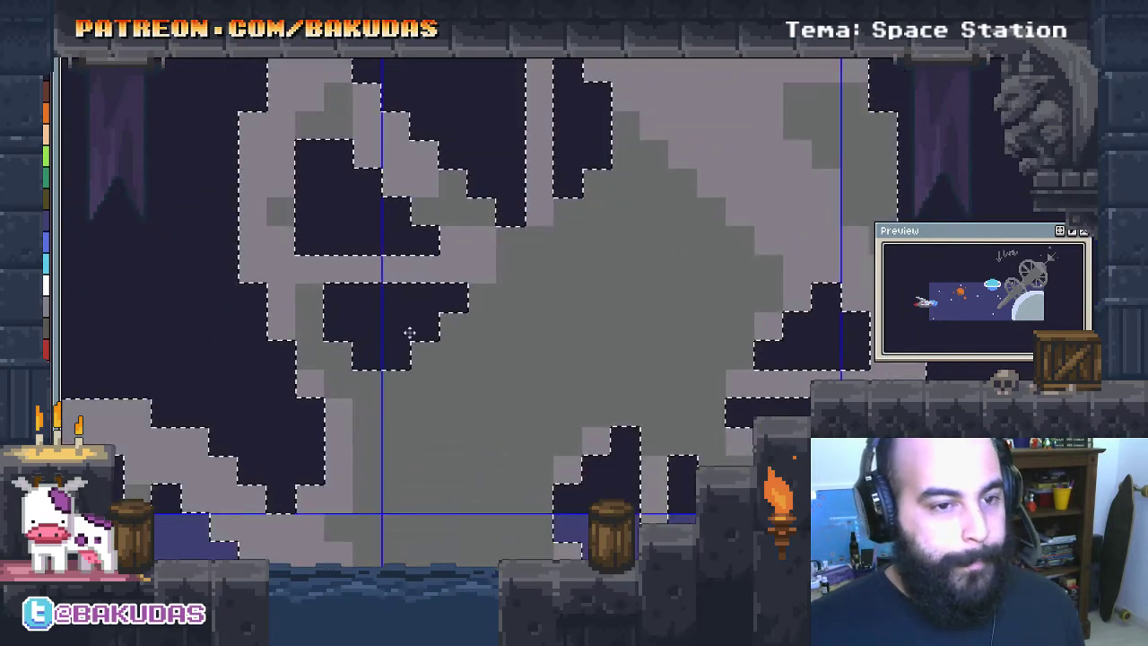
scroll(409, 332, "down", 2)
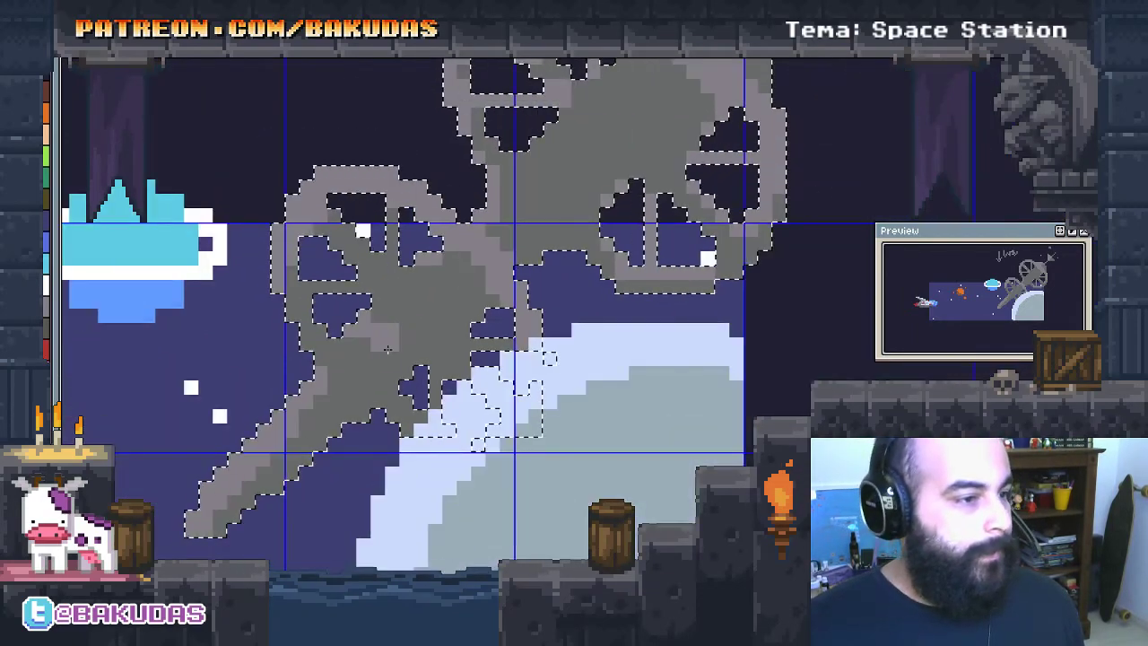
Paint dark-grey shading blocks across the station body and its lower-left arm
scroll(387, 349, "up", 1)
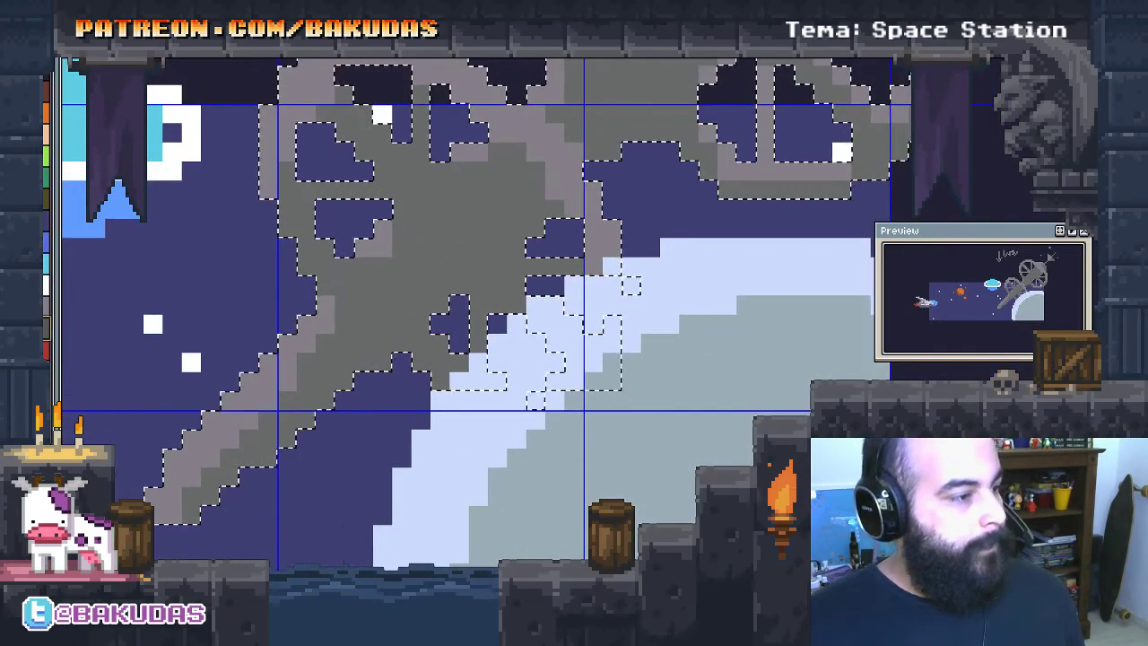
left_click_drag(152, 502, 184, 520)
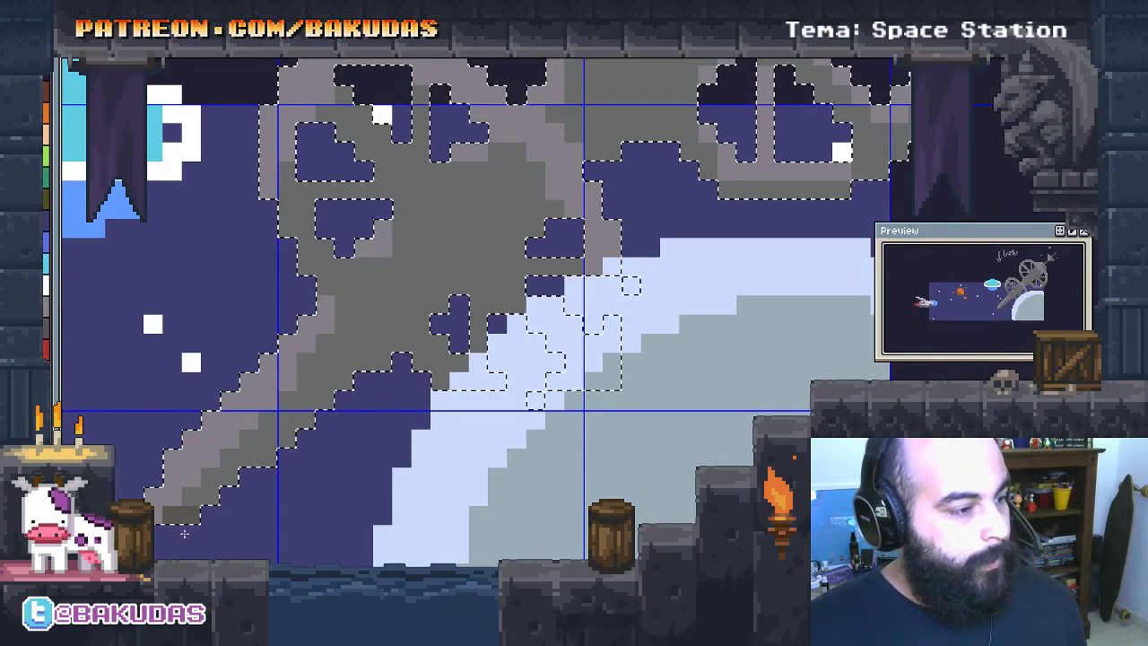
scroll(585, 392, "up", 1)
left_click_drag(331, 376, 386, 340)
mouse_move(394, 260)
left_mouse_down()
mouse_move(466, 423)
mouse_move(448, 376)
left_mouse_up()
left_click_drag(421, 430, 475, 376)
left_click_drag(502, 341, 552, 368)
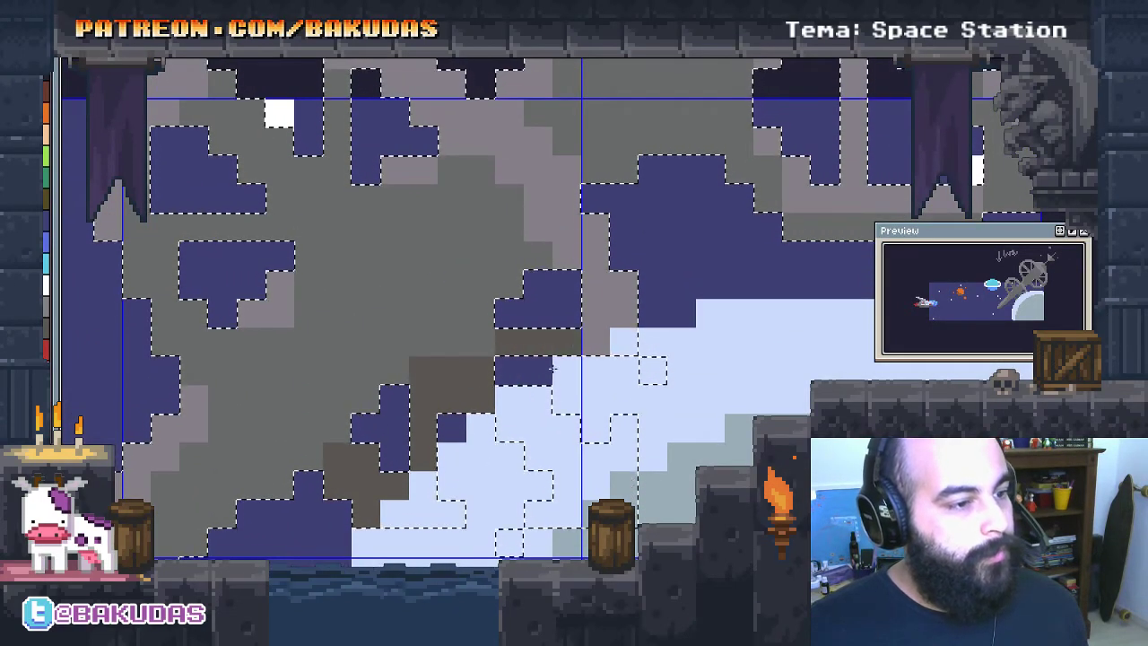
scroll(552, 369, "left", 2)
left_click_drag(299, 441, 308, 395)
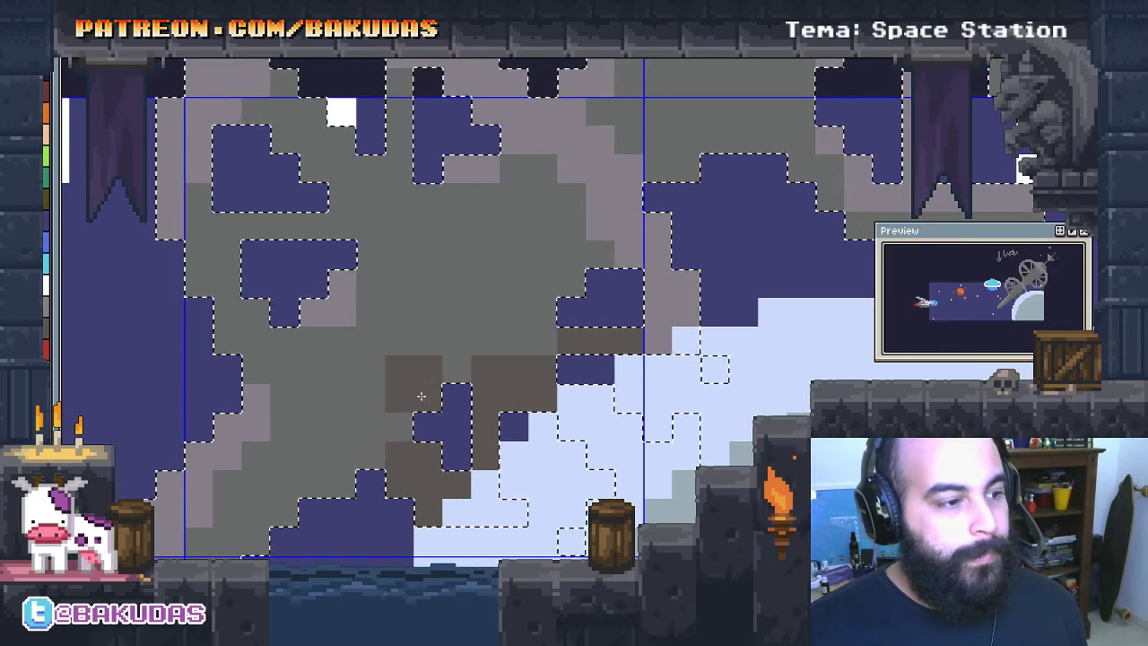
Brush a wide dark diagonal shadow across the station, then undo a stray dark pixel
left_click_drag(305, 484, 579, 284)
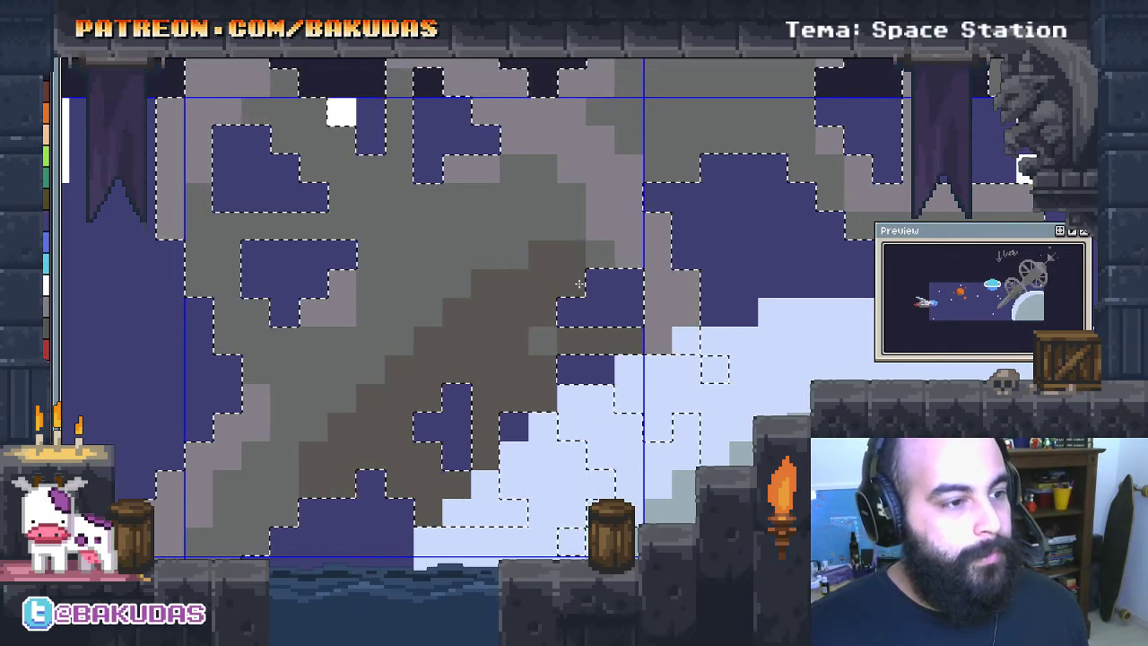
mouse_move(458, 304)
left_mouse_down()
mouse_move(564, 402)
mouse_move(651, 377)
left_mouse_up()
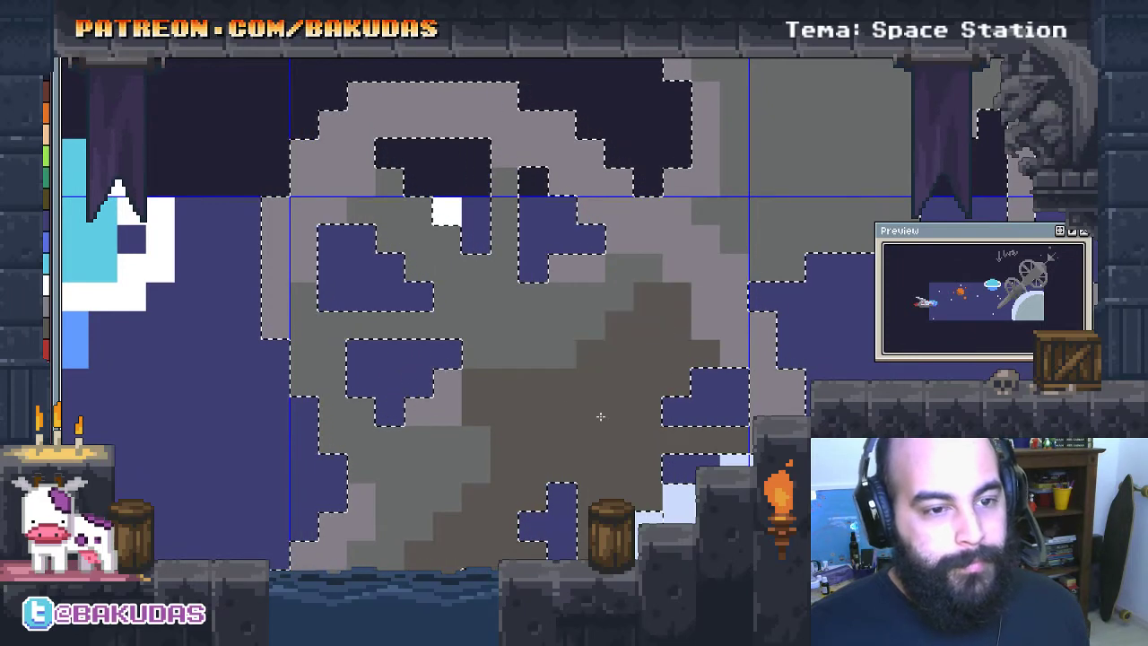
left_click_drag(597, 412, 615, 457)
mouse_move(509, 553)
left_mouse_down()
mouse_move(628, 293)
mouse_move(526, 440)
left_mouse_up()
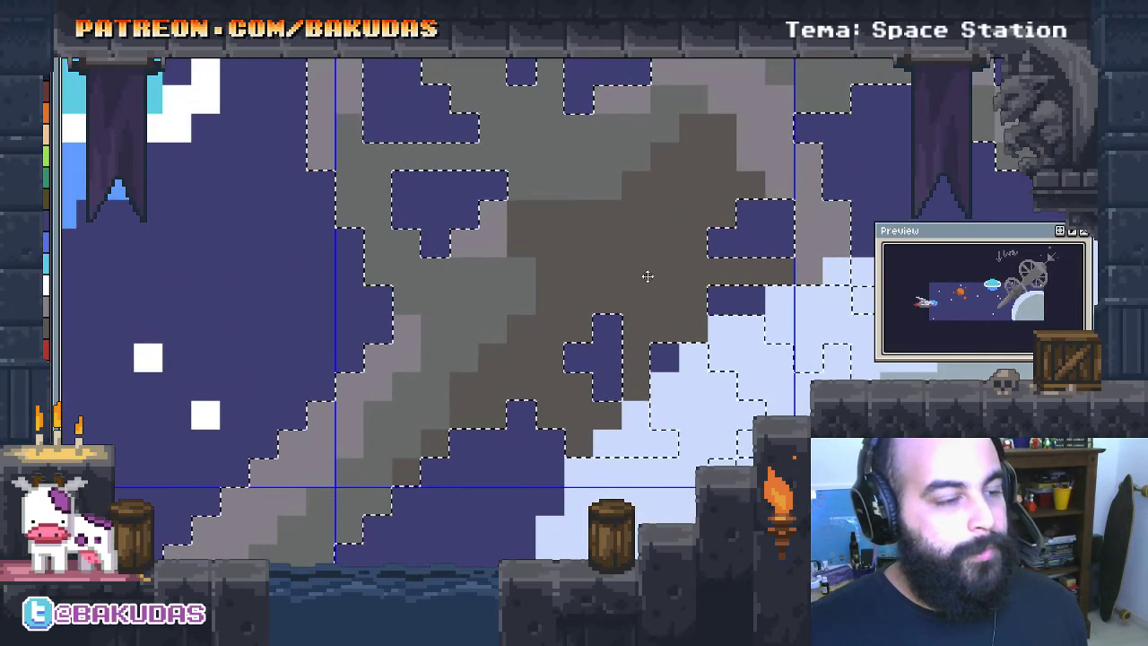
left_click_drag(480, 310, 428, 409)
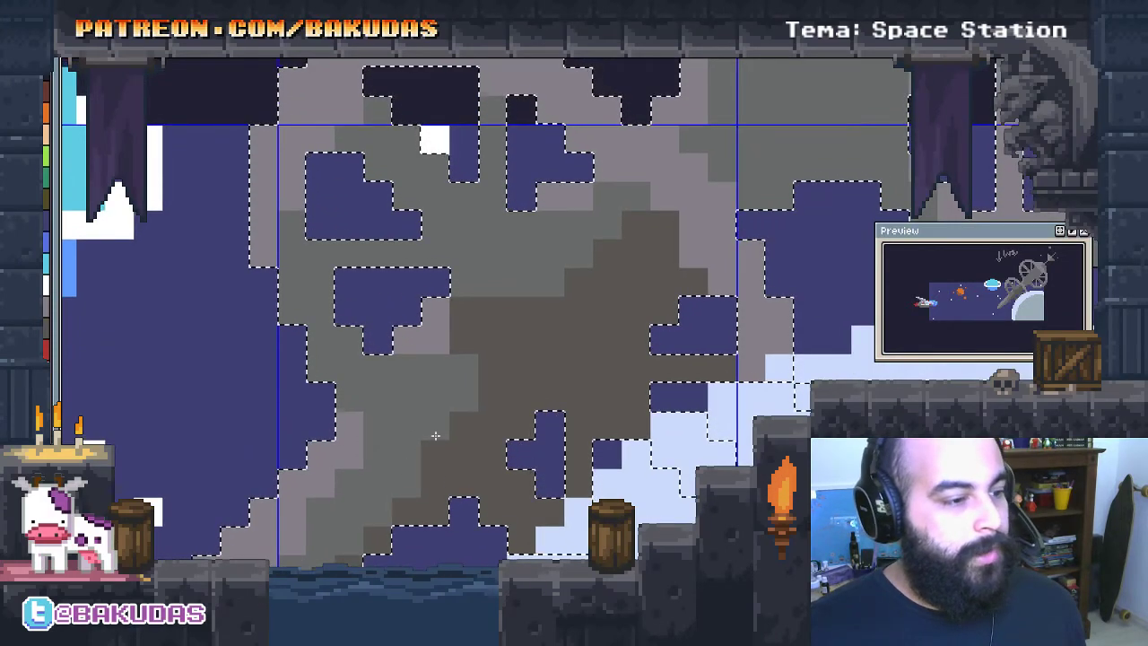
left_click_drag(501, 392, 461, 441)
key("ctrl+z")
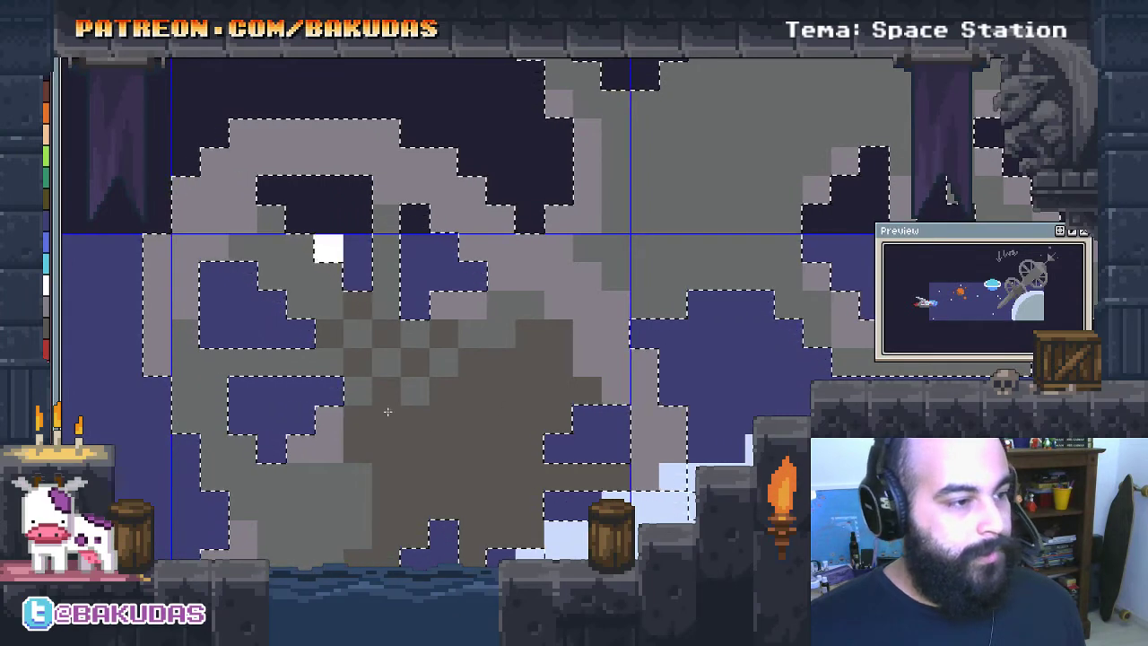
Paint darker strips across the station's lower section and along its bottom edge
left_click_drag(415, 398, 382, 341)
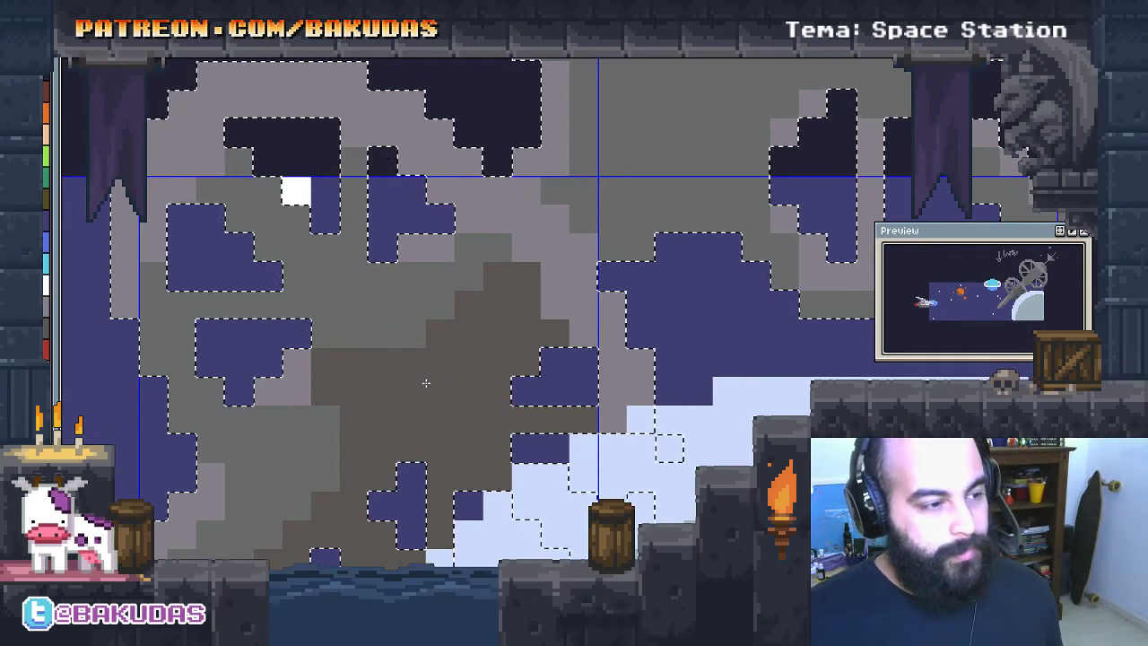
left_click_drag(497, 308, 491, 322)
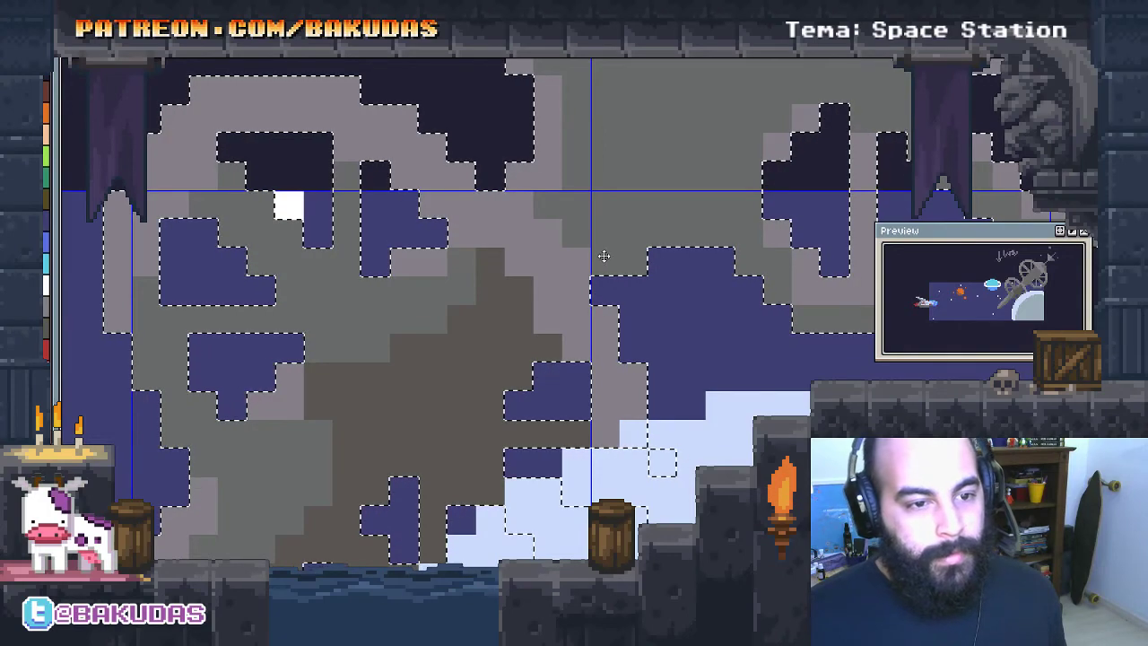
mouse_move(580, 260)
left_mouse_down()
mouse_move(382, 328)
mouse_move(352, 374)
mouse_move(409, 309)
mouse_move(384, 419)
left_mouse_up()
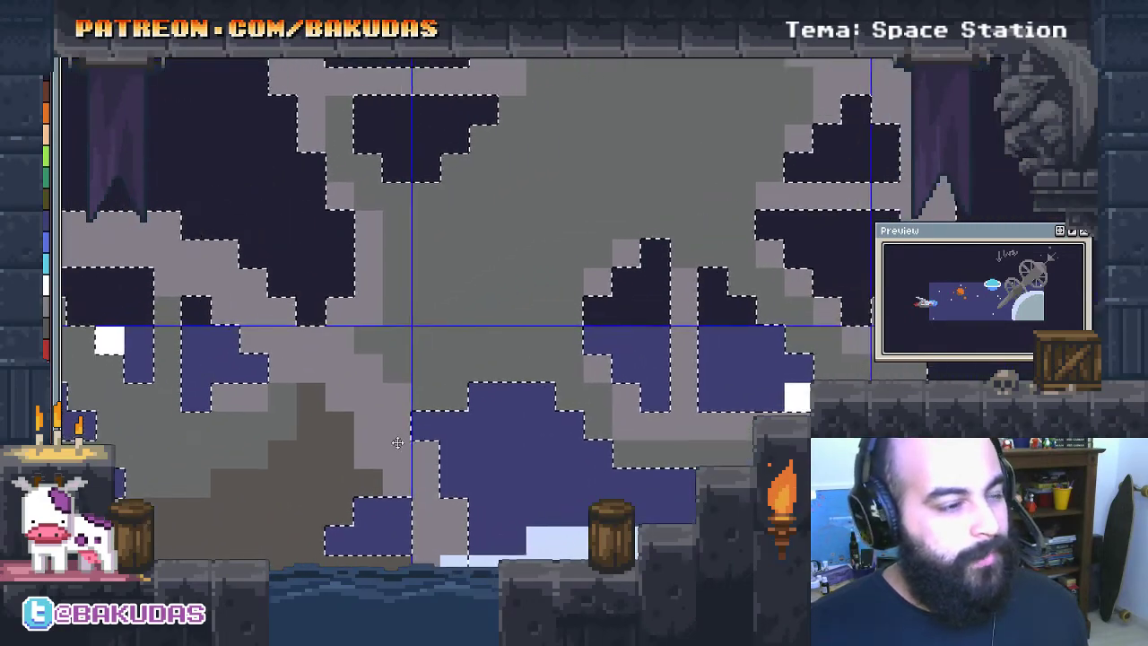
left_click_drag(347, 392, 503, 385)
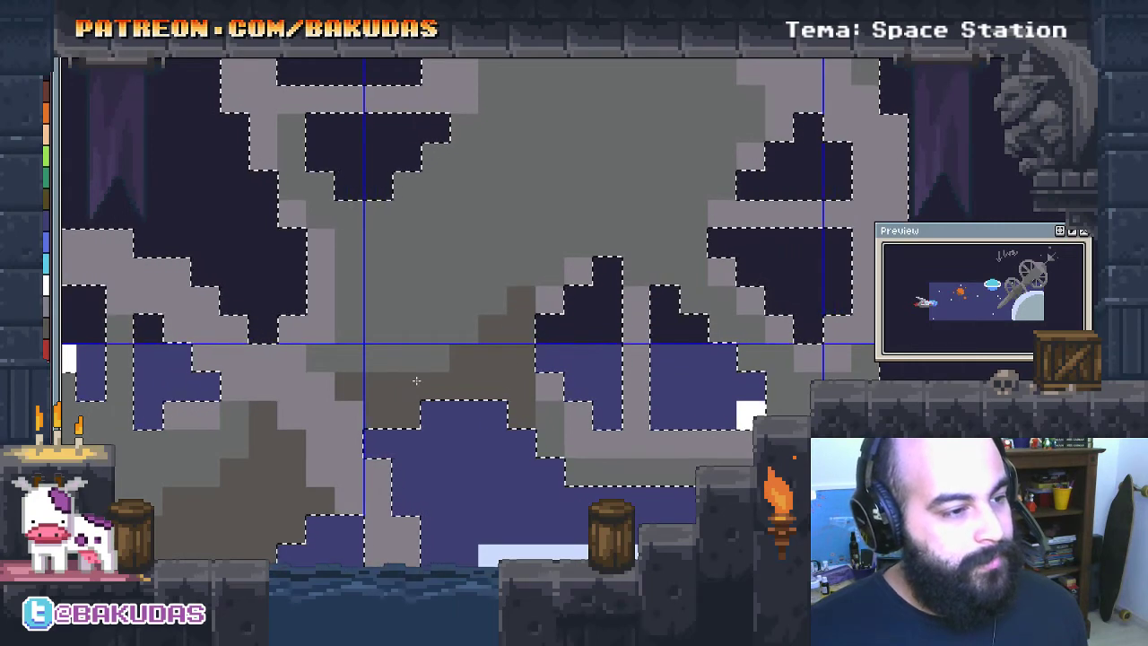
left_click_drag(499, 384, 435, 355)
mouse_move(504, 443)
left_mouse_down()
mouse_move(695, 445)
mouse_move(868, 325)
mouse_move(742, 431)
left_mouse_up()
Darken tiles at the station's base and centre, filling one with dark navy background
left_click(493, 482)
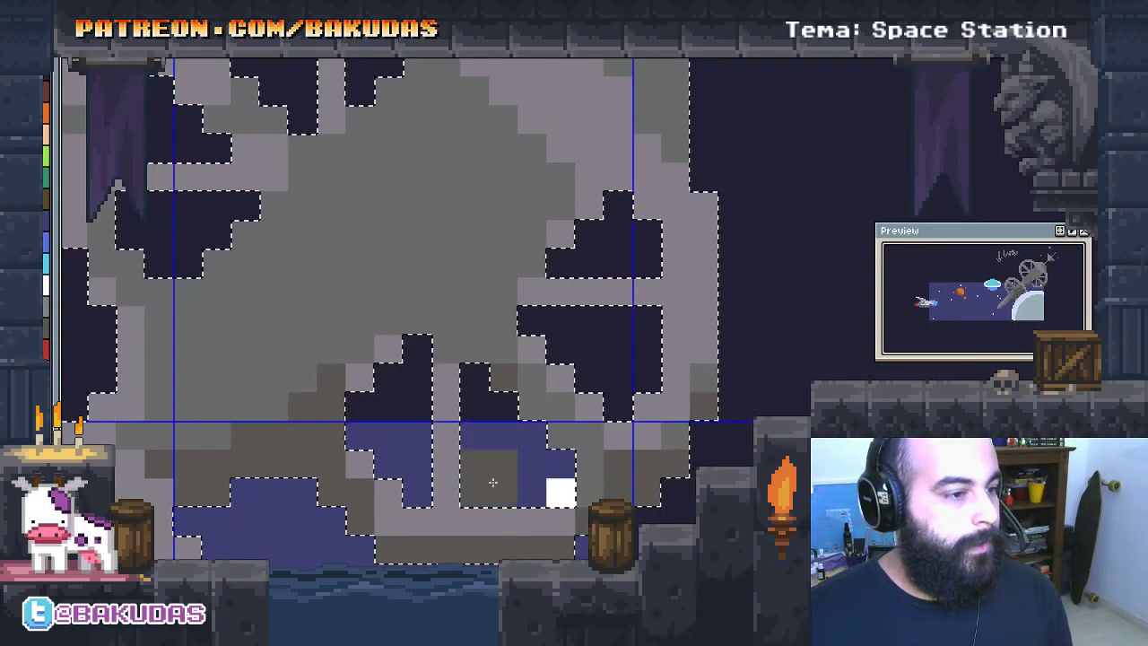
left_click_drag(492, 483, 563, 525)
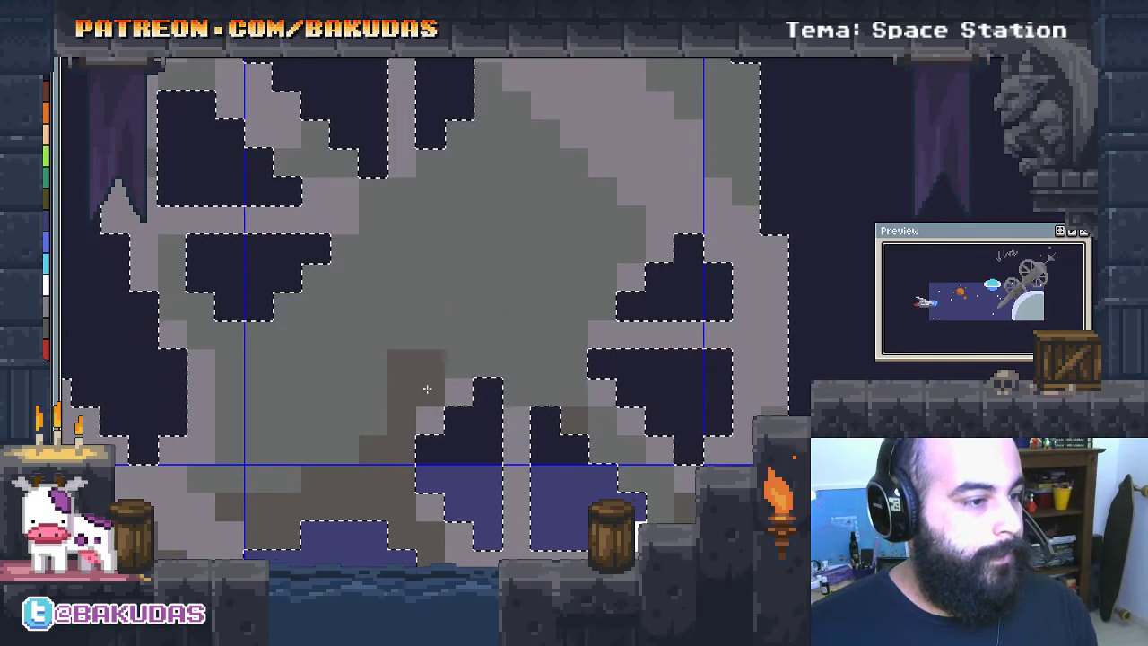
left_click_drag(477, 367, 487, 340)
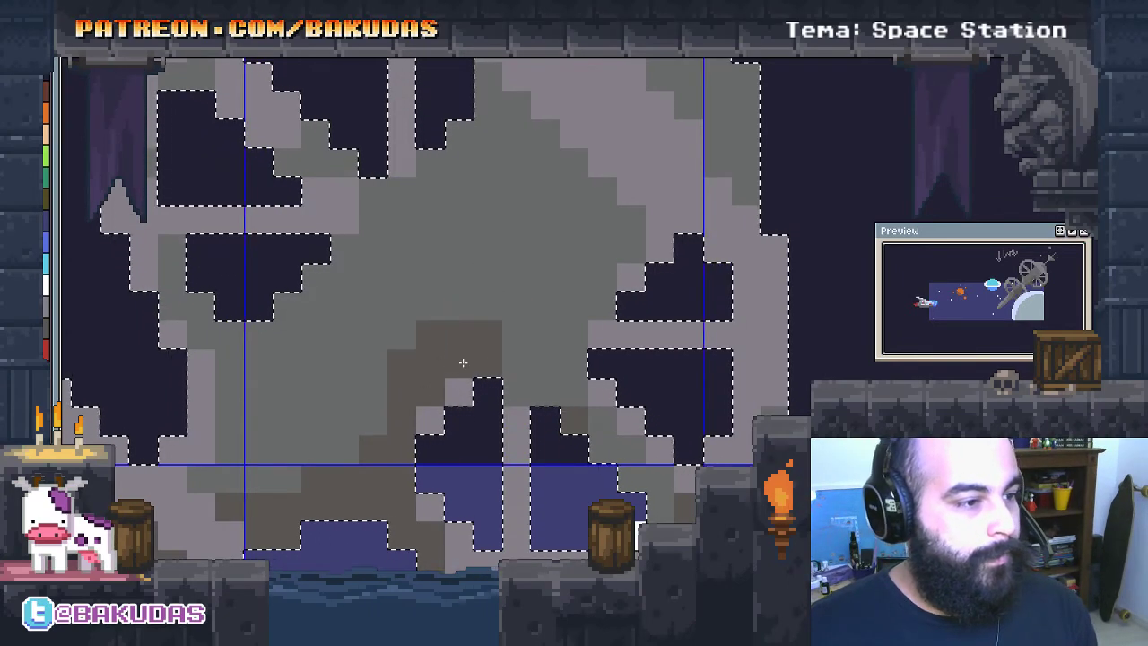
mouse_move(528, 386)
left_mouse_down()
mouse_move(542, 391)
mouse_move(531, 369)
left_mouse_up()
left_click_drag(578, 427, 603, 448)
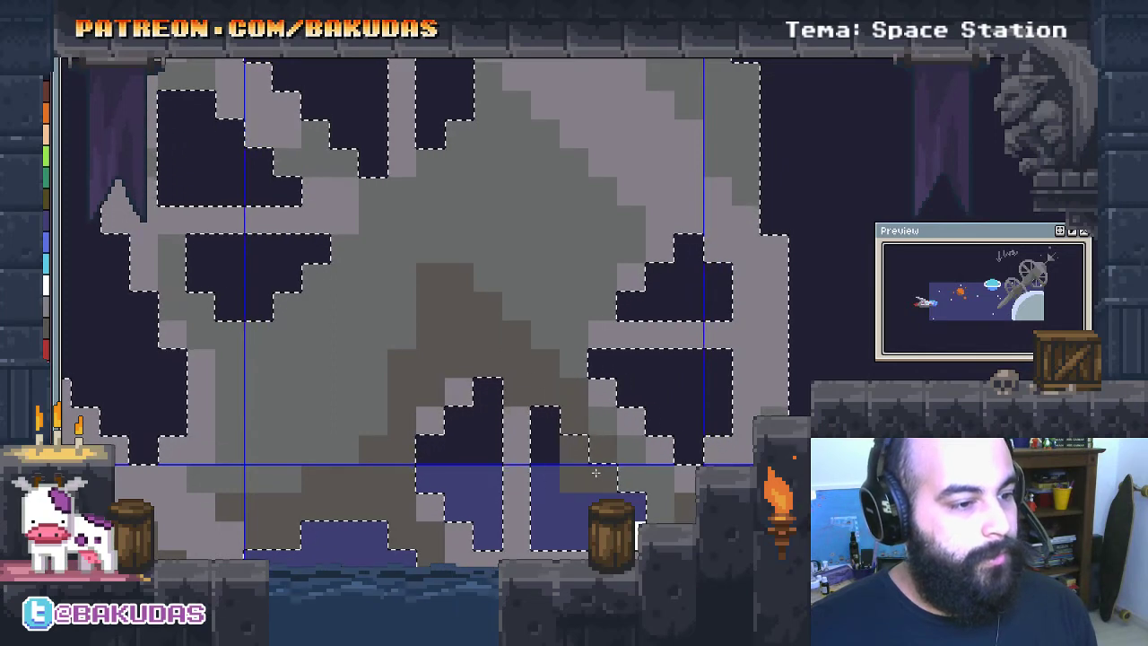
left_click_drag(474, 408, 485, 434)
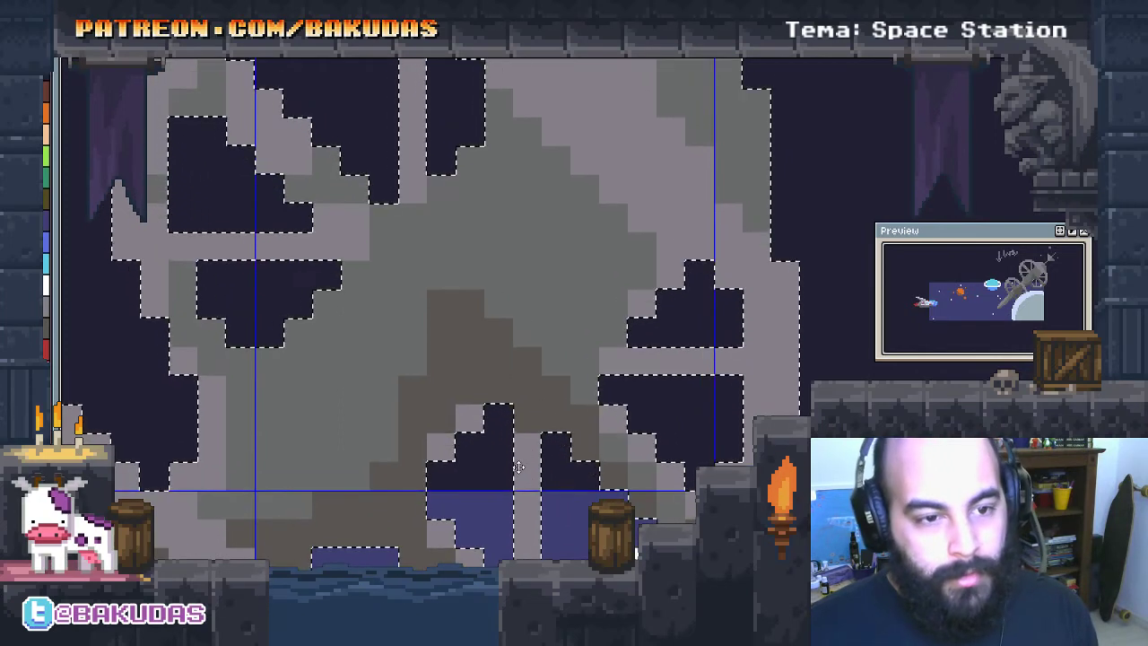
left_click(485, 435)
Paint a diagonal run of dark shading pixels up-right across the station
scroll(502, 412, "down", 5)
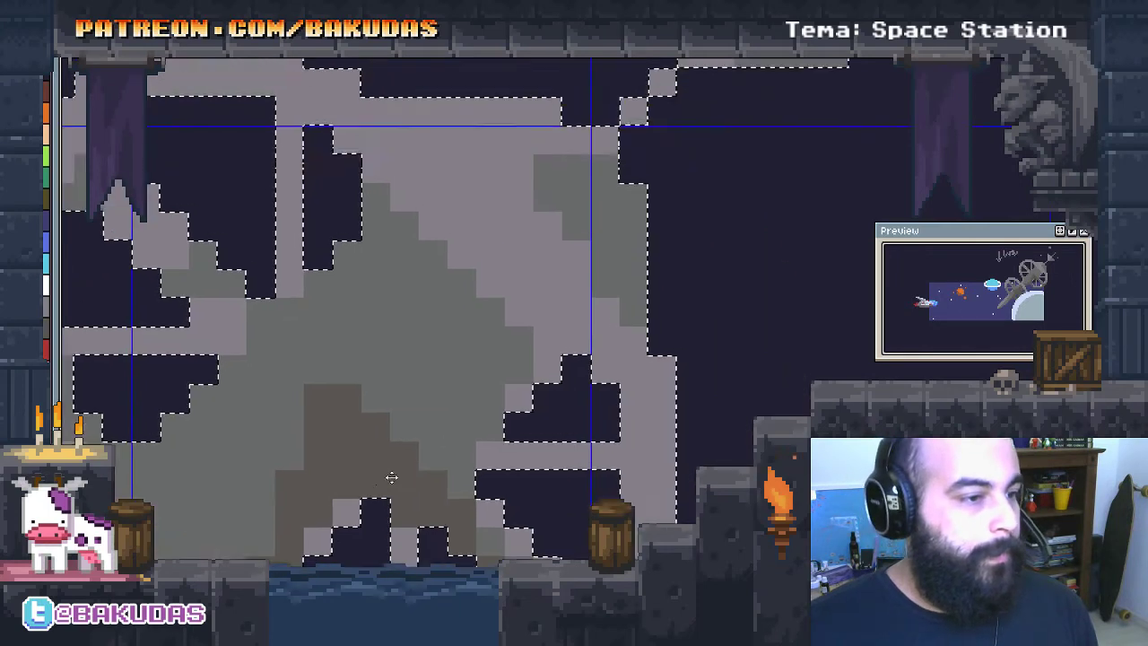
scroll(529, 386, "left", 3)
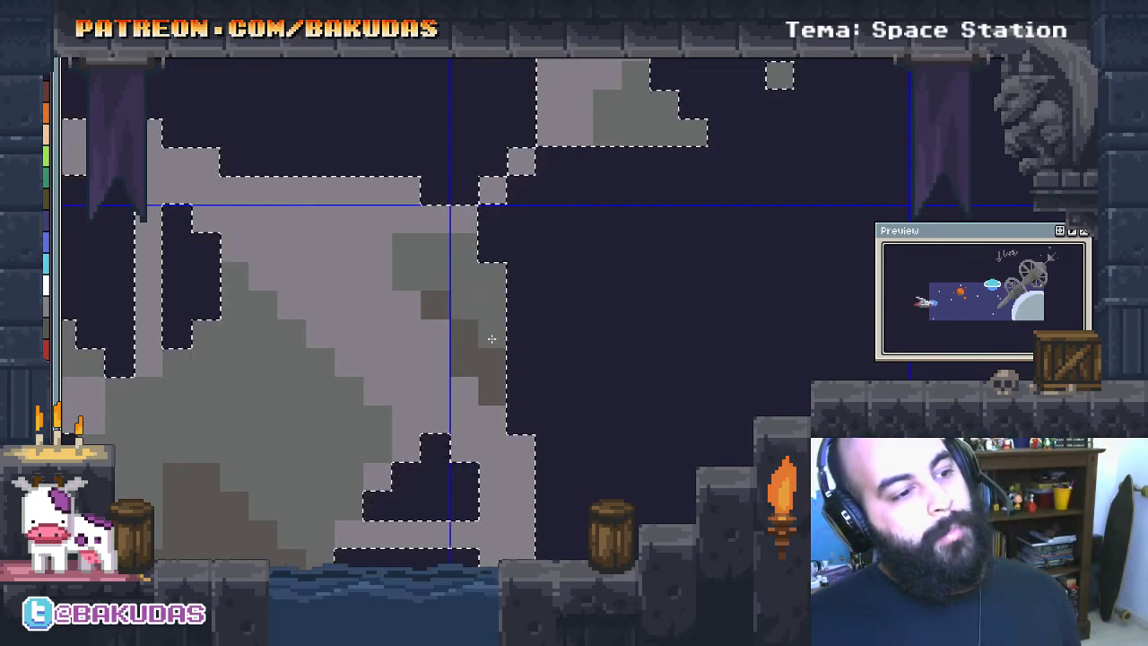
mouse_move(489, 336)
left_mouse_down()
mouse_move(592, 413)
mouse_move(642, 357)
left_mouse_up()
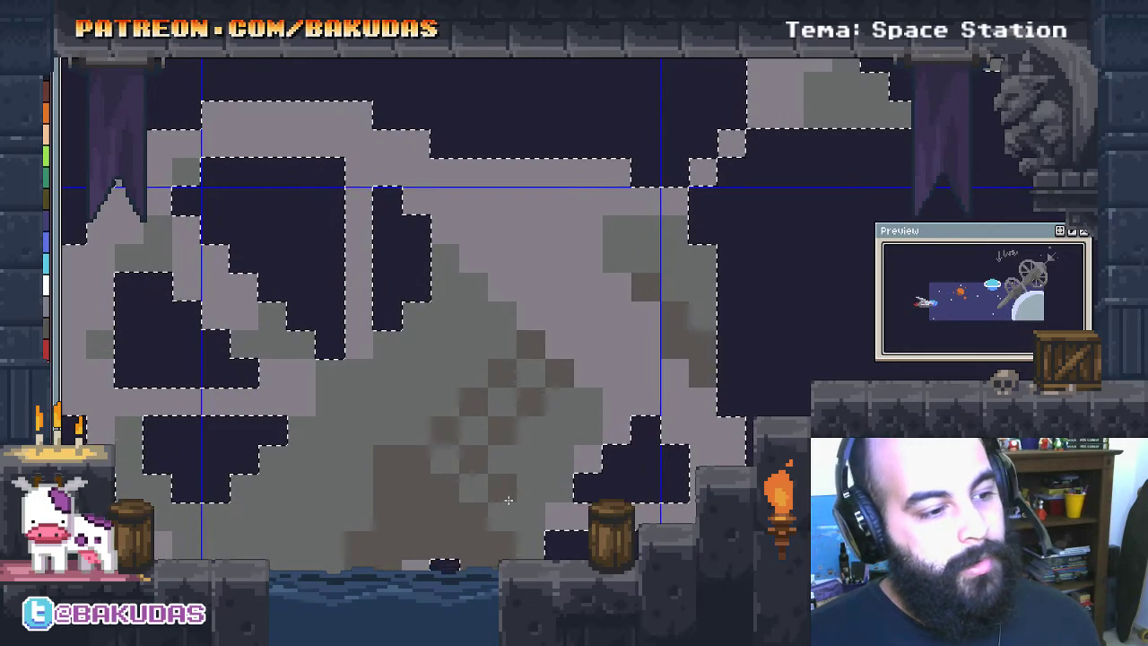
left_click_drag(507, 499, 558, 427)
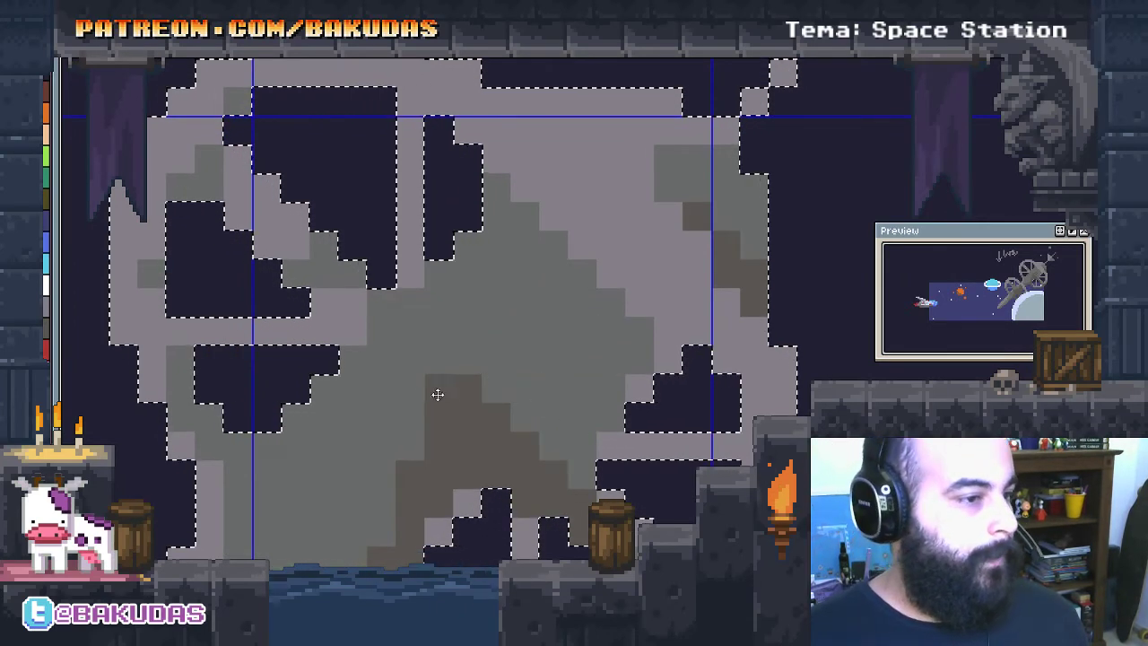
left_click_drag(436, 392, 507, 335)
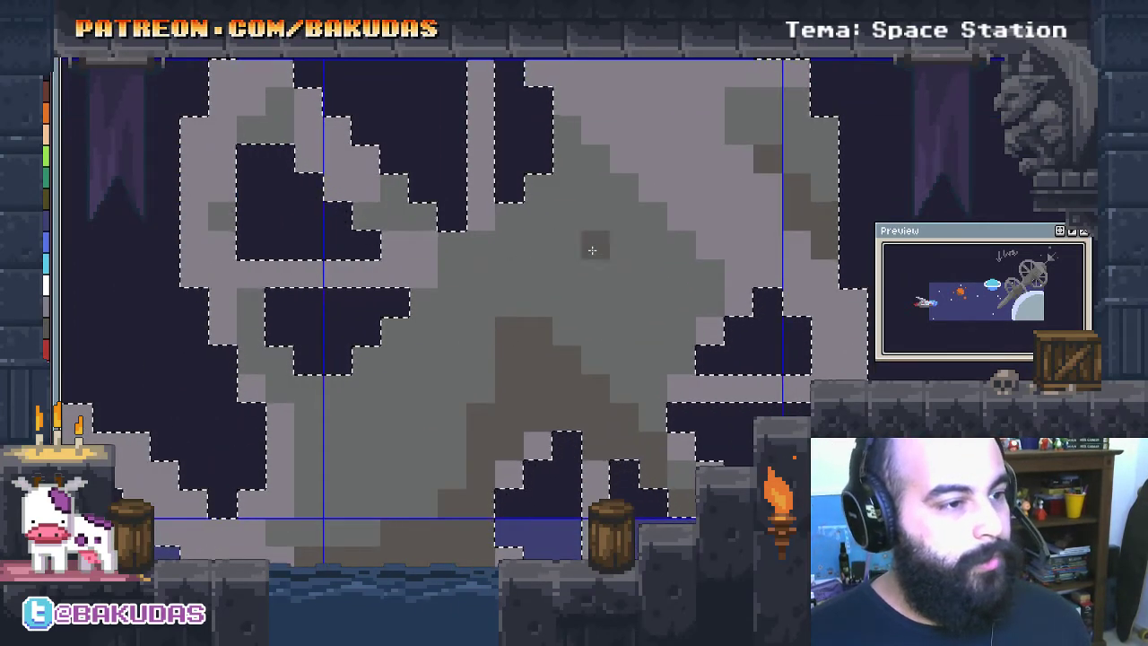
mouse_move(566, 243)
left_mouse_down()
mouse_move(542, 333)
mouse_move(577, 389)
left_mouse_up()
left_click(557, 387)
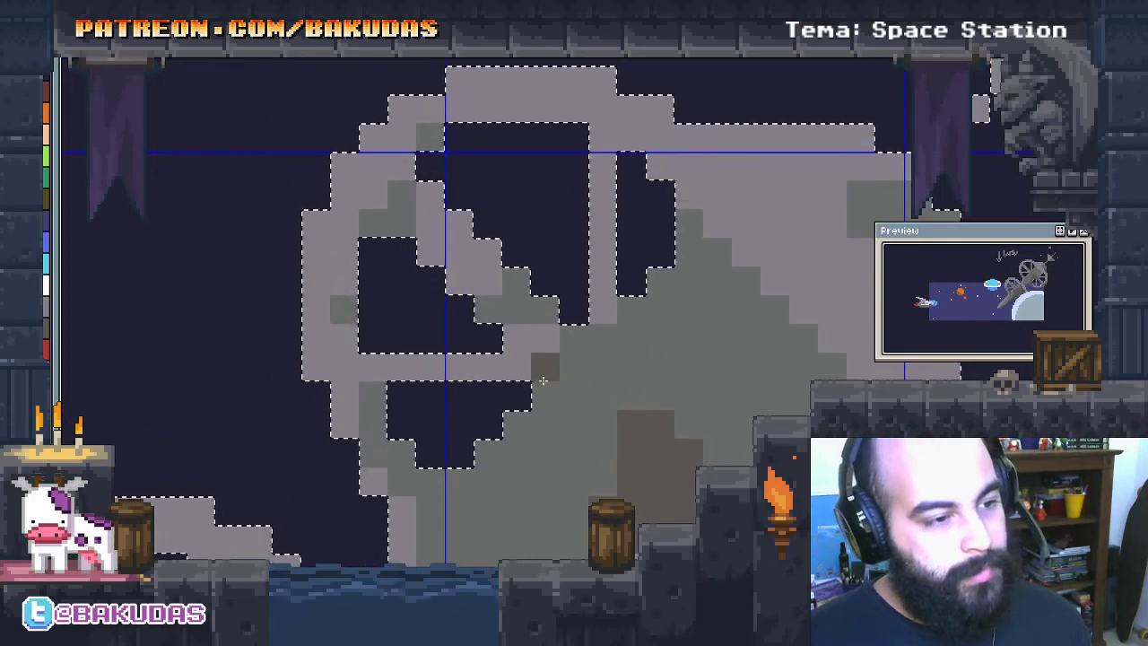
left_click(573, 338)
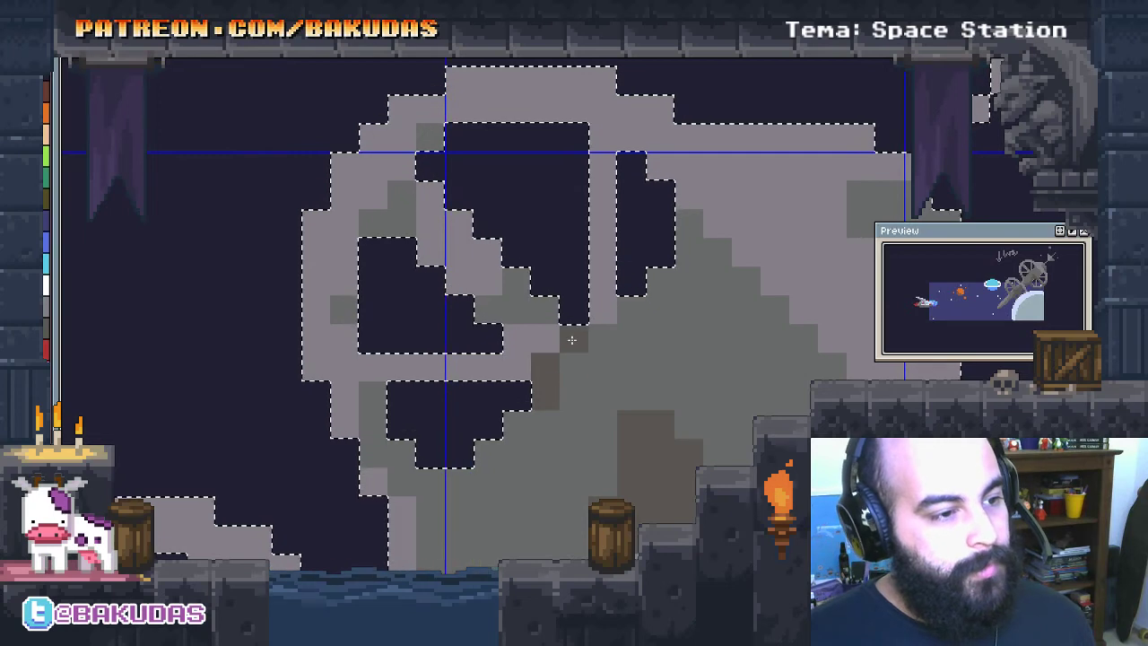
left_click(574, 367)
left_click(602, 338)
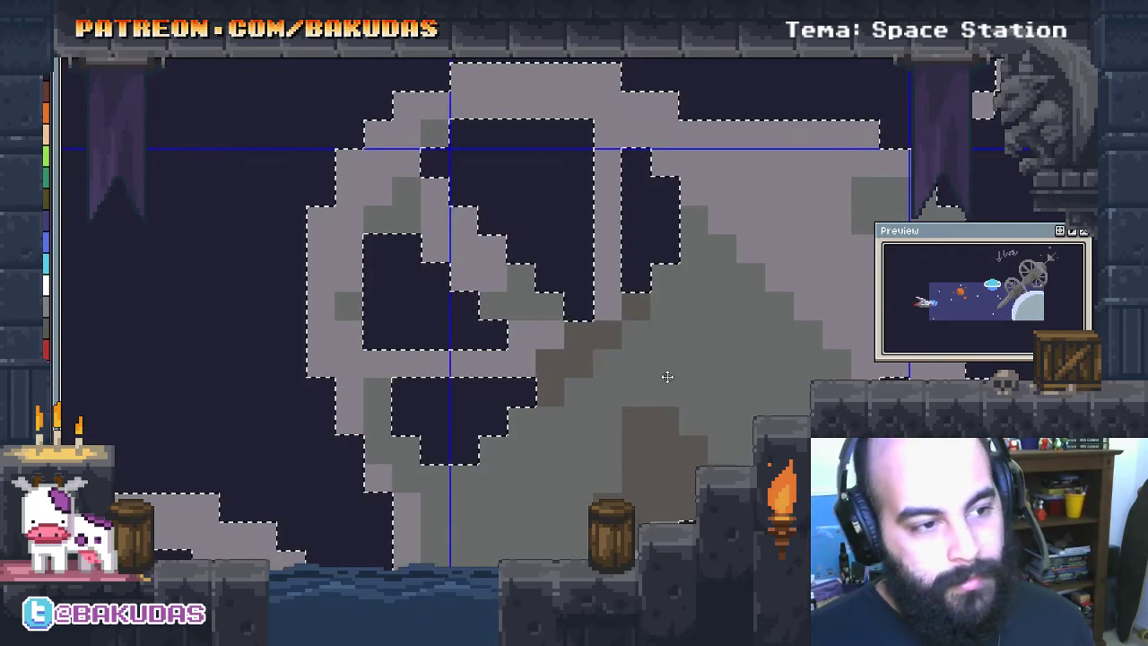
Continue the dark shading down the station's lower body
scroll(667, 376, "up", 1)
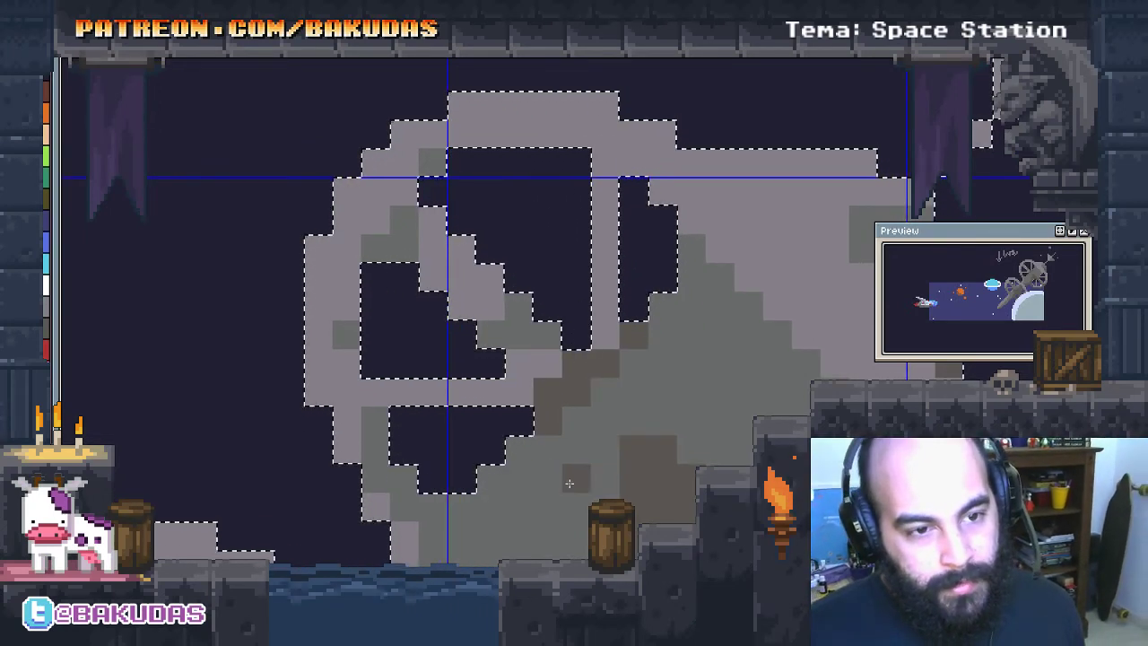
scroll(537, 488, "up", 1)
scroll(691, 436, "right", 8)
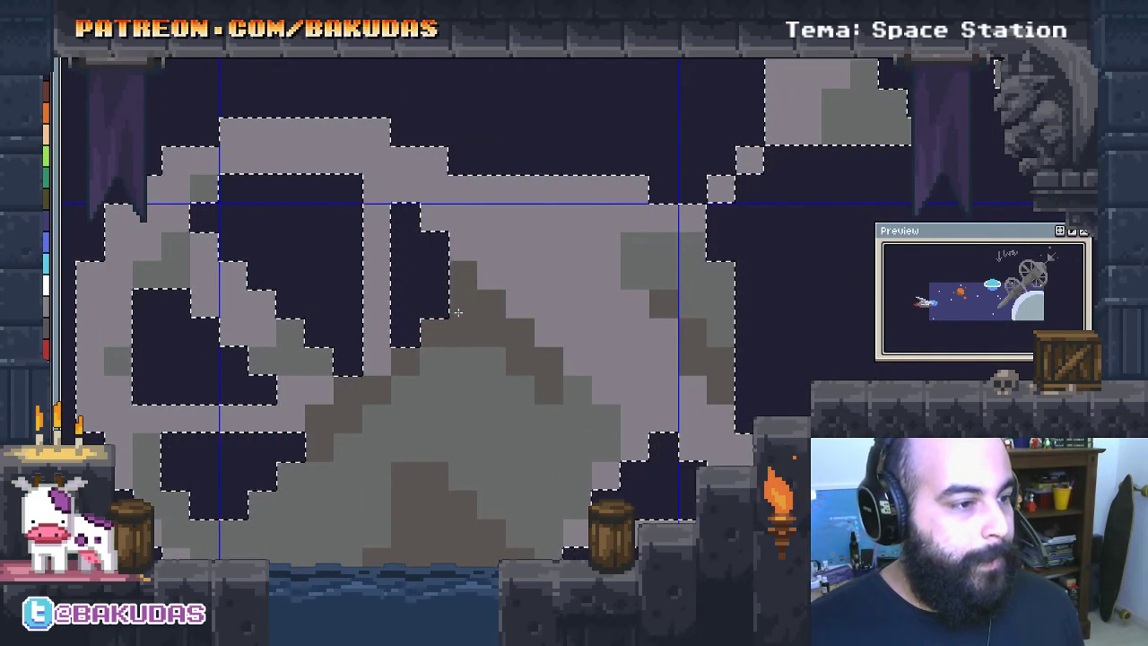
mouse_move(578, 418)
left_mouse_down()
mouse_move(607, 447)
mouse_move(577, 389)
mouse_move(606, 448)
left_mouse_up()
mouse_move(550, 477)
left_mouse_down()
mouse_move(580, 490)
mouse_move(548, 552)
mouse_move(523, 539)
left_mouse_up()
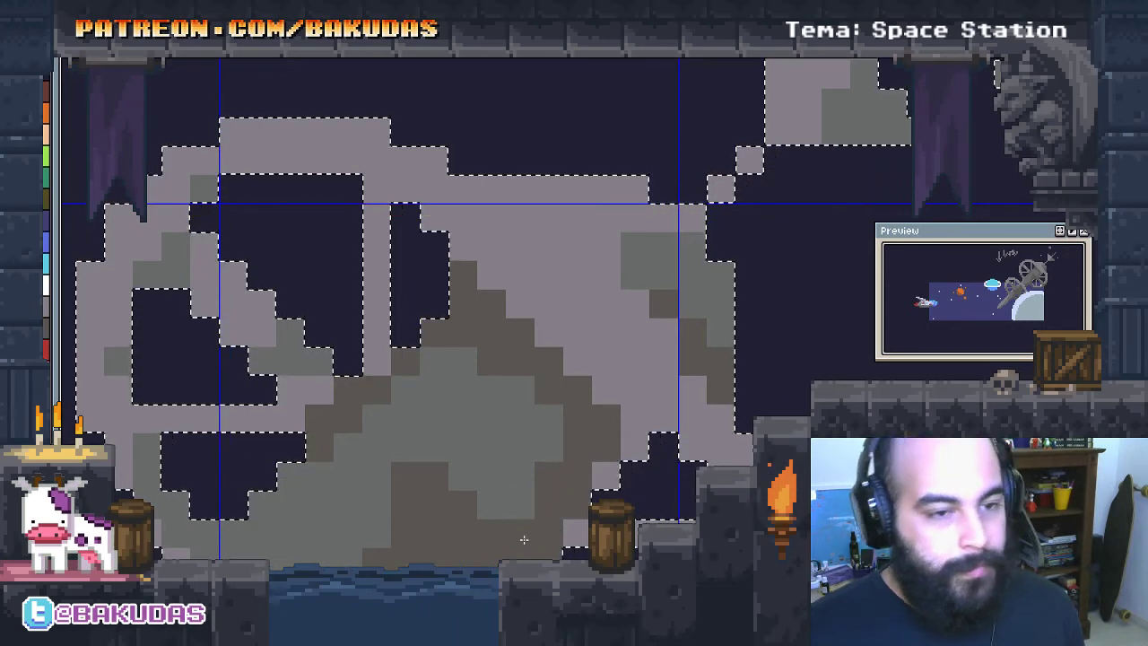
Lighten a few dark-brown pixels to grey and darken one column into brown shading
left_click_drag(346, 474, 402, 378)
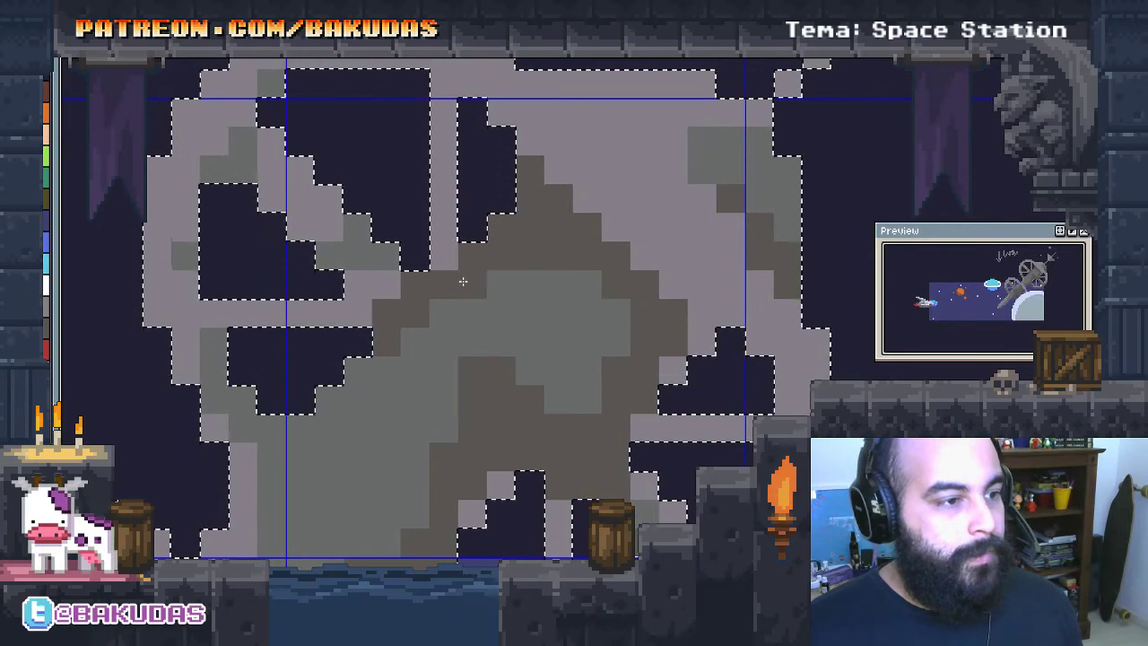
left_click_drag(329, 507, 504, 360)
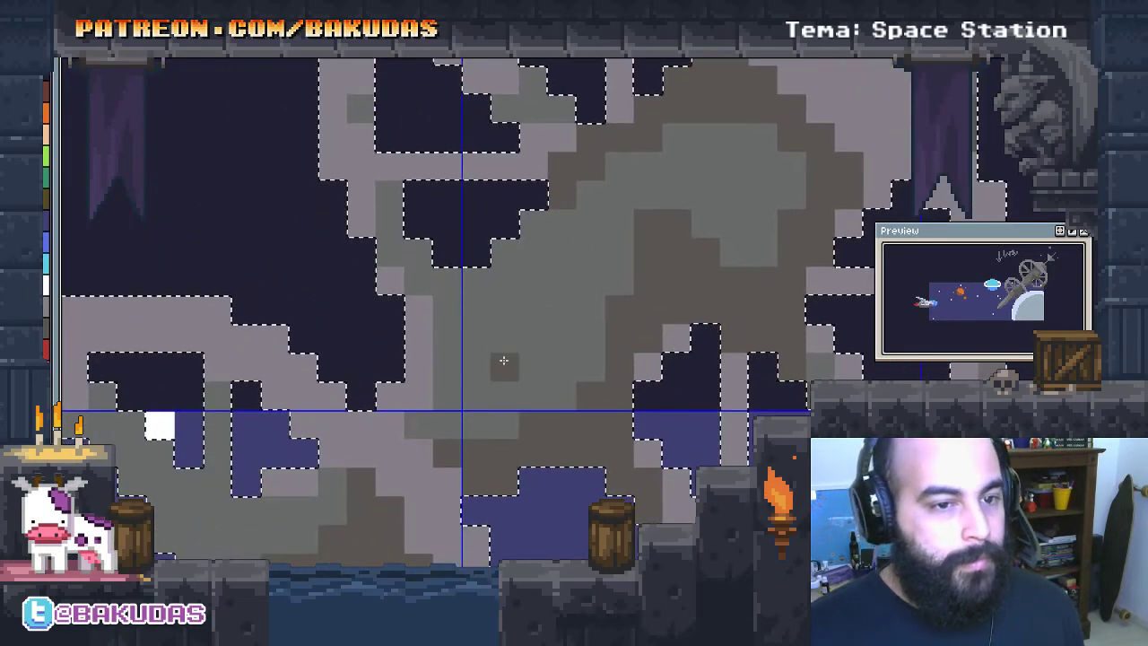
scroll(504, 360, "down", 2)
scroll(504, 360, "down", 1)
scroll(399, 336, "up", 1)
scroll(399, 335, "up", 2)
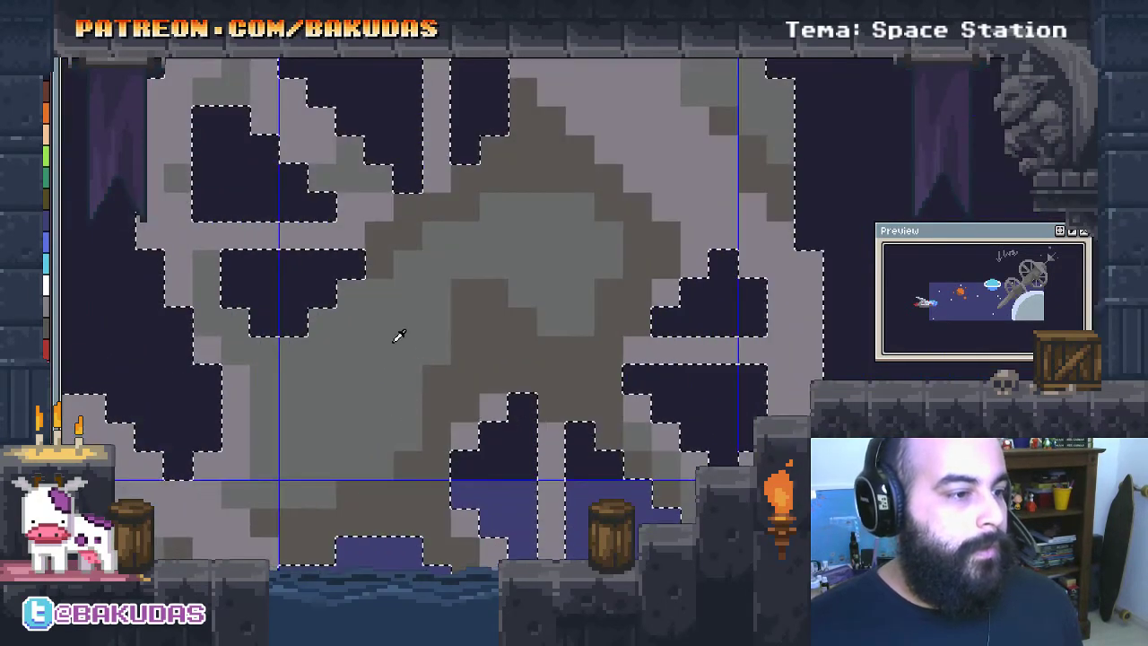
left_click_drag(465, 378, 434, 406)
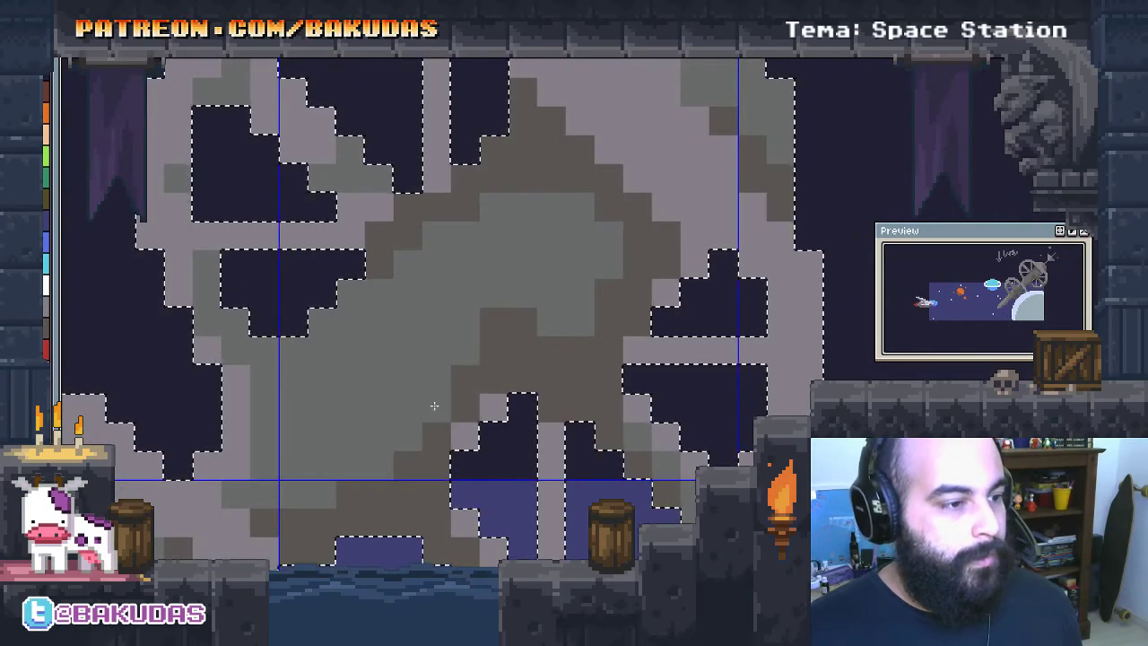
left_click_drag(489, 354, 524, 345)
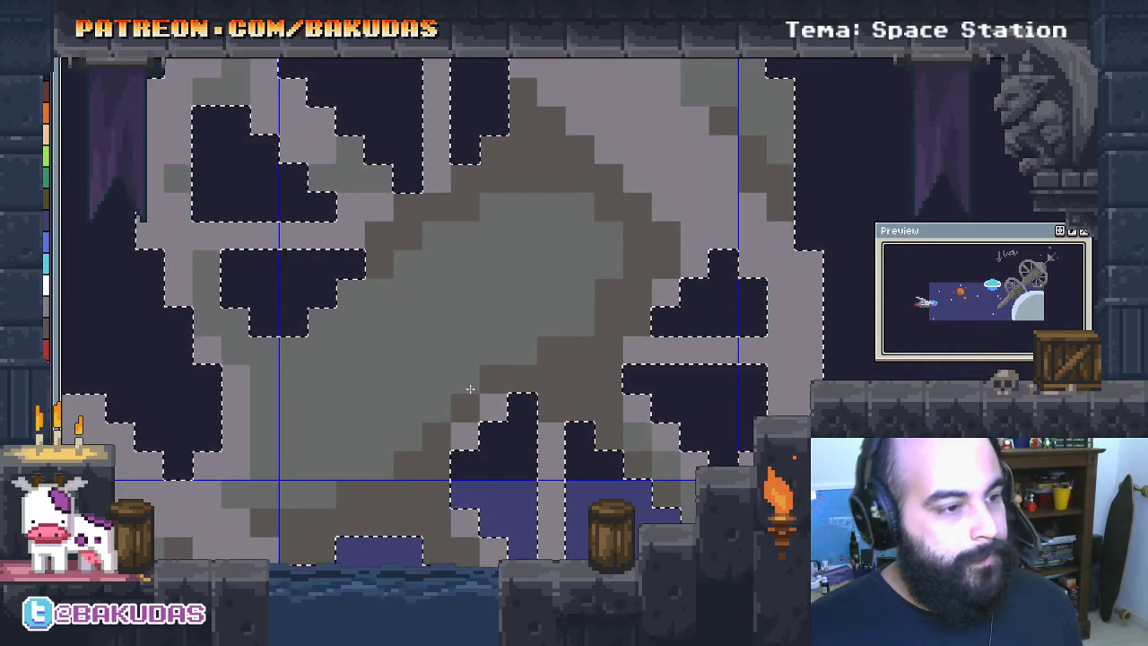
scroll(413, 364, "up", 3)
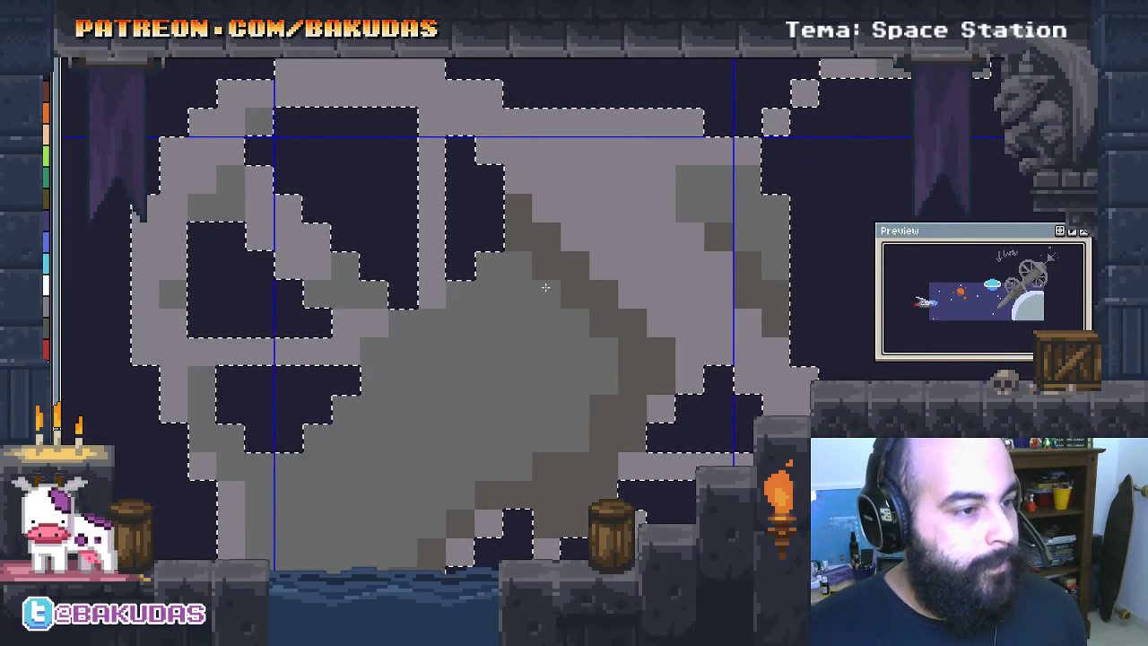
left_click_drag(596, 336, 598, 412)
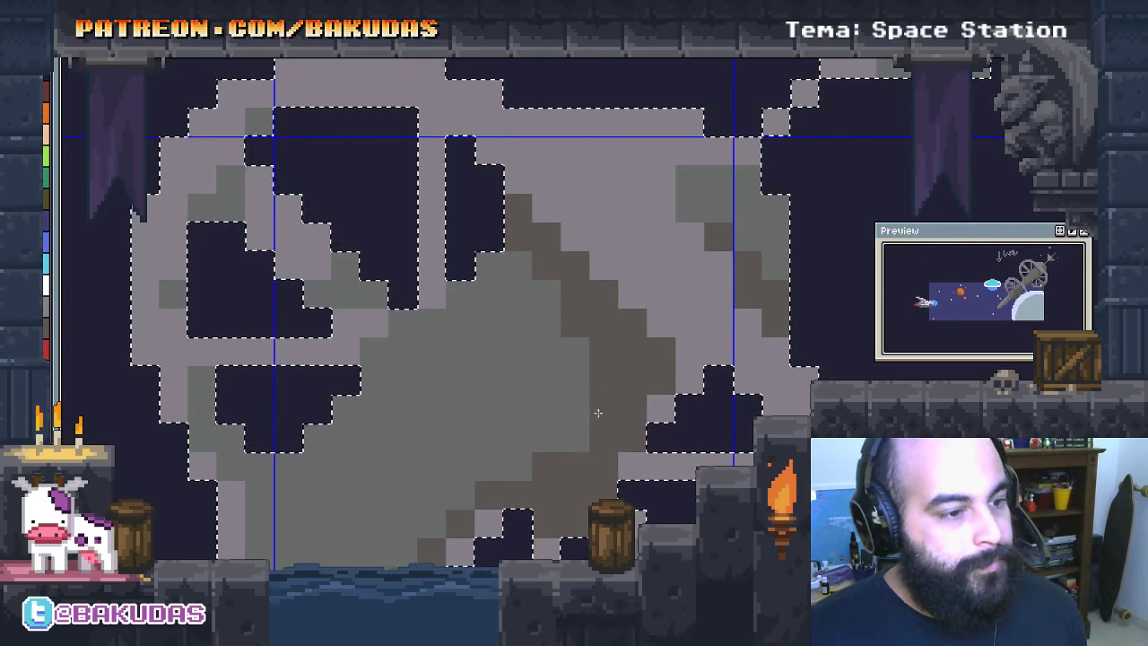
Reshape the station's long diagonal grey arm over the planet with transform handles
mouse_move(476, 414)
left_mouse_down()
mouse_move(553, 384)
mouse_move(512, 389)
mouse_move(691, 392)
mouse_move(726, 455)
left_mouse_up()
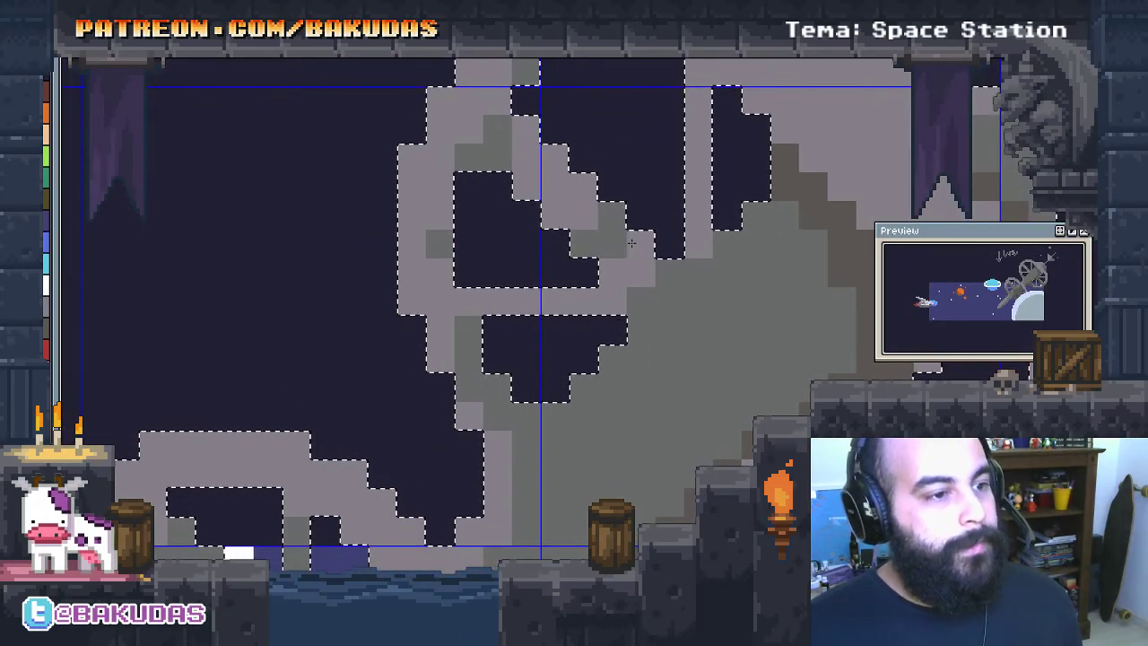
mouse_move(531, 482)
left_mouse_down()
mouse_move(566, 527)
mouse_move(564, 418)
left_mouse_up()
scroll(564, 419, "down", 2)
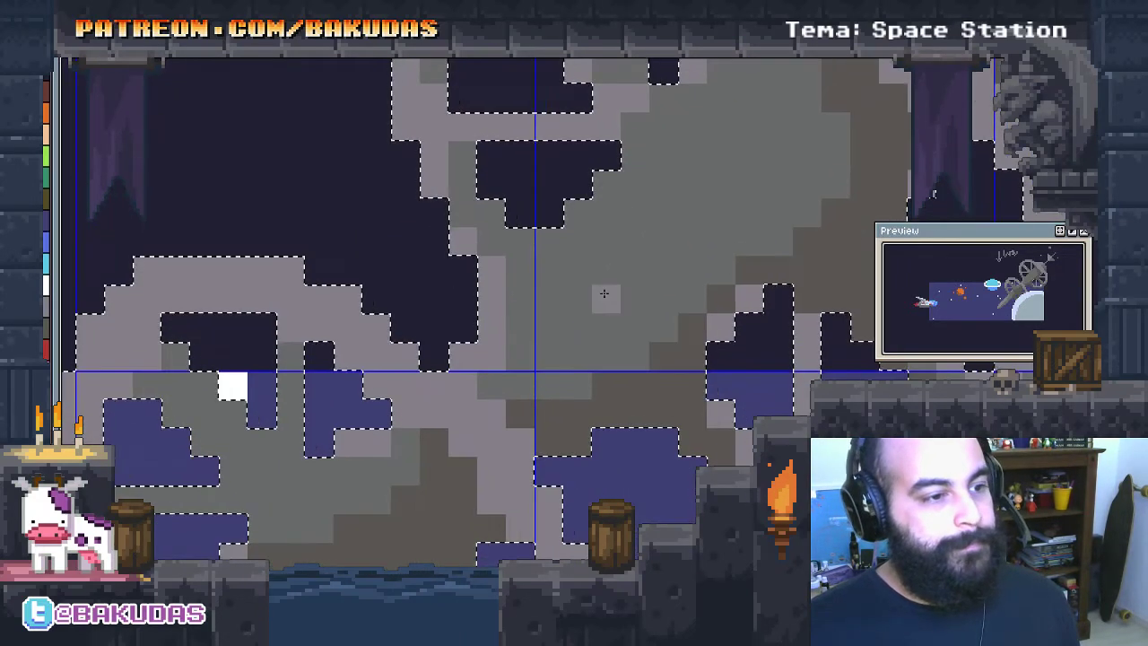
scroll(596, 359, "up", 1)
mouse_move(718, 219)
left_mouse_down()
mouse_move(714, 200)
mouse_move(621, 348)
mouse_move(705, 212)
mouse_move(707, 231)
left_mouse_up()
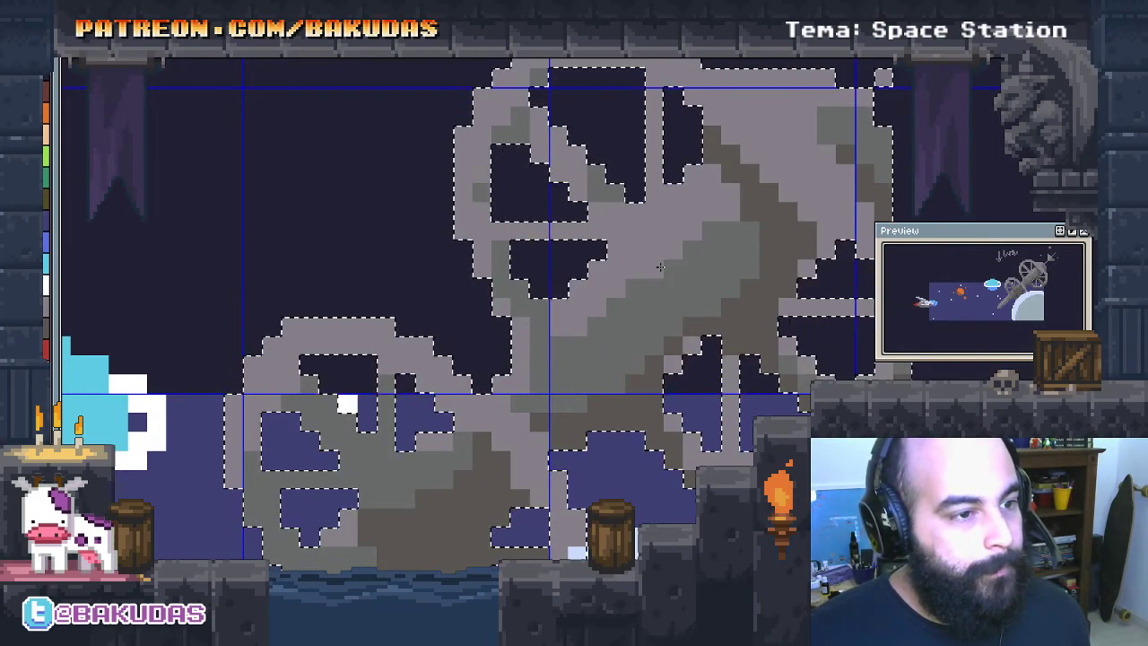
mouse_move(660, 266)
left_mouse_down()
mouse_move(601, 256)
mouse_move(613, 233)
mouse_move(506, 183)
mouse_move(437, 324)
left_mouse_up()
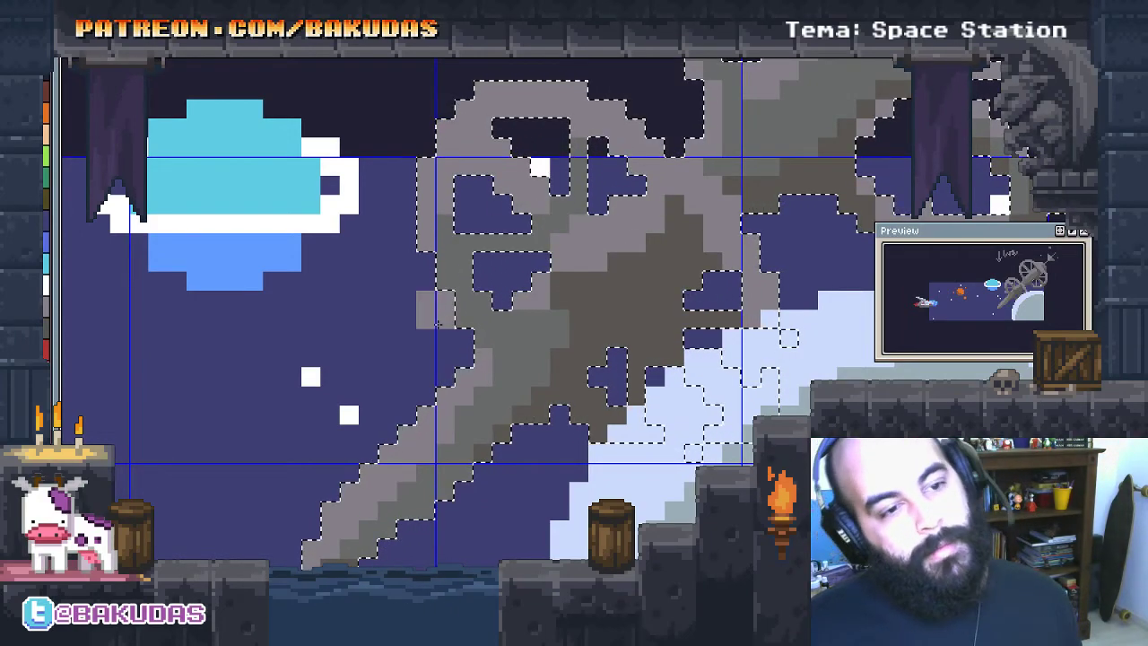
left_click_drag(437, 325, 524, 215)
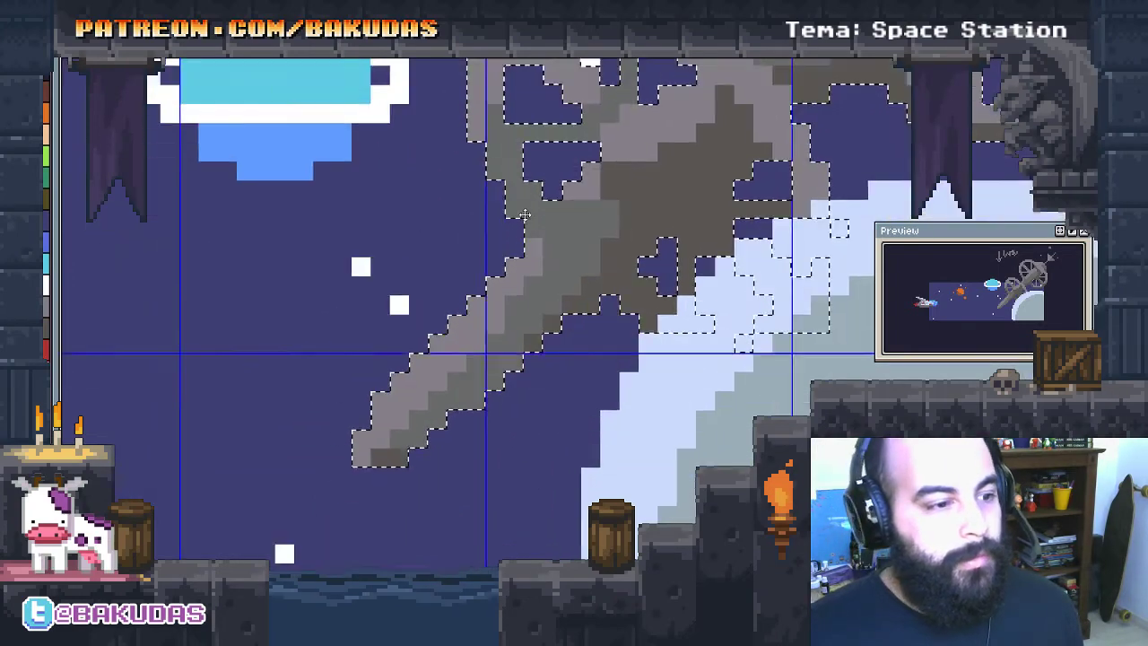
Repaint the arm in lighter and darker greys and darken light pixels on the right
scroll(524, 215, "up", 2)
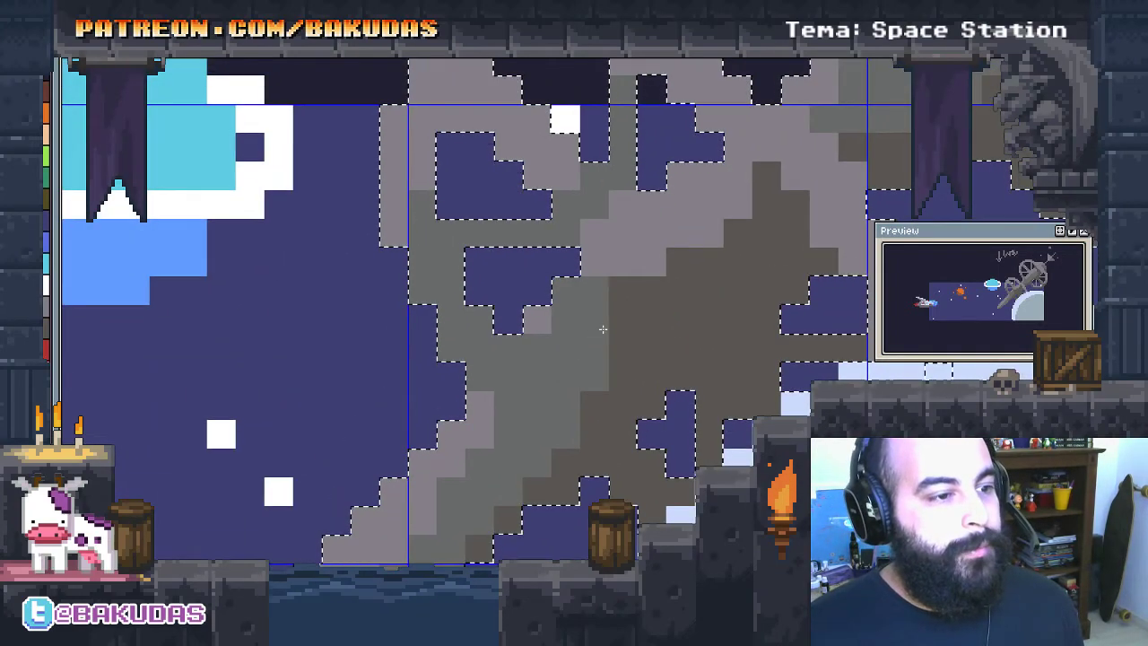
left_click_drag(603, 329, 787, 238)
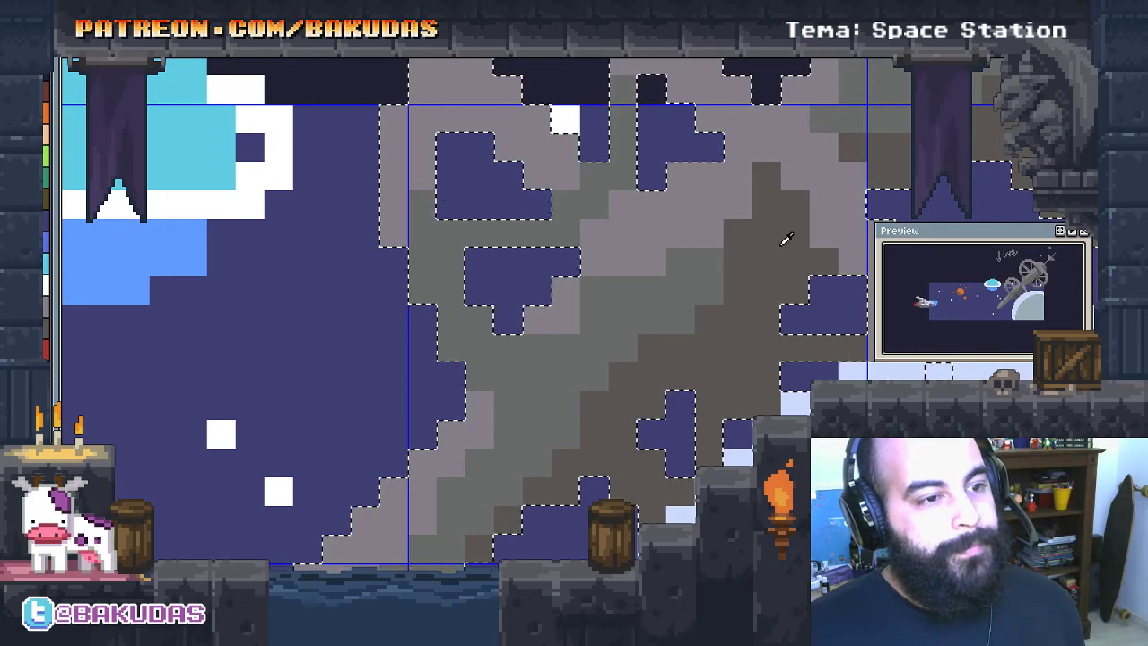
scroll(786, 239, "down", 1)
scroll(744, 294, "up", 1)
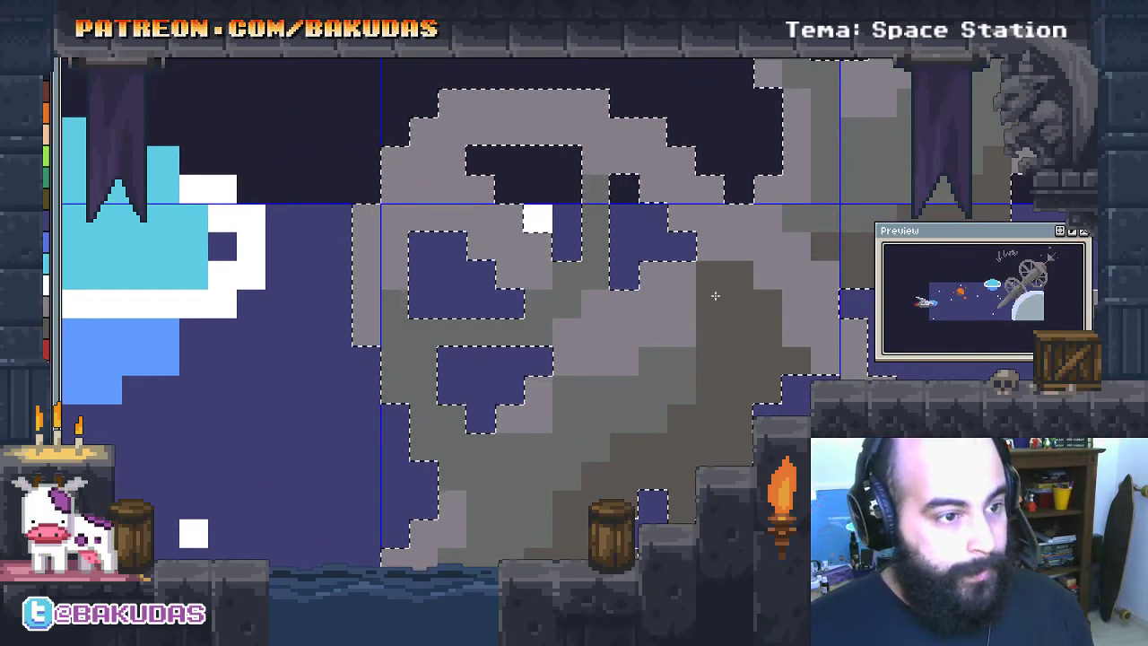
left_click_drag(704, 264, 728, 344)
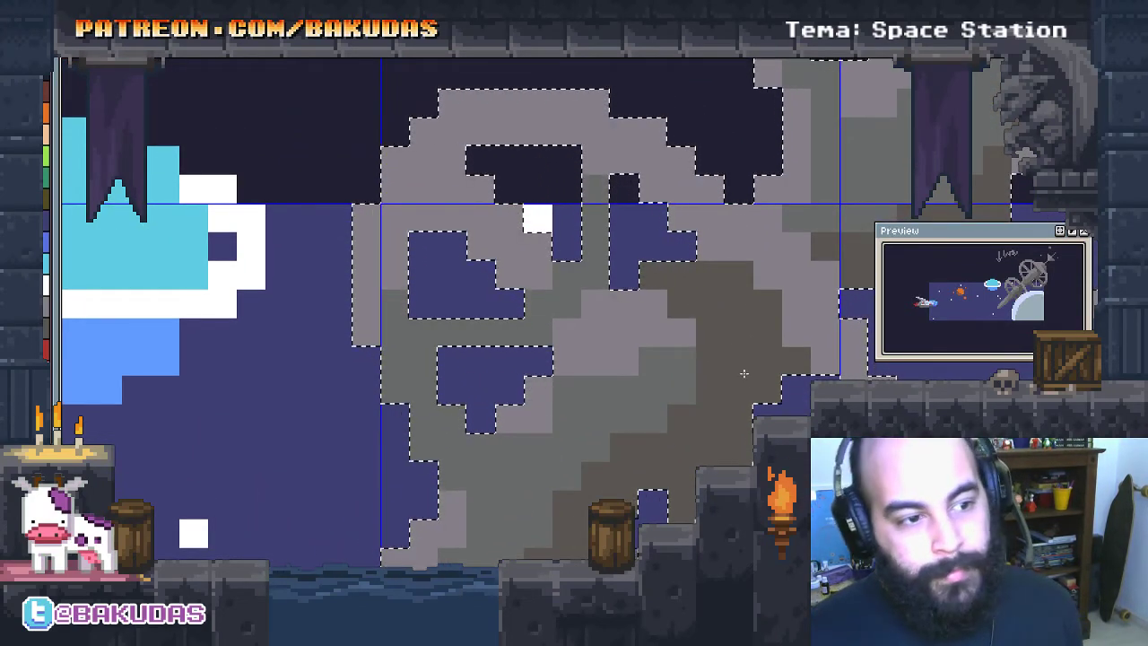
left_click(683, 332)
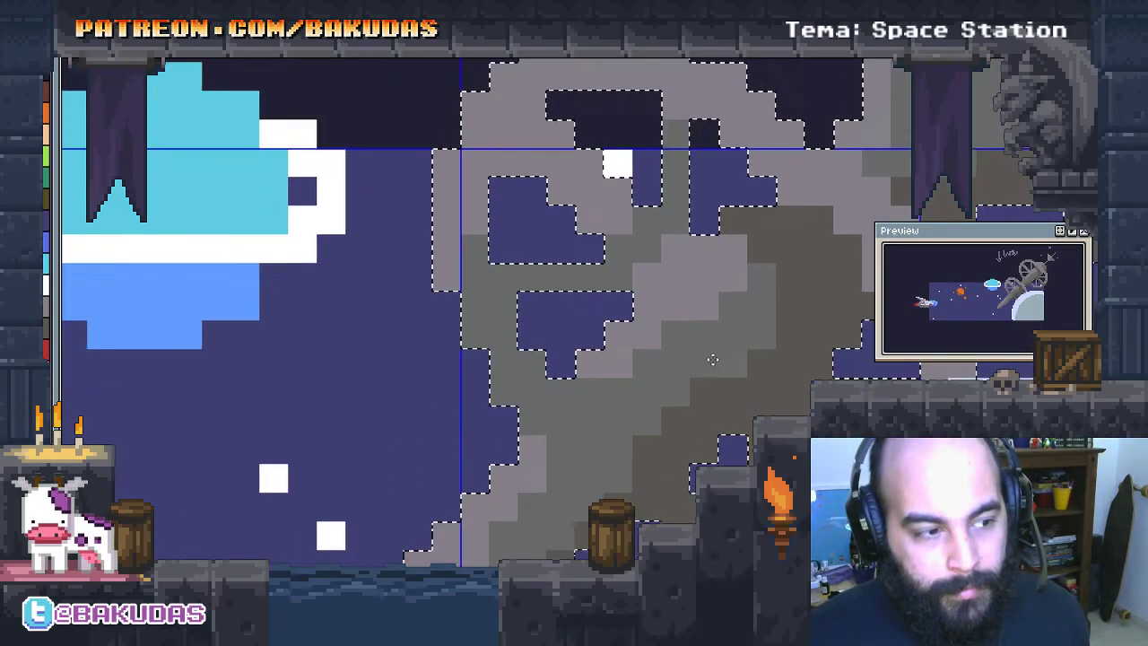
left_click_drag(590, 426, 681, 364)
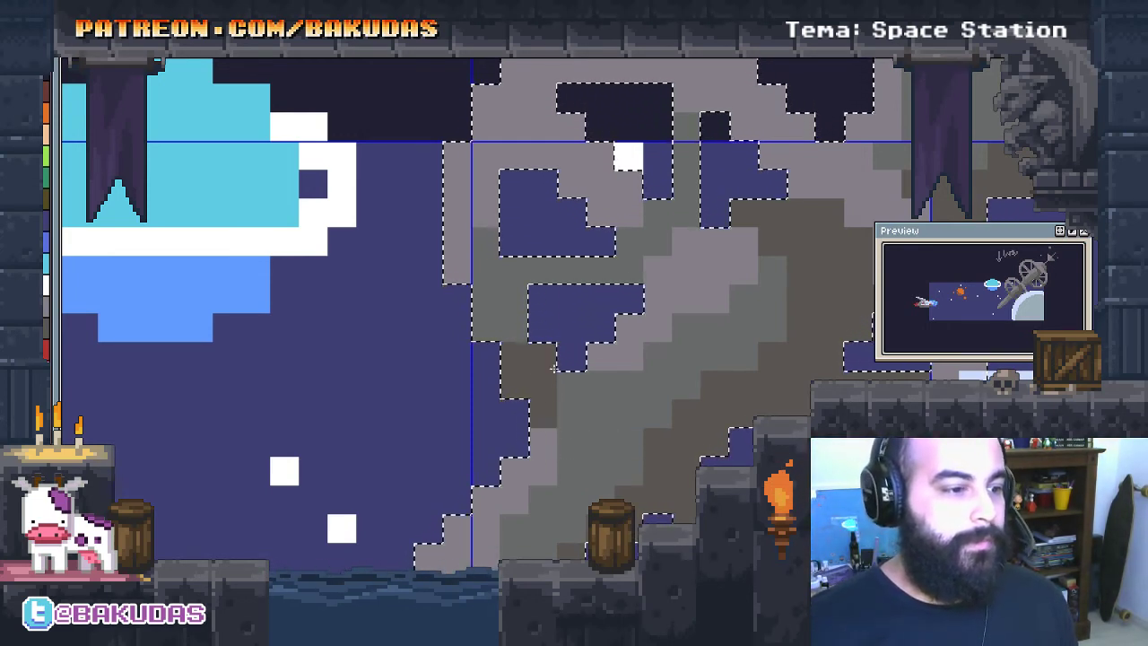
Add darker brown-grey shading and fill a stray purple pixel with grey
left_click_drag(514, 330, 523, 395)
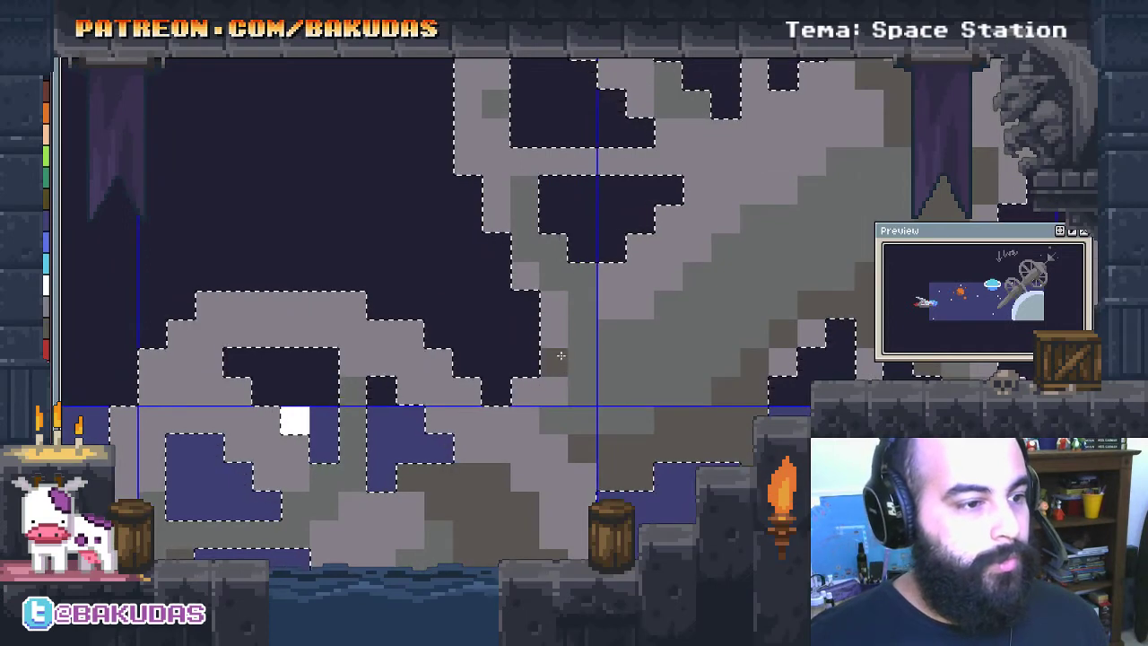
mouse_move(556, 319)
left_mouse_down()
mouse_move(576, 282)
mouse_move(538, 264)
mouse_move(526, 205)
left_mouse_up()
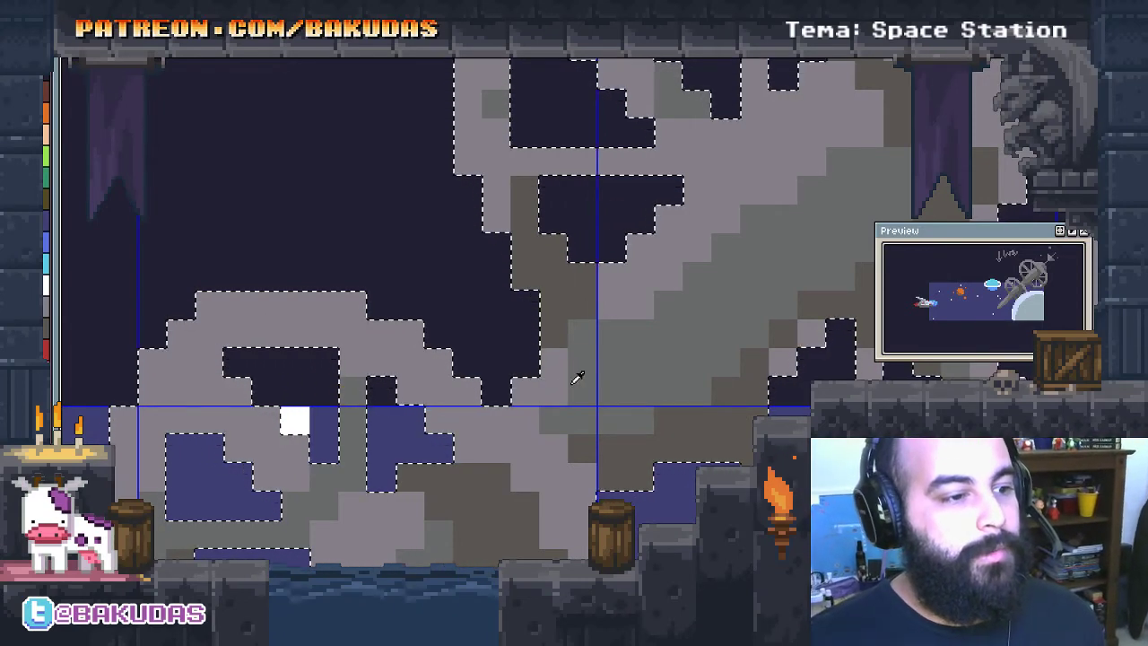
left_click_drag(566, 393, 598, 396)
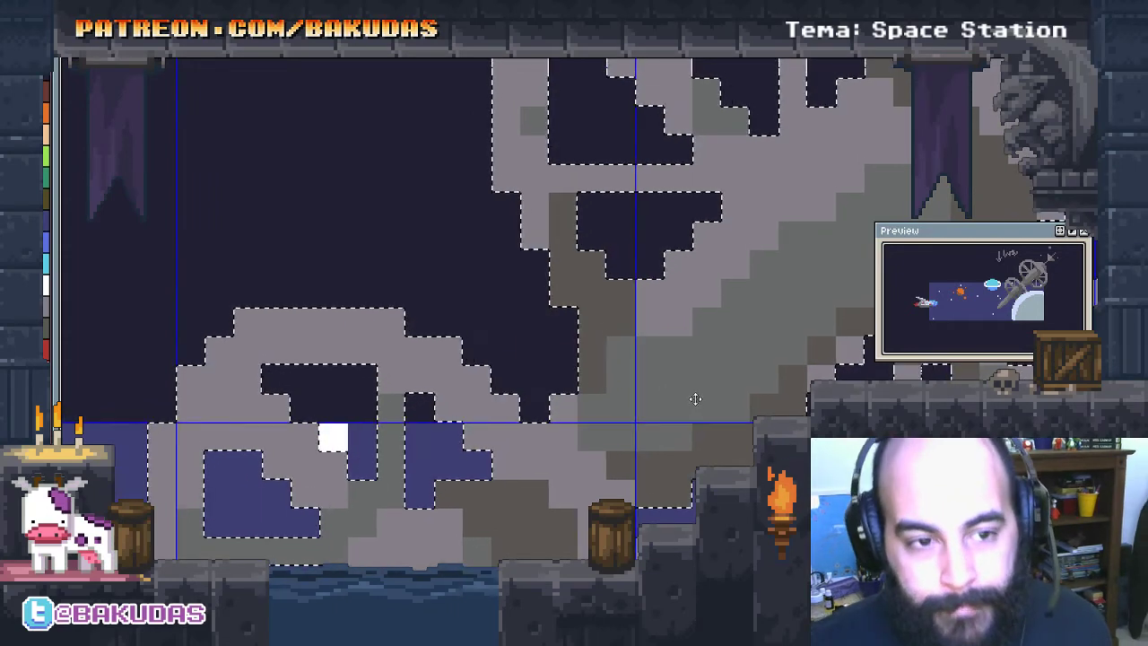
mouse_move(640, 347)
left_mouse_down()
mouse_move(479, 261)
mouse_move(382, 187)
left_mouse_up()
left_click_drag(562, 304, 562, 335)
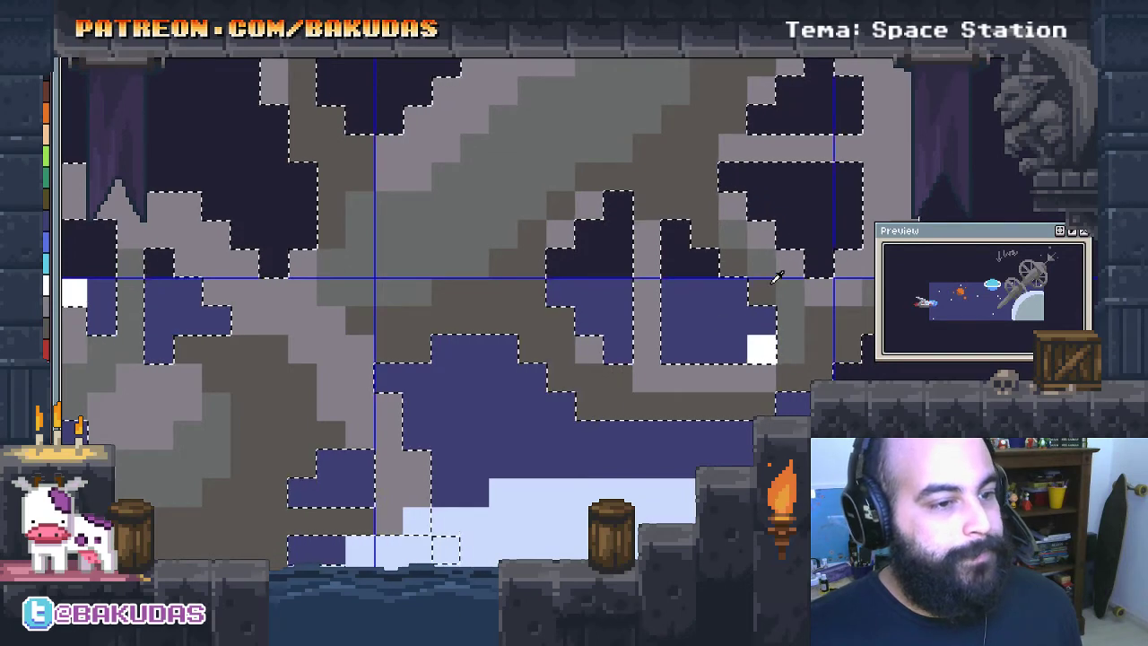
left_click(560, 319)
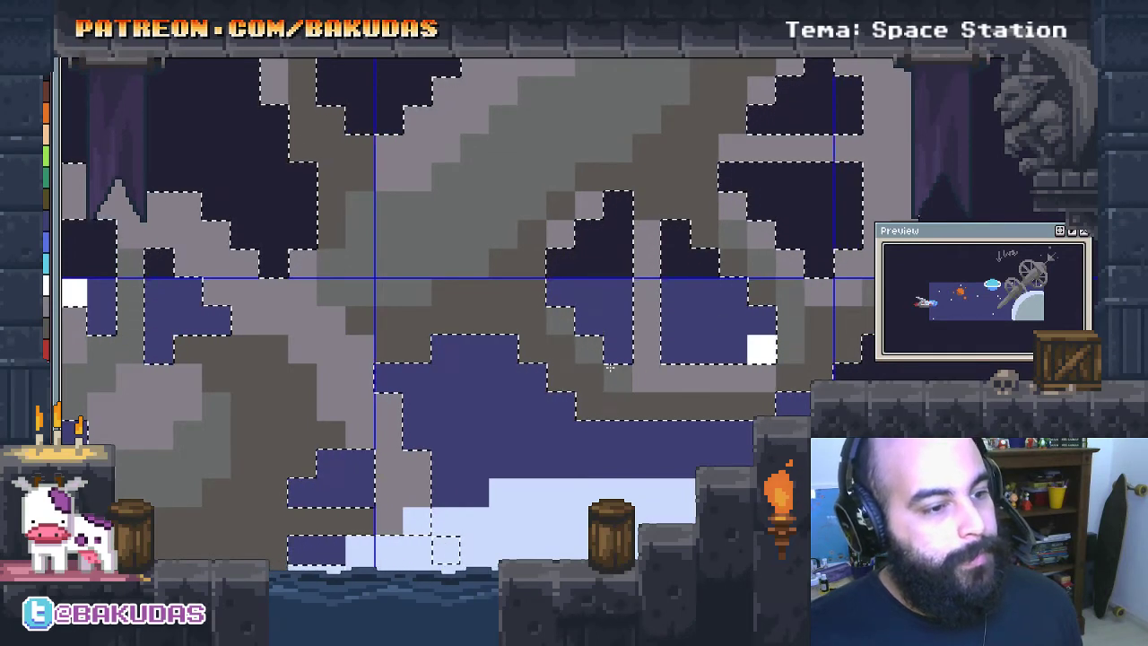
Zoom in and trace a light blue-grey highlight along the station's top edge
scroll(711, 385, "up", 3)
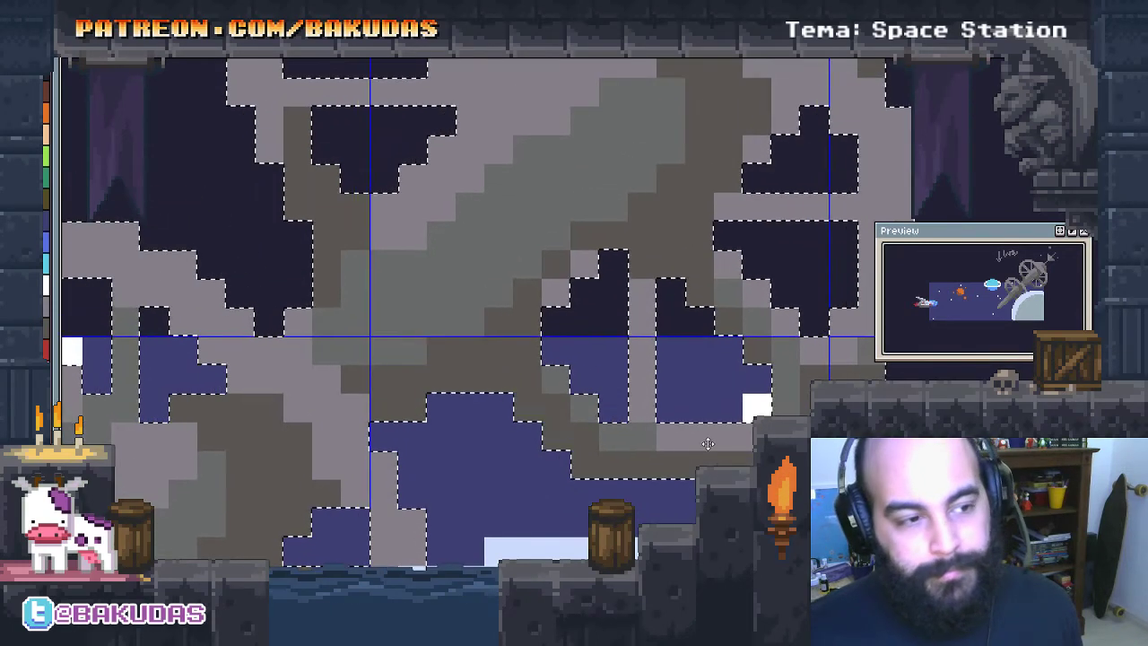
scroll(545, 391, "up", 5)
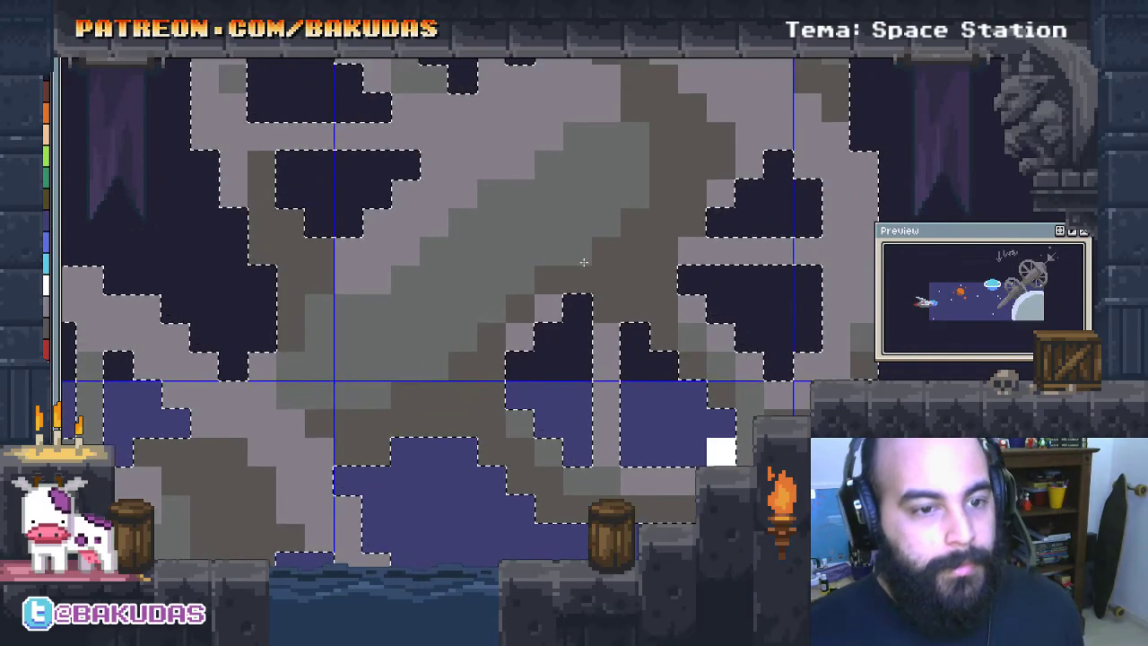
scroll(466, 386, "up", 5)
scroll(511, 323, "up", 3)
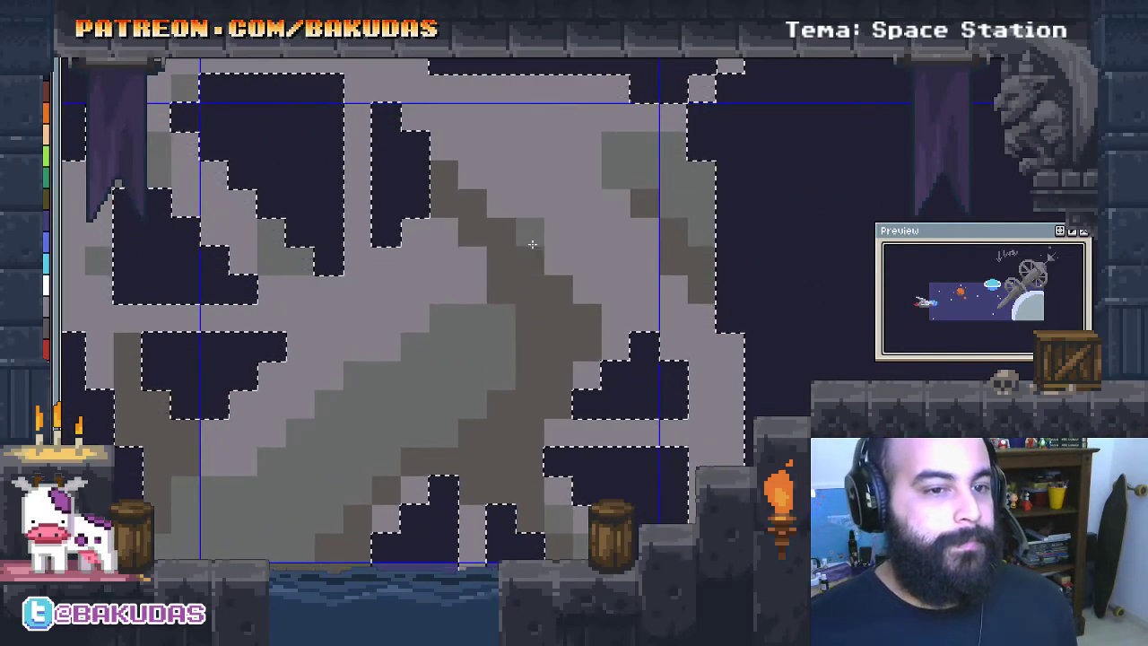
scroll(466, 314, "down", 2)
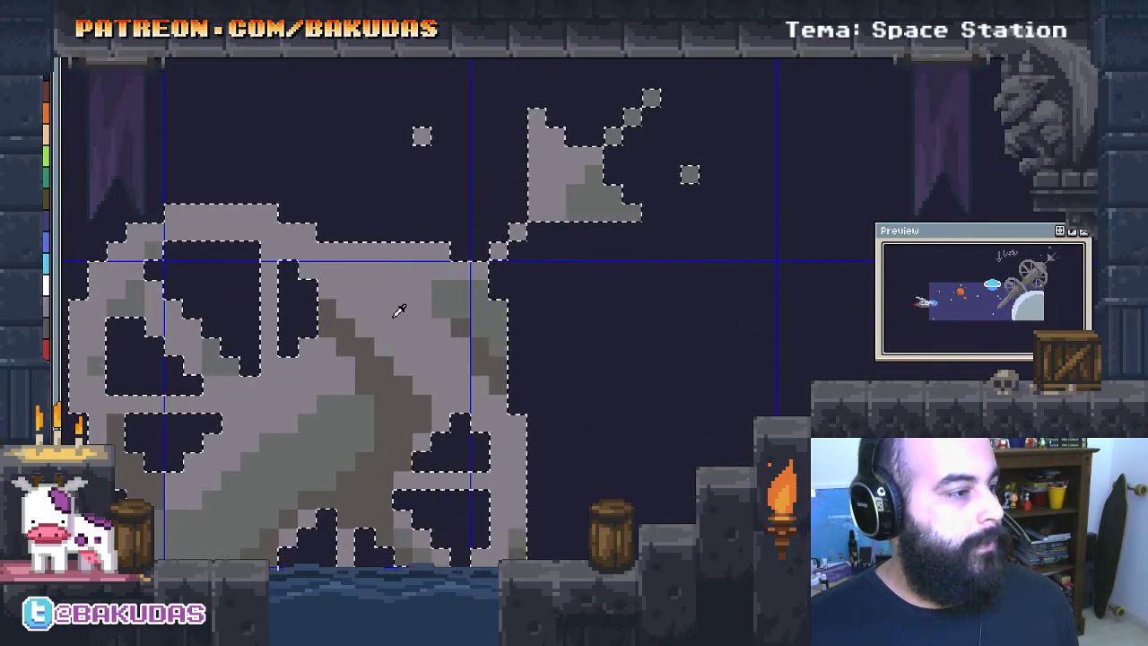
scroll(399, 307, "down", 2)
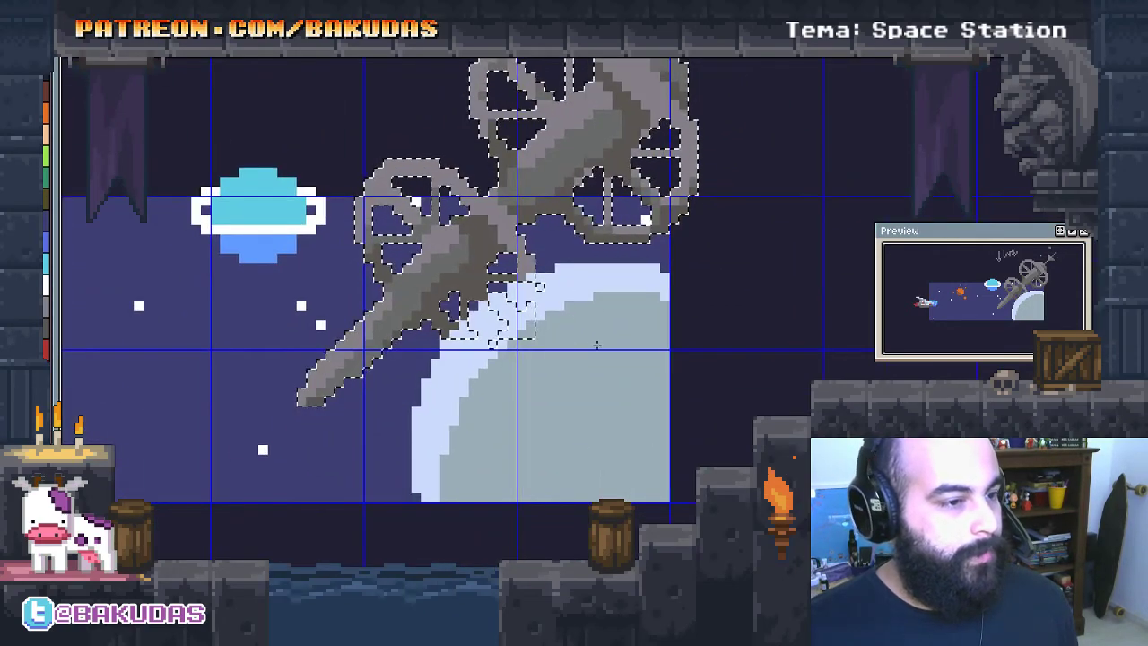
scroll(583, 341, "up", 2)
scroll(513, 235, "up", 2)
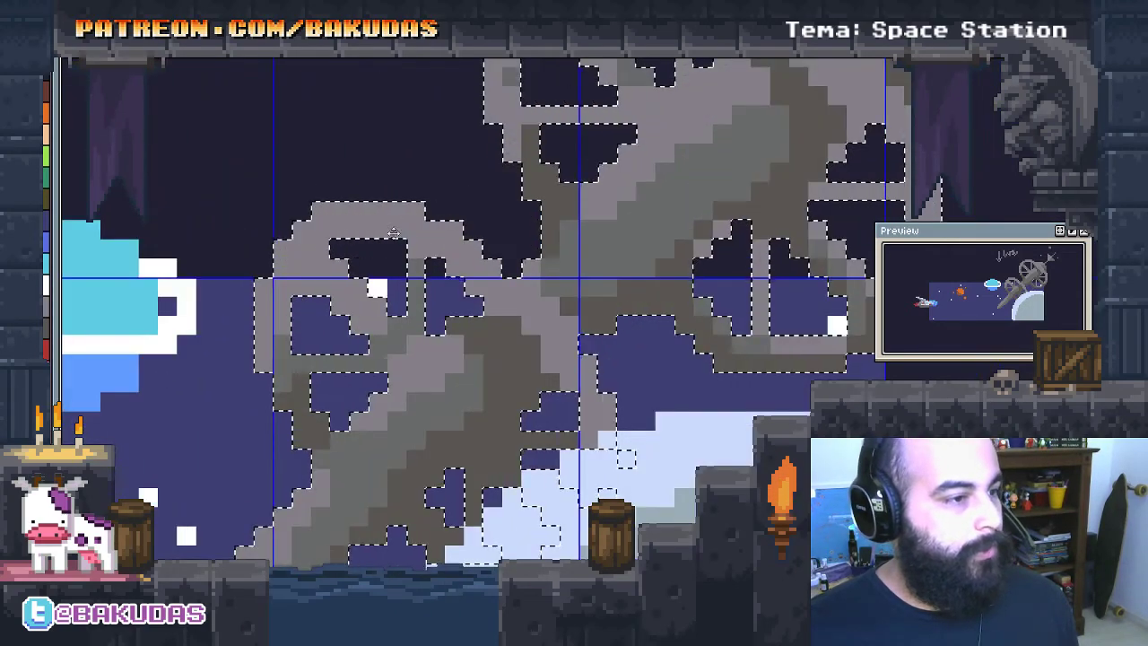
left_click_drag(511, 232, 618, 296)
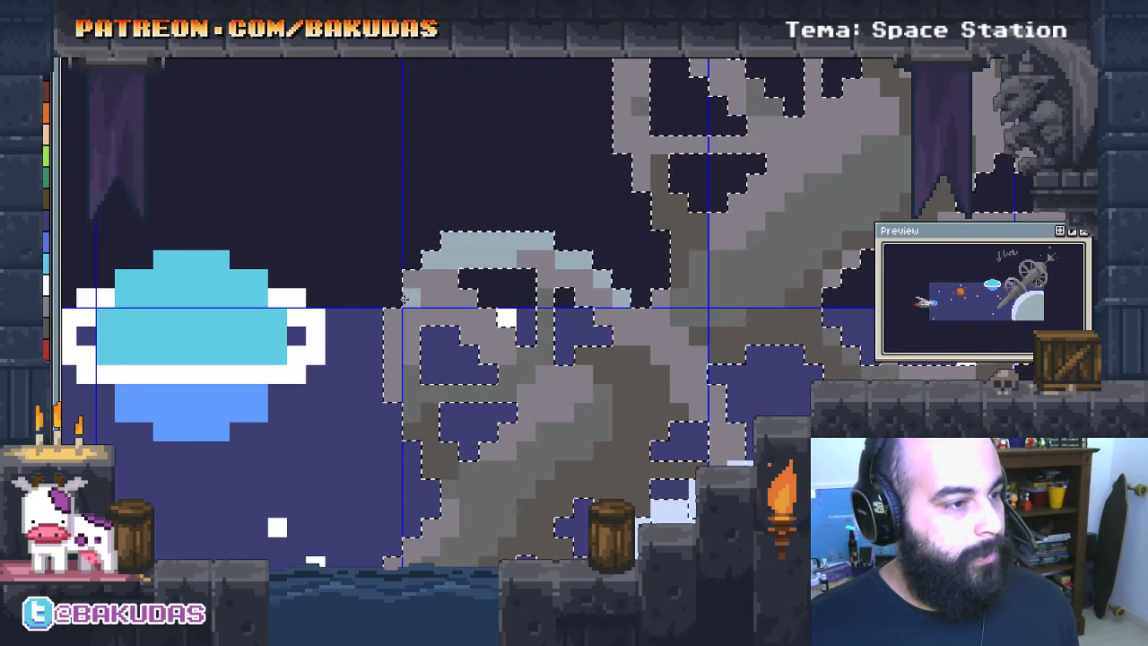
scroll(431, 269, "up", 2)
scroll(430, 269, "right", 2)
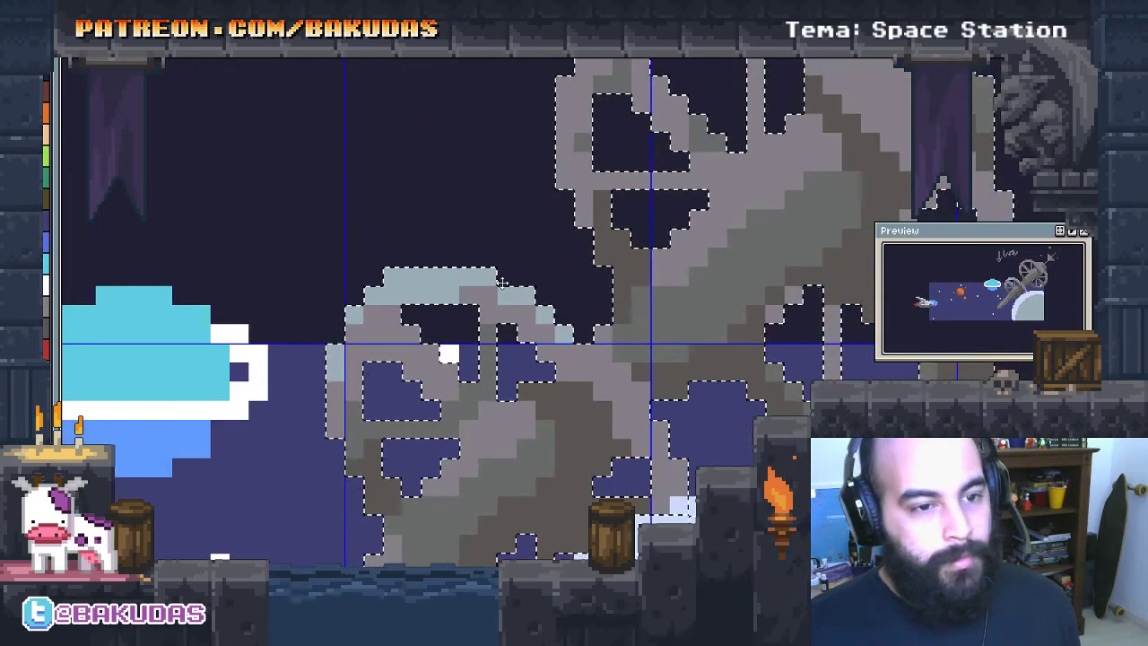
scroll(489, 215, "up", 3)
scroll(489, 216, "right", 3)
scroll(489, 215, "up", 2)
scroll(380, 413, "up", 2)
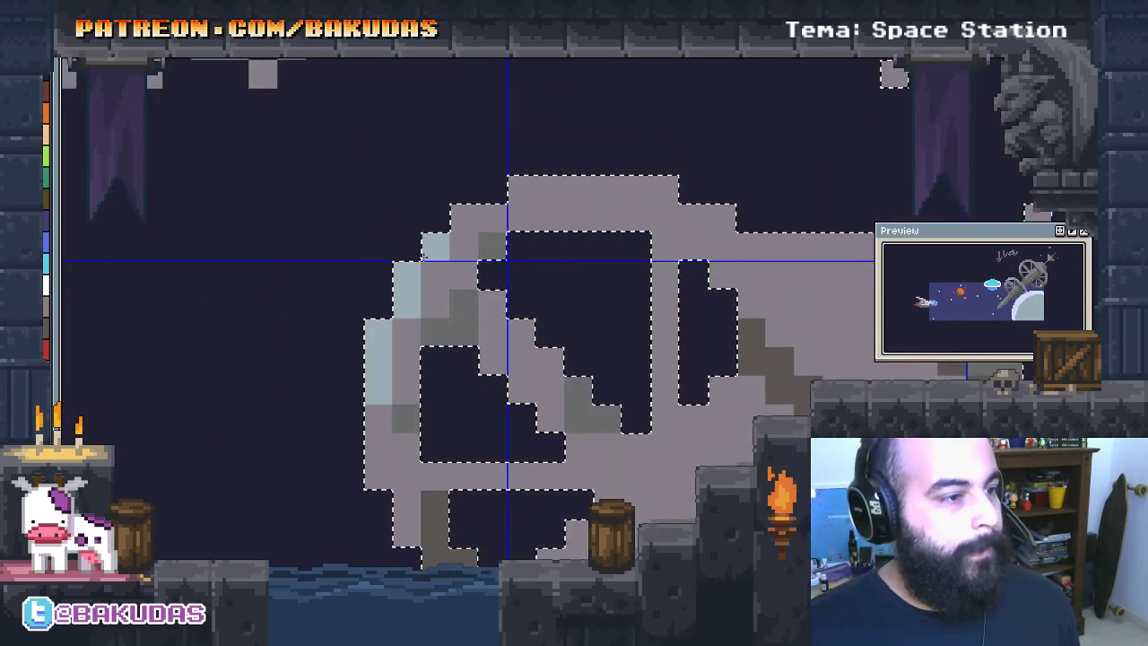
Paint light-blue highlight runs and a column along the station's edges
scroll(397, 304, "up", 1)
mouse_move(373, 296)
left_mouse_down()
mouse_move(488, 210)
mouse_move(610, 212)
mouse_move(580, 234)
left_mouse_up()
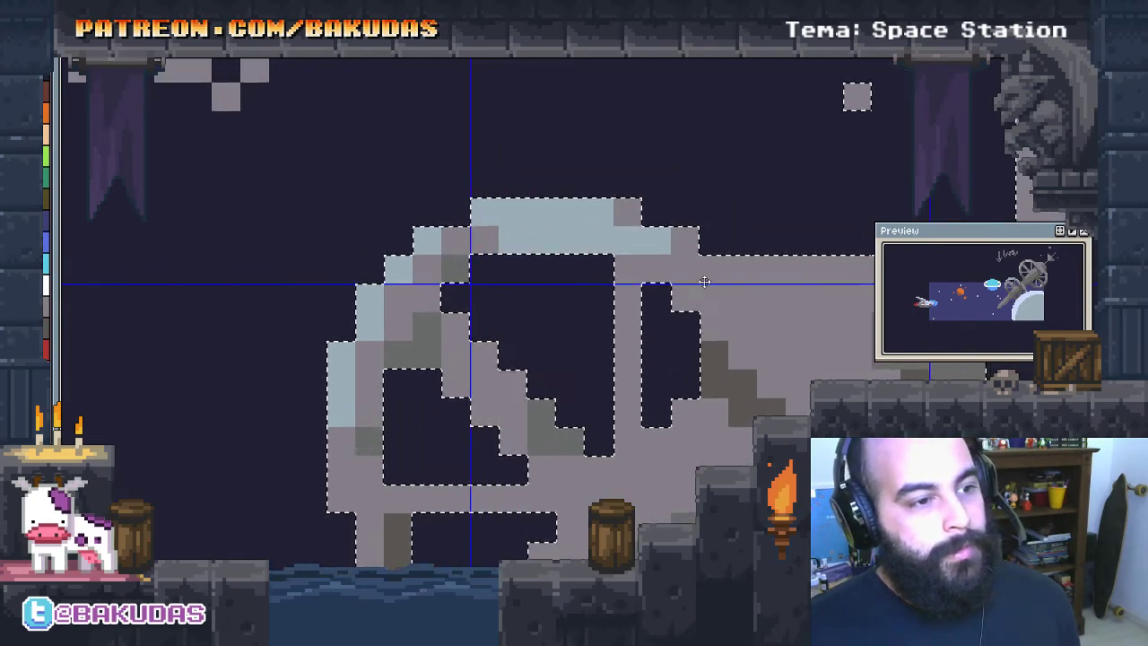
left_click_drag(673, 236, 372, 254)
mouse_move(487, 286)
left_mouse_down()
mouse_move(576, 285)
mouse_move(695, 251)
mouse_move(577, 373)
left_mouse_up()
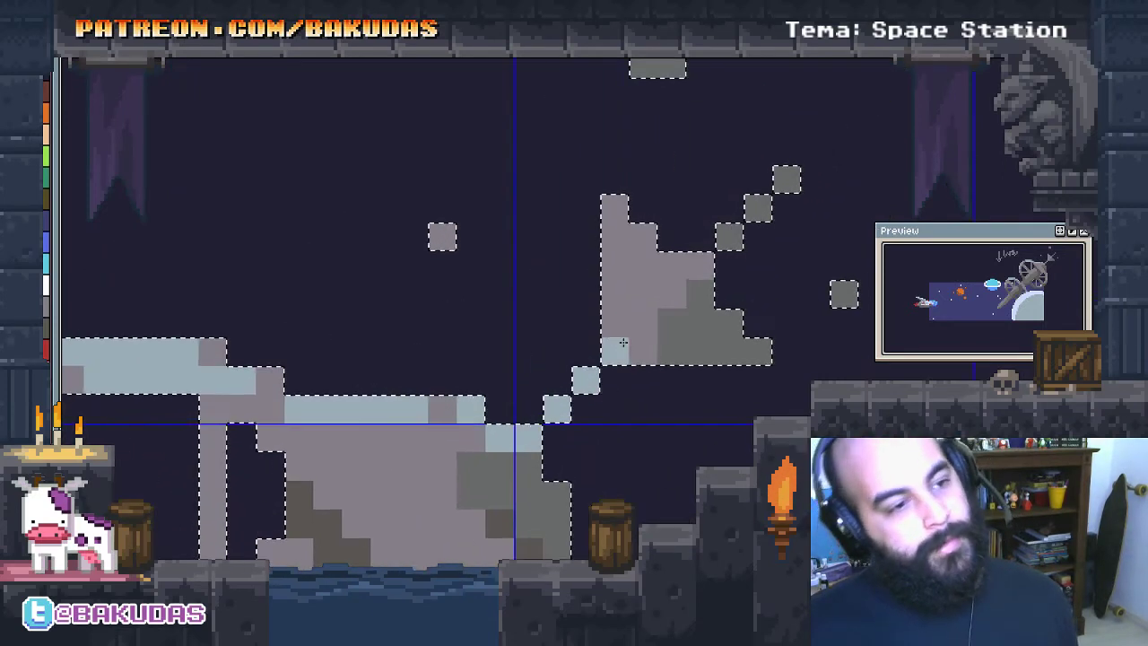
left_click_drag(614, 207, 614, 269)
left_click(614, 321)
left_click_drag(589, 376, 715, 286)
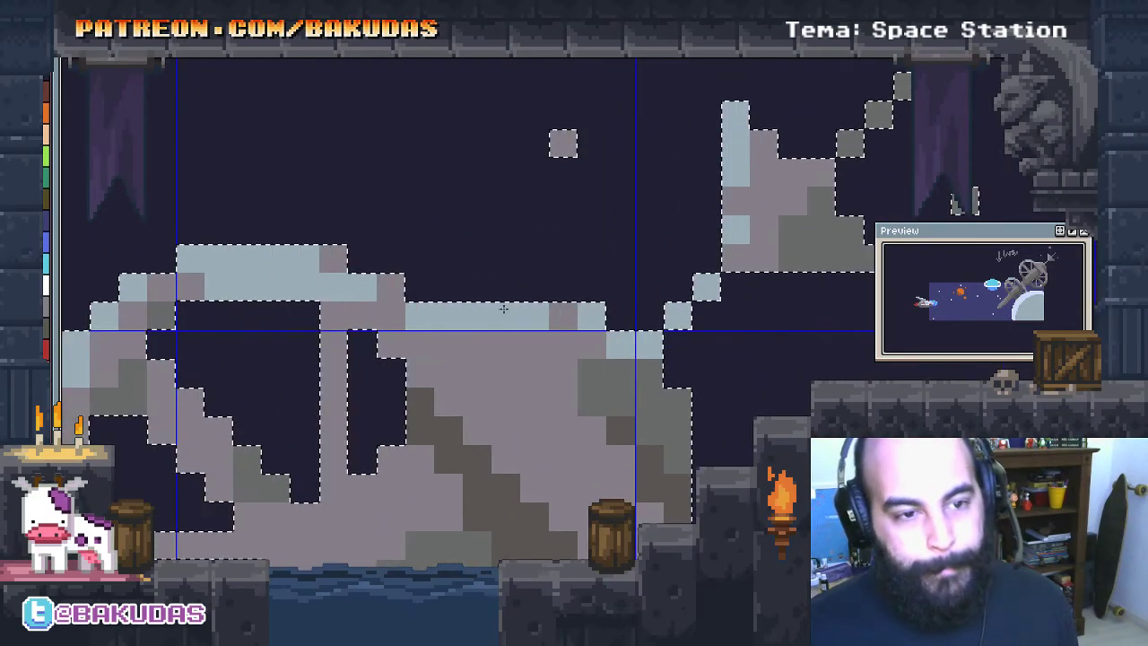
left_click_drag(440, 482, 349, 316)
left_click(350, 316)
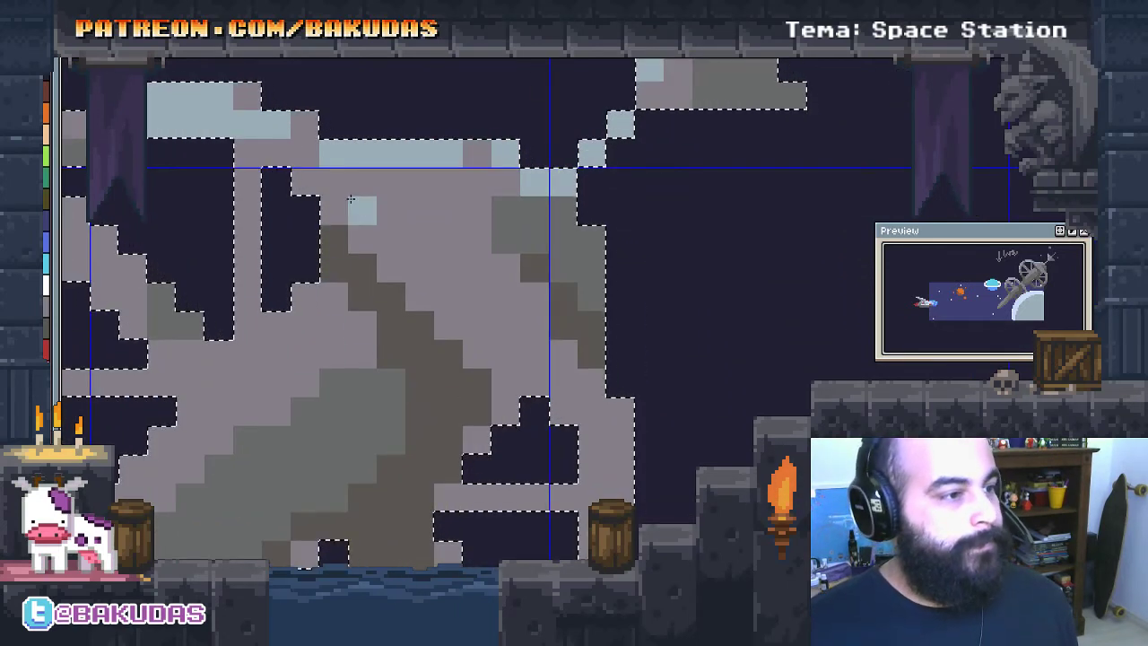
Add a diagonal light-blue highlight across the station body, with a band above and single-pixel touch-ups
left_click_drag(338, 202, 477, 354)
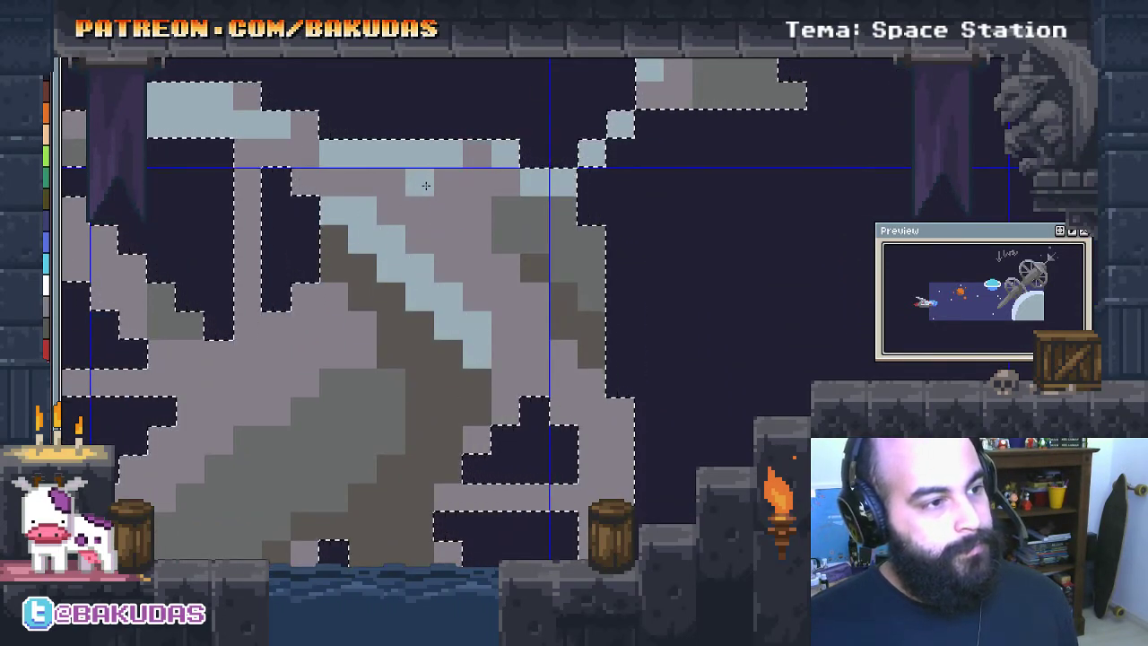
left_click_drag(417, 183, 473, 170)
left_click(473, 168)
left_click(392, 183)
left_click(390, 210)
left_click(362, 183)
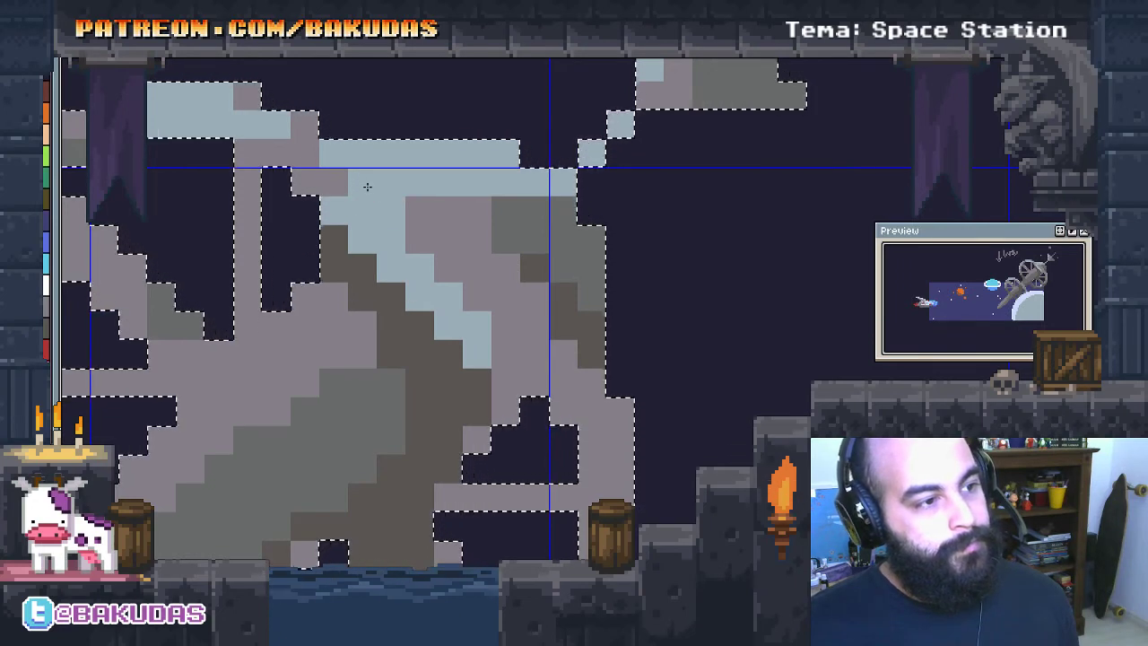
left_click(505, 296)
left_click(299, 182)
right_click(288, 174)
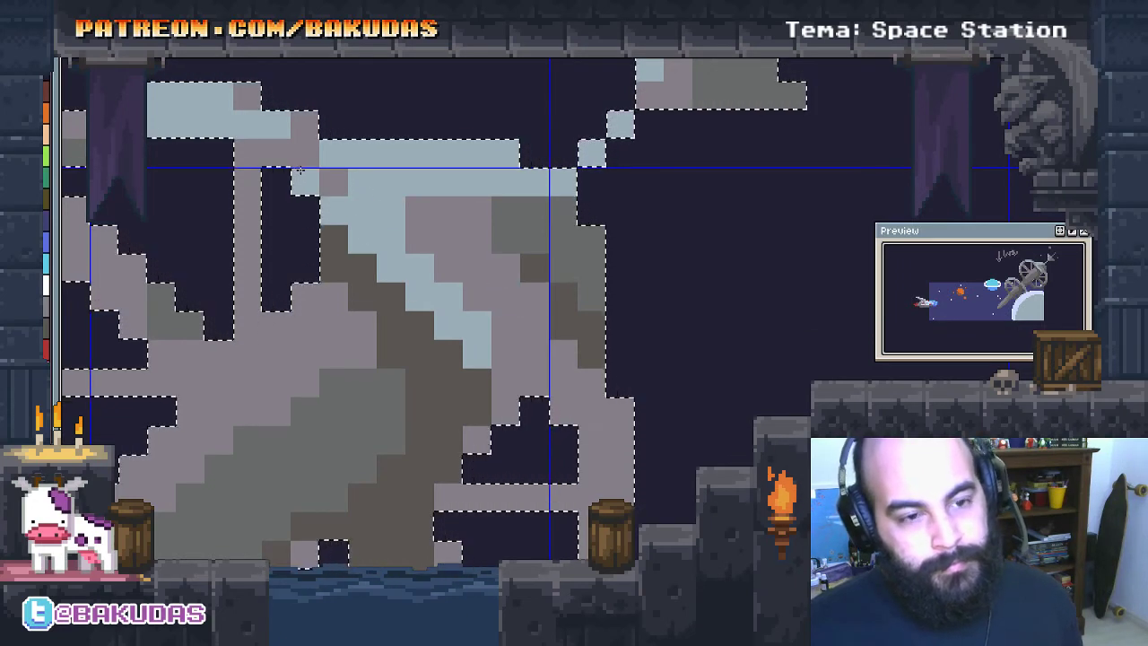
left_click(300, 175)
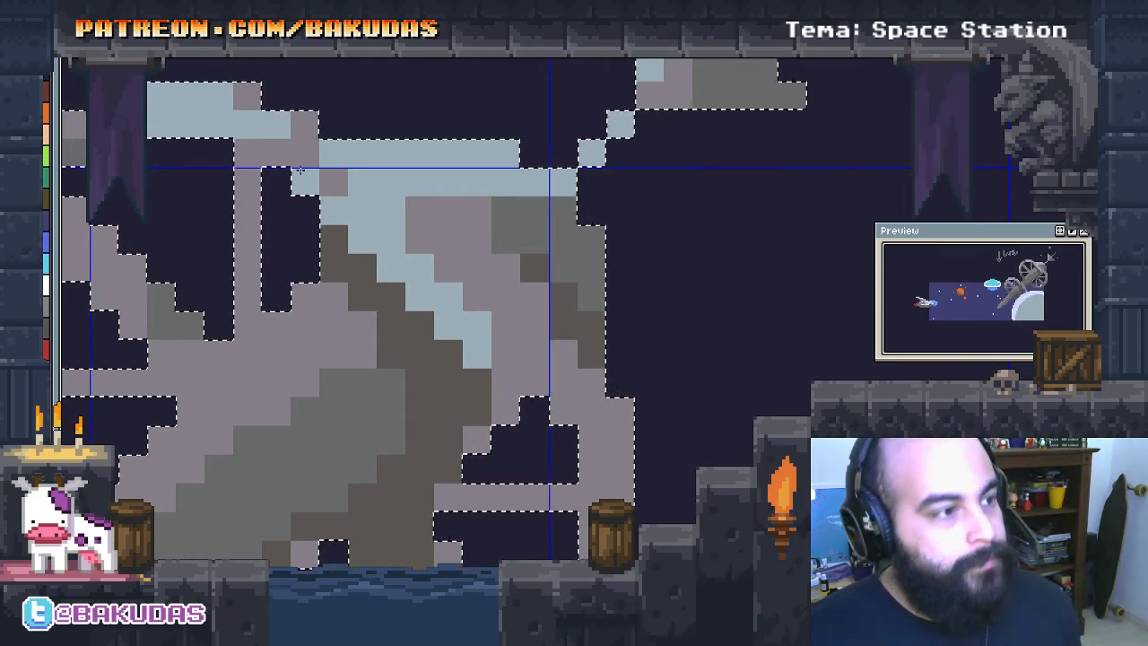
left_click(280, 153)
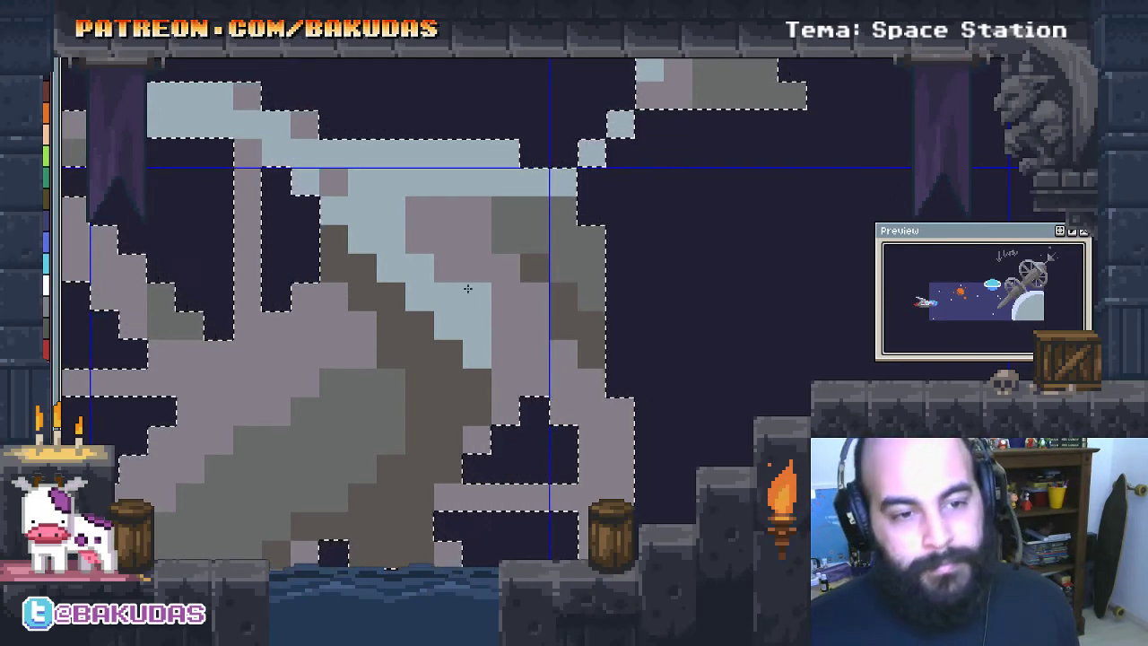
Fill in light-blue pixels along the diagonal, replacing a misplaced one a cell lower
left_click_drag(467, 290, 365, 244)
left_click(431, 251)
left_click(402, 222)
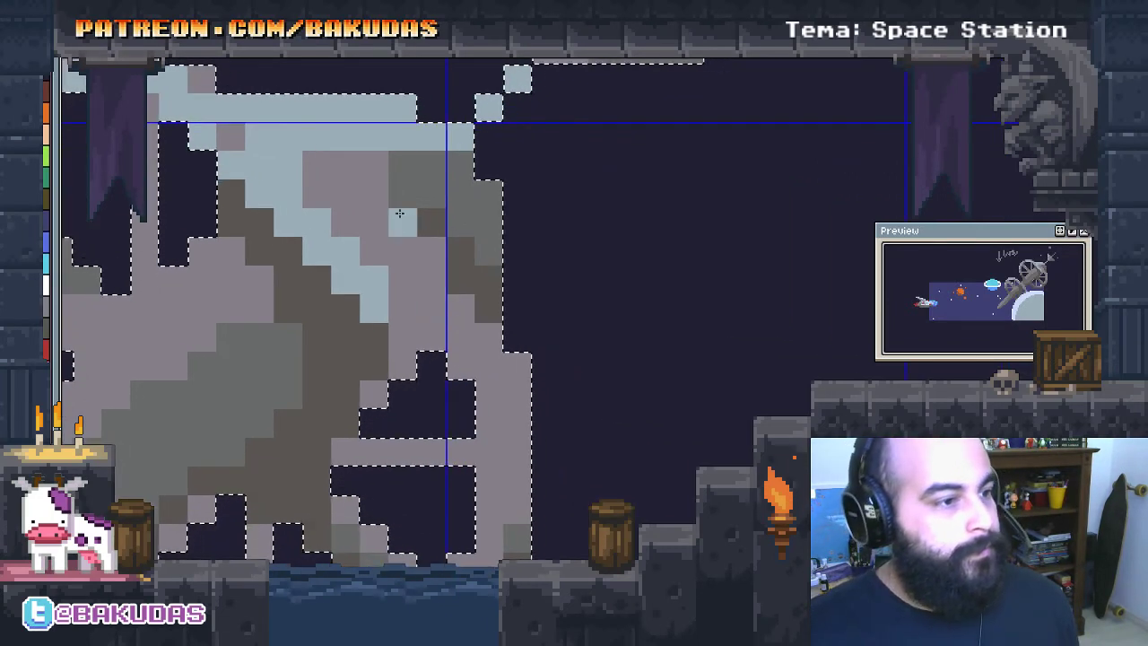
left_click(461, 280)
left_click(461, 309)
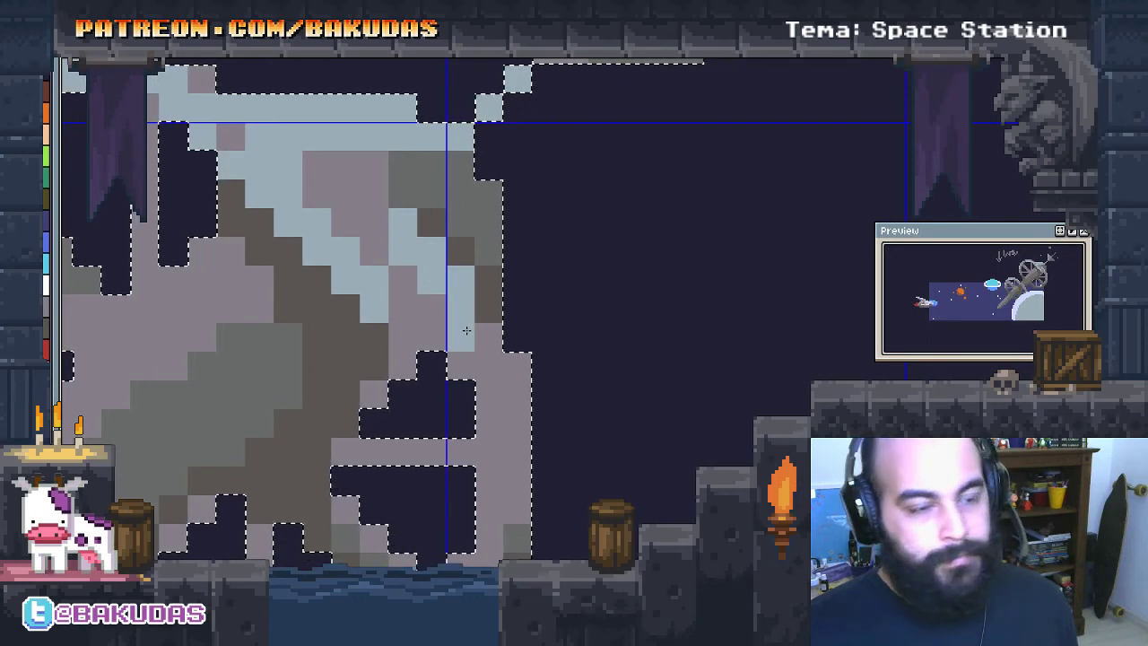
key("ctrl+z")
key("ctrl+z")
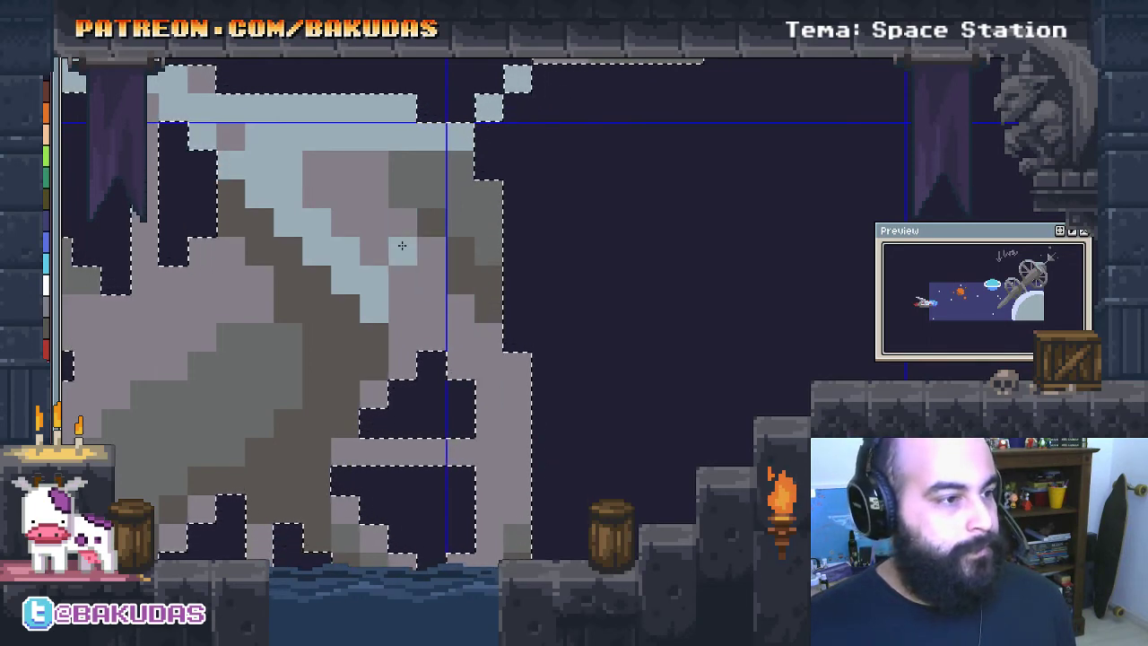
key("ctrl+z")
left_click(461, 308)
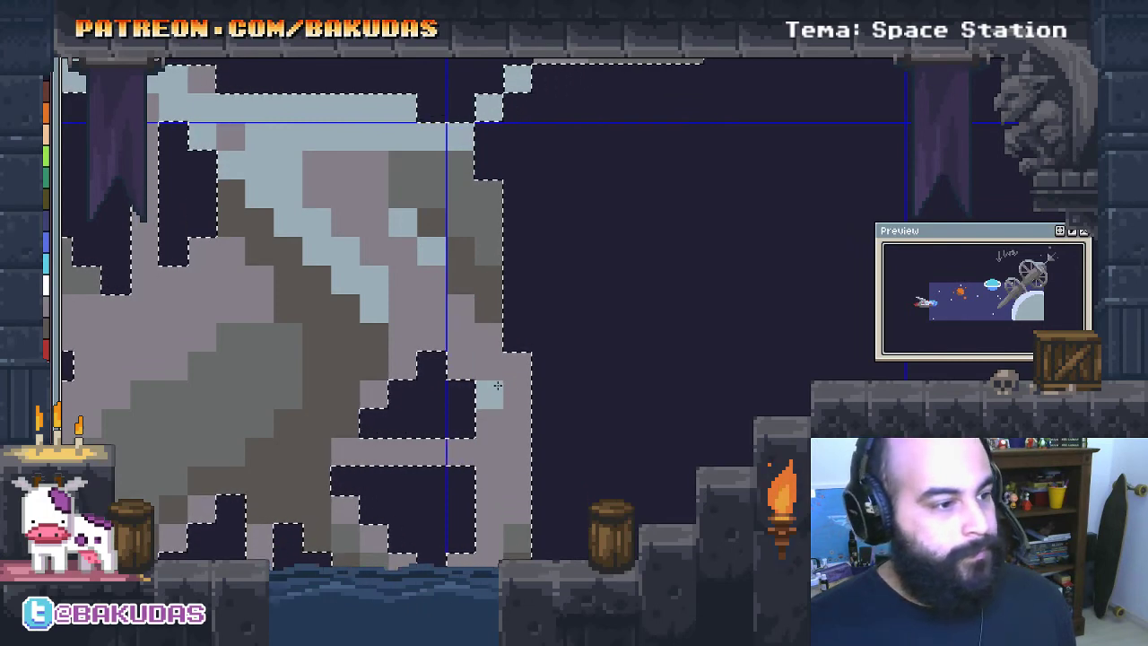
left_click(403, 363)
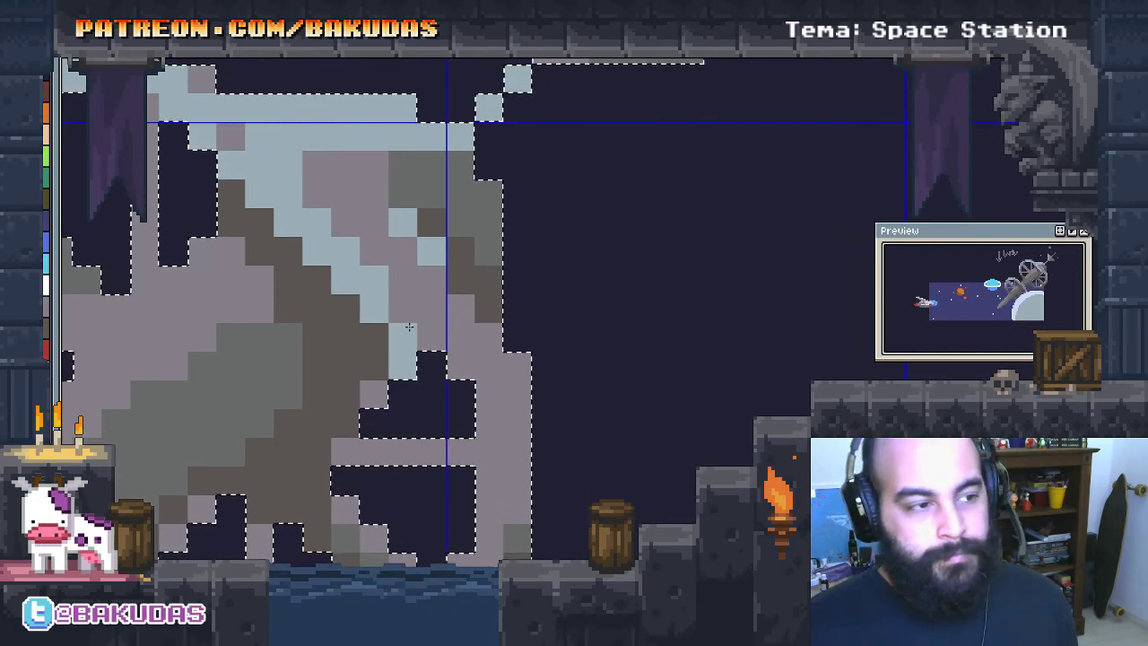
left_click(404, 318)
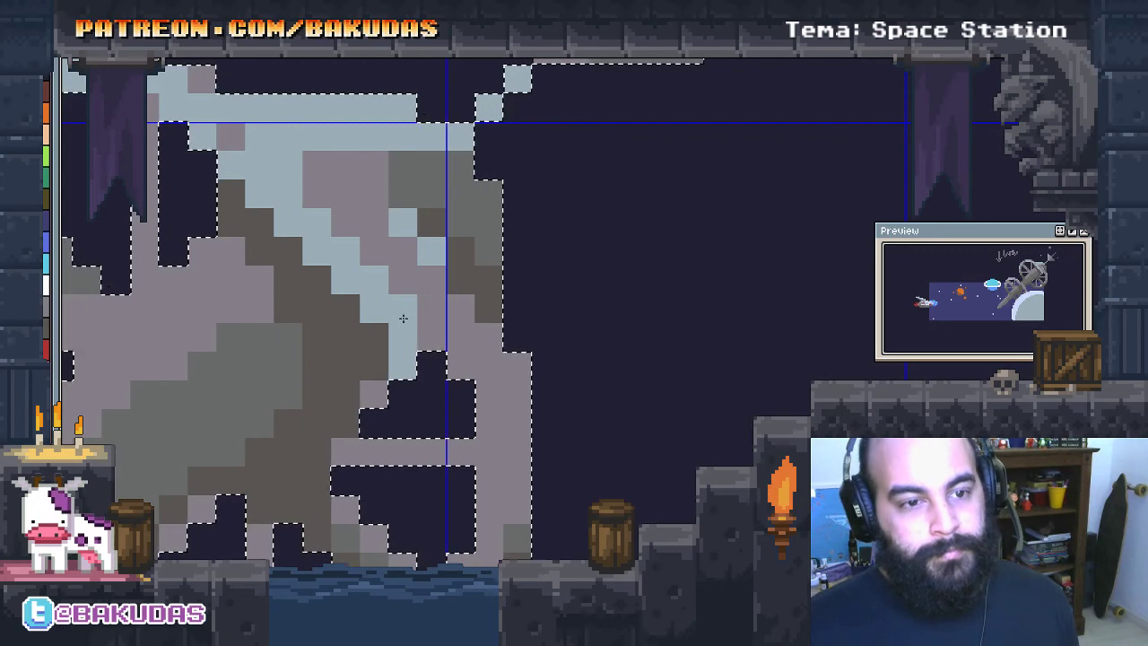
Paint a light-blue highlight row across another part of the station, reverting two cells to dark grey
scroll(403, 318, "up", 1)
scroll(408, 314, "up", 1)
scroll(421, 307, "up", 1)
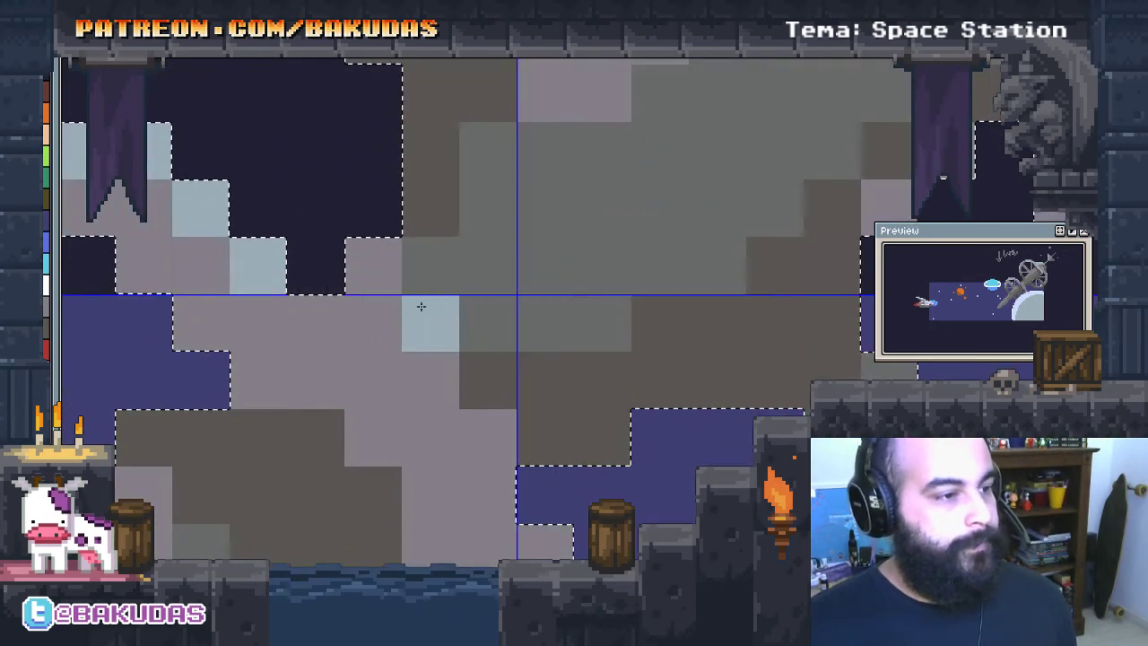
left_click_drag(398, 358, 554, 197)
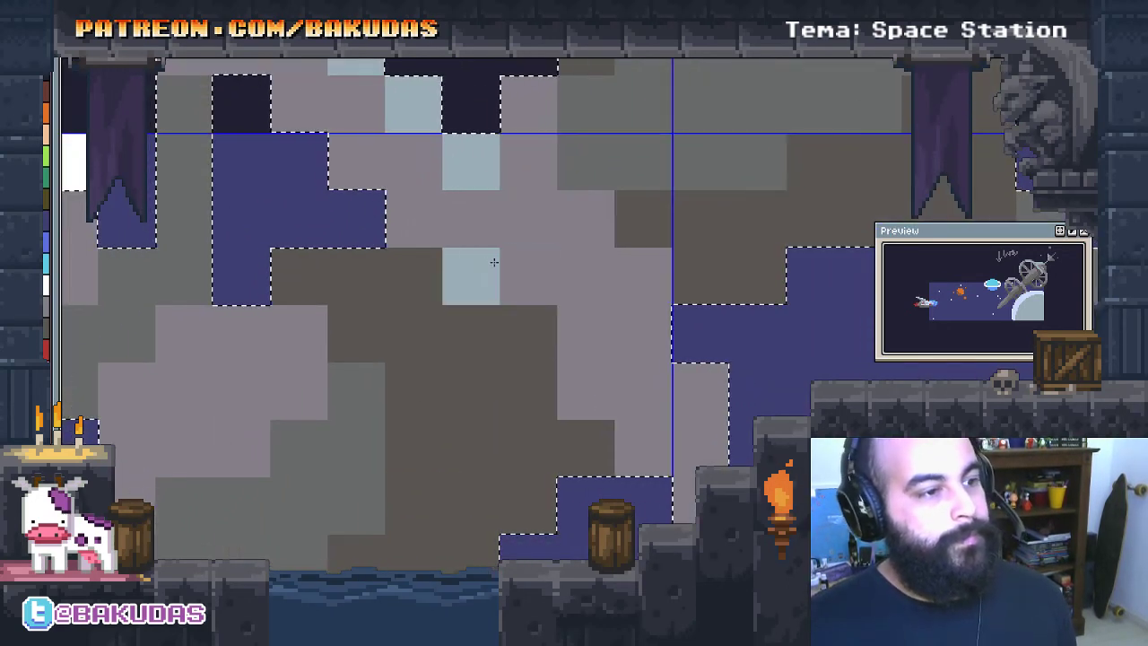
mouse_move(415, 219)
left_mouse_down()
mouse_move(520, 235)
mouse_move(622, 370)
mouse_move(644, 438)
mouse_move(714, 445)
left_mouse_up()
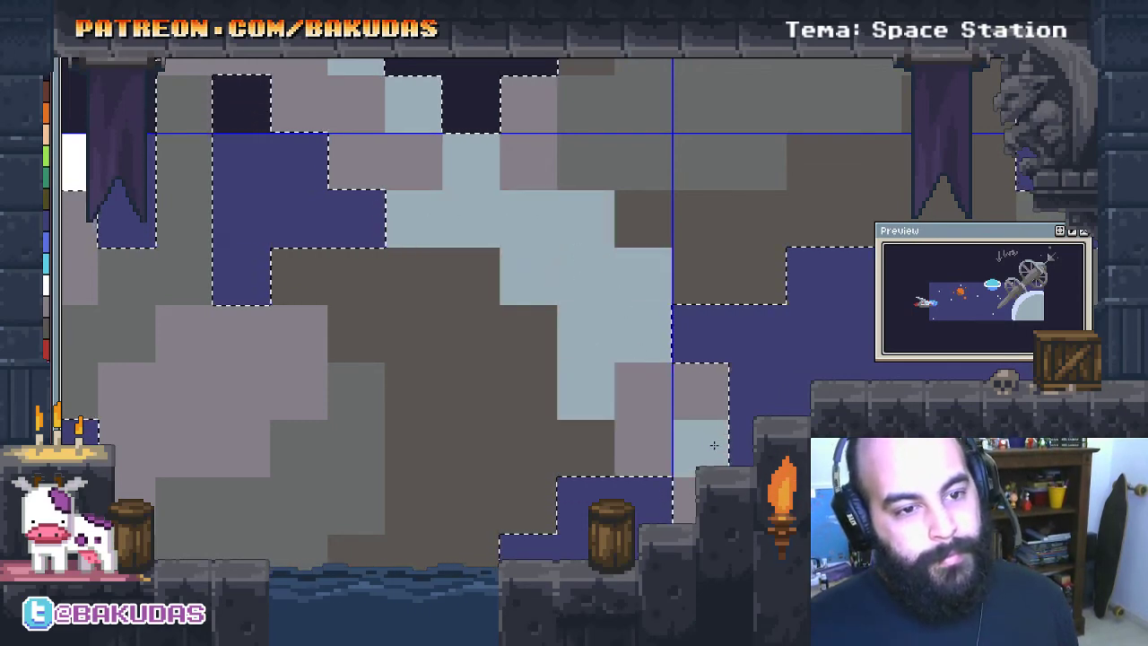
left_click_drag(613, 355, 493, 261)
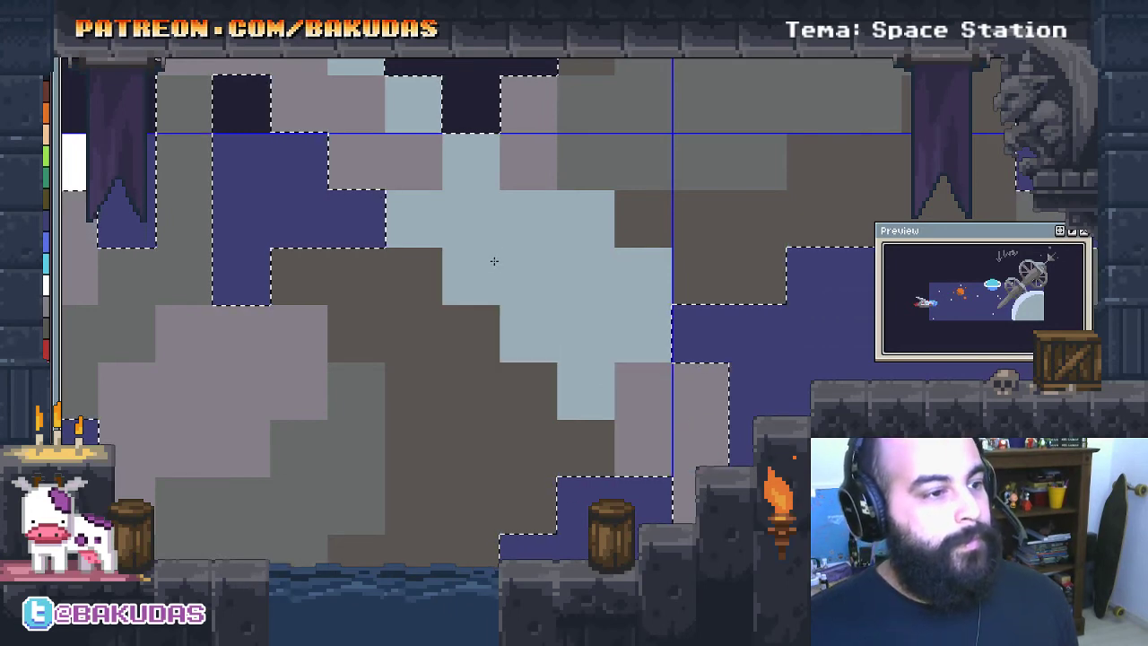
mouse_move(621, 209)
left_mouse_down()
mouse_move(589, 212)
mouse_move(651, 260)
mouse_move(657, 295)
left_mouse_up()
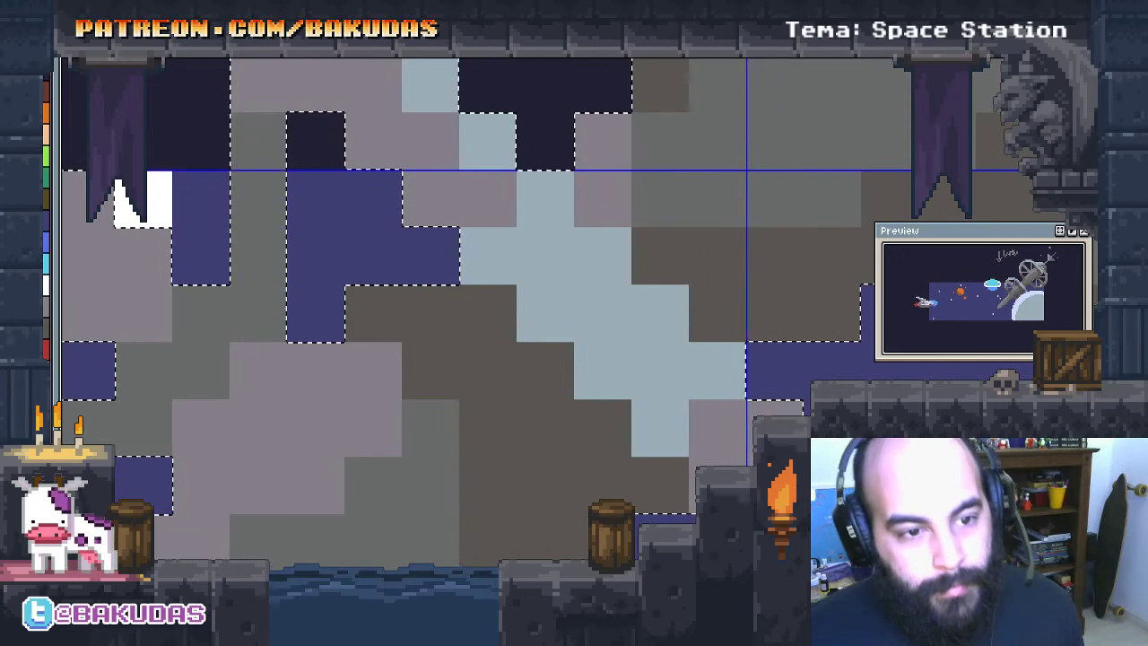
left_click_drag(588, 335, 610, 315)
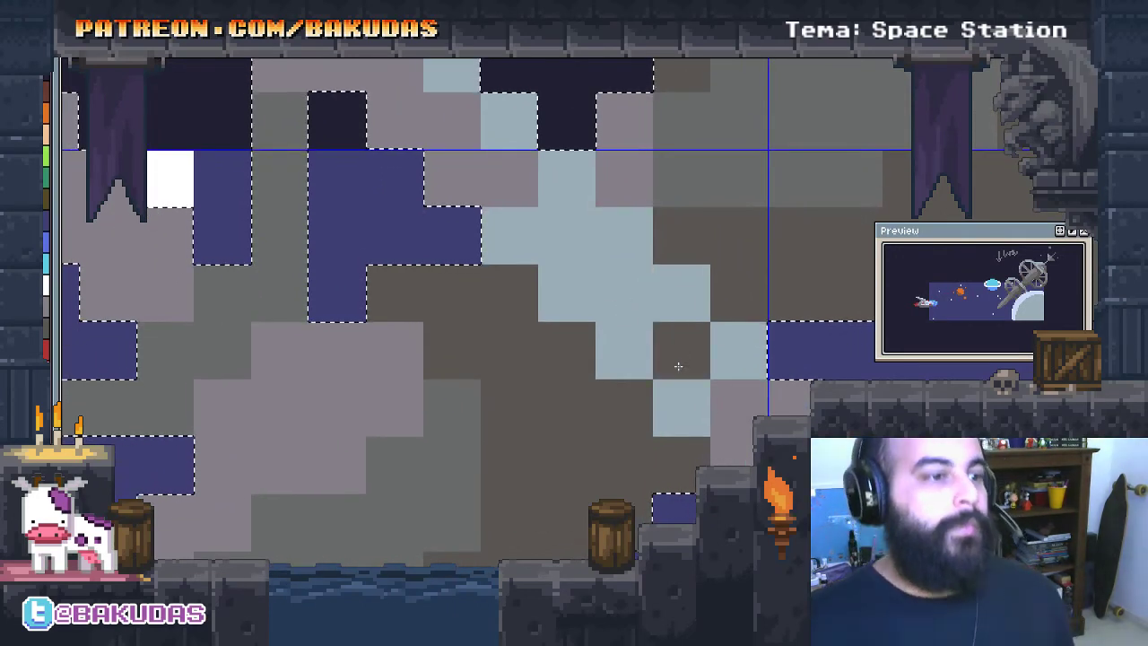
left_click_drag(447, 218, 659, 249)
scroll(660, 249, "down", 3)
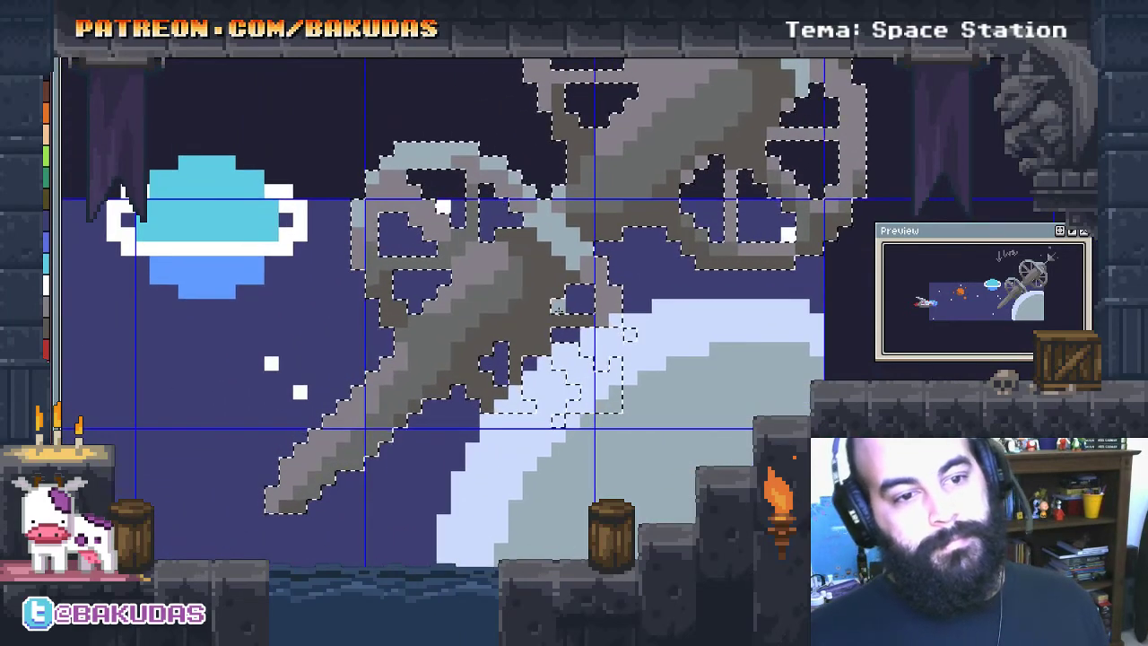
left_click_drag(660, 249, 760, 102)
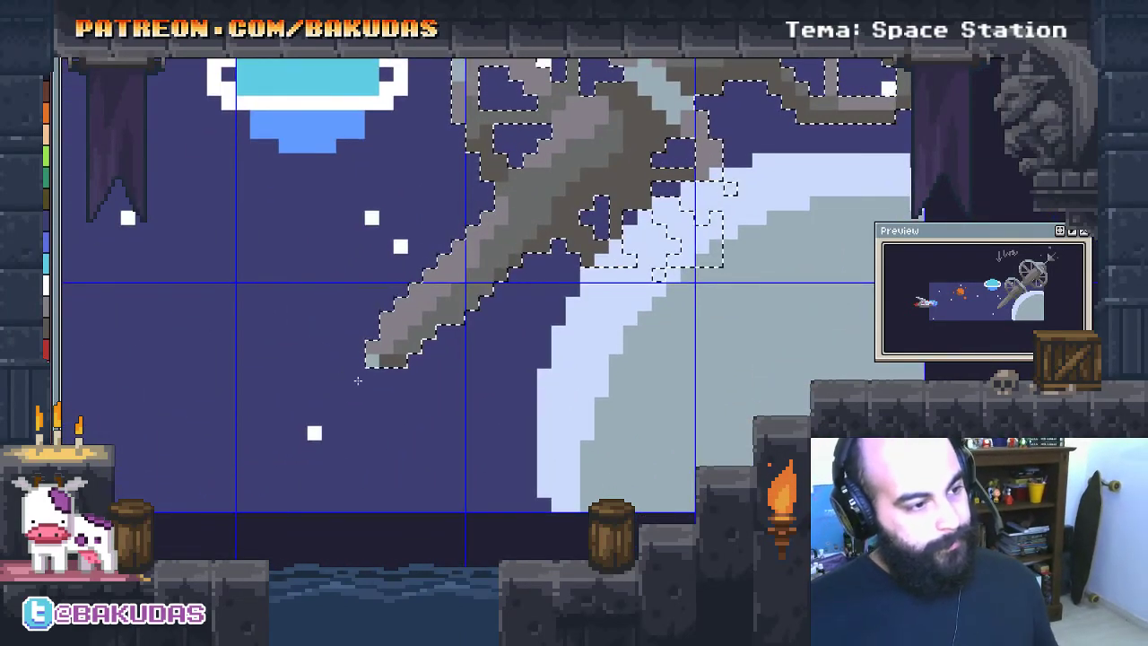
Deselect, redraw the blade tip as a 45° diagonal, and highlight the blade's upper edge
key("ctrl+d")
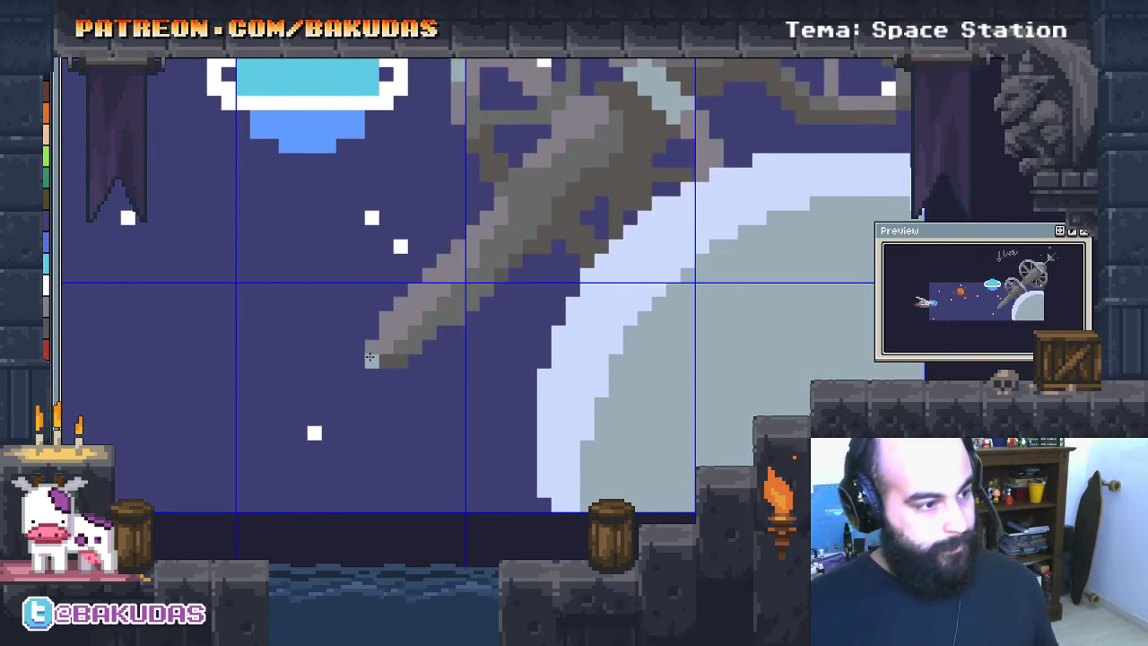
left_click_drag(294, 459, 263, 444)
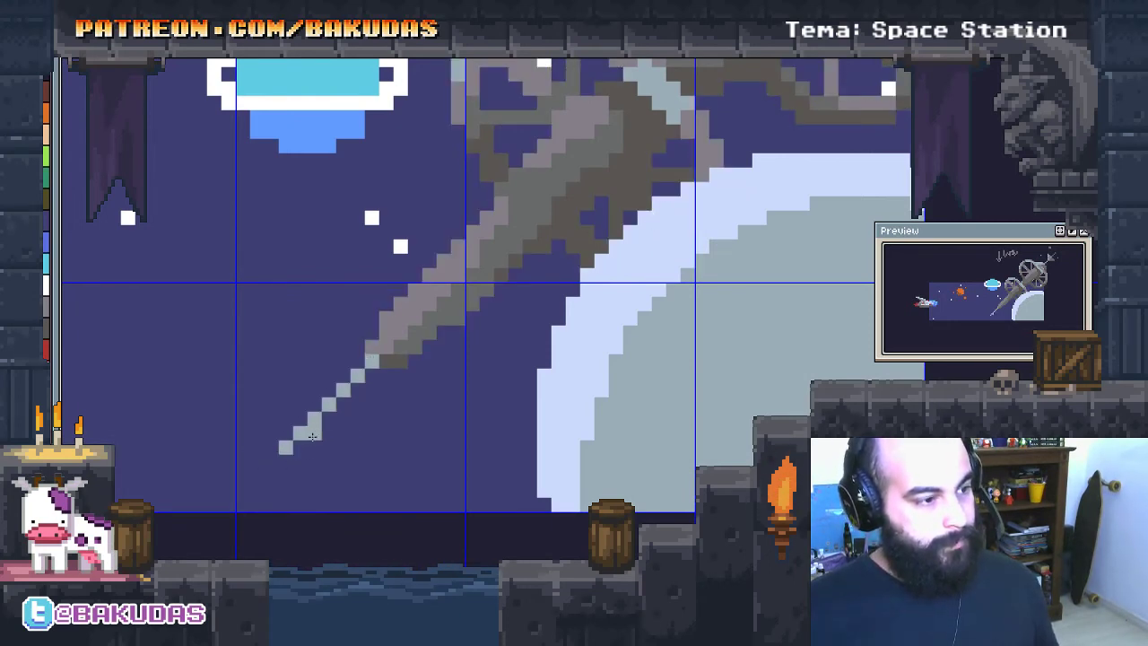
scroll(389, 436, "up", 2)
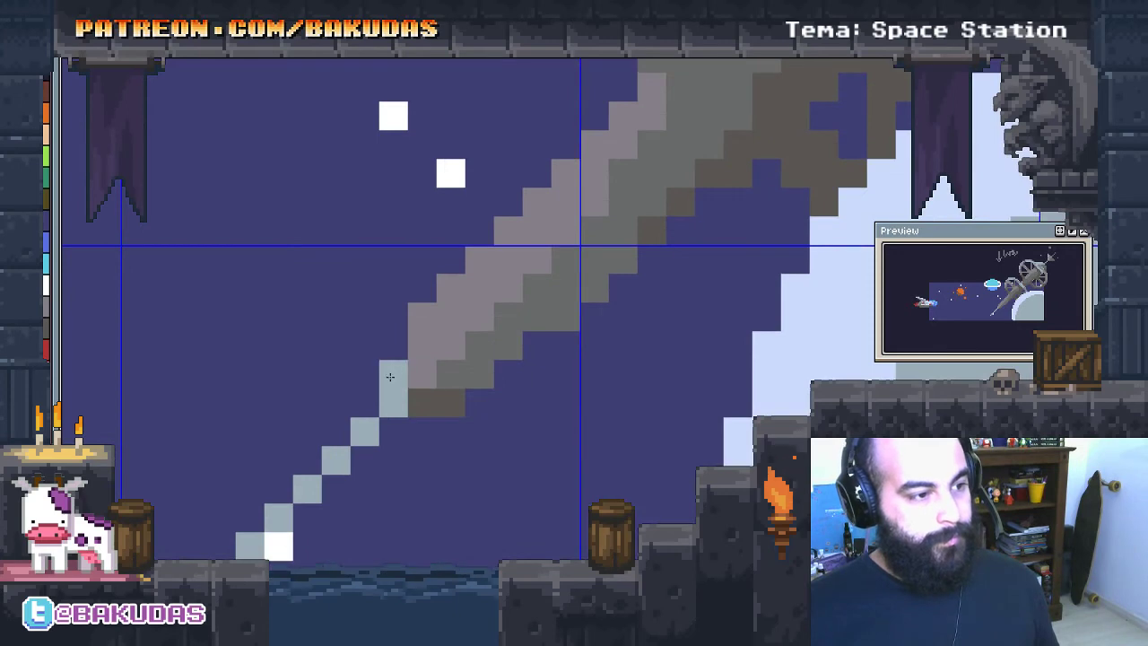
left_click_drag(423, 329, 437, 336)
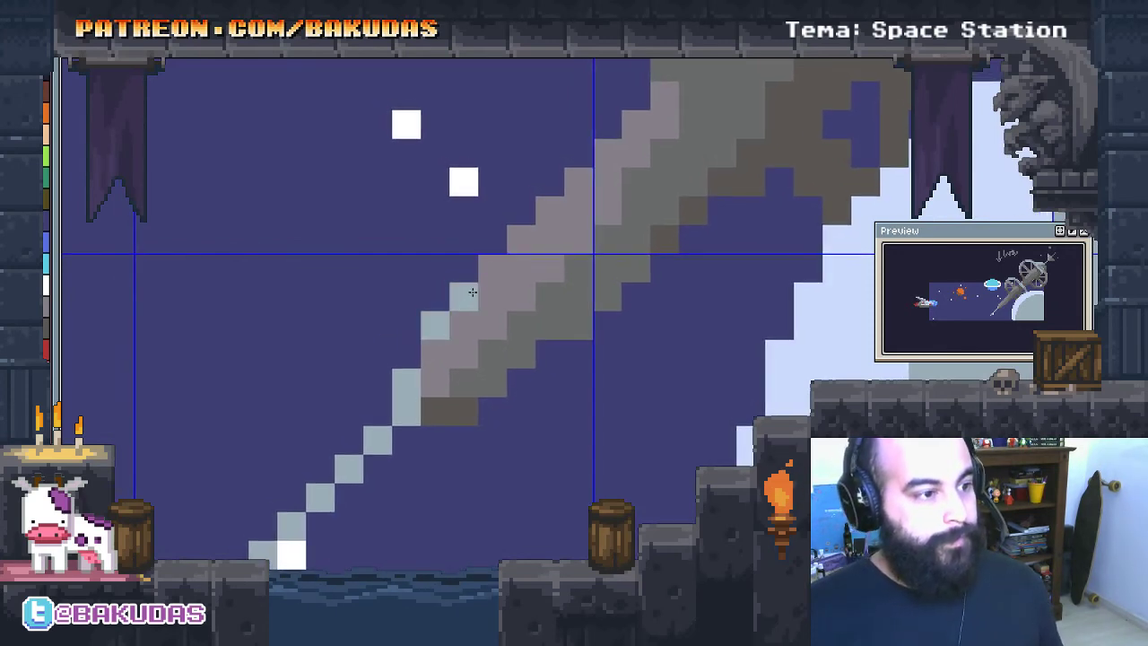
left_click_drag(453, 330, 541, 245)
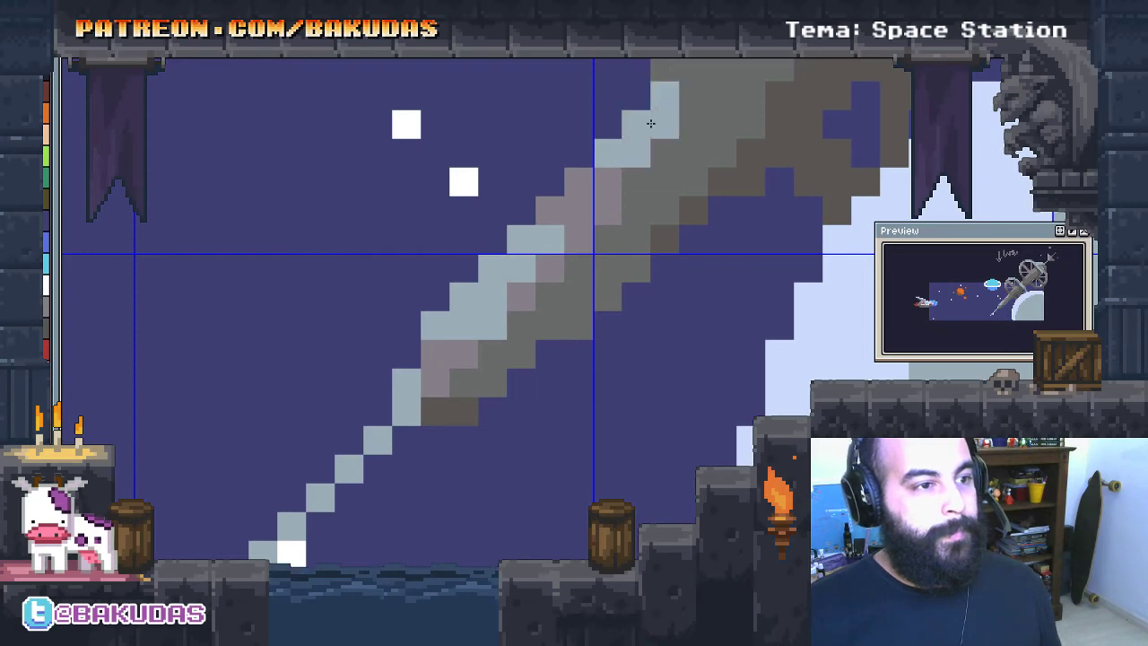
left_click(578, 182)
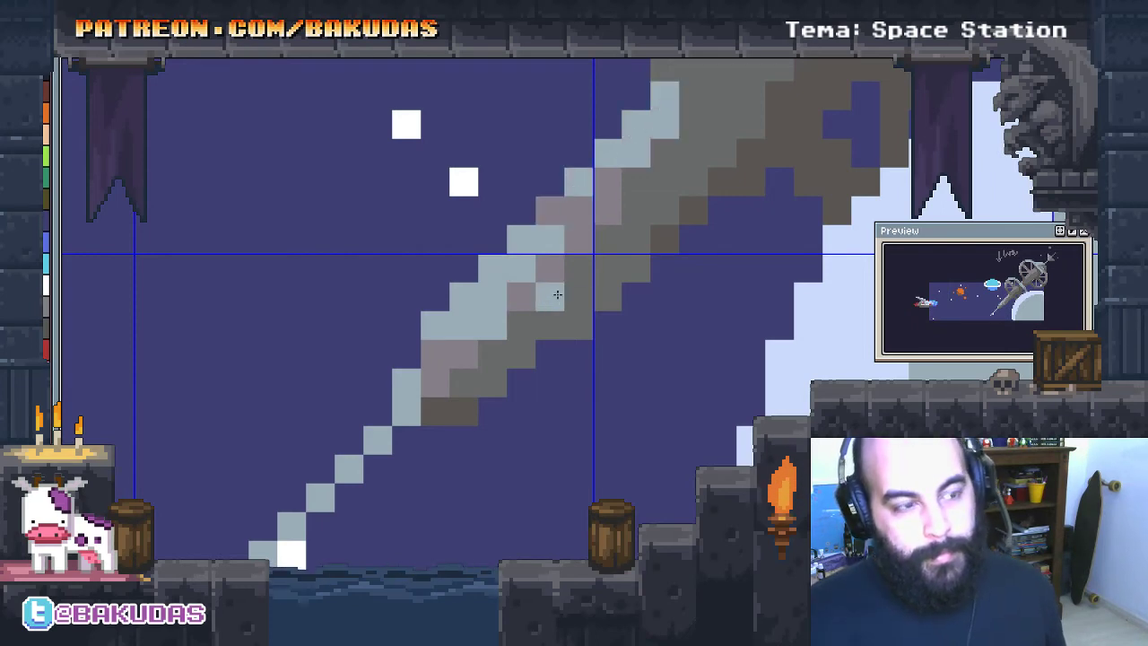
Pan and zoom along the station's arm to inspect the lower blade
mouse_move(557, 295)
left_mouse_down()
mouse_move(538, 333)
mouse_move(463, 374)
mouse_move(334, 487)
left_mouse_up()
scroll(333, 487, "up", 1)
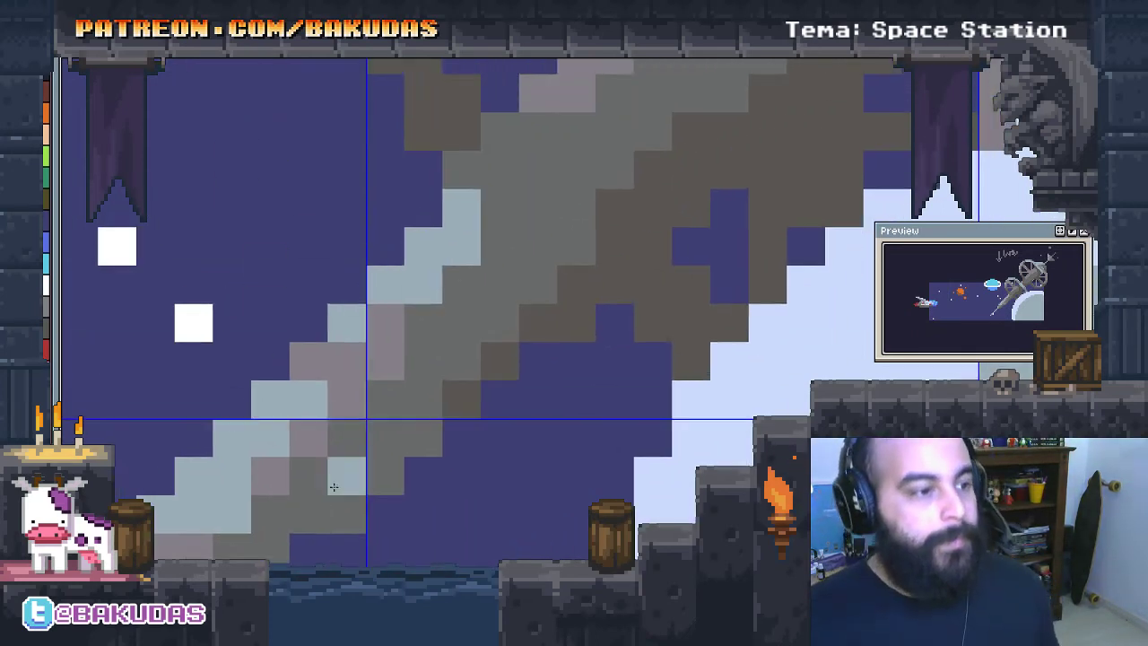
scroll(333, 487, "down", 3)
scroll(431, 341, "up", 2)
scroll(451, 317, "up", 1)
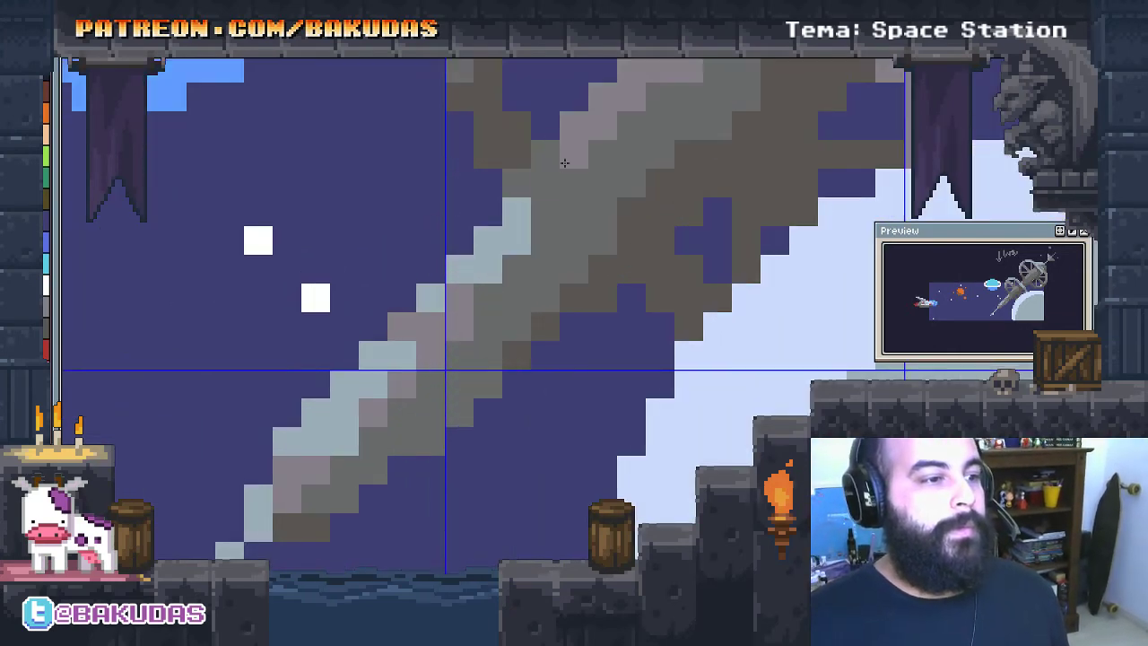
left_click_drag(509, 241, 416, 363)
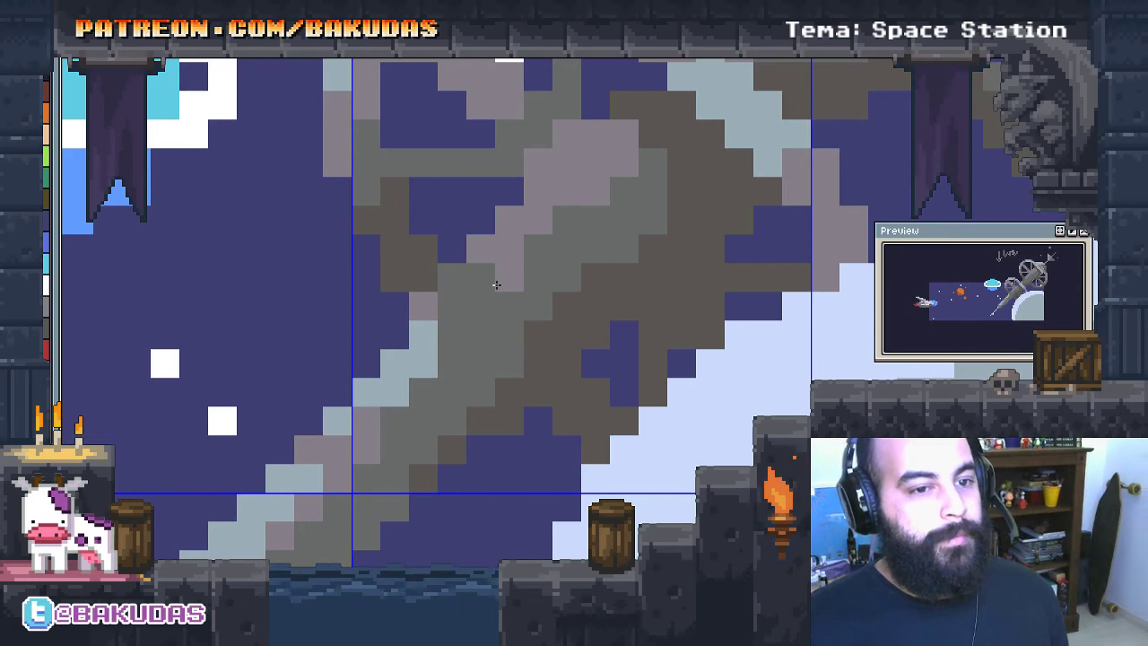
scroll(422, 341, "down", 1)
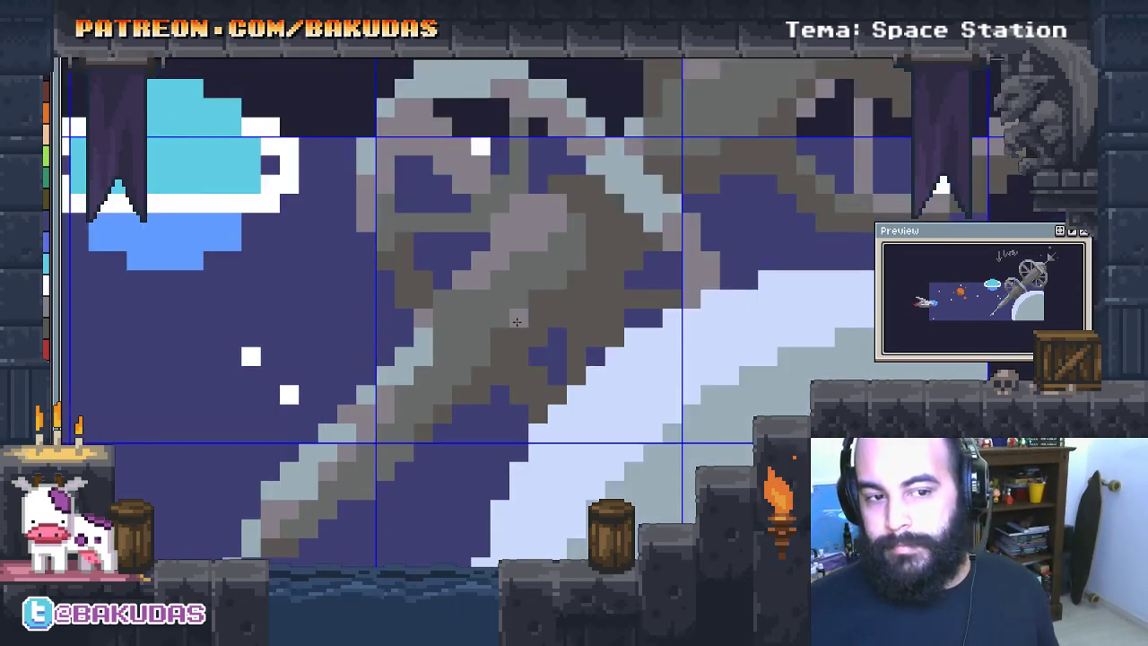
scroll(503, 325, "down", 1)
scroll(555, 333, "down", 1)
Move the space station artwork slightly down and left
scroll(619, 343, "down", 1)
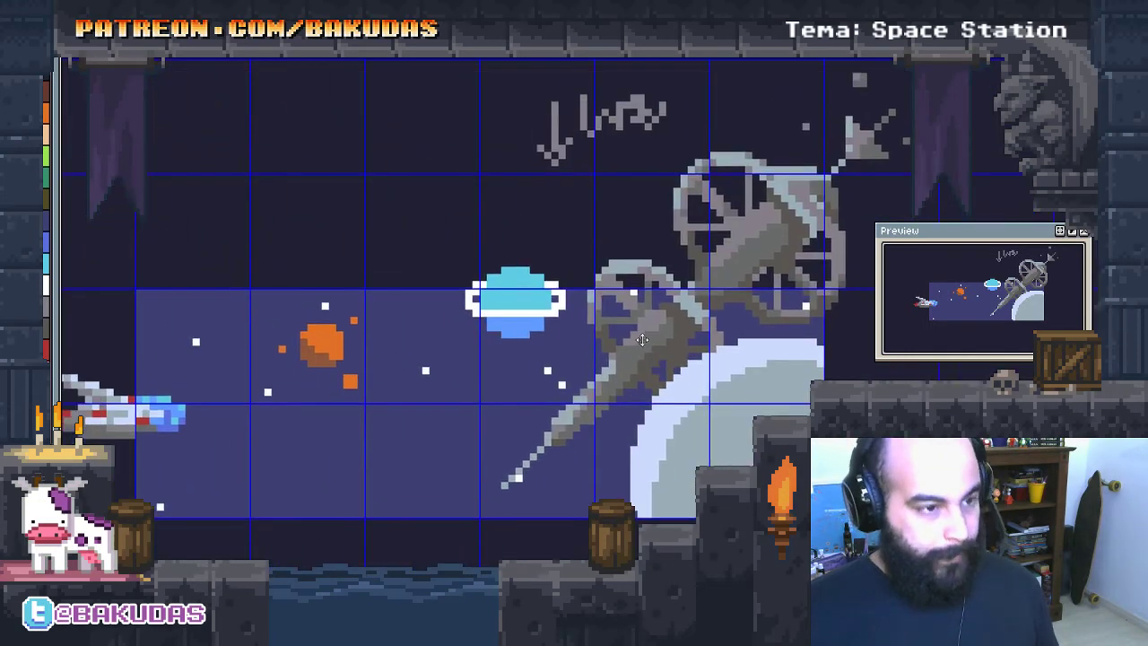
mouse_move(649, 350)
left_mouse_down()
mouse_move(644, 377)
mouse_move(623, 384)
left_mouse_up()
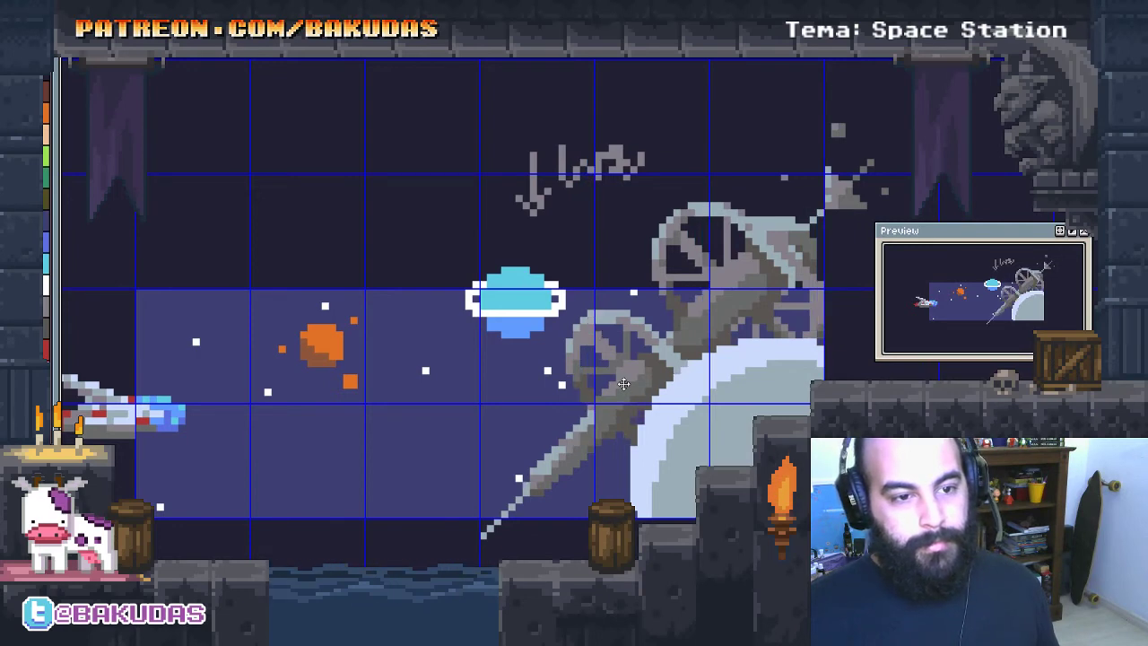
left_click_drag(628, 380, 624, 385)
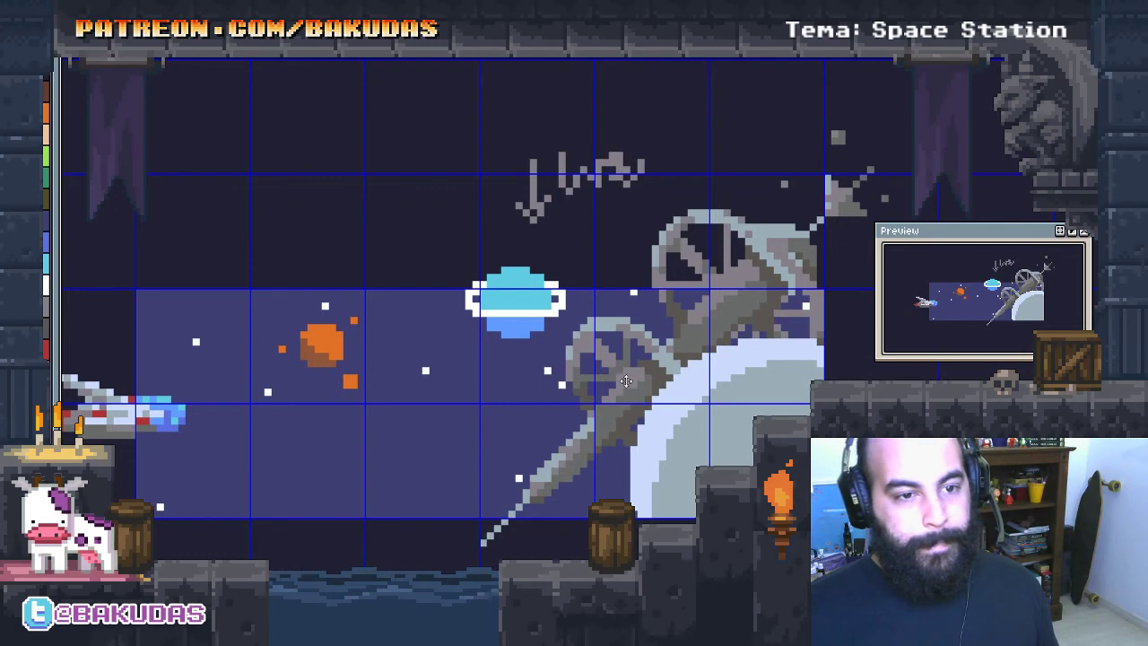
Add a light grey cell and light-blue highlights along the station's diagonal strut
scroll(625, 380, "up", 4)
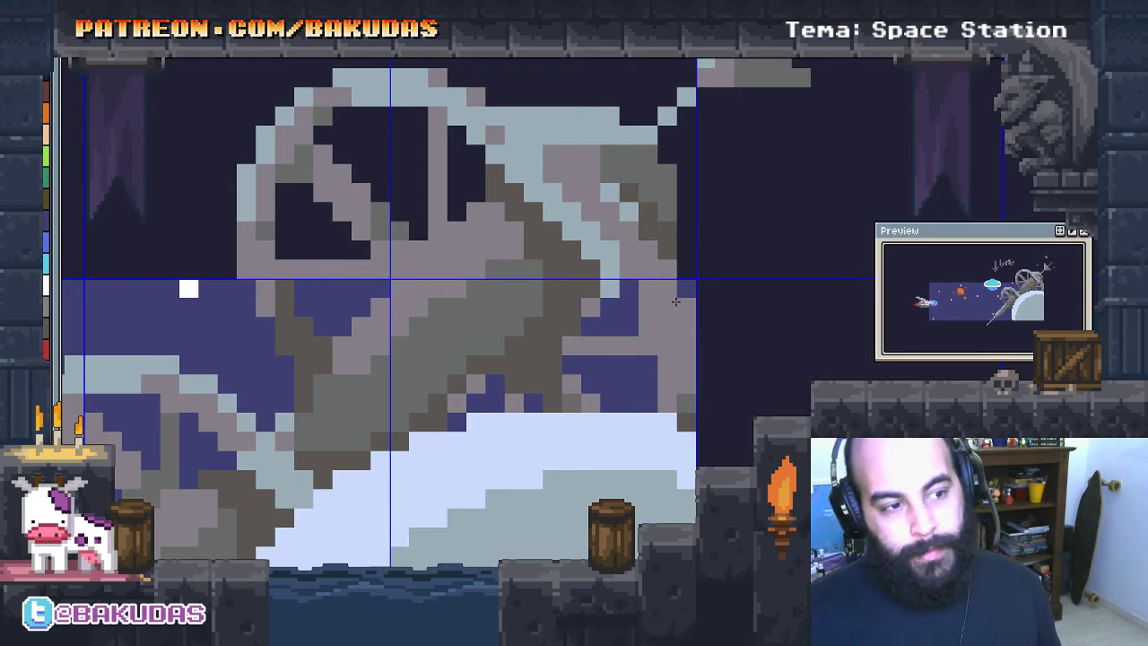
scroll(659, 271, "up", 1)
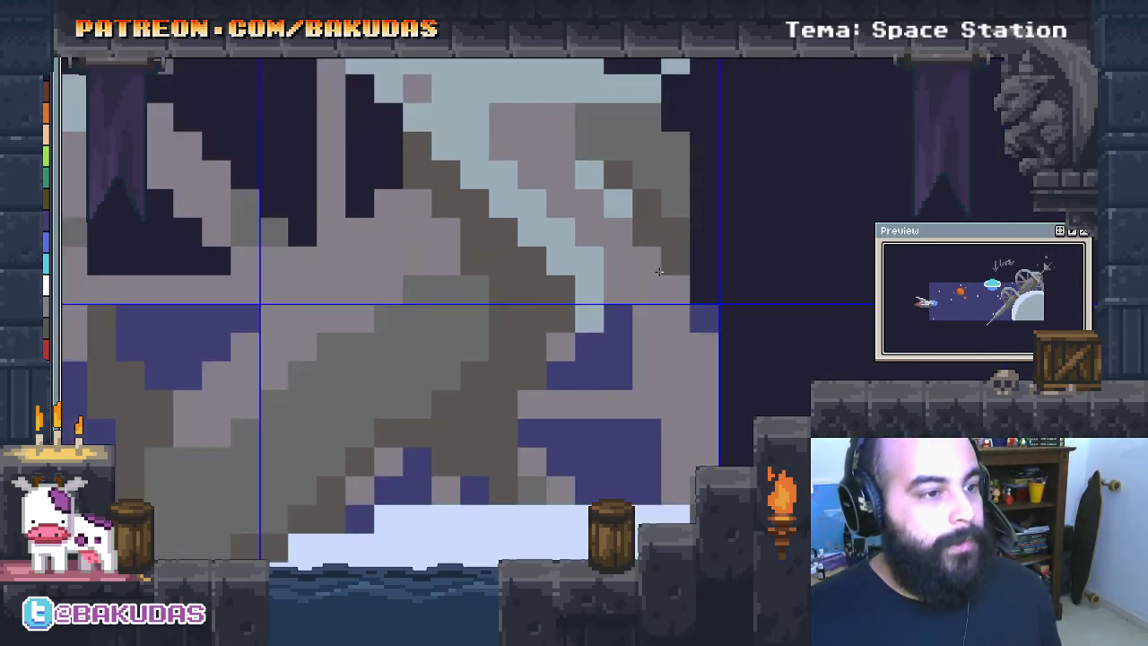
left_click(620, 184)
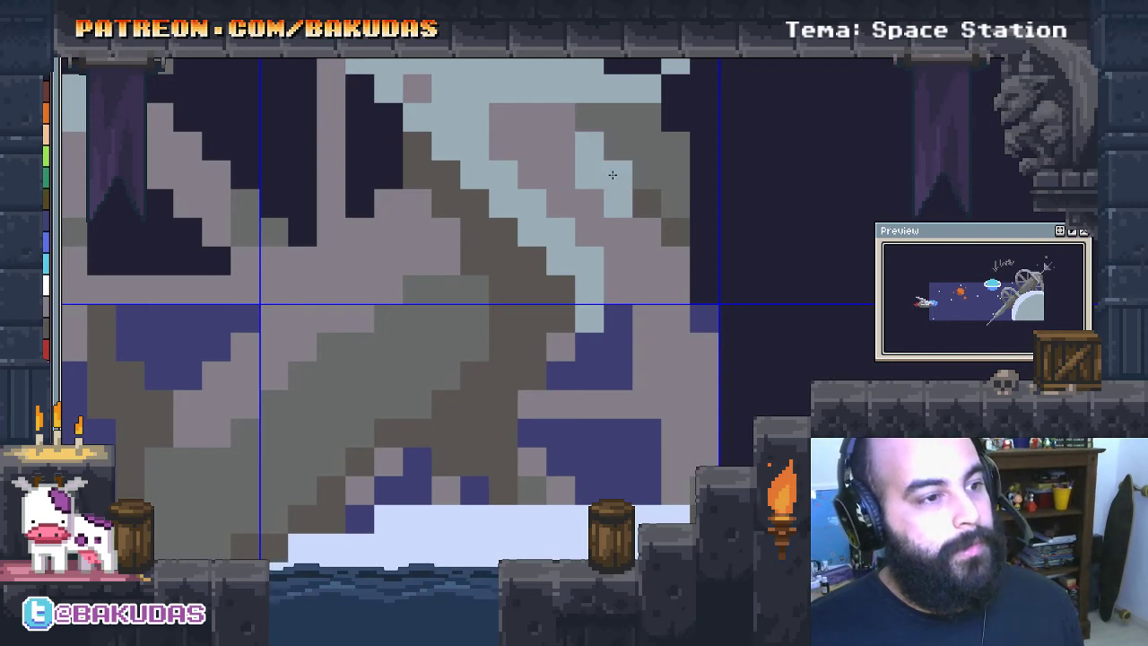
left_click_drag(641, 194, 666, 245)
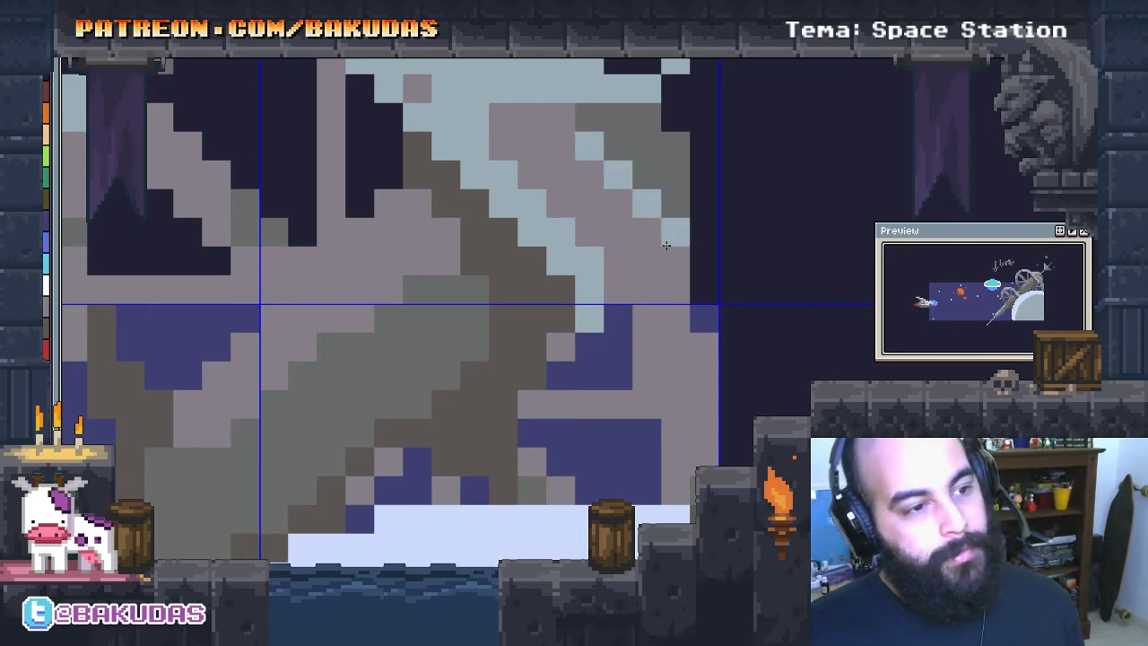
left_click_drag(684, 282, 679, 268)
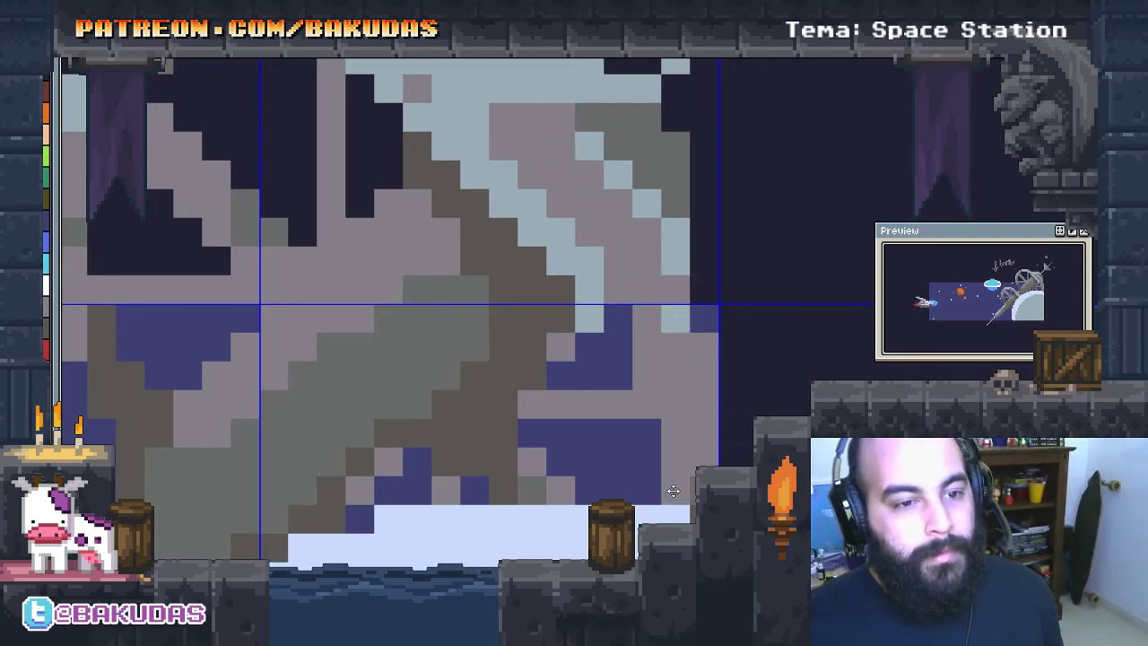
Zoom and scroll around the station to review its shading within the scene
scroll(627, 339, "down", 2)
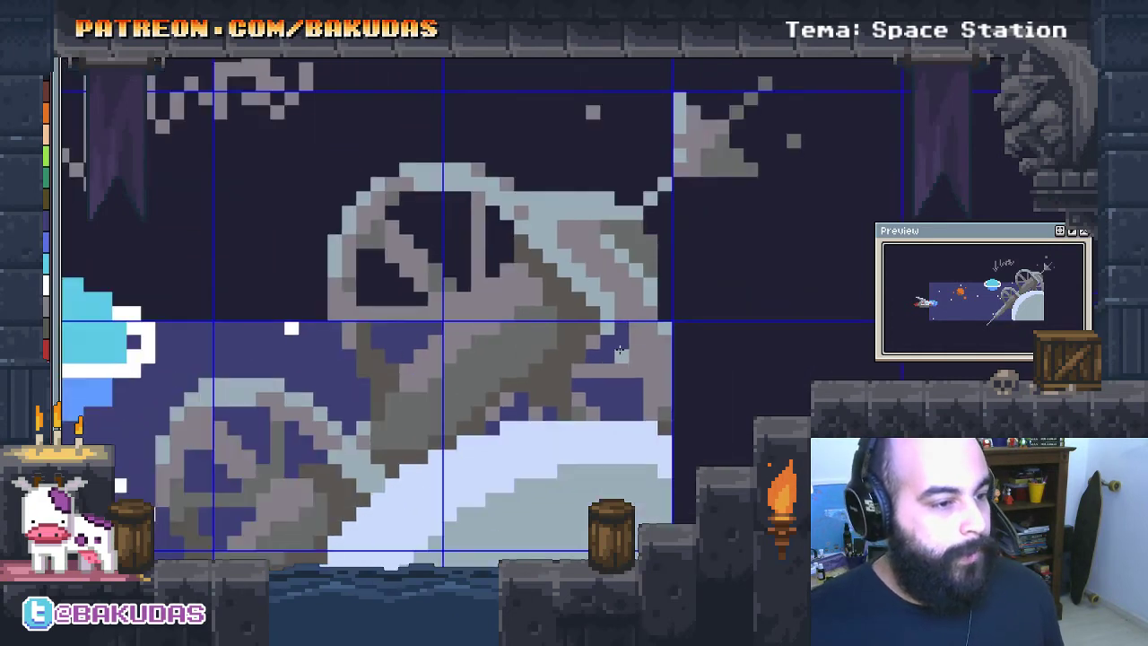
scroll(618, 349, "down", 1)
scroll(618, 350, "down", 1)
scroll(683, 254, "up", 3)
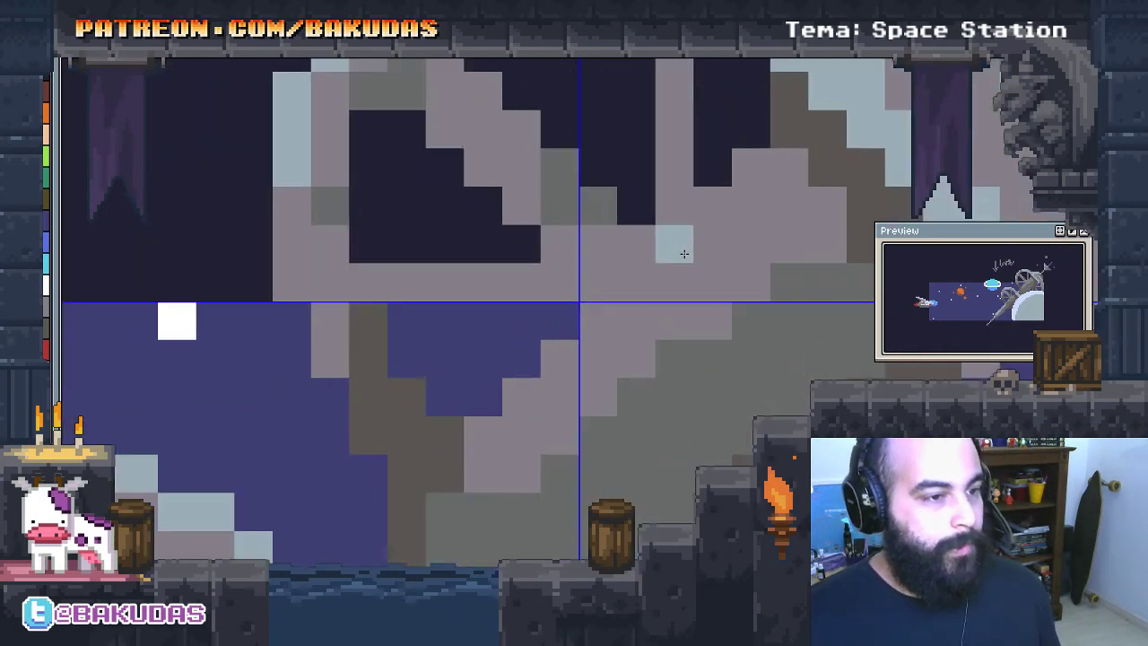
scroll(673, 188, "up", 5)
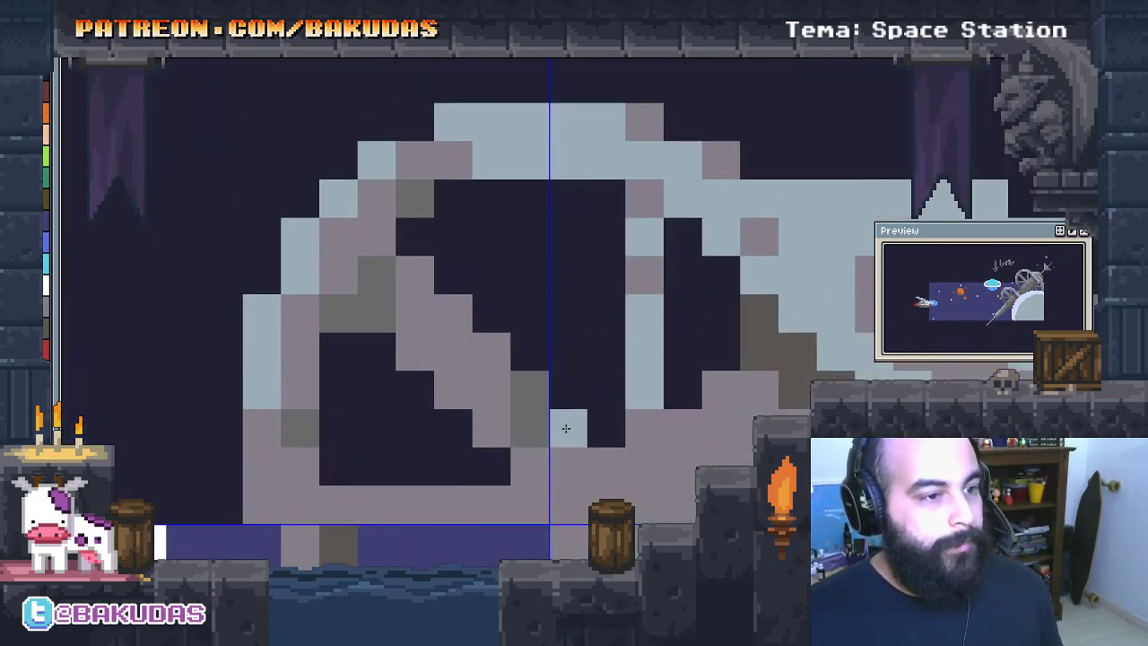
scroll(502, 427, "down", 2)
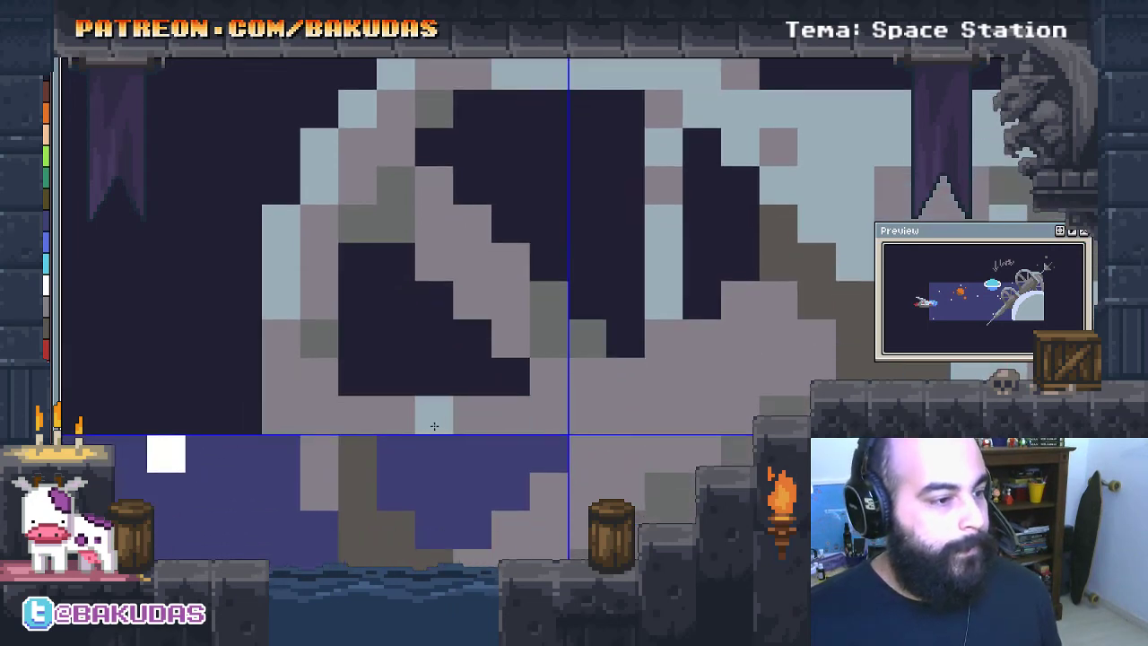
scroll(462, 426, "right", 5)
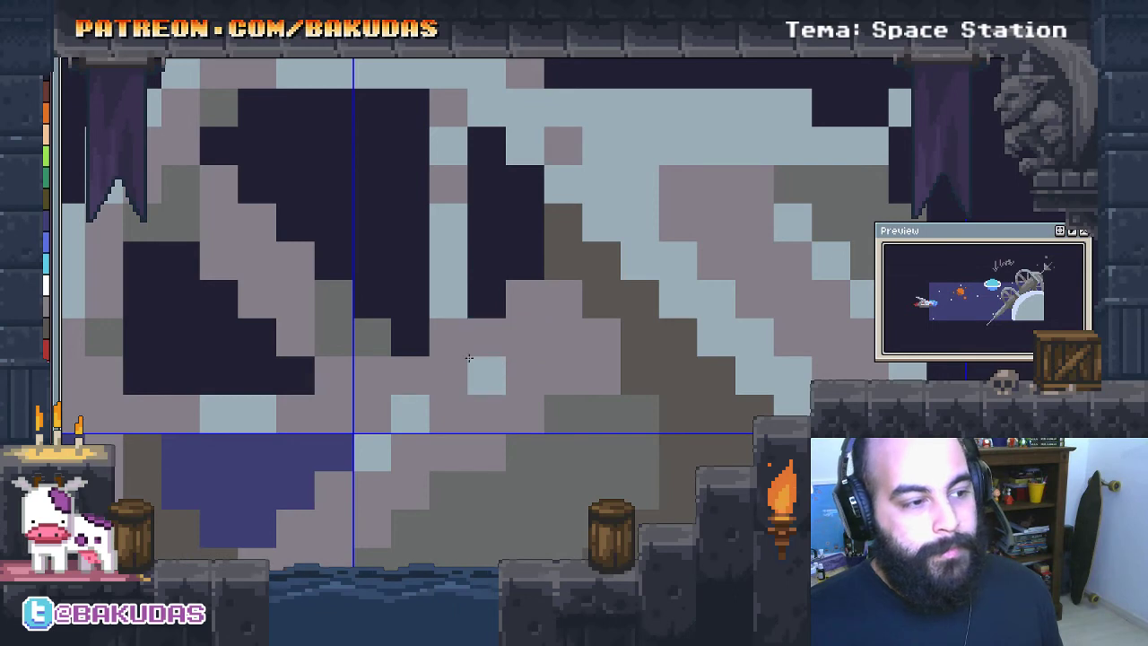
scroll(564, 309, "down", 2)
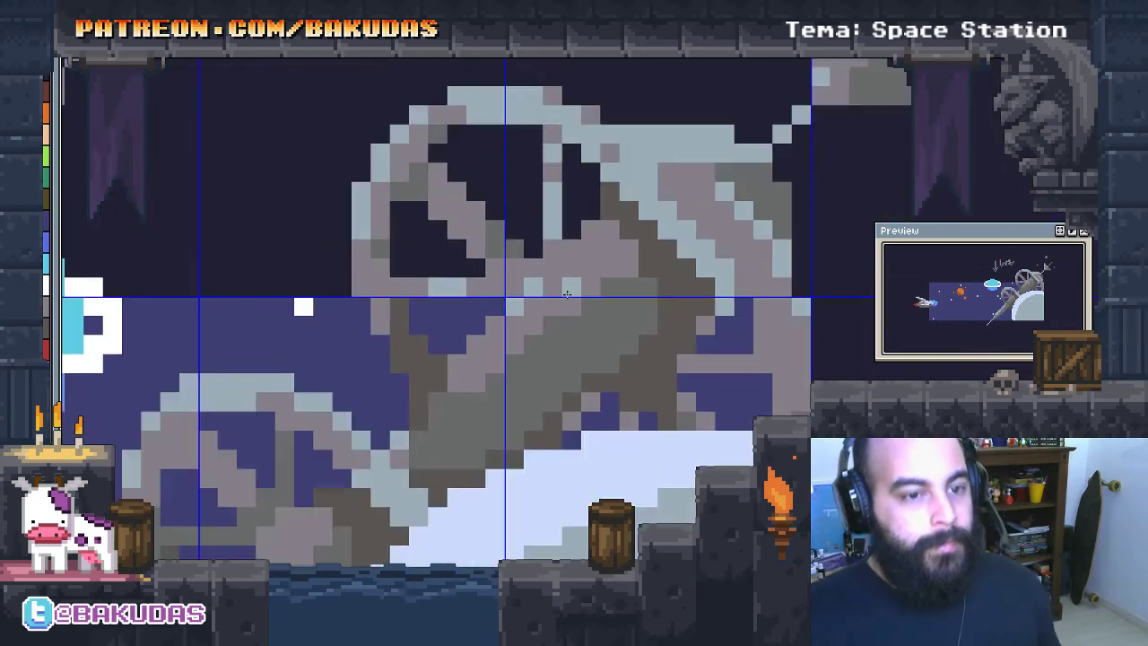
scroll(533, 409, "left", 5)
scroll(533, 409, "down", 1)
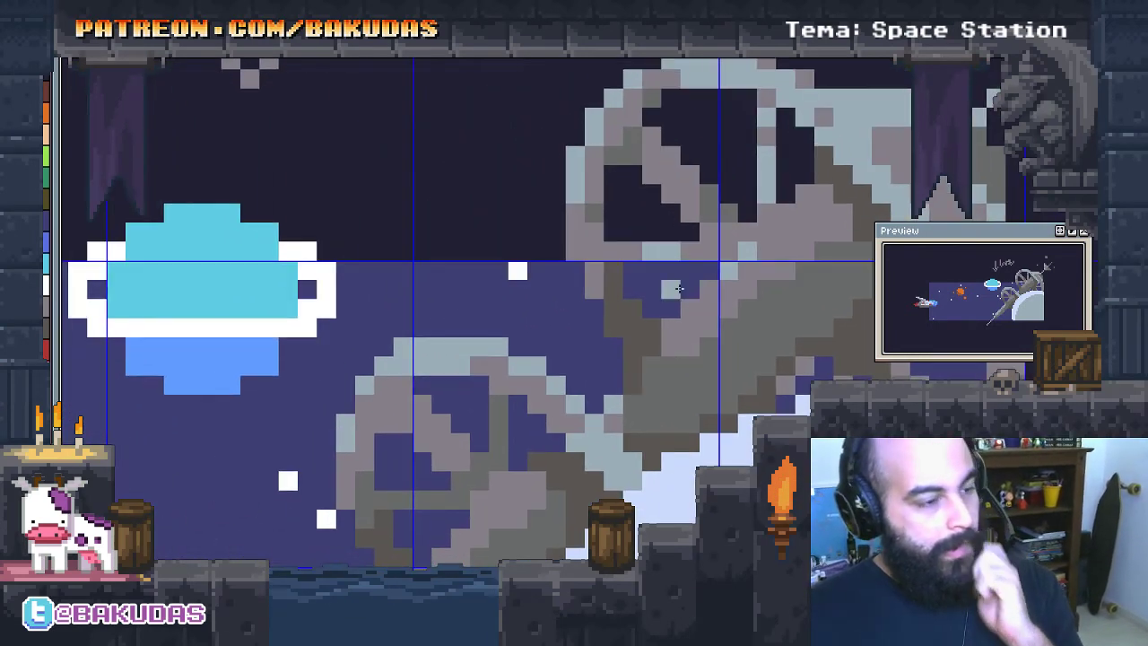
scroll(534, 409, "down", 2)
scroll(524, 267, "left", 3)
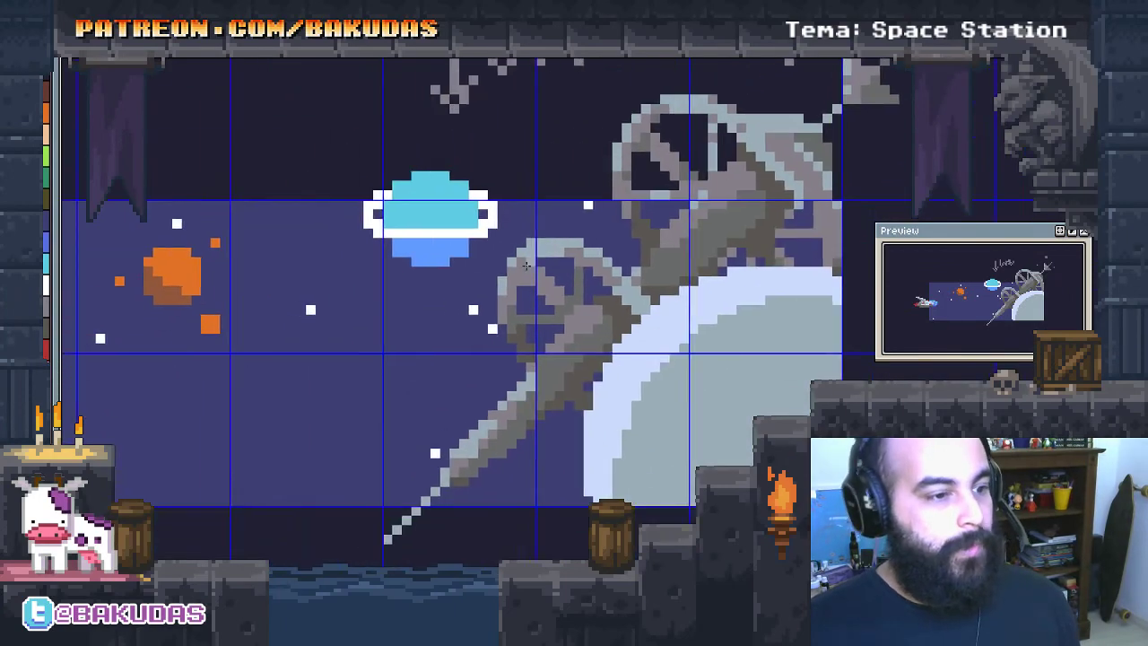
scroll(590, 288, "left", 1)
scroll(590, 288, "down", 1)
scroll(495, 305, "down", 1)
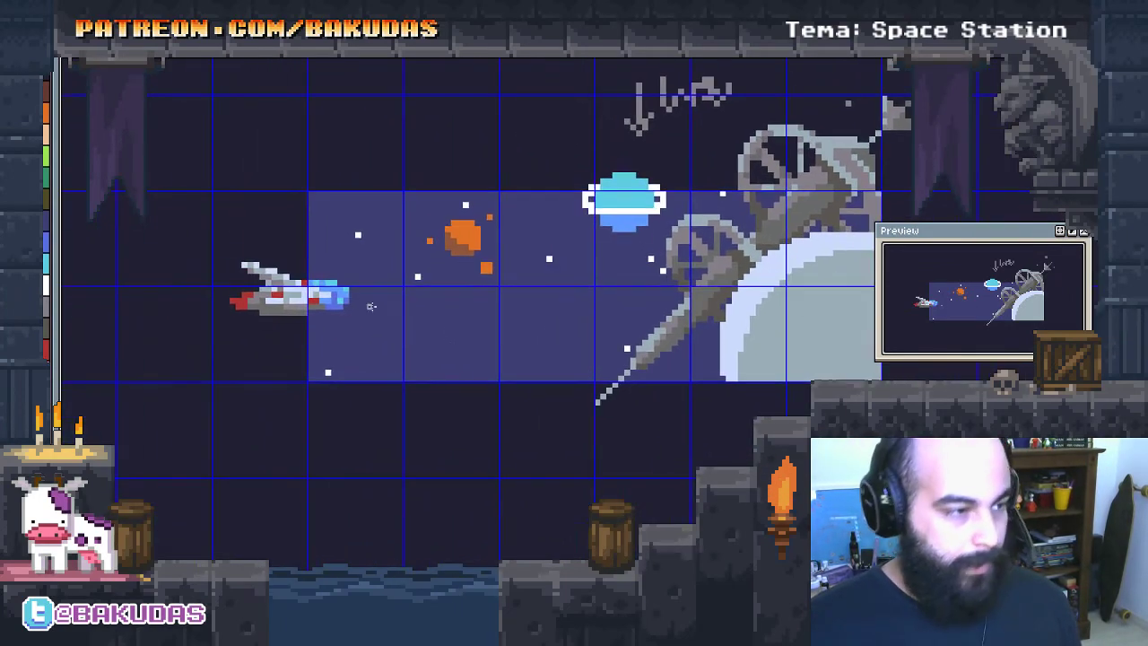
scroll(291, 361, "up", 2)
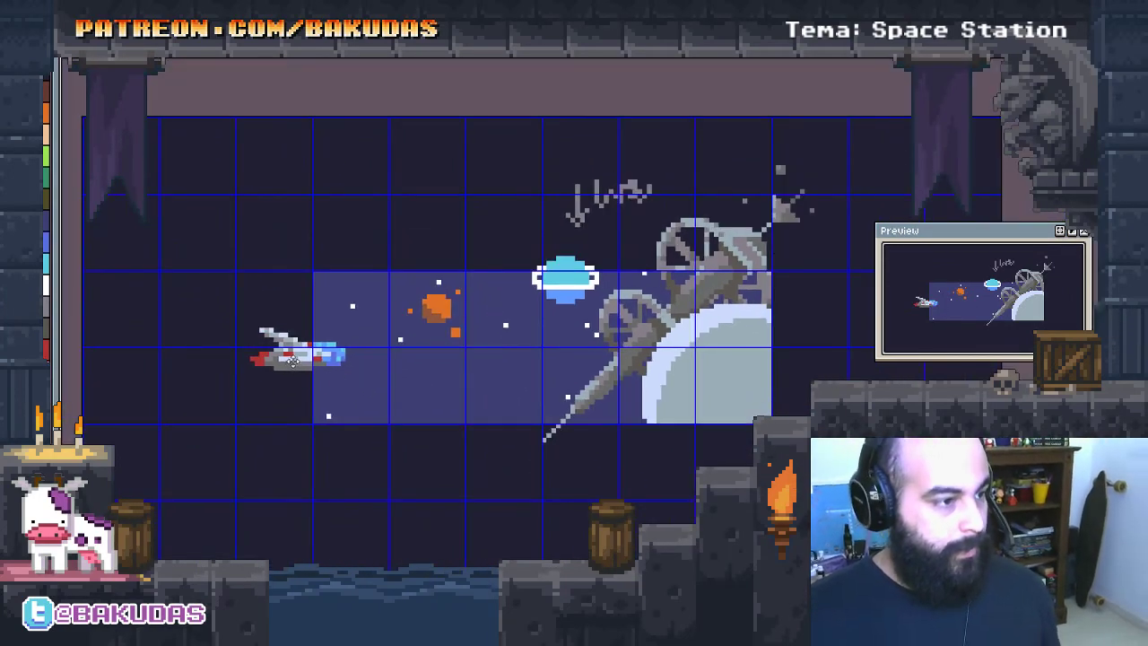
mouse_move(291, 360)
left_mouse_down()
mouse_move(298, 348)
mouse_move(310, 359)
left_mouse_up()
scroll(550, 361, "right", 3)
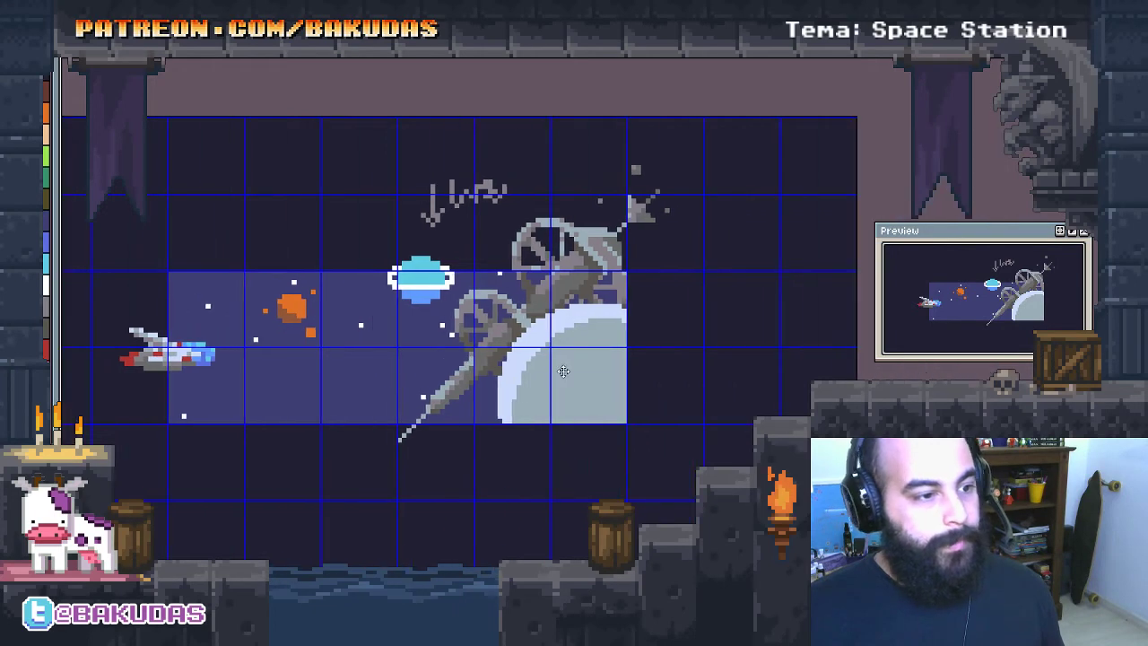
scroll(538, 369, "up", 2)
scroll(524, 377, "down", 2)
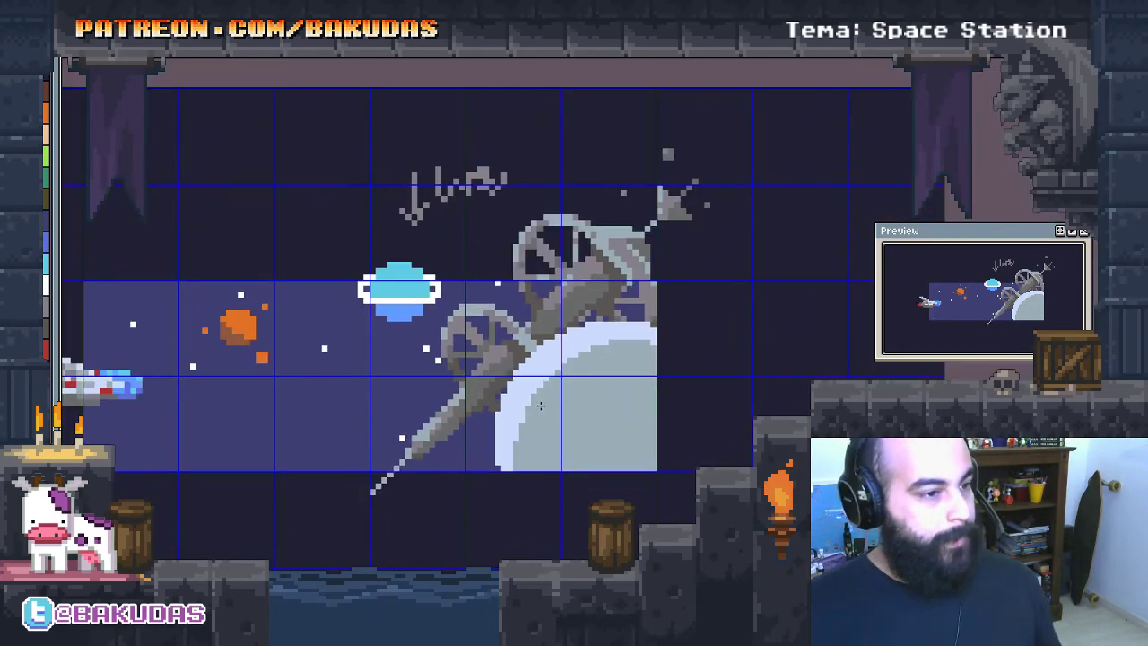
scroll(571, 435, "up", 1)
scroll(585, 419, "up", 1)
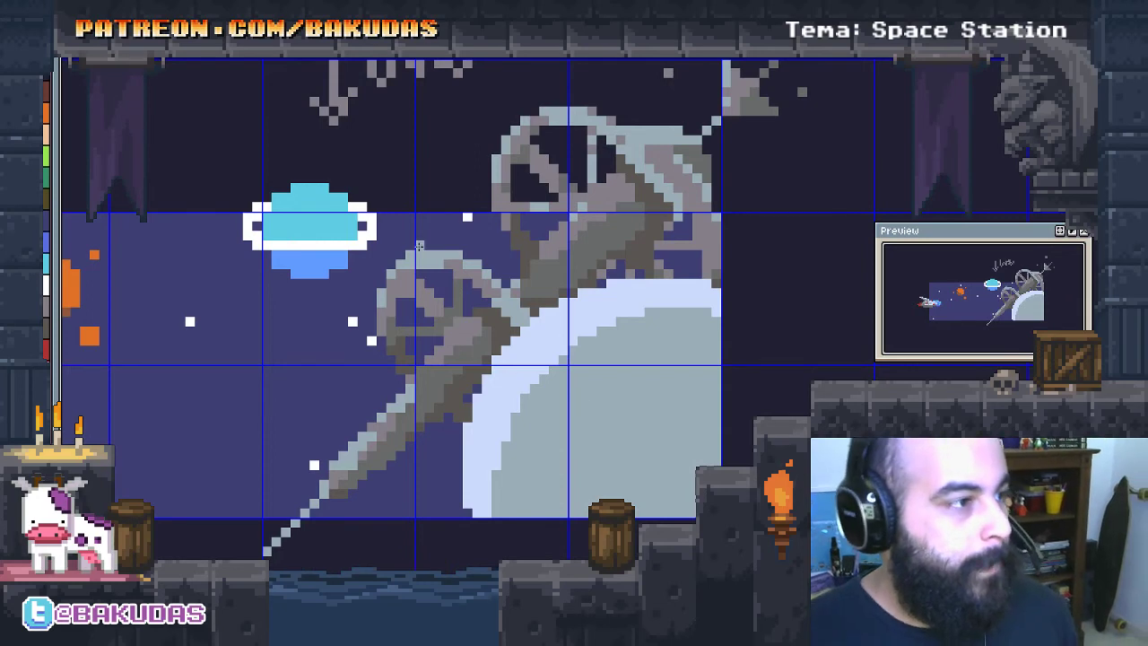
scroll(419, 245, "left", 2)
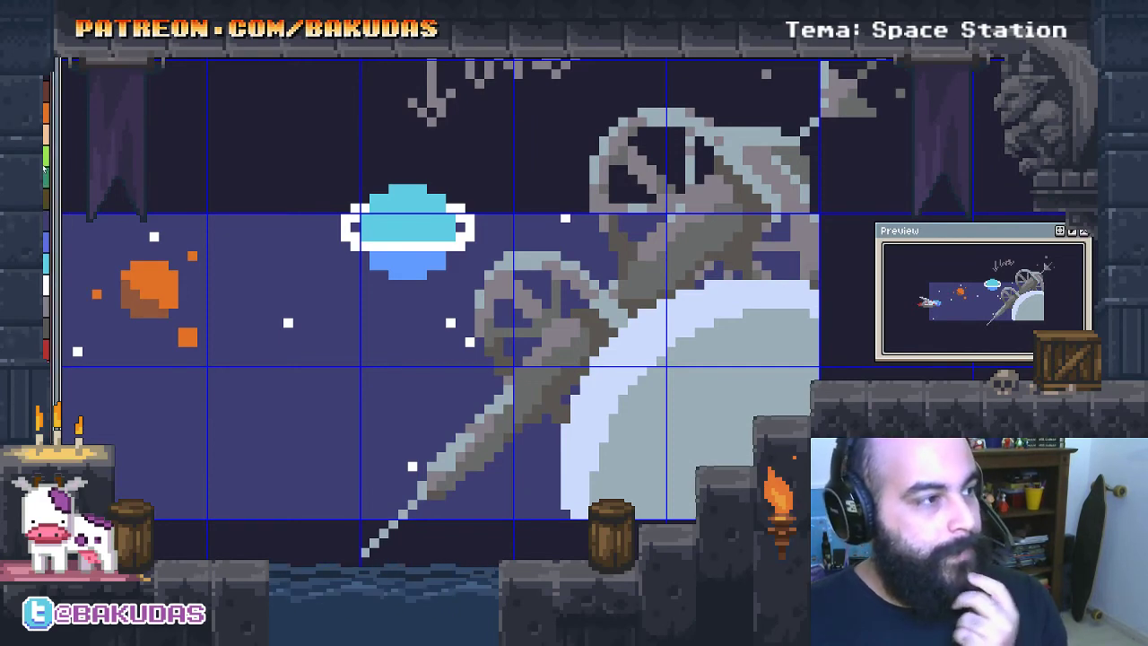
scroll(585, 392, "right", 1)
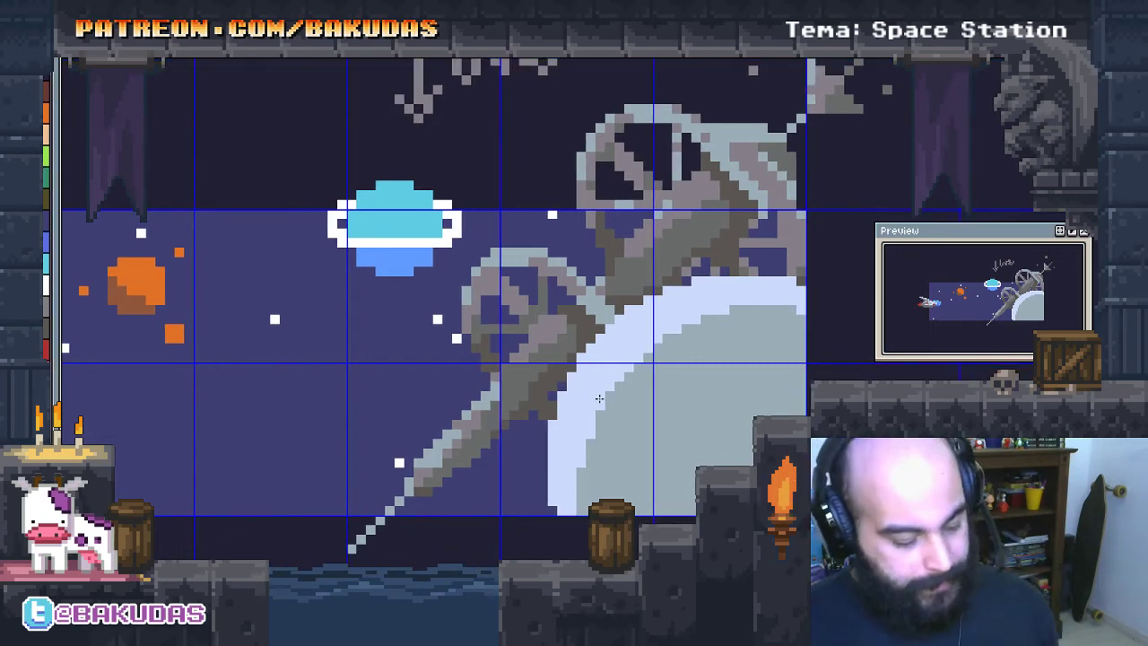
Fill the planet's interior teal-green and its rim bright green
key("Delete")
key("ctrl+z")
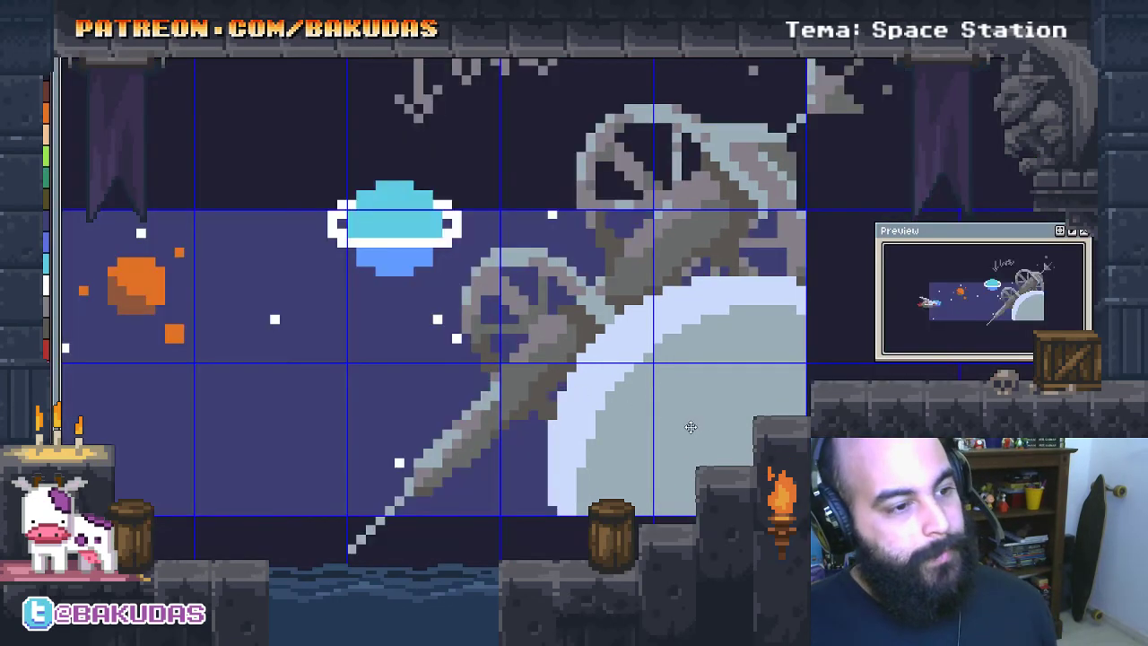
left_click(685, 426)
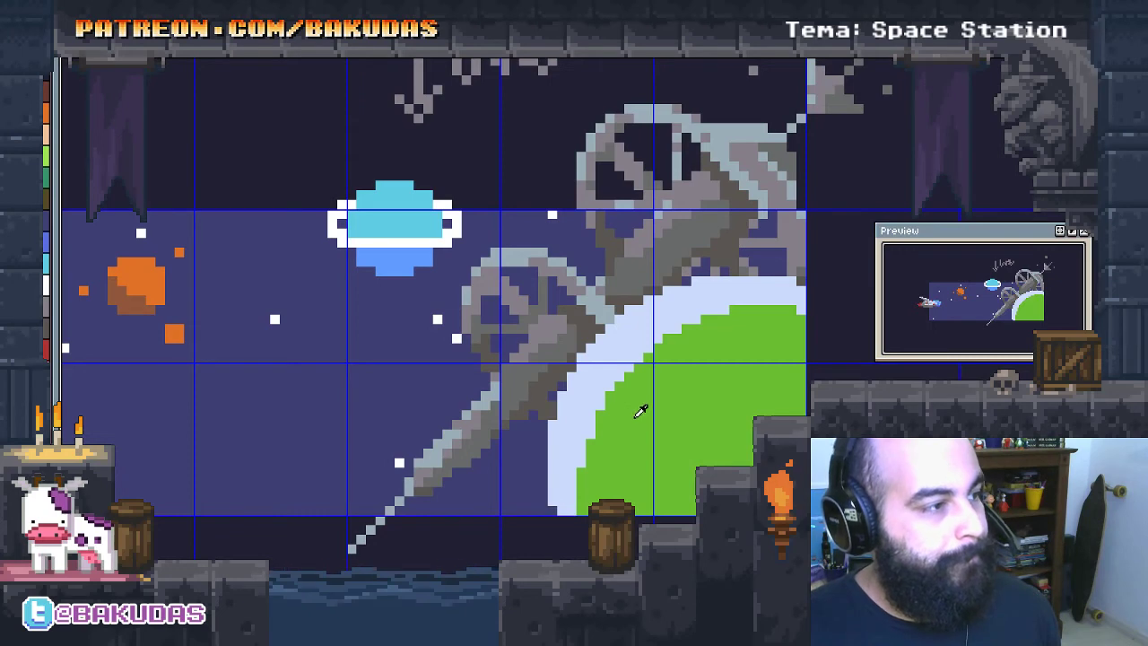
left_click(679, 438)
left_click(617, 378)
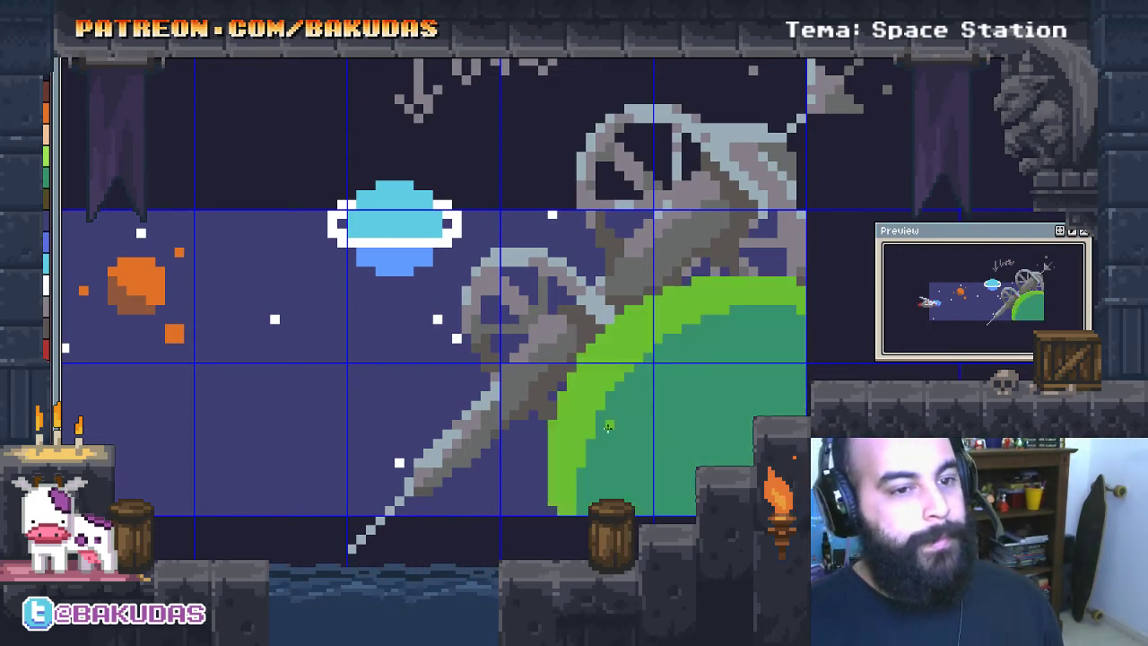
Select the planet's teal interior with the Magic Wand
scroll(679, 416, "up", 1)
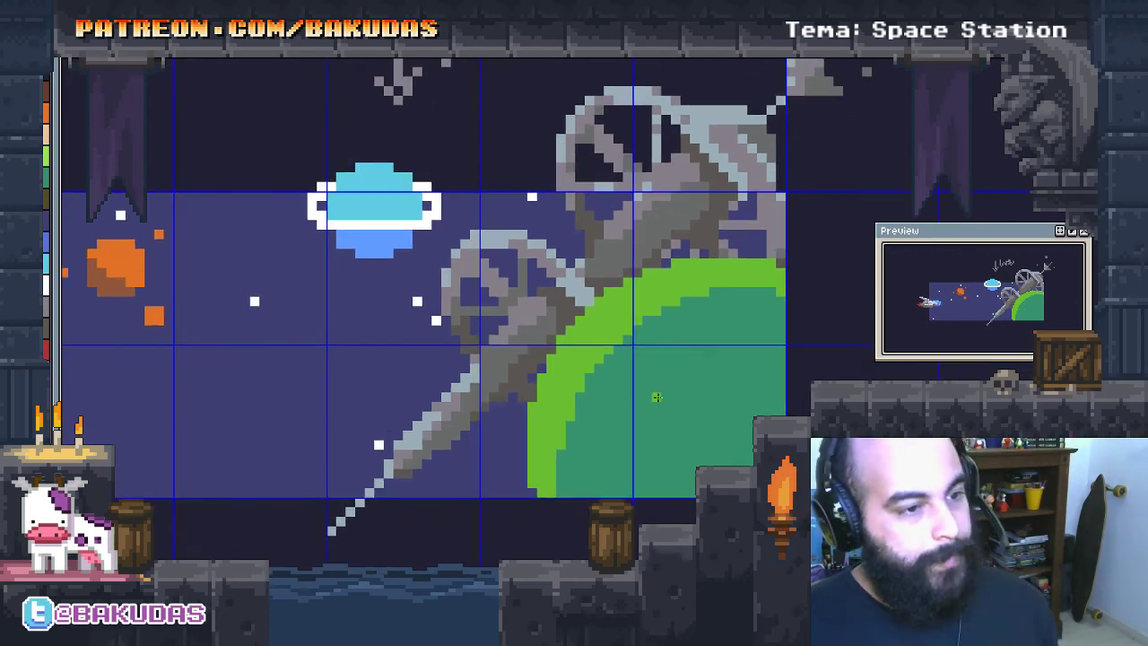
scroll(680, 416, "up", 1)
left_click_drag(655, 397, 620, 231)
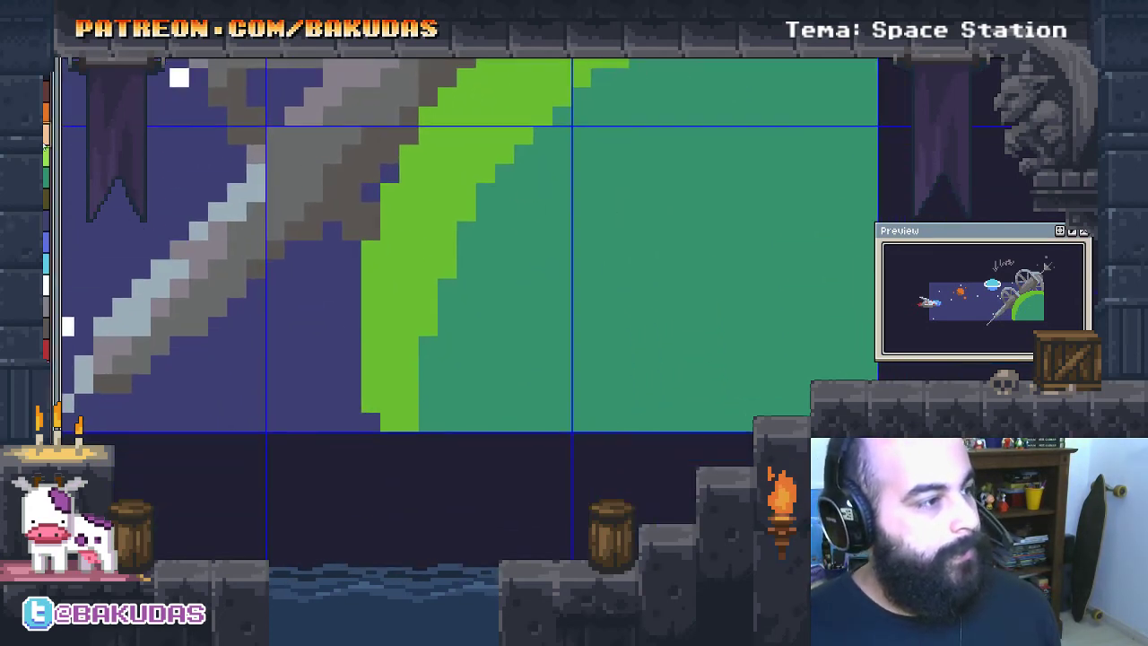
scroll(612, 364, "down", 1)
scroll(612, 364, "up", 1)
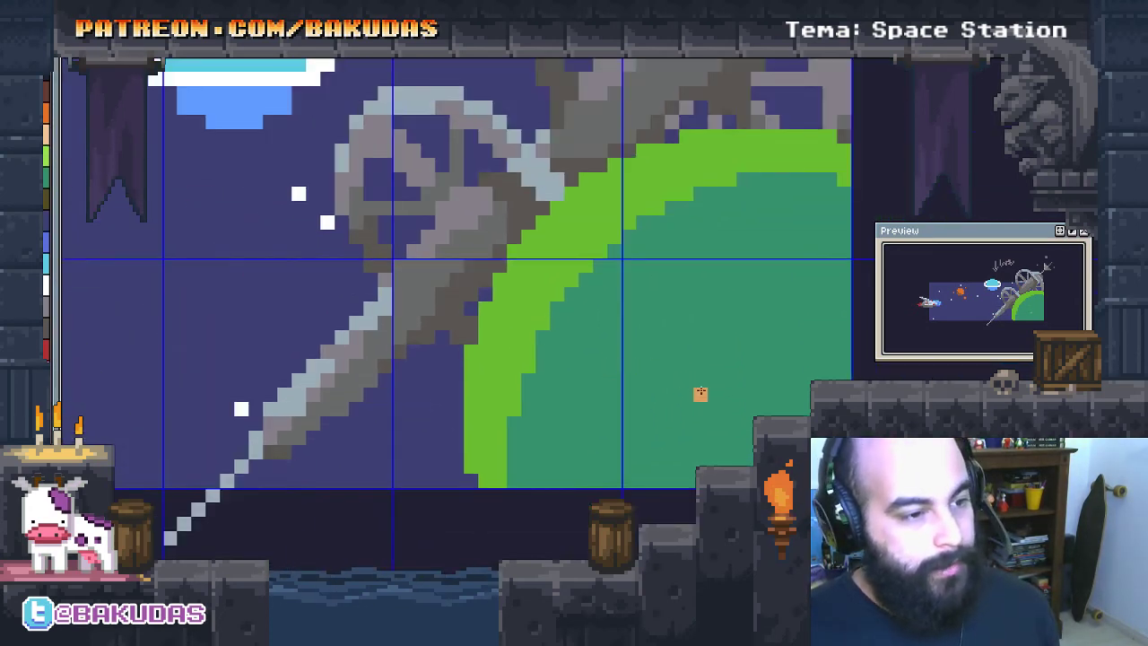
left_click(700, 380)
Paint orange land along the planet's right edge, bottom-left and upper-left coast
scroll(717, 412, "down", 1)
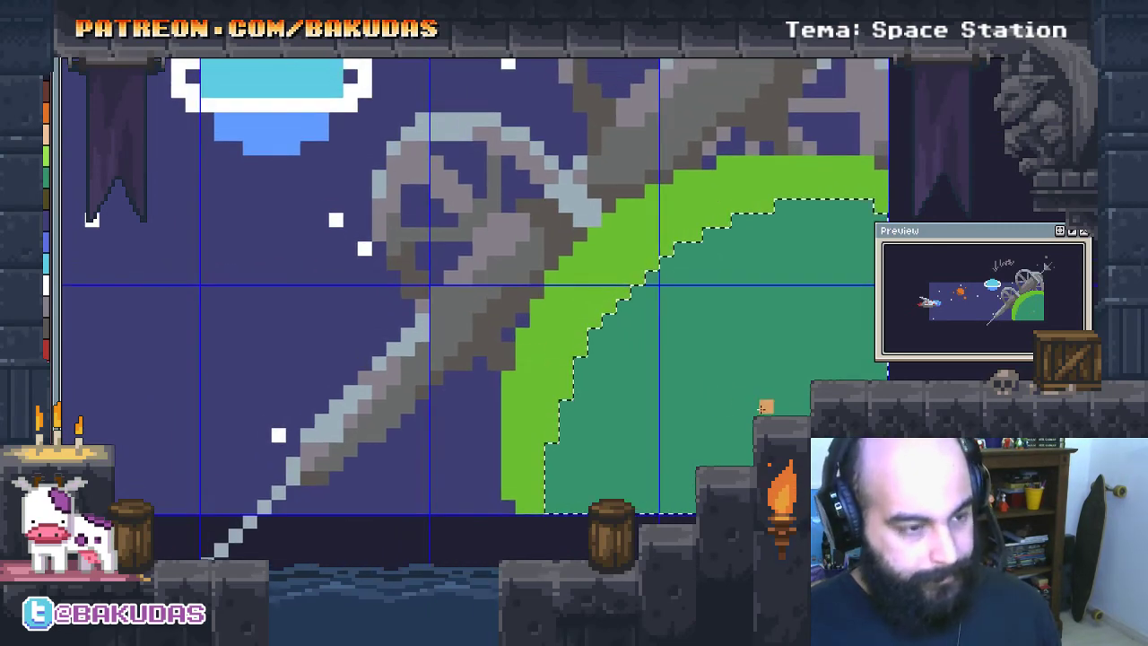
scroll(736, 453, "up", 1)
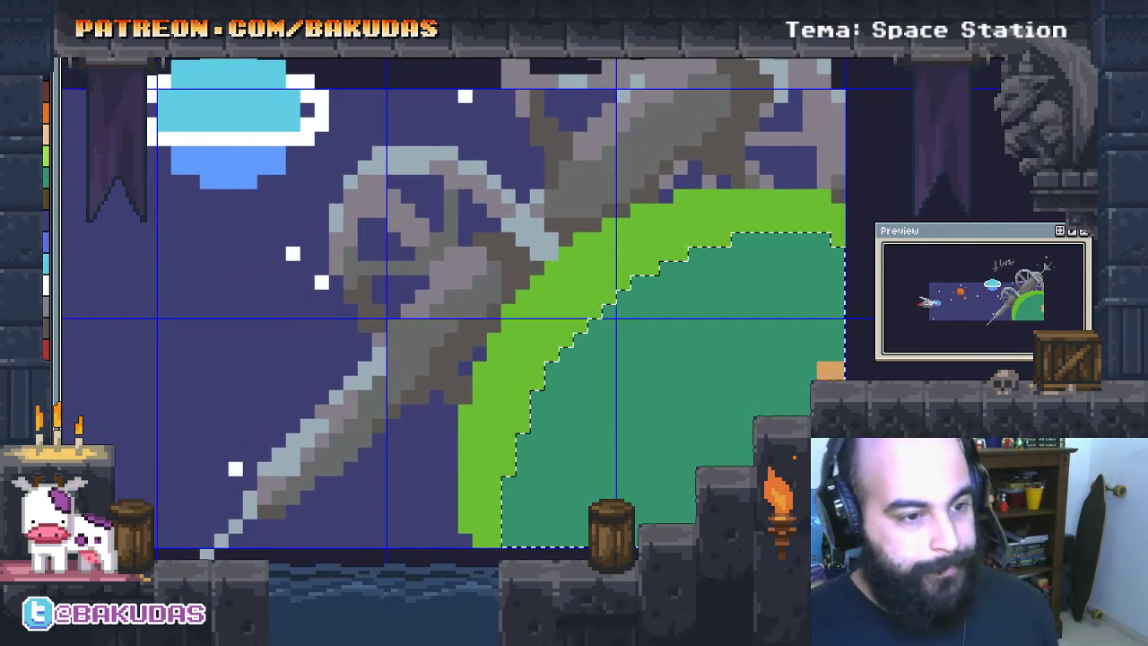
mouse_move(830, 369)
left_mouse_down()
mouse_move(836, 302)
mouse_move(781, 334)
left_mouse_up()
left_click_drag(530, 538, 549, 538)
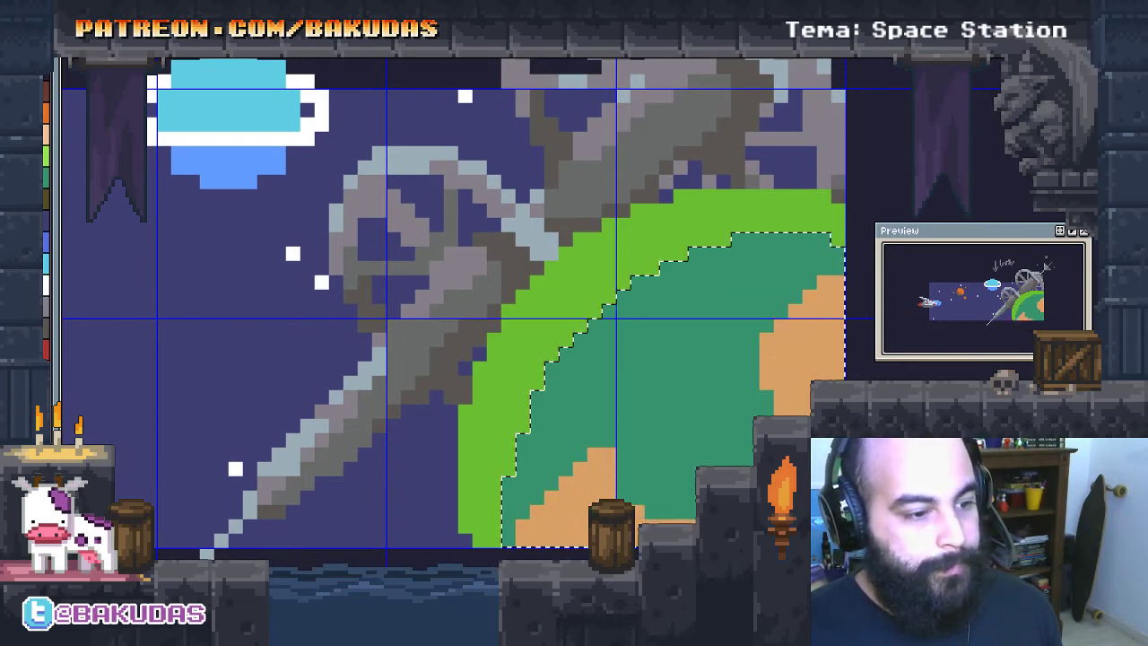
left_click_drag(623, 468, 669, 515)
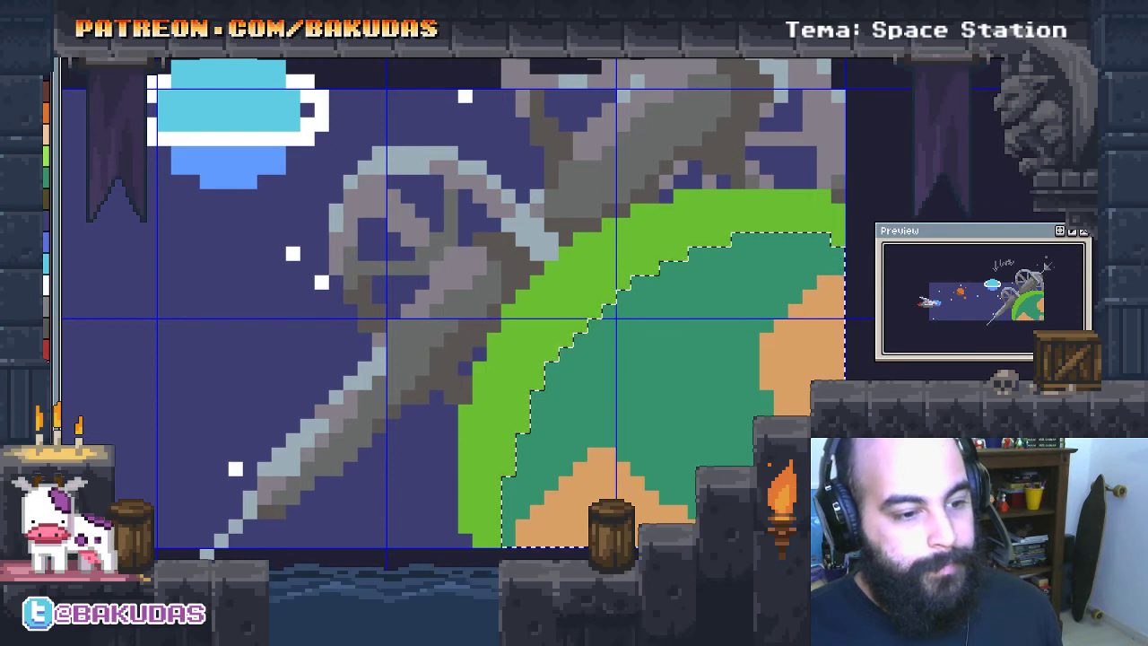
left_click_drag(581, 354, 565, 386)
left_click_drag(617, 332, 659, 296)
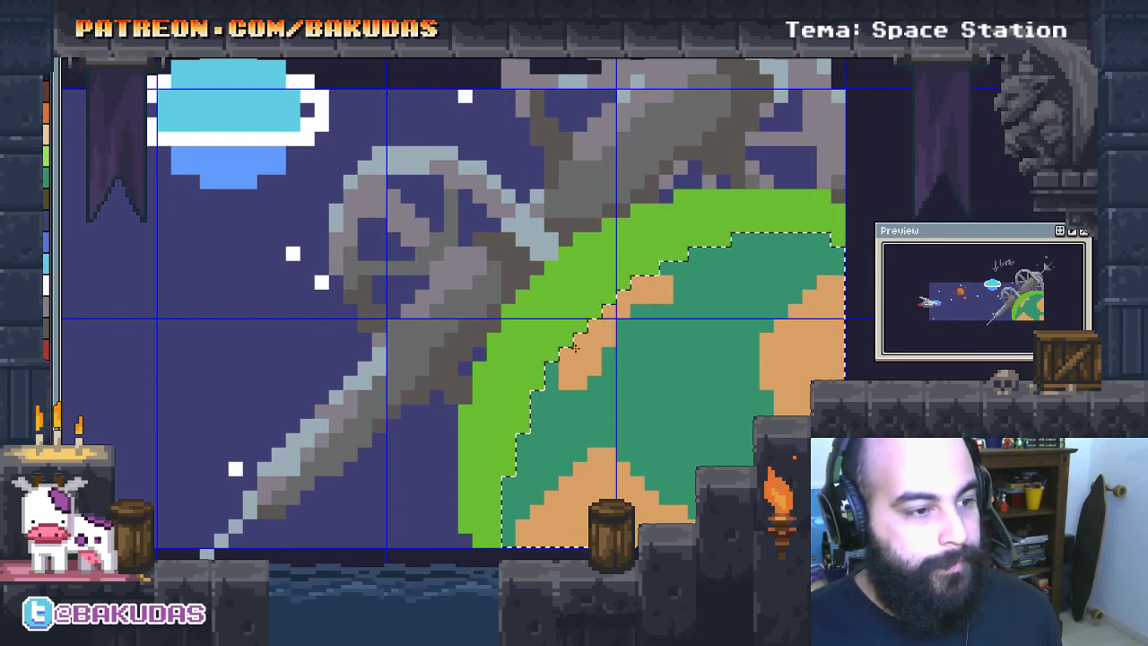
left_click_drag(573, 394, 624, 350)
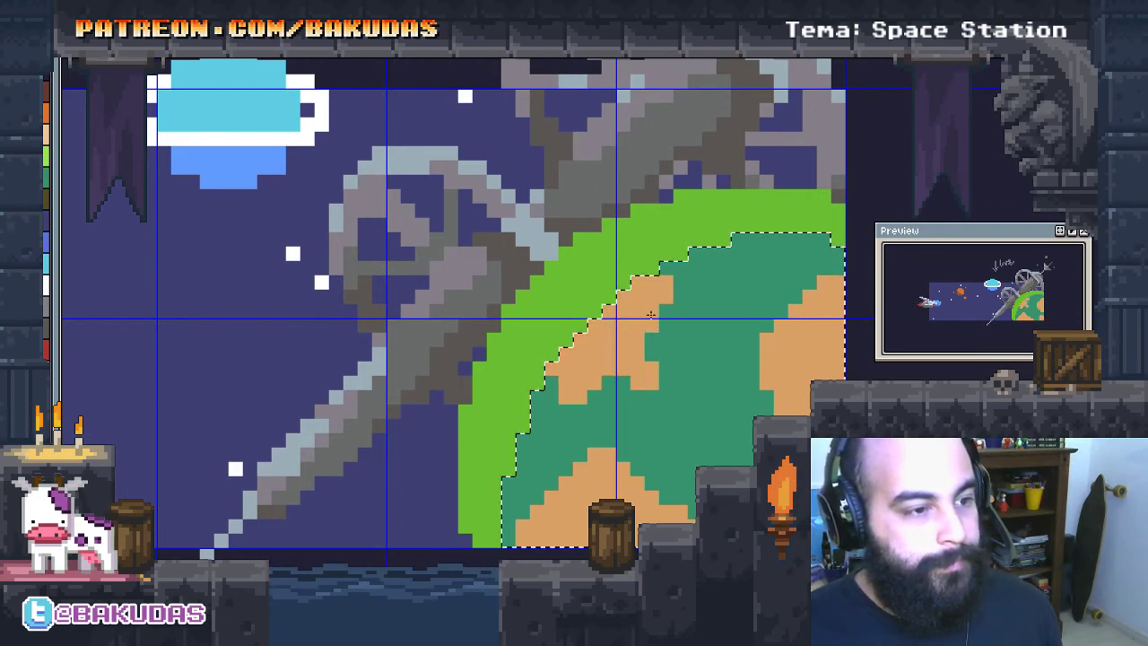
Spread light peach highlights over the orange land, covering the green land edges
scroll(566, 324, "up", 1)
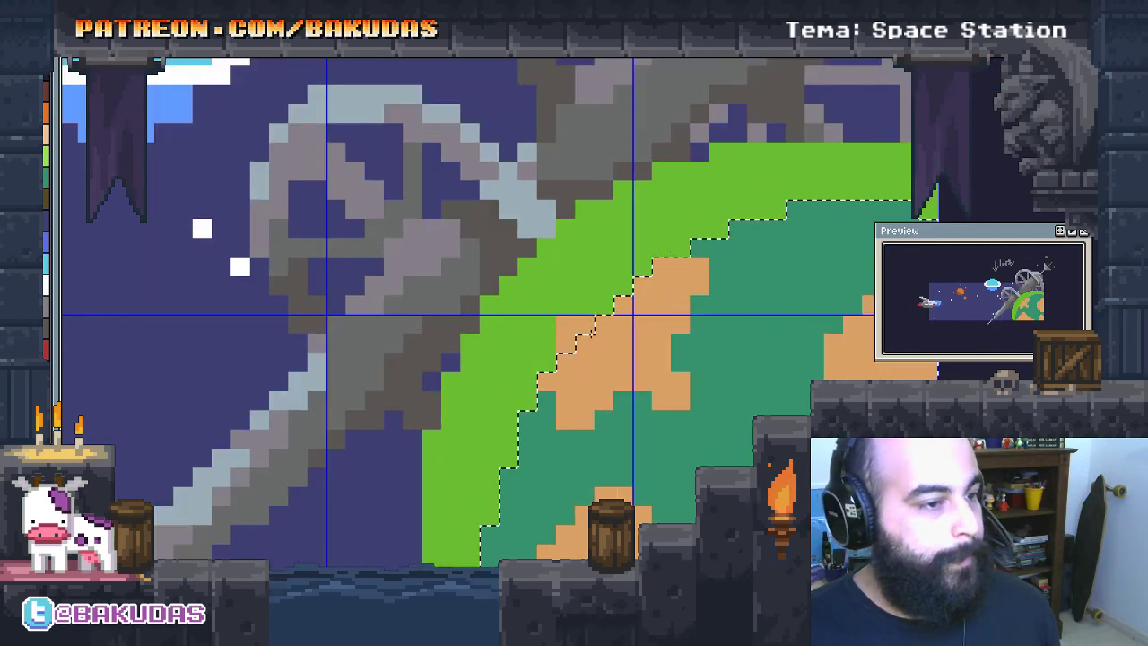
left_click(546, 322)
key("ctrl+z")
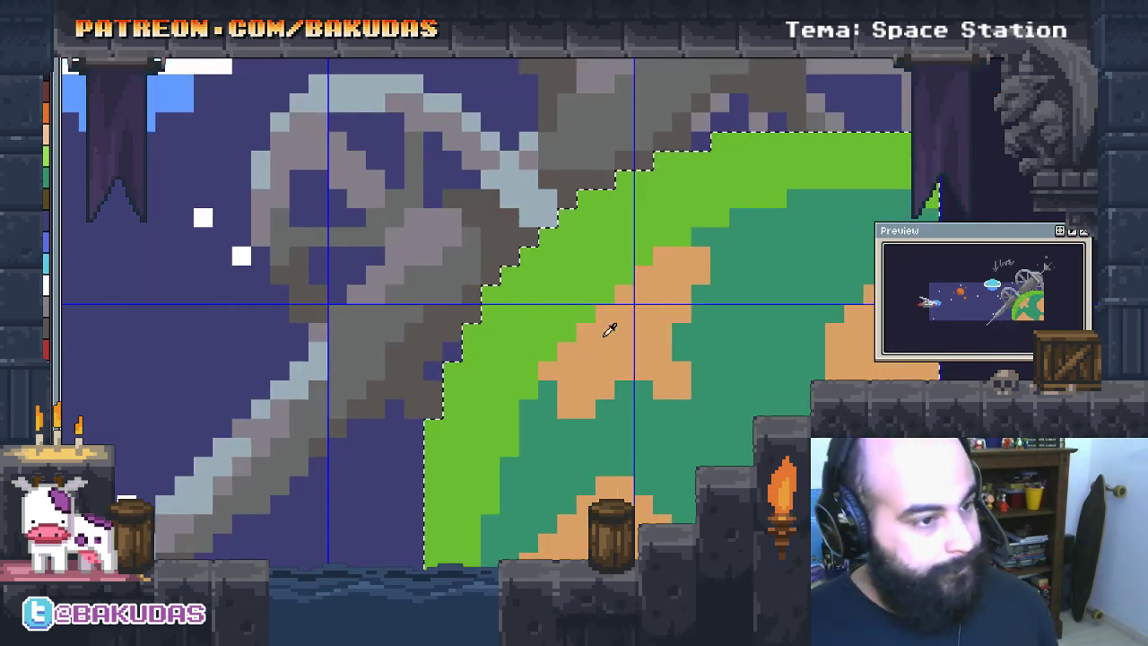
left_click_drag(538, 327, 506, 372)
left_click_drag(569, 309, 525, 359)
mouse_move(664, 215)
left_mouse_down()
mouse_move(565, 313)
mouse_move(545, 381)
left_mouse_up()
left_click_drag(619, 269, 583, 331)
left_click_drag(619, 197, 529, 260)
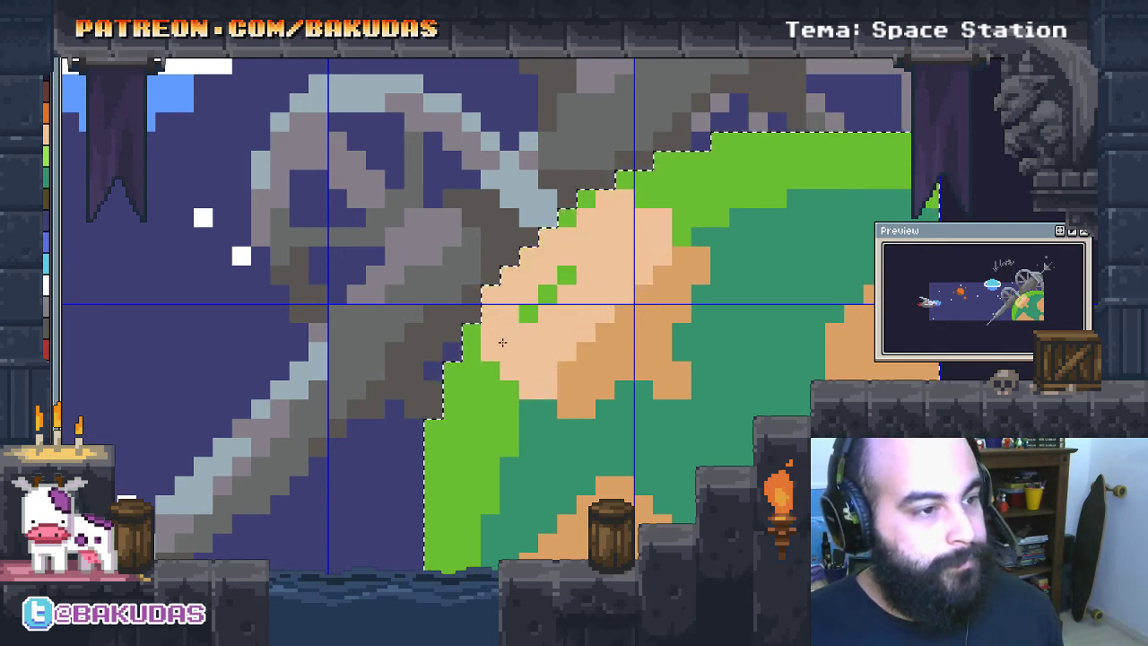
mouse_move(489, 305)
left_mouse_down()
mouse_move(527, 303)
mouse_move(471, 332)
left_mouse_up()
left_click_drag(493, 376, 449, 408)
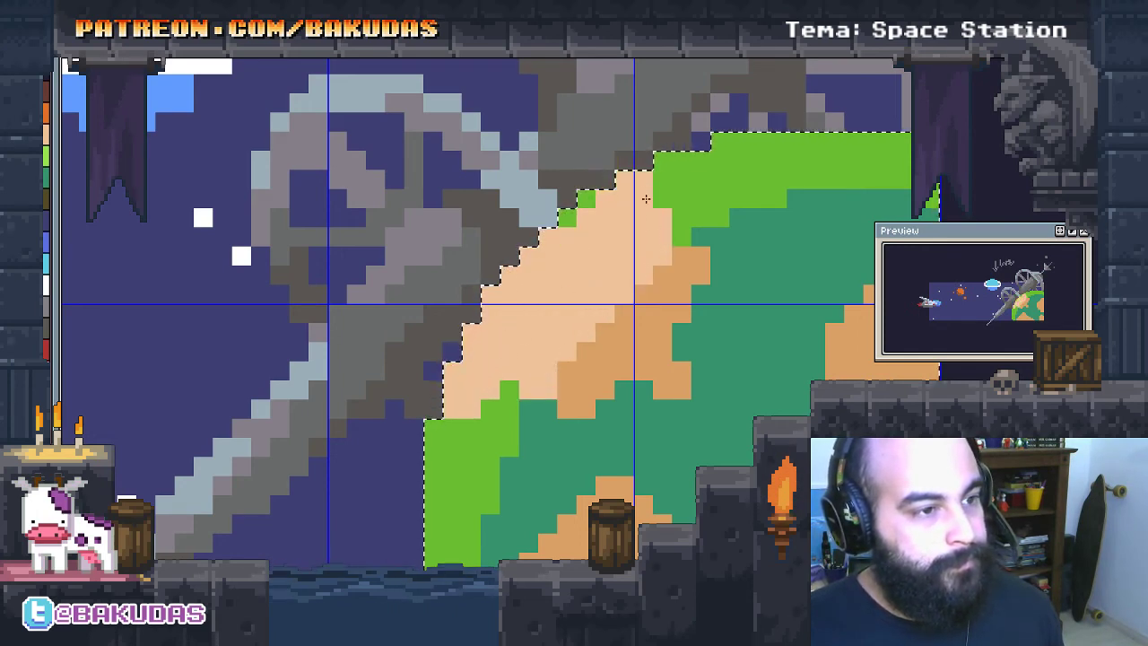
mouse_move(618, 190)
left_mouse_down()
mouse_move(588, 222)
mouse_move(657, 175)
left_mouse_up()
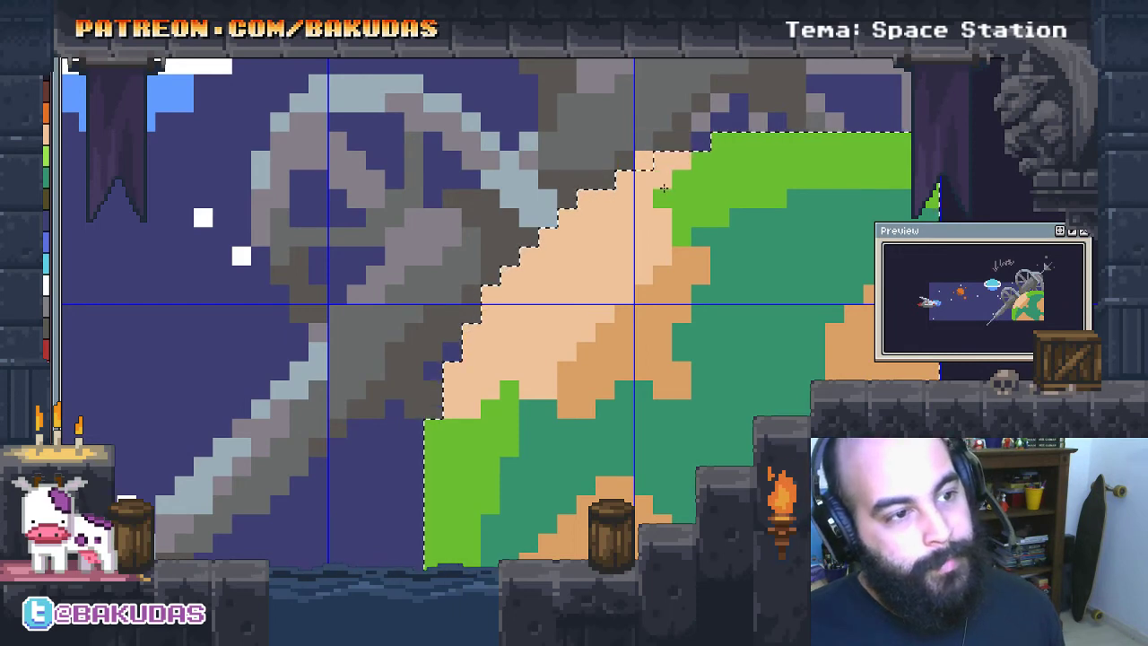
Extend darker orange into the green and refine the peach-orange boundary on the planet's right
mouse_move(629, 321)
left_mouse_down()
mouse_move(416, 333)
mouse_move(394, 269)
mouse_move(349, 419)
left_mouse_up()
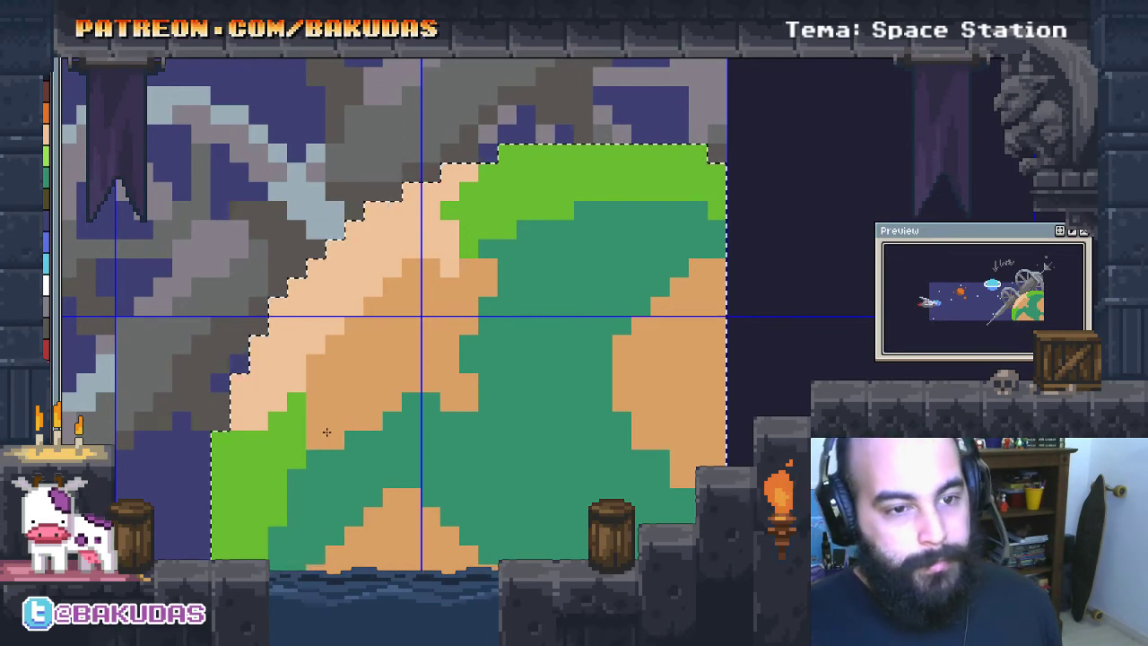
scroll(327, 432, "up", 3)
scroll(435, 334, "right", 3)
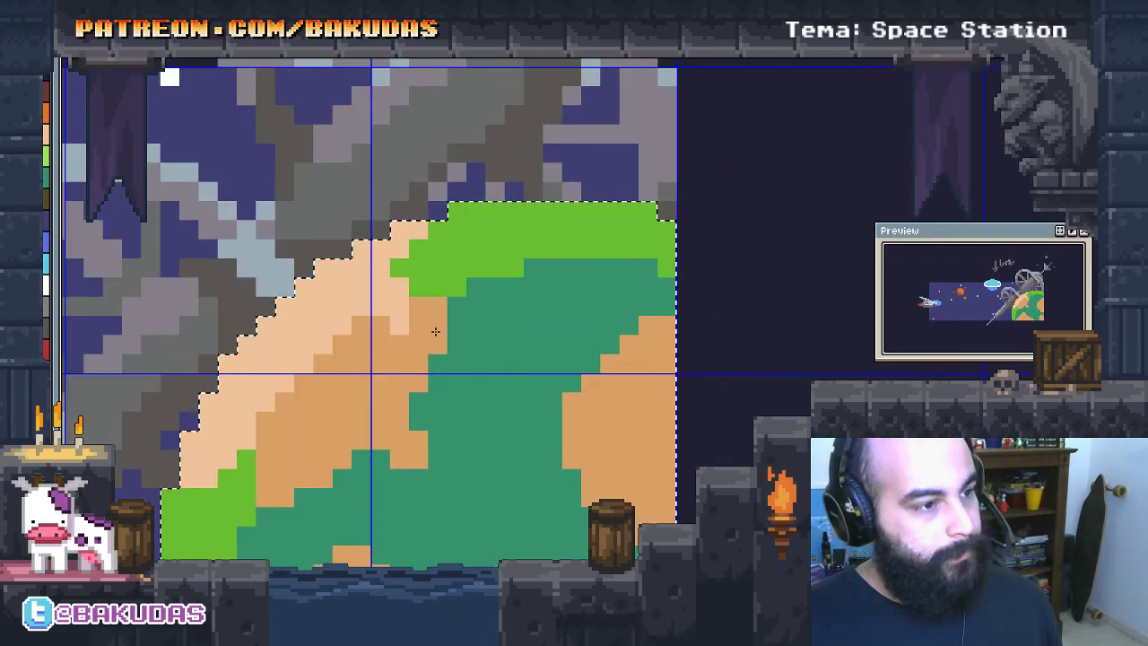
mouse_move(434, 332)
left_mouse_down()
mouse_move(399, 269)
mouse_move(443, 249)
mouse_move(475, 190)
mouse_move(499, 213)
mouse_move(429, 278)
left_mouse_up()
left_click(392, 276)
key("ctrl+z")
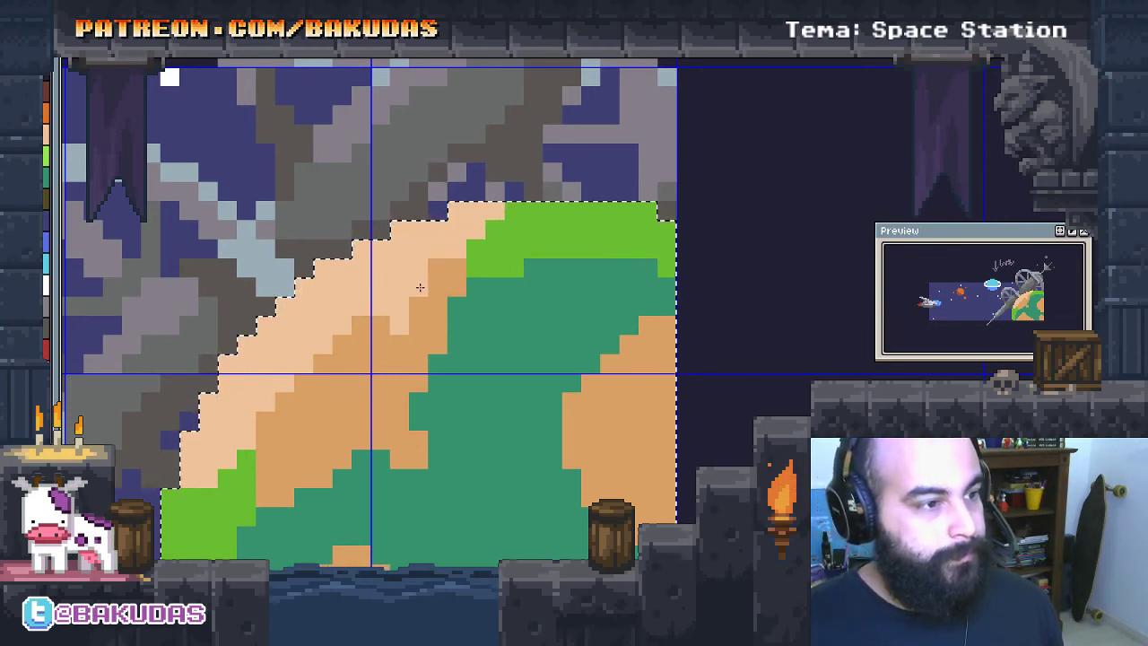
left_click(429, 335)
mouse_move(258, 474)
left_mouse_down()
mouse_move(406, 287)
mouse_move(394, 350)
mouse_move(457, 282)
mouse_move(463, 326)
left_mouse_up()
Paint peach-tan over the lower-middle and right-side land, redoing one undone stroke
scroll(463, 325, "down", 2)
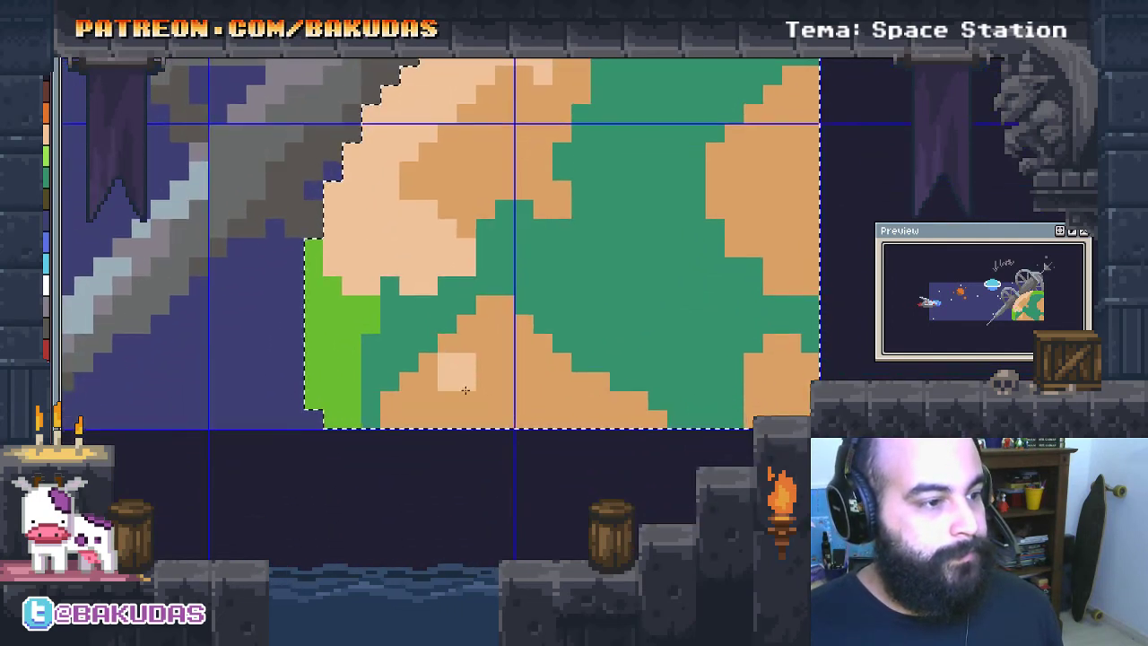
mouse_move(439, 395)
left_mouse_down()
mouse_move(511, 367)
mouse_move(556, 413)
mouse_move(585, 344)
mouse_move(596, 377)
mouse_move(619, 381)
mouse_move(641, 412)
mouse_move(785, 403)
mouse_move(689, 469)
left_mouse_up()
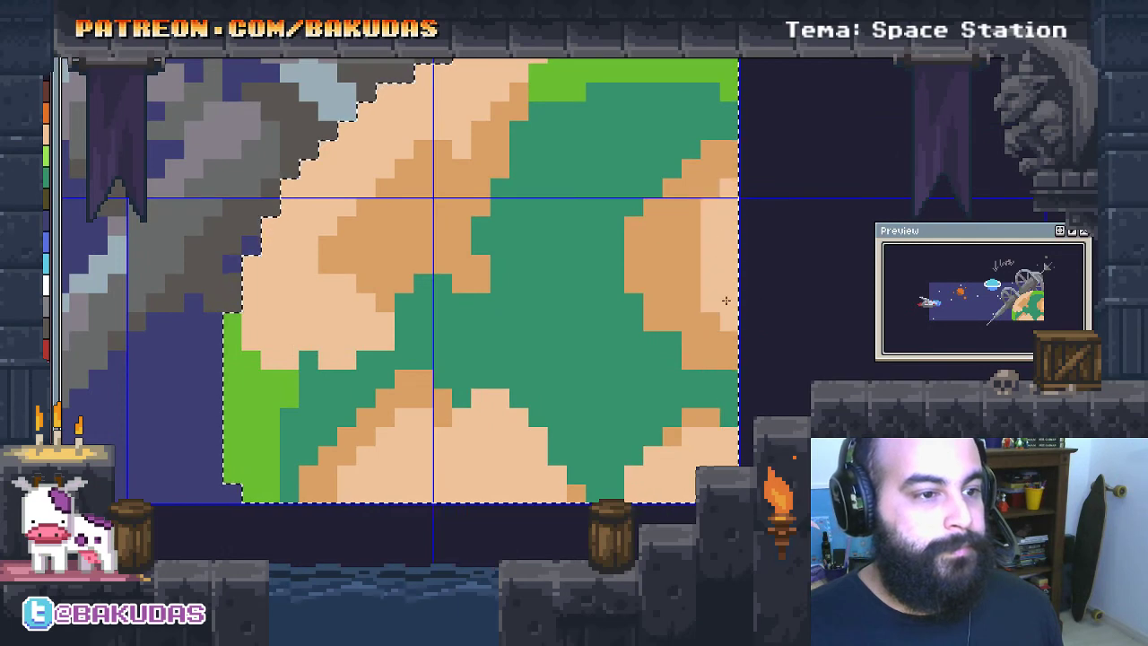
mouse_move(725, 300)
left_mouse_down()
mouse_move(695, 278)
mouse_move(645, 341)
mouse_move(731, 381)
left_mouse_up()
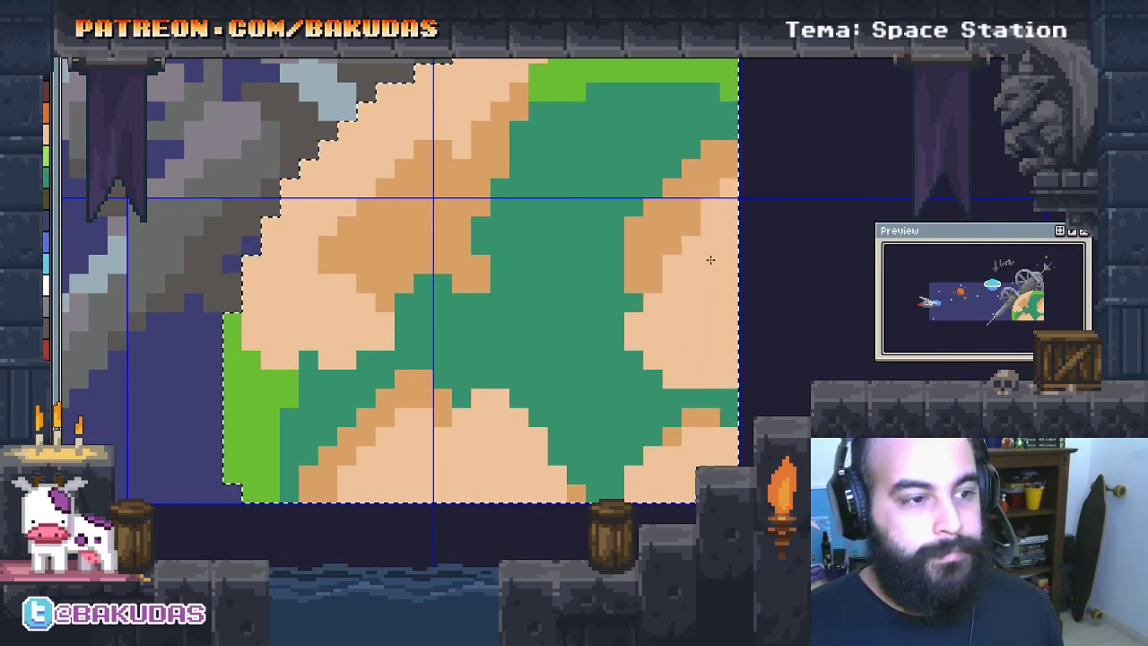
mouse_move(710, 259)
left_mouse_down()
mouse_move(661, 277)
mouse_move(648, 295)
mouse_move(702, 256)
mouse_move(621, 293)
mouse_move(622, 264)
left_mouse_up()
key("ctrl+z")
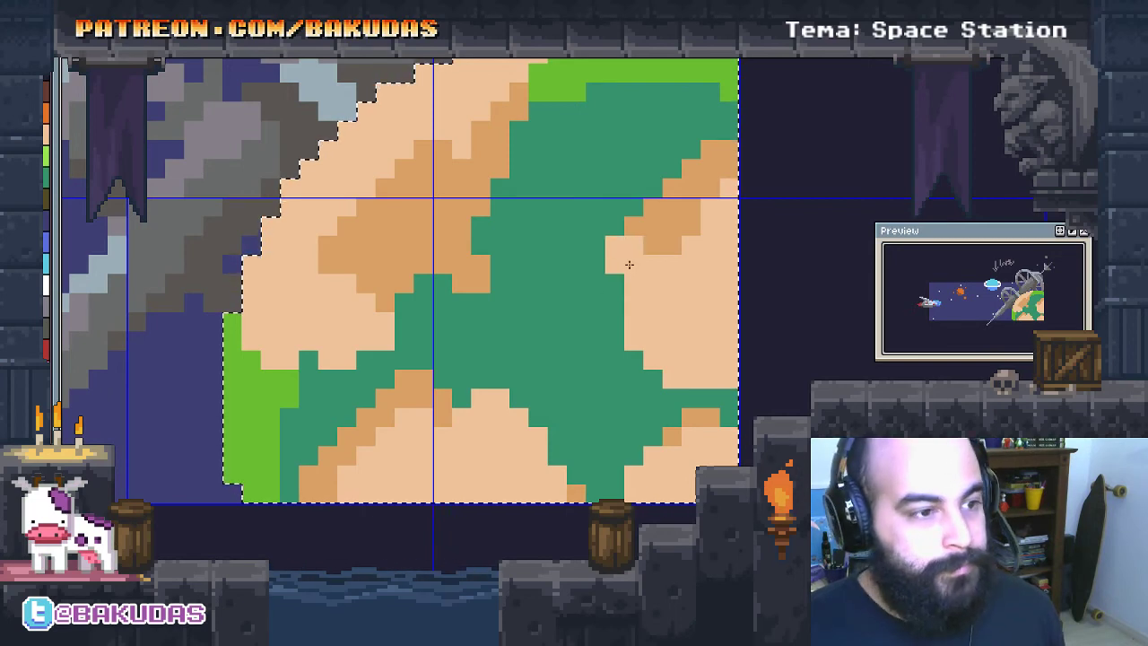
left_click_drag(703, 282, 723, 285)
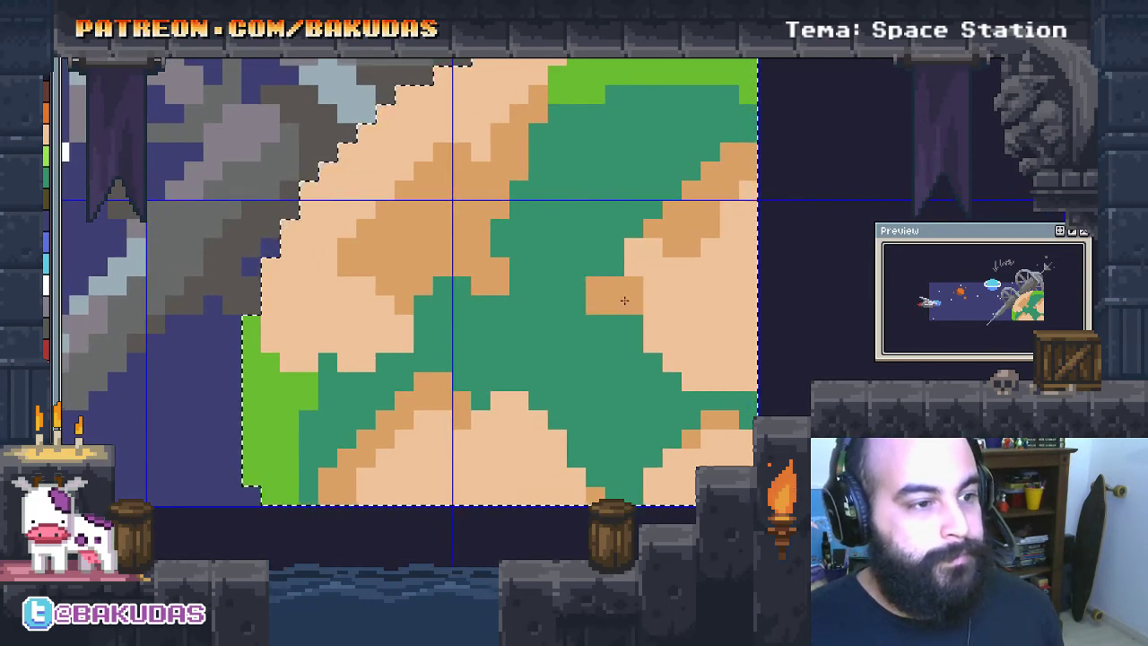
mouse_move(625, 300)
left_mouse_down()
mouse_move(652, 381)
mouse_move(768, 404)
left_mouse_up()
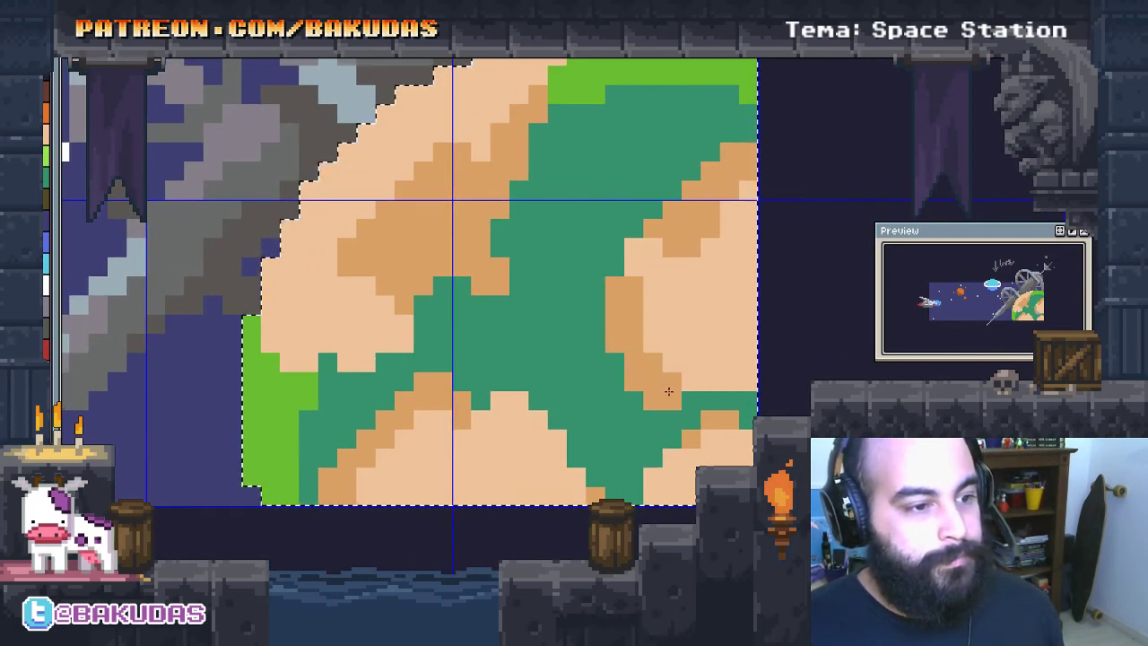
mouse_move(683, 423)
left_mouse_down()
mouse_move(642, 457)
mouse_move(546, 399)
mouse_move(486, 396)
mouse_move(534, 394)
mouse_move(498, 401)
left_mouse_up()
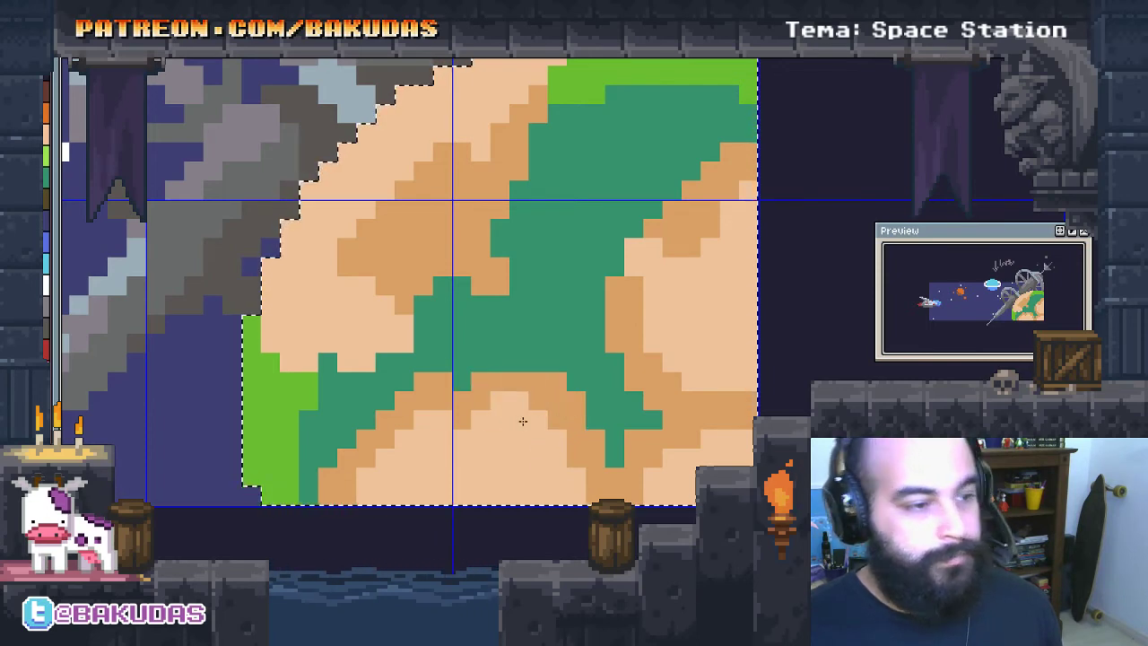
Extend the tan land into the left green strip, covering leftover green bits and the top-left corner
left_click_drag(535, 439, 602, 431)
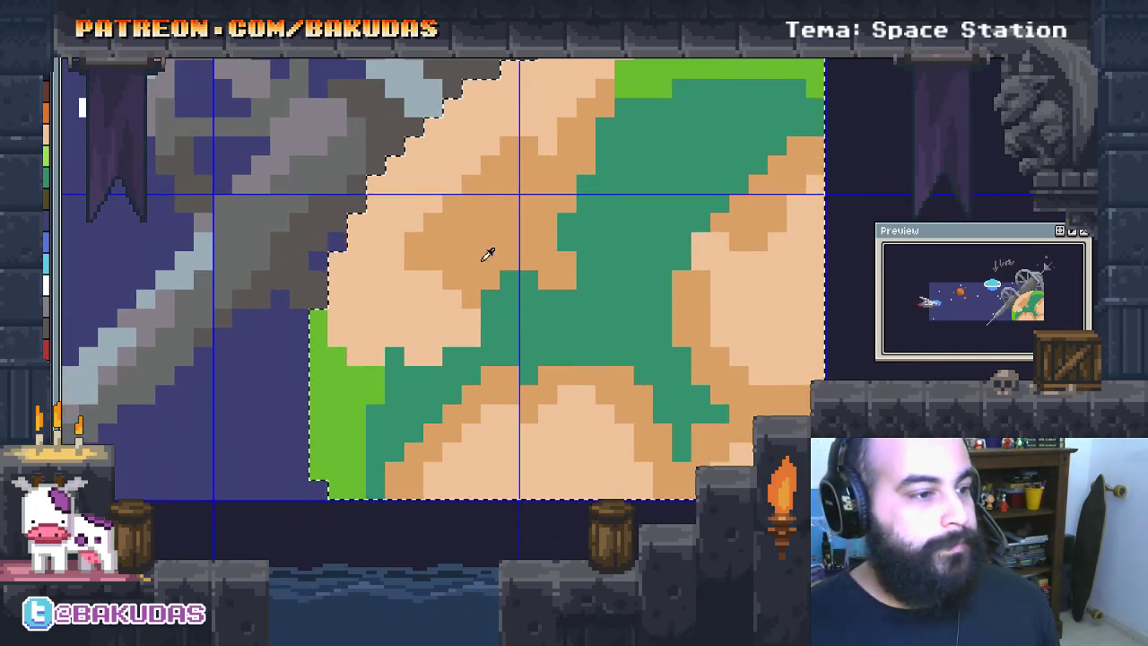
left_click_drag(461, 376, 488, 313)
left_click_drag(490, 309, 491, 291)
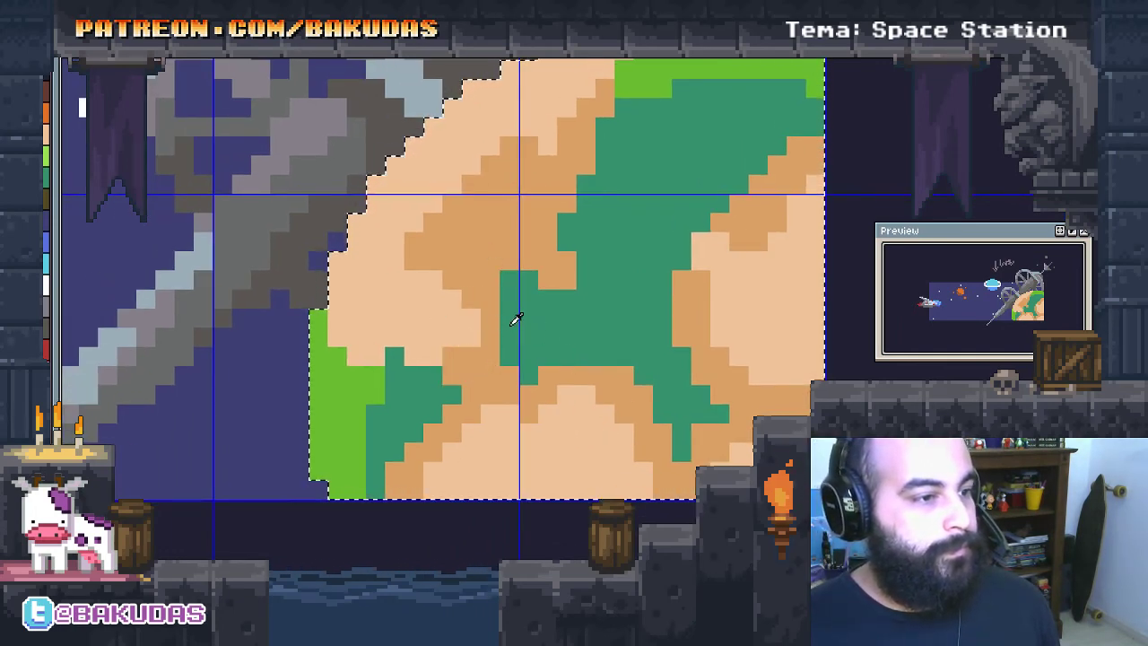
left_click(453, 375)
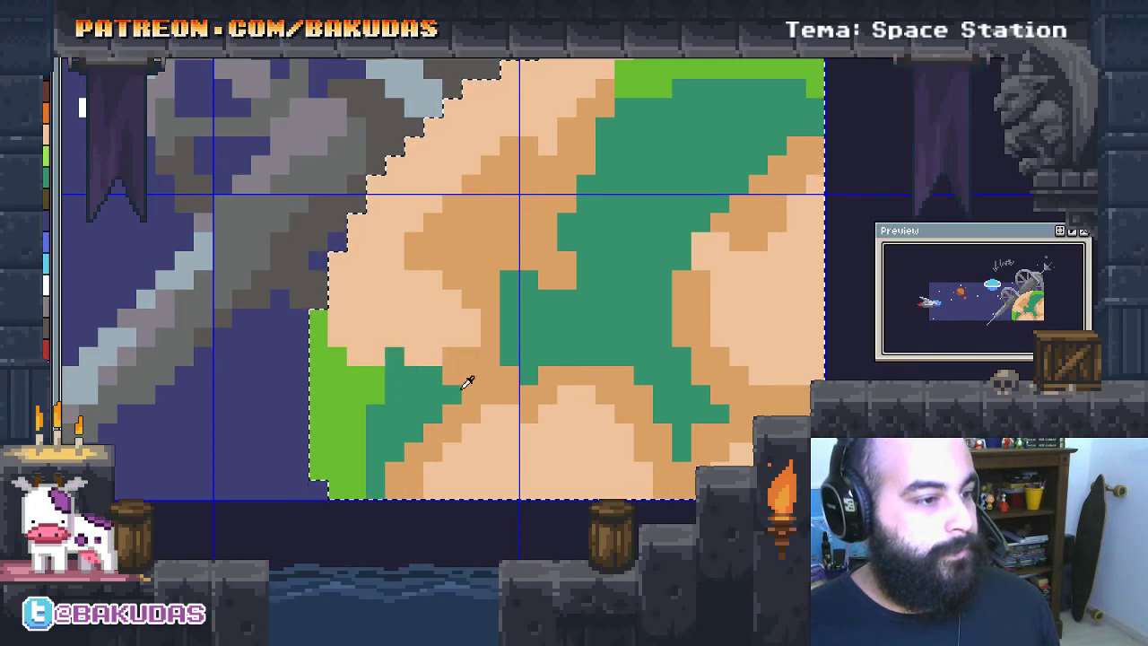
mouse_move(466, 383)
left_mouse_down()
mouse_move(408, 385)
mouse_move(457, 395)
mouse_move(402, 394)
left_mouse_up()
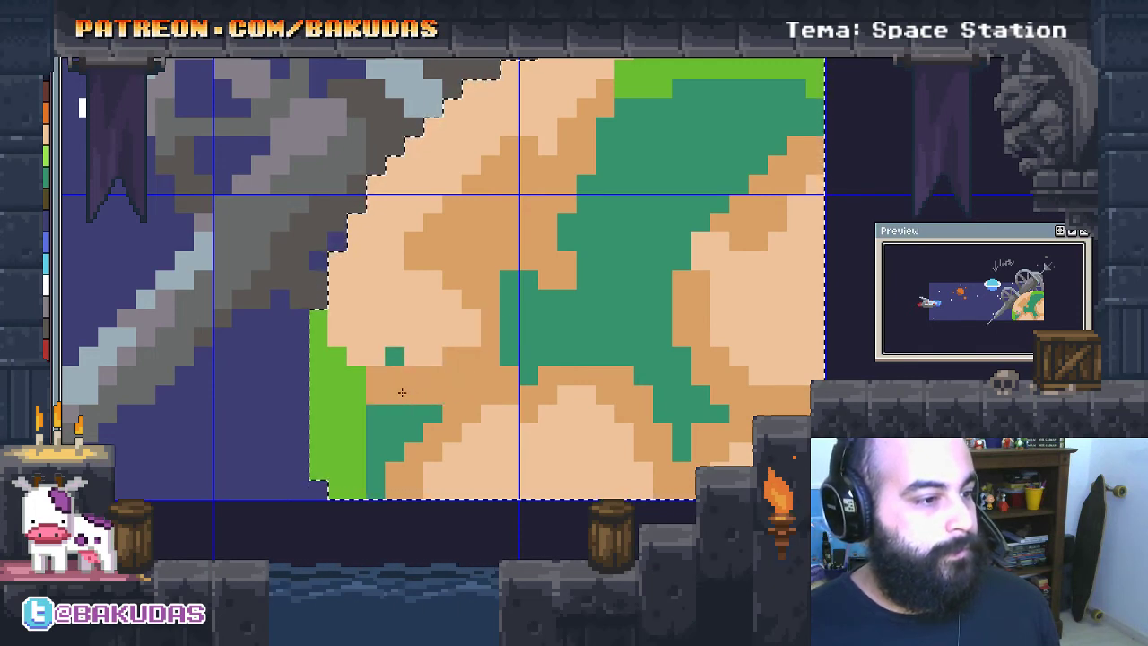
left_click(395, 356)
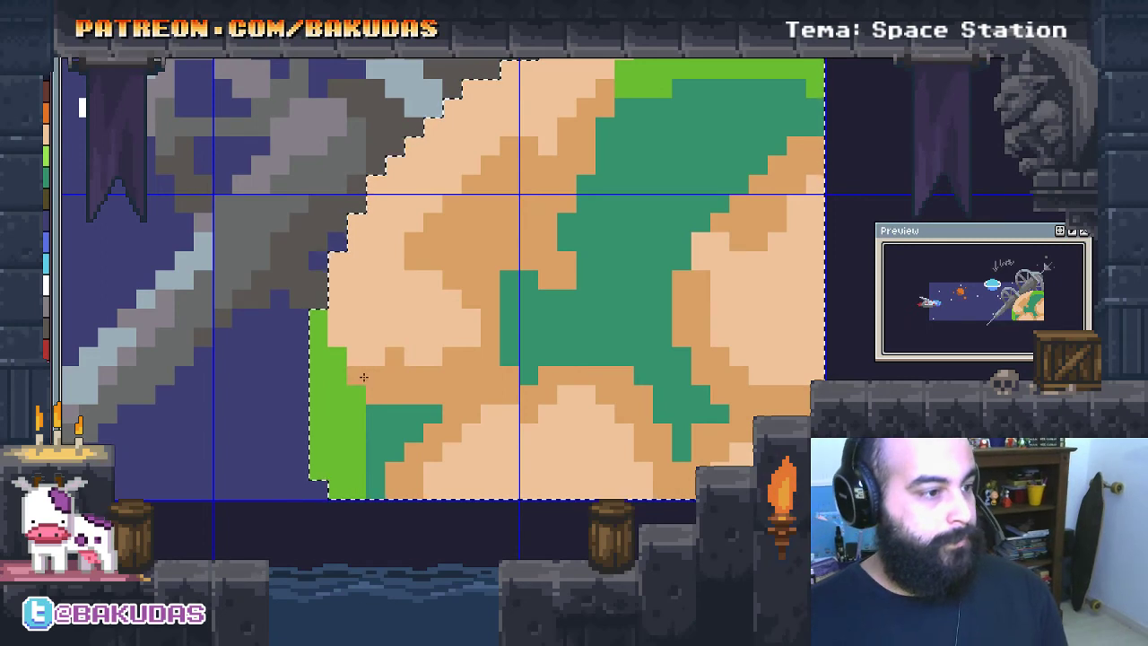
mouse_move(361, 376)
left_mouse_down()
mouse_move(343, 371)
mouse_move(318, 316)
left_mouse_up()
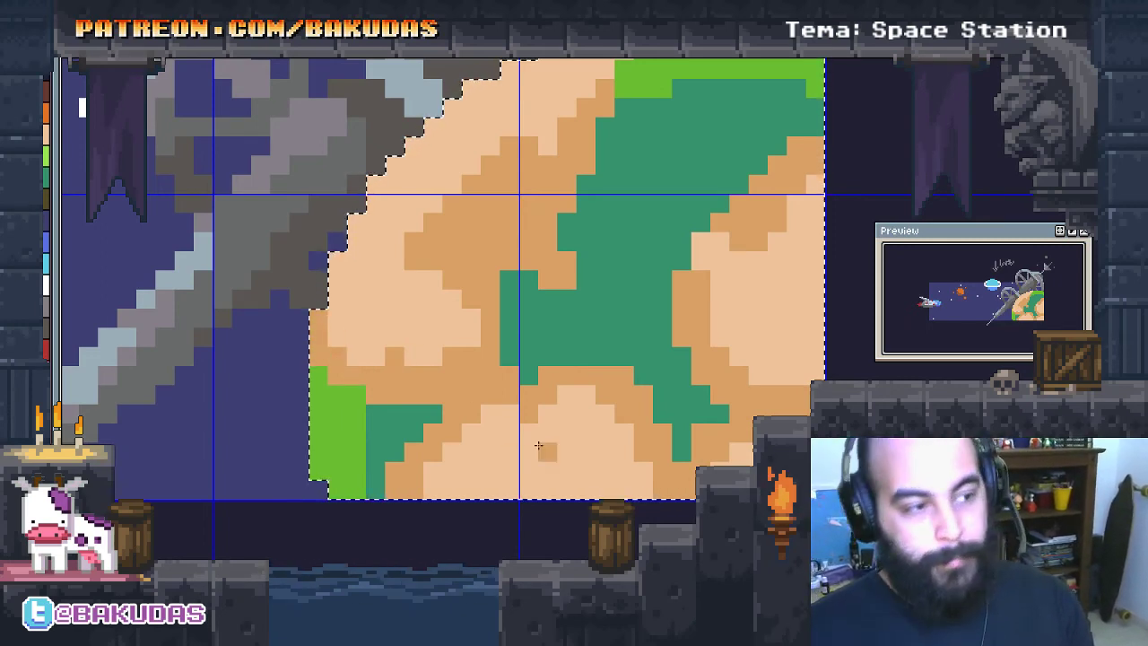
left_click(566, 433)
scroll(570, 439, "right", 3)
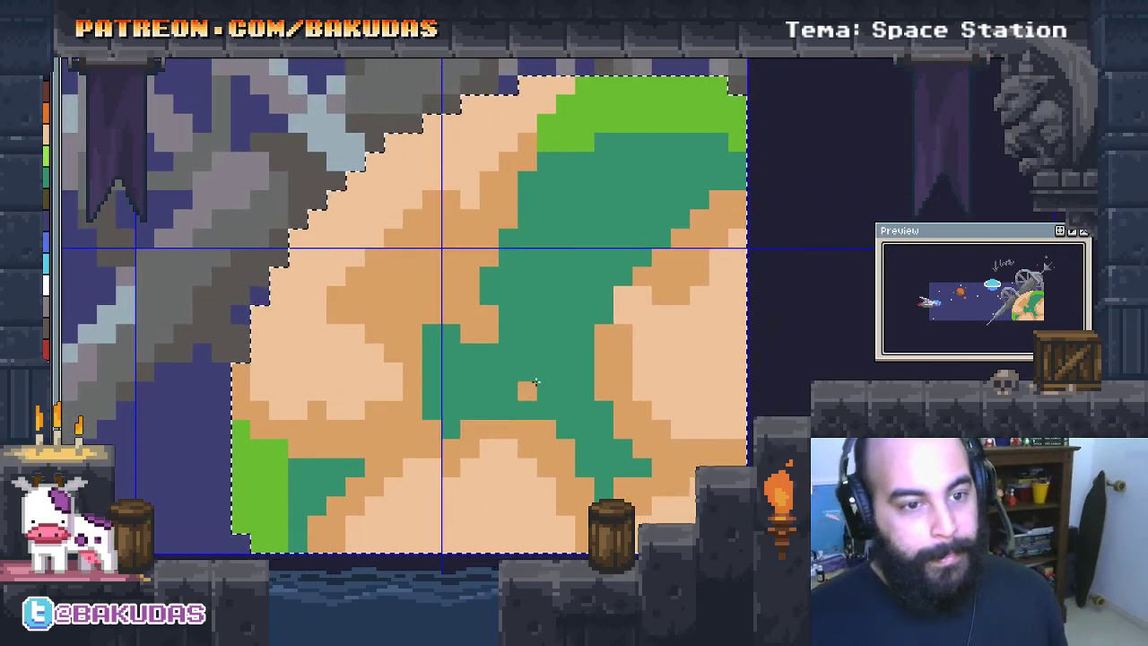
scroll(510, 455, "up", 5)
key("ctrl+z")
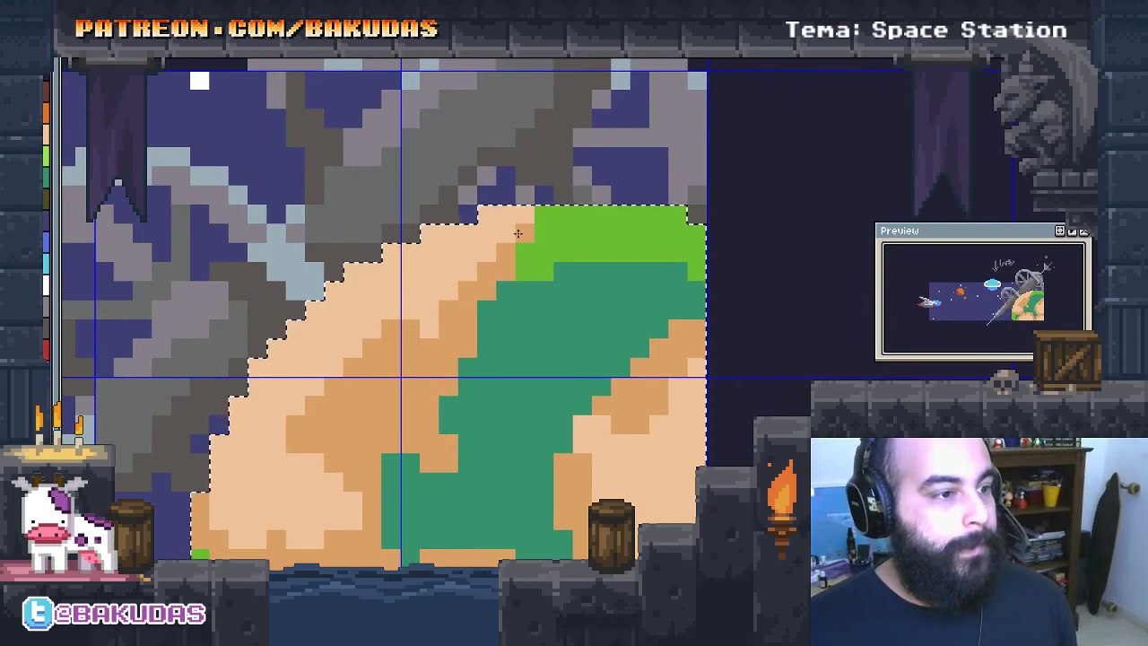
left_click_drag(525, 232, 539, 220)
Start a light-green coastline along the upper-left edge of the green area
scroll(525, 238, "down", 1)
scroll(524, 238, "left", 1)
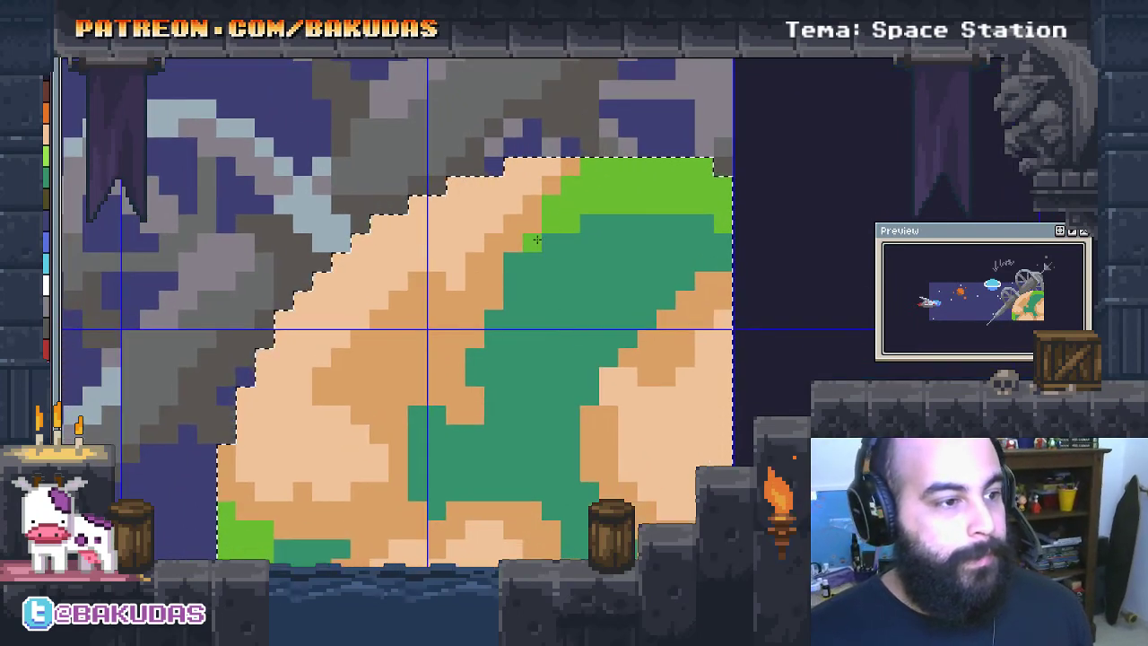
left_click_drag(512, 269, 474, 381)
left_click(494, 337)
left_click(451, 455)
Trace lime coastline along the teal continent's left, lower, right and upper edges, then recentre the planet
scroll(448, 458, "down", 3)
scroll(448, 459, "left", 3)
left_click_drag(500, 284, 493, 350)
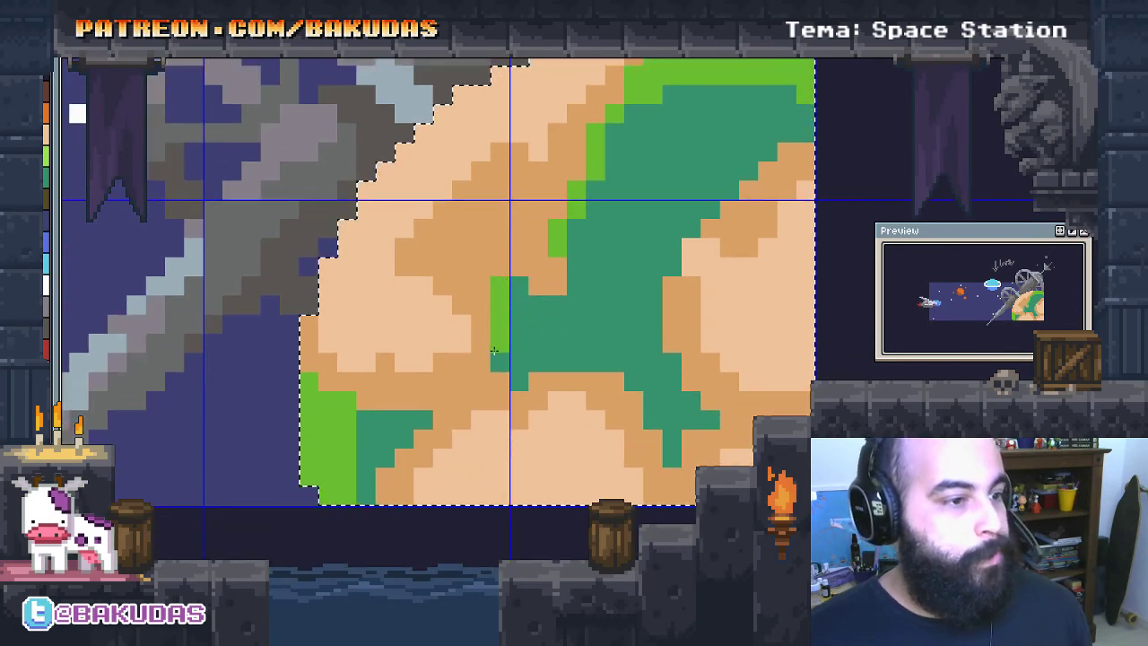
mouse_move(413, 420)
left_mouse_down()
mouse_move(366, 440)
mouse_move(355, 496)
mouse_move(385, 438)
left_mouse_up()
mouse_move(519, 363)
left_mouse_down()
mouse_move(615, 364)
mouse_move(633, 381)
mouse_move(665, 381)
mouse_move(652, 422)
mouse_move(668, 433)
left_mouse_up()
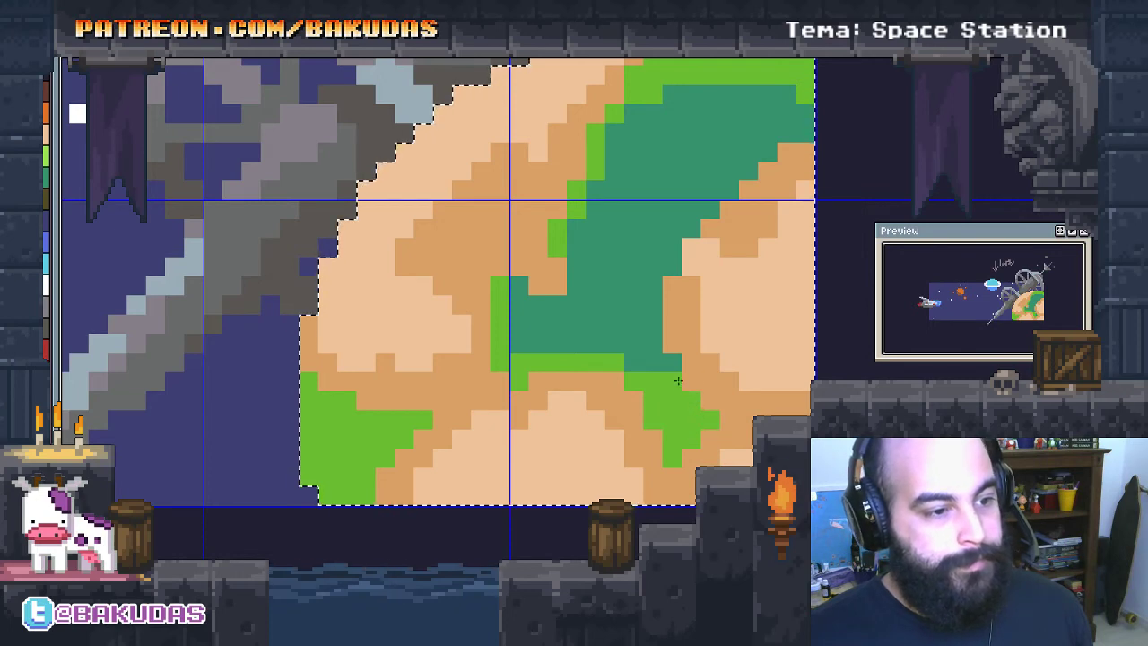
left_click_drag(639, 361, 653, 287)
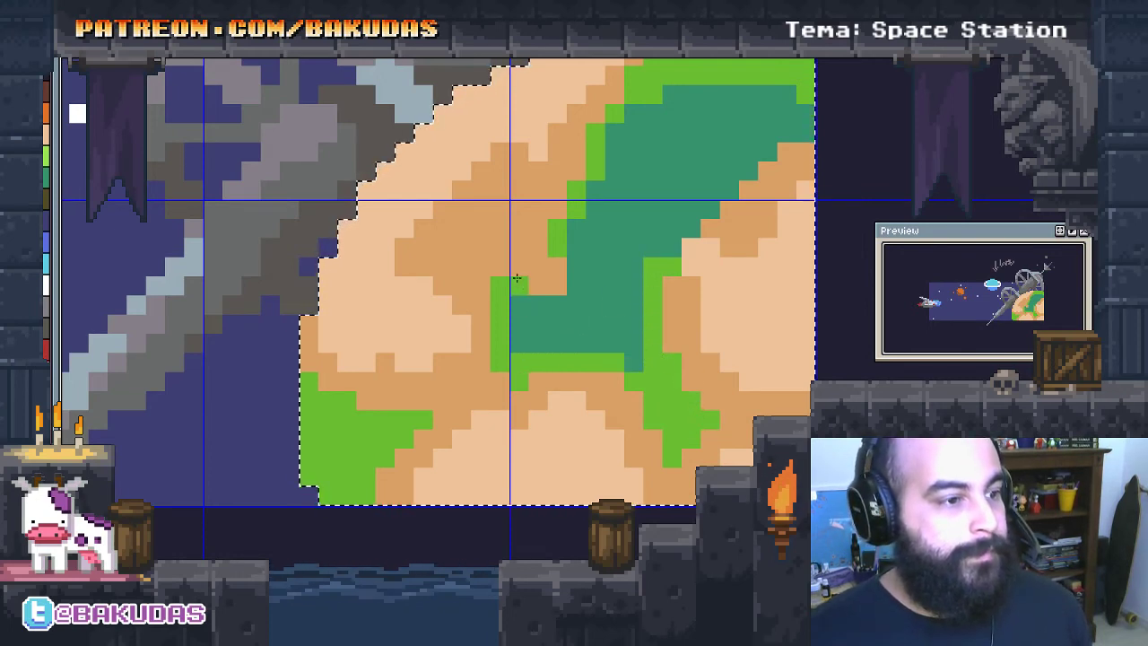
mouse_move(517, 302)
left_mouse_down()
mouse_move(561, 305)
mouse_move(596, 179)
mouse_move(641, 111)
mouse_move(782, 94)
left_mouse_up()
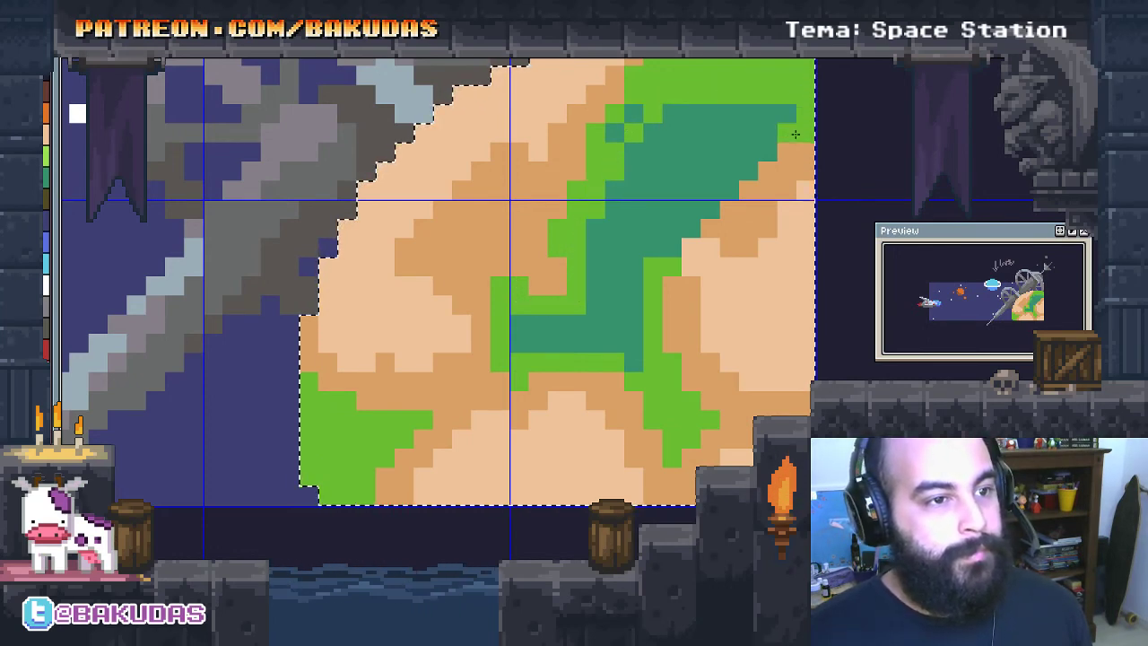
left_click_drag(756, 159, 689, 235)
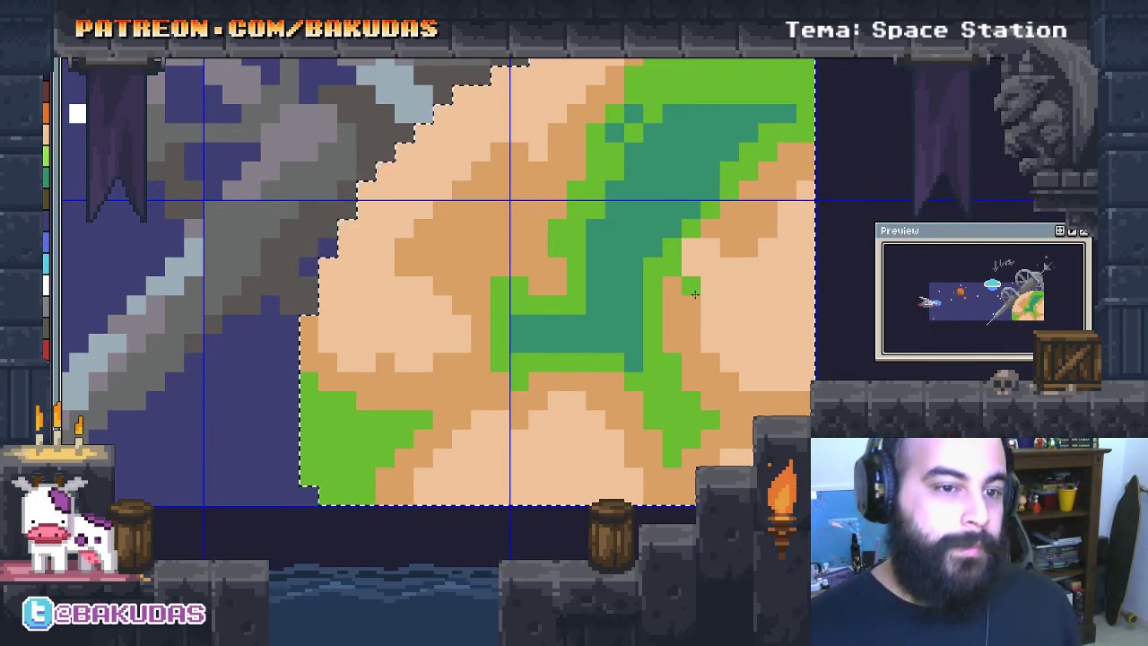
scroll(734, 288, "down", 2)
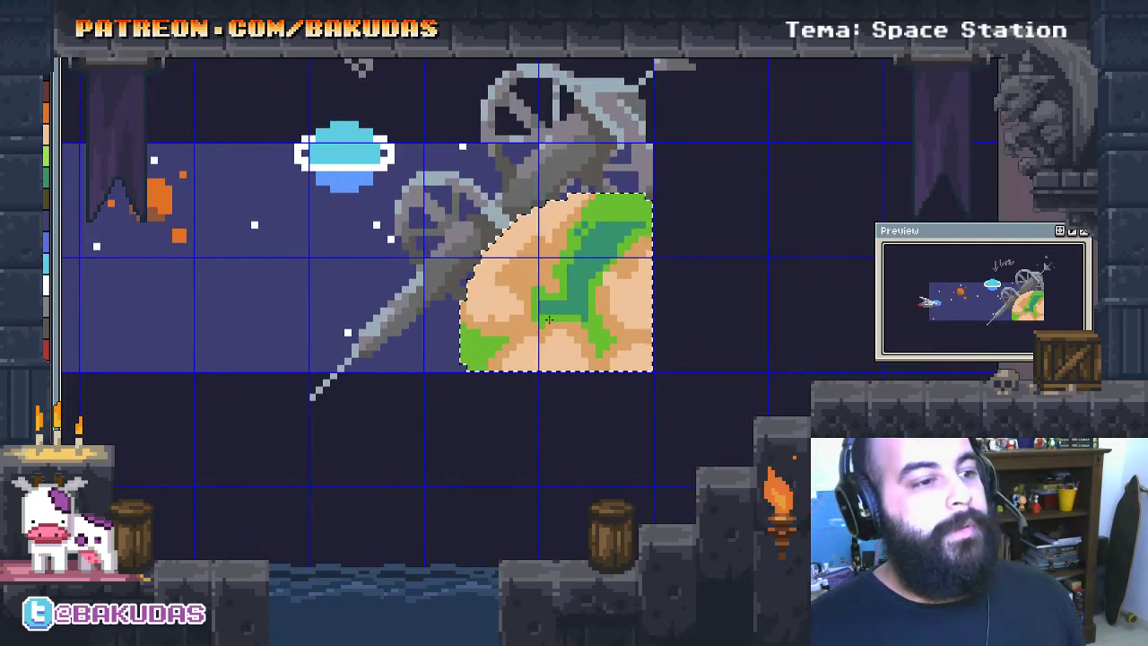
left_click_drag(584, 302, 664, 317)
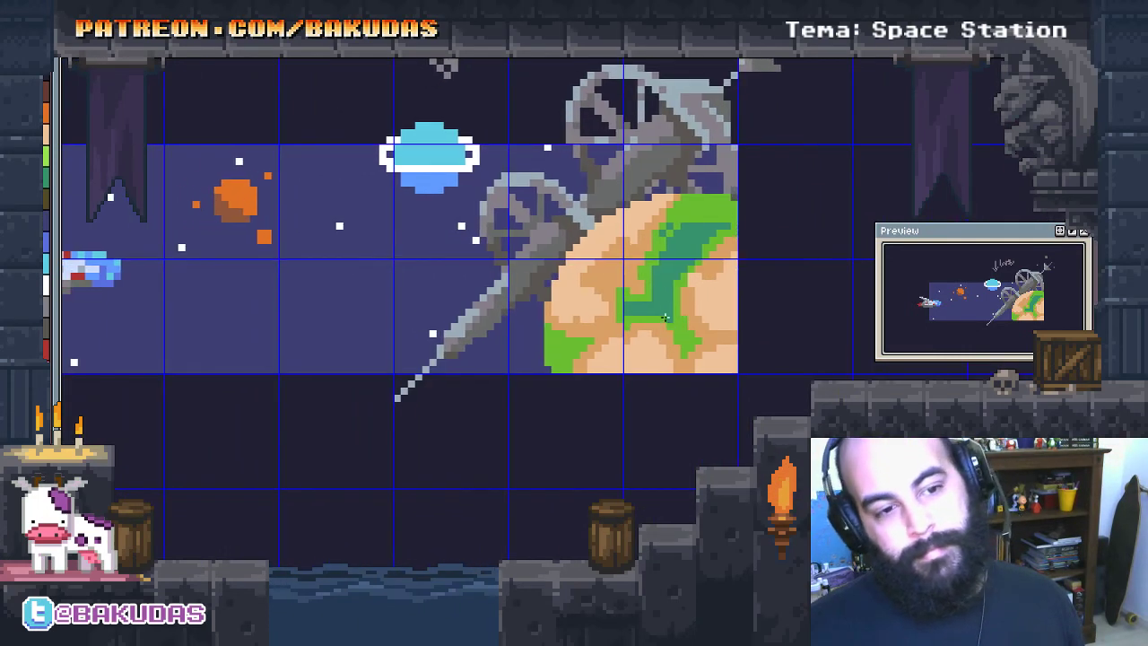
Bucket-fill the teal area blue and each light-green border, including a leftover block, light cyan
scroll(664, 317, "up", 2)
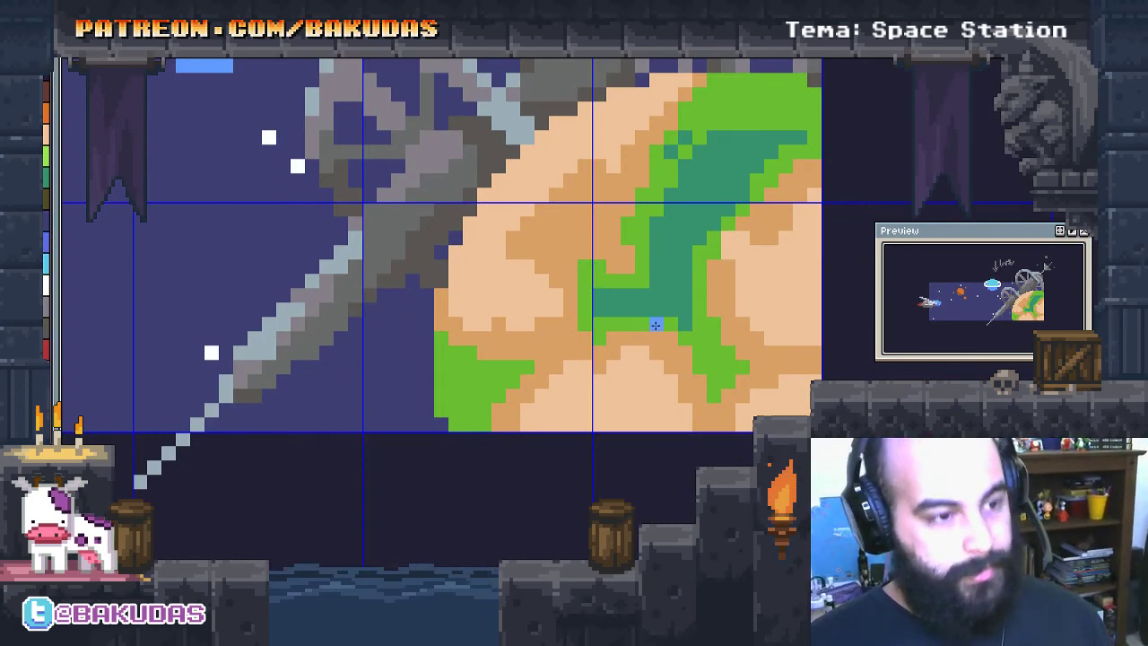
left_click(659, 306)
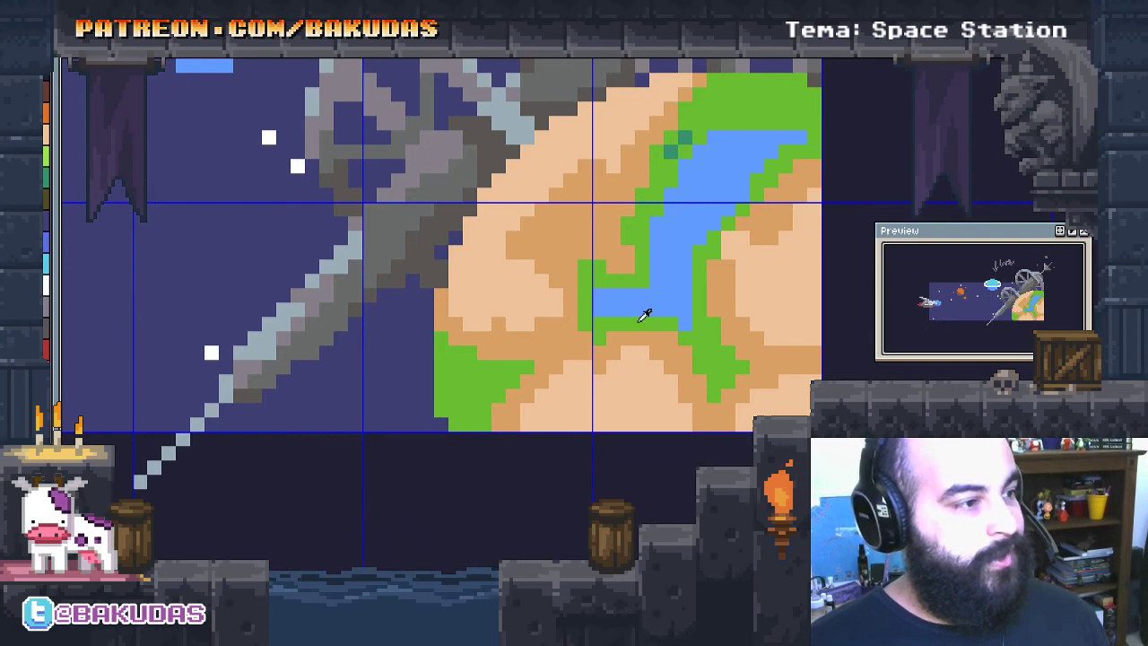
left_click(632, 278)
left_click(727, 93)
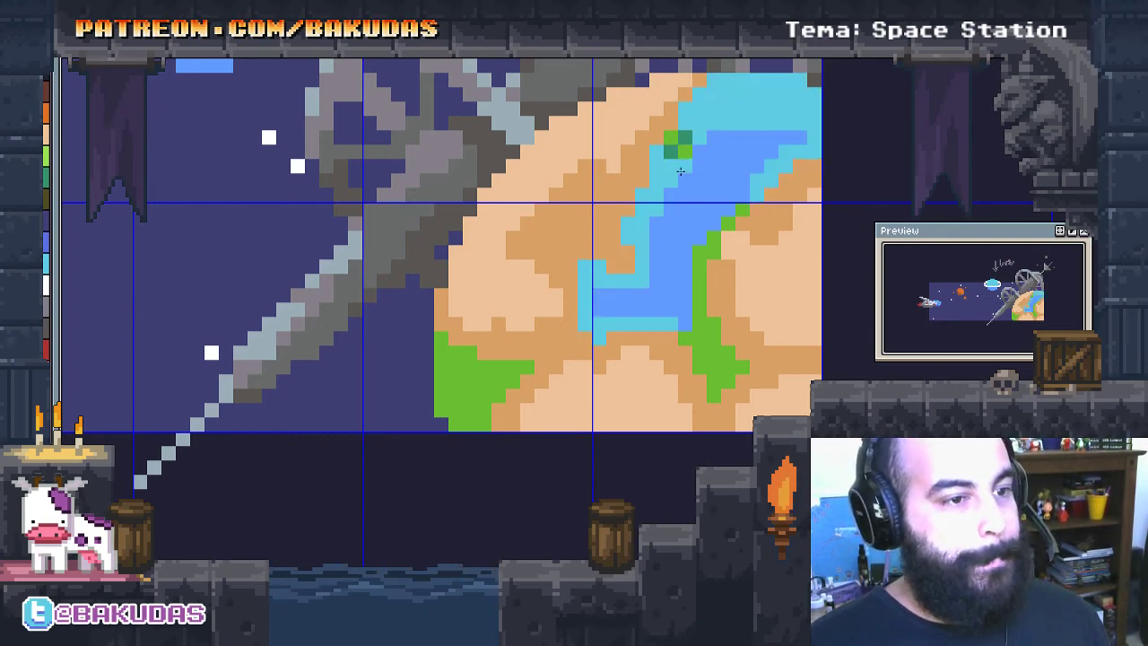
left_click(722, 358)
left_click(489, 376)
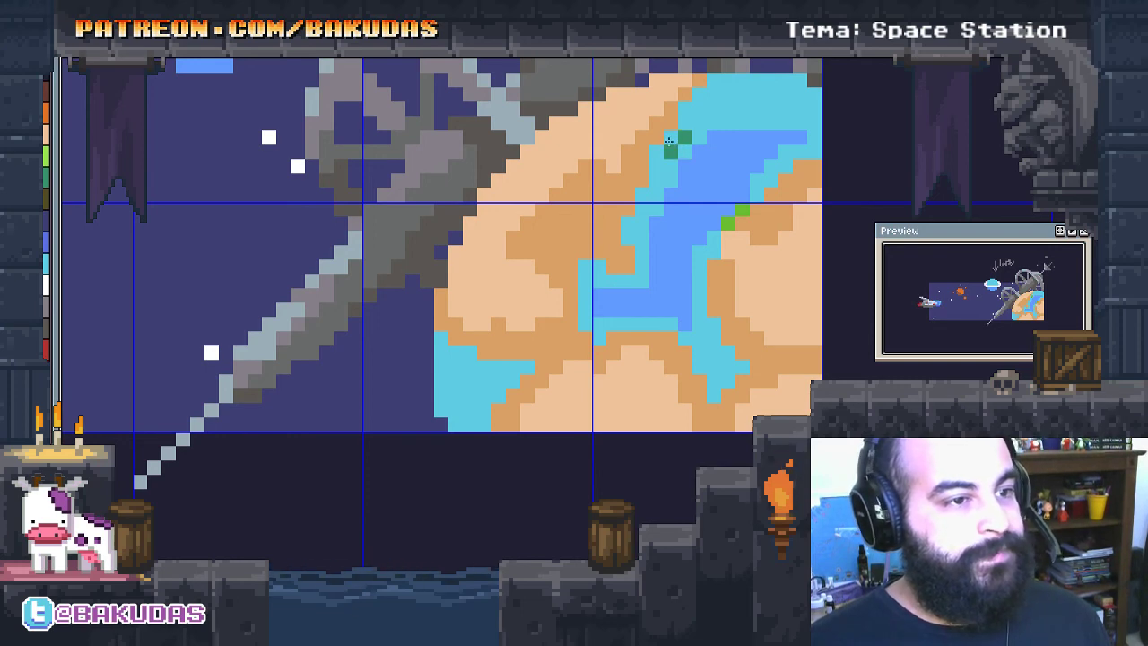
left_click(727, 224)
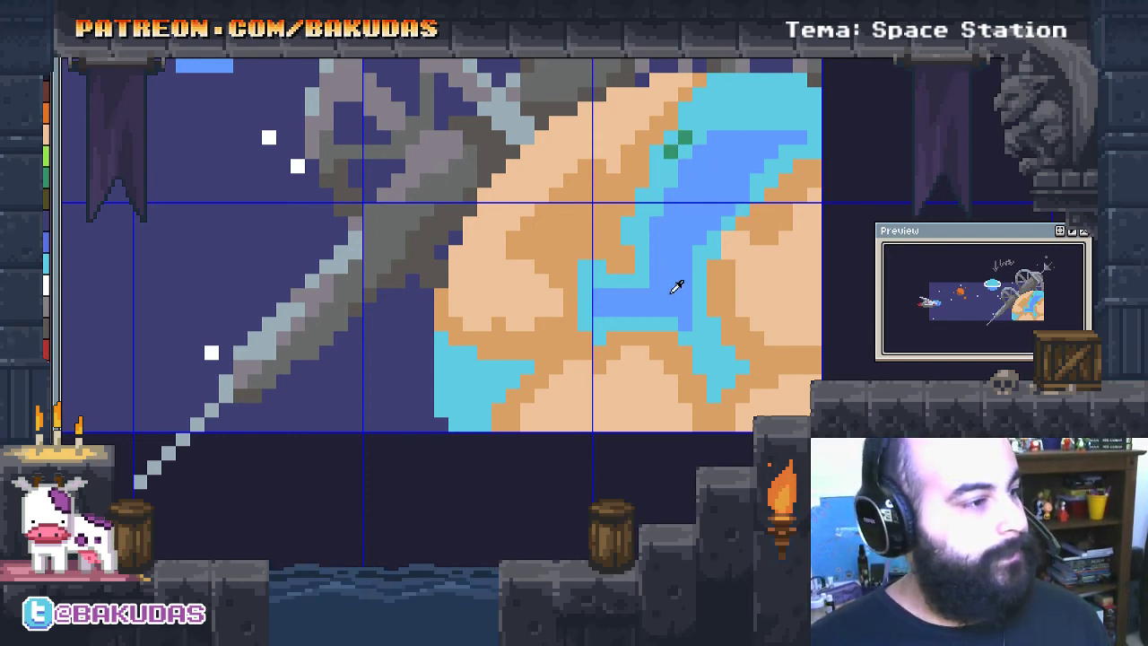
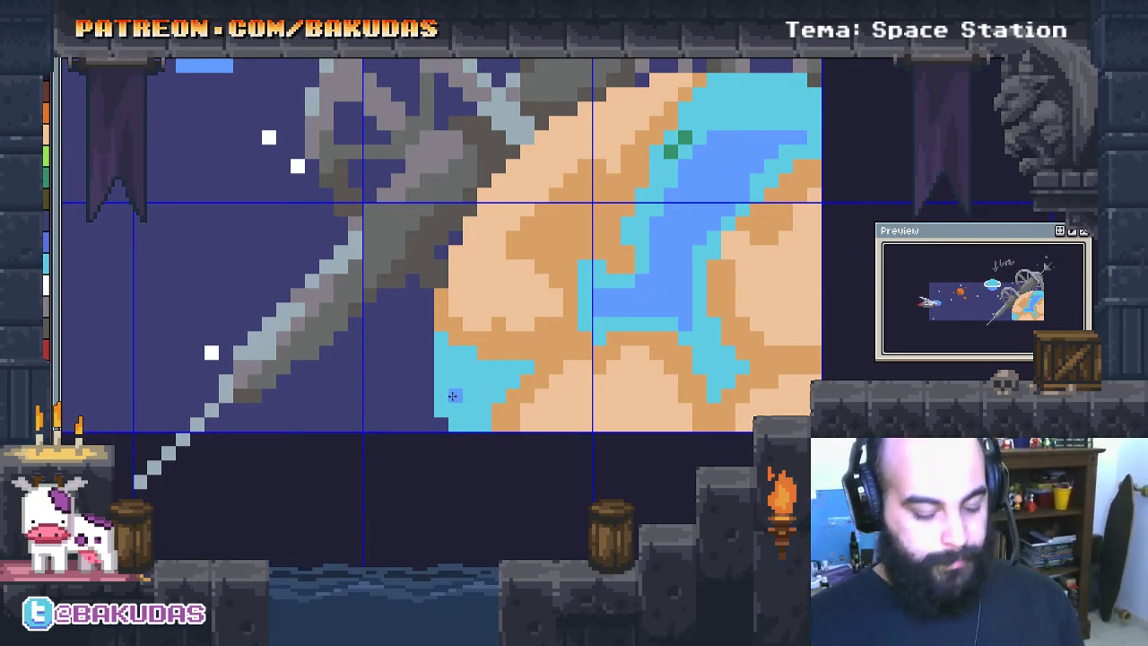
Widen the cyan water over the blue river and paint over the green spots
left_click_drag(453, 395, 466, 423)
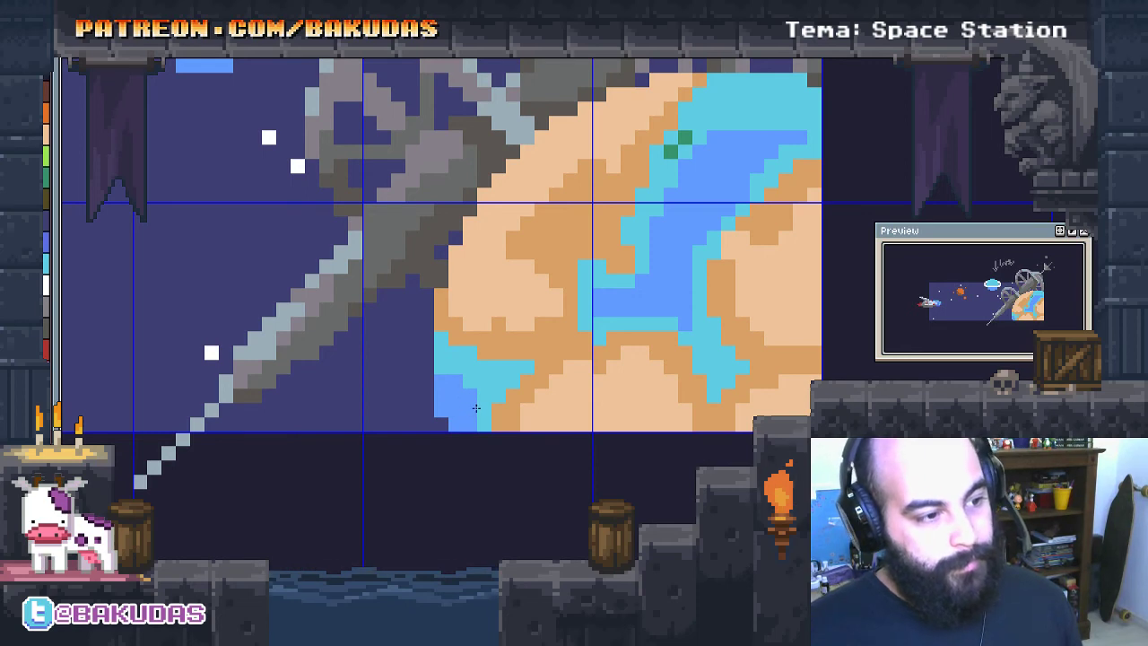
left_click_drag(476, 408, 458, 442)
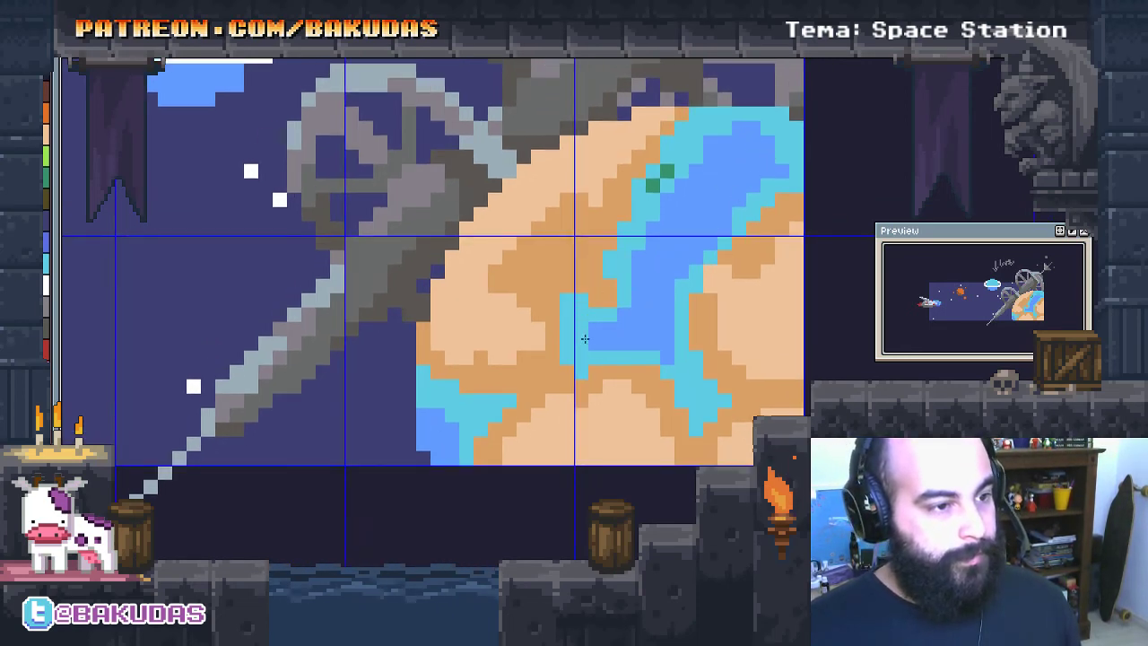
mouse_move(614, 333)
left_mouse_down()
mouse_move(708, 157)
mouse_move(739, 130)
mouse_move(754, 146)
left_mouse_up()
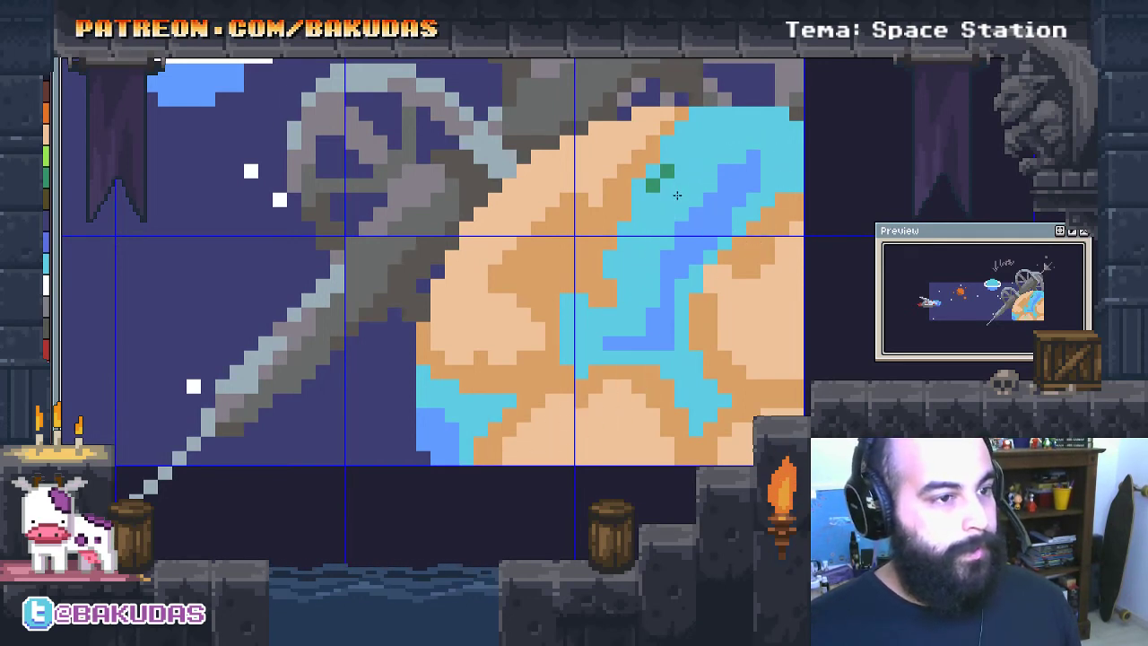
left_click_drag(653, 185, 666, 171)
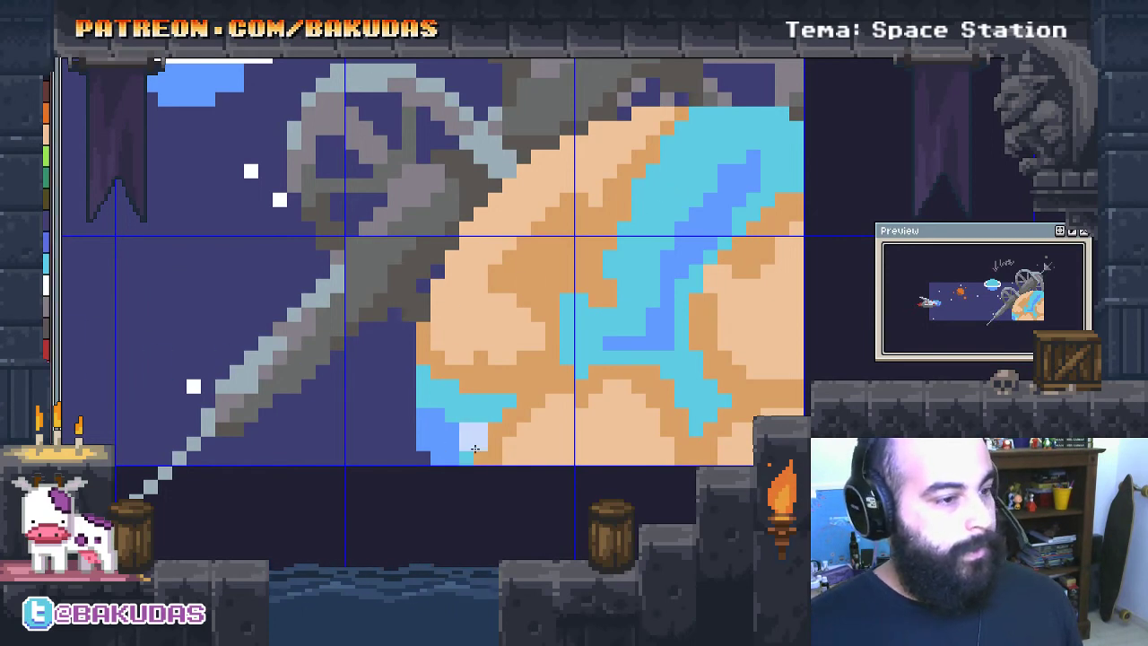
scroll(443, 394, "up", 1)
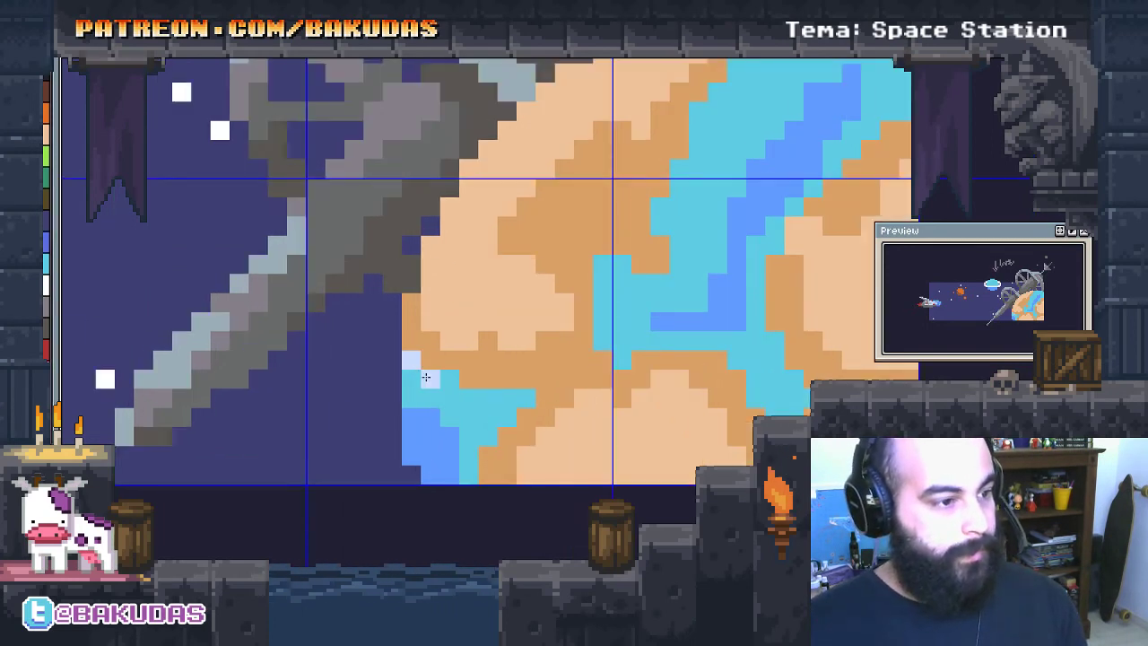
Trace pale-blue pixels along the planet's lower-left, upper and lower coastlines
mouse_move(457, 390)
left_mouse_down()
mouse_move(519, 393)
mouse_move(469, 476)
left_mouse_up()
mouse_move(603, 340)
left_mouse_down()
mouse_move(615, 261)
mouse_move(667, 283)
left_mouse_up()
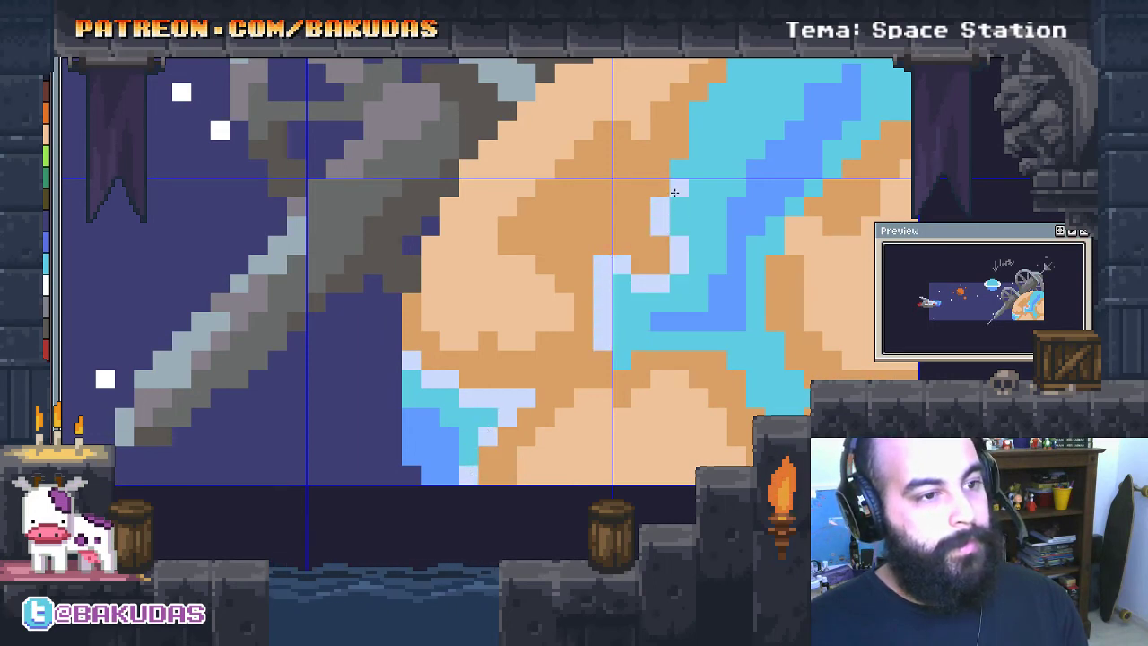
left_click_drag(677, 182, 574, 291)
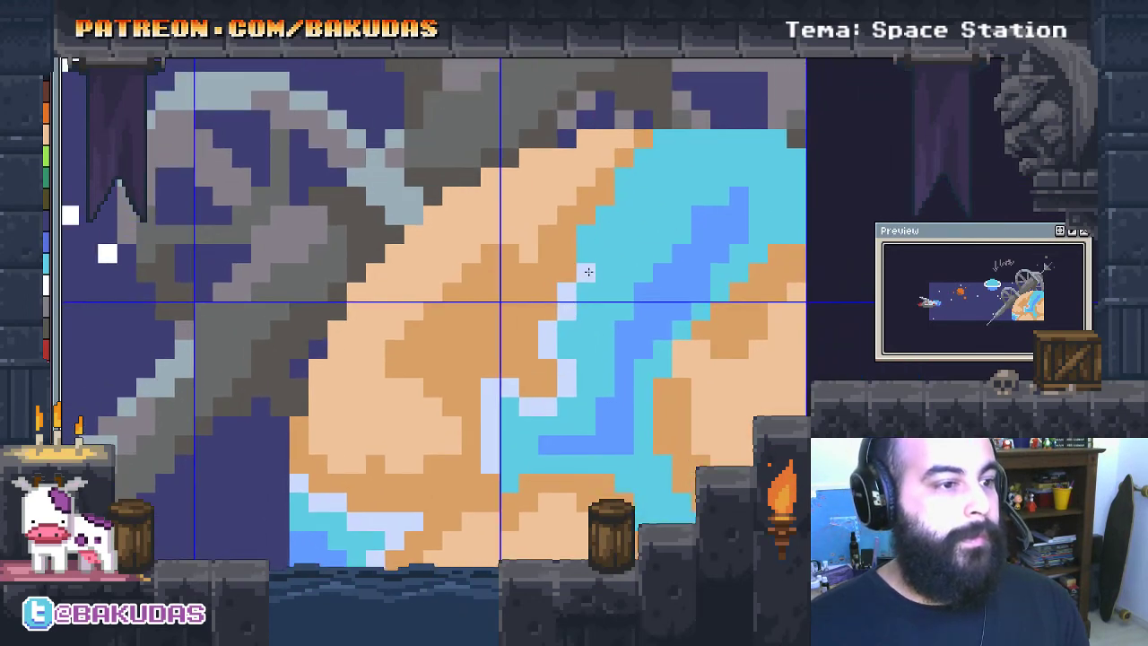
left_click_drag(593, 228, 613, 206)
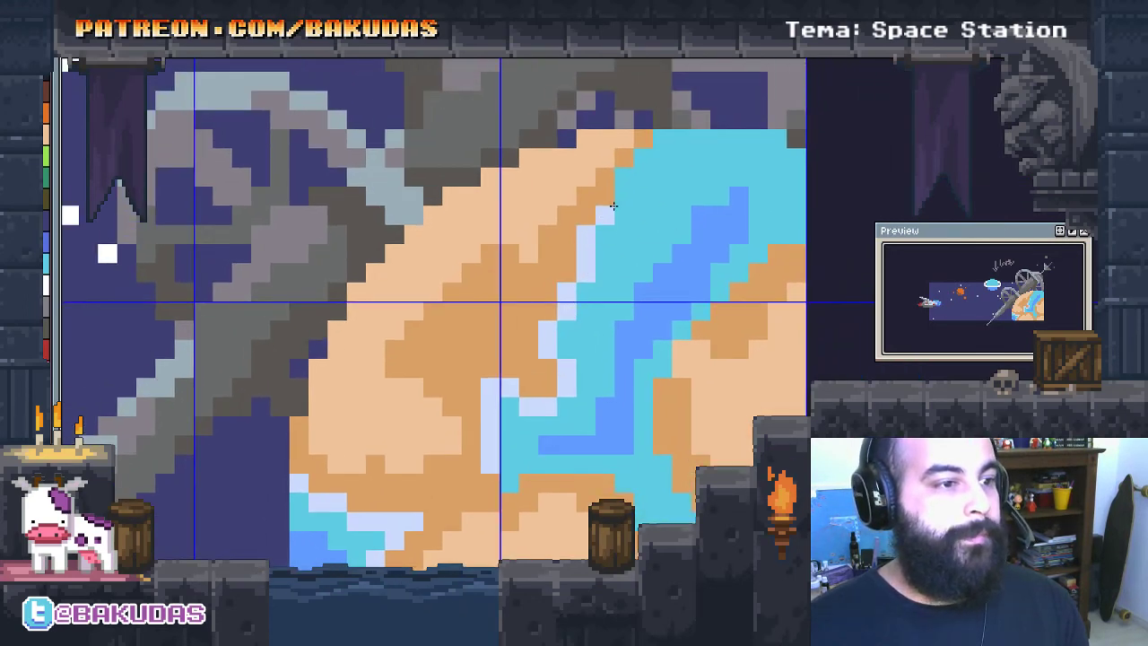
left_click(661, 140)
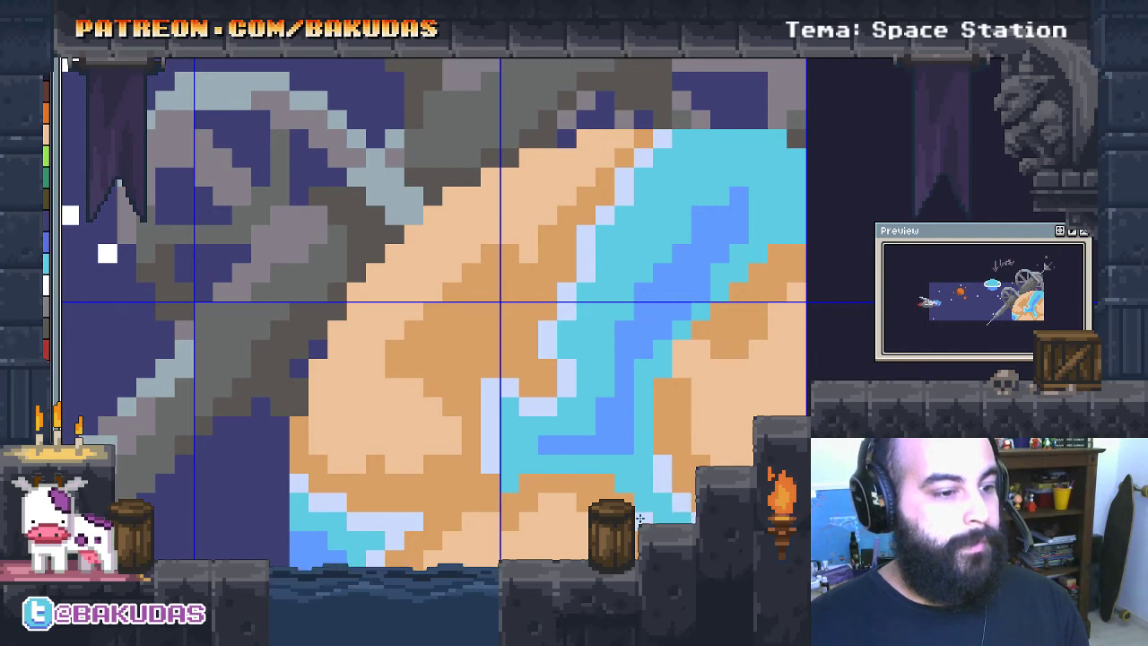
left_click_drag(587, 468, 527, 465)
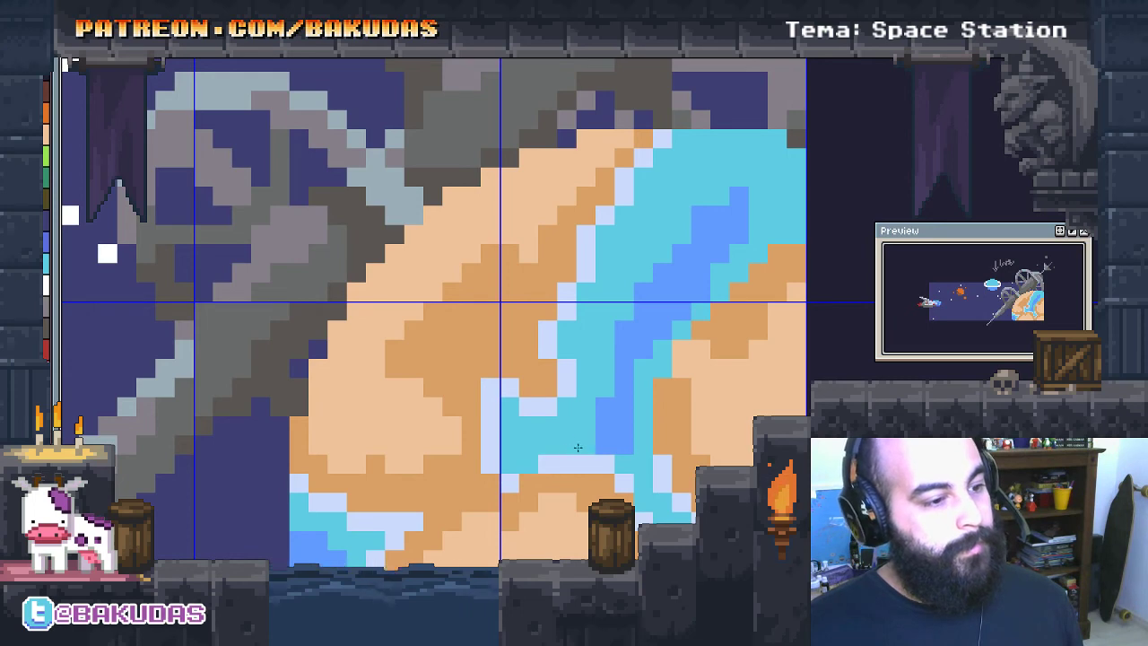
scroll(628, 435, "up", 2)
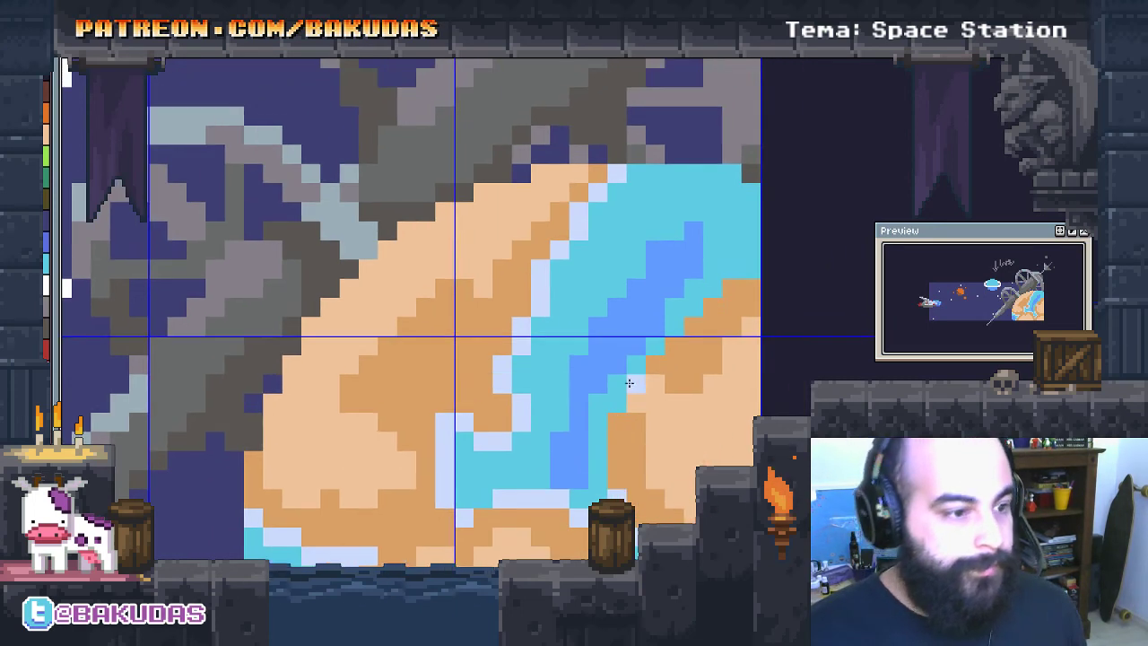
left_click(639, 364)
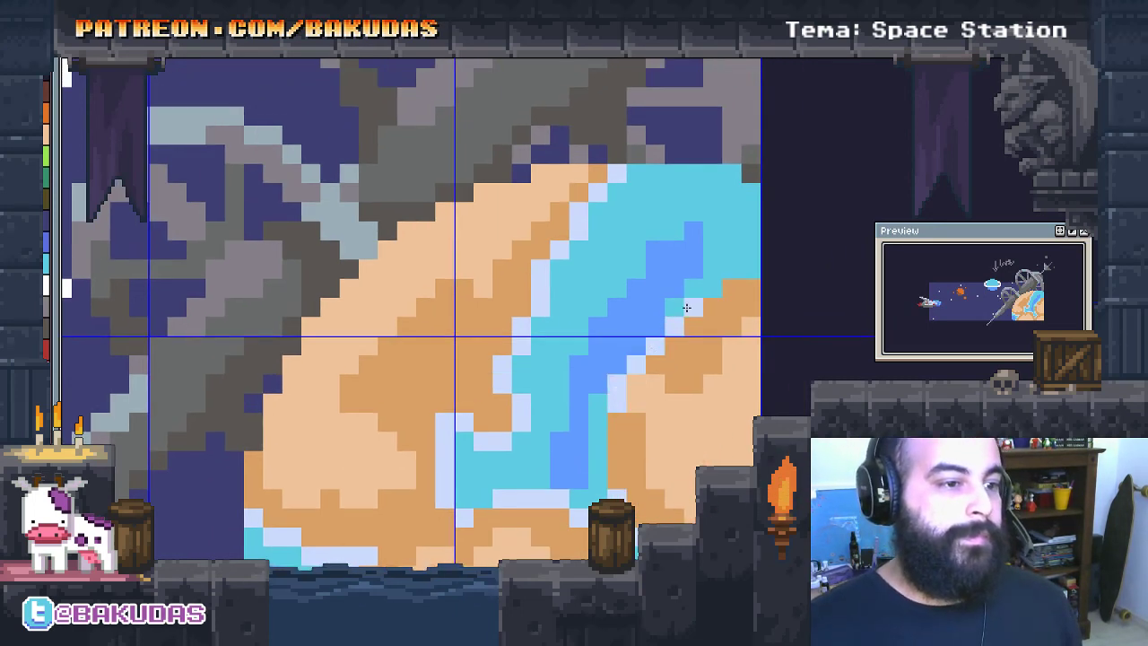
left_click(711, 288)
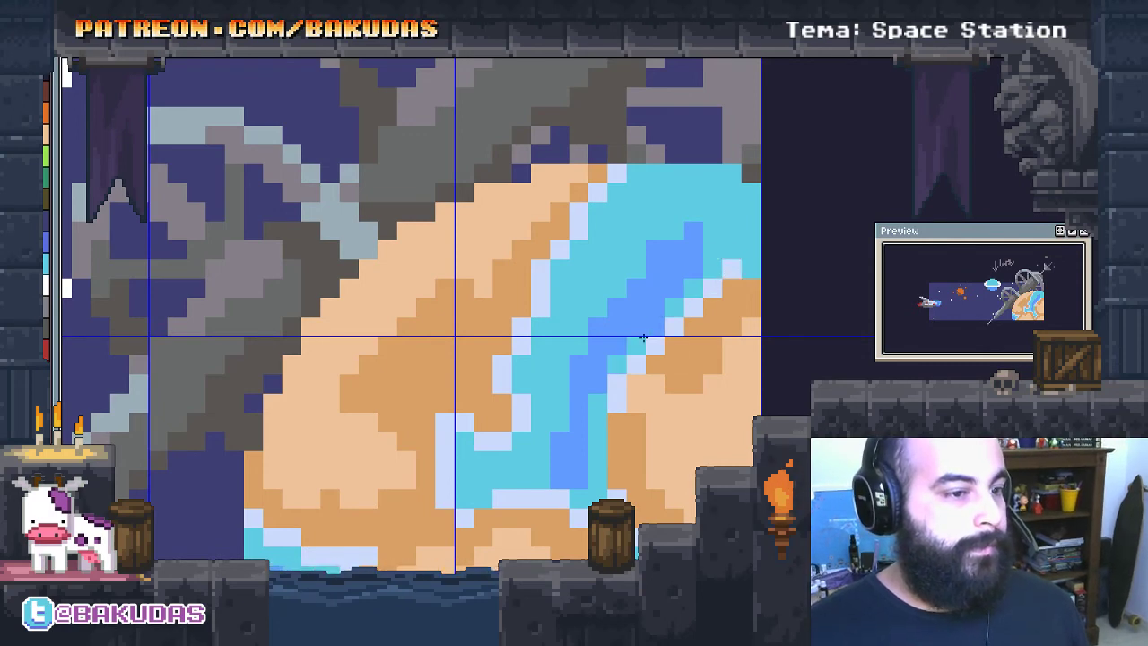
Add a white star pixel in the space background
scroll(574, 387, "down", 2)
scroll(574, 387, "down", 2)
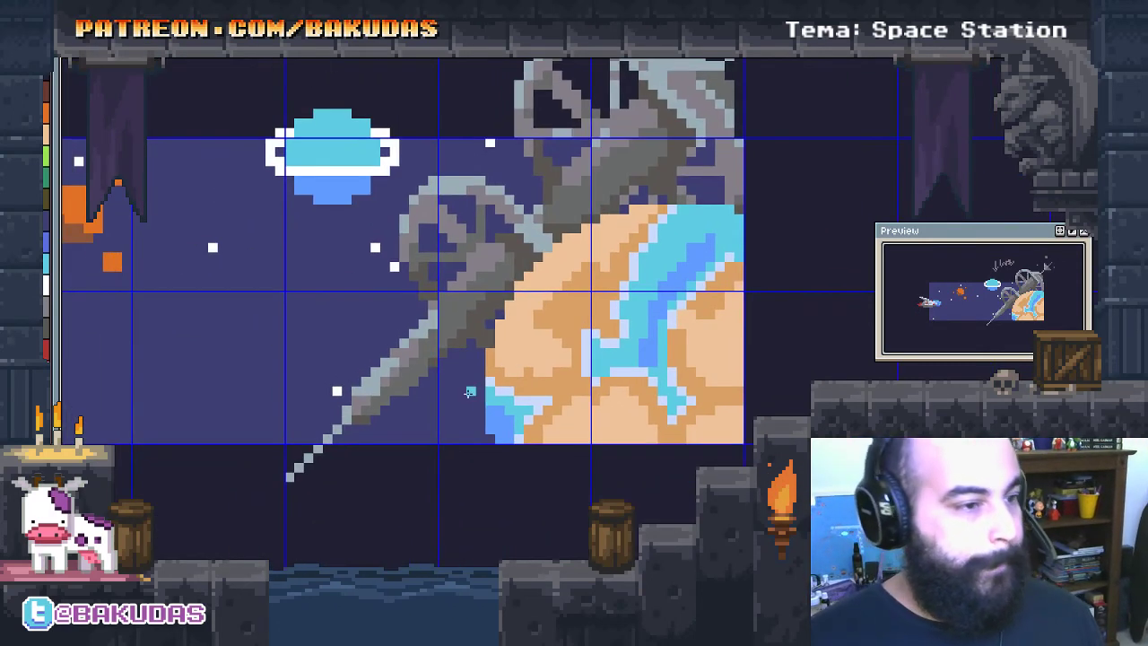
scroll(62, 295, "left", 2)
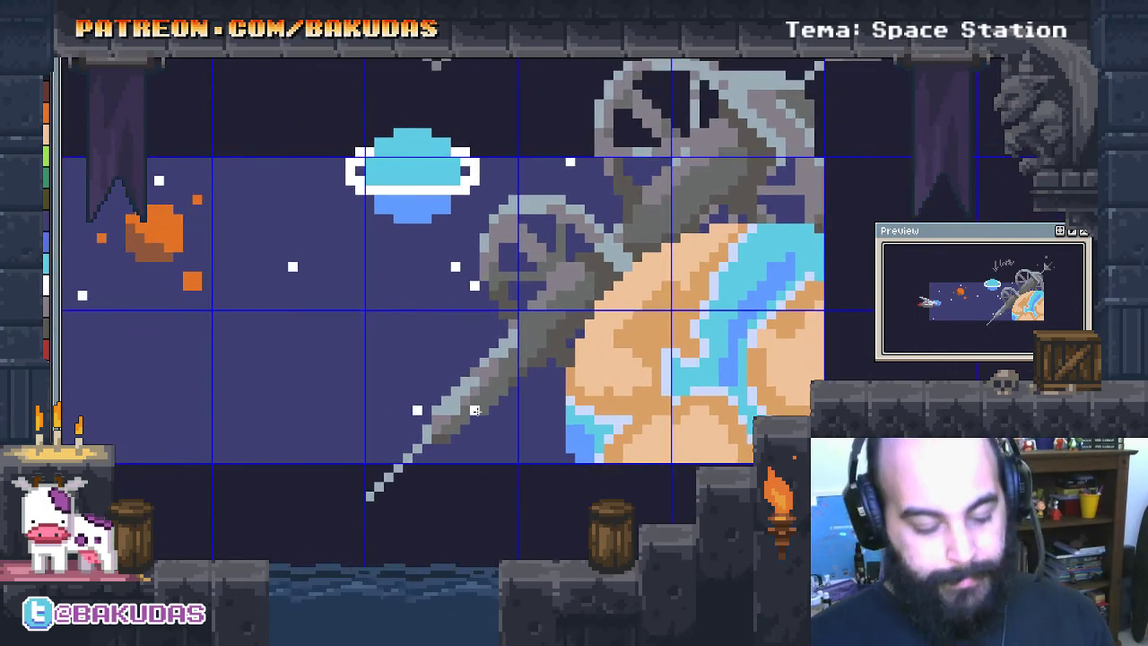
left_click(528, 426)
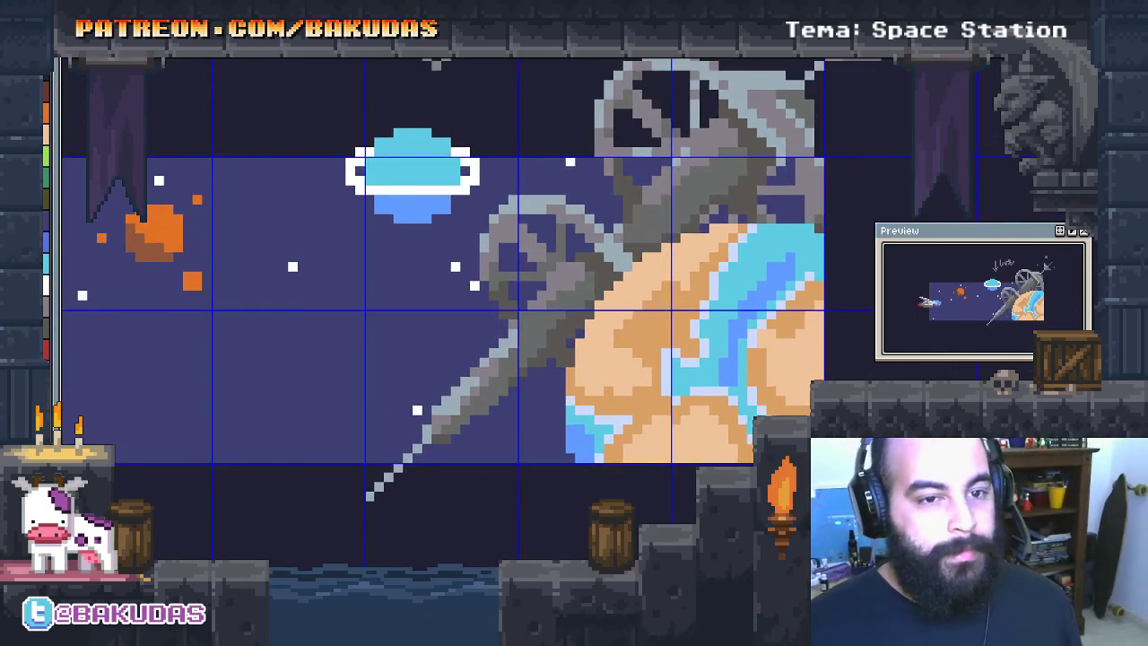
Rename the layer to fx
key("Tab")
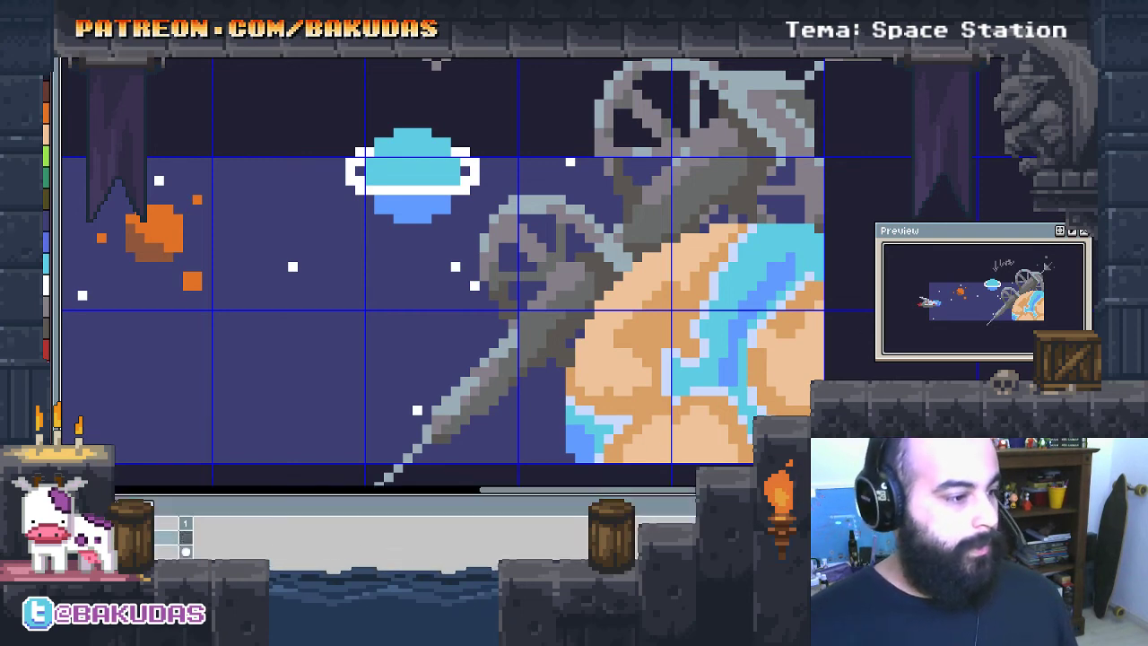
double_click(167, 536)
type("fx")
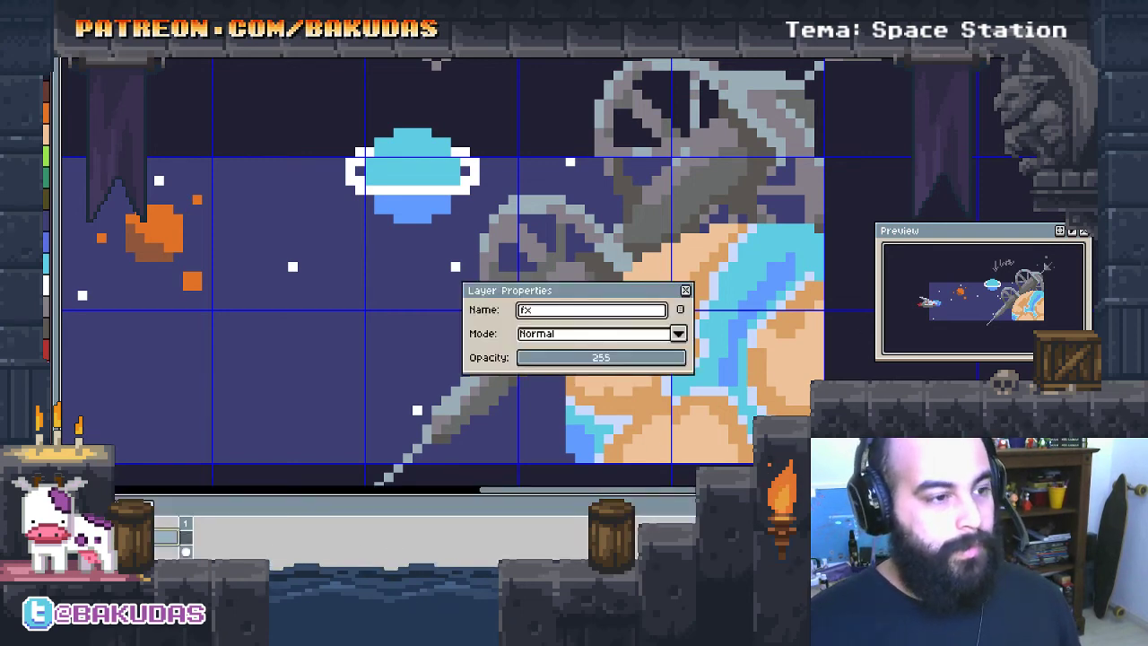
key("Return")
key("Tab")
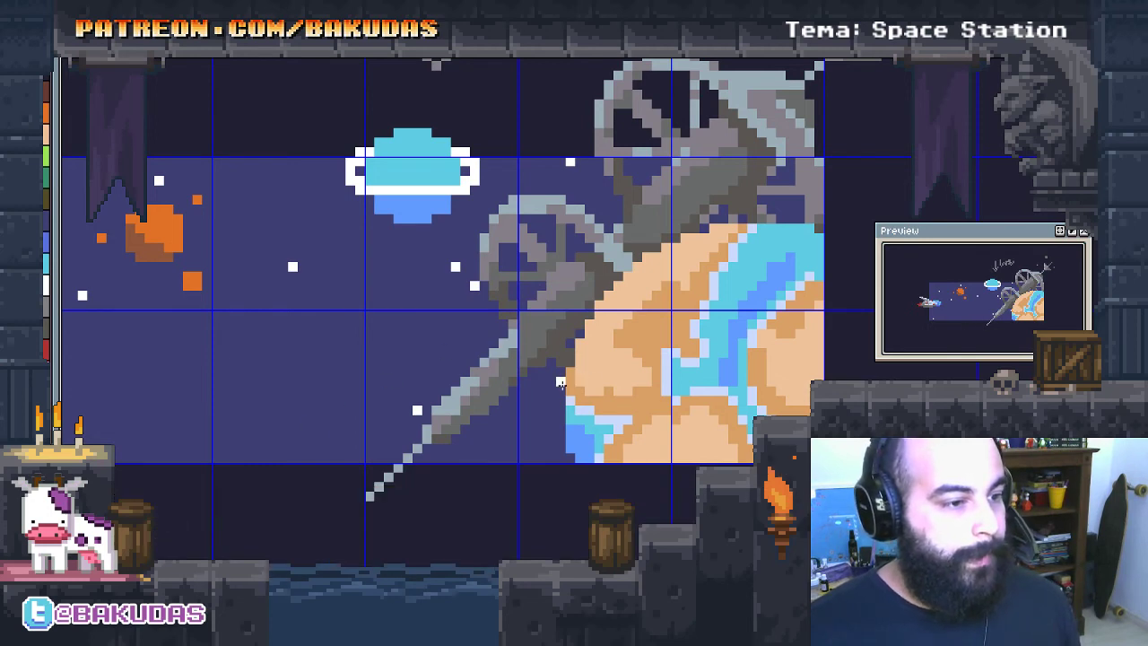
Paint white cloud puffs along the planet's lower-left and upper edges
left_click_drag(528, 354, 582, 409)
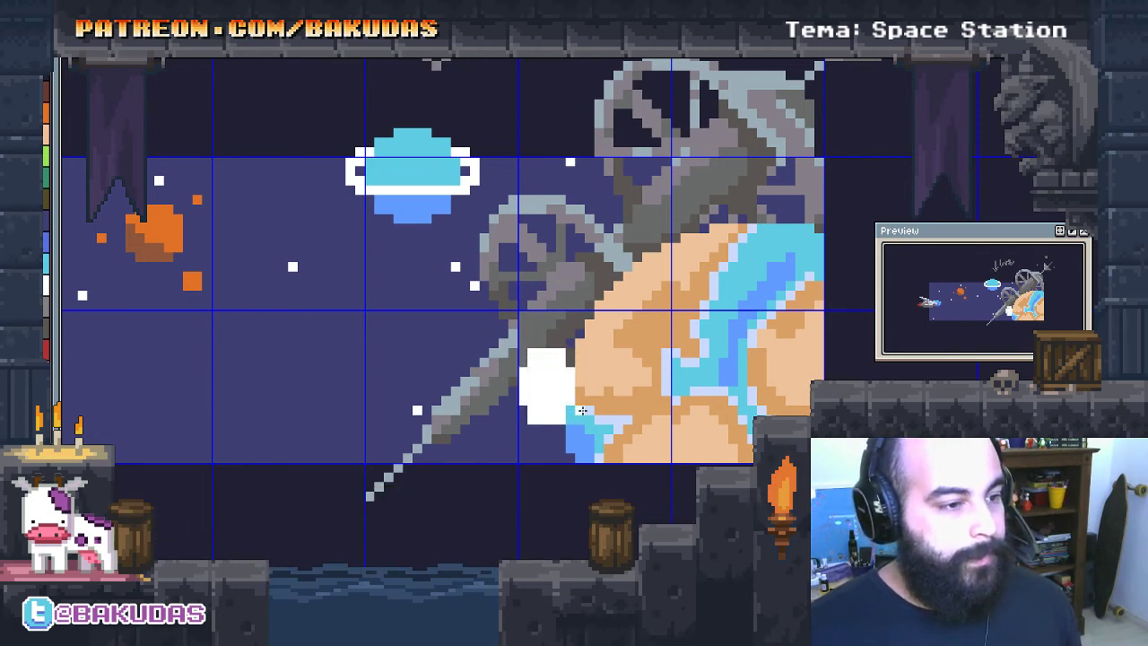
mouse_move(558, 332)
left_mouse_down()
mouse_move(569, 351)
mouse_move(583, 328)
left_mouse_up()
mouse_move(592, 244)
left_mouse_down()
mouse_move(578, 269)
mouse_move(623, 283)
mouse_move(648, 226)
left_mouse_up()
mouse_move(707, 204)
left_mouse_down()
mouse_move(685, 220)
mouse_move(750, 234)
mouse_move(742, 190)
mouse_move(789, 230)
mouse_move(838, 240)
mouse_move(800, 218)
left_mouse_up()
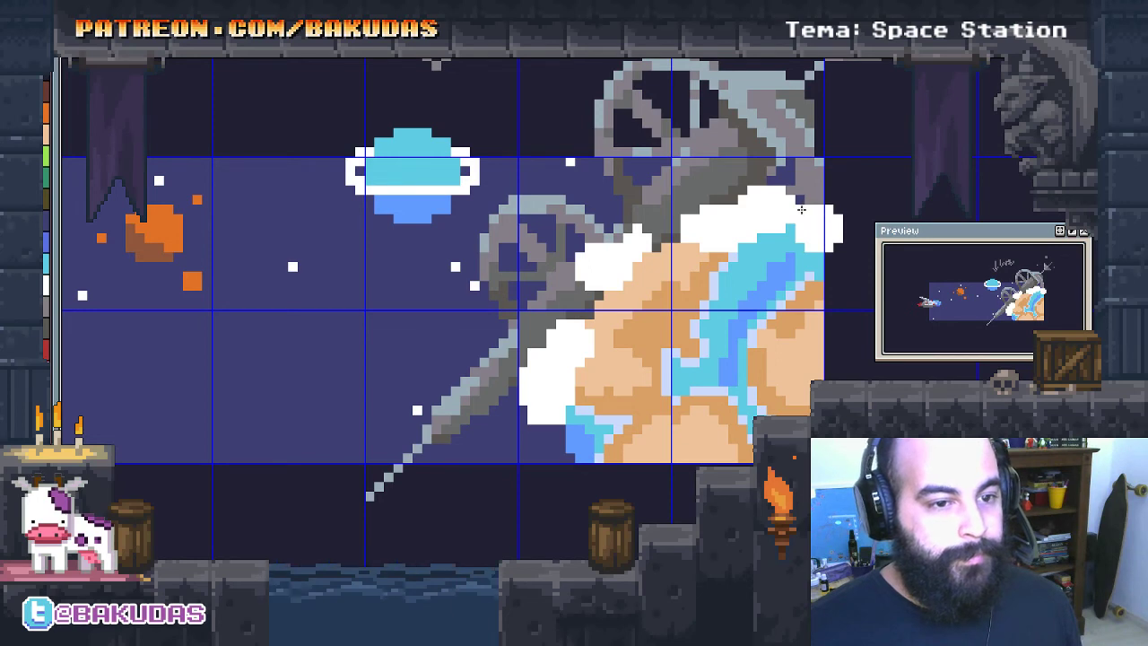
left_click_drag(644, 197, 672, 211)
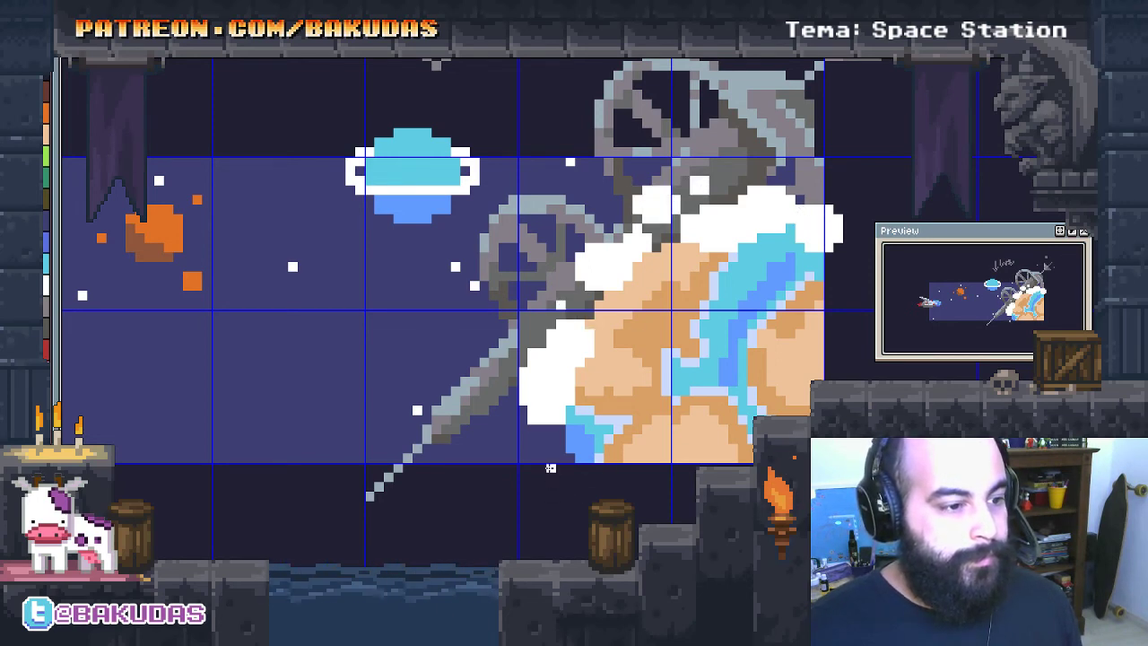
Add white cloud puffs below the planet, at lower left and along its right edge
left_click_drag(550, 468, 593, 497)
left_click_drag(545, 450, 557, 442)
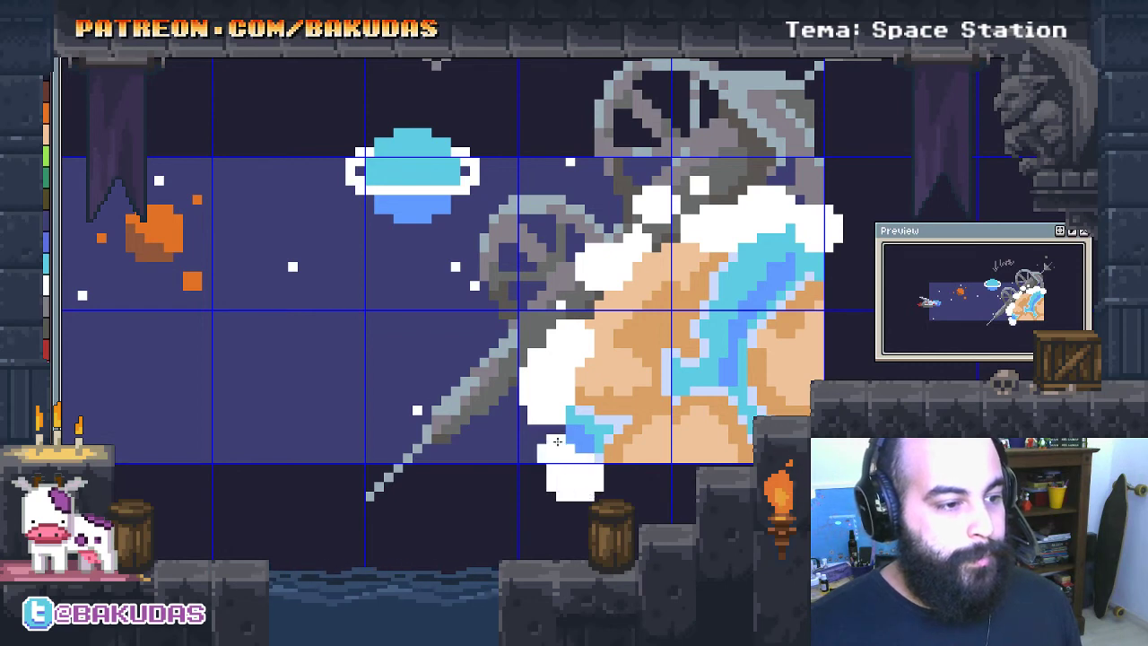
left_click_drag(484, 418, 495, 448)
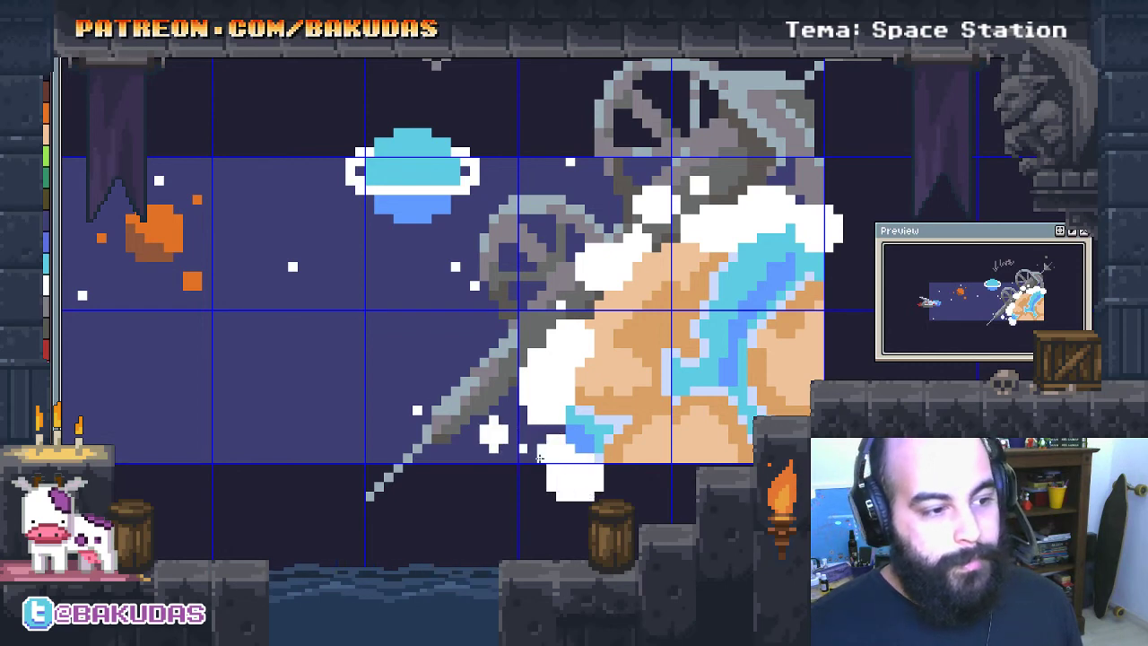
left_click_drag(755, 333, 702, 362)
left_click_drag(769, 197, 793, 224)
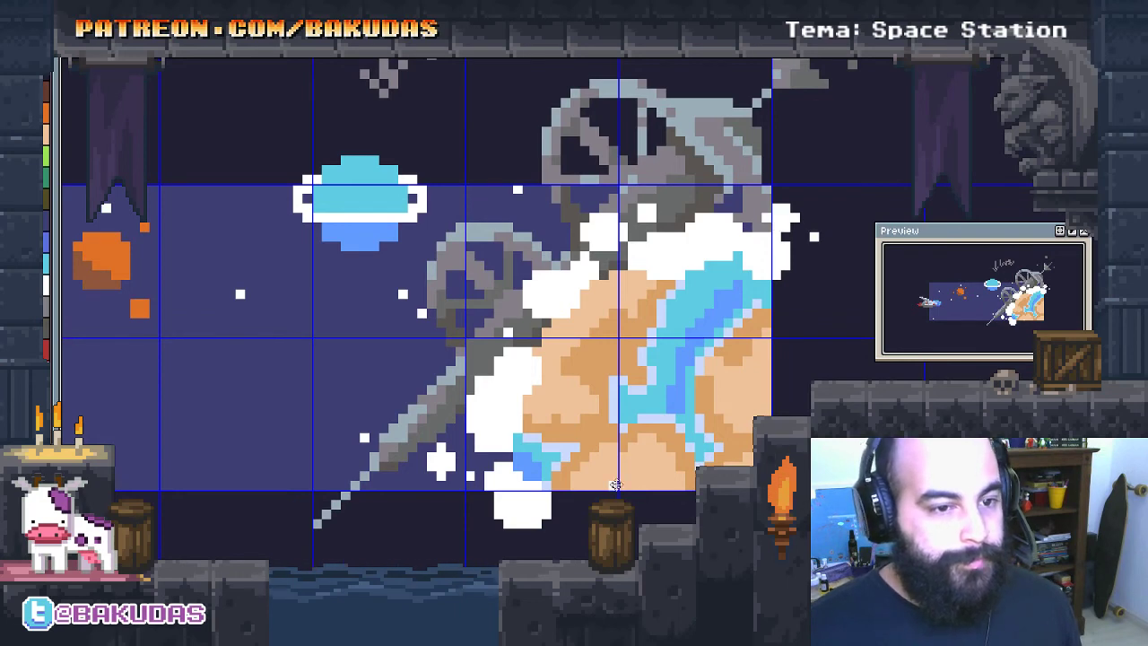
mouse_move(539, 485)
left_mouse_down()
mouse_move(548, 467)
mouse_move(592, 484)
left_mouse_up()
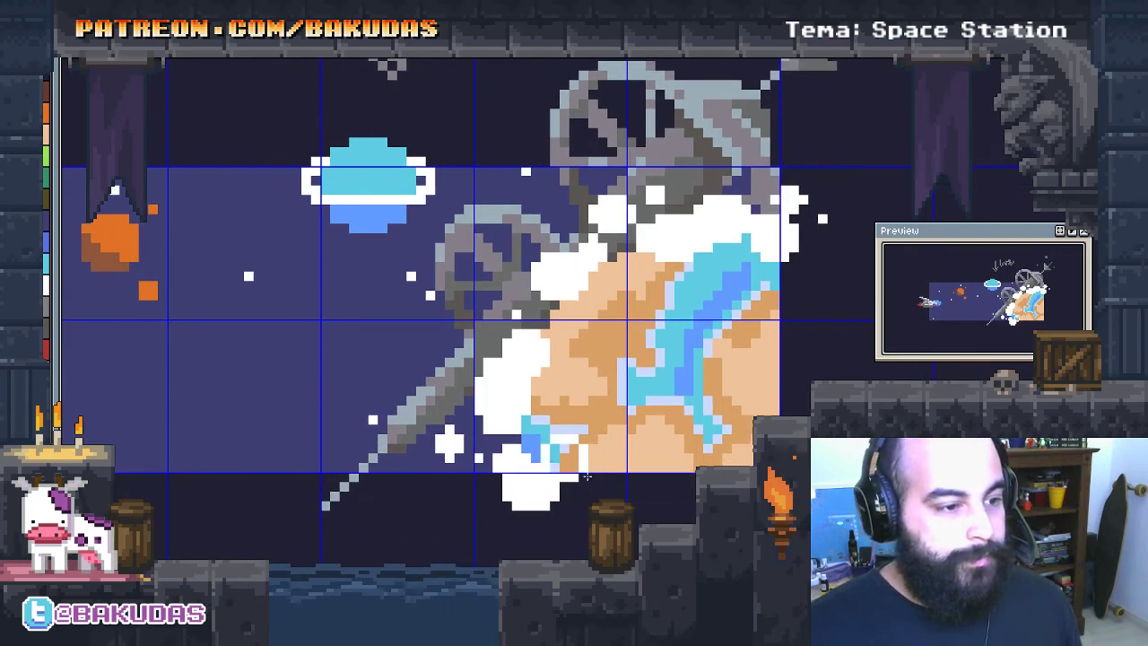
mouse_move(560, 444)
left_mouse_down()
mouse_move(601, 484)
mouse_move(656, 508)
left_mouse_up()
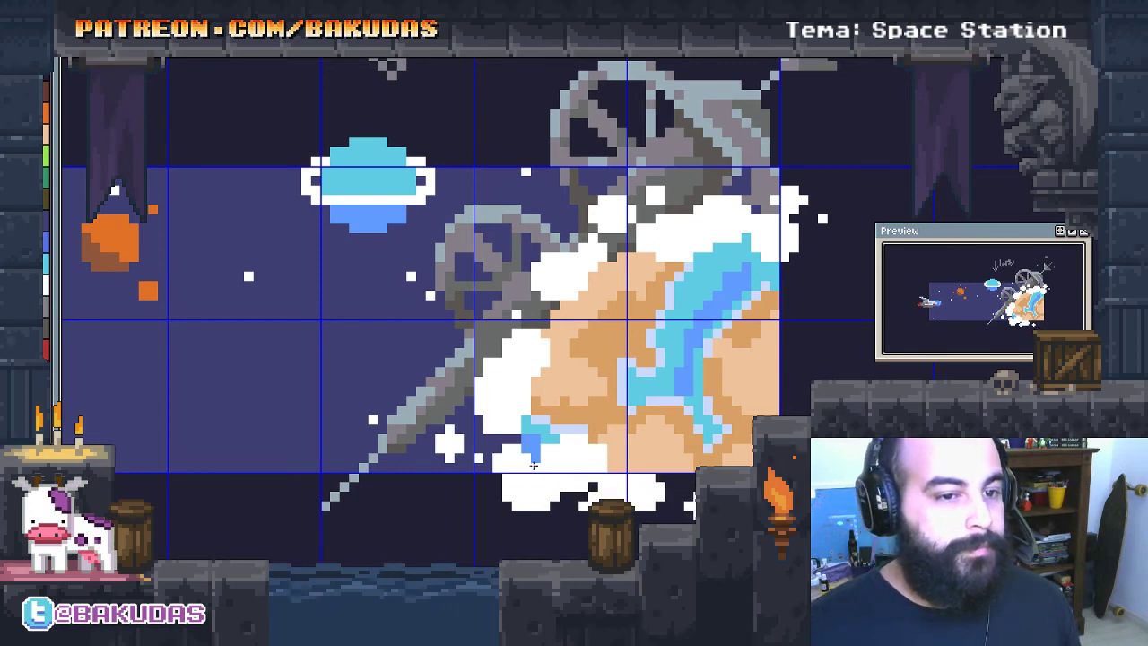
left_click_drag(534, 464, 555, 485)
left_click_drag(289, 352, 403, 397)
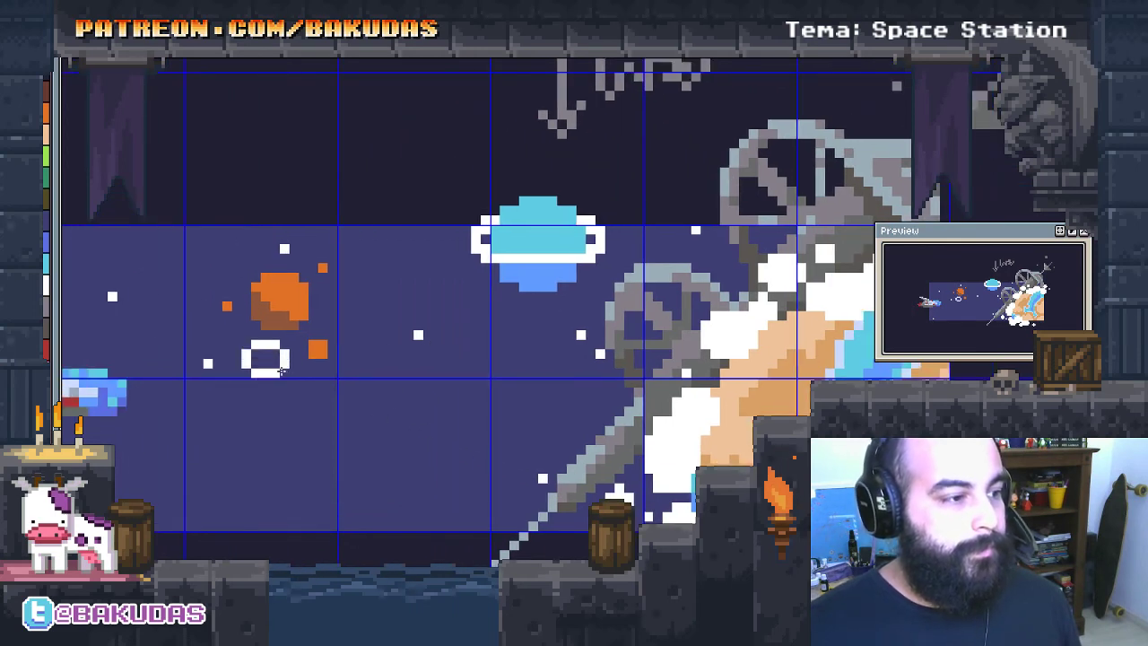
Fill the small ring white and add white star pixels around the ringed planet
left_click(266, 358)
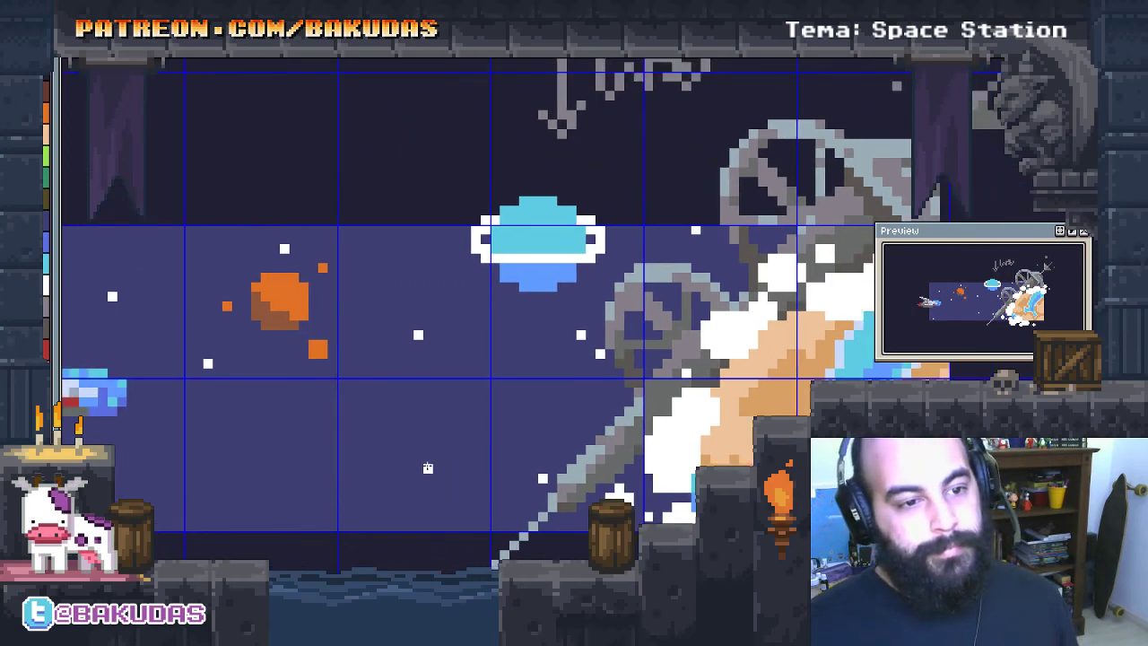
scroll(374, 481, "down", 1)
scroll(359, 323, "up", 4)
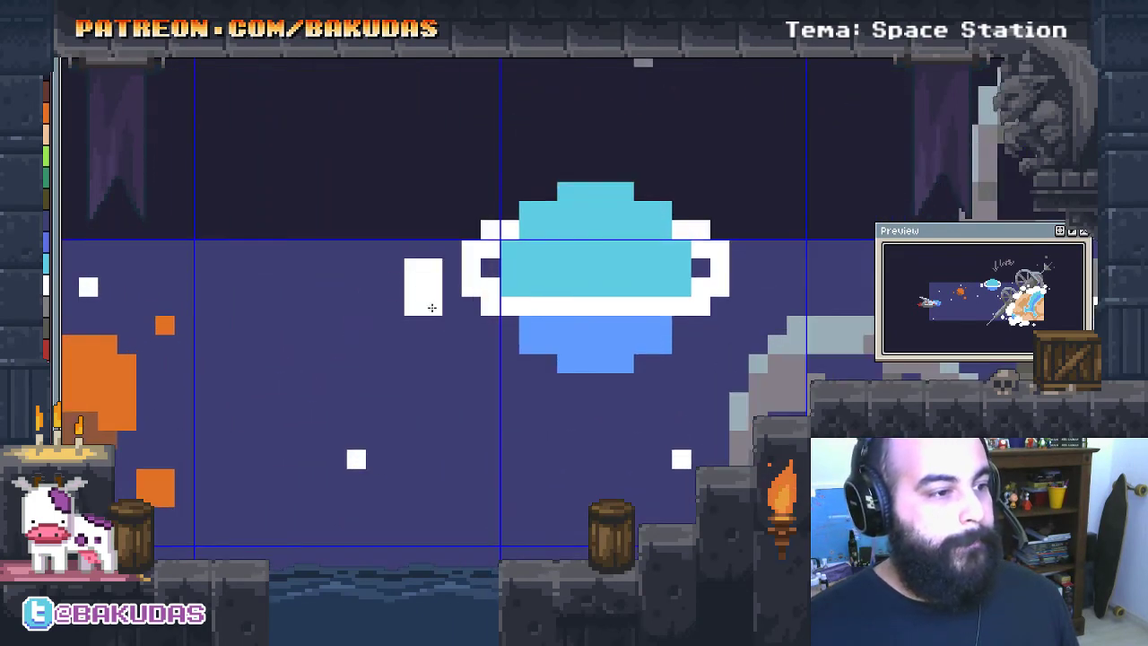
left_click_drag(413, 271, 430, 295)
left_click(450, 346)
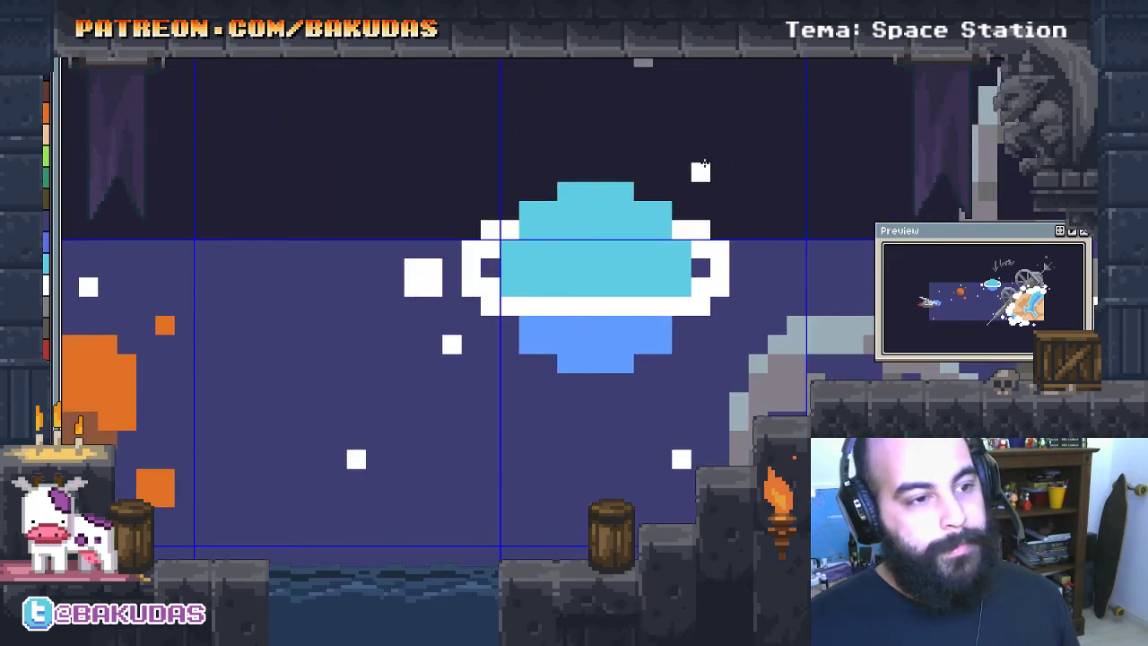
left_click(700, 171)
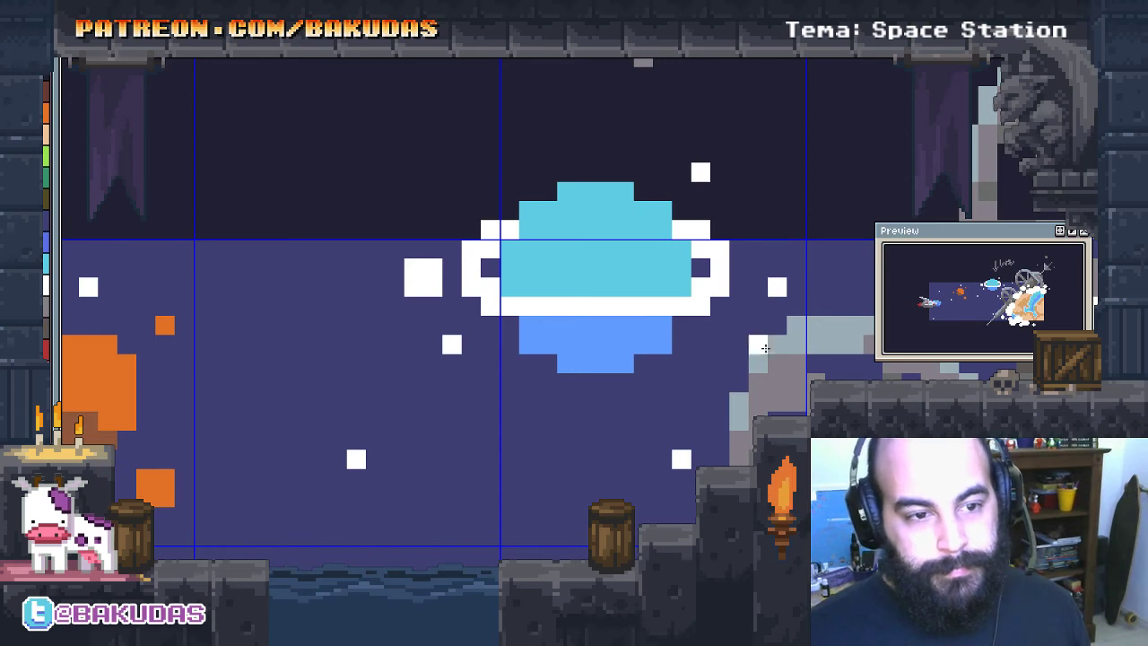
Erase the grey sketch strokes above the ringed planet
scroll(628, 296, "down", 1)
scroll(508, 311, "up", 1)
scroll(507, 311, "down", 1)
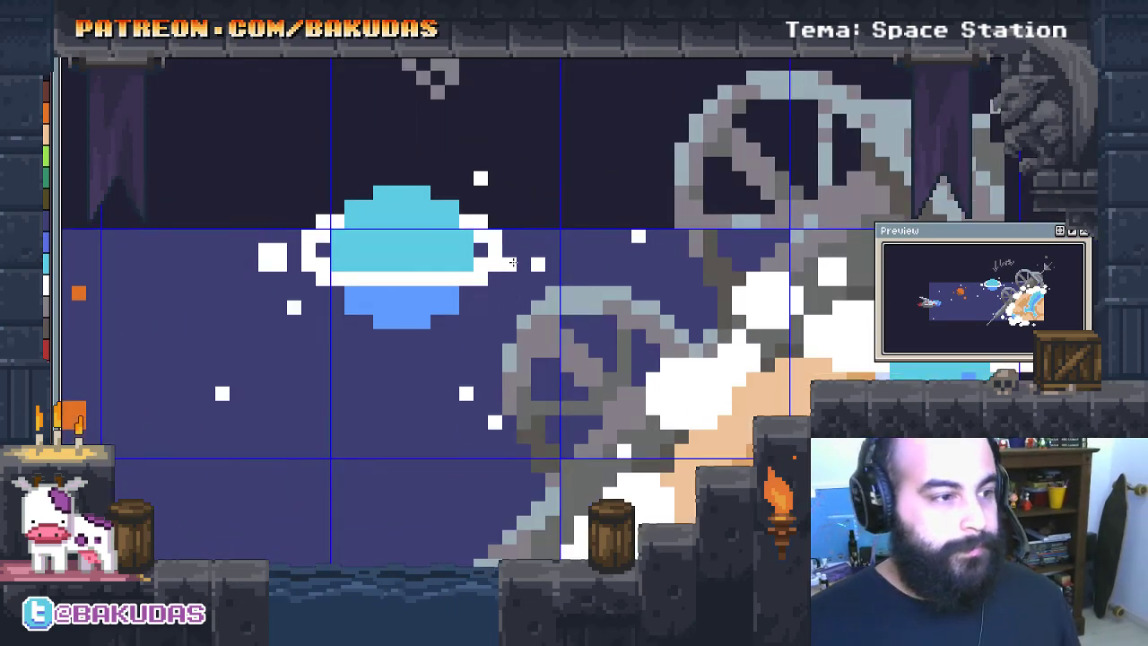
scroll(545, 351, "down", 1)
left_click_drag(592, 285, 622, 330)
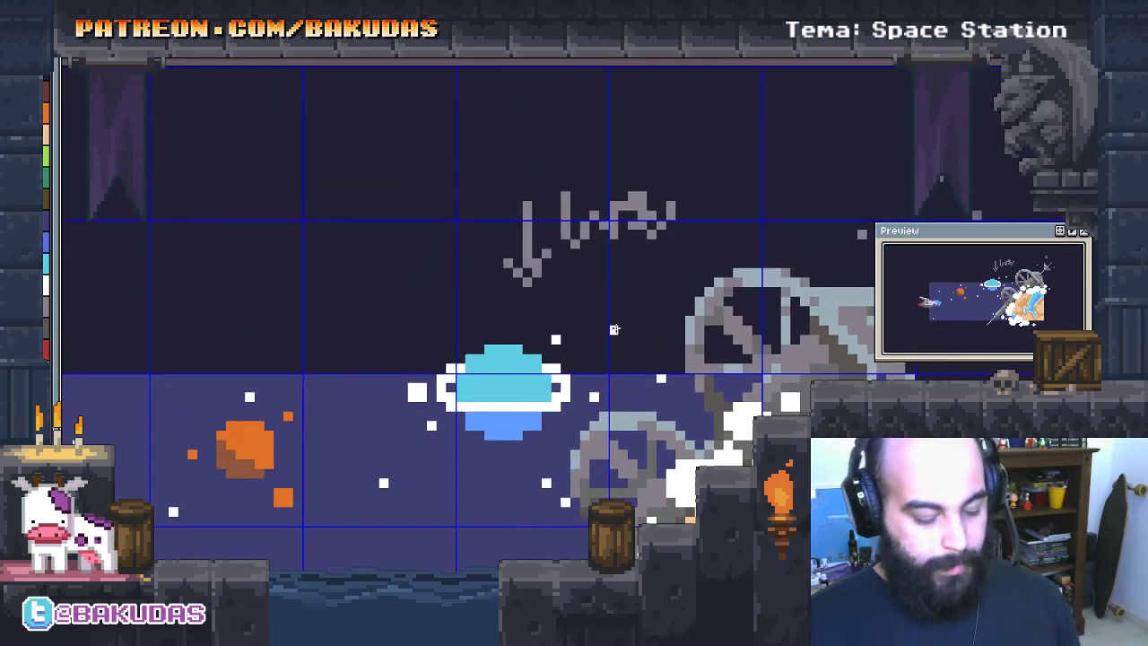
mouse_move(505, 200)
left_mouse_down()
mouse_move(627, 224)
mouse_move(689, 196)
left_mouse_up()
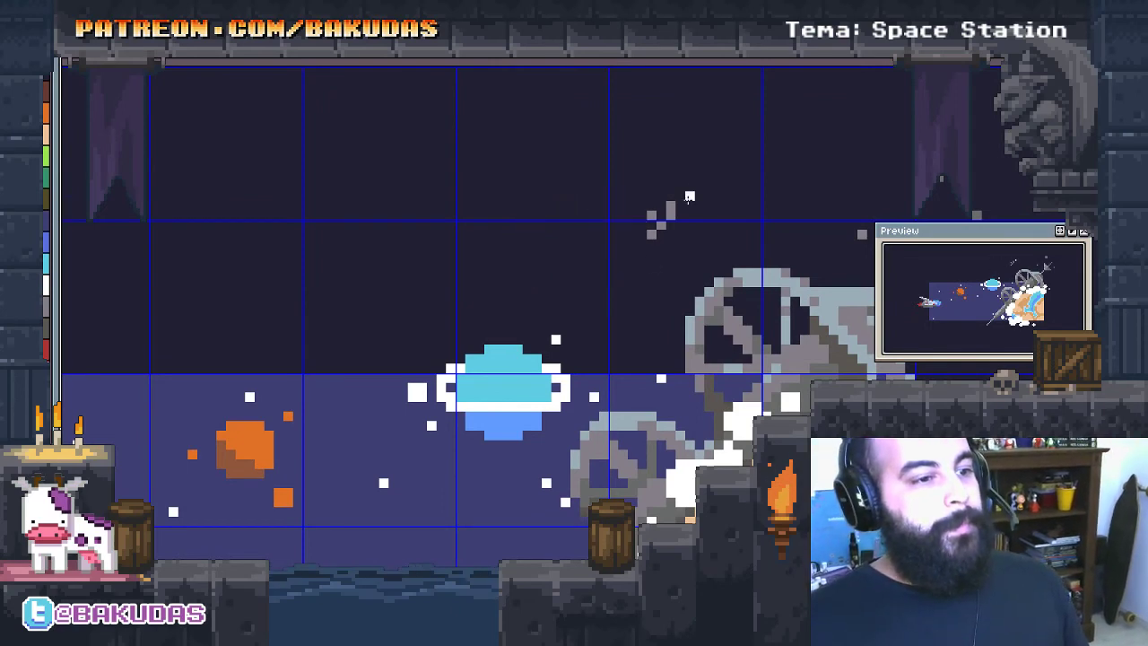
scroll(548, 366, "down", 1)
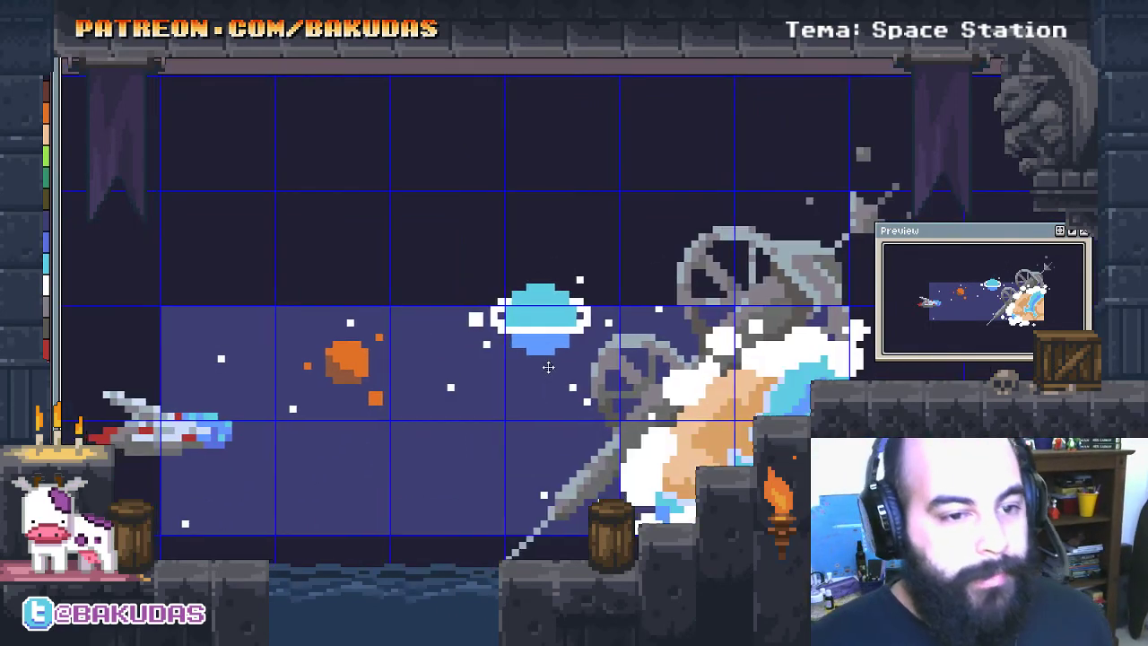
scroll(693, 471, "up", 1)
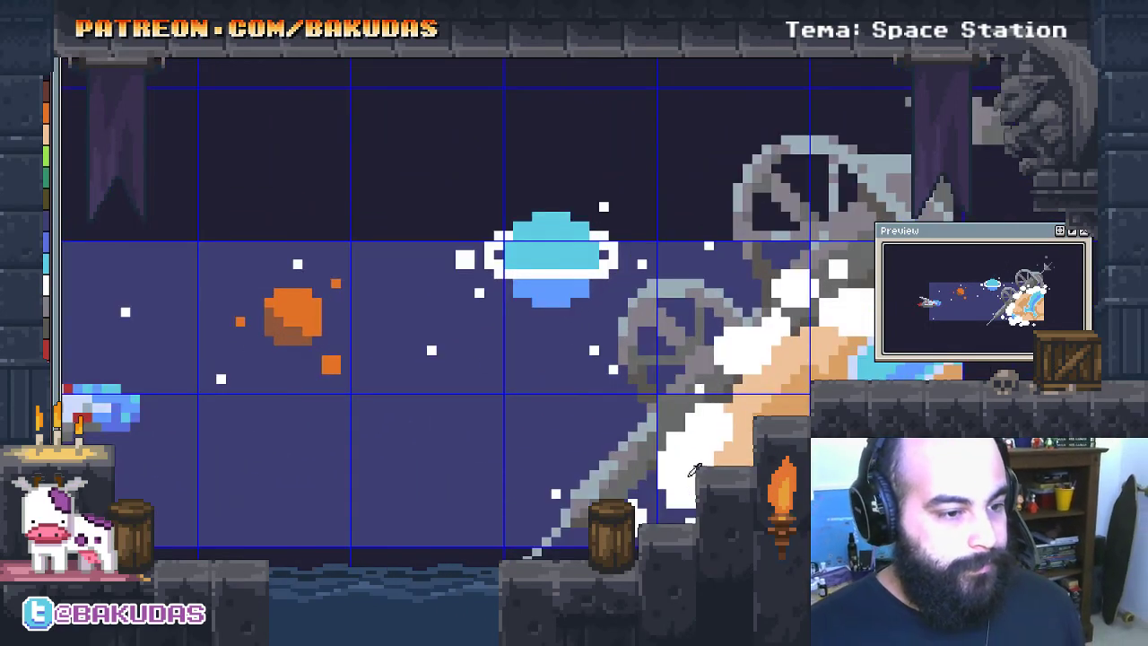
left_click_drag(693, 471, 624, 464)
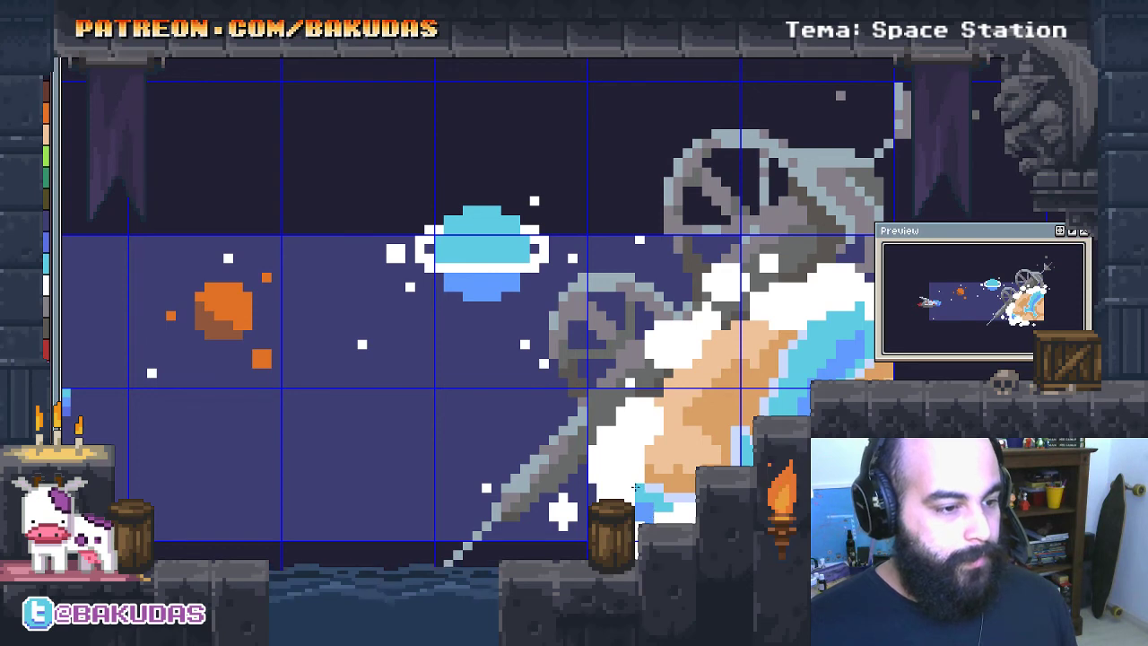
Paint dark-green land along the planet's bottom and a patch on its right edge, switching ink mode
key("Tab")
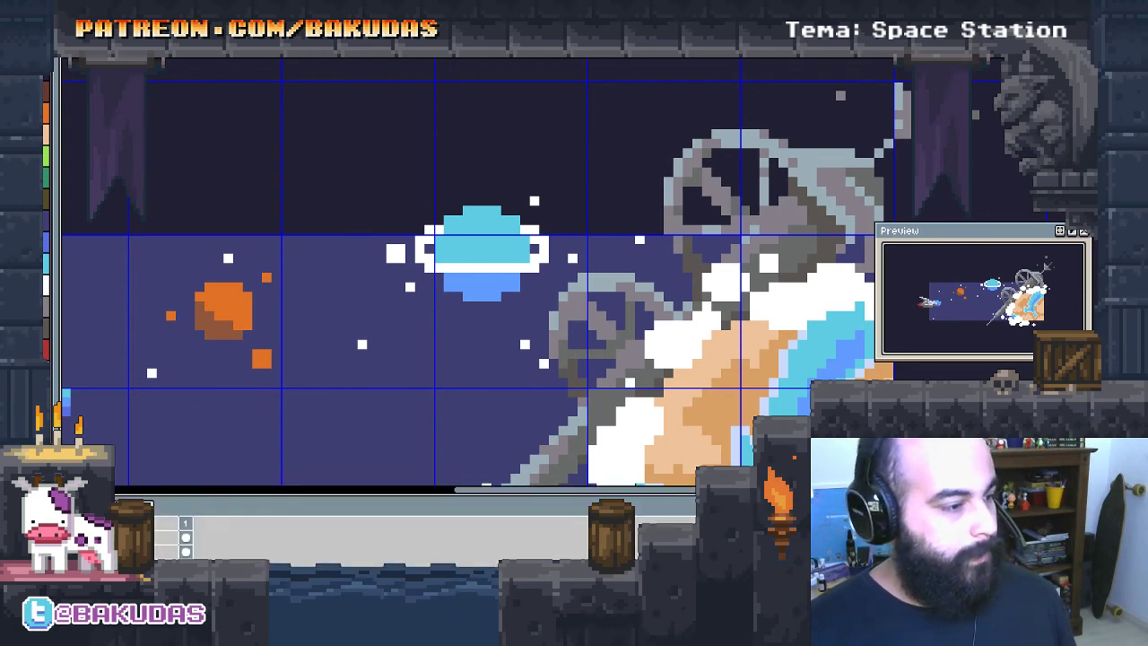
key("Tab")
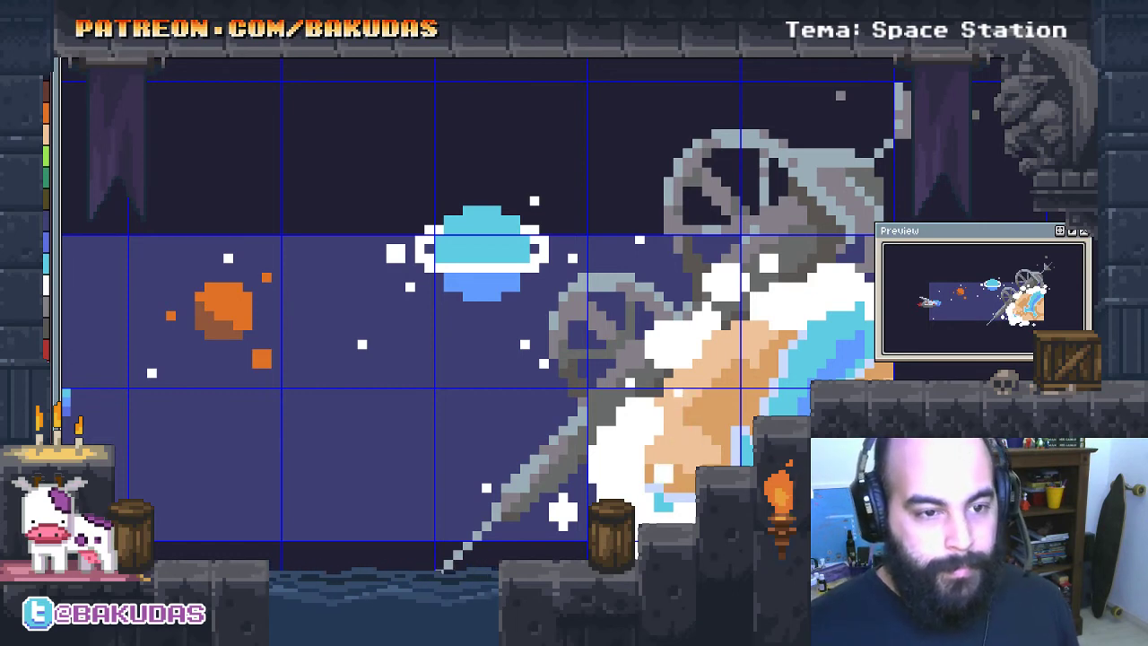
left_click_drag(696, 403, 628, 357)
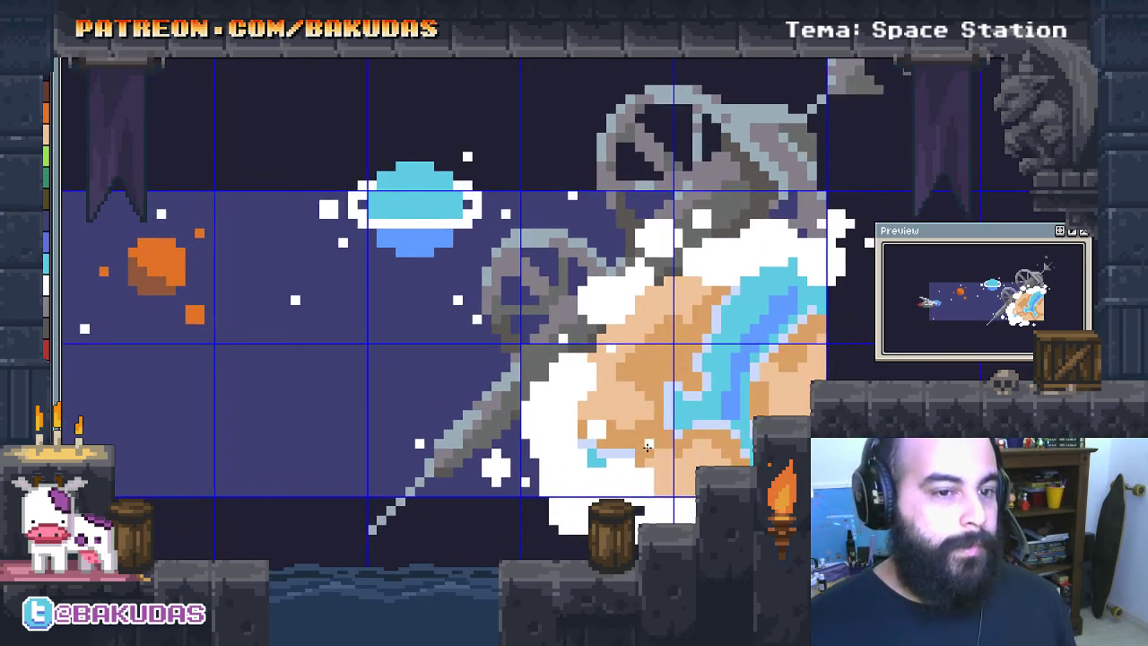
scroll(640, 451, "up", 1)
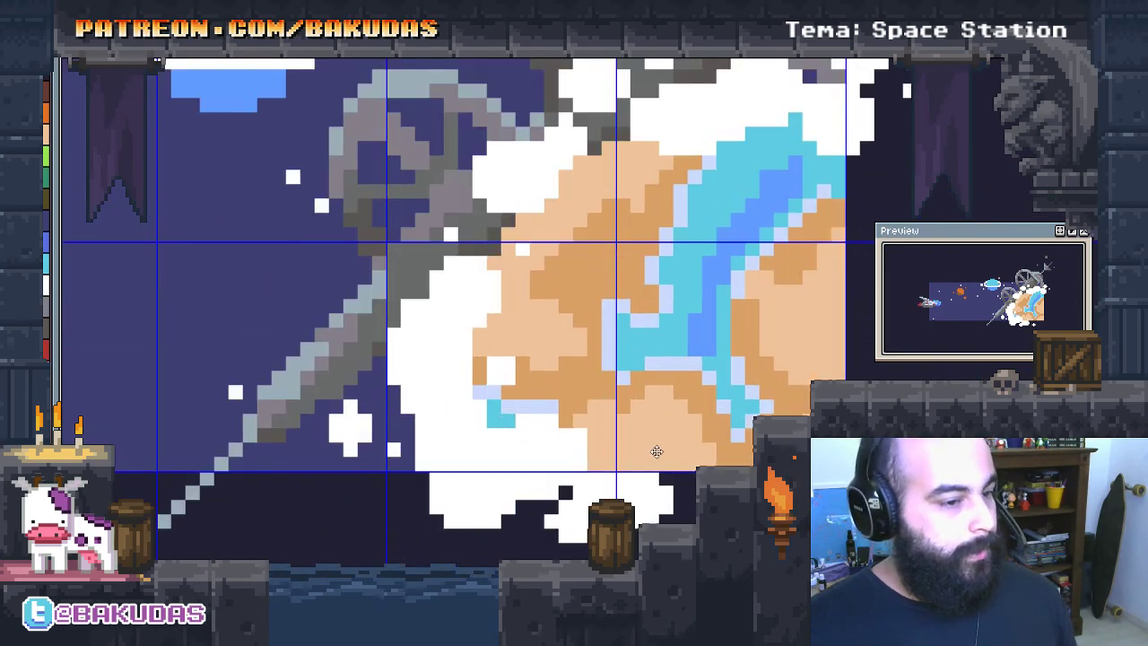
left_click(47, 176)
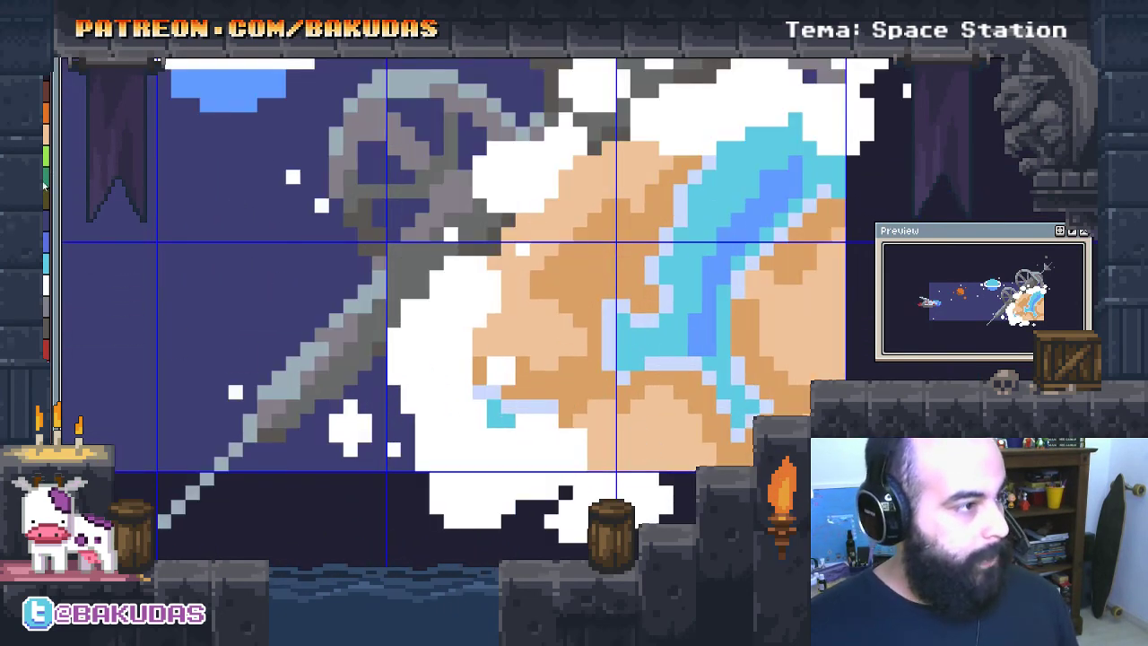
left_click_drag(564, 421, 668, 459)
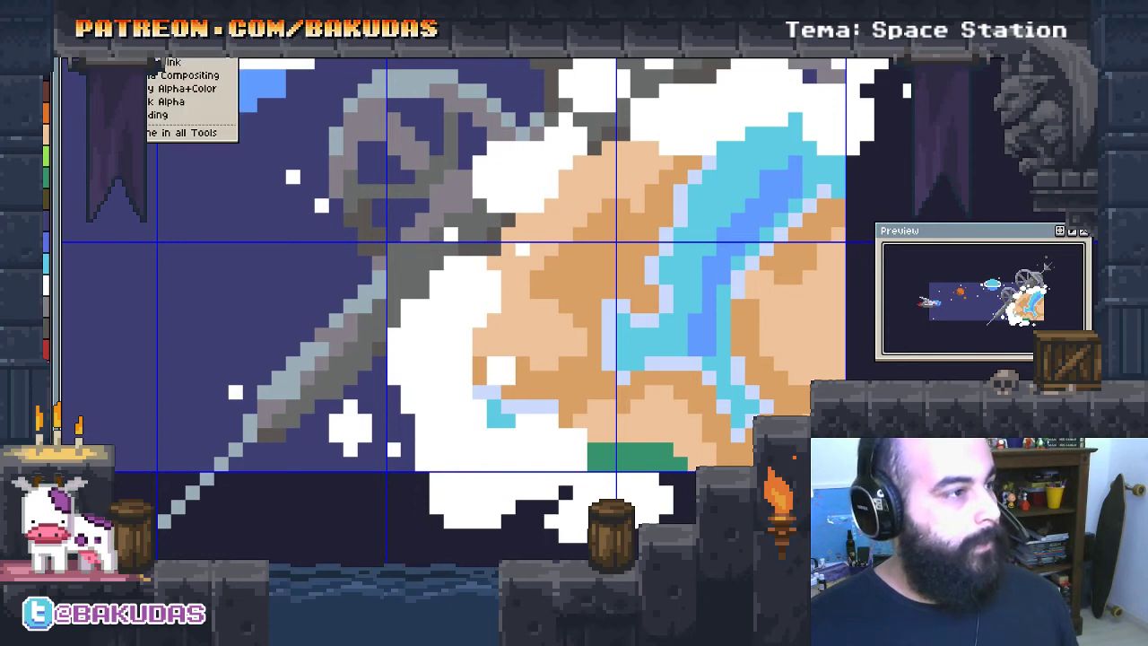
left_click(192, 56)
left_click(171, 101)
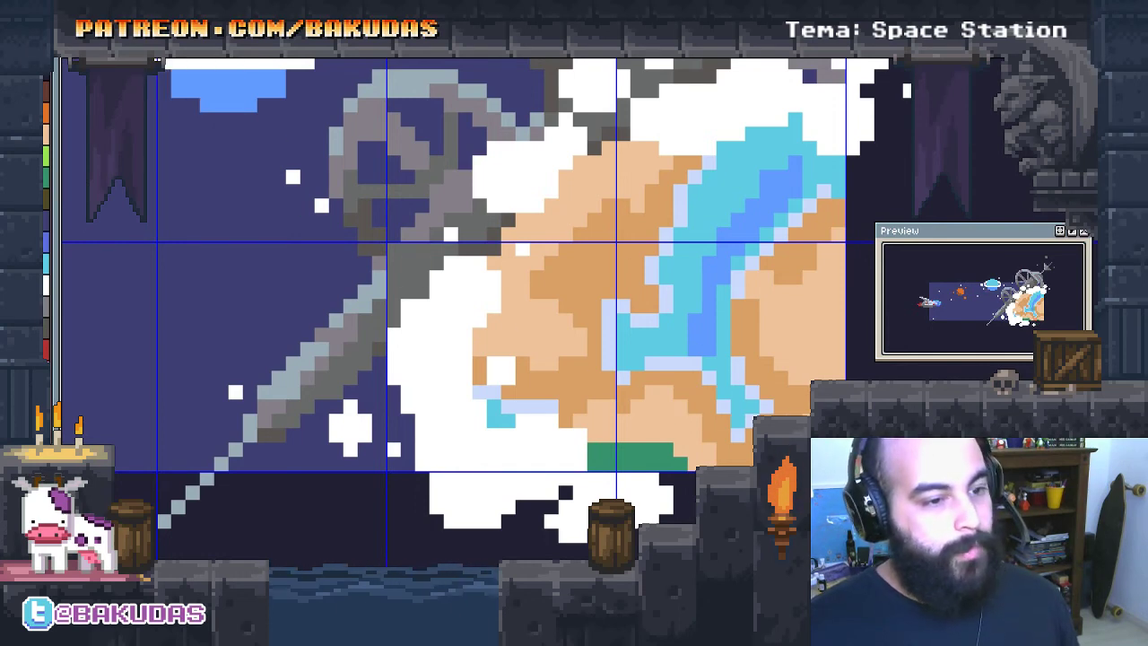
mouse_move(840, 323)
left_mouse_down()
mouse_move(812, 359)
mouse_move(798, 332)
mouse_move(846, 283)
left_mouse_up()
Extend green land up the right edge, along the bottom, and onto the left side
scroll(851, 323, "up", 2)
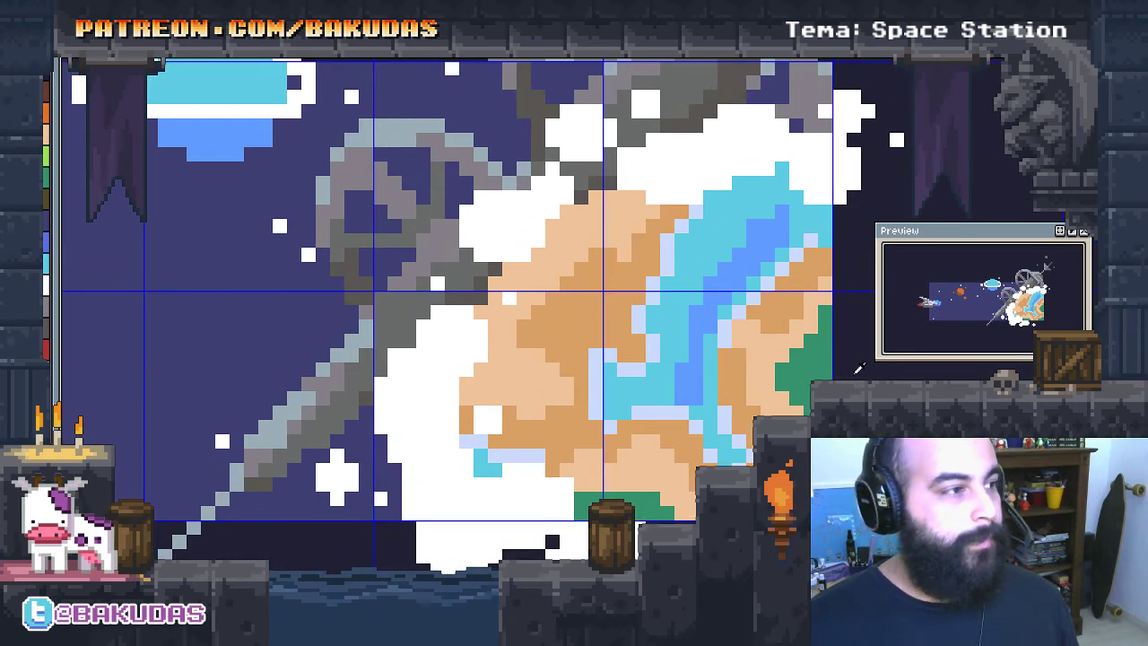
left_click_drag(811, 399, 825, 309)
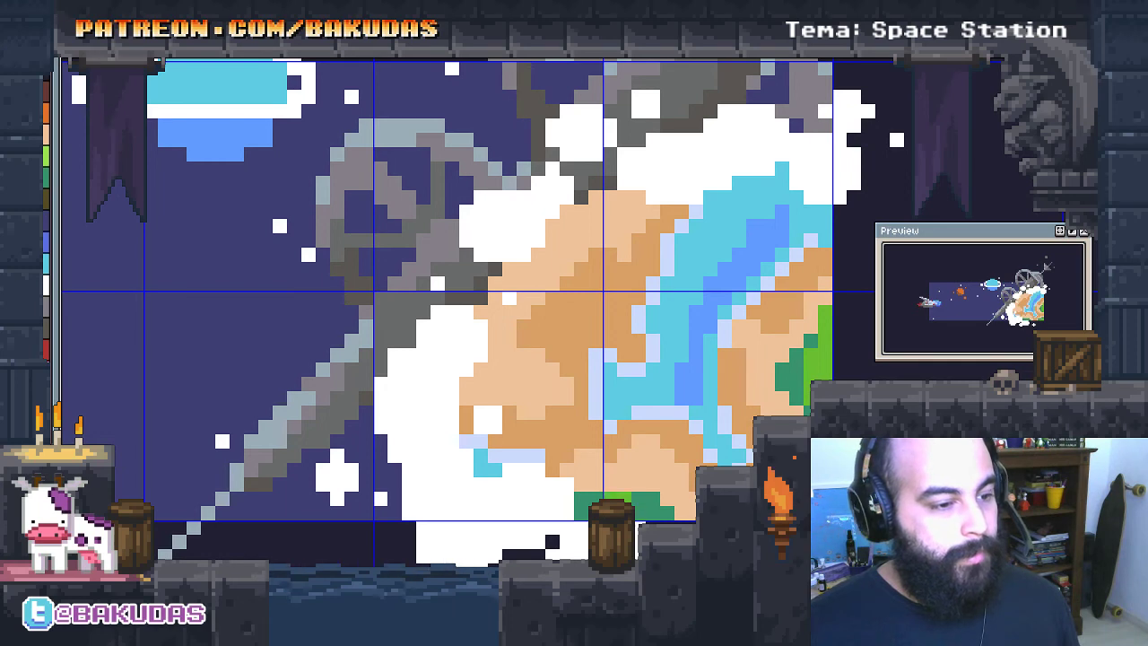
mouse_move(610, 495)
left_mouse_down()
mouse_move(677, 502)
mouse_move(679, 484)
mouse_move(668, 512)
left_mouse_up()
left_click(481, 391)
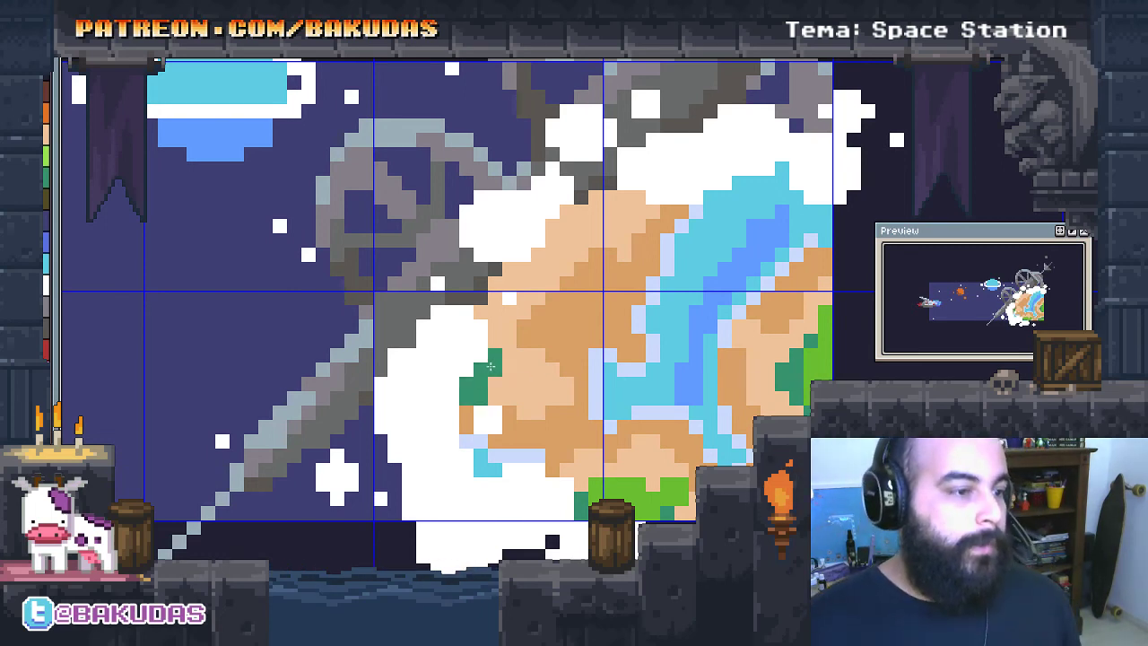
mouse_move(495, 326)
left_mouse_down()
mouse_move(502, 368)
mouse_move(528, 381)
left_mouse_up()
left_click_drag(527, 381, 492, 381)
Paint dark green up the upper-left edge, fix stray pixels with peach, and add a small island
left_click_drag(500, 315, 497, 294)
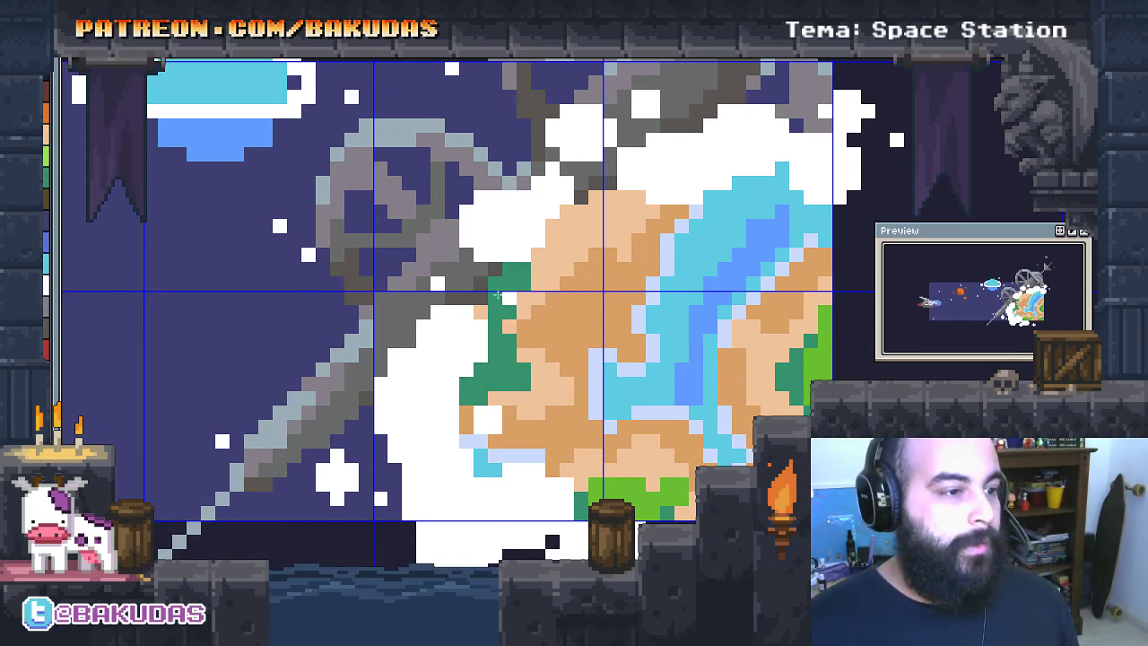
mouse_move(536, 257)
left_mouse_down()
mouse_move(547, 271)
mouse_move(605, 211)
mouse_move(632, 205)
mouse_move(600, 279)
mouse_move(554, 267)
mouse_move(592, 224)
mouse_move(552, 229)
mouse_move(506, 283)
mouse_move(498, 346)
mouse_move(520, 381)
mouse_move(531, 338)
left_mouse_up()
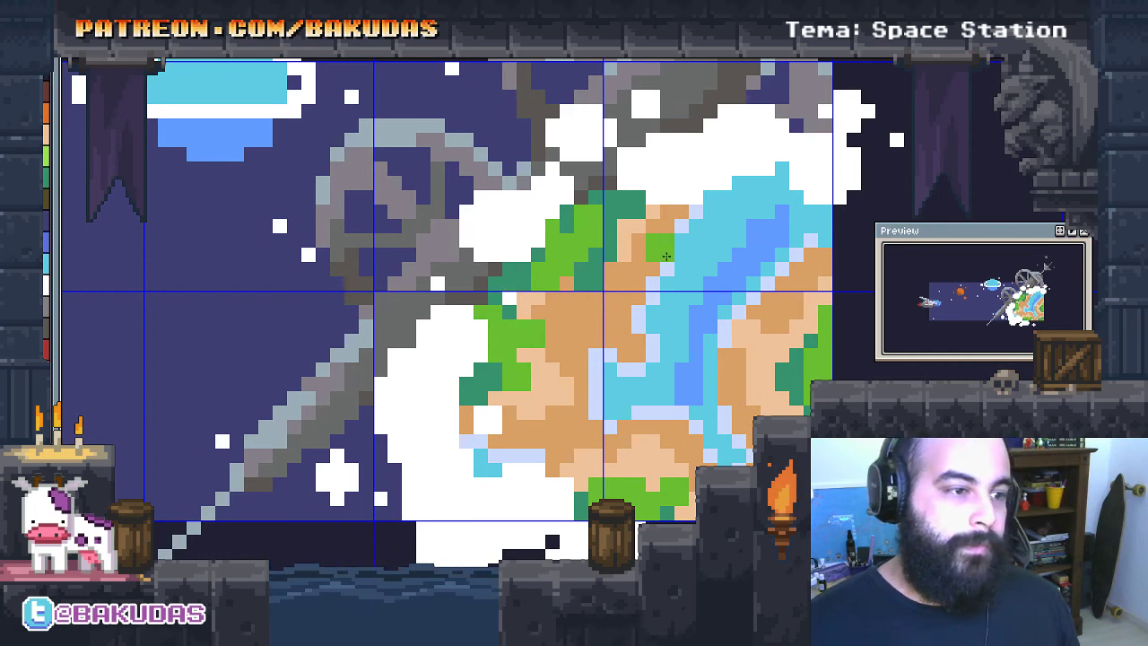
left_click_drag(617, 258, 630, 230)
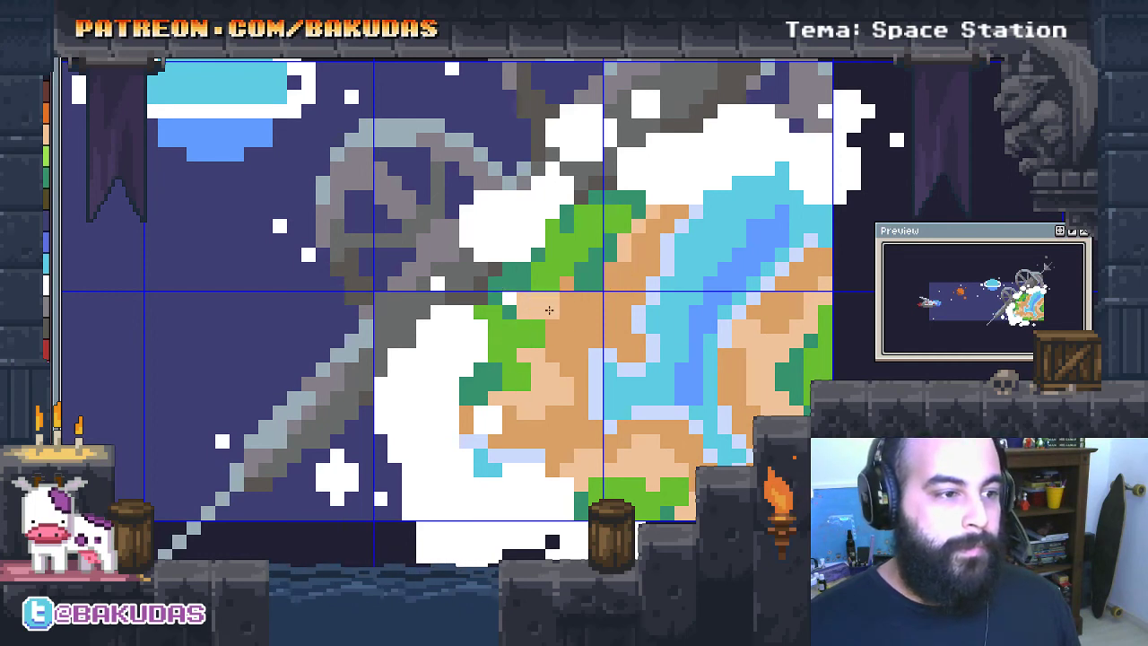
mouse_move(549, 309)
left_mouse_down()
mouse_move(563, 284)
mouse_move(574, 309)
mouse_move(595, 314)
left_mouse_up()
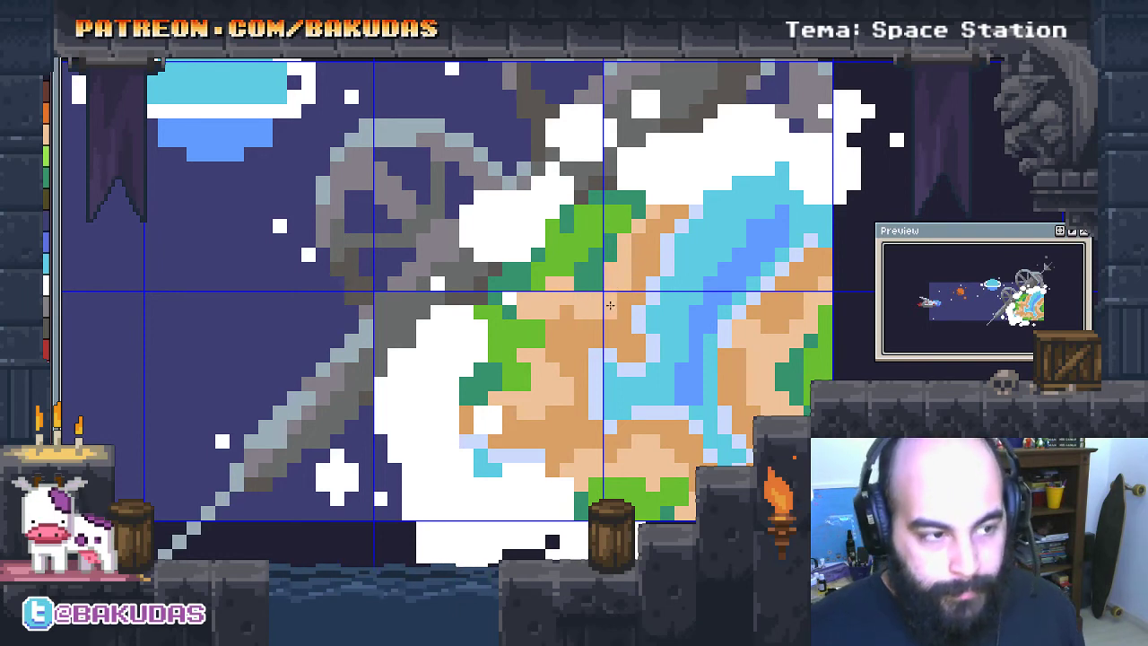
left_click(578, 319)
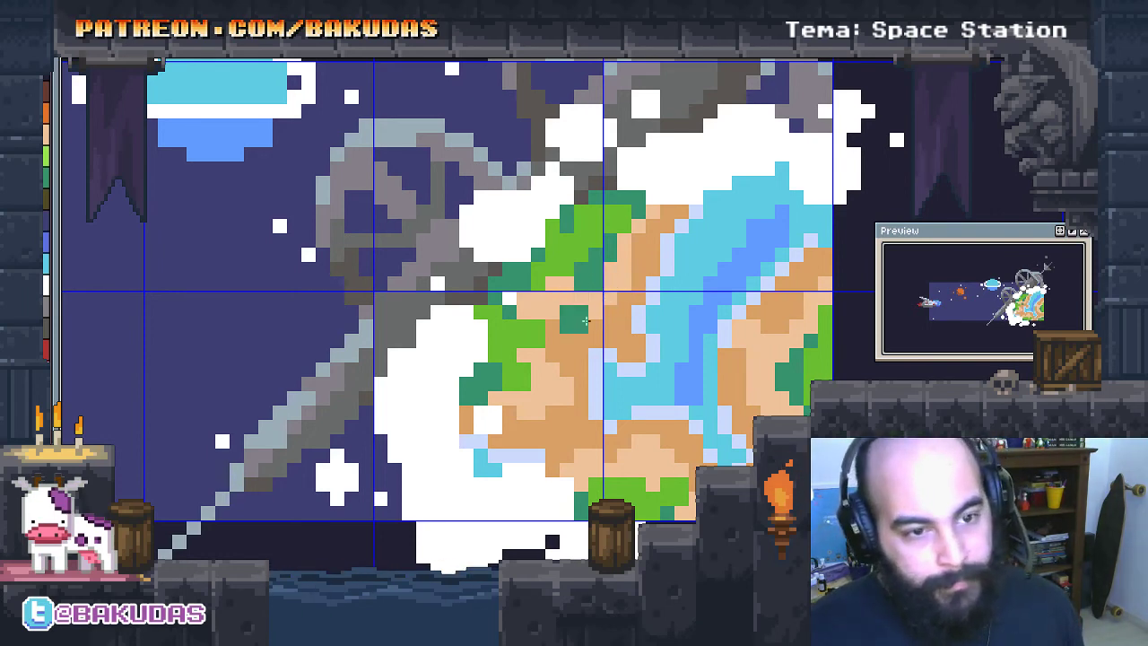
Move the spaceship lower and further right
scroll(565, 368, "down", 2)
scroll(592, 445, "down", 2)
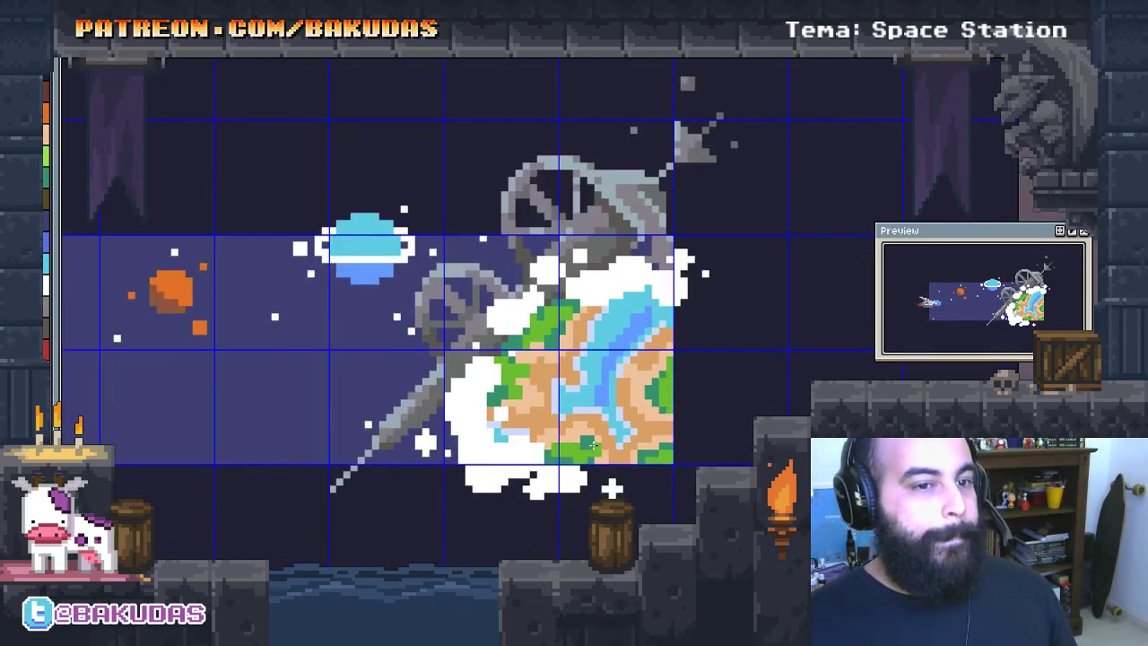
scroll(592, 444, "down", 1)
mouse_move(595, 325)
left_mouse_down()
mouse_move(658, 422)
mouse_move(642, 413)
left_mouse_up()
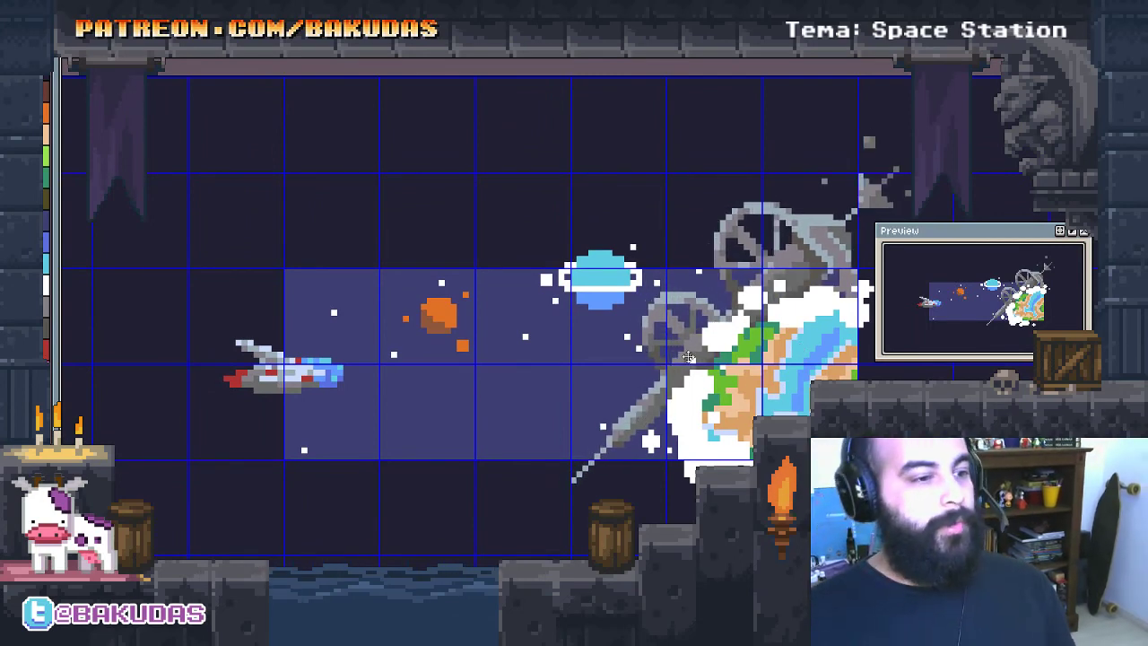
mouse_move(303, 378)
left_mouse_down()
mouse_move(406, 451)
mouse_move(425, 425)
mouse_move(410, 419)
left_mouse_up()
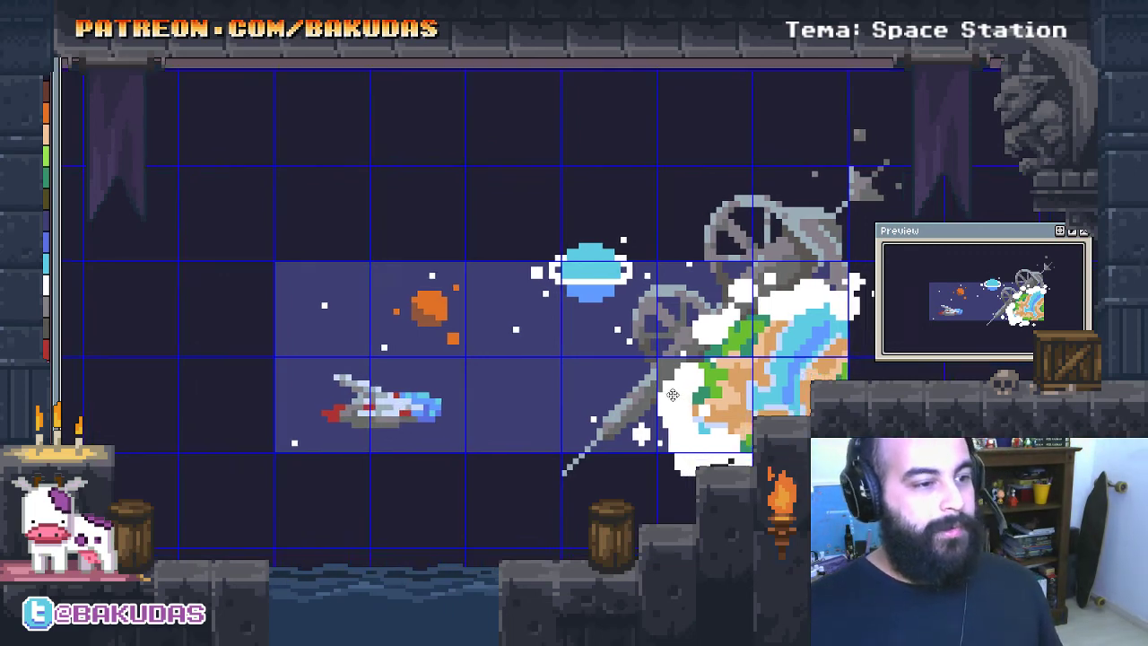
Rename the sketch layer to 'spacestation' via Layer Properties
scroll(520, 397, "up", 1)
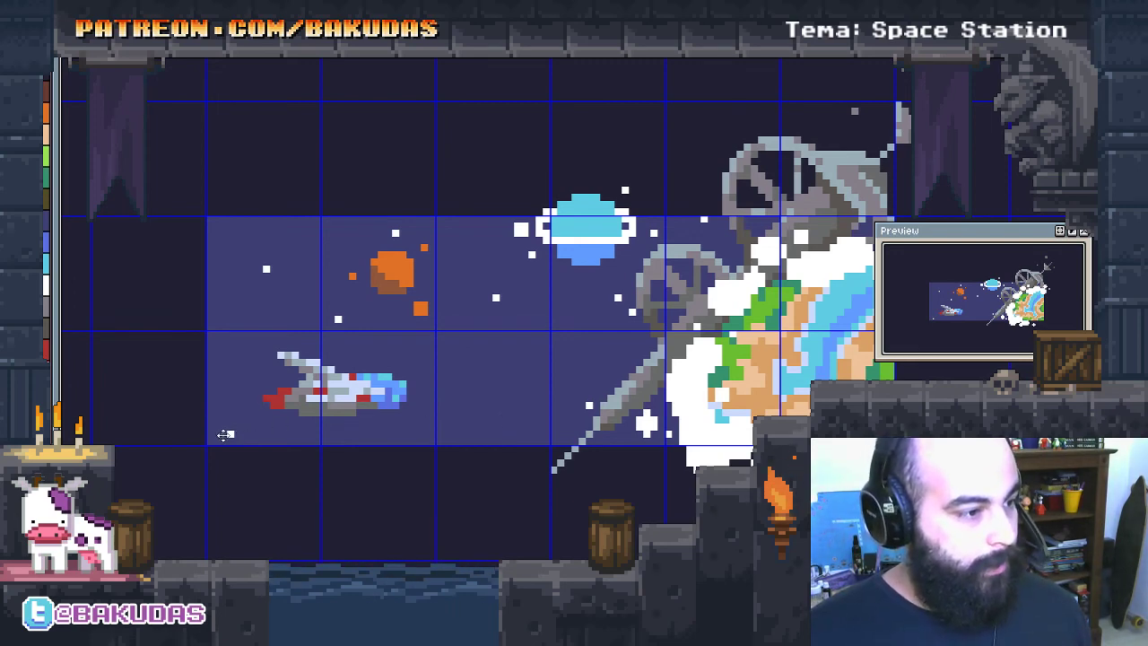
key("Tab")
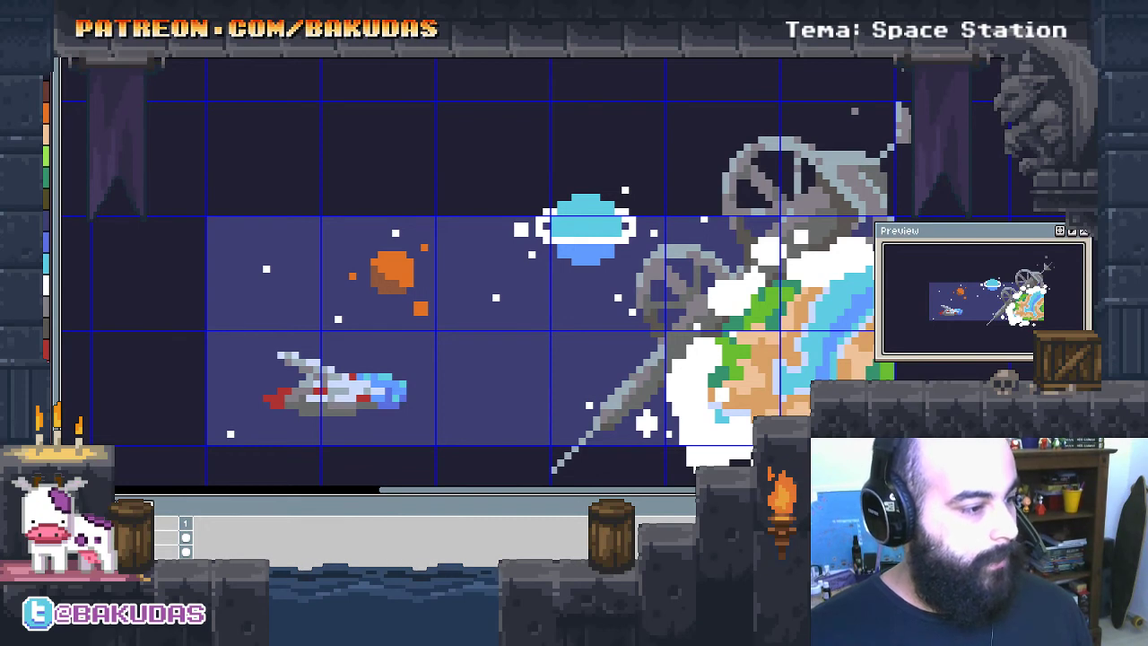
key("shift+p")
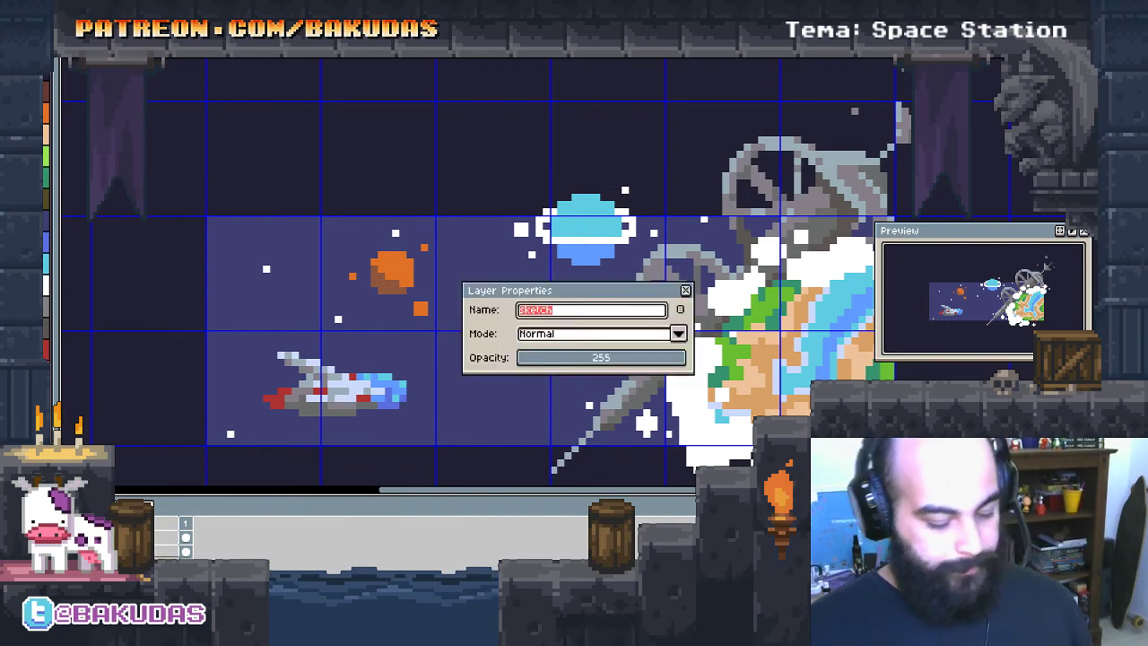
type("space")
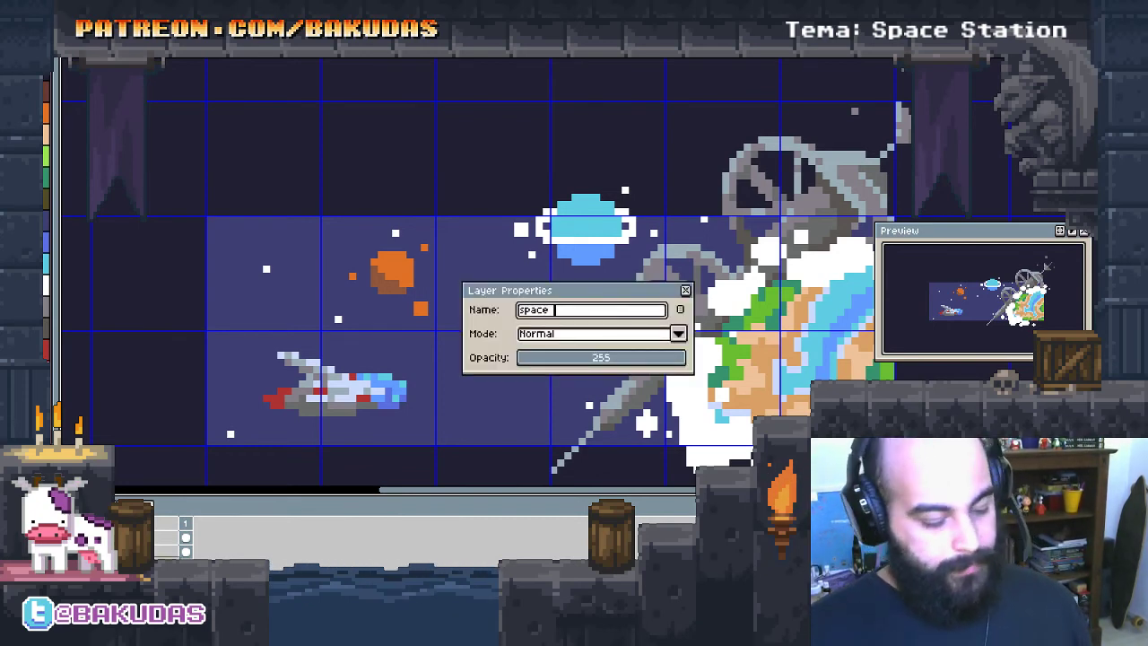
type("station")
key("Return")
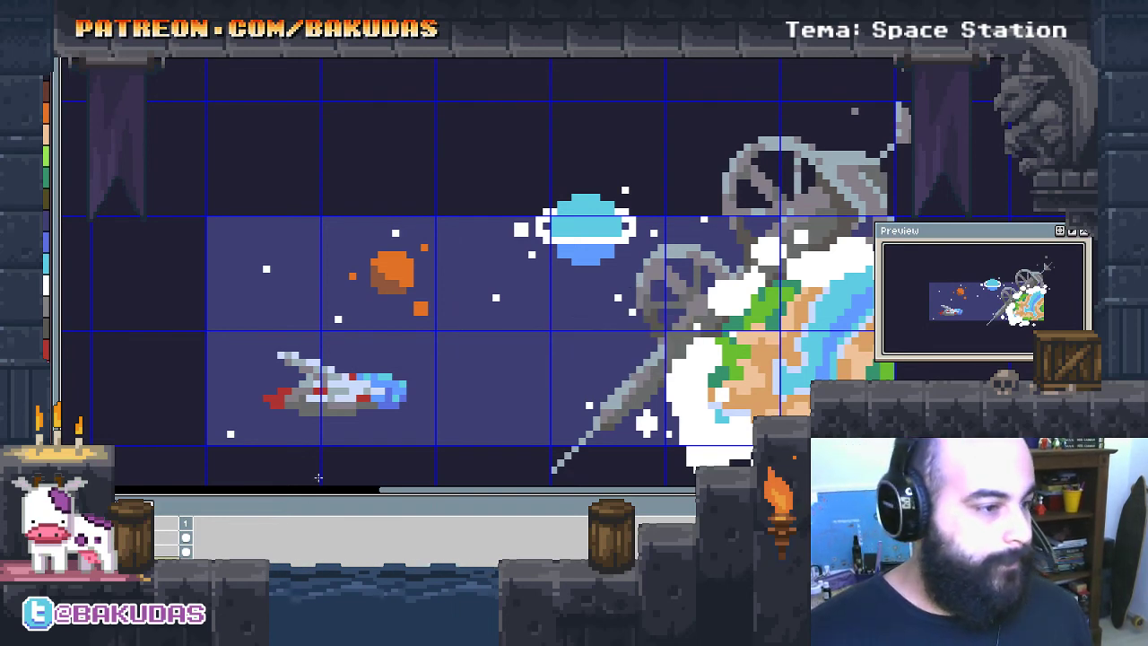
Place a new white star pixel in the sky near the planets and spaceship
left_click_drag(441, 408, 340, 348)
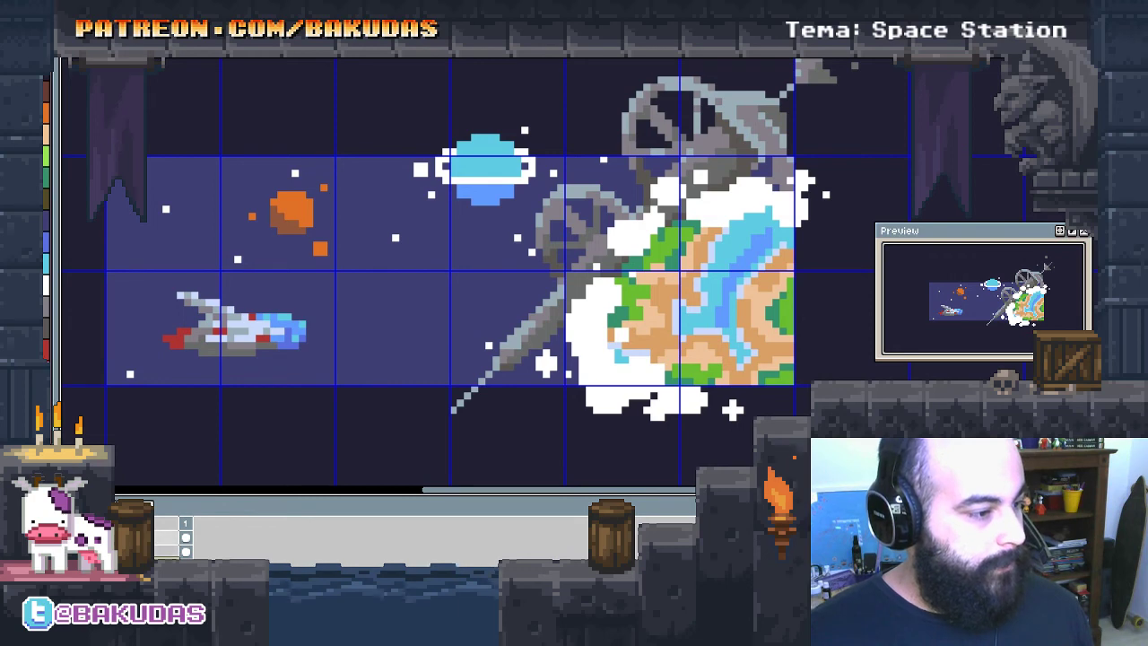
left_click_drag(365, 396, 428, 385)
left_click_drag(191, 359, 240, 360)
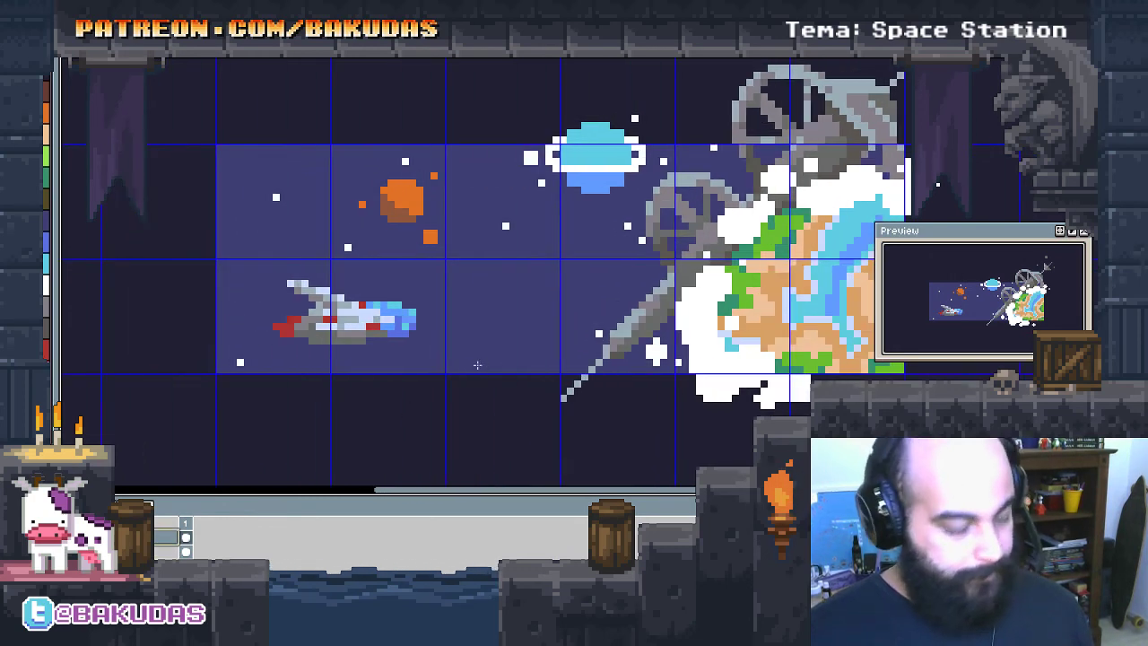
scroll(454, 358, "up", 1)
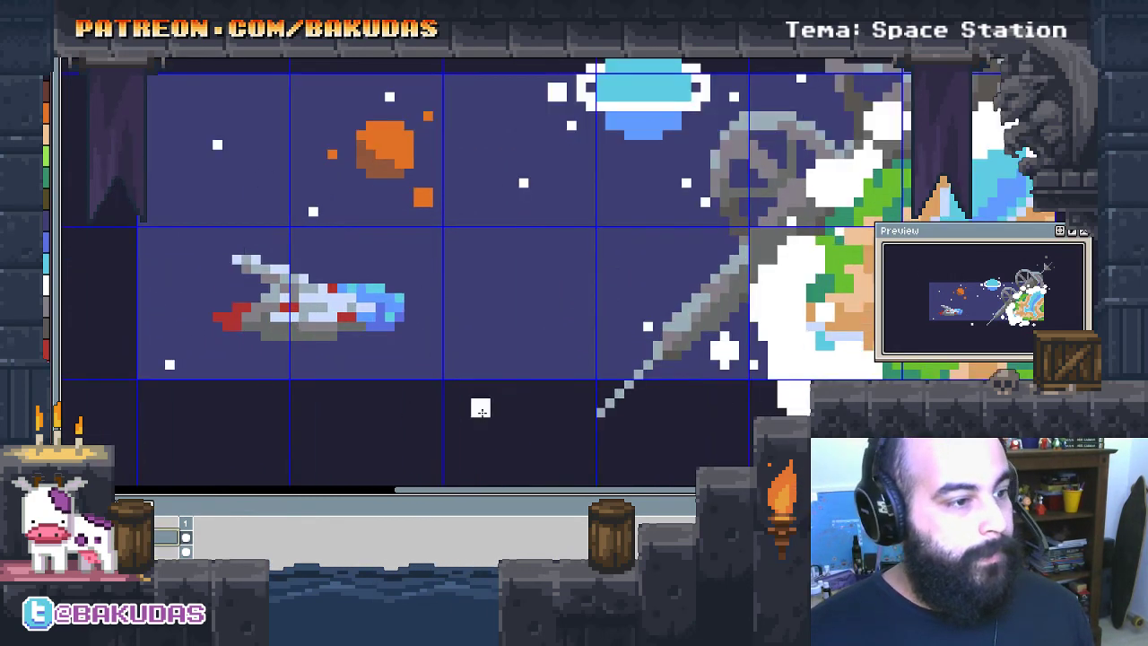
left_click_drag(479, 404, 491, 376)
mouse_move(403, 384)
left_mouse_down()
mouse_move(512, 403)
mouse_move(548, 459)
left_mouse_up()
scroll(192, 209, "up", 2)
scroll(290, 275, "up", 3)
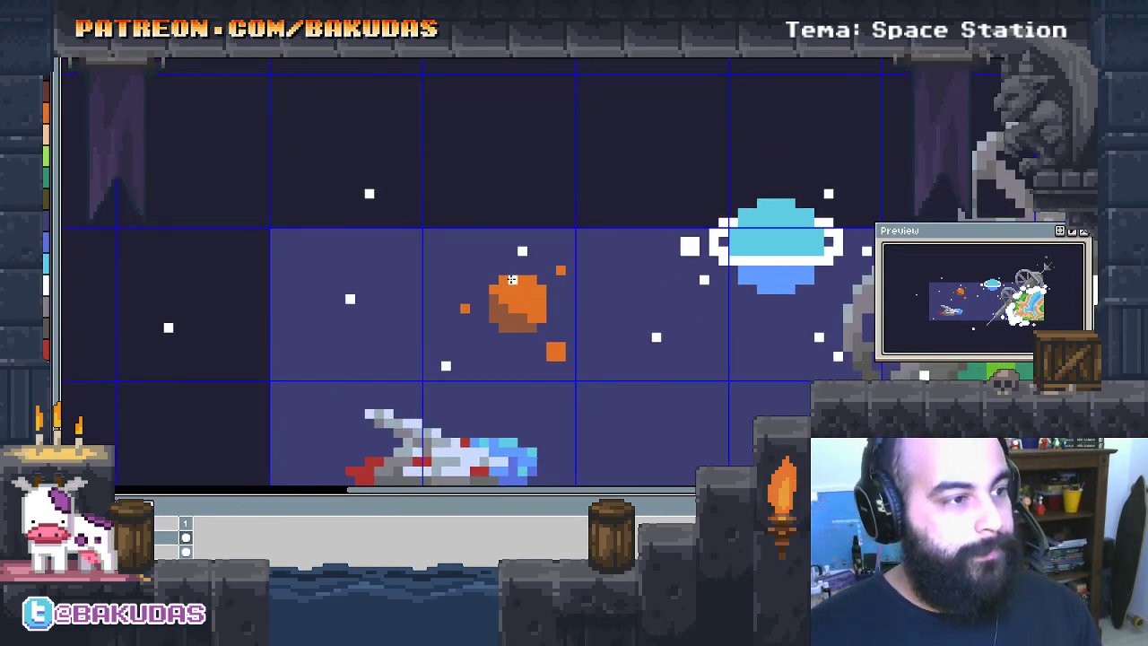
scroll(518, 288, "down", 5)
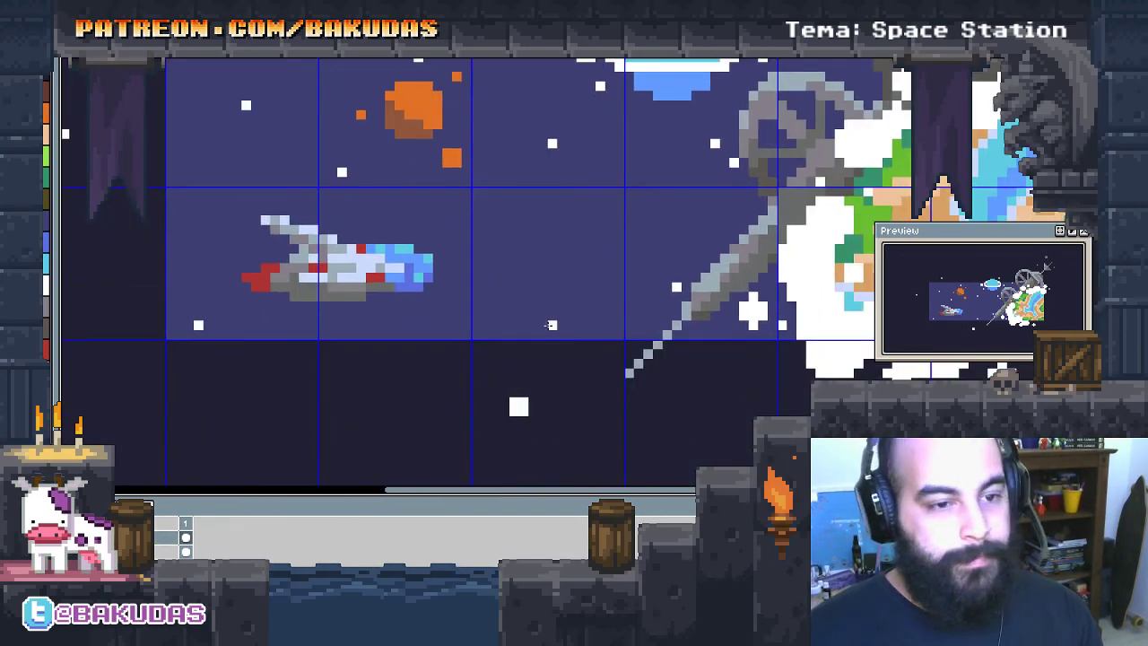
left_click_drag(549, 325, 427, 447)
left_click_drag(310, 148, 361, 192)
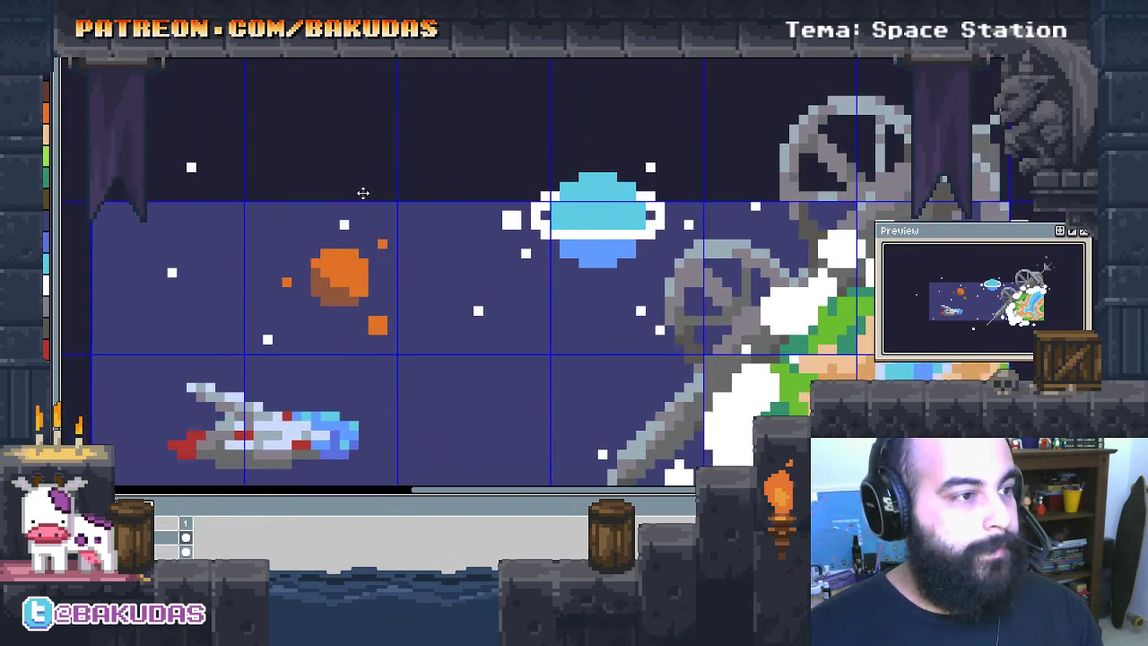
scroll(362, 192, "down", 1)
left_click(385, 226)
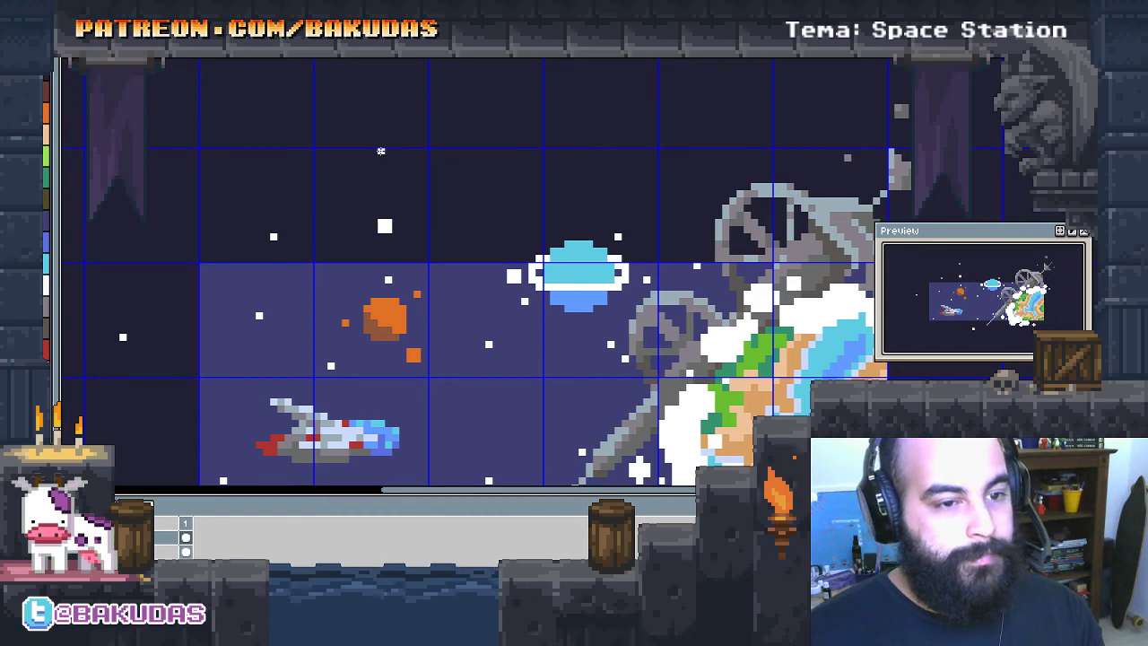
scroll(405, 252, "down", 1)
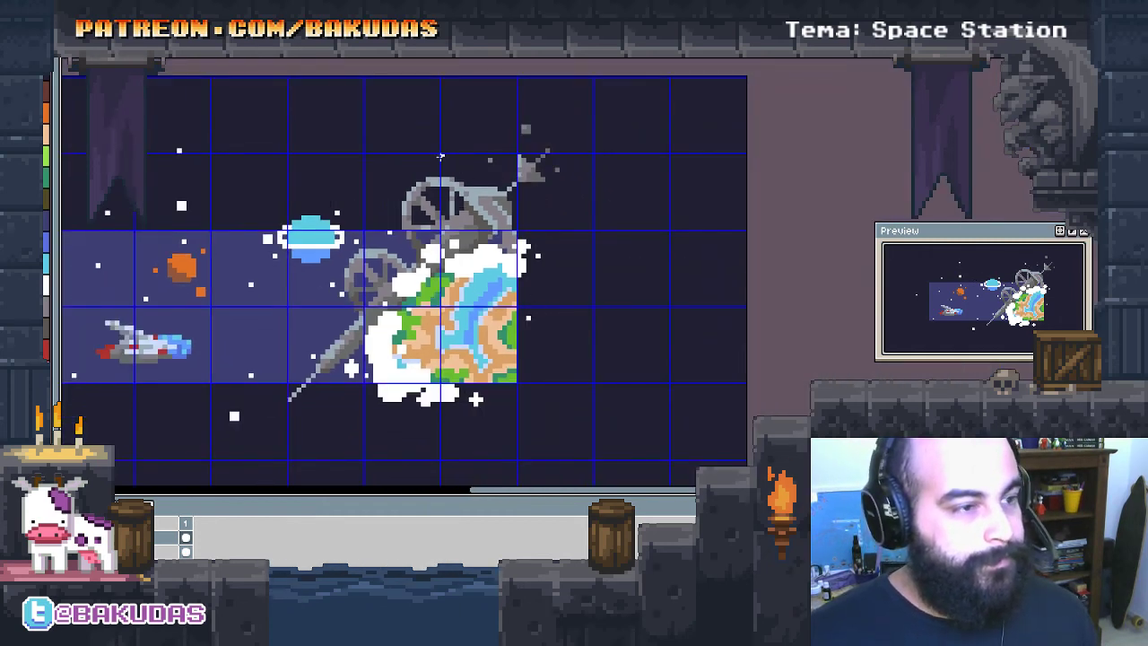
left_click_drag(441, 156, 534, 163)
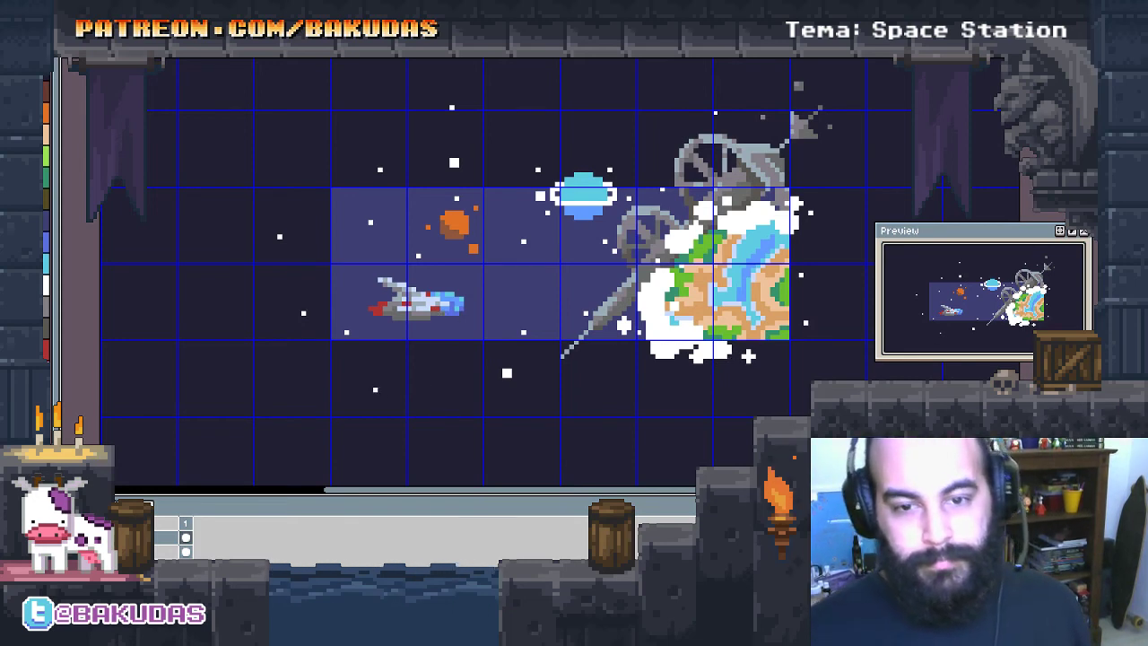
Repaint a red pixel on the ship in the cyan engine colour
scroll(320, 293, "up", 3)
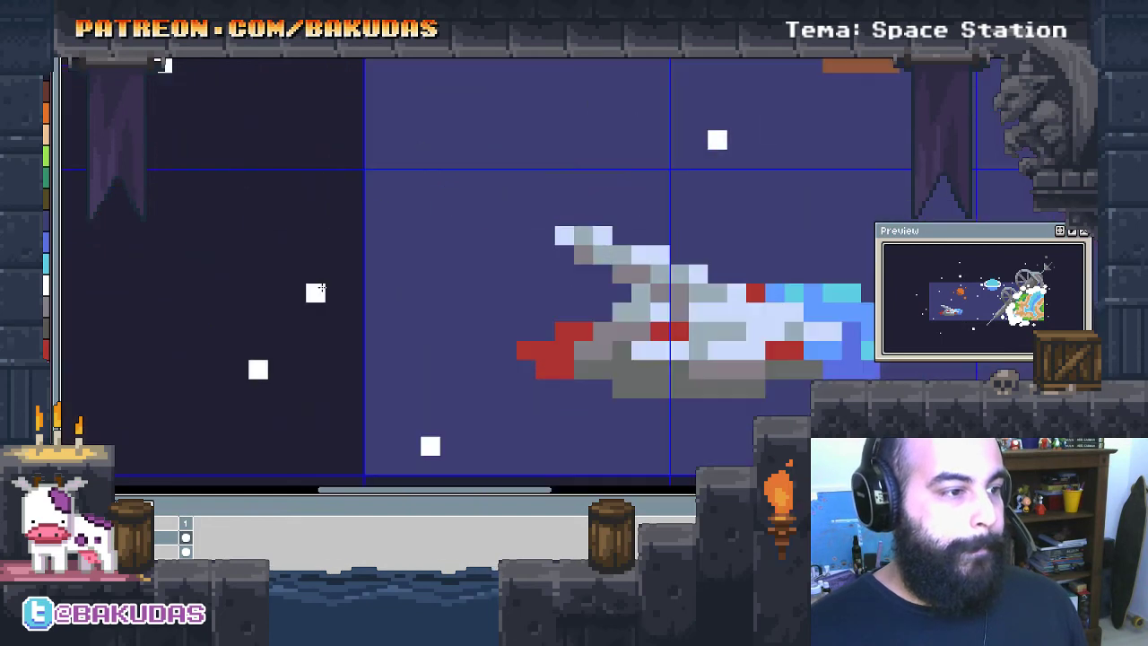
left_click(564, 350)
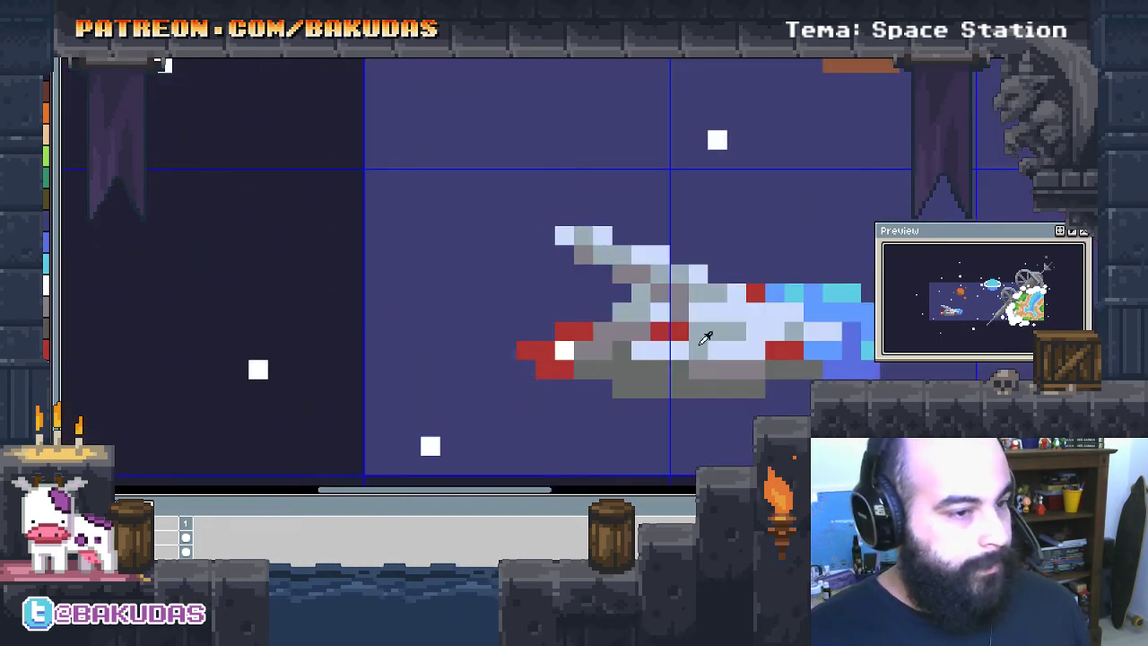
left_click(868, 340, "alt")
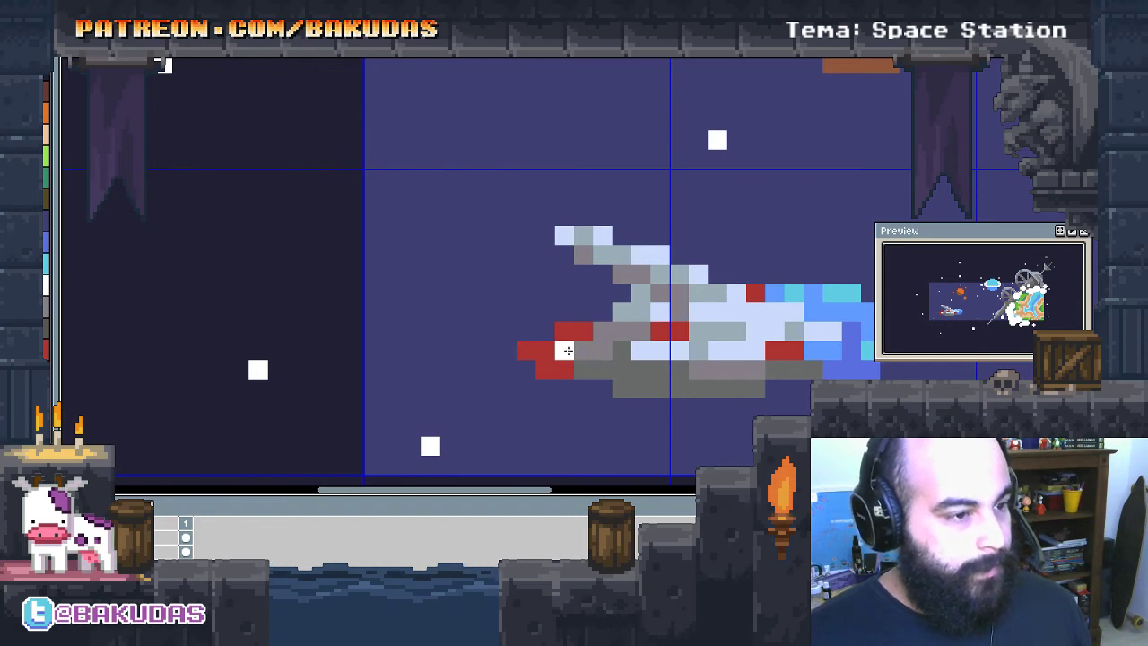
left_click(564, 350)
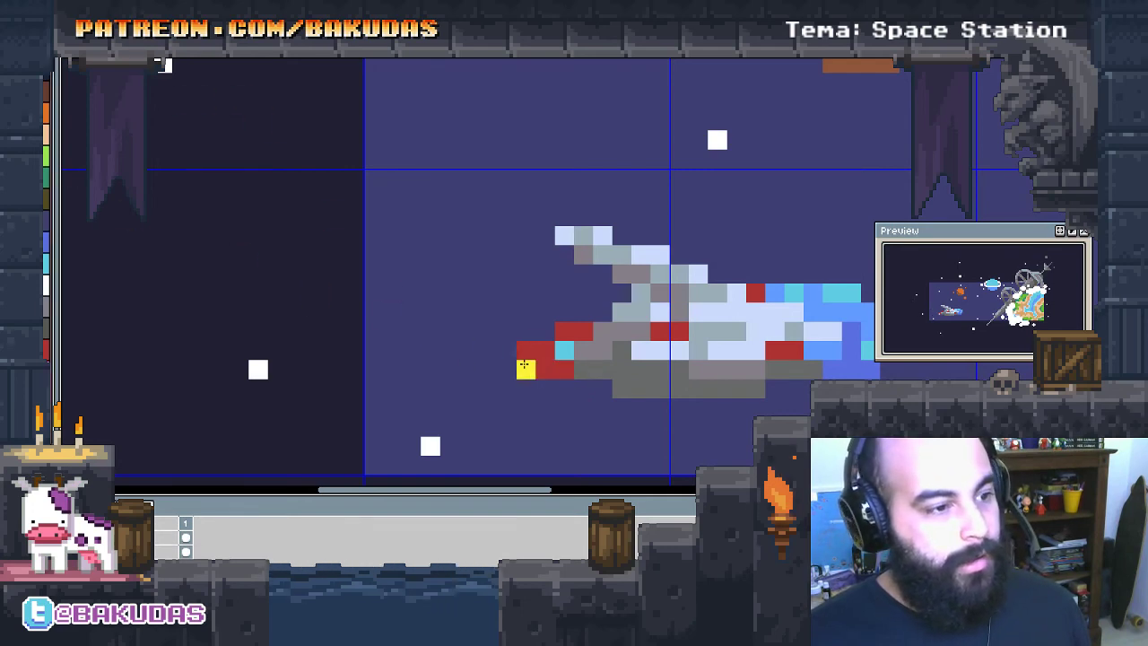
Paint a yellow exhaust flame behind the ship with orange pixels inside it
scroll(527, 368, "up", 1)
mouse_move(525, 365)
left_mouse_down()
mouse_move(481, 333)
mouse_move(549, 299)
left_mouse_up()
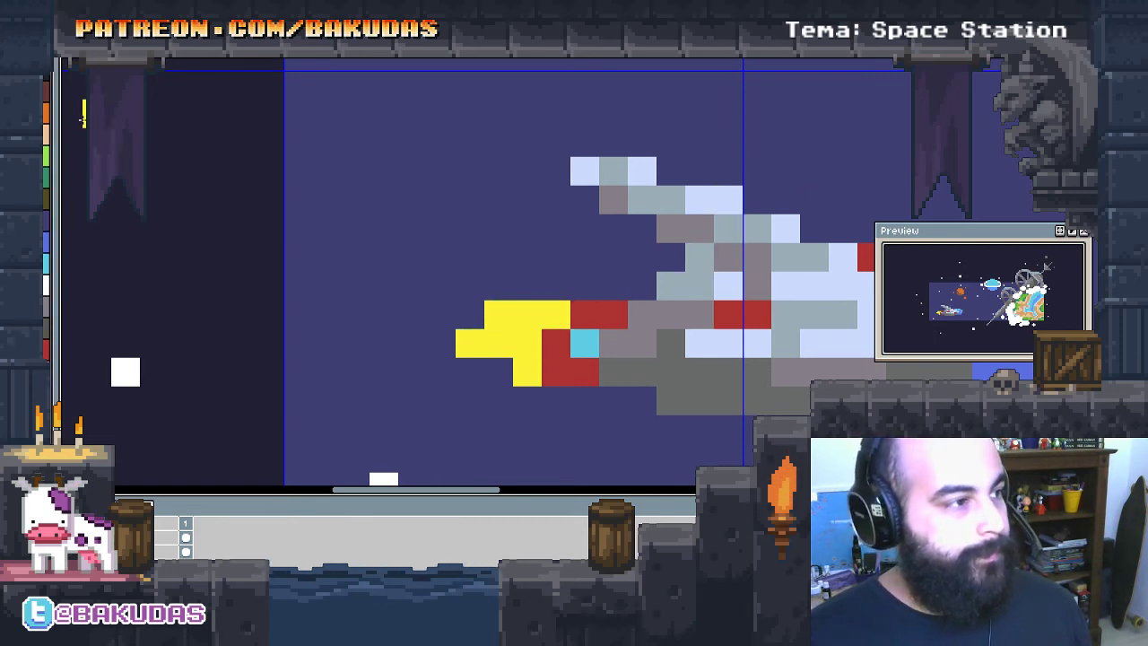
left_click(47, 115)
left_click(527, 343)
left_click(545, 362)
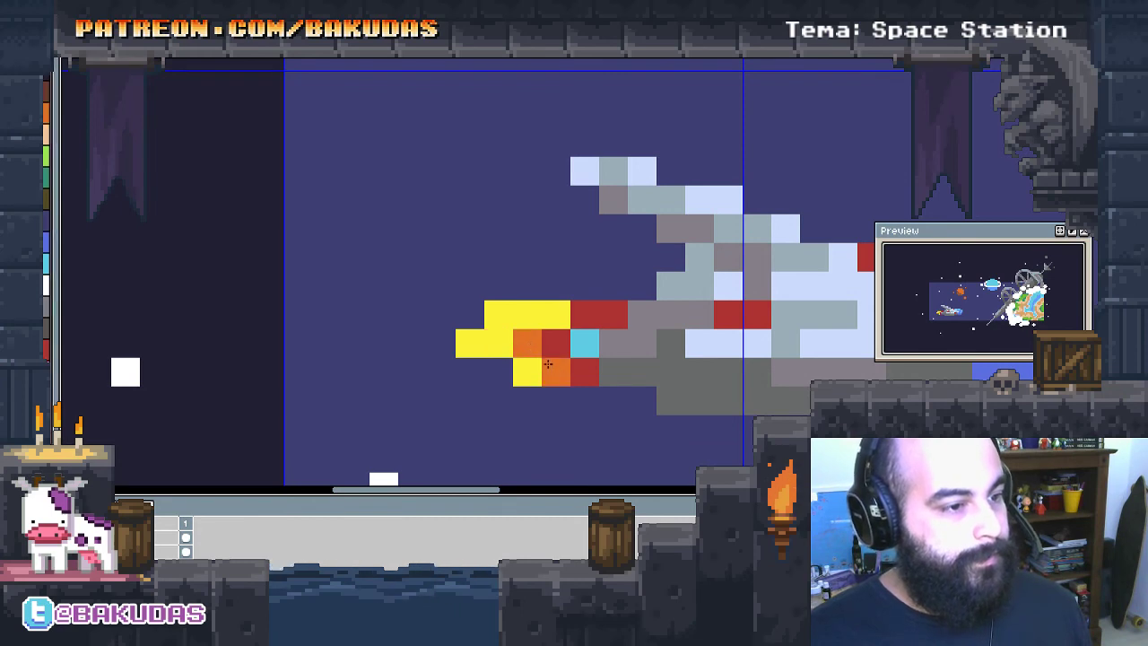
left_click(547, 323)
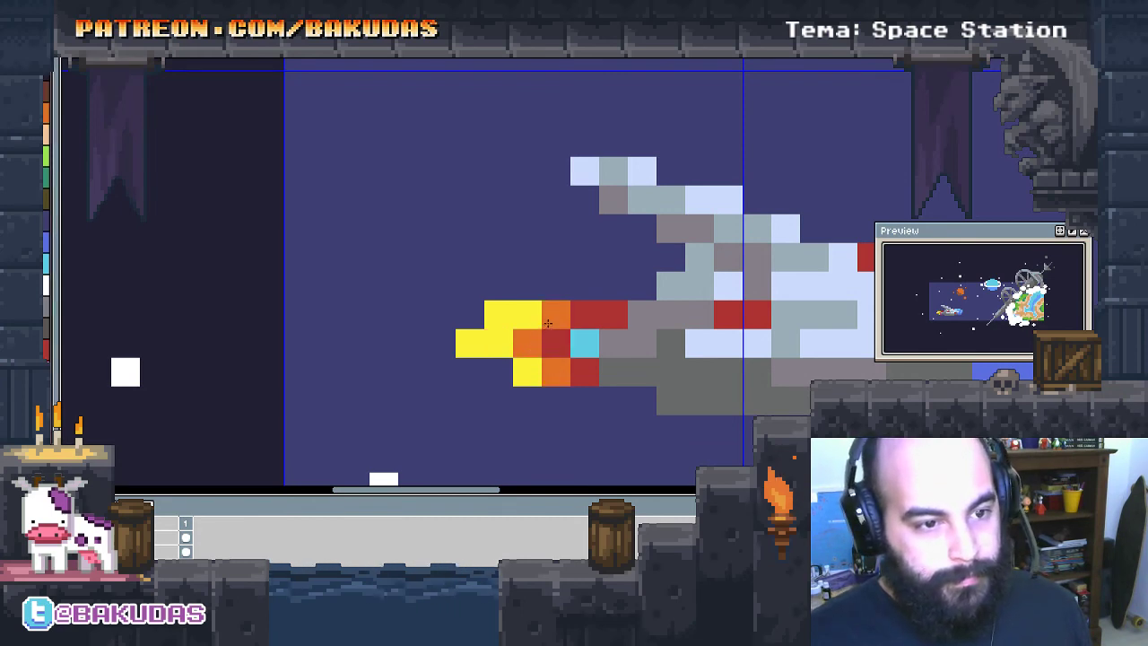
left_click(528, 321)
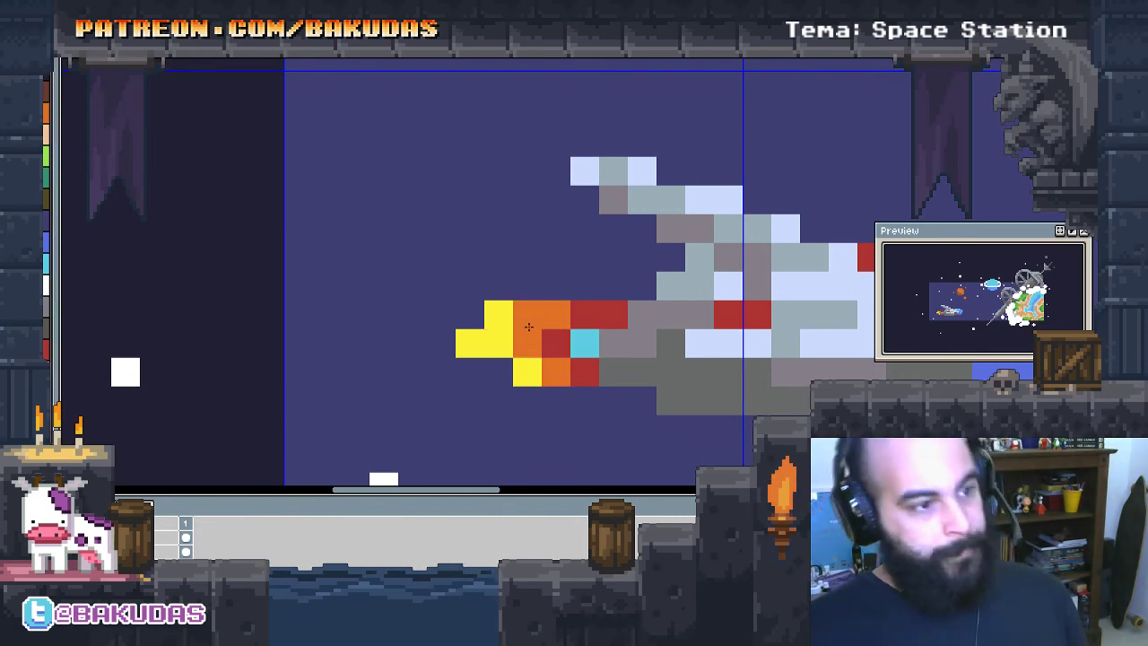
Extend the flame's top with yellow pixels and make one edge pixel orange
right_click(528, 325)
right_click(549, 296)
right_click(581, 292)
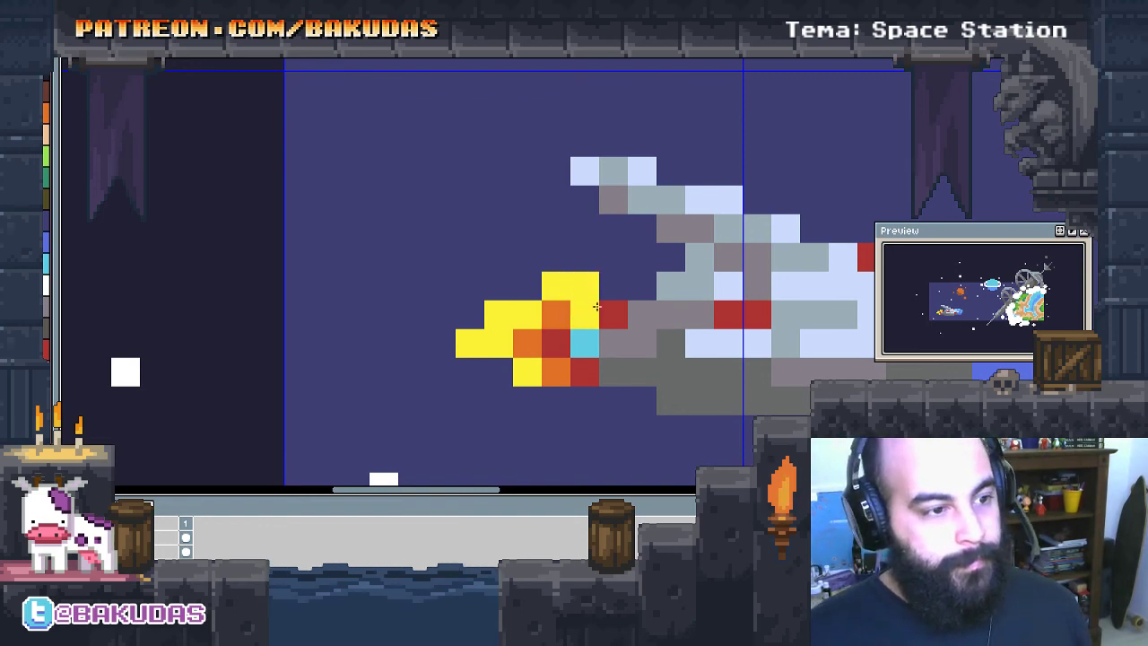
right_click(607, 306)
left_click(610, 312)
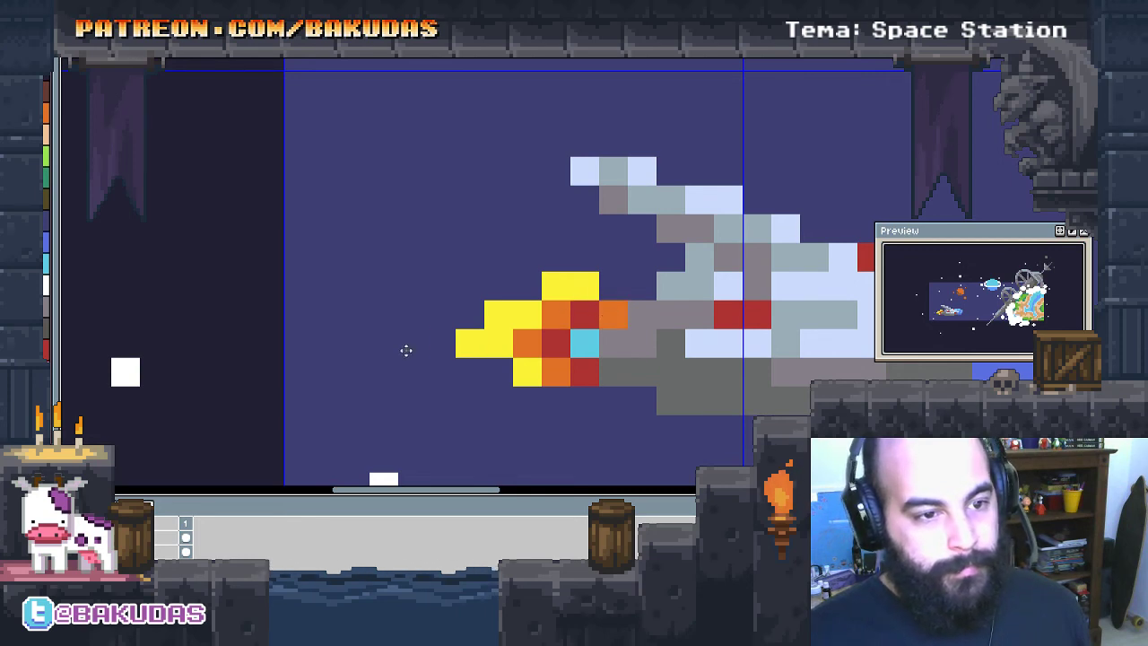
Add a small yellow spark trailing behind the flame and a yellow light pixel on the hull
left_click_drag(475, 336, 615, 346)
right_click(545, 347)
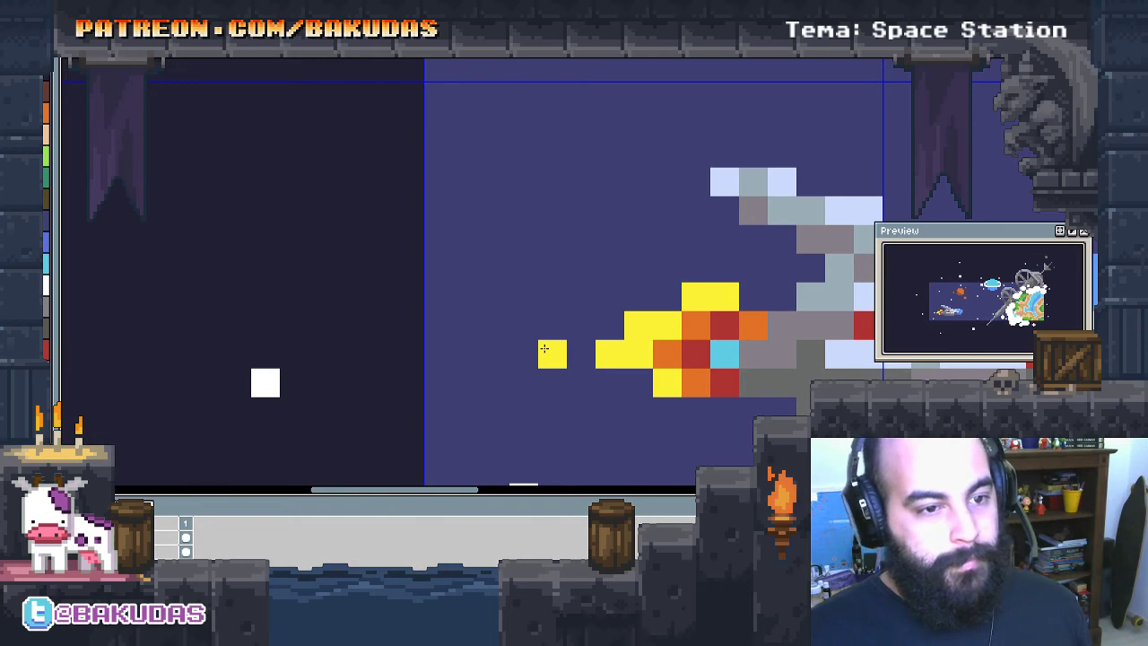
left_click_drag(539, 350, 256, 312)
scroll(359, 343, "down", 1)
left_click_drag(534, 341, 400, 330)
right_click(401, 330)
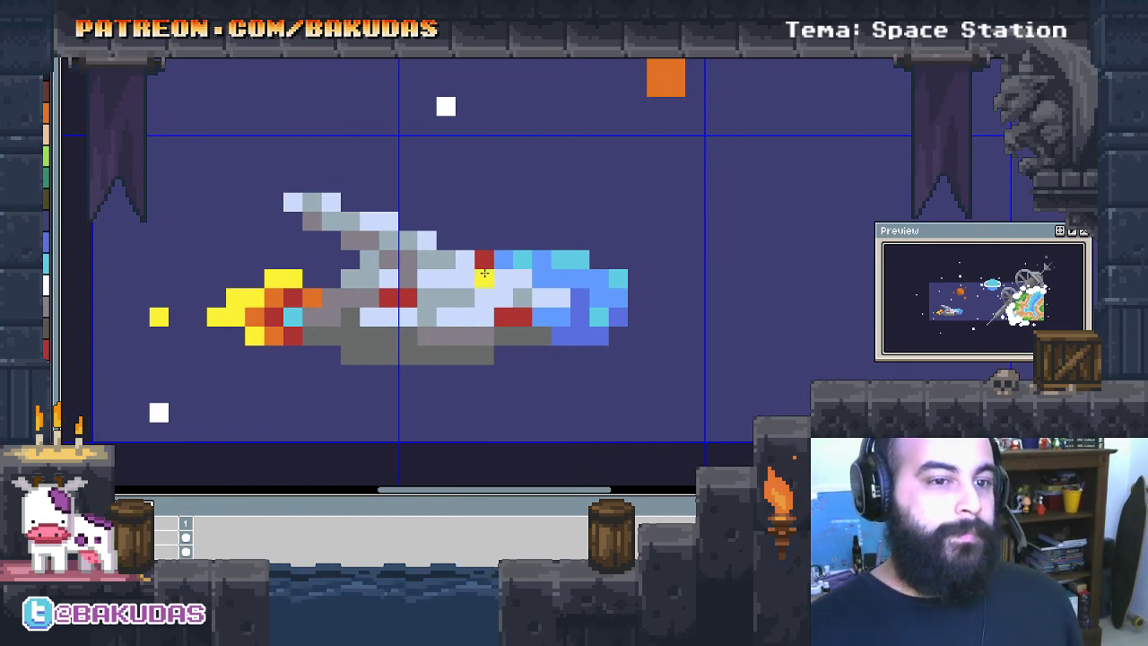
Paint darker blue spots on the ringed planet
scroll(482, 263, "down", 1)
left_click_drag(643, 174, 387, 371)
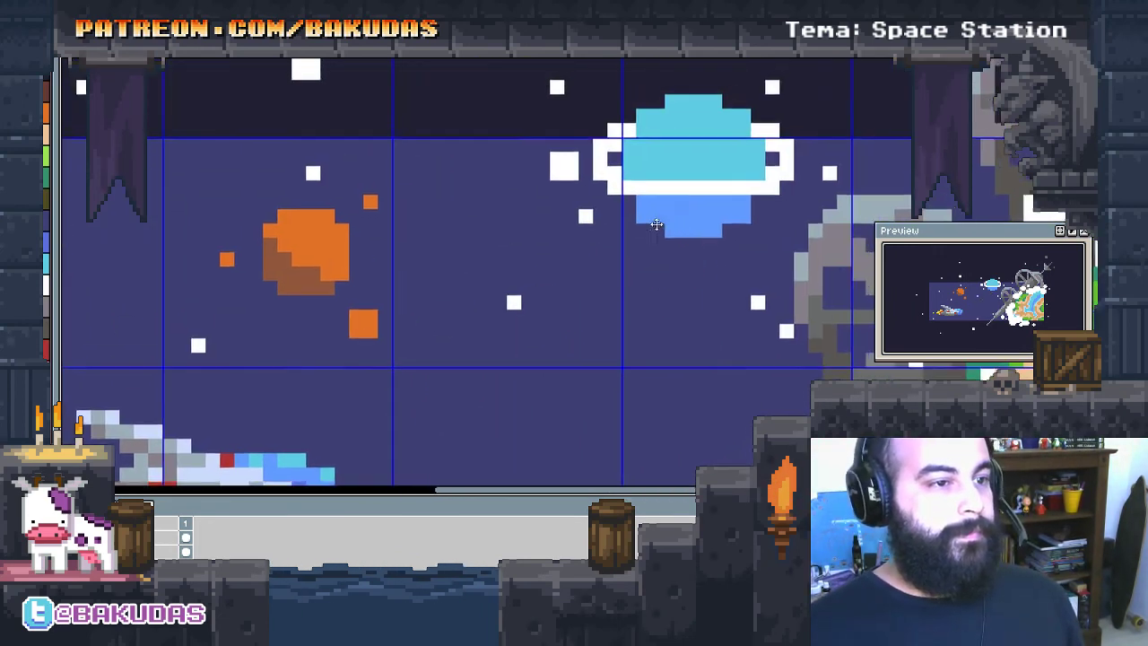
scroll(704, 255, "up", 1)
scroll(533, 338, "up", 1)
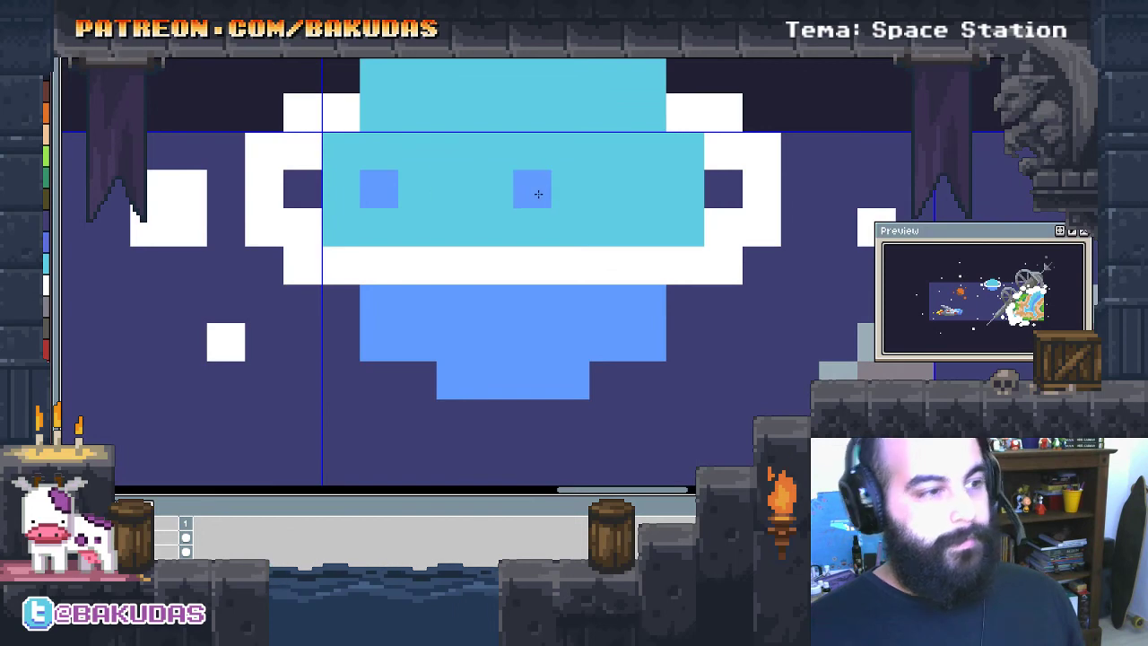
mouse_move(529, 189)
left_mouse_down()
mouse_move(567, 270)
mouse_move(610, 236)
mouse_move(556, 296)
mouse_move(659, 334)
left_mouse_up()
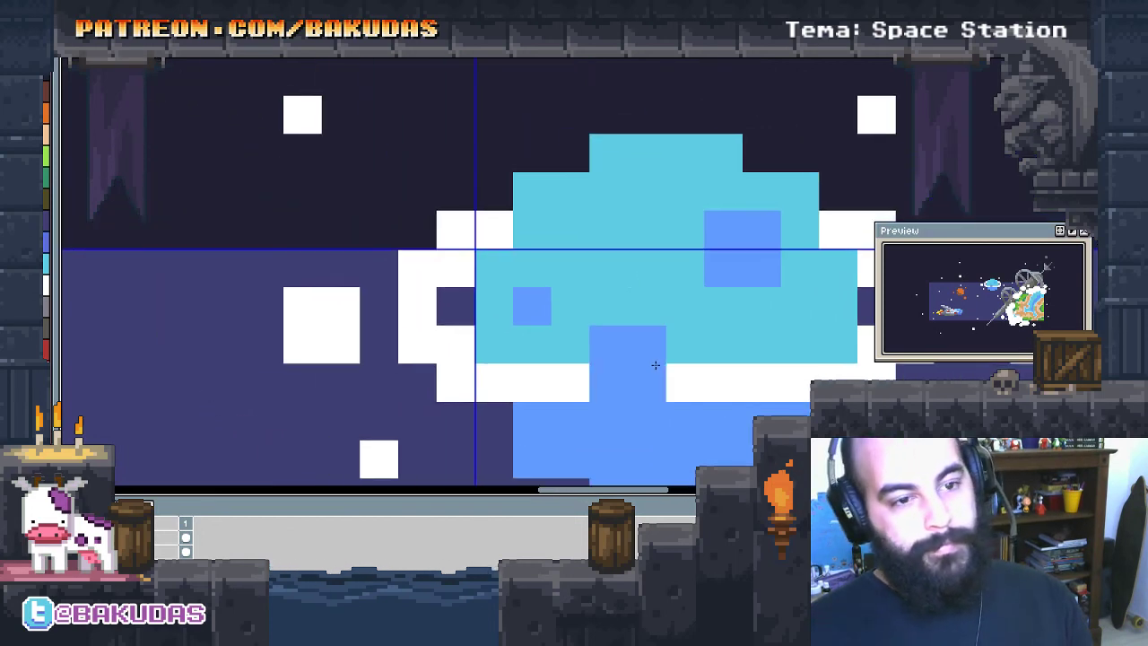
left_click(687, 342)
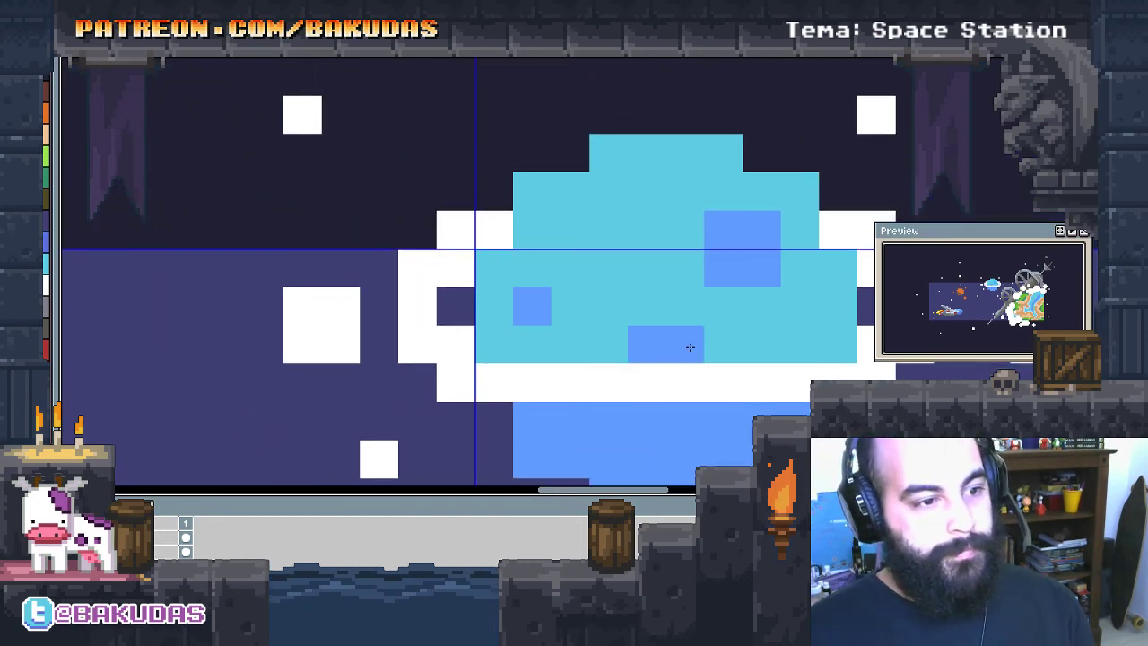
Add brown crater spots to the orange planet, removing a stray brown pixel on top
scroll(493, 381, "down", 1)
scroll(399, 356, "down", 1)
scroll(399, 356, "up", 3)
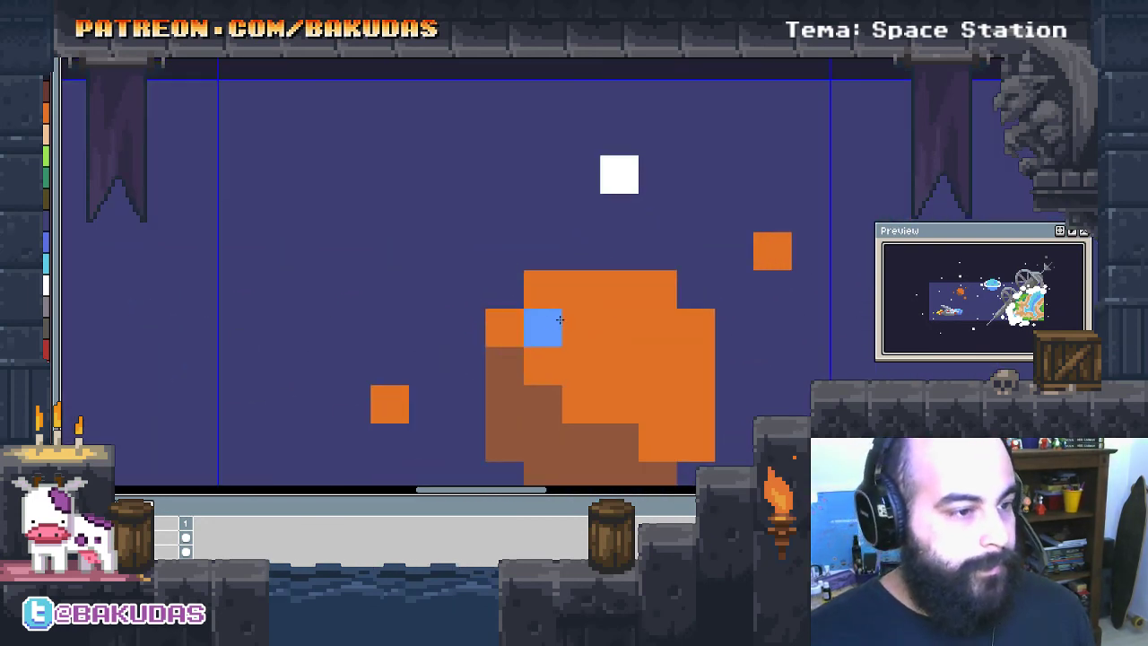
left_click(528, 415, "alt")
left_click_drag(581, 288, 619, 289)
key("ctrl+z")
left_click(696, 366)
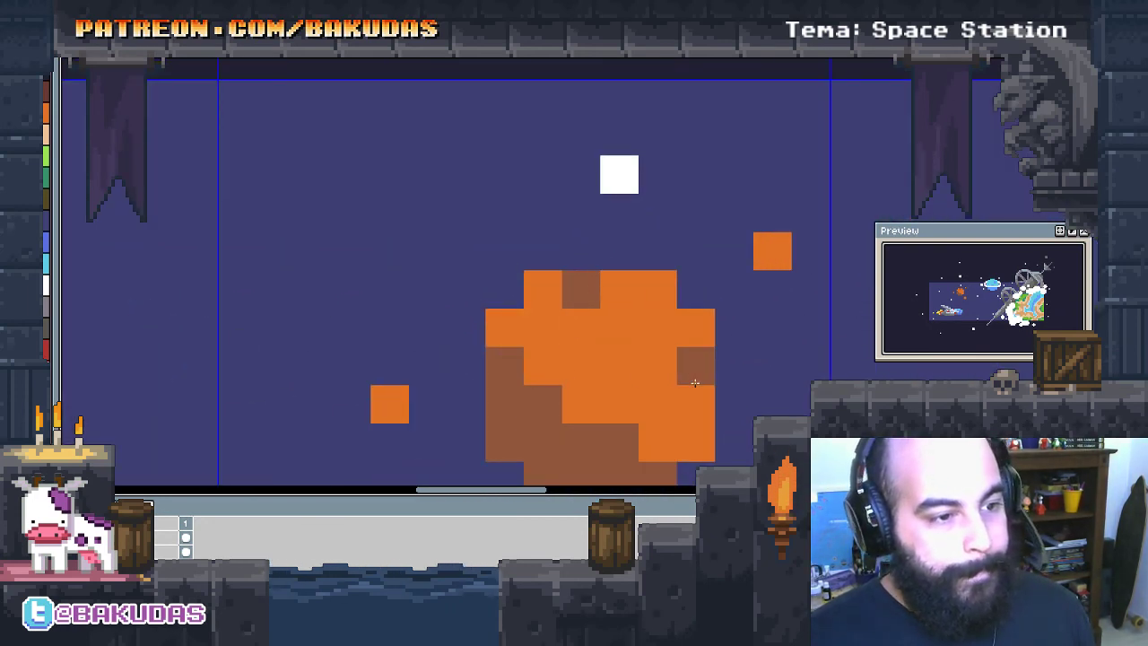
left_click(696, 404)
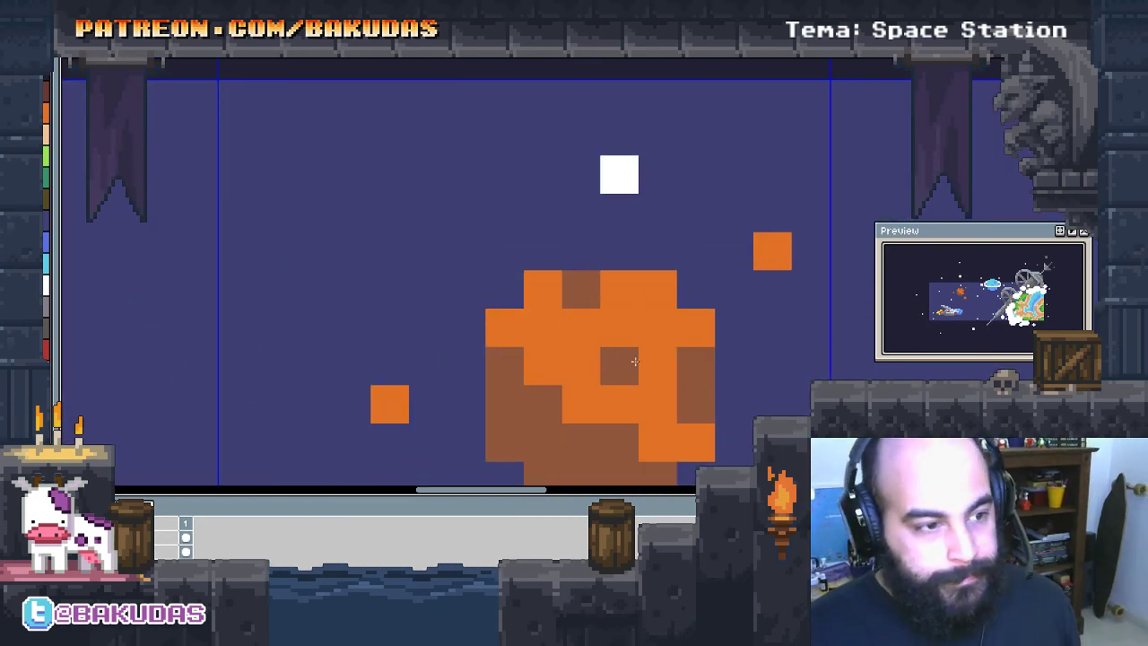
Start a dark red asteroid blob left of the orange planet
mouse_move(749, 340)
left_mouse_down()
mouse_move(527, 309)
mouse_move(449, 285)
mouse_move(442, 322)
left_mouse_up()
scroll(527, 309, "down", 1)
scroll(528, 316, "down", 1)
scroll(529, 320, "down", 1)
scroll(328, 305, "up", 1)
scroll(333, 302, "up", 1)
scroll(436, 320, "up", 1)
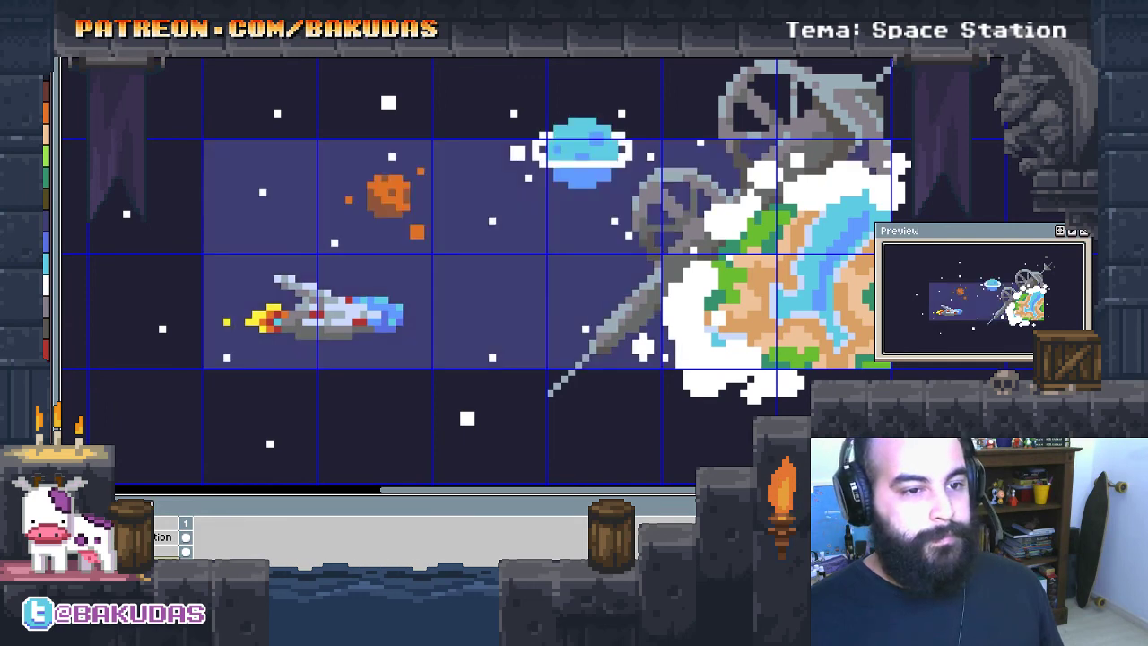
left_click_drag(347, 371, 370, 382)
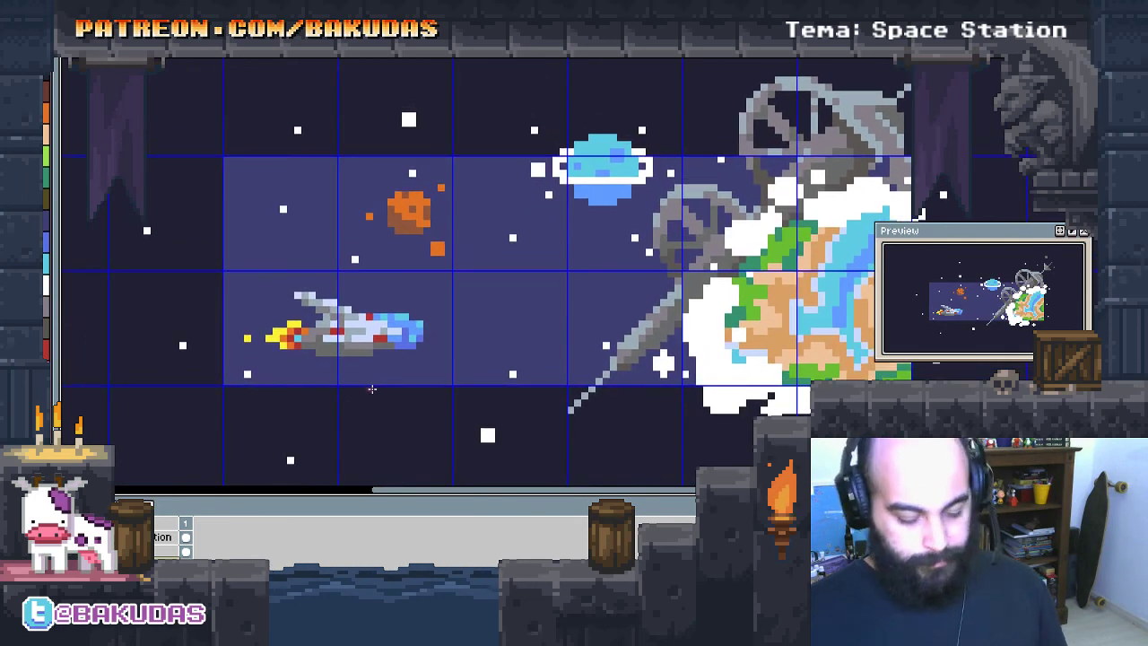
mouse_move(281, 284)
left_mouse_down()
mouse_move(302, 236)
mouse_move(340, 236)
mouse_move(348, 258)
mouse_move(379, 261)
left_mouse_up()
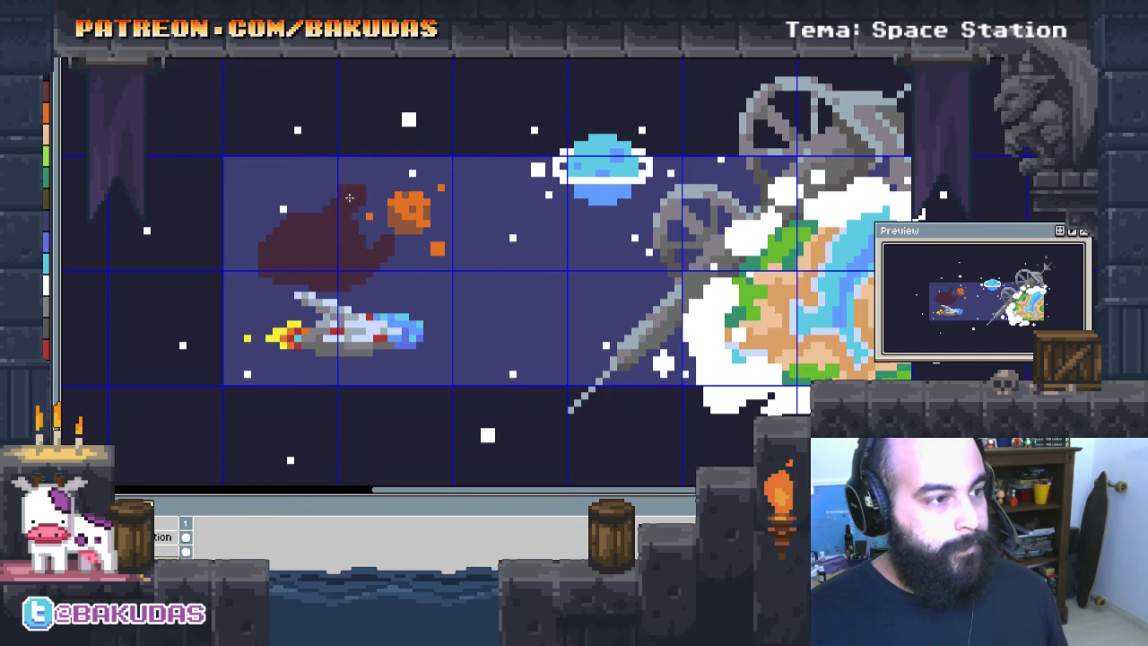
Replace the stray dark red blob with a dark red crescent background planet
mouse_move(349, 198)
left_mouse_down()
mouse_move(429, 212)
mouse_move(369, 258)
left_mouse_up()
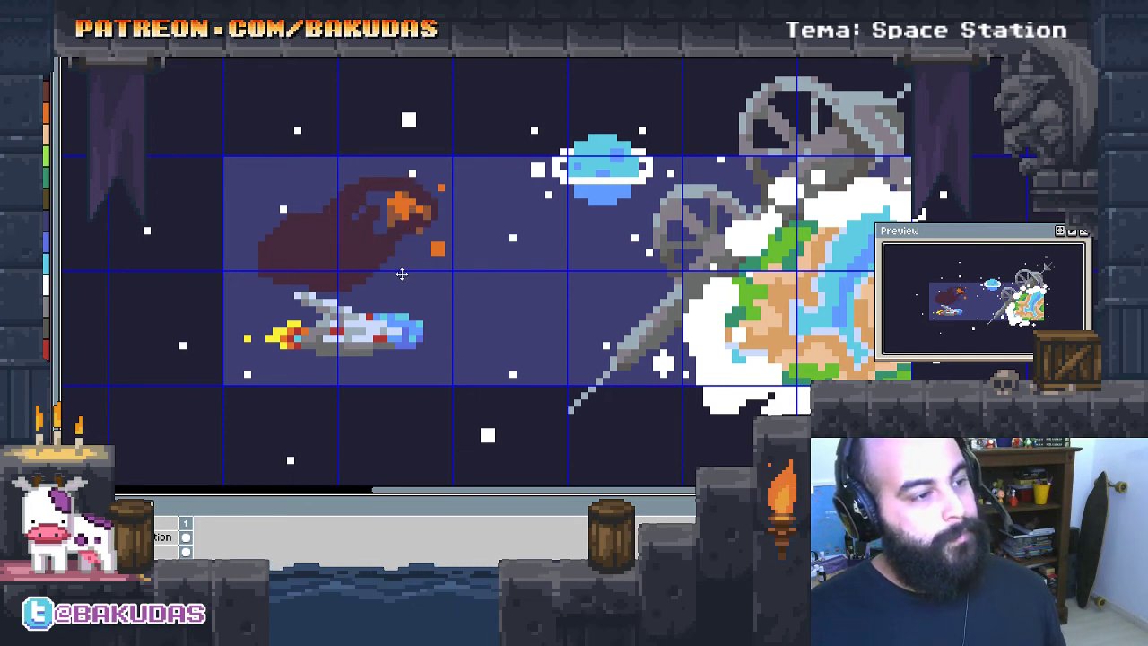
key("ctrl+z")
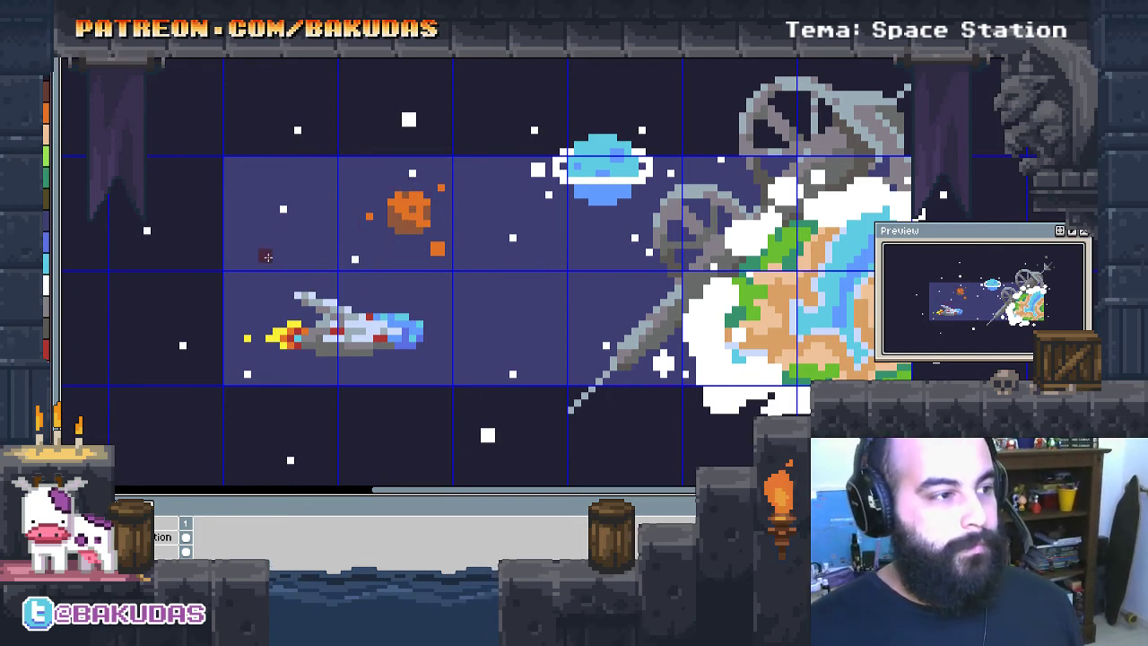
mouse_move(266, 258)
left_mouse_down()
mouse_move(323, 185)
mouse_move(279, 219)
left_mouse_up()
left_click_drag(275, 268, 331, 208)
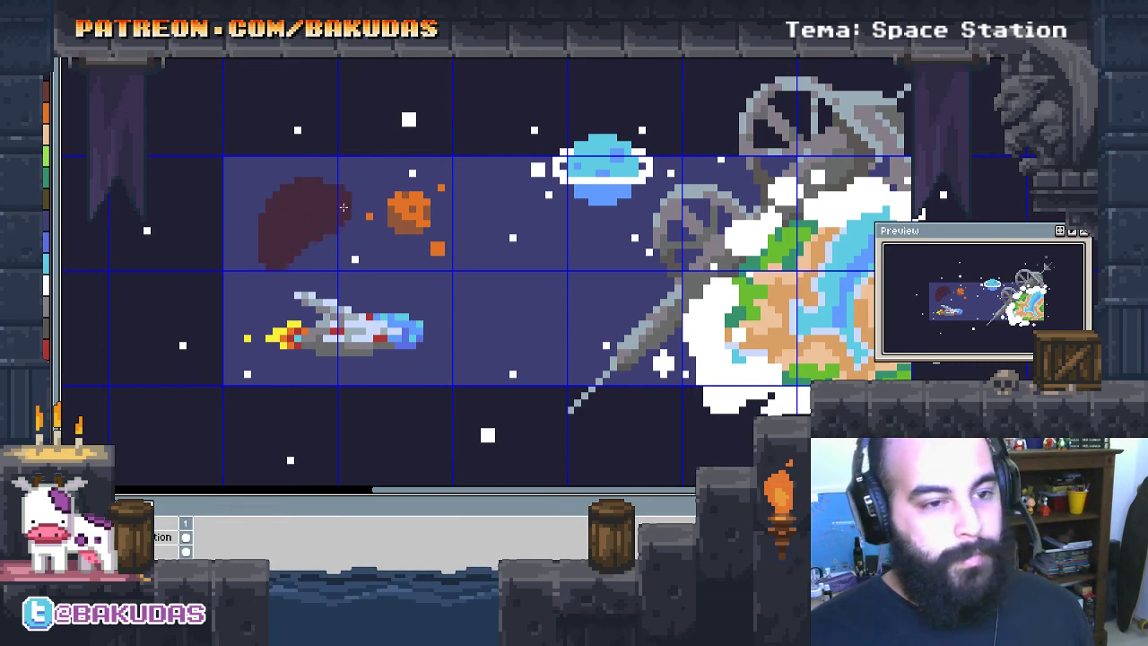
Draw a second dark red planet near the satellite and a small speck below the ship
scroll(439, 309, "up", 1)
left_click(635, 238)
mouse_move(643, 242)
left_mouse_down()
mouse_move(635, 302)
mouse_move(624, 250)
left_mouse_up()
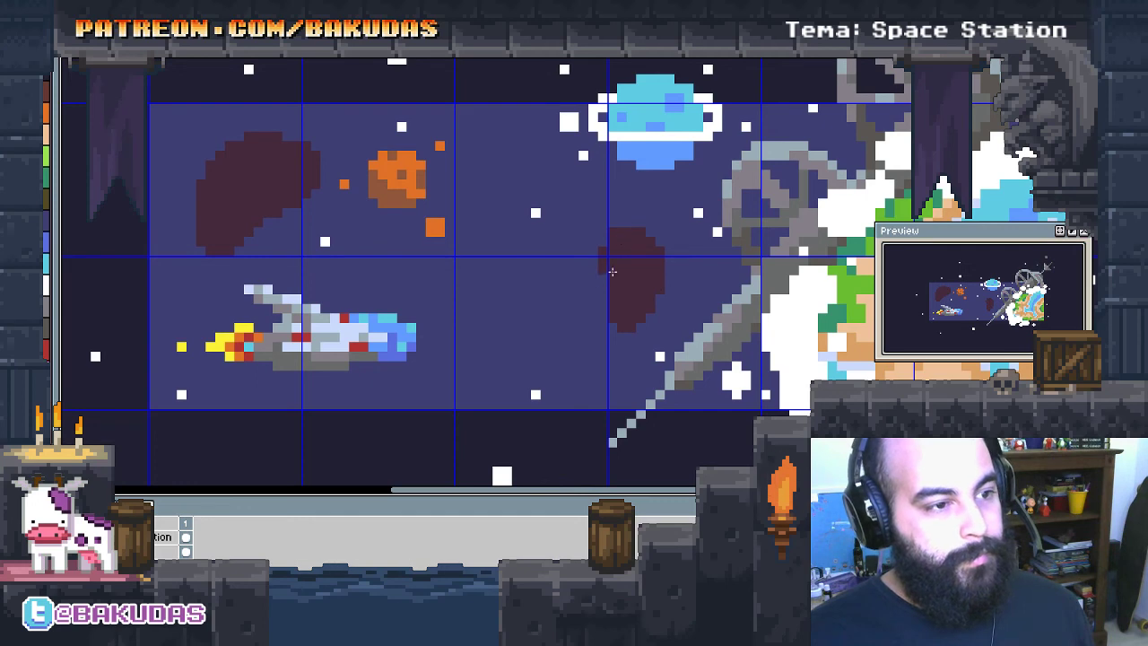
left_click_drag(607, 281, 551, 290)
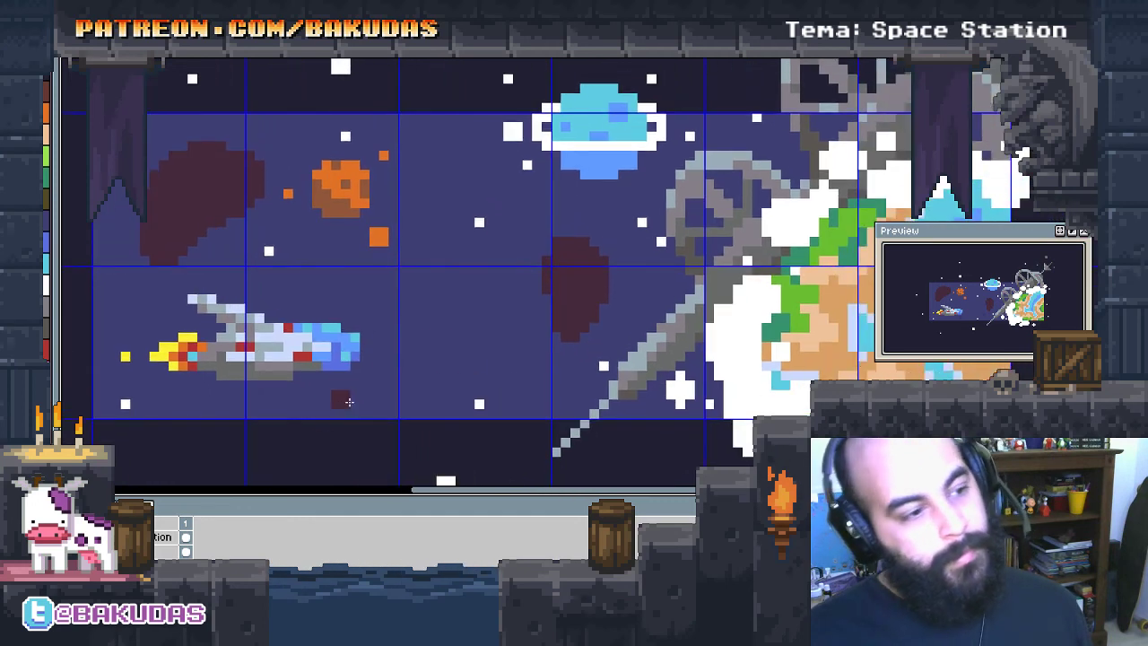
left_click(409, 381)
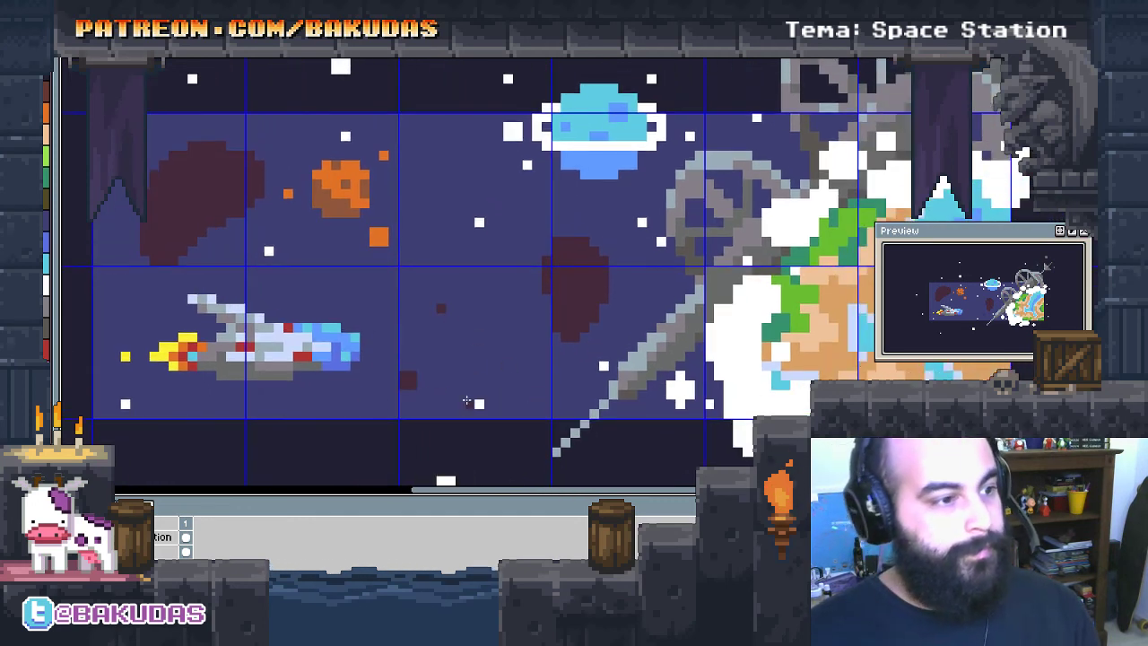
left_click_drag(153, 198, 277, 275)
left_click_drag(557, 403, 557, 363)
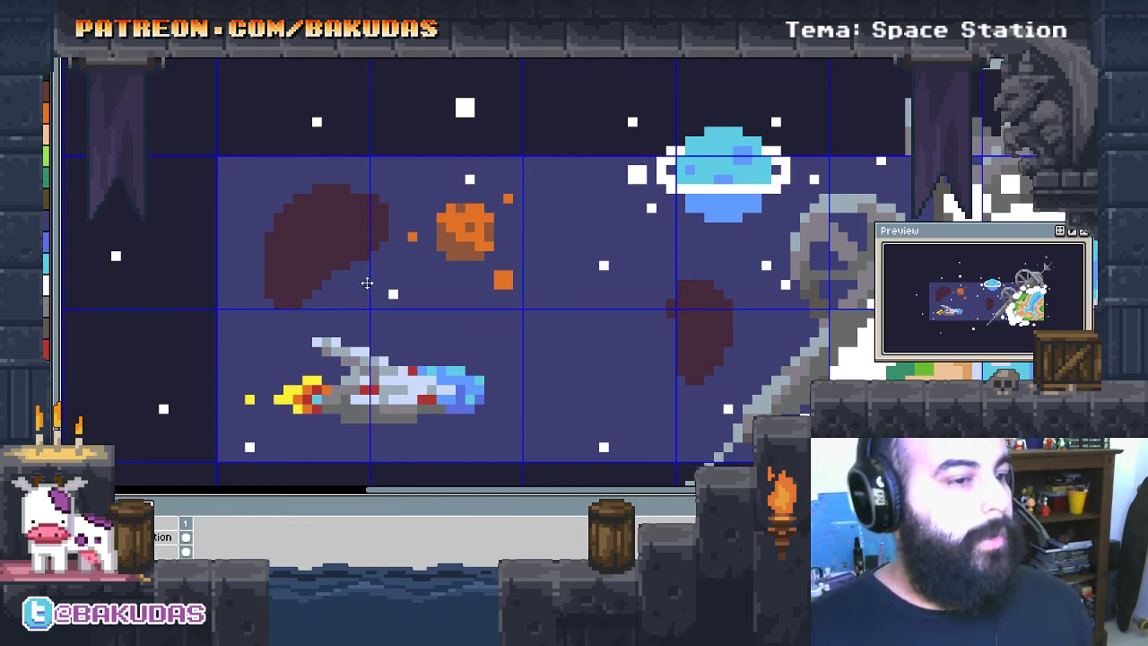
Undo the dark red planets and paint a grey asteroid shape left of the orange one
key("ctrl+z")
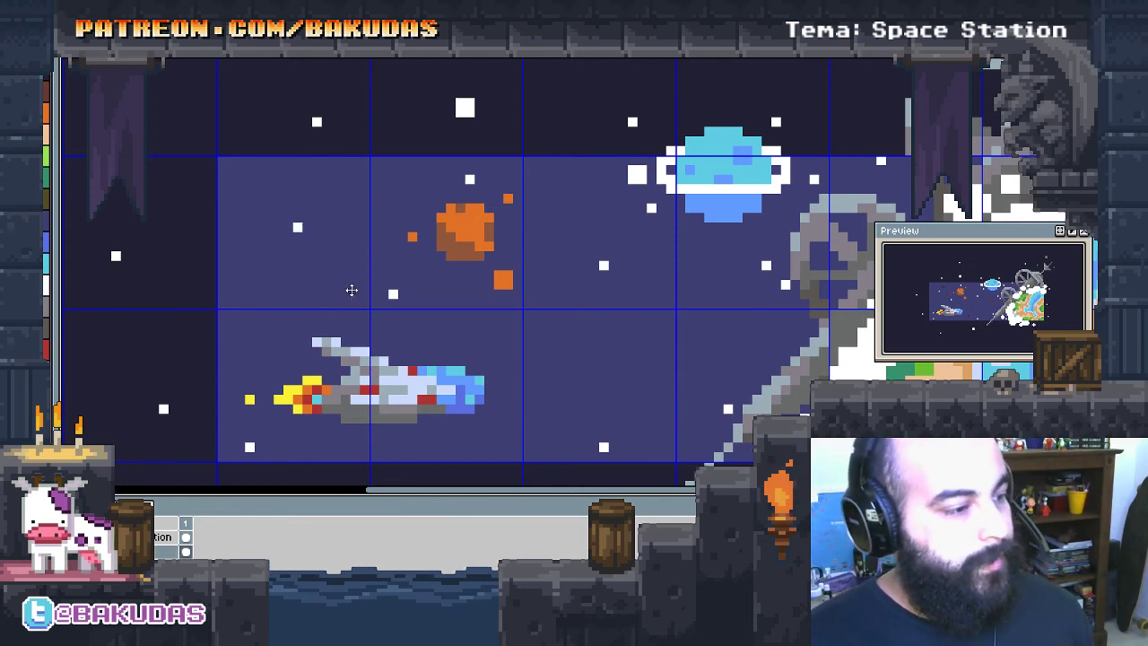
left_click_drag(379, 319, 422, 318)
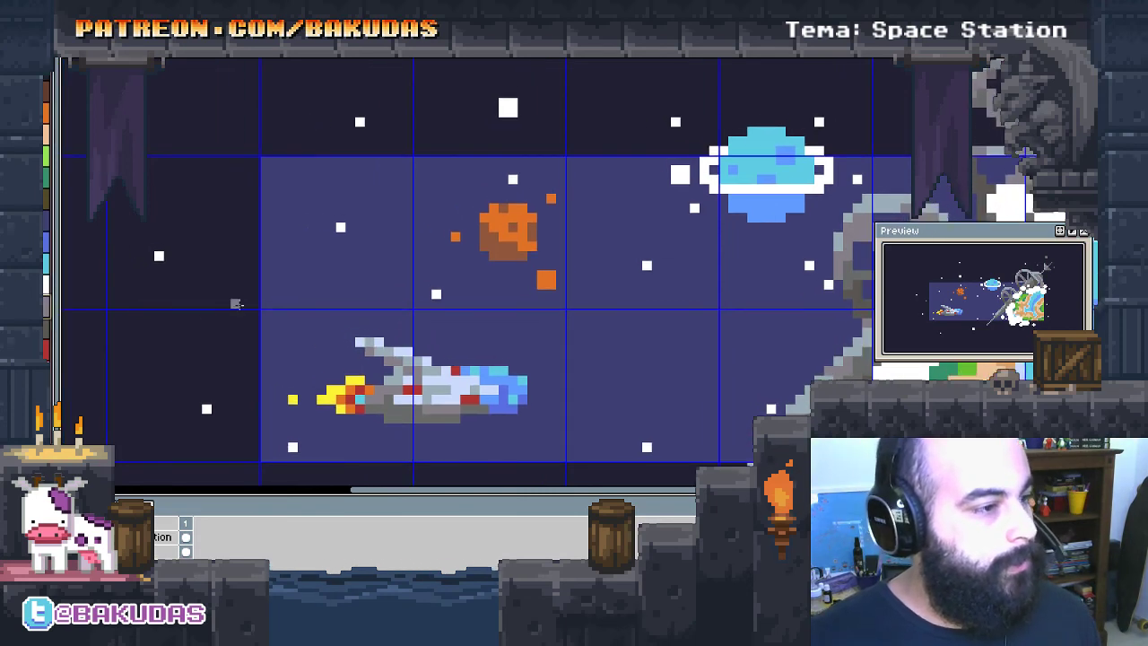
mouse_move(339, 231)
left_mouse_down()
mouse_move(469, 269)
mouse_move(448, 256)
left_mouse_up()
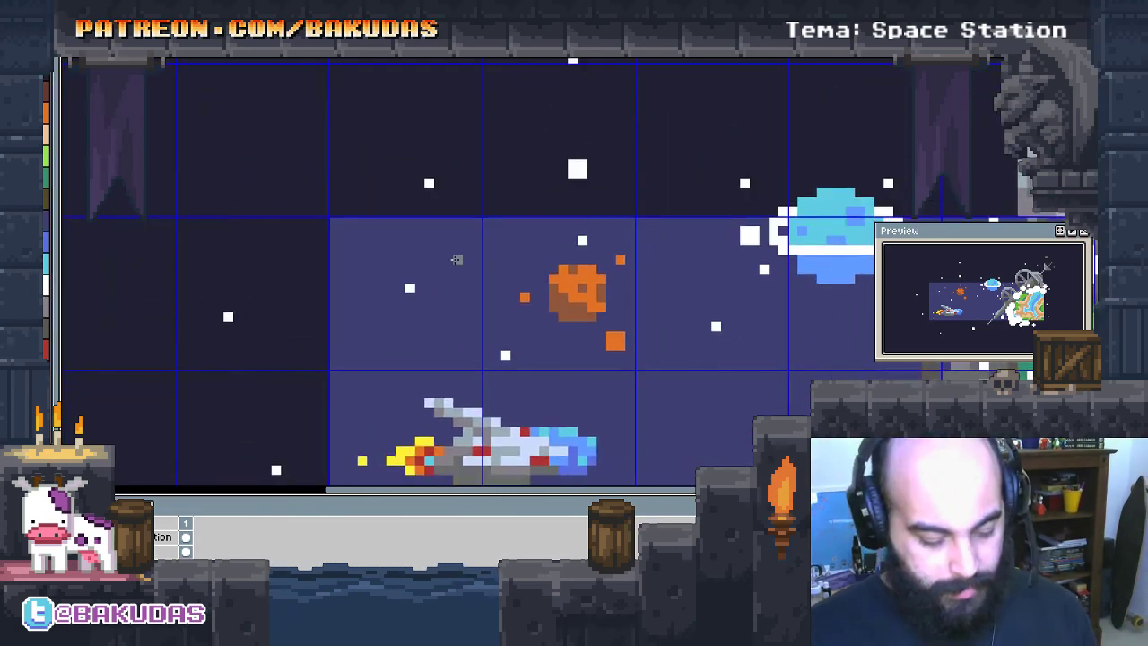
mouse_move(309, 357)
left_mouse_down()
mouse_move(346, 363)
mouse_move(323, 324)
left_mouse_up()
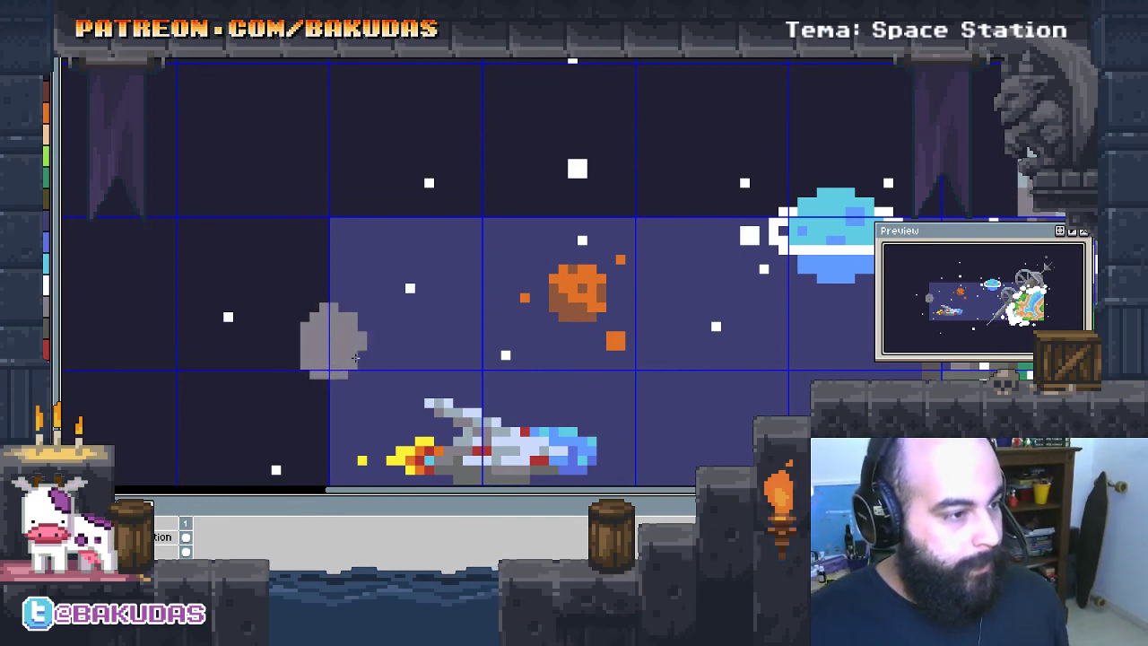
scroll(363, 357, "up", 1)
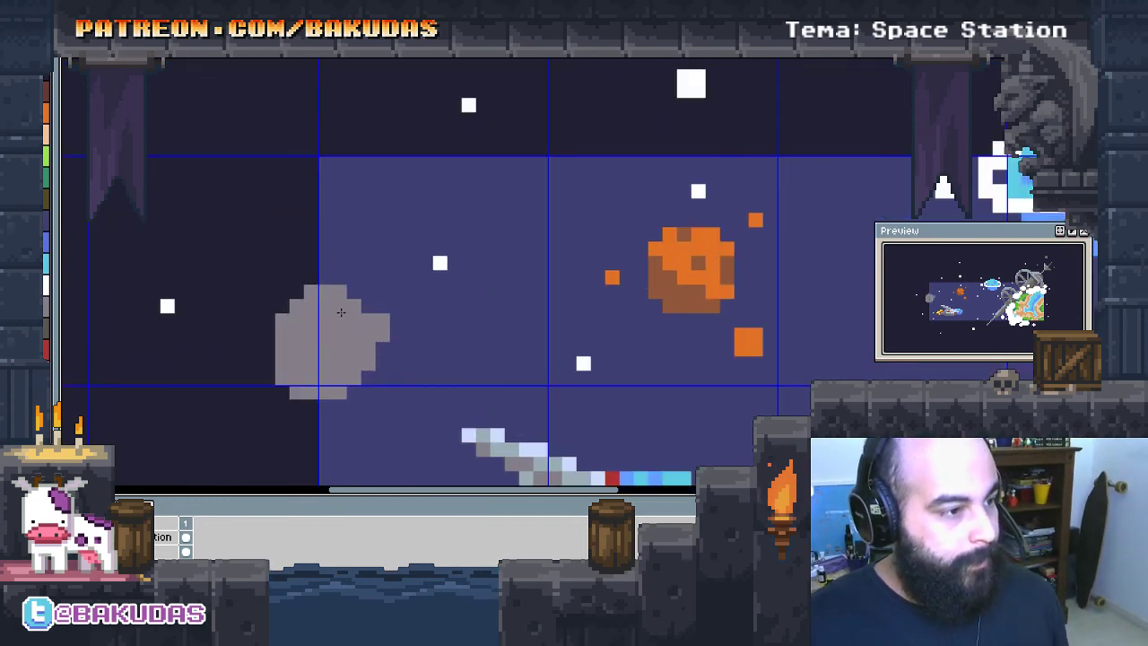
scroll(359, 332, "up", 1)
scroll(381, 324, "up", 1)
scroll(385, 330, "down", 2)
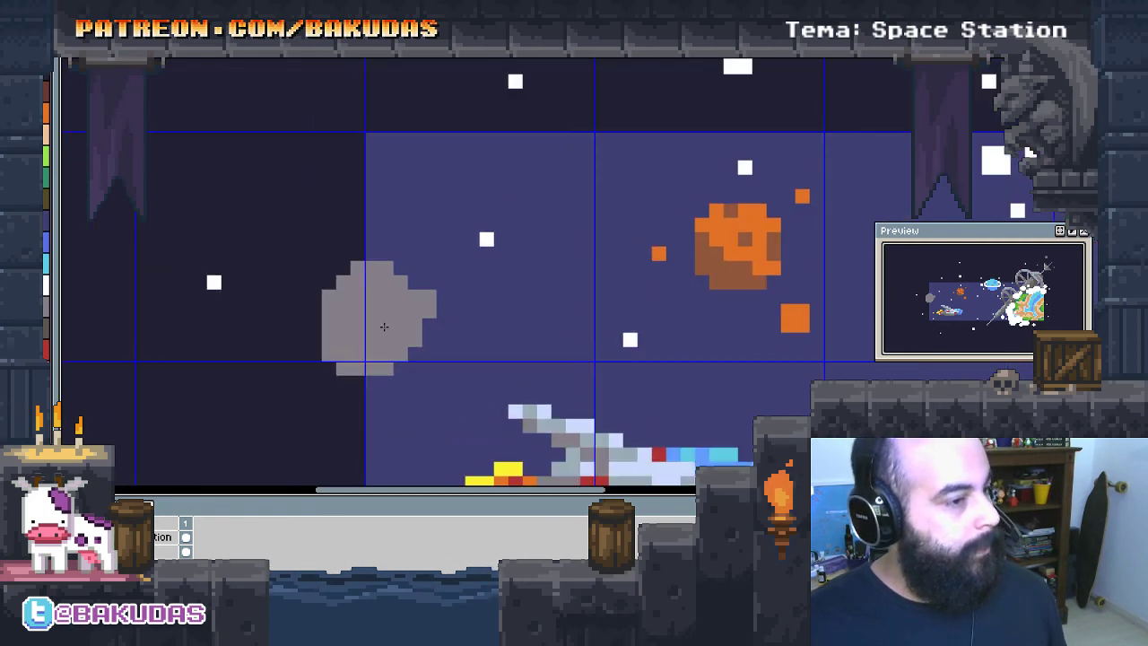
Select the grey asteroid, darken its lower-left and add light blue highlights on top
left_click(389, 333)
key("b")
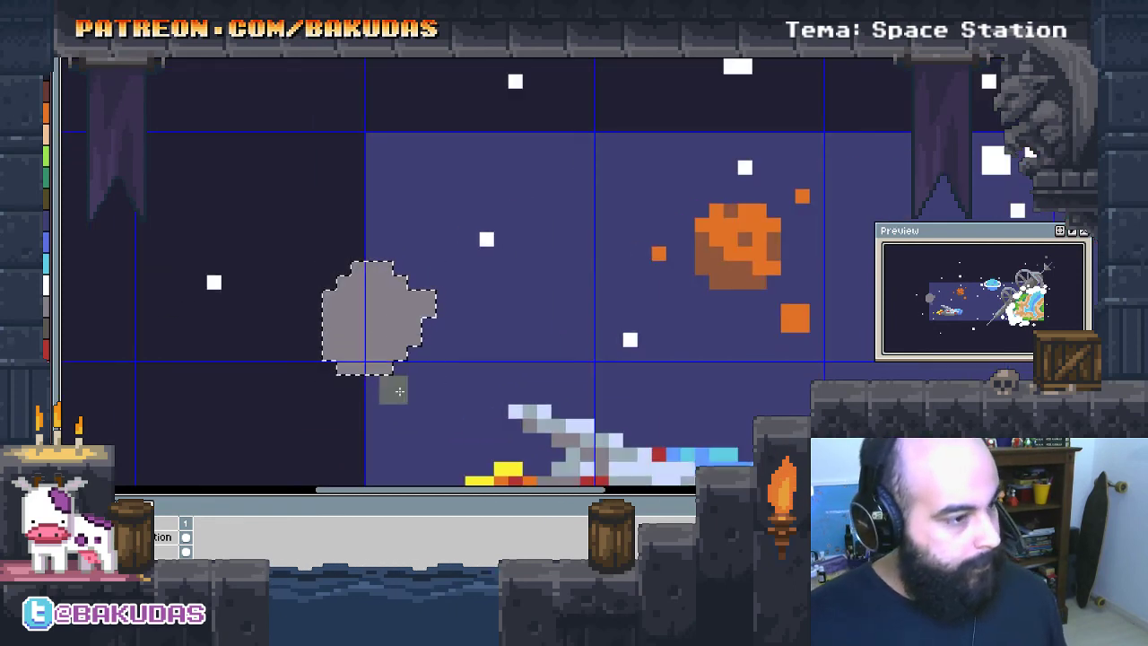
mouse_move(360, 351)
left_mouse_down()
mouse_move(339, 351)
mouse_move(415, 338)
mouse_move(346, 369)
left_mouse_up()
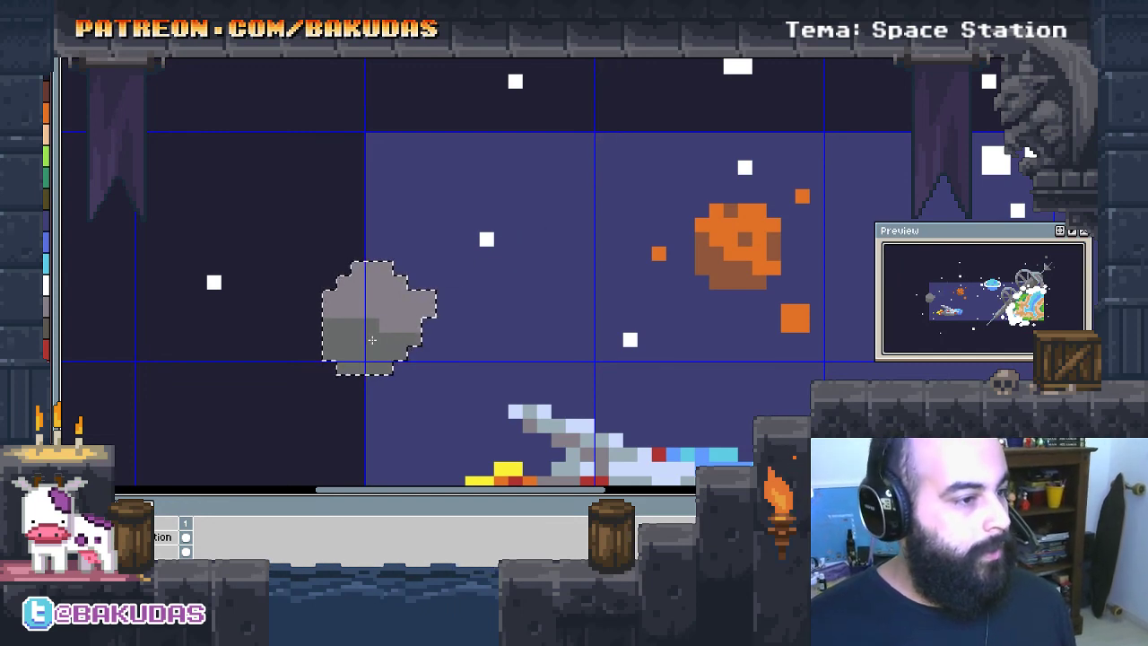
scroll(443, 315, "up", 1)
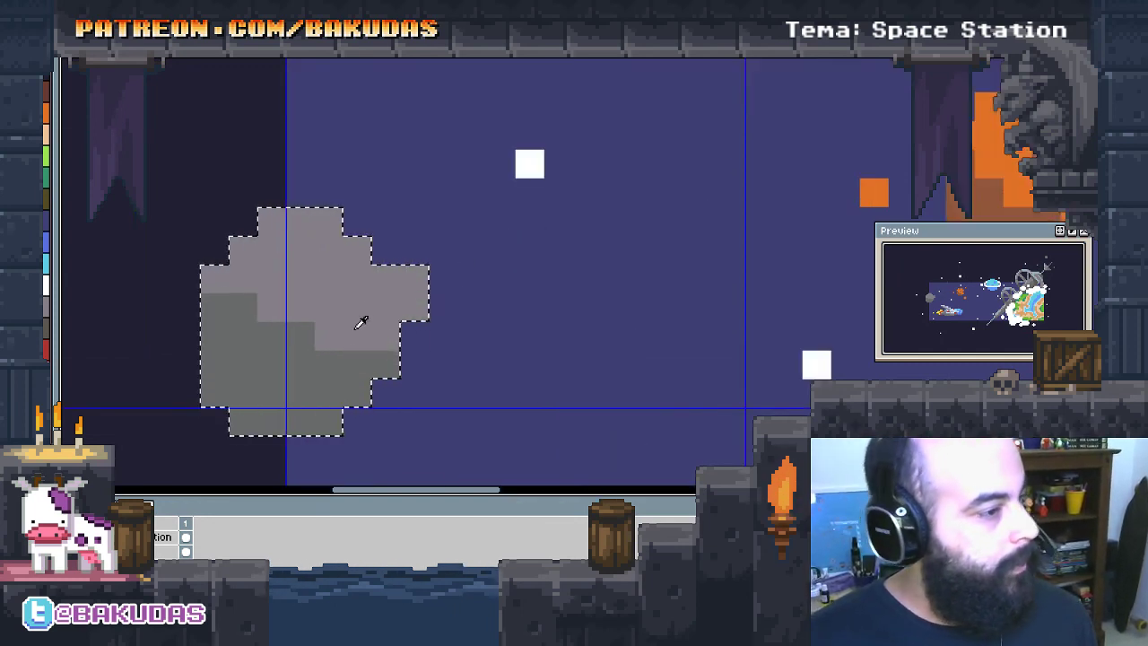
mouse_move(362, 258)
left_mouse_down()
mouse_move(305, 278)
mouse_move(260, 251)
mouse_move(403, 247)
mouse_move(346, 287)
left_mouse_up()
left_click(346, 288)
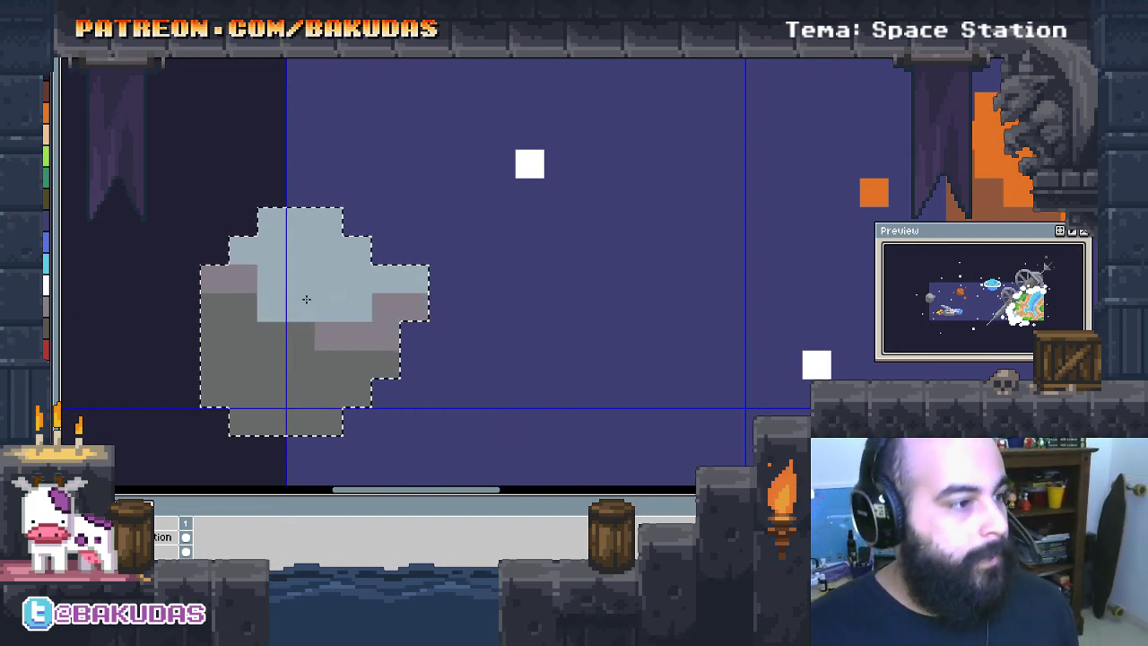
Add mauve patches to the asteroid's middle and lower-left, then trim its right edge
left_click(266, 316)
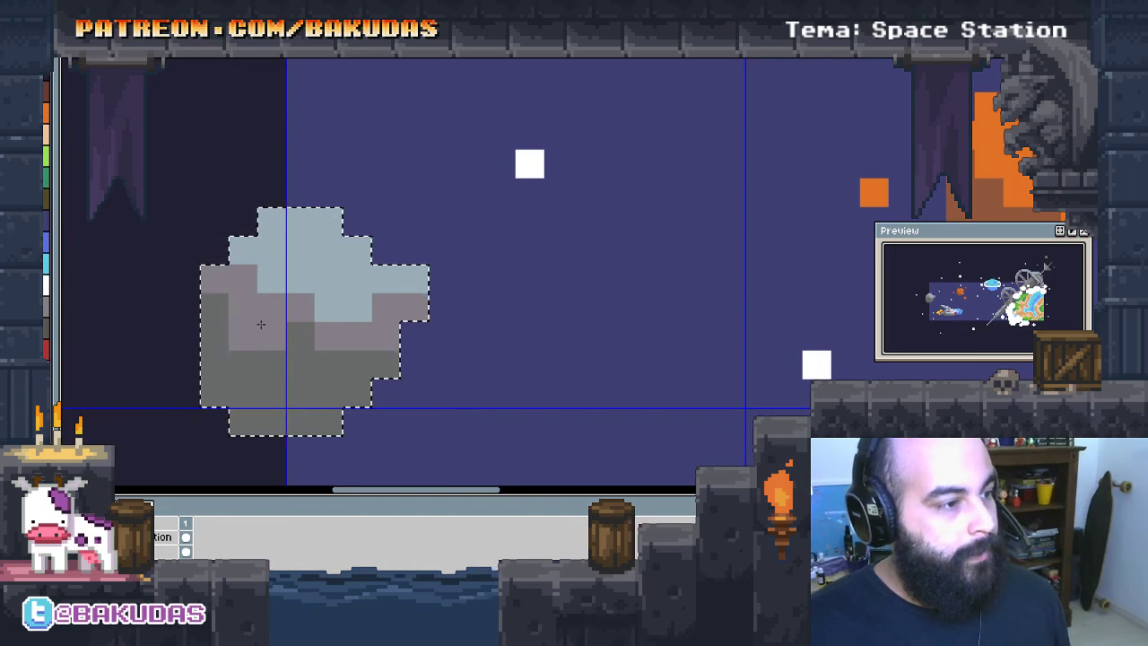
left_click(215, 303)
left_click(301, 338)
left_click(296, 363)
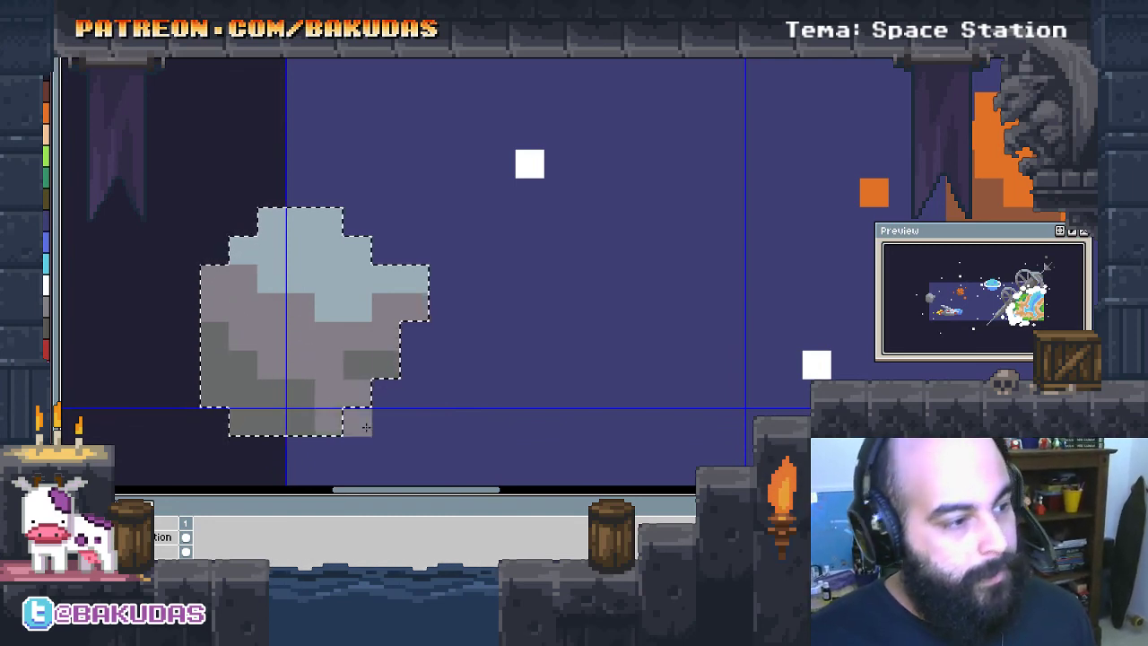
left_click(242, 279)
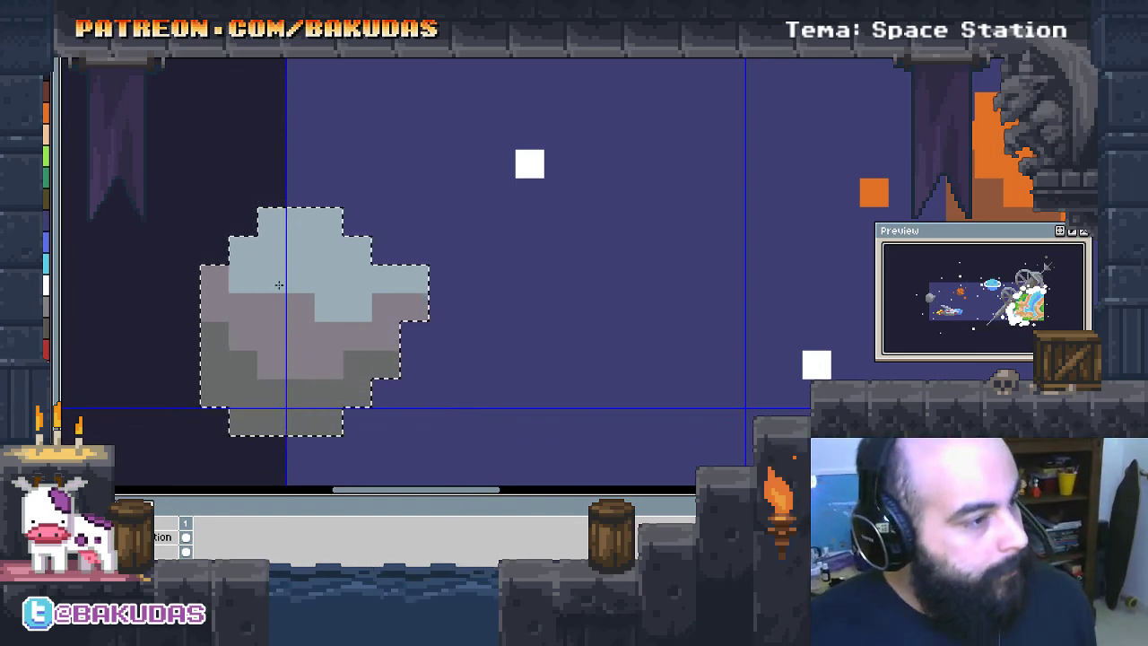
left_click_drag(271, 306, 377, 296)
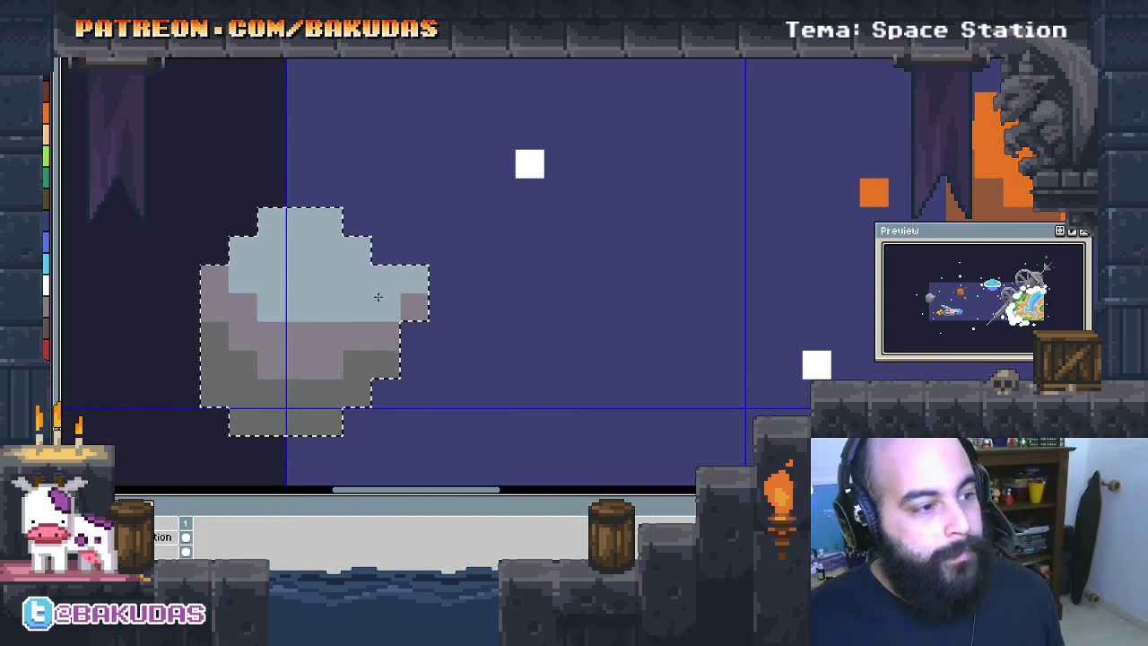
scroll(397, 415, "down", 1)
scroll(397, 415, "right", 2)
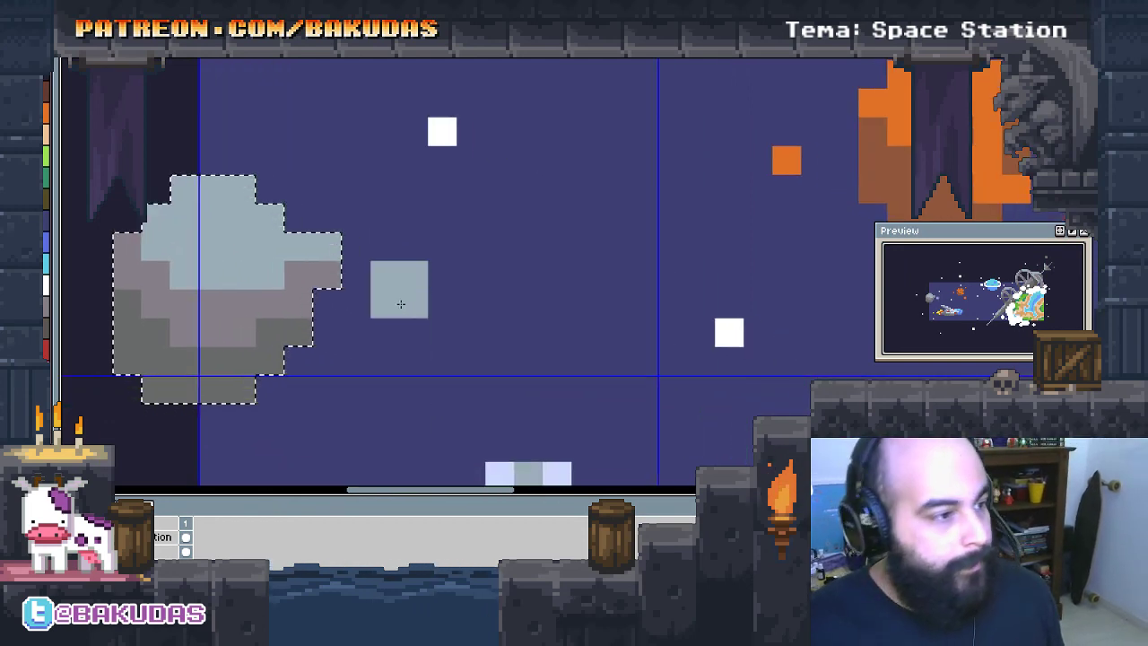
left_click_drag(386, 345, 353, 274)
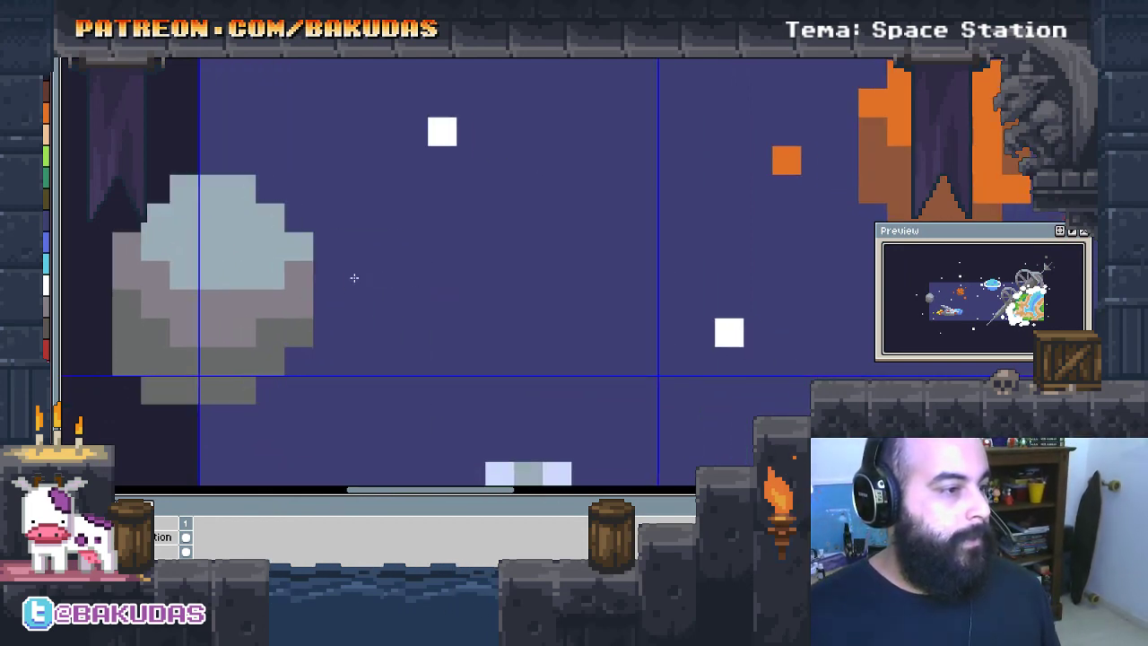
Paint a mauve band and mauve upper-left edge, removing the top-left corner cell
mouse_move(462, 362)
left_mouse_down()
mouse_move(646, 364)
mouse_move(515, 359)
left_mouse_up()
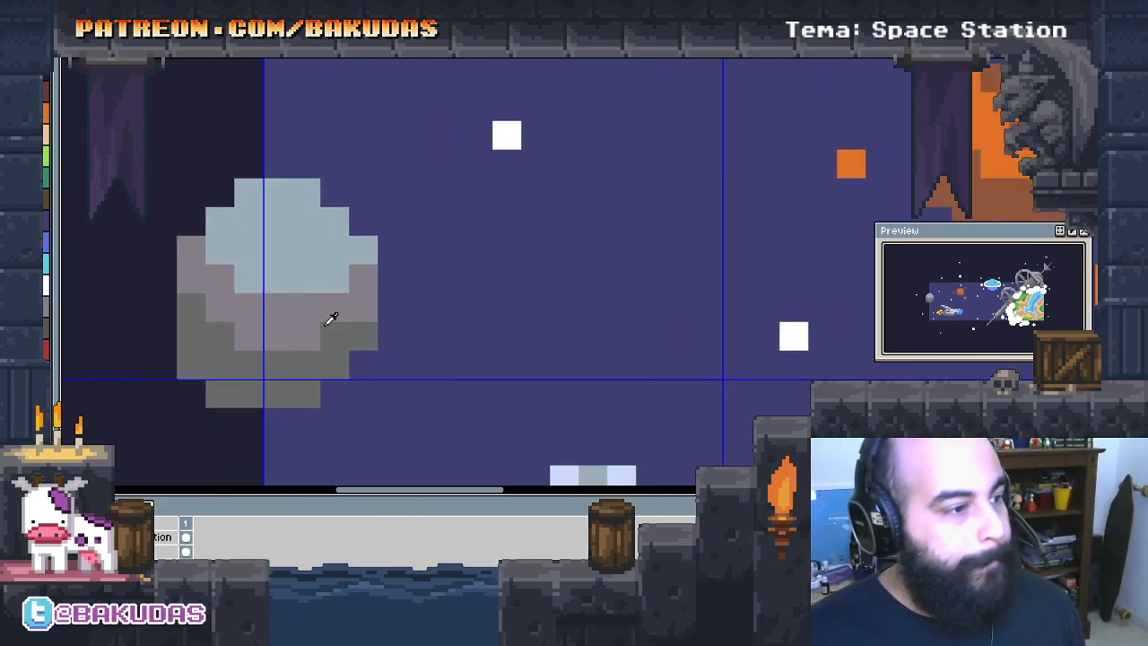
scroll(557, 361, "down", 2)
scroll(359, 269, "left", 2)
scroll(332, 276, "up", 2)
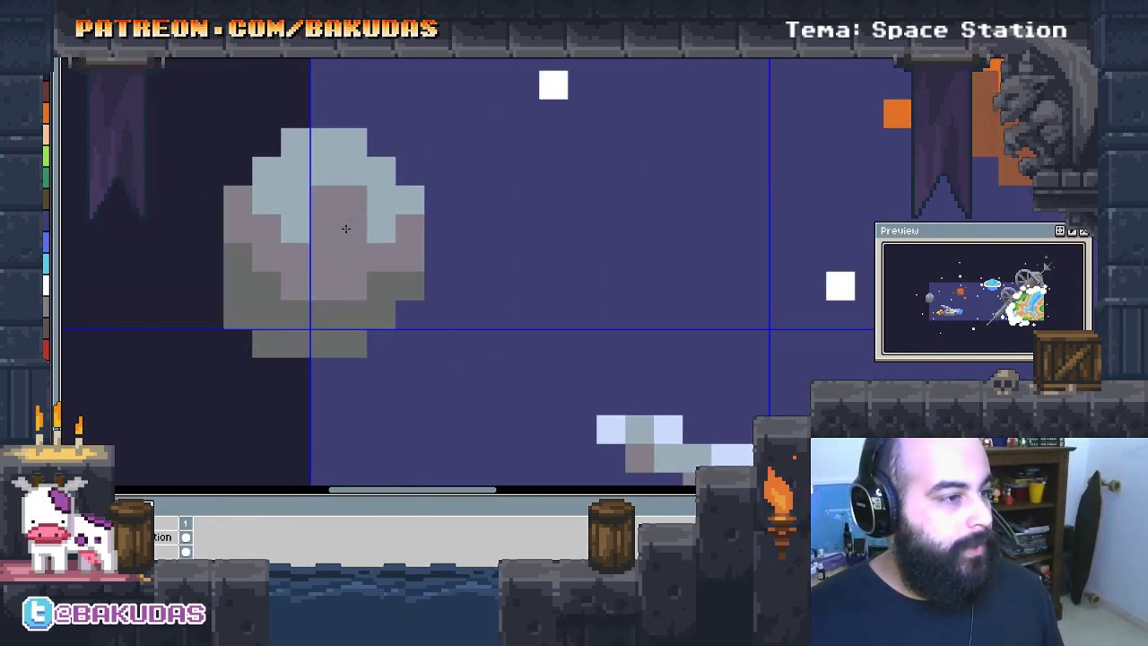
left_click_drag(332, 276, 373, 260)
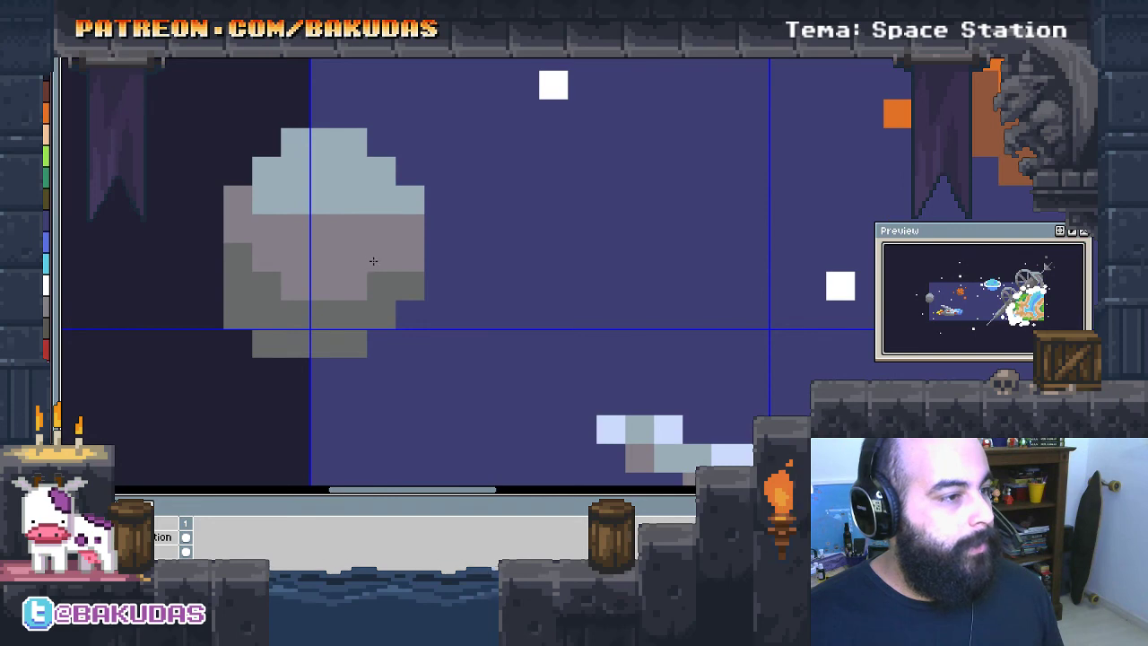
left_click_drag(376, 215, 398, 225)
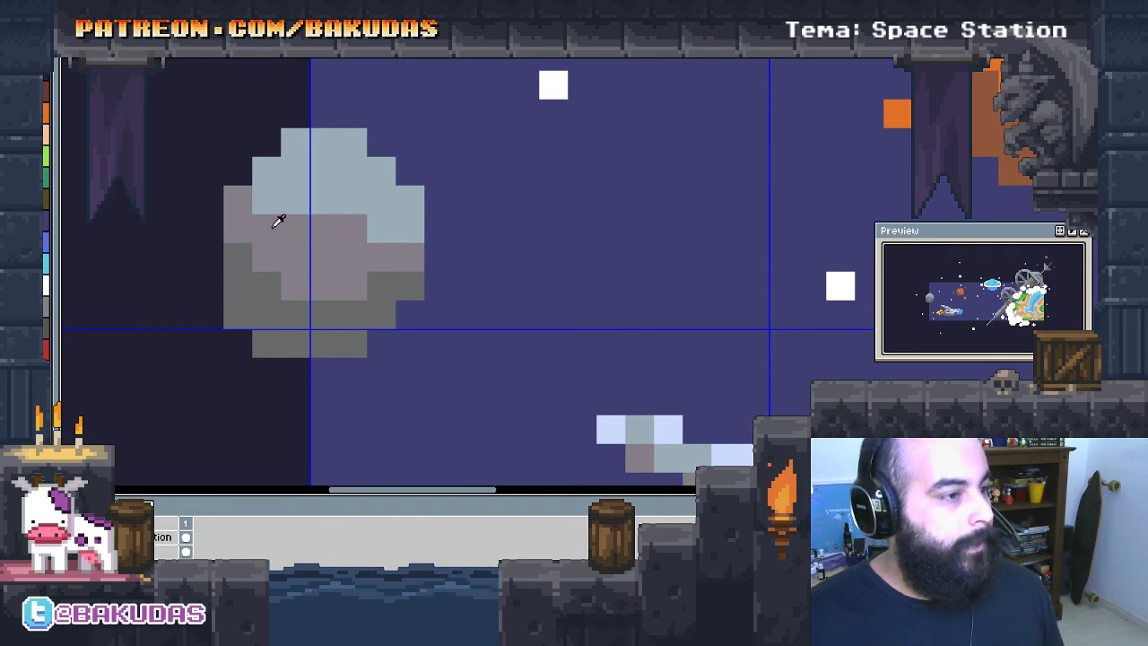
left_click_drag(274, 204, 235, 171)
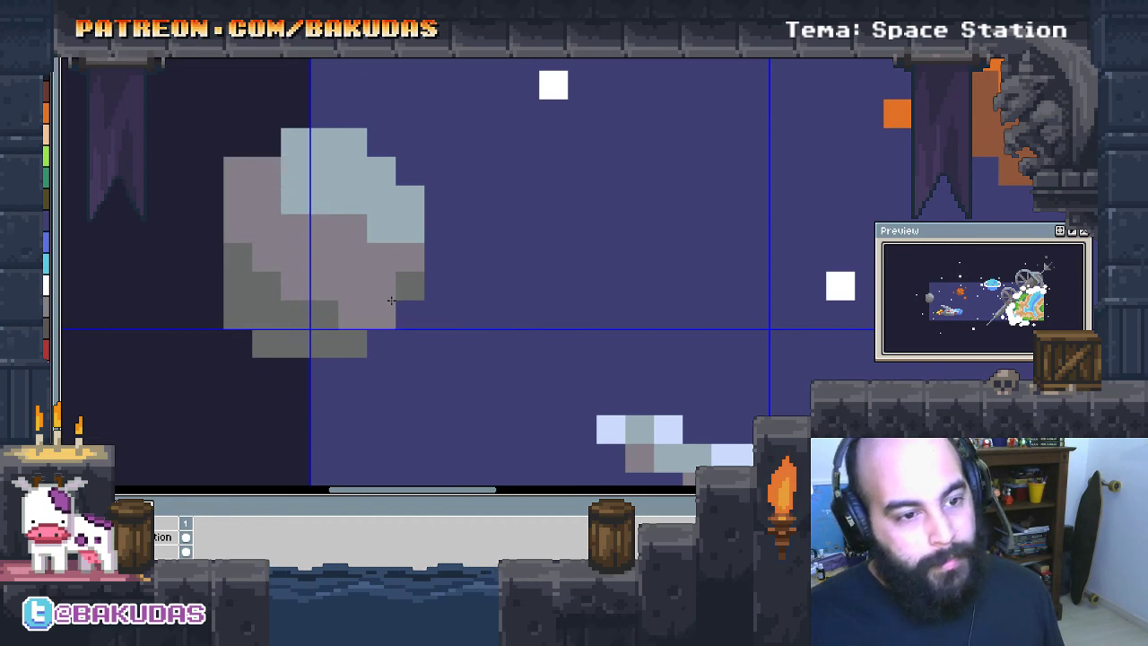
left_click(229, 170)
left_click_drag(359, 282, 387, 290)
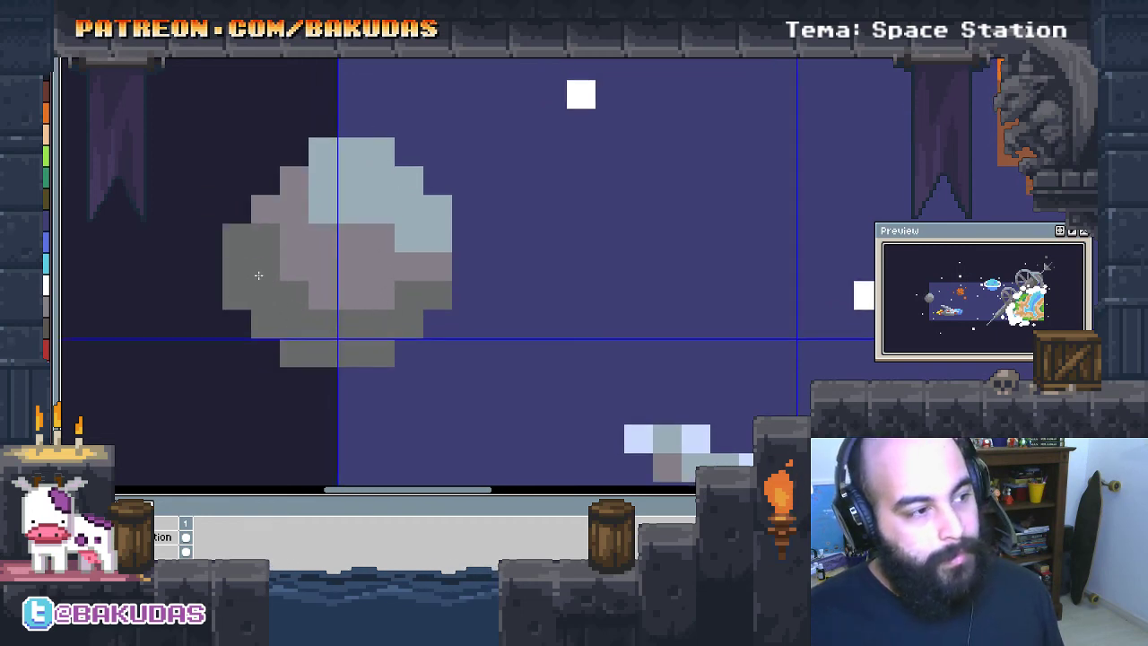
left_click(321, 257, "alt")
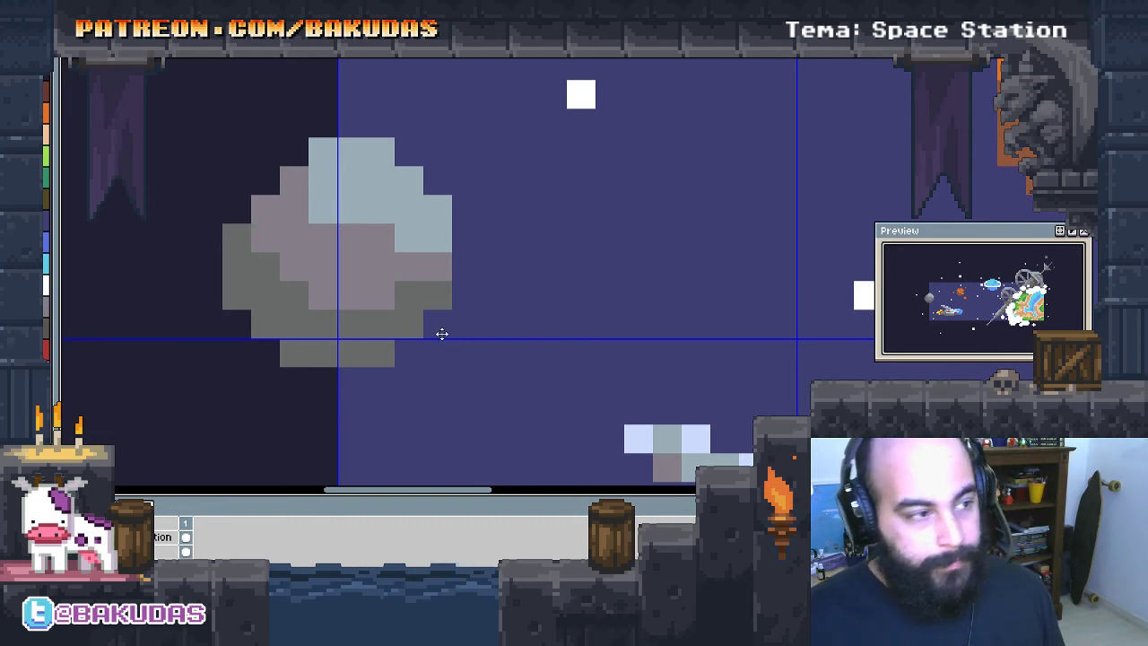
mouse_move(441, 334)
left_mouse_down()
mouse_move(391, 333)
mouse_move(538, 268)
left_mouse_up()
Paint a second grey asteroid below the orange planet
scroll(636, 361, "down", 1)
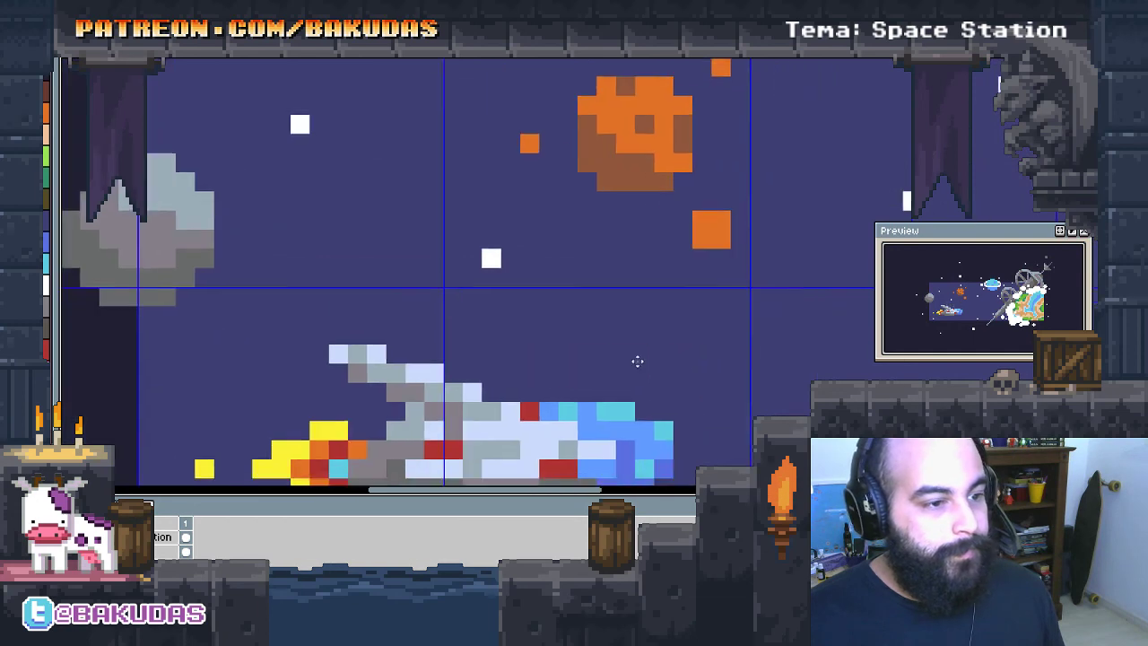
left_click_drag(637, 361, 347, 321)
left_click_drag(594, 285, 685, 279)
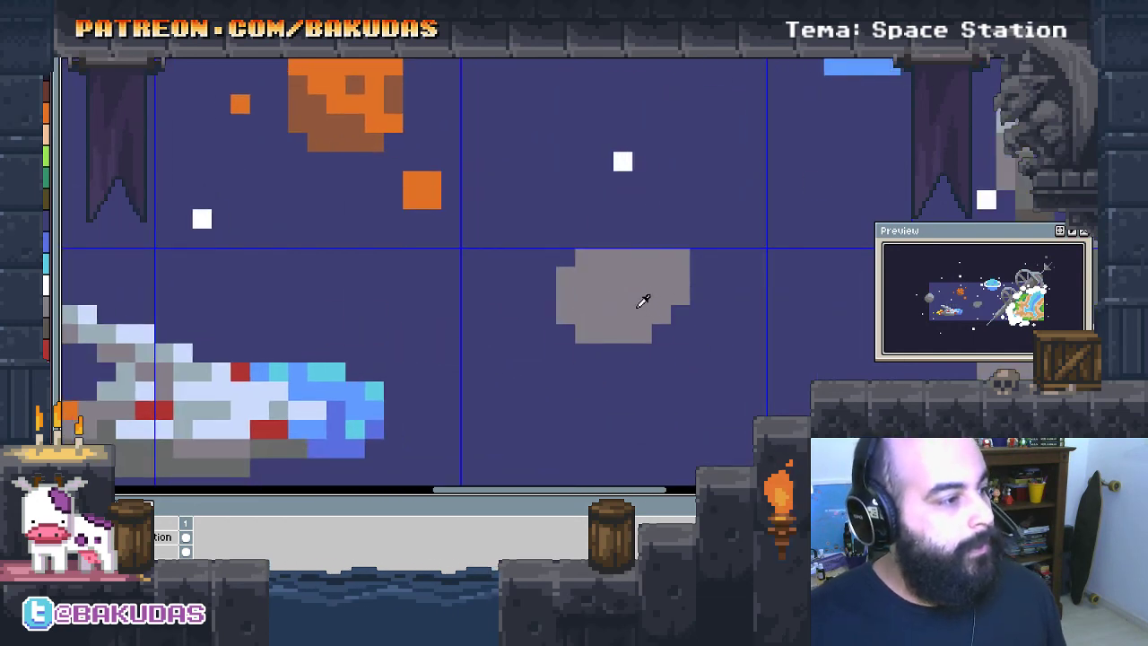
mouse_move(670, 266)
left_mouse_down()
mouse_move(594, 264)
mouse_move(621, 291)
mouse_move(653, 295)
mouse_move(628, 332)
left_mouse_up()
key("ctrl+z")
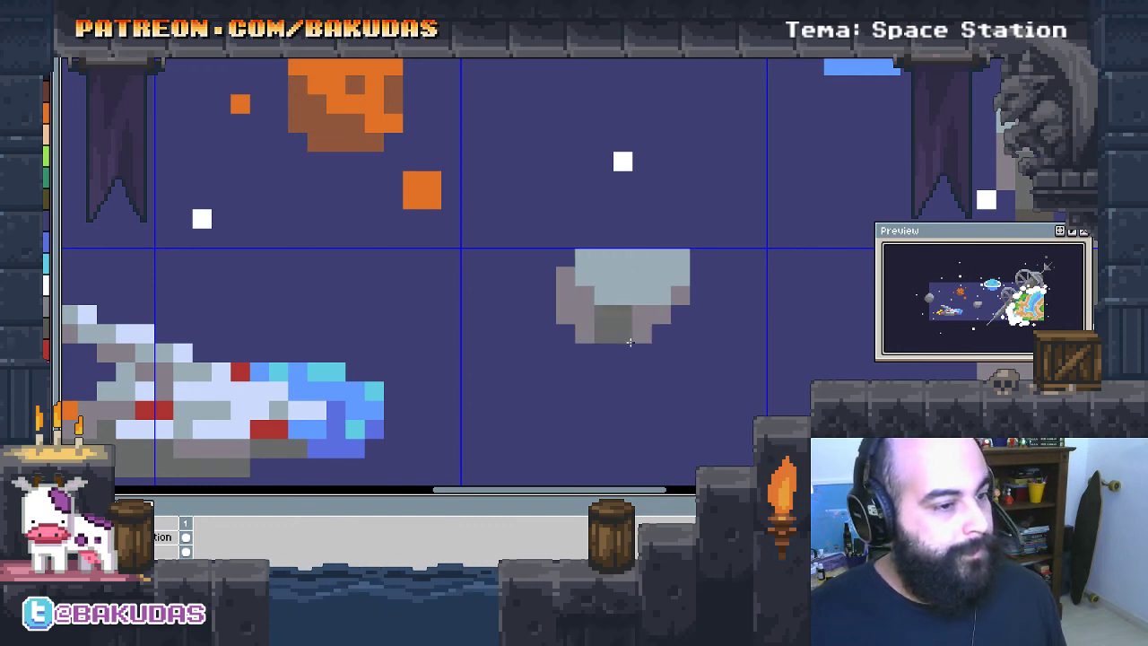
Darken the asteroid's underside, add light grey highlights at top-right, and erase stray pixels
mouse_move(608, 354)
left_mouse_down()
mouse_move(609, 343)
mouse_move(545, 323)
mouse_move(568, 319)
left_mouse_up()
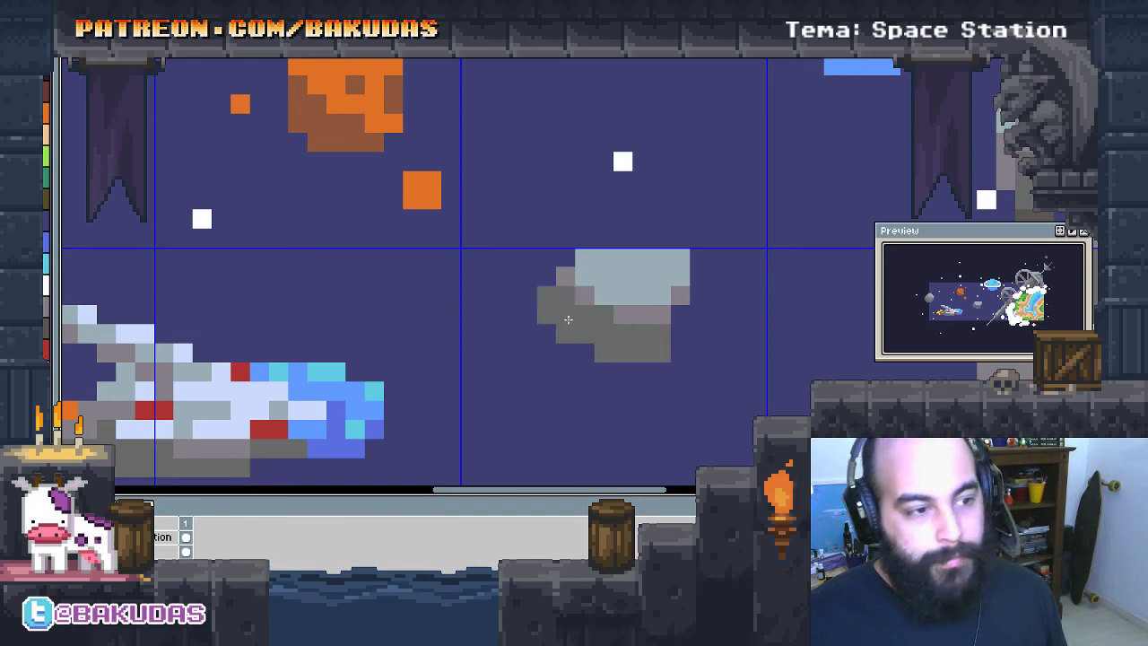
scroll(668, 322, "up", 1)
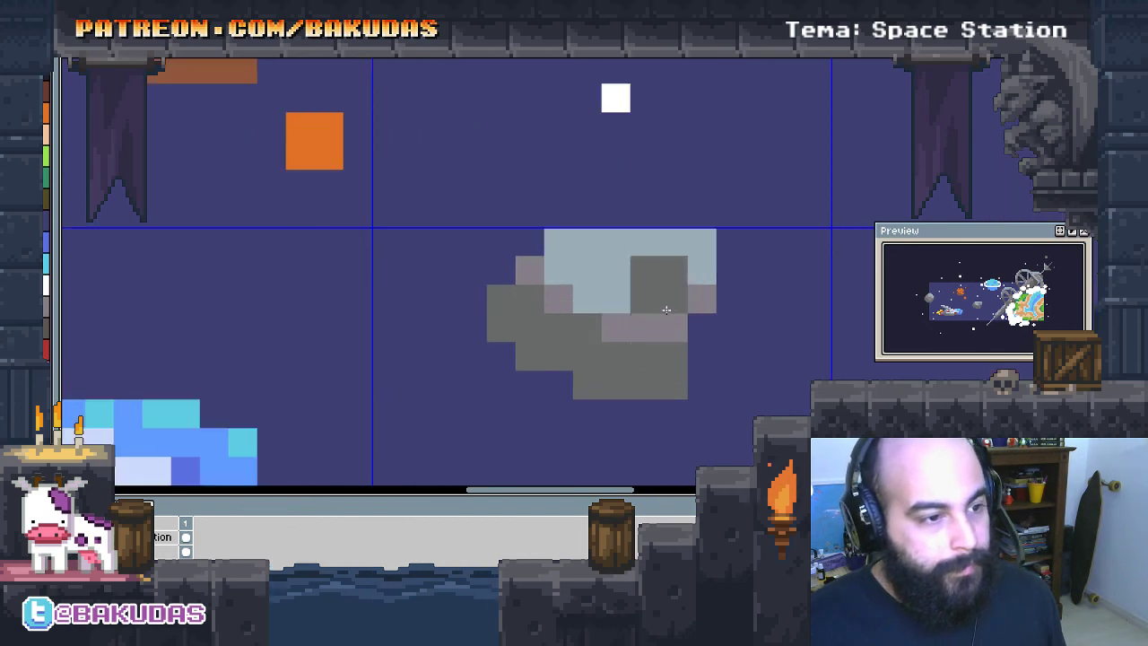
mouse_move(672, 323)
left_mouse_down()
mouse_move(694, 345)
mouse_move(609, 333)
left_mouse_up()
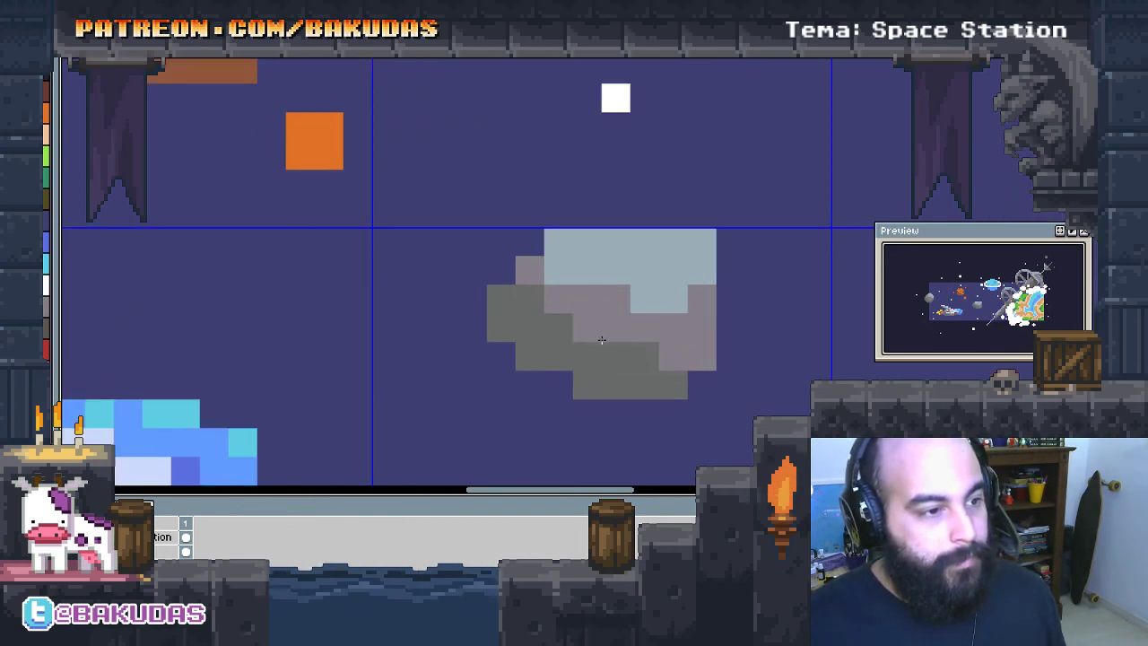
left_click(616, 299)
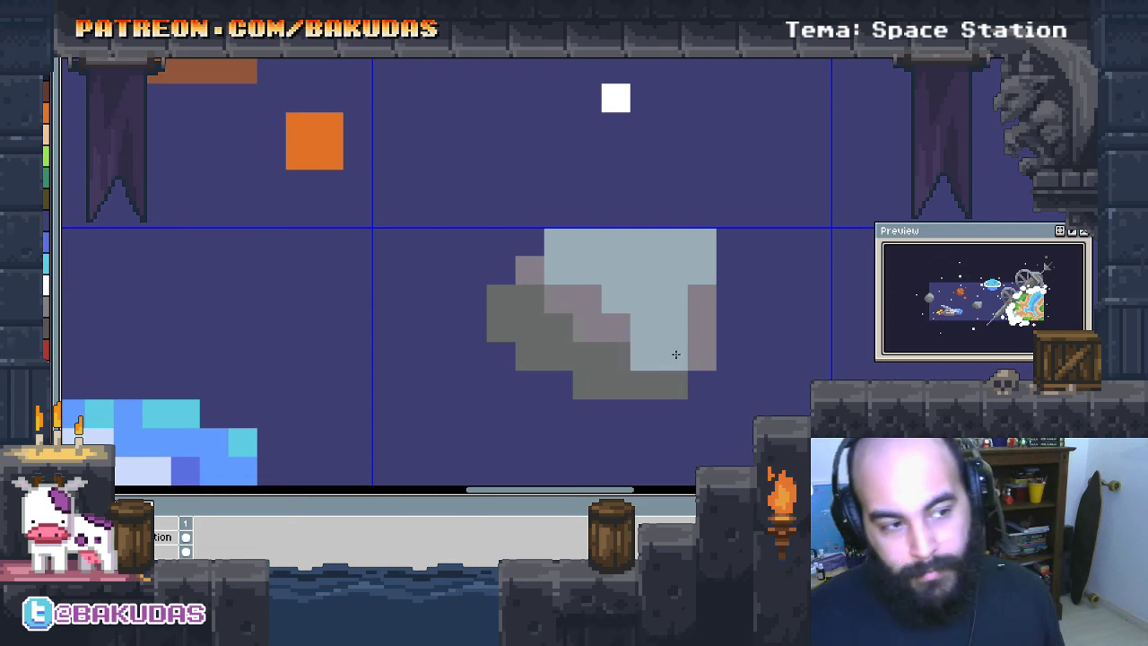
left_click_drag(701, 213, 741, 248)
right_click(740, 247)
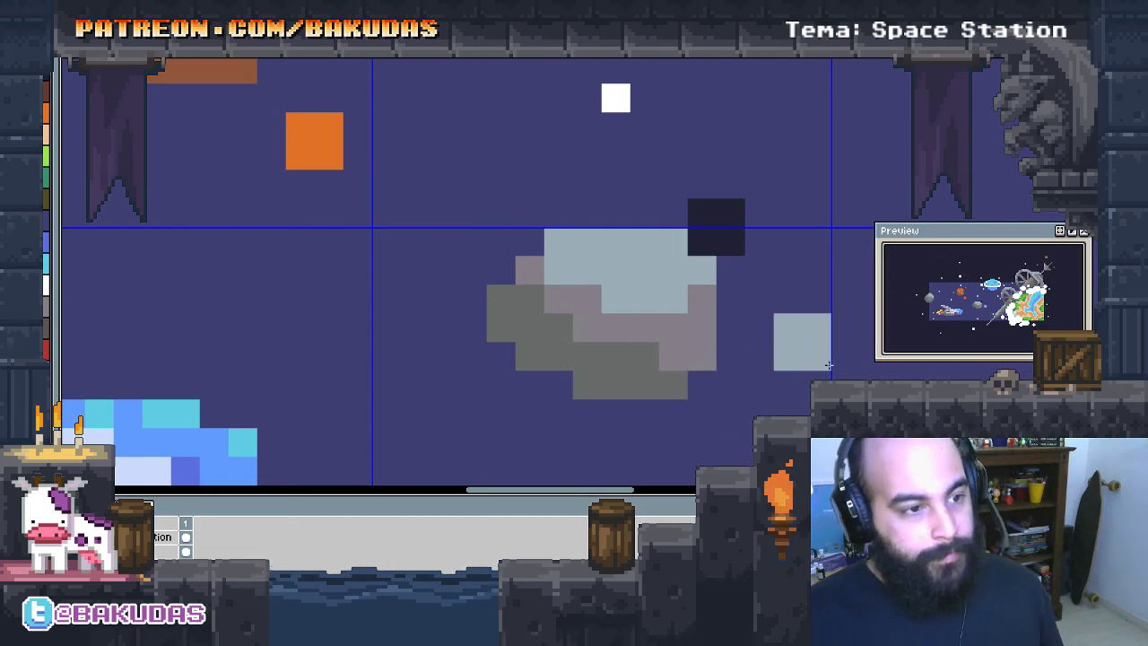
right_click(641, 354)
scroll(642, 353, "down", 1)
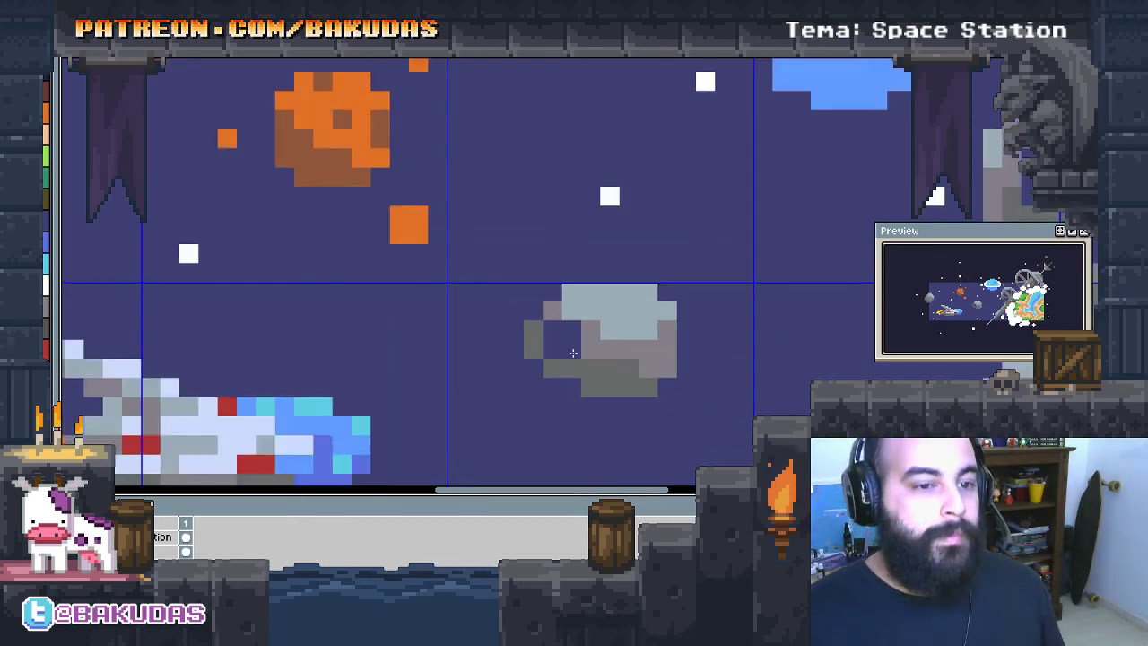
Place several grey debris pixels and a small grey block around the left asteroid
scroll(560, 339, "down", 1)
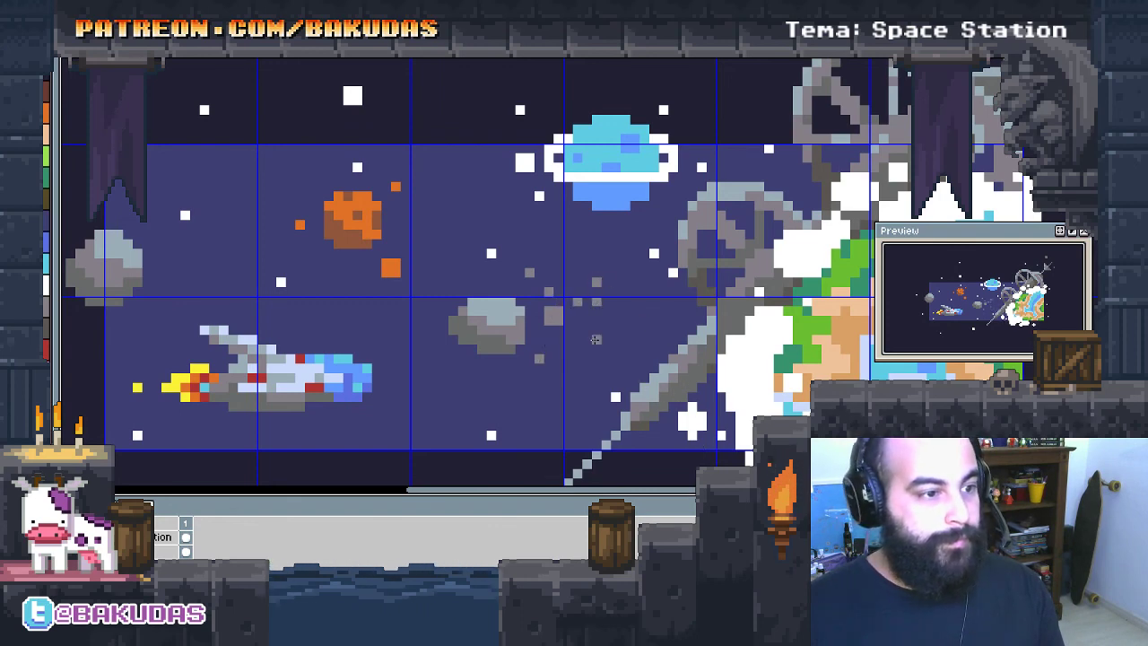
left_click_drag(581, 328, 494, 397)
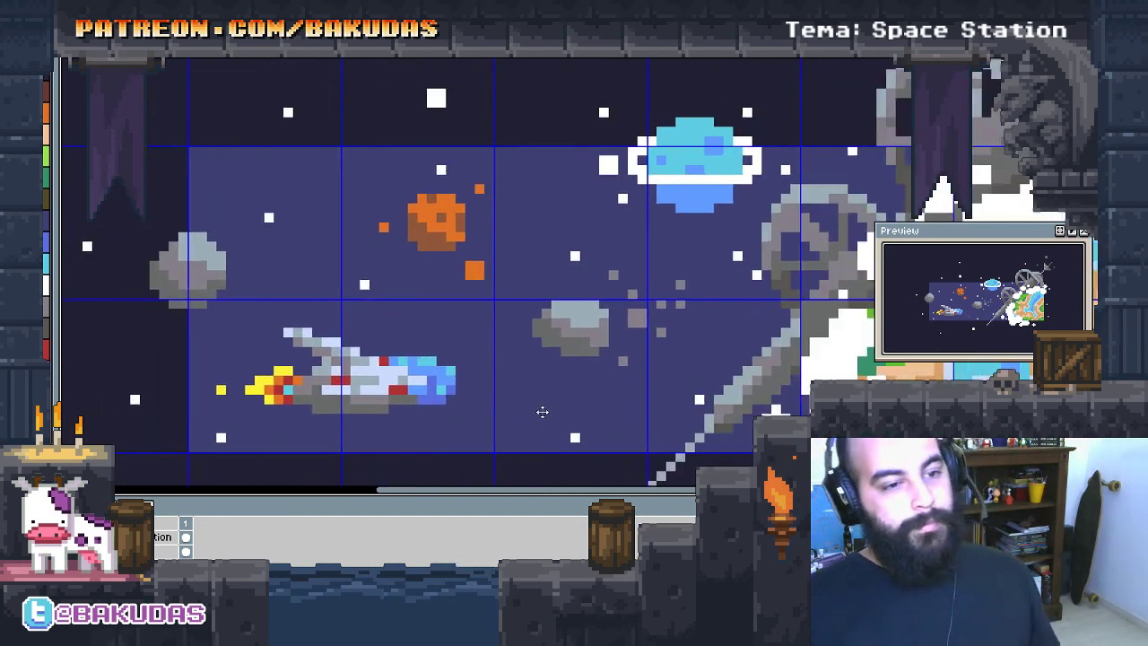
scroll(138, 265, "up", 2)
mouse_move(270, 233)
left_mouse_down()
mouse_move(357, 238)
mouse_move(357, 295)
left_mouse_up()
left_click(326, 360)
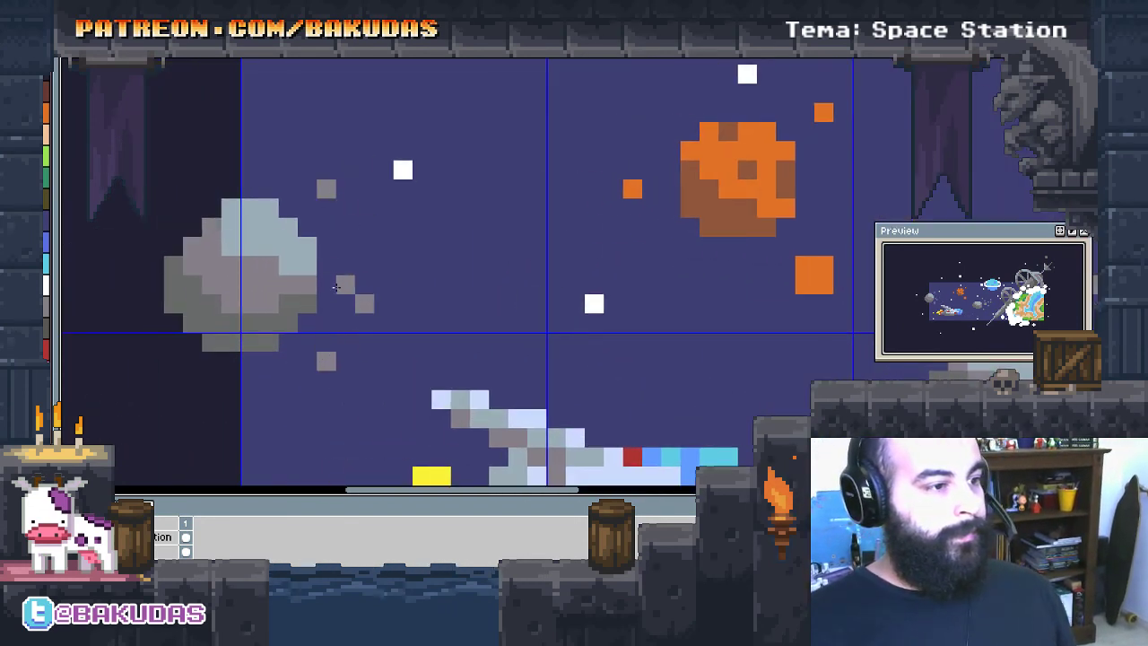
left_click(337, 287)
left_click(383, 227)
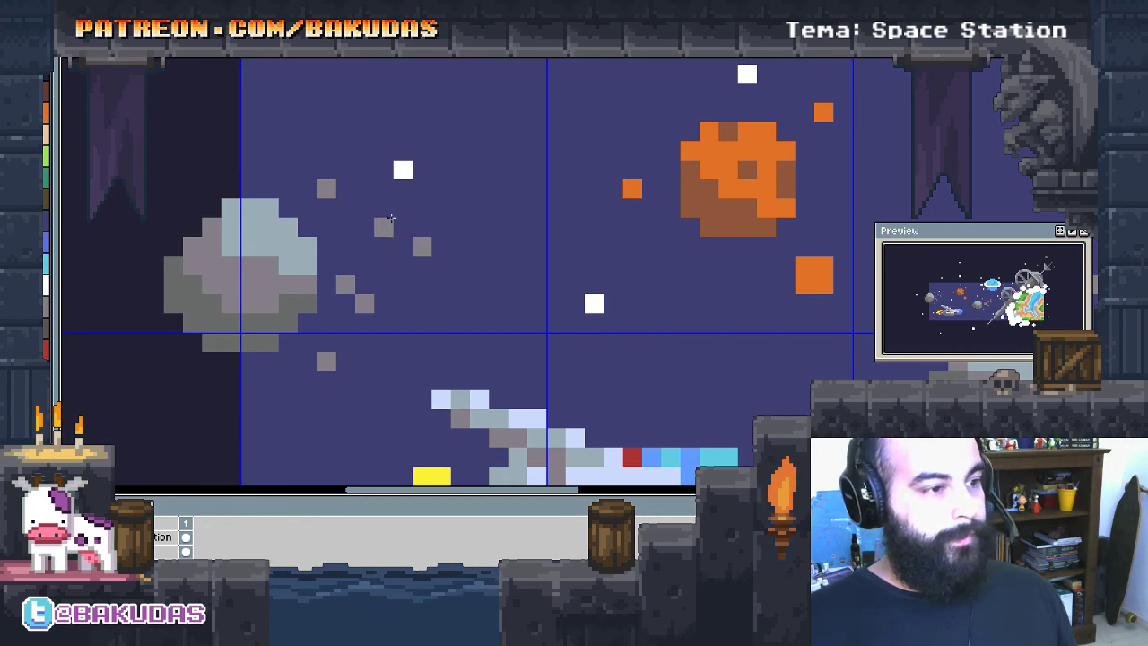
mouse_move(422, 285)
left_mouse_down()
mouse_move(422, 304)
mouse_move(446, 324)
left_mouse_up()
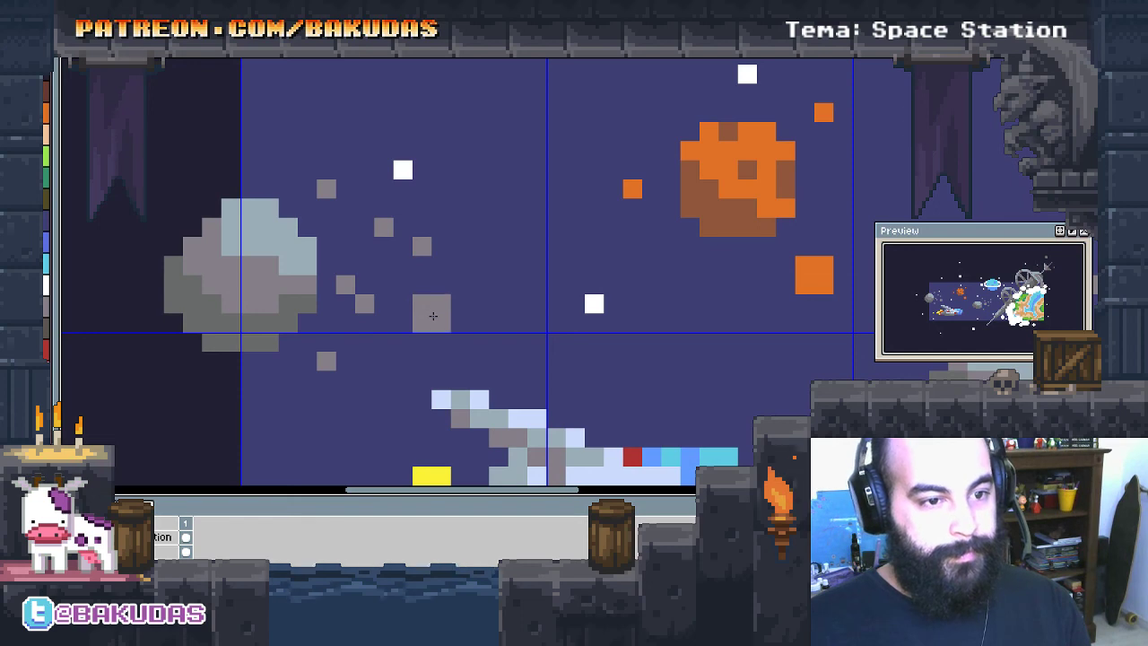
scroll(533, 361, "down", 1)
scroll(426, 339, "down", 3)
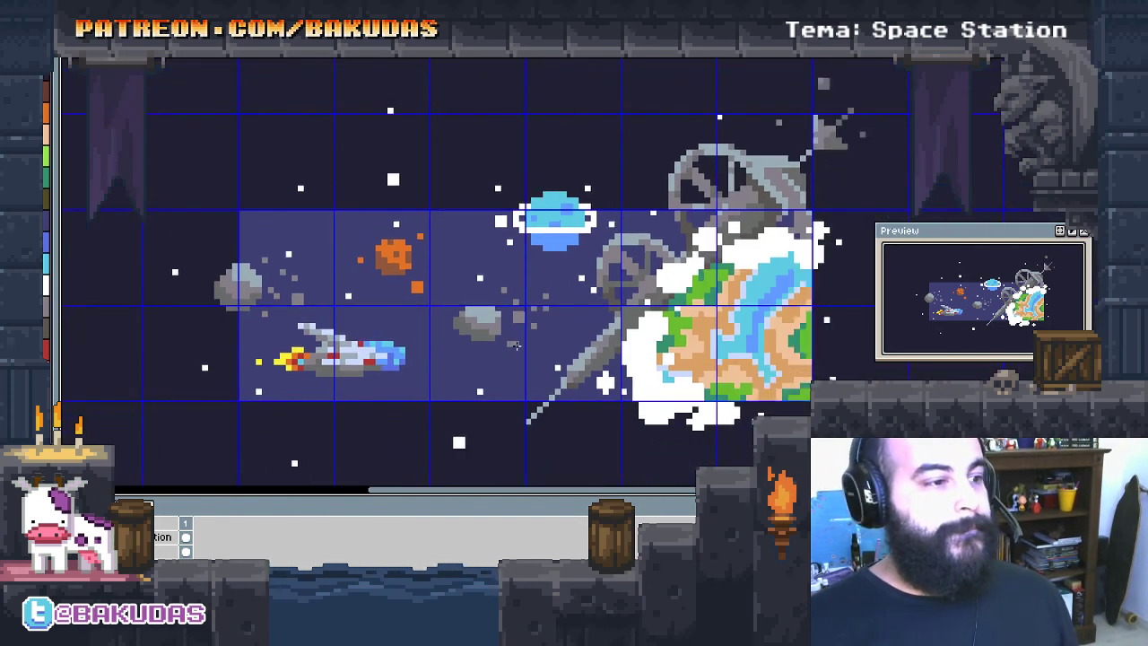
scroll(426, 339, "down", 1)
scroll(506, 360, "down", 1)
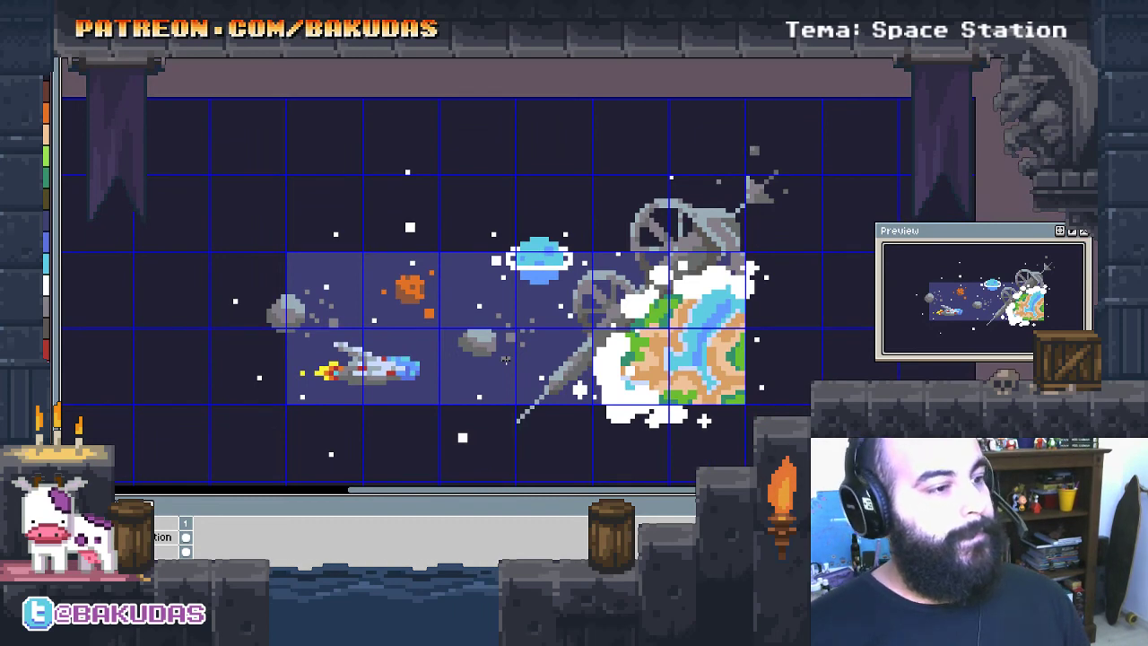
Fill the outer area dark reddish-brown and the inner space background dark navy
left_click_drag(484, 296, 520, 278)
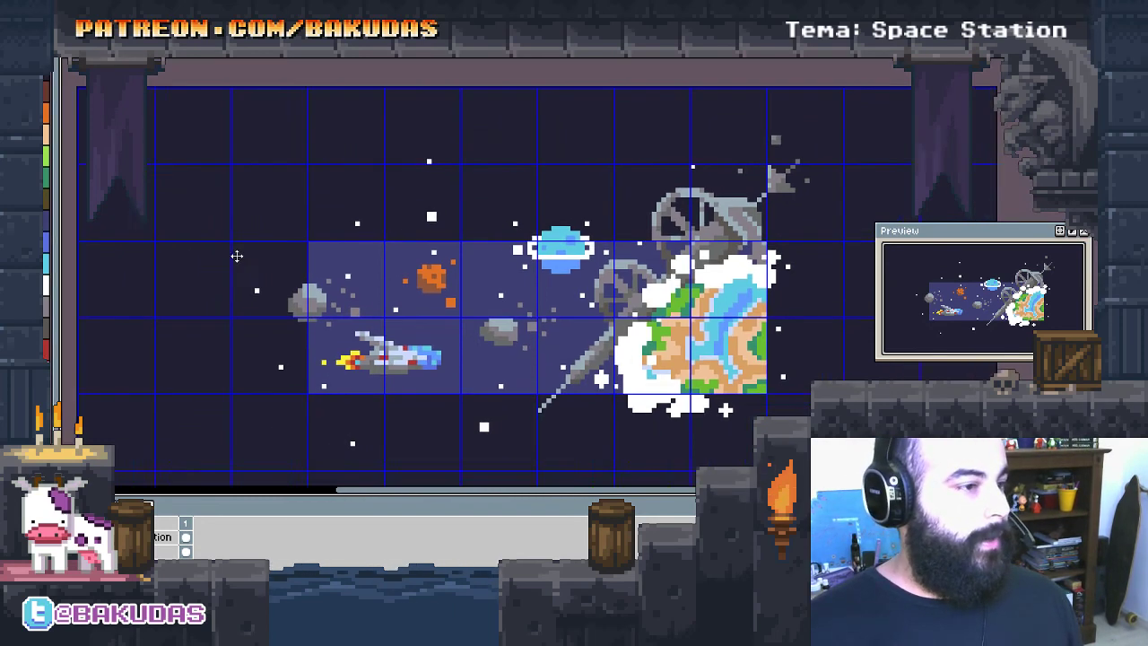
left_click_drag(416, 422, 422, 430)
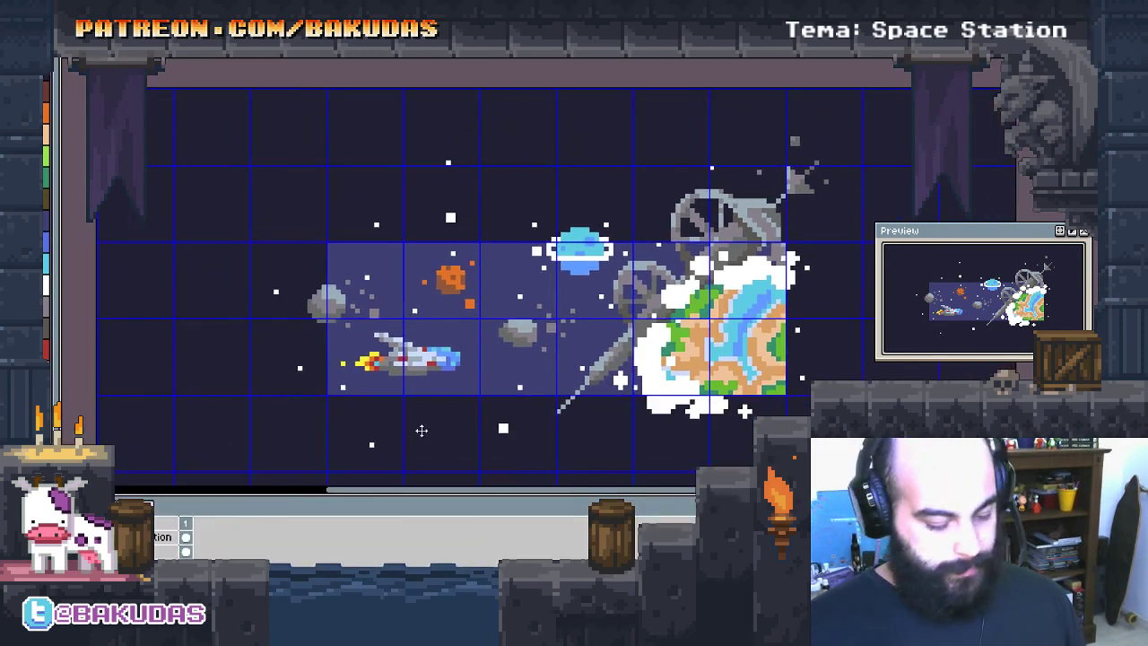
left_click(492, 381)
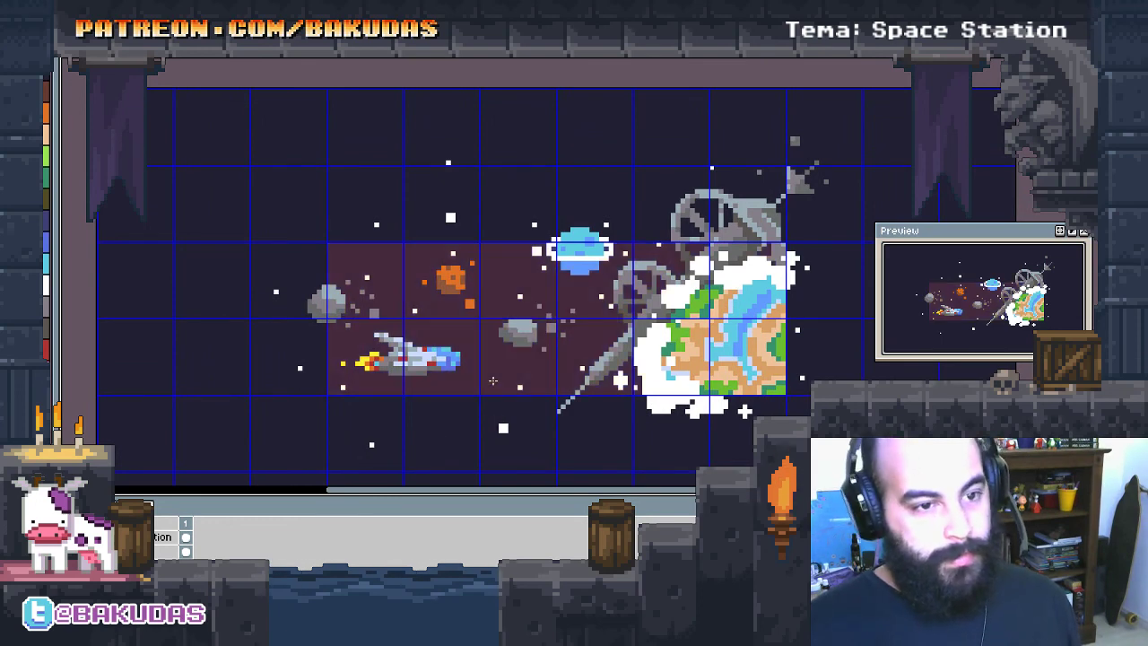
key("ctrl+z")
left_click(241, 400)
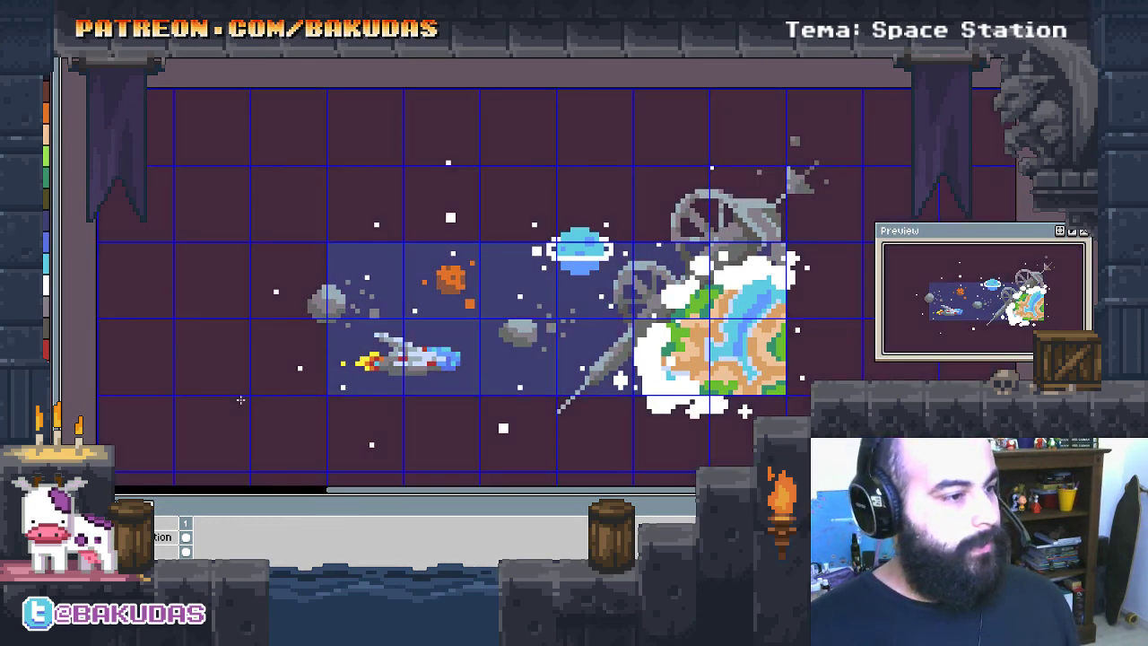
key("ctrl+z")
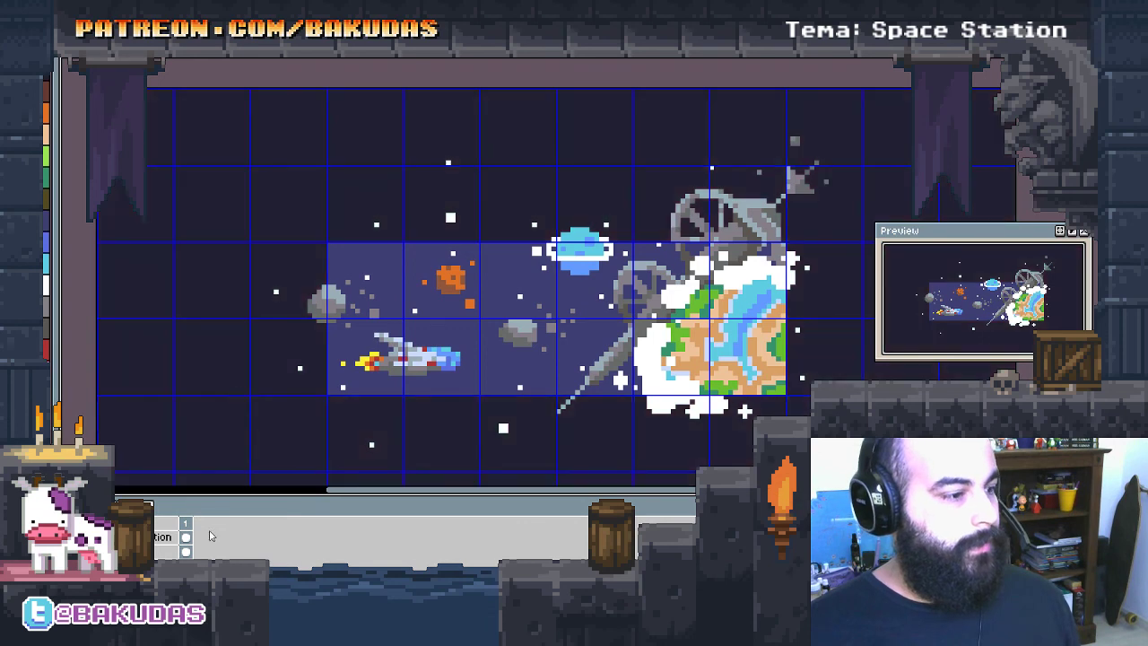
left_click(200, 381)
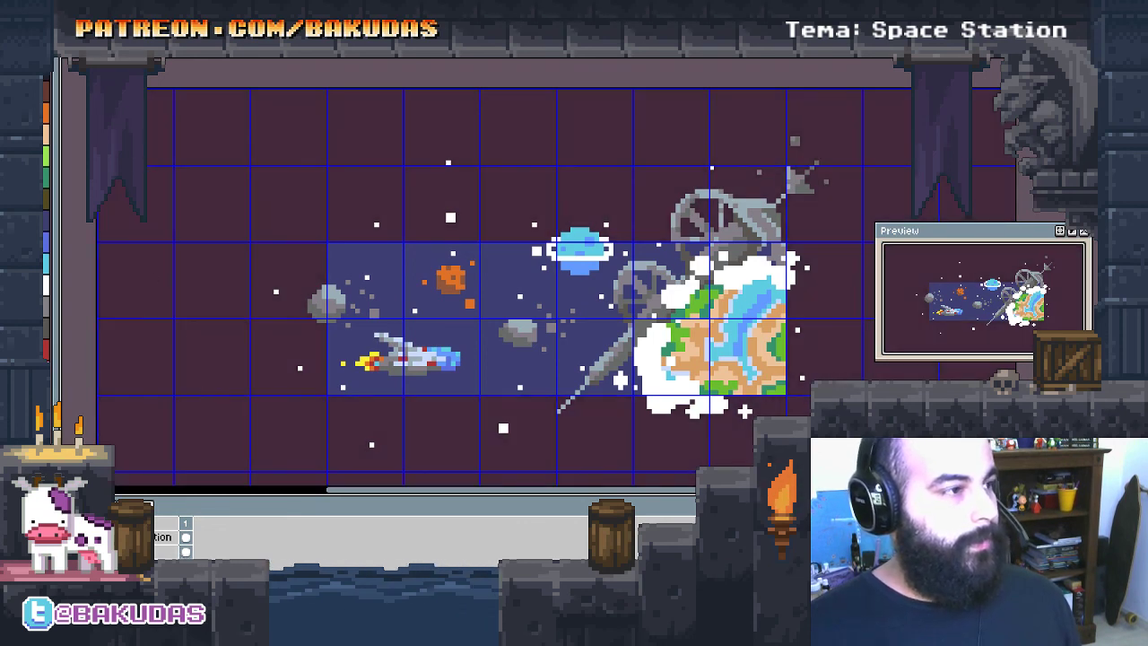
key("ctrl+z")
key("ctrl+y")
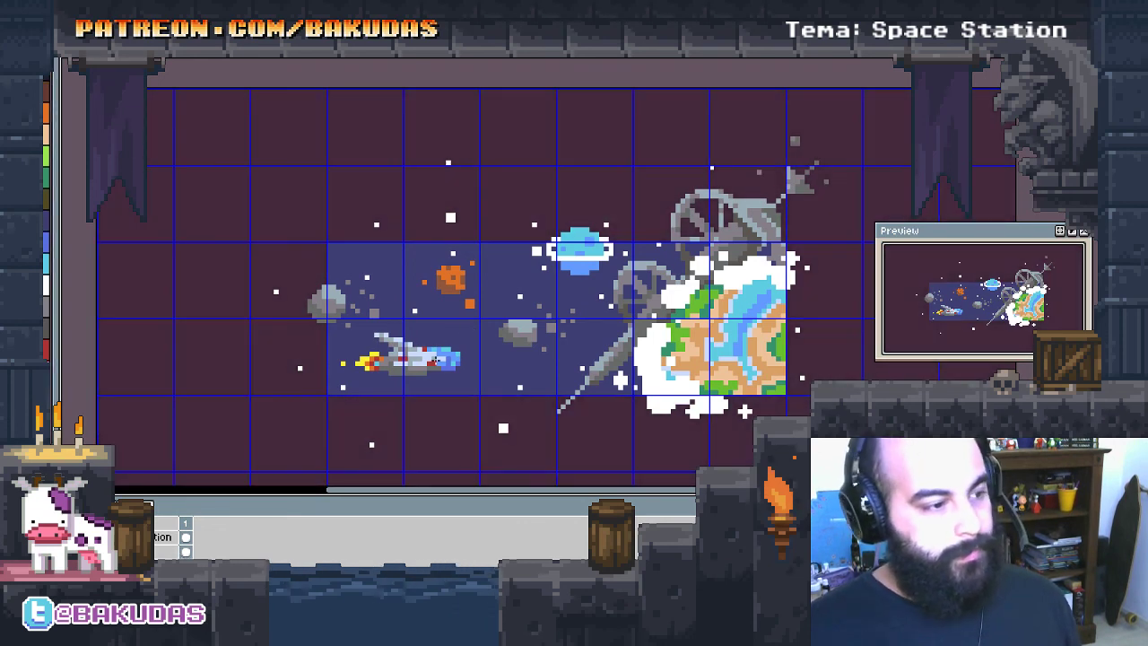
left_click(446, 332)
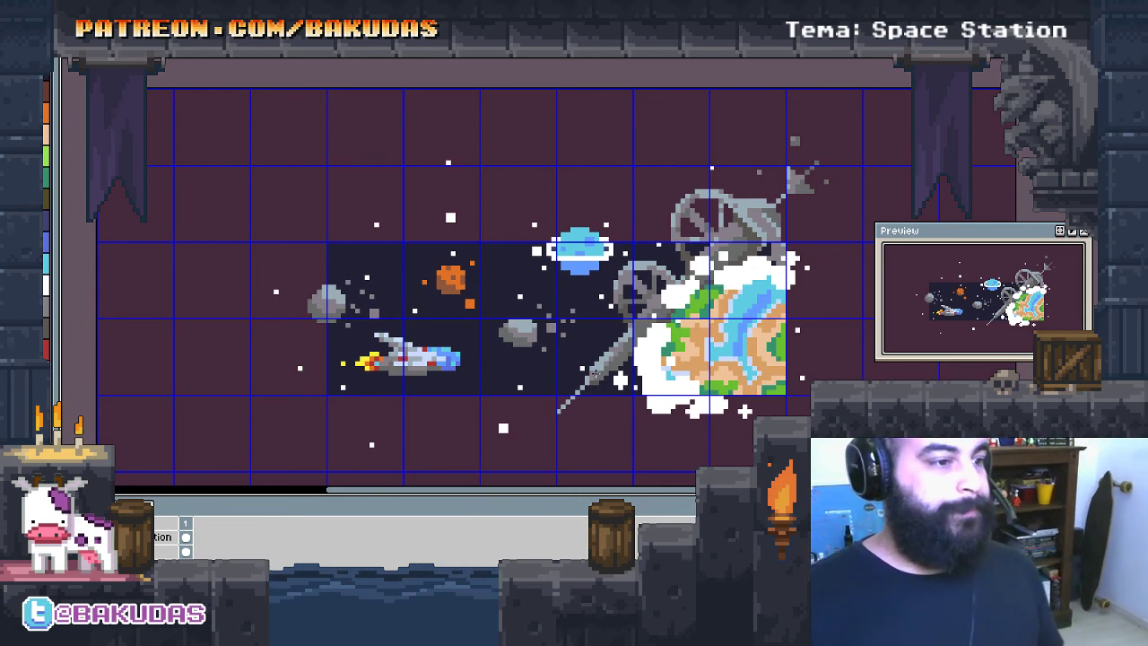
scroll(538, 376, "up", 1)
scroll(538, 361, "up", 1)
scroll(538, 361, "down", 1)
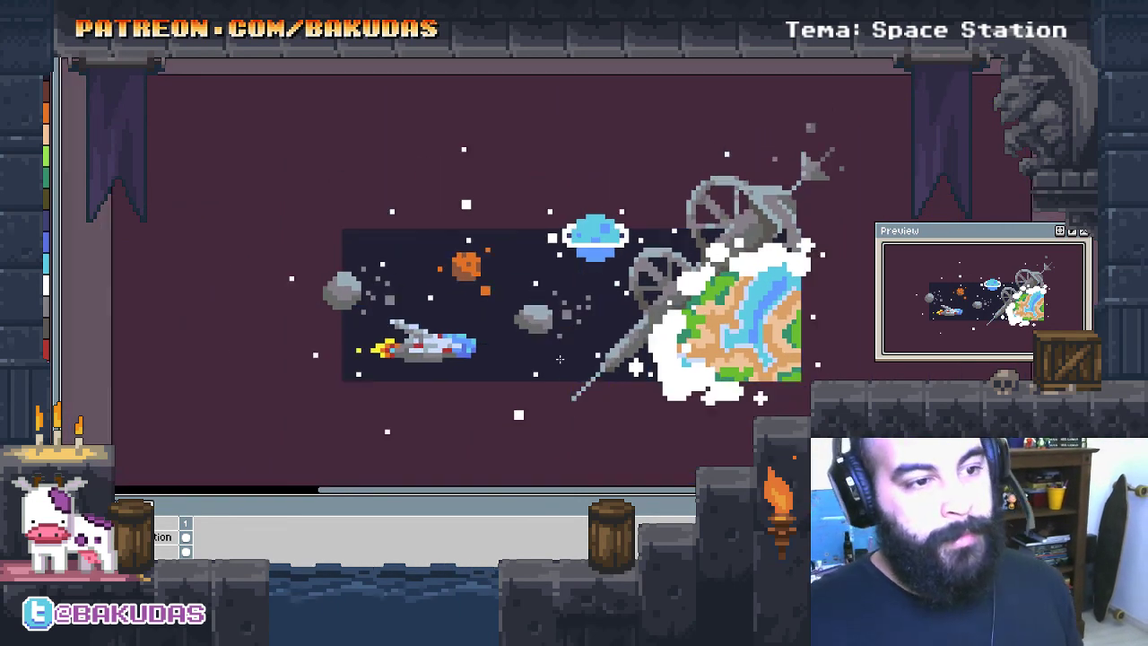
key("Tab")
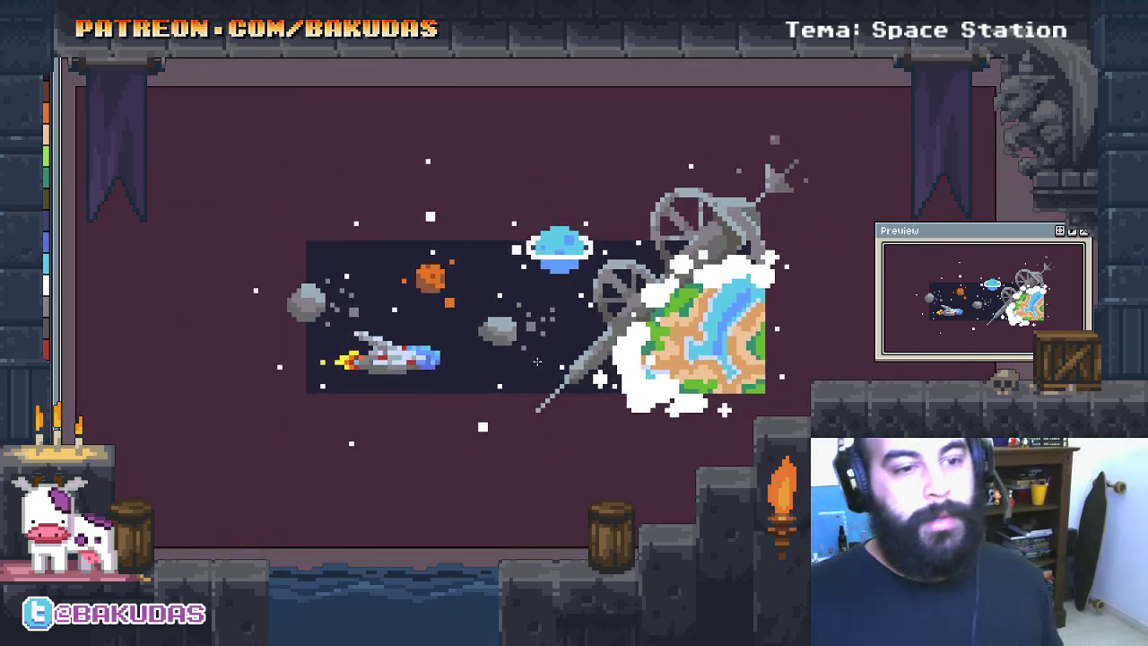
scroll(538, 363, "down", 1)
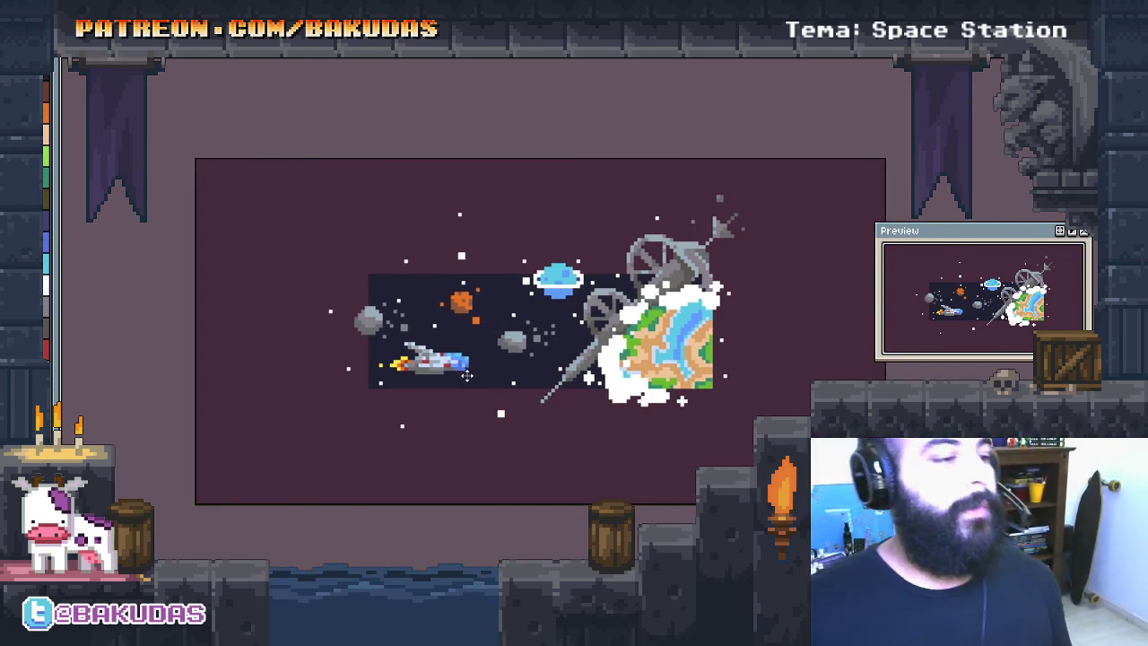
scroll(484, 371, "right", 1)
left_click_drag(507, 363, 501, 359)
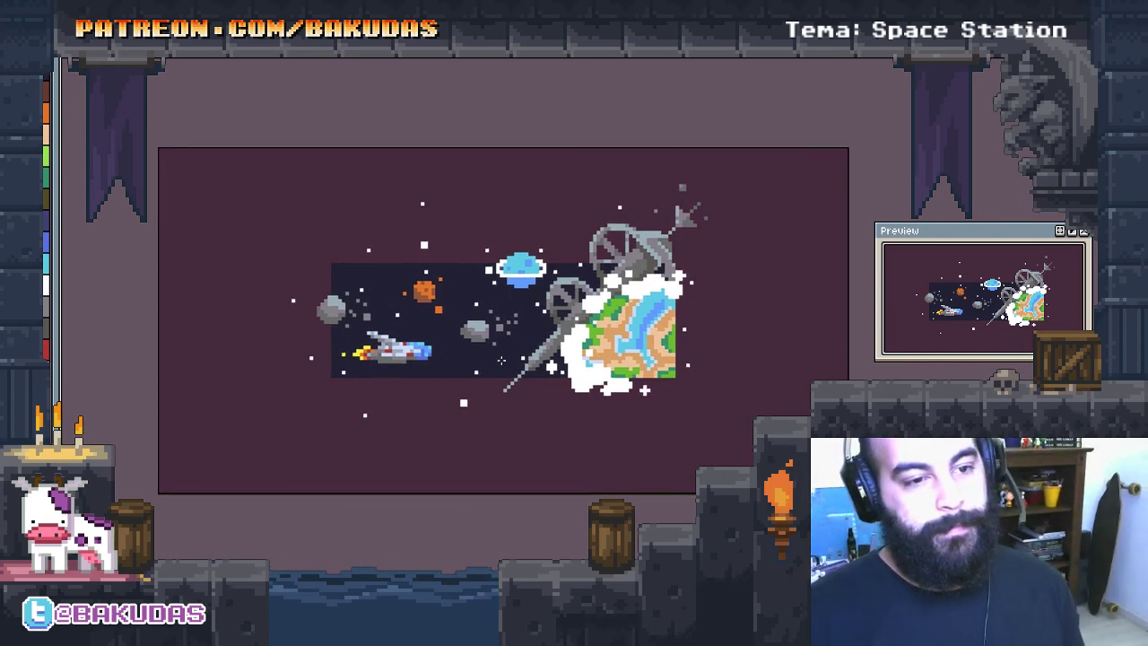
scroll(441, 332, "up", 1)
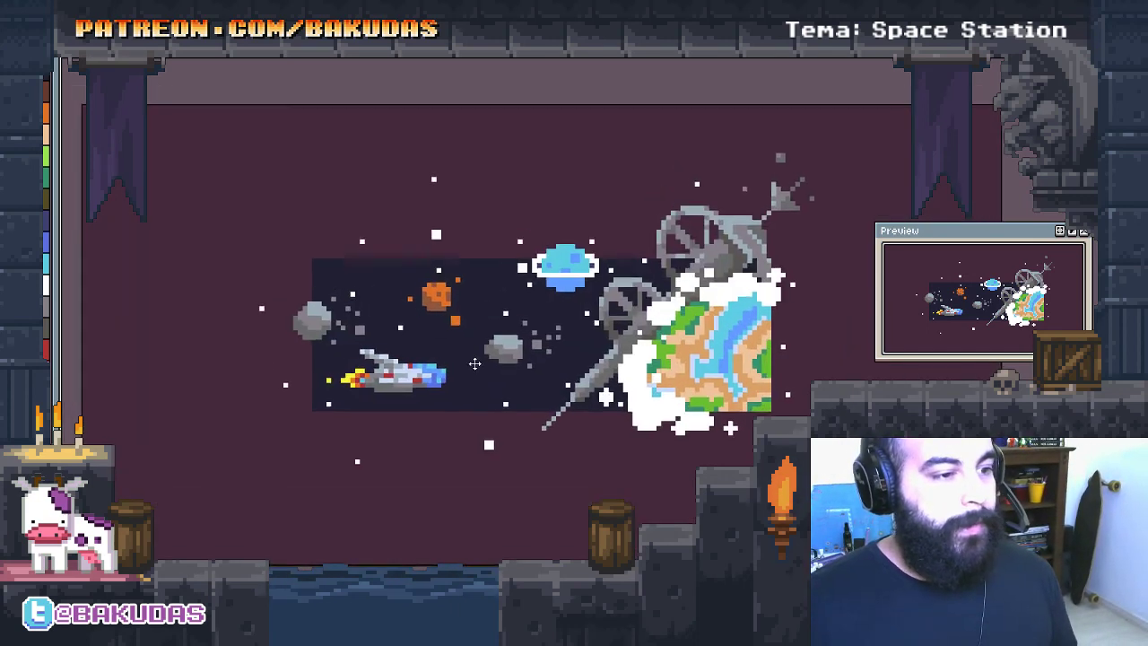
left_click_drag(442, 332, 475, 342)
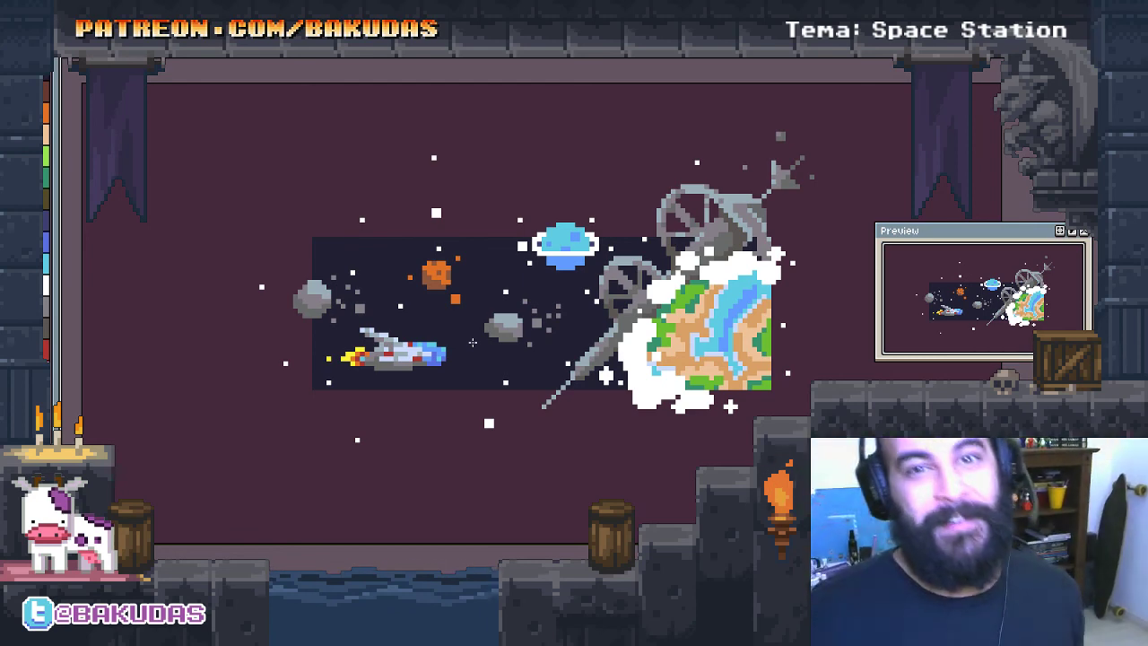
left_click_drag(446, 325, 444, 318)
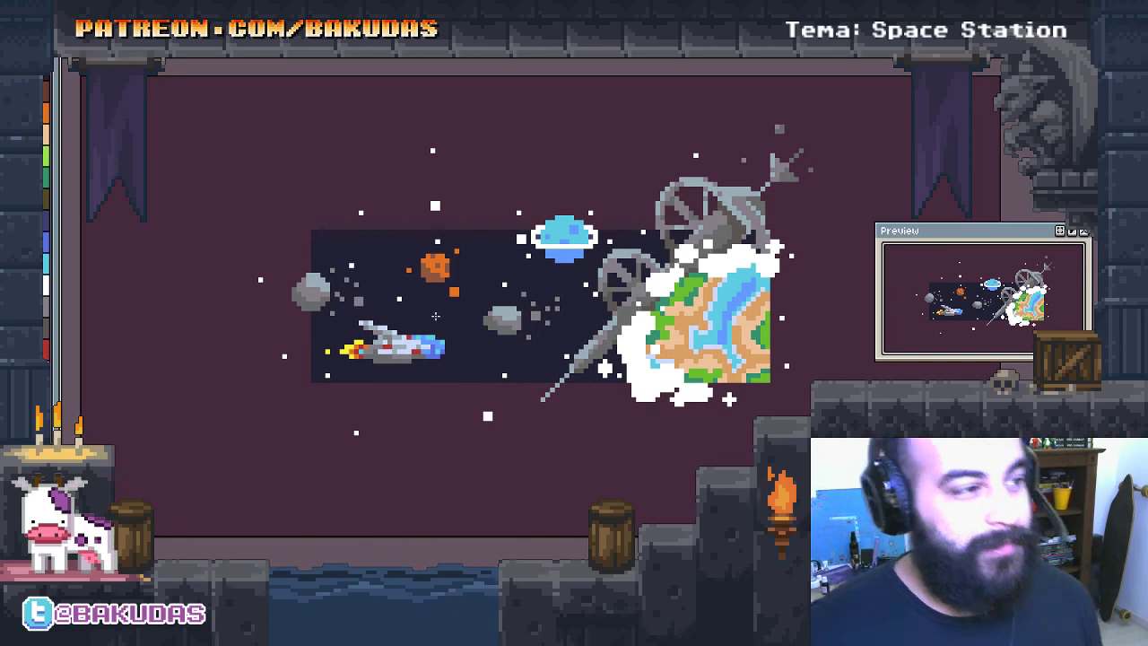
left_click_drag(444, 316, 448, 318)
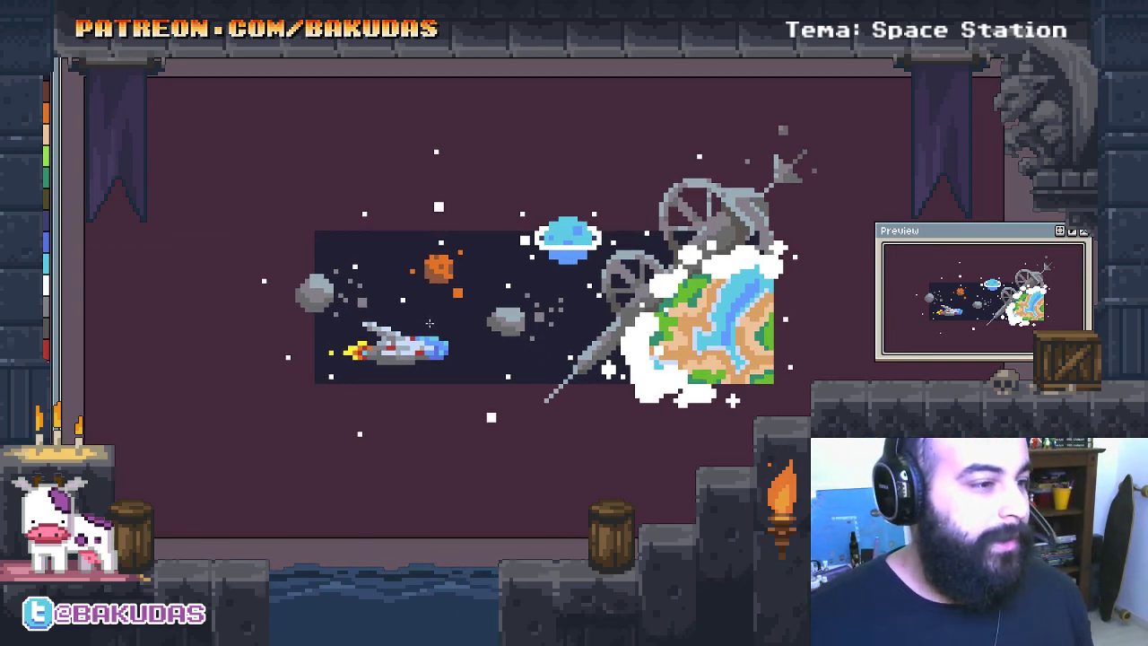
left_click_drag(429, 324, 428, 318)
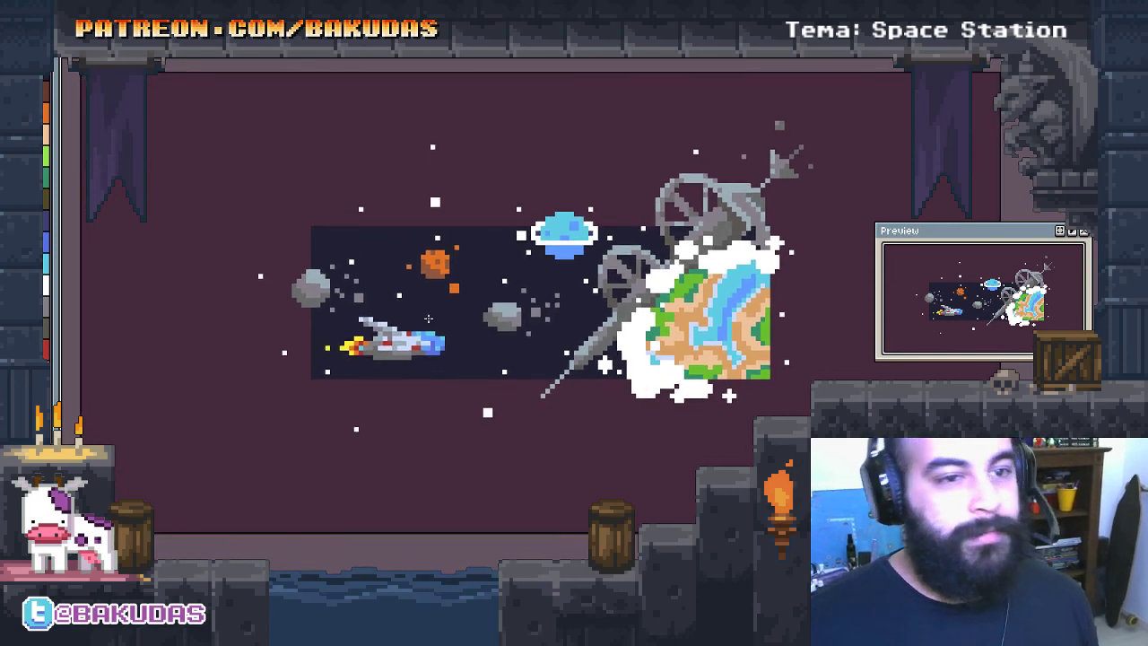
left_click_drag(615, 323, 617, 329)
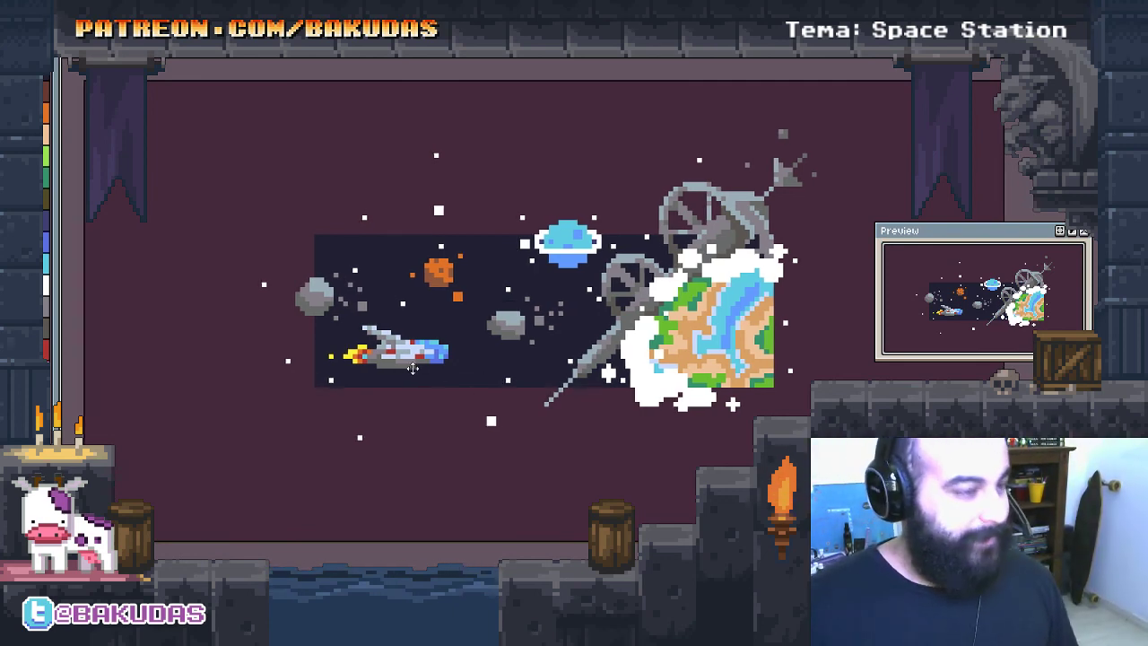
Dismiss Insert Text and start Save As in the 107 - Space Station folder
left_click(362, 392)
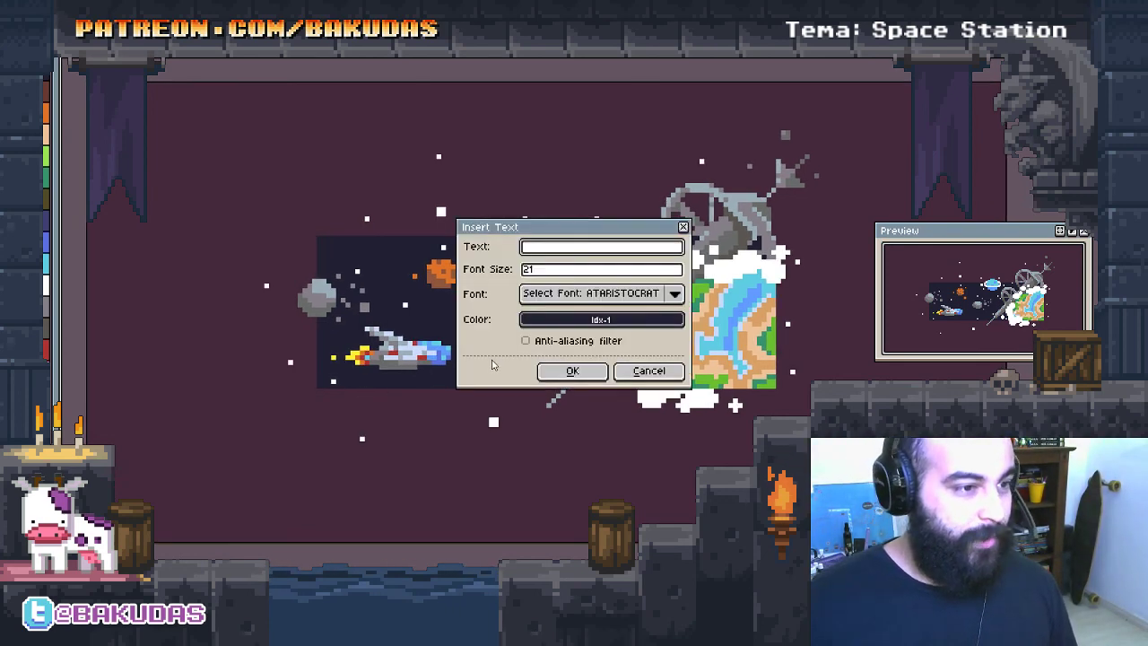
key("Escape")
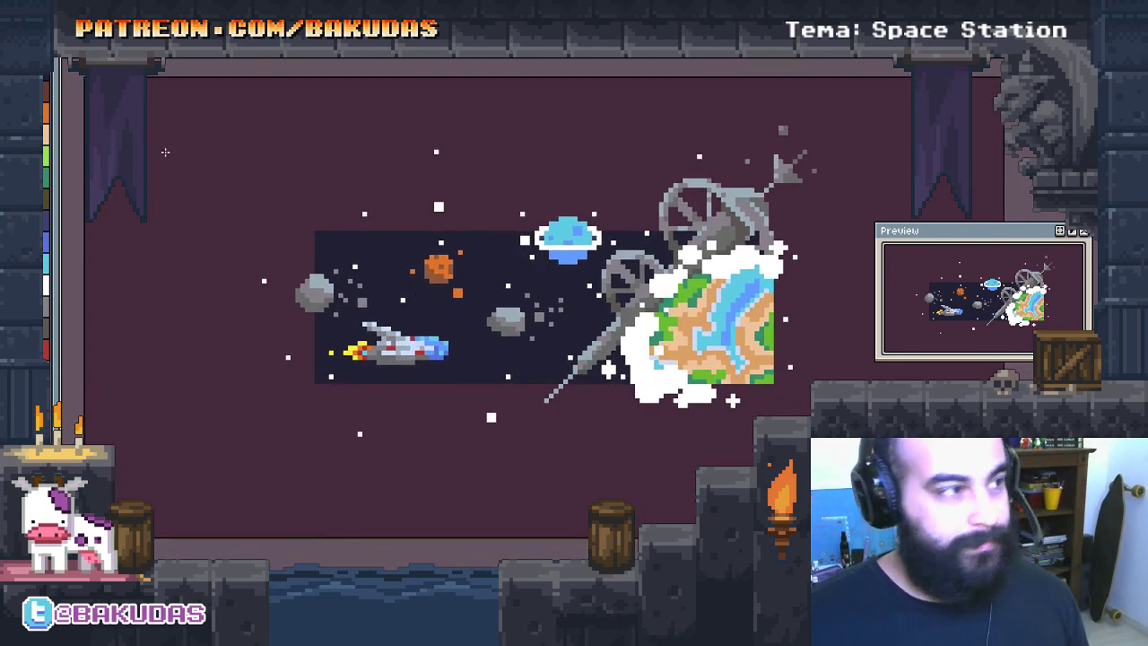
key("alt+f")
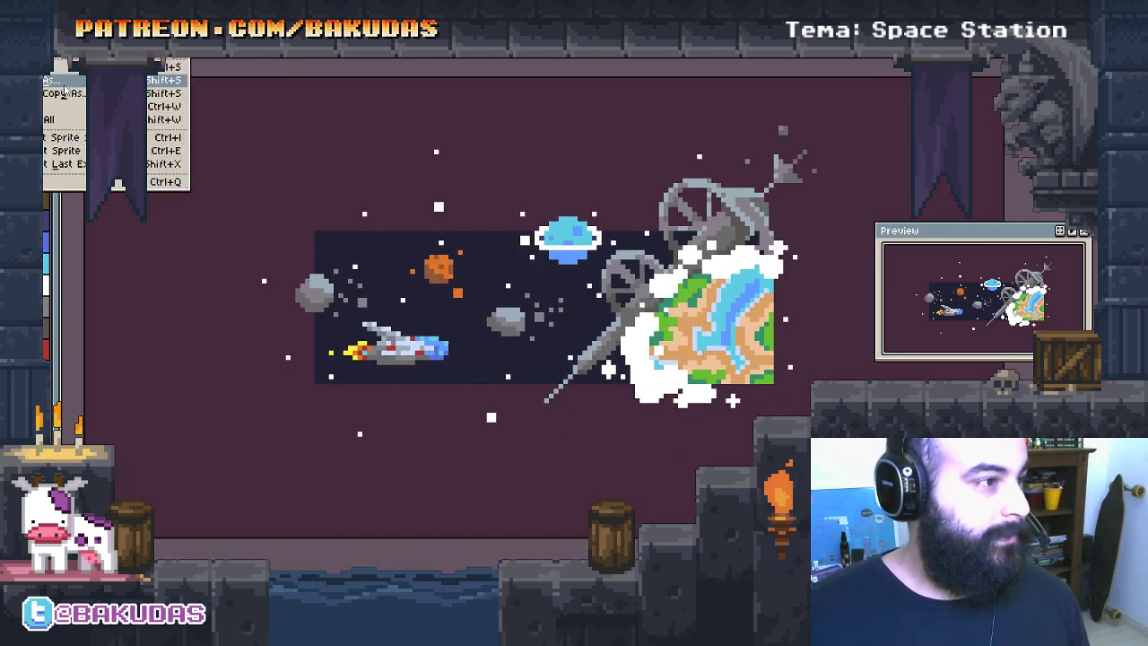
left_click(64, 92)
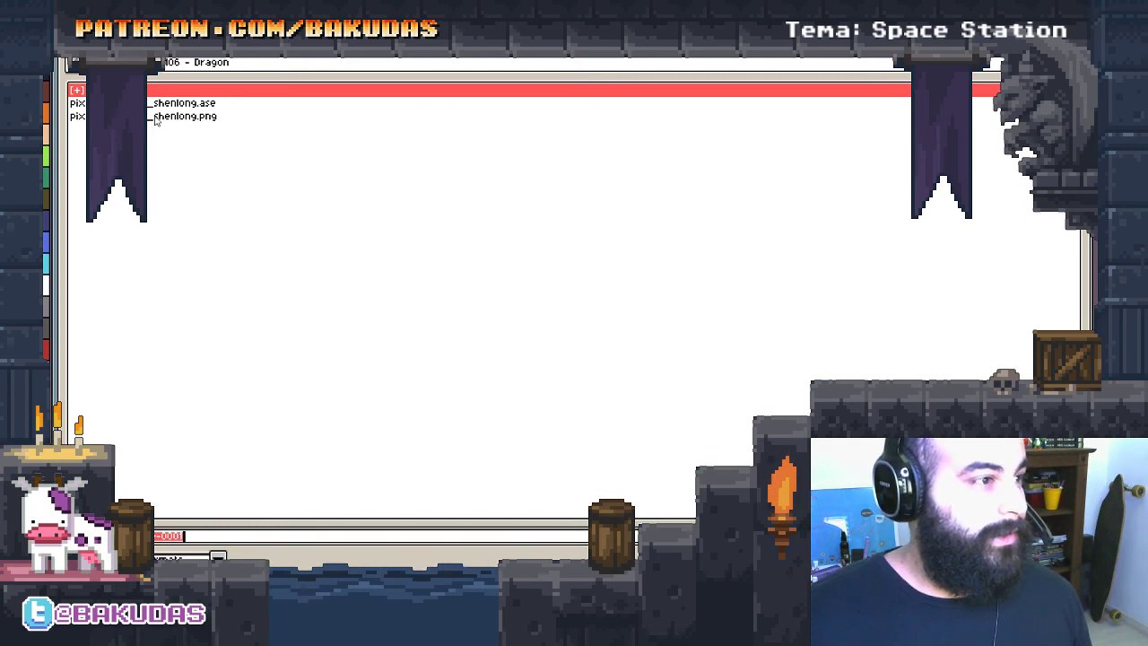
left_click(179, 102)
key("BackSpace")
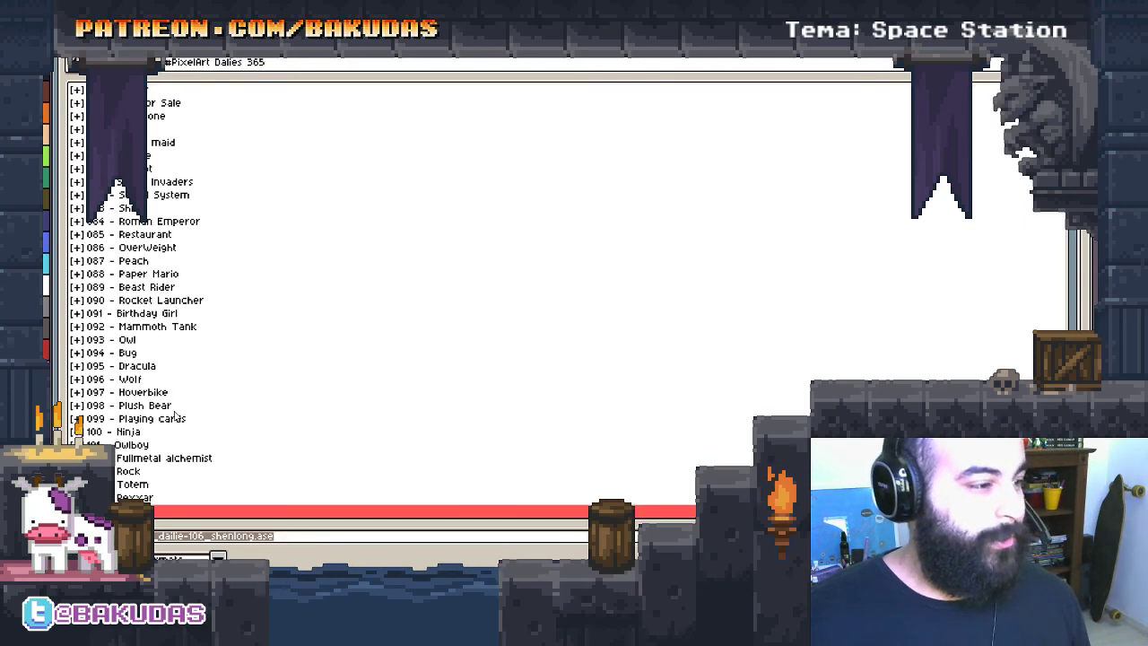
scroll(175, 421, "down", 3)
double_click(139, 417)
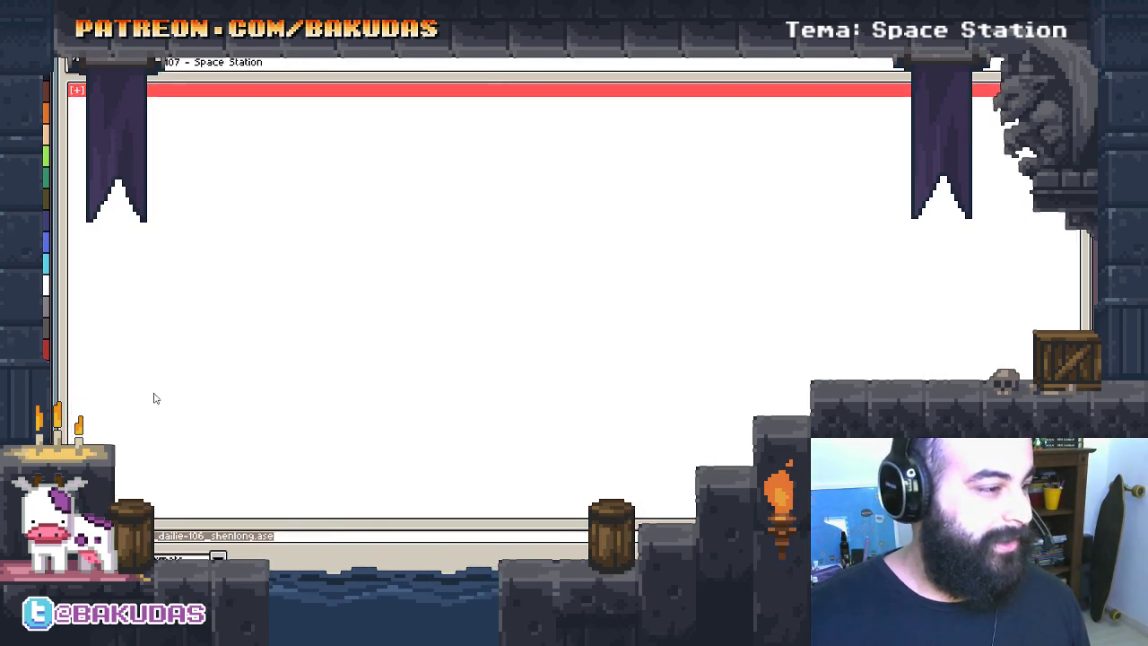
Save the artwork as dailie-107_space-station.ase
left_click(252, 537)
left_click_drag(252, 536, 204, 536)
type("7")
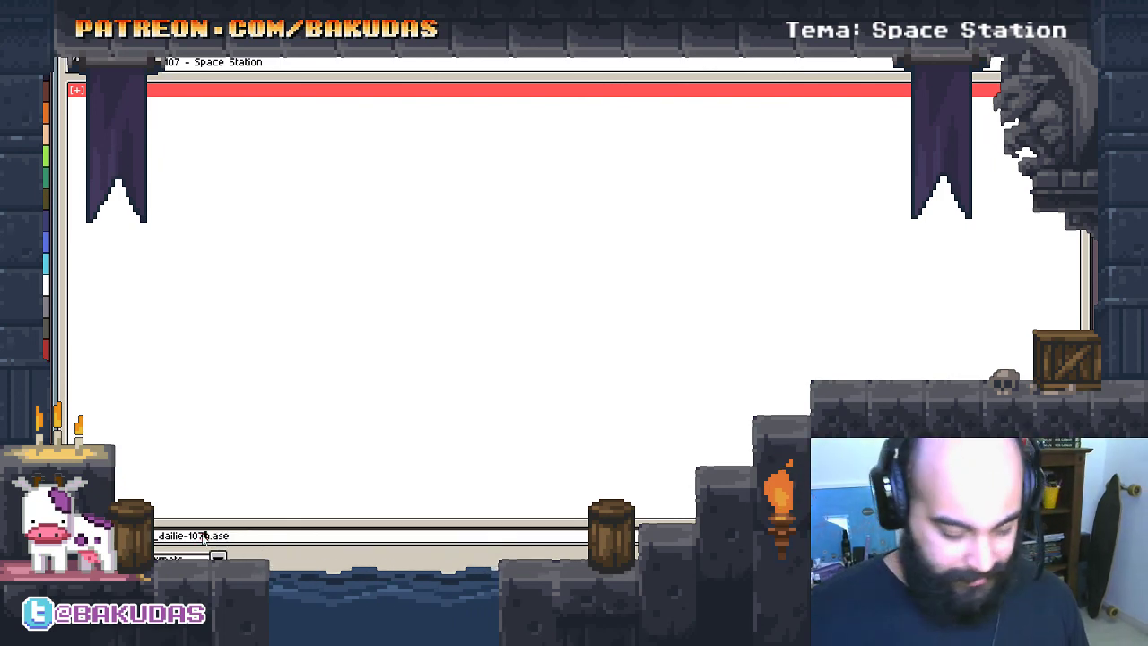
key("BackSpace")
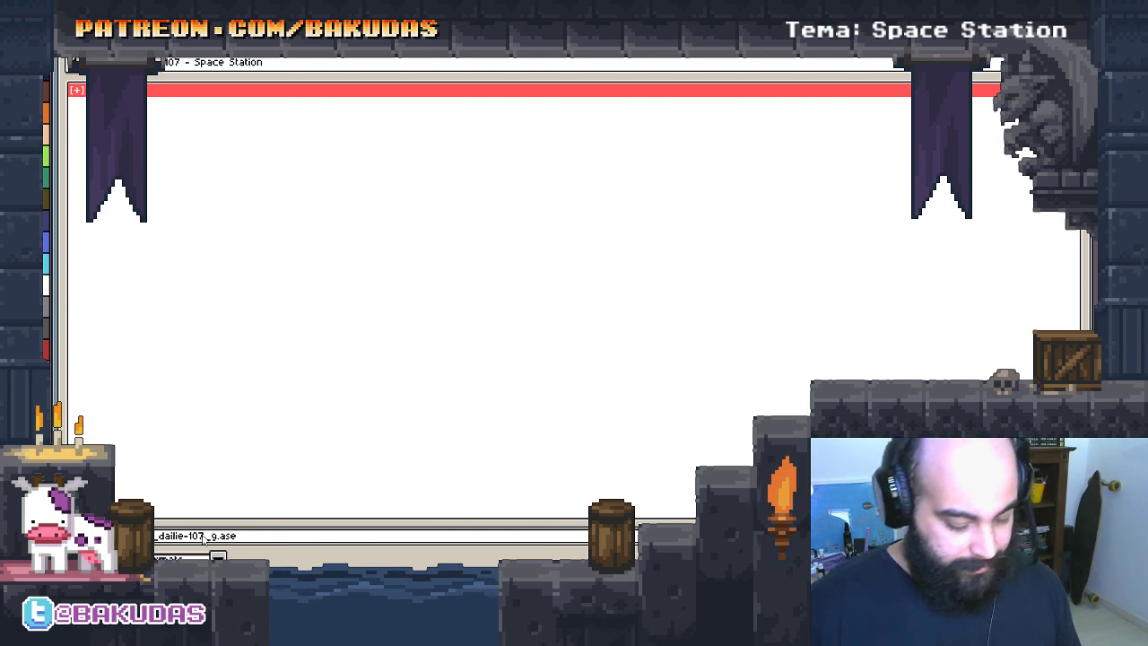
type("space-s")
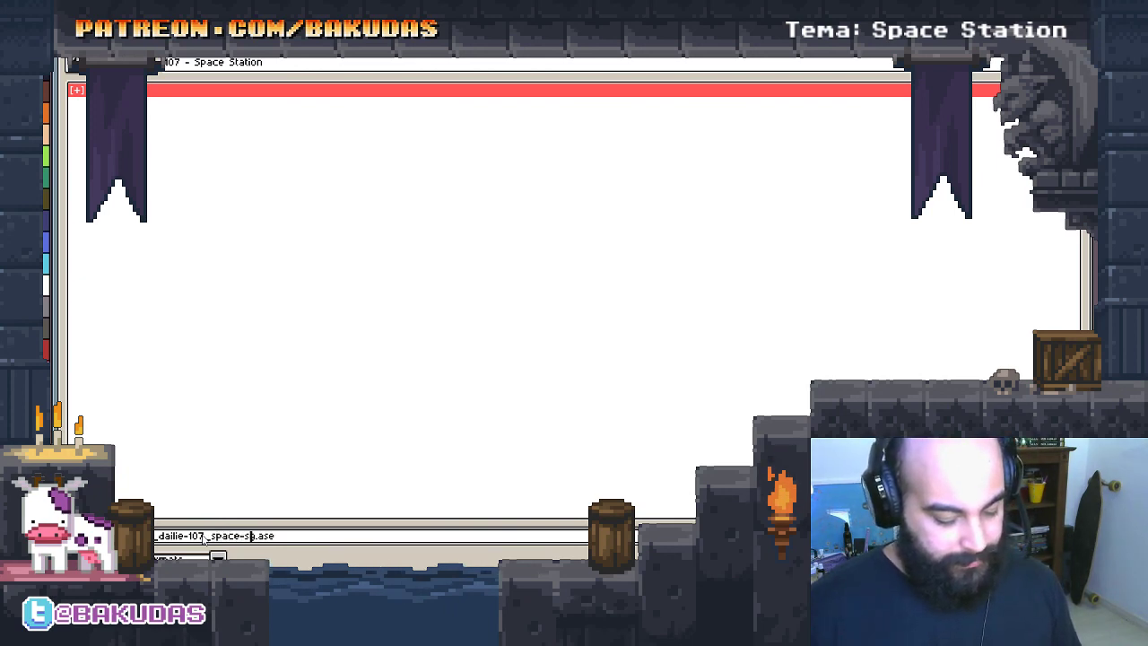
type("tation")
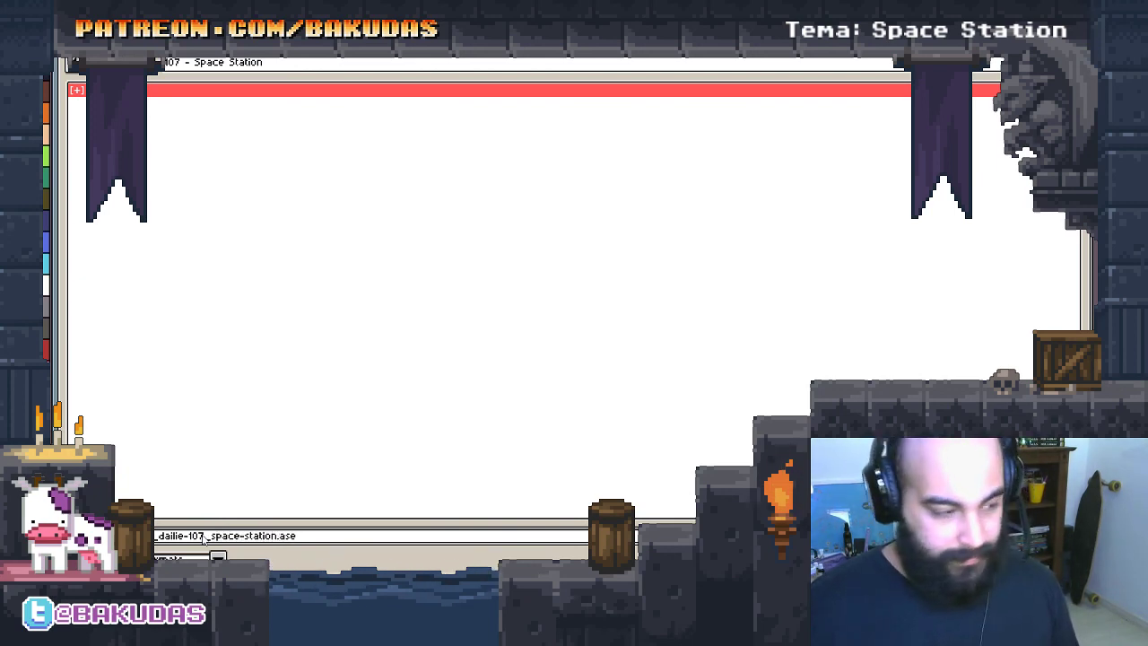
key("Delete")
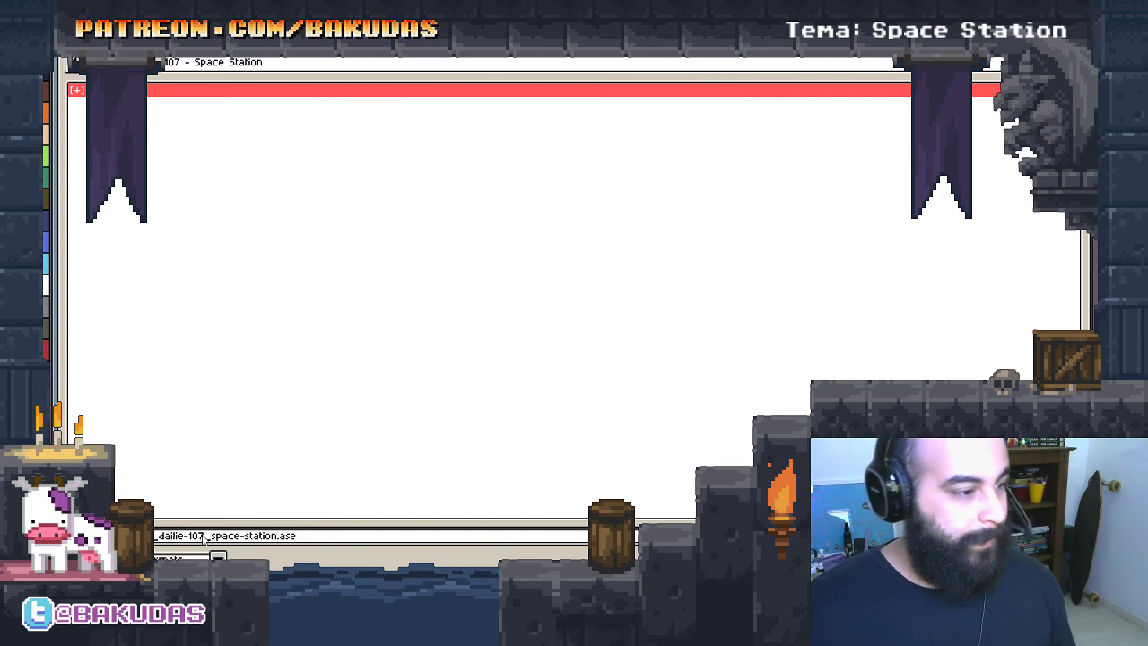
key("Return")
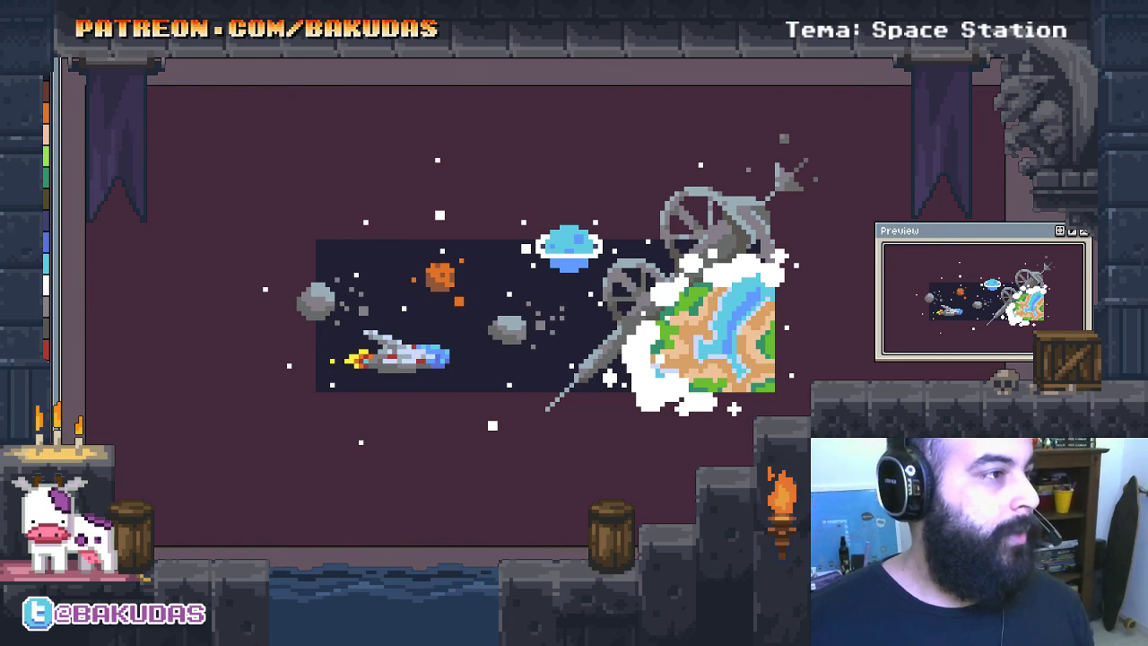
Reopen the save dialog to check the .ase file name, then close it
key("alt+f")
key("ctrl+shift+s")
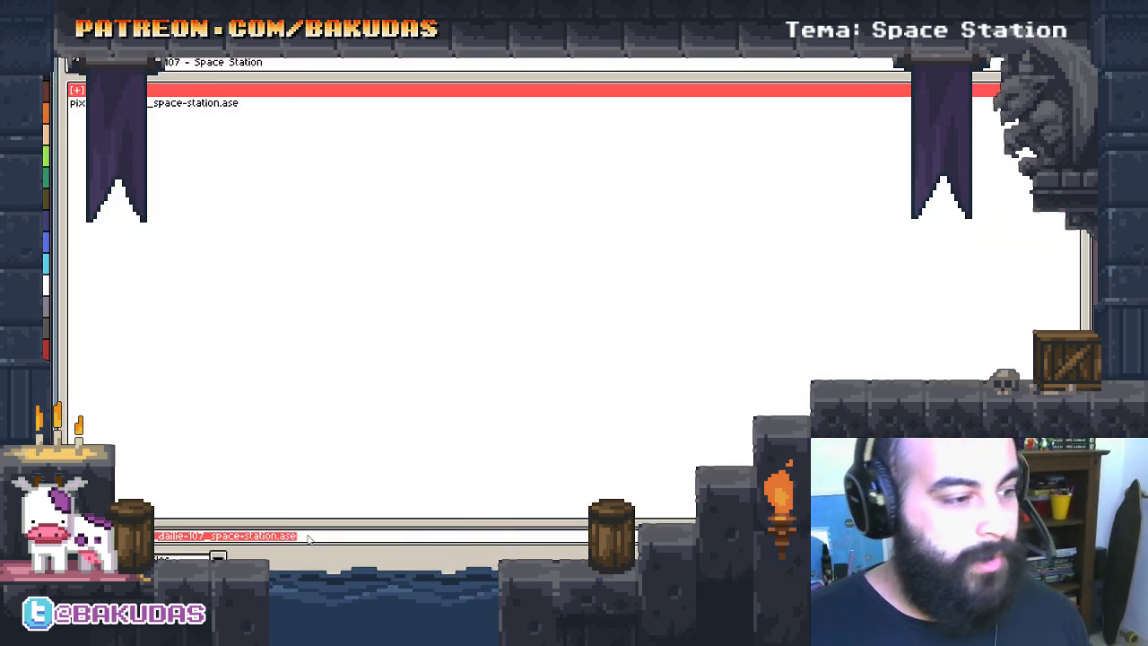
left_click(299, 538)
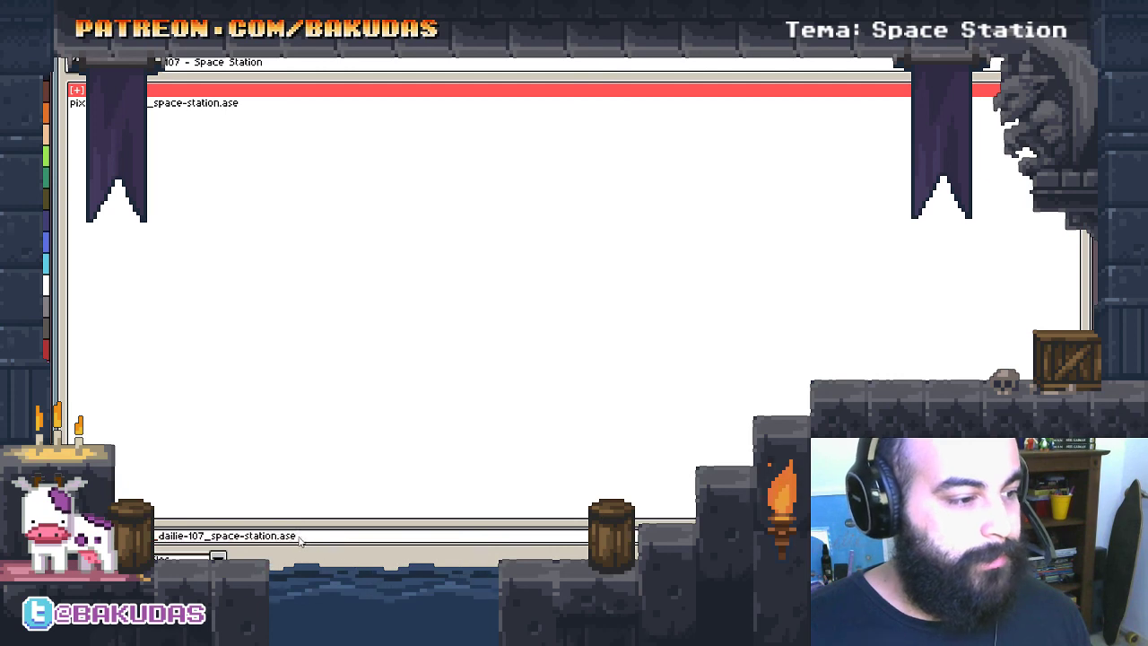
left_click_drag(301, 538, 281, 539)
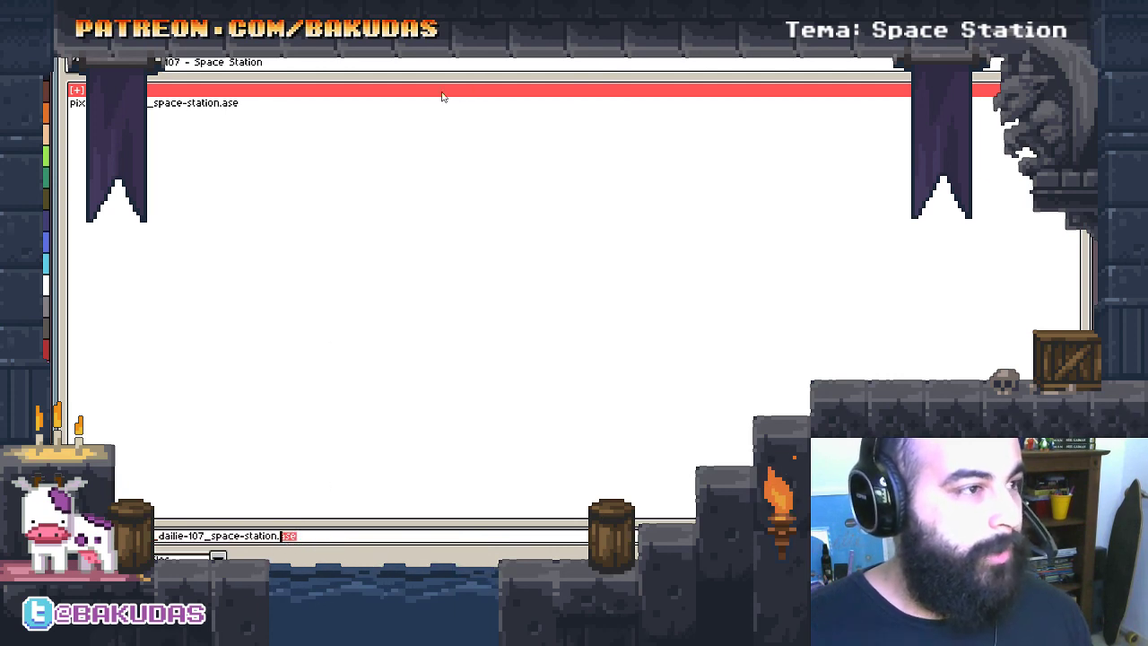
key("Escape")
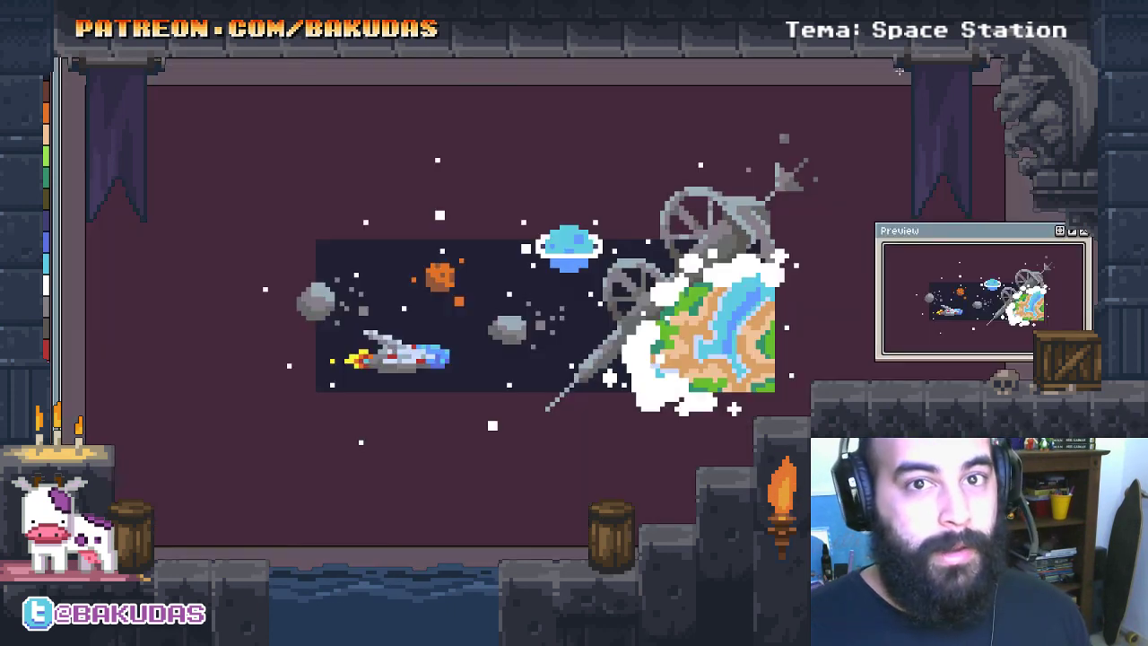
Resize the sprite to 300% width via Sprite Size
left_click(71, 64)
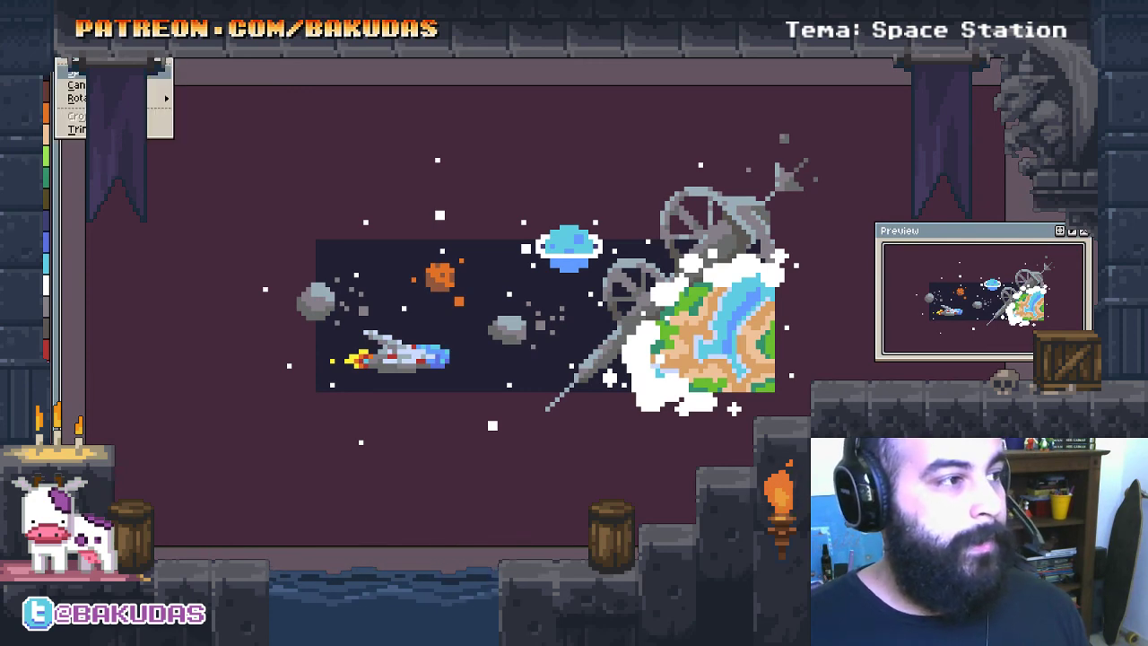
left_click(76, 72)
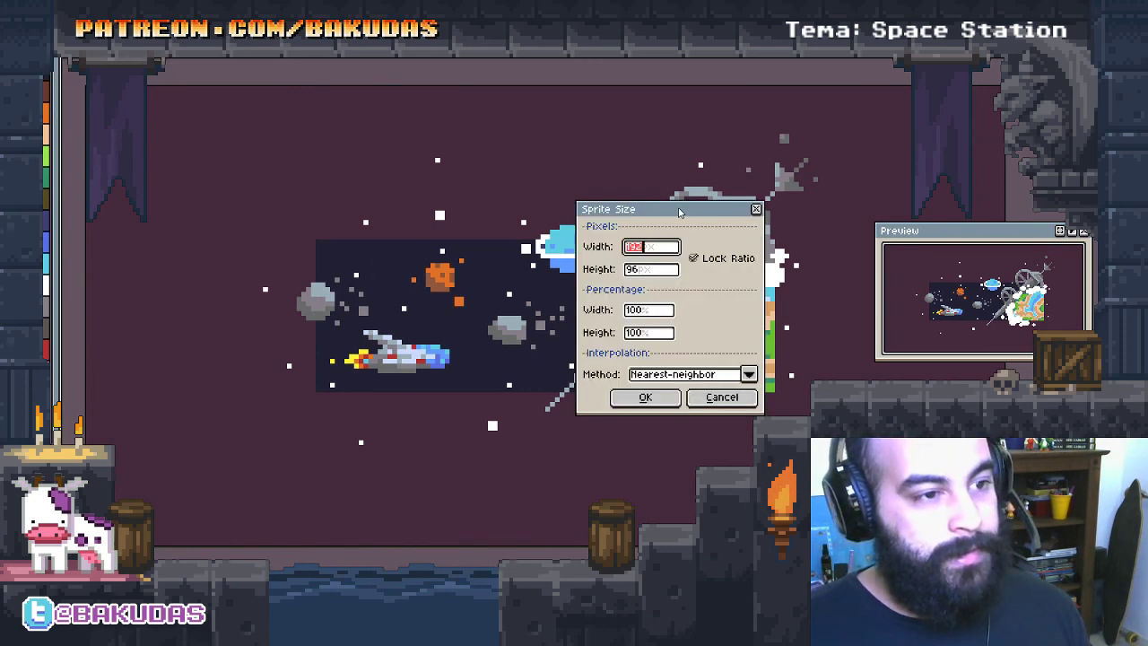
double_click(627, 326)
type("300")
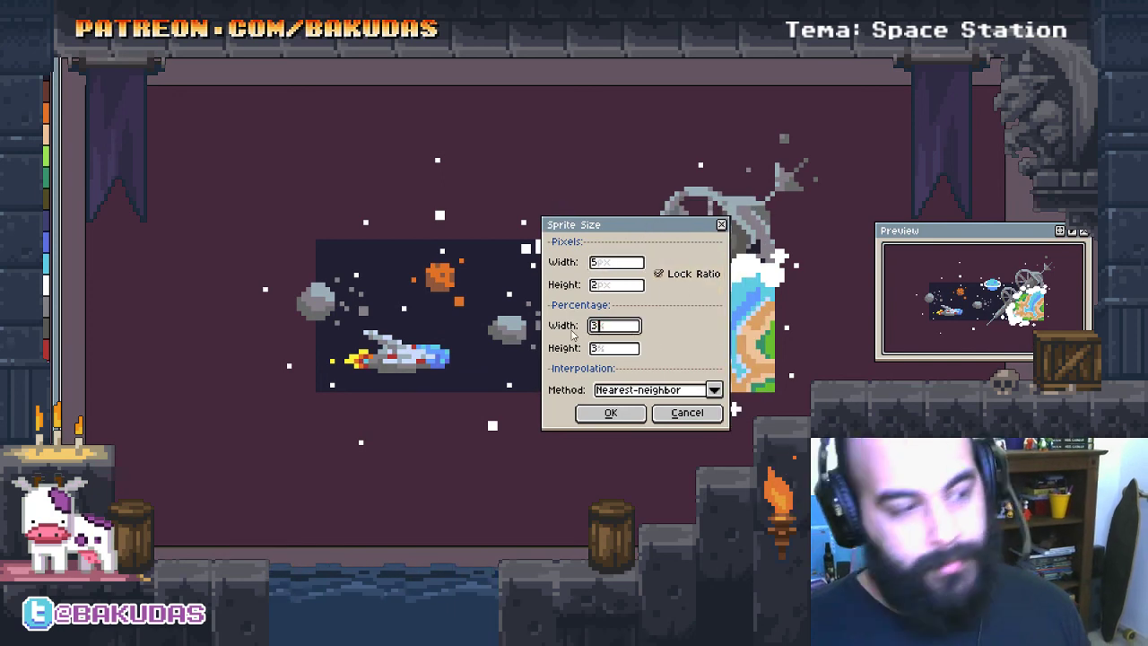
key("Return")
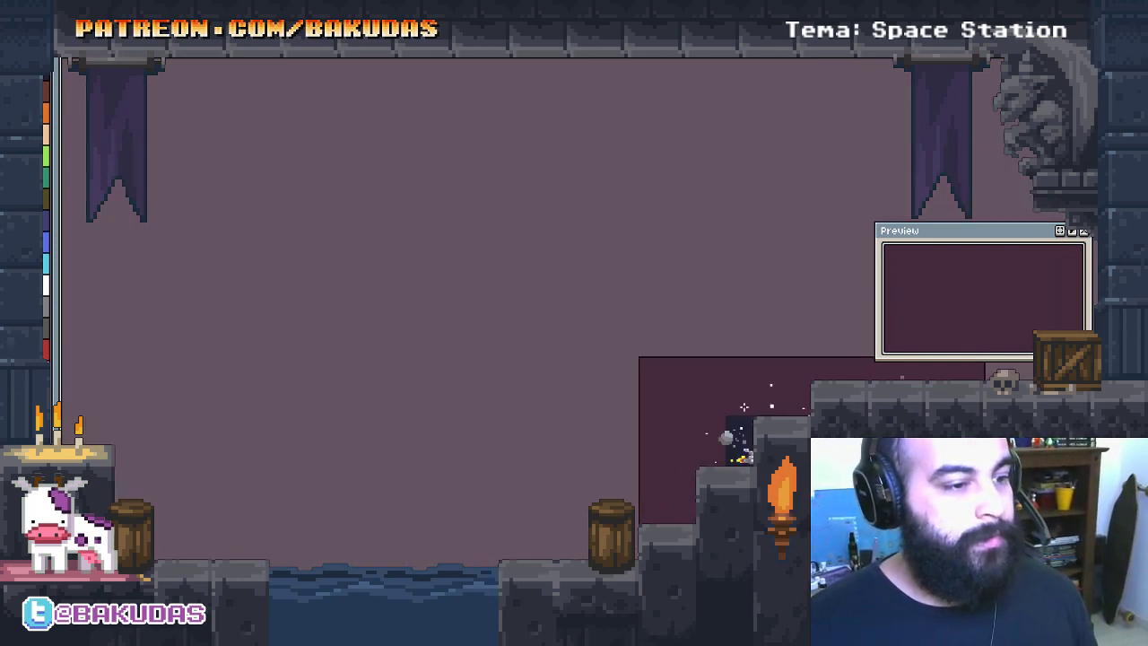
scroll(304, 237, "up", 3)
scroll(304, 237, "down", 2)
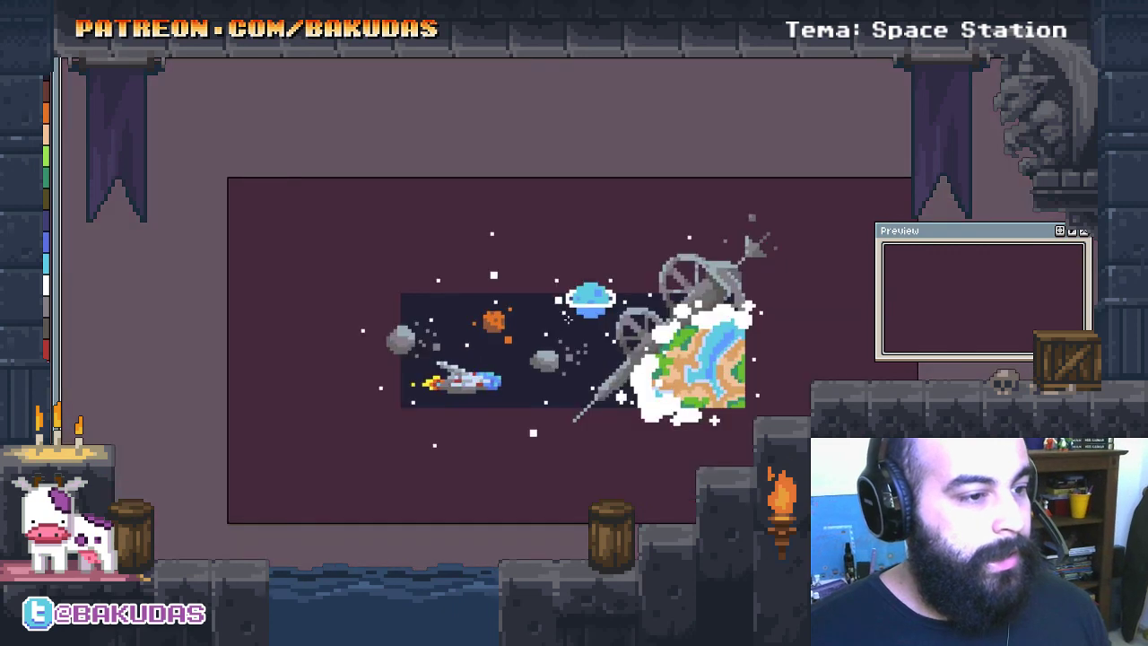
scroll(304, 237, "up", 1)
Toggle the timeline on and off and pan around the enlarged scene
left_click(54, 47)
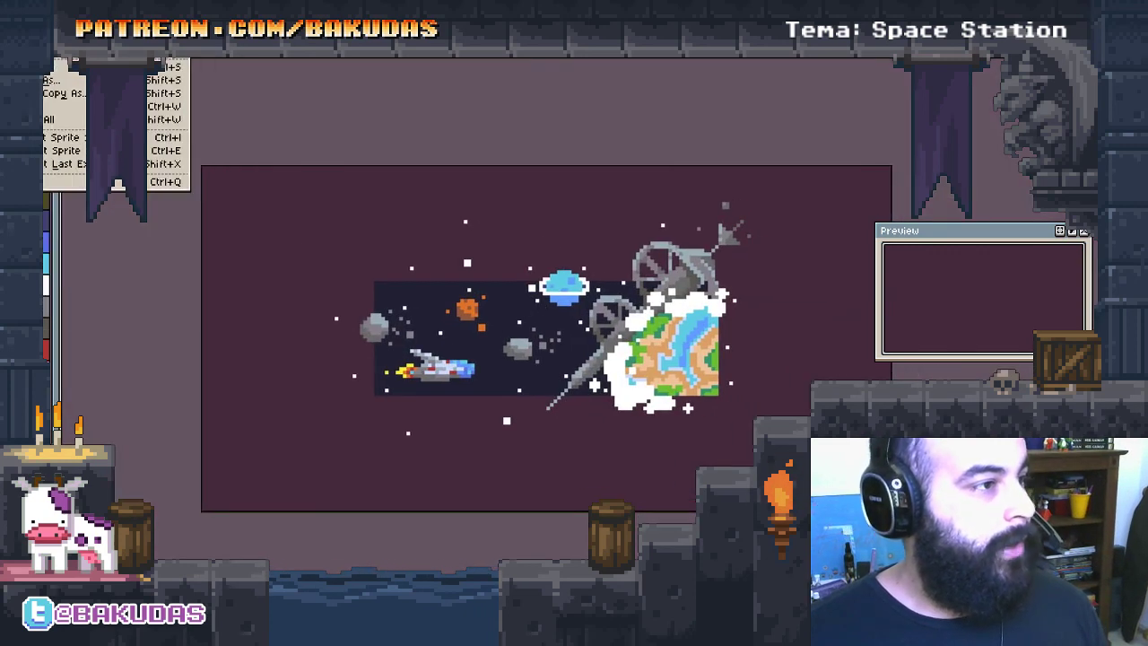
key("Escape")
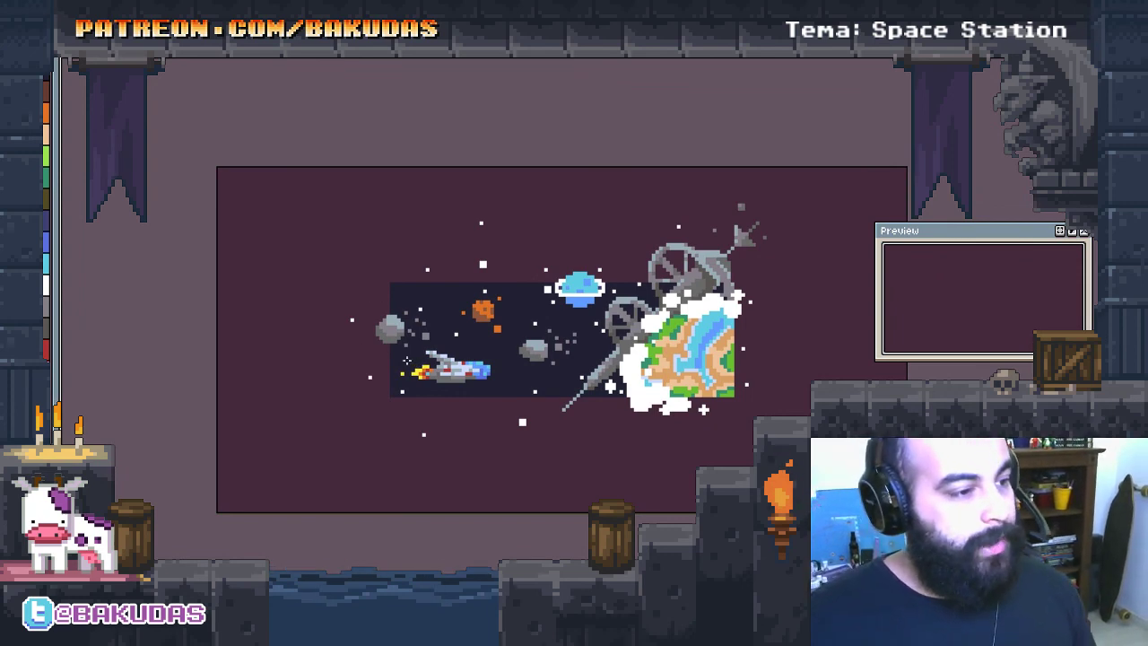
scroll(377, 359, "right", 1)
key("Tab")
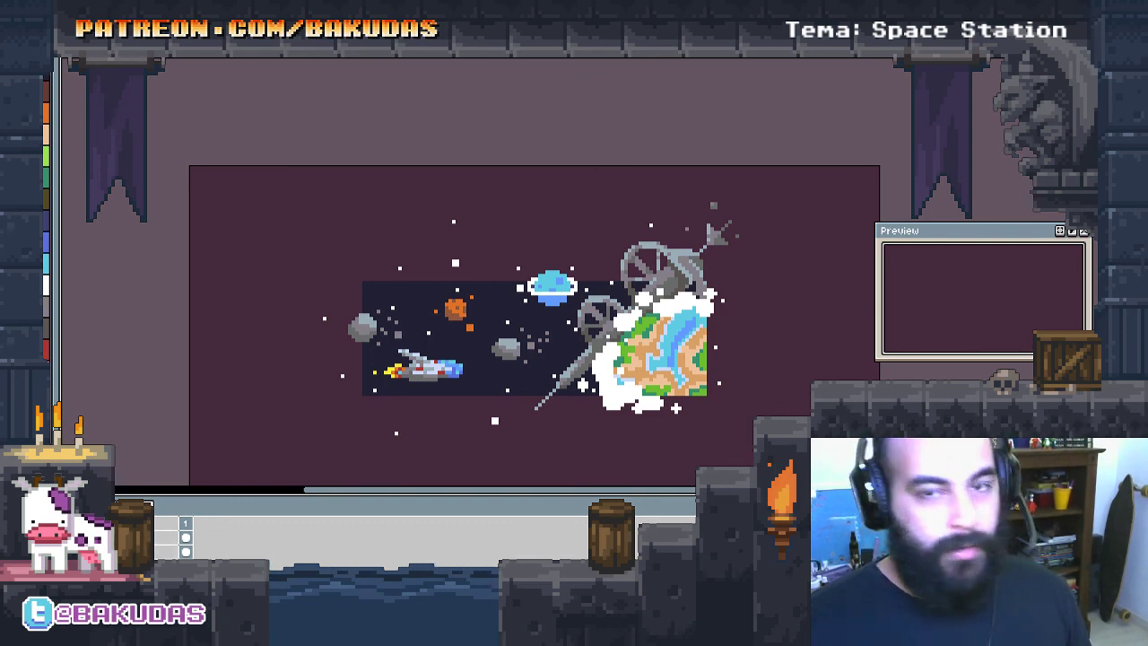
key("Tab")
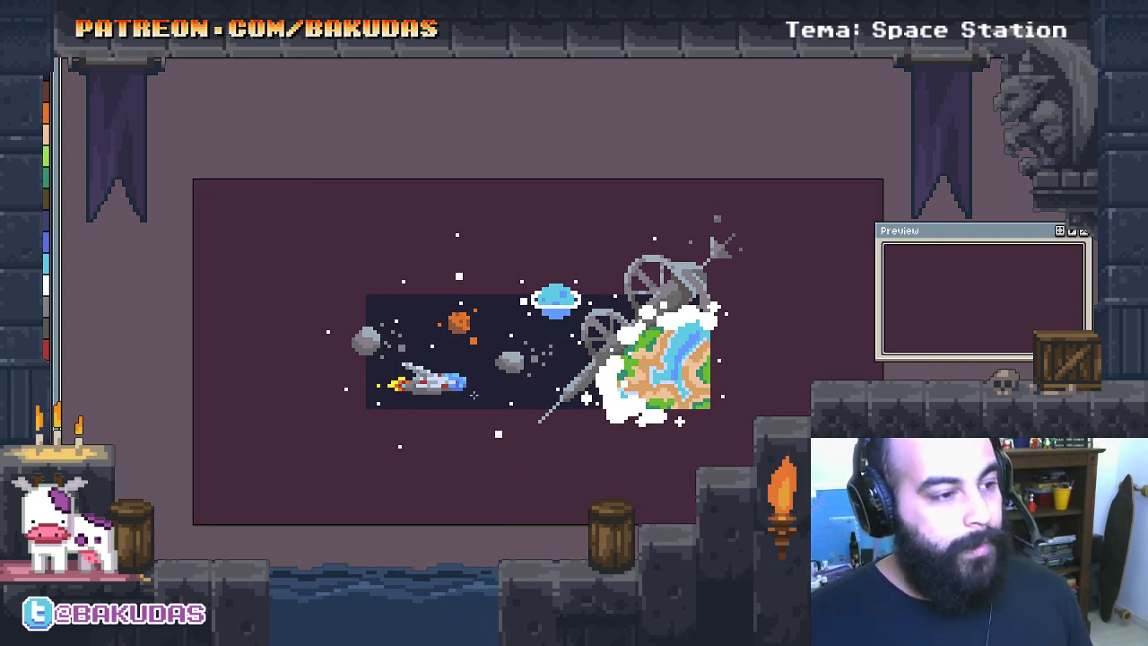
mouse_move(470, 392)
left_mouse_down()
mouse_move(434, 356)
mouse_move(457, 381)
mouse_move(434, 318)
mouse_move(492, 357)
left_mouse_up()
scroll(434, 350, "up", 1)
scroll(457, 381, "down", 1)
scroll(443, 320, "up", 1)
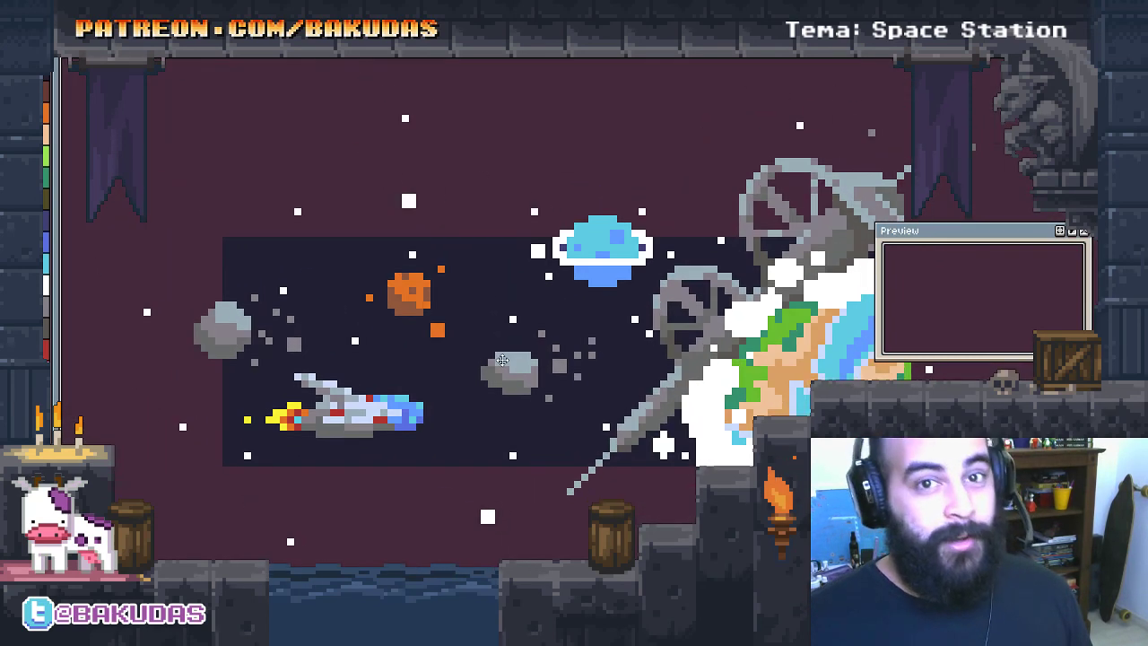